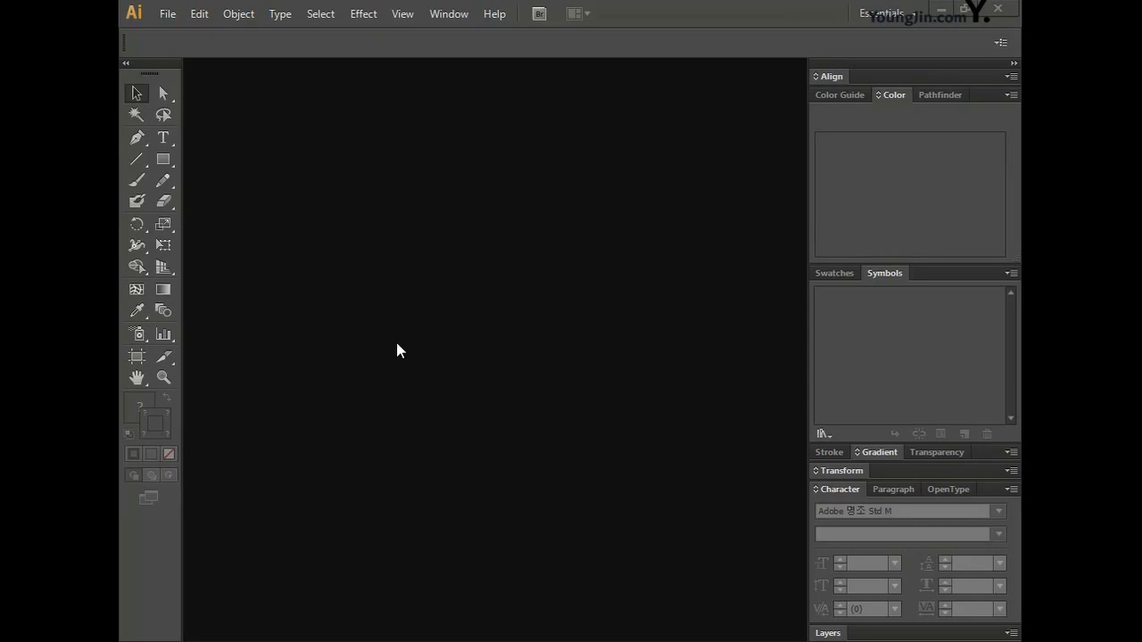
- Create a new document named "일러스트 작업" with a width of 166 mm and a height of 246 mm
left_click(168, 13)
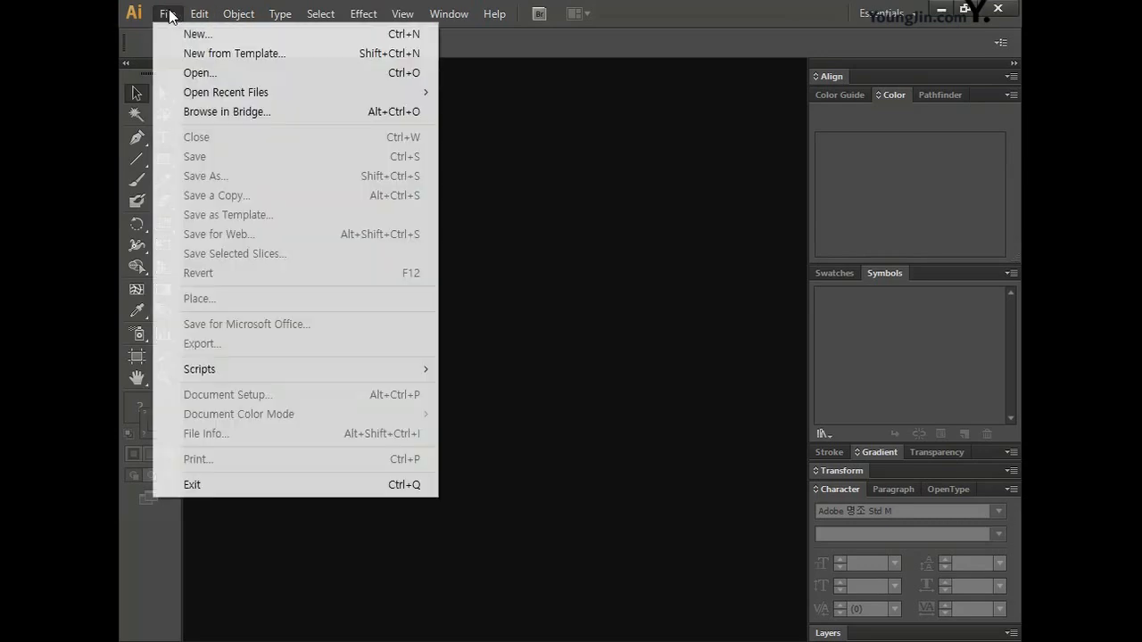
left_click(179, 33)
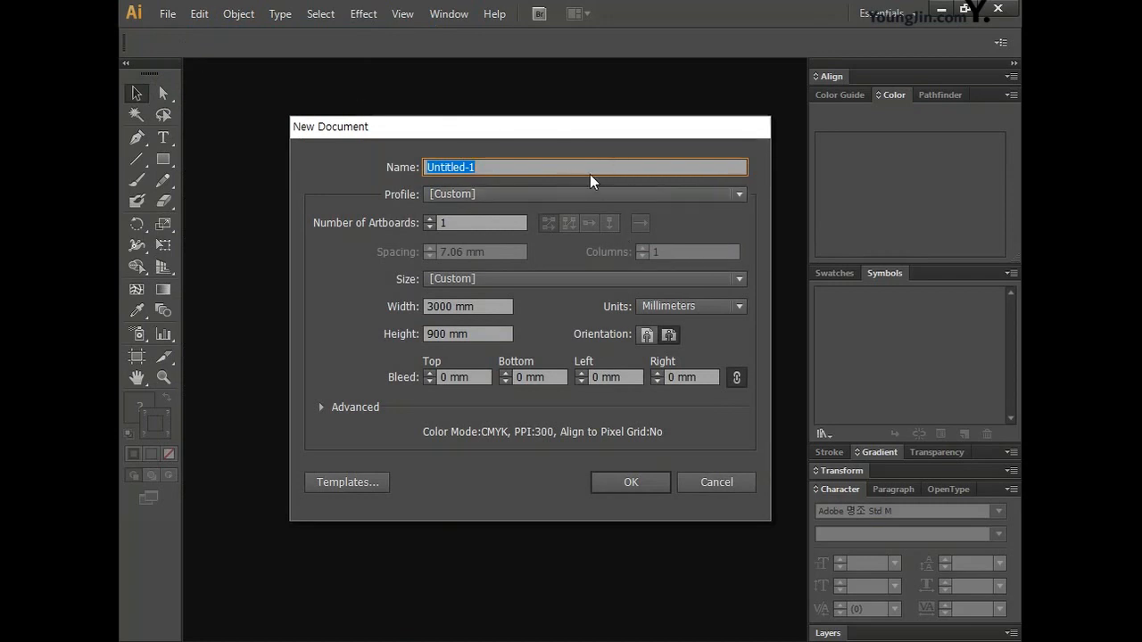
type("일러스트 작업")
left_click_drag(456, 307, 365, 312)
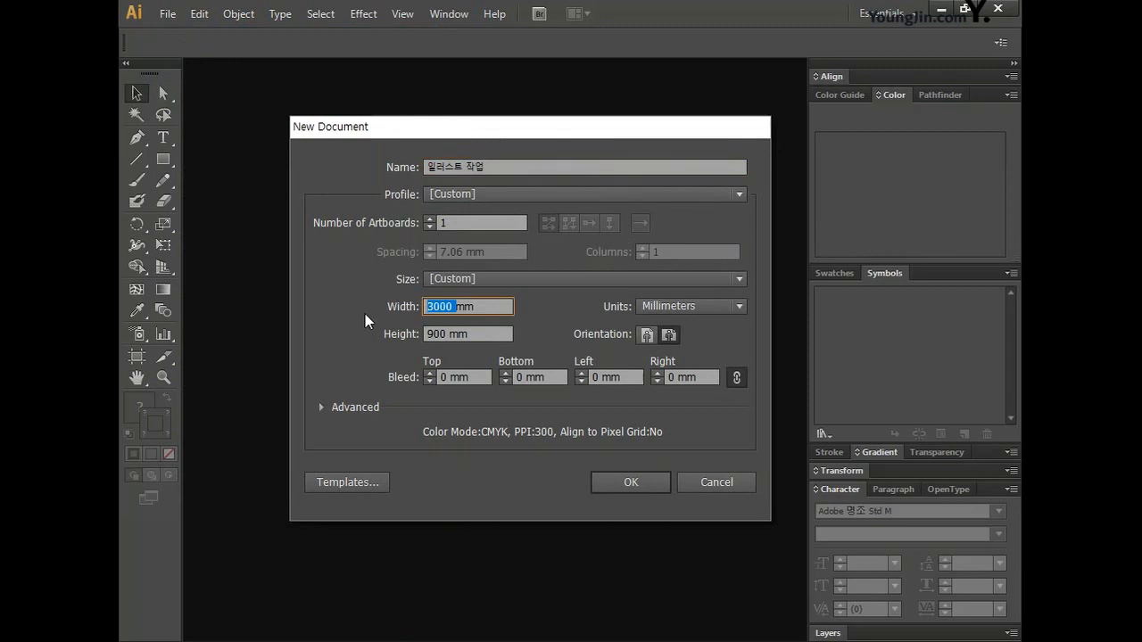
type("166")
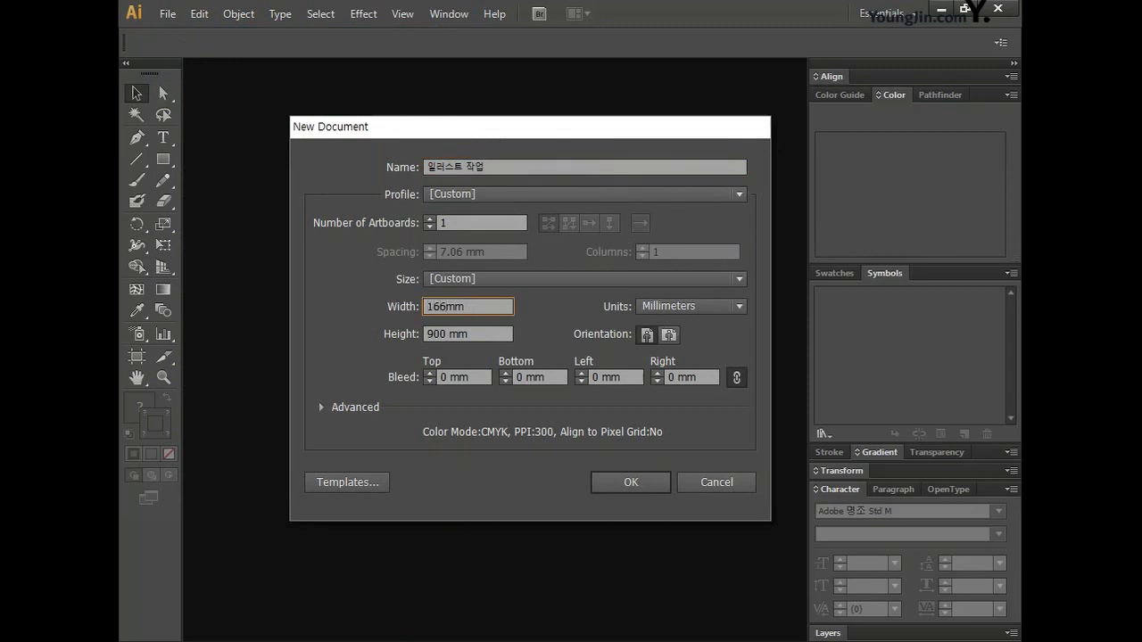
left_click_drag(471, 336, 380, 355)
type("246")
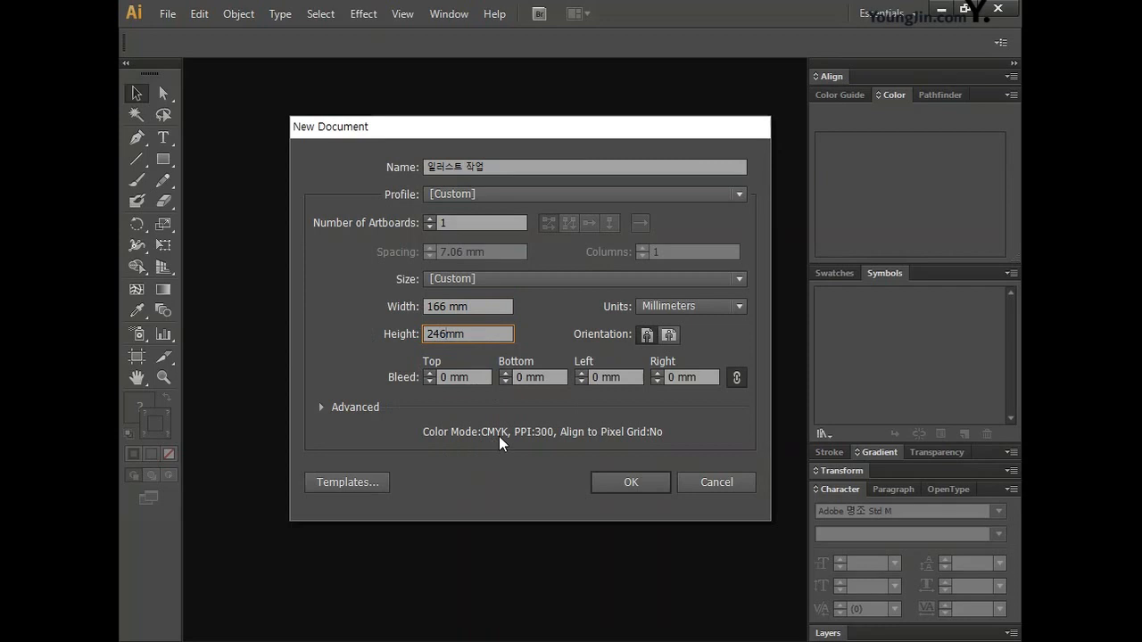
left_click(645, 481)
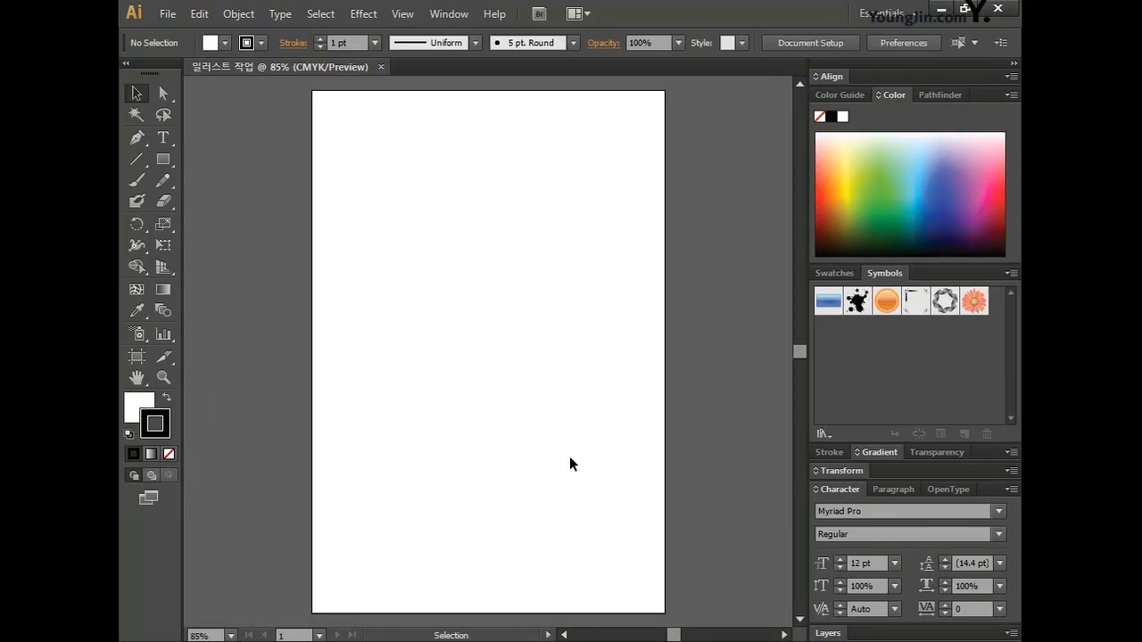
- Create a 160 x 240 mm rectangular grid with 3 horizontal and 3 vertical dividers
left_click_drag(143, 156, 212, 221)
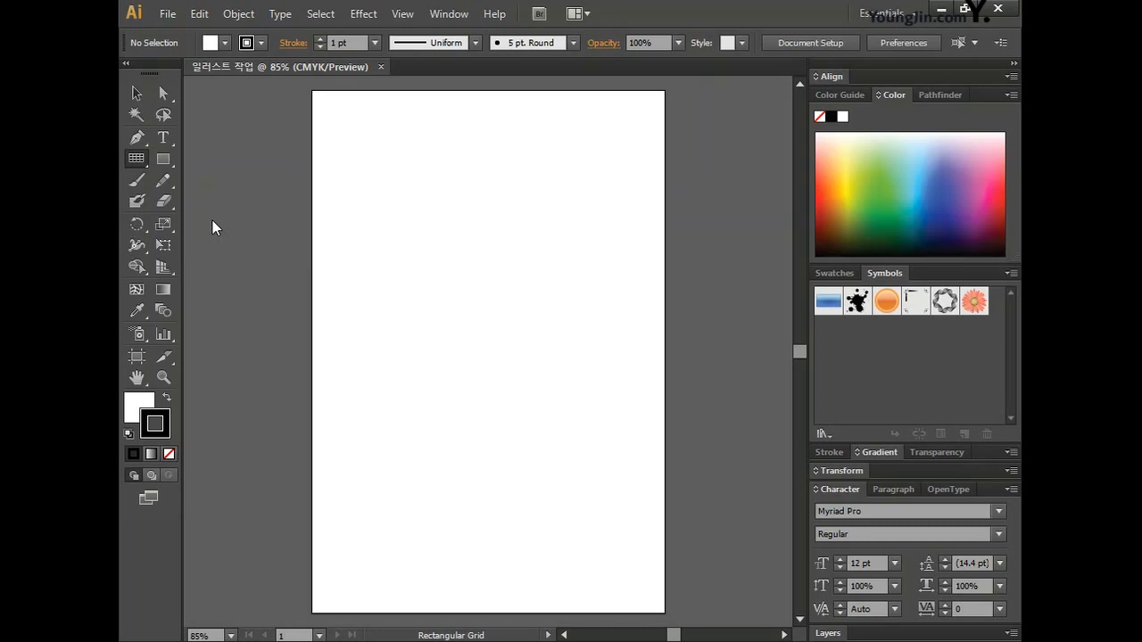
left_click(449, 258)
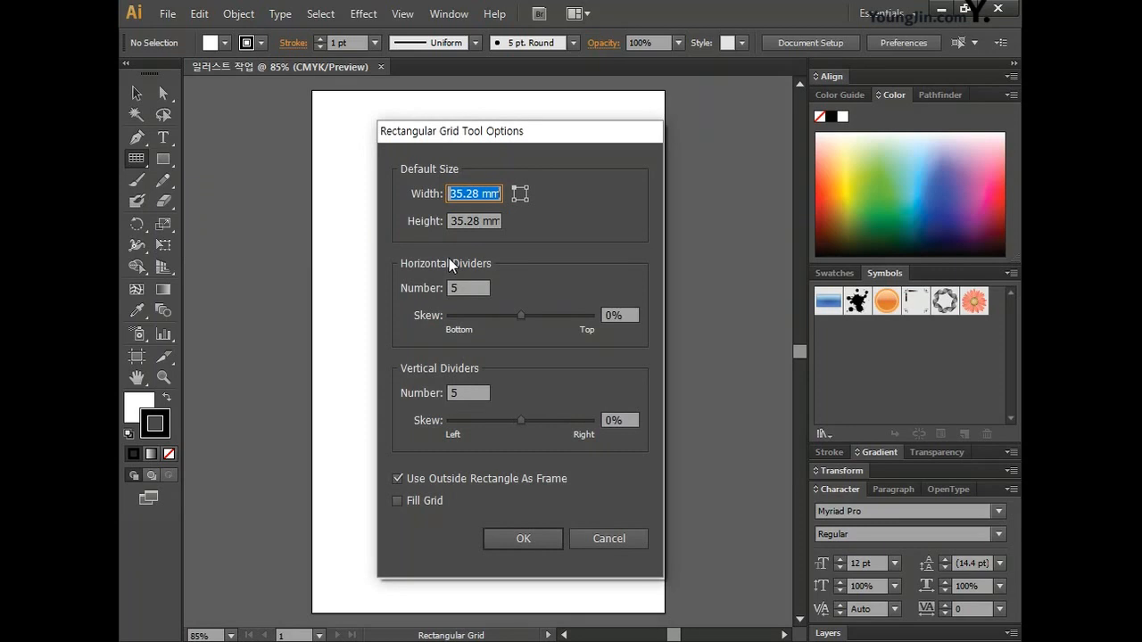
type("160")
key("Tab")
type("240")
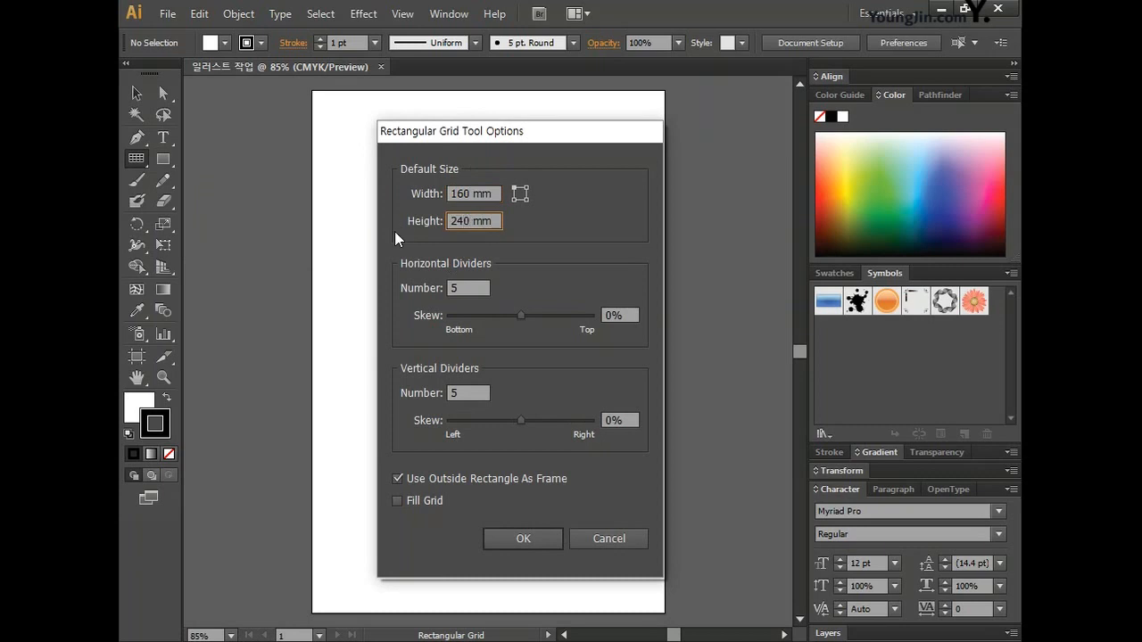
key("Tab")
type("3")
key("Tab")
key("Tab")
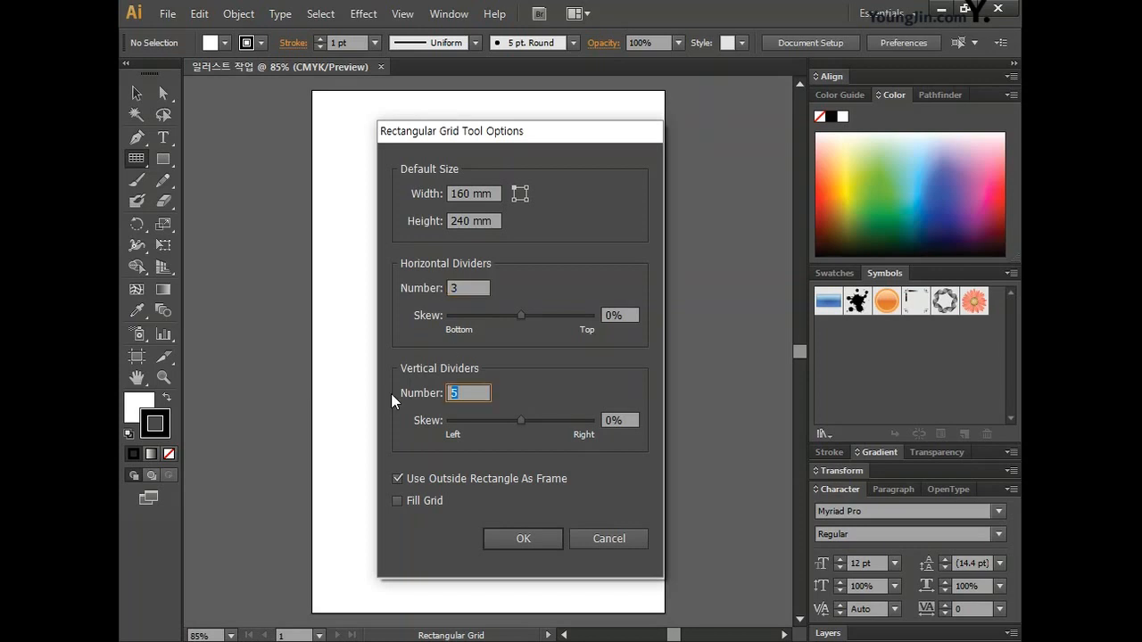
type("3")
left_click(502, 533)
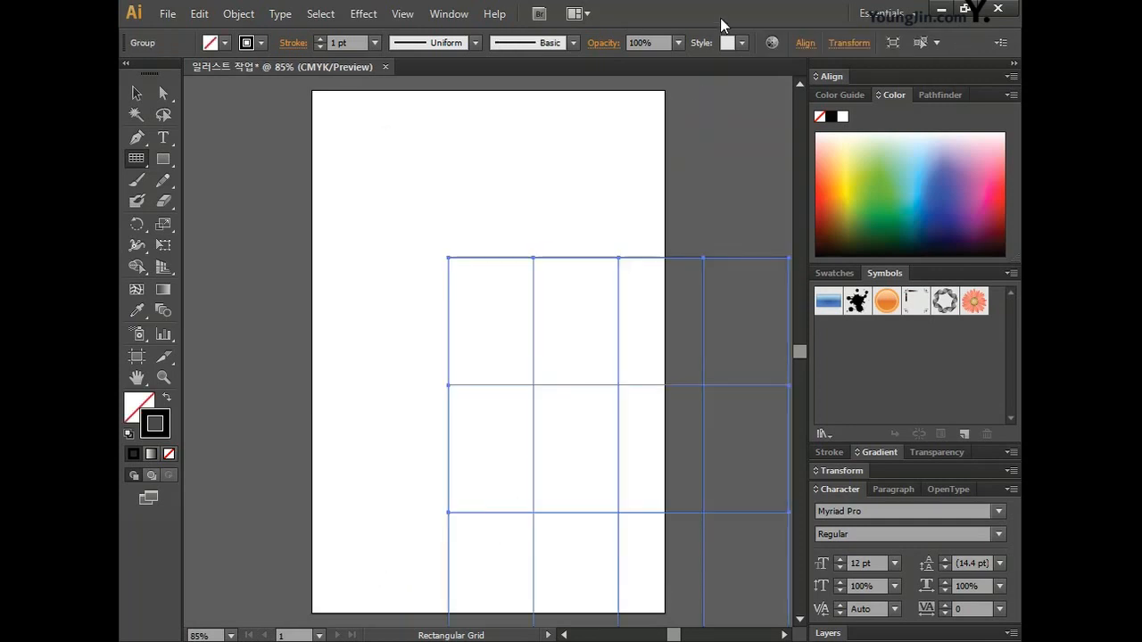
- Center the grid horizontally and vertically on the artboard, and deselect it
left_click(806, 43)
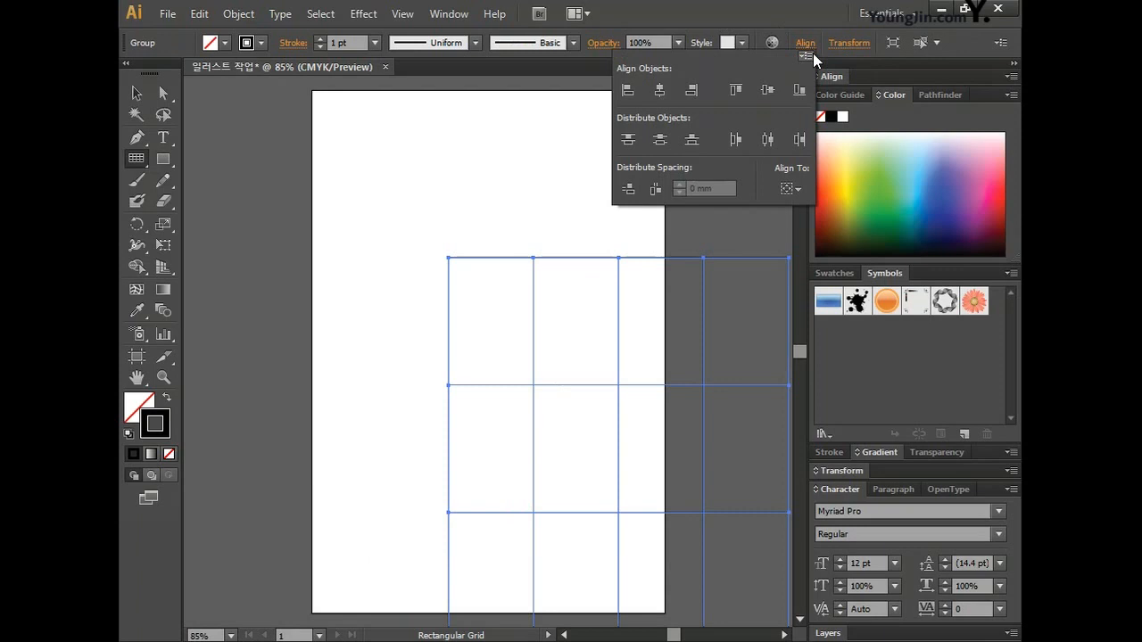
left_click(797, 183)
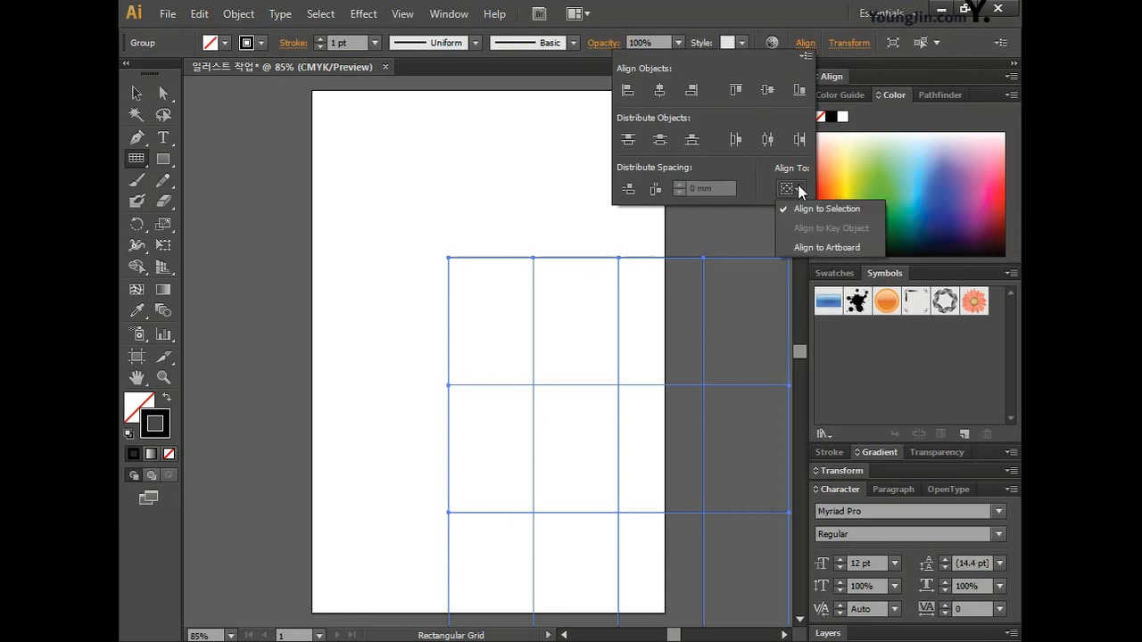
left_click(809, 247)
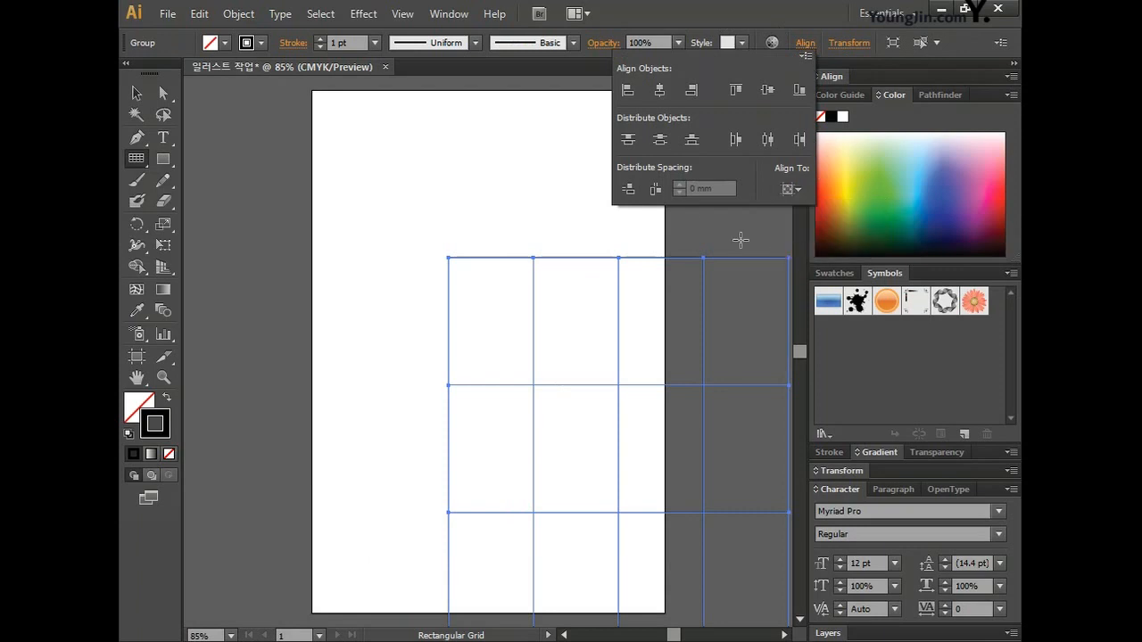
left_click(661, 90)
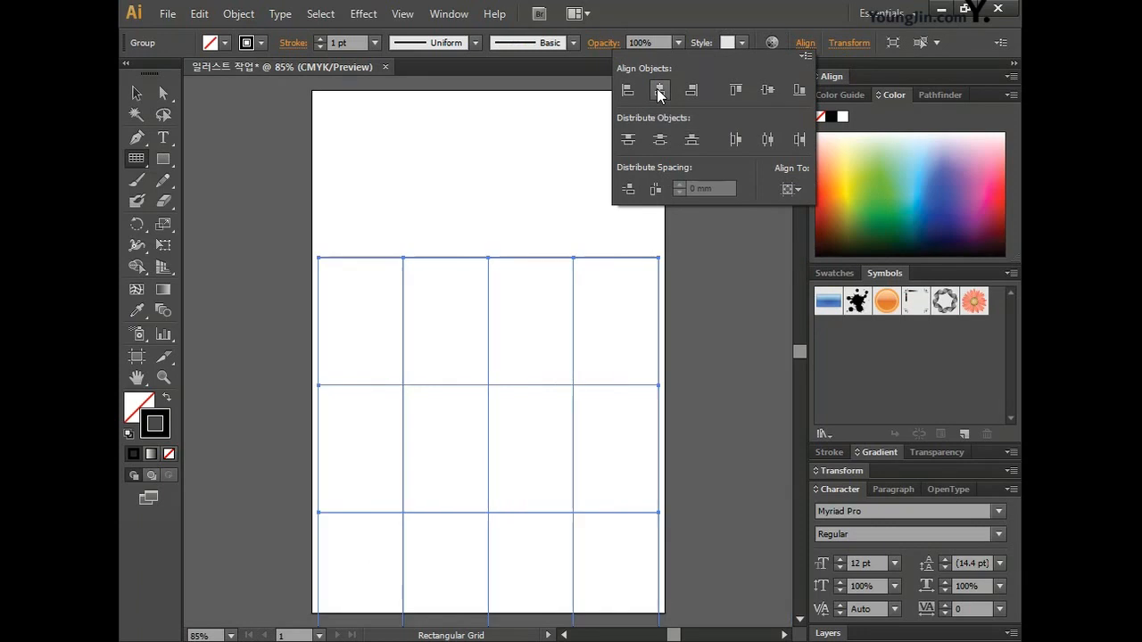
left_click(770, 91)
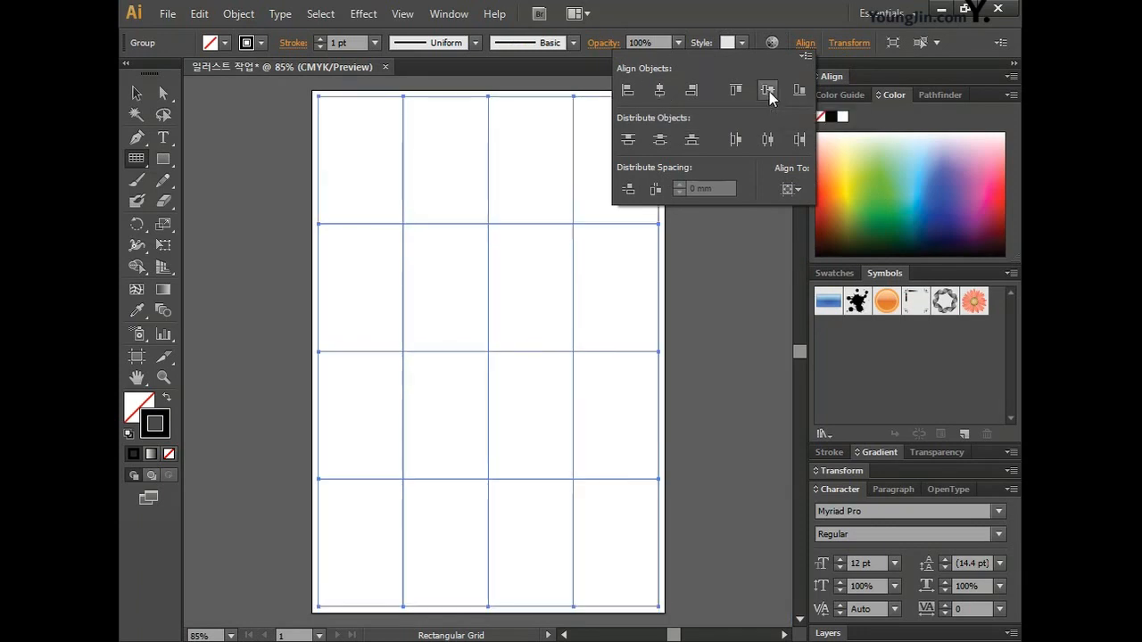
left_click(809, 45)
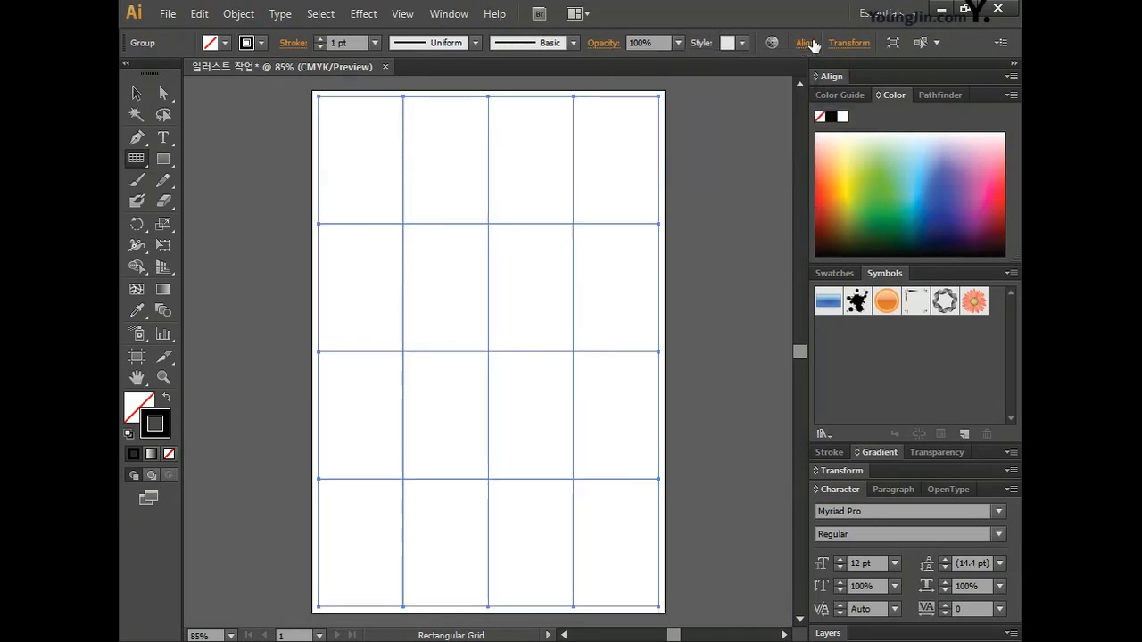
key("ctrl+shift+a")
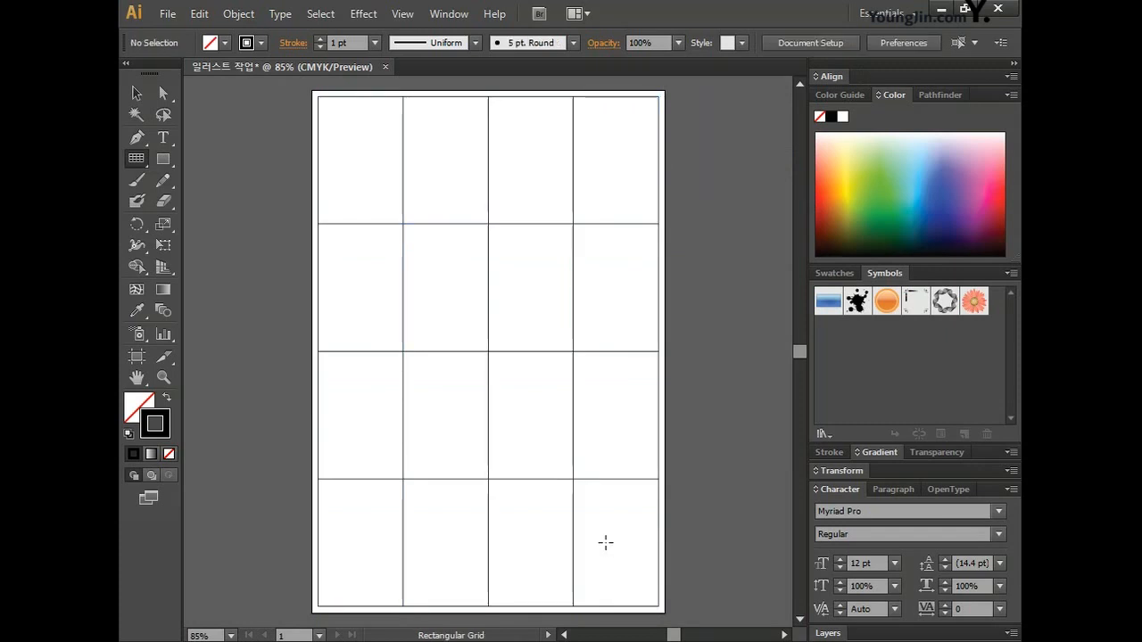
- Draw seven parallel diagonal lines through the grid intersections, each descending from upper left to lower right across the cells
left_click_drag(135, 160, 183, 160)
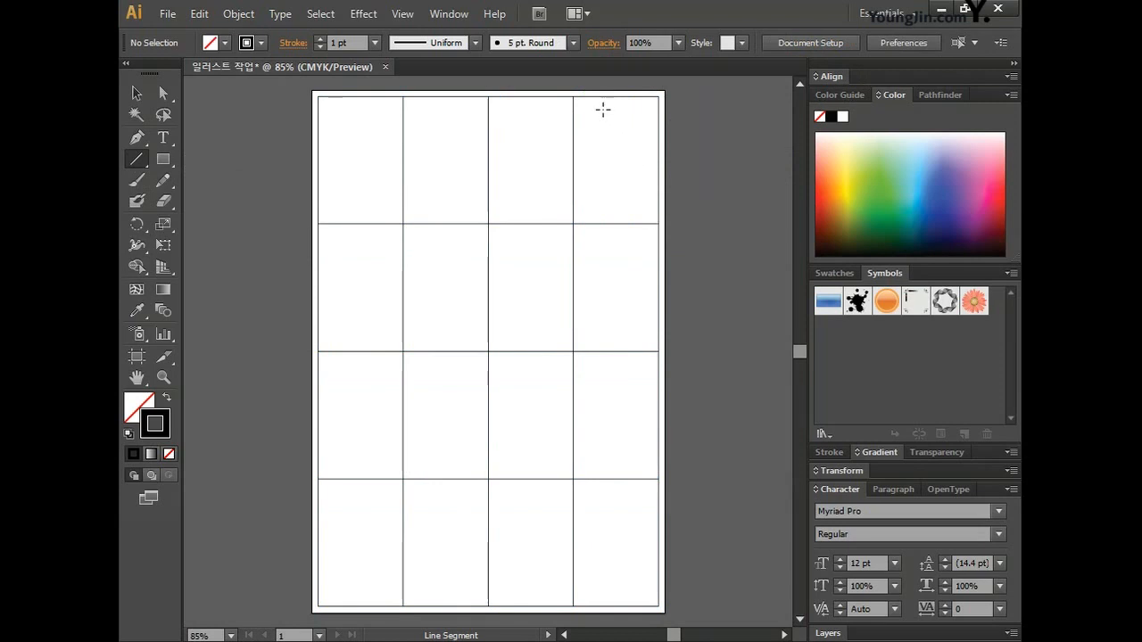
left_click_drag(574, 96, 659, 223)
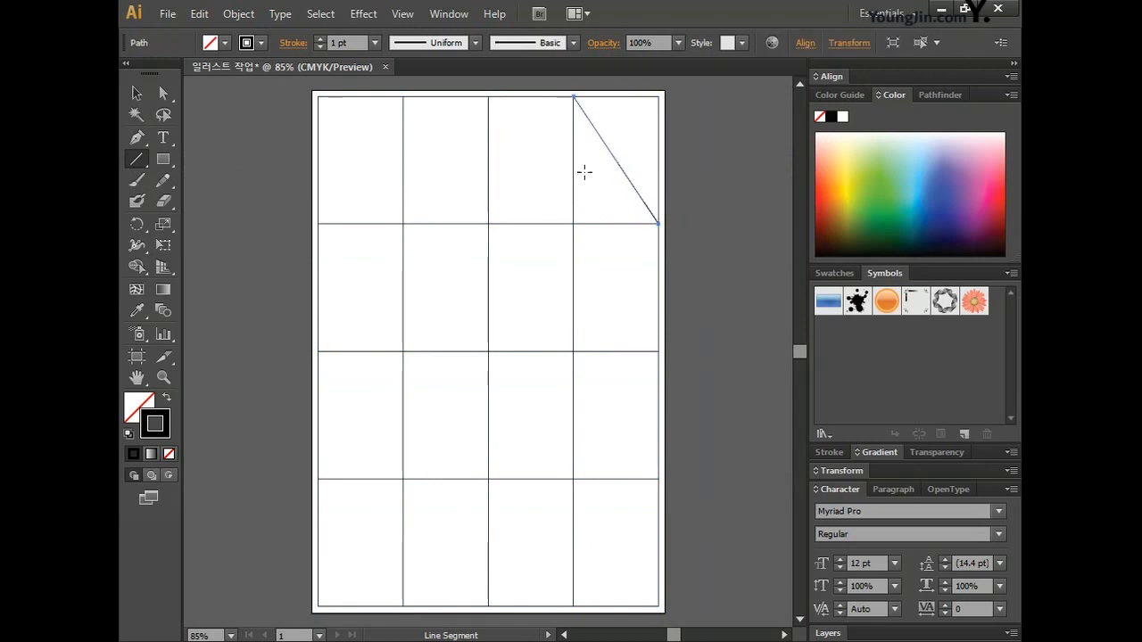
left_click_drag(489, 96, 659, 351)
left_click_drag(403, 97, 658, 478)
mouse_move(318, 97)
left_mouse_down()
mouse_move(631, 544)
mouse_move(658, 607)
left_mouse_up()
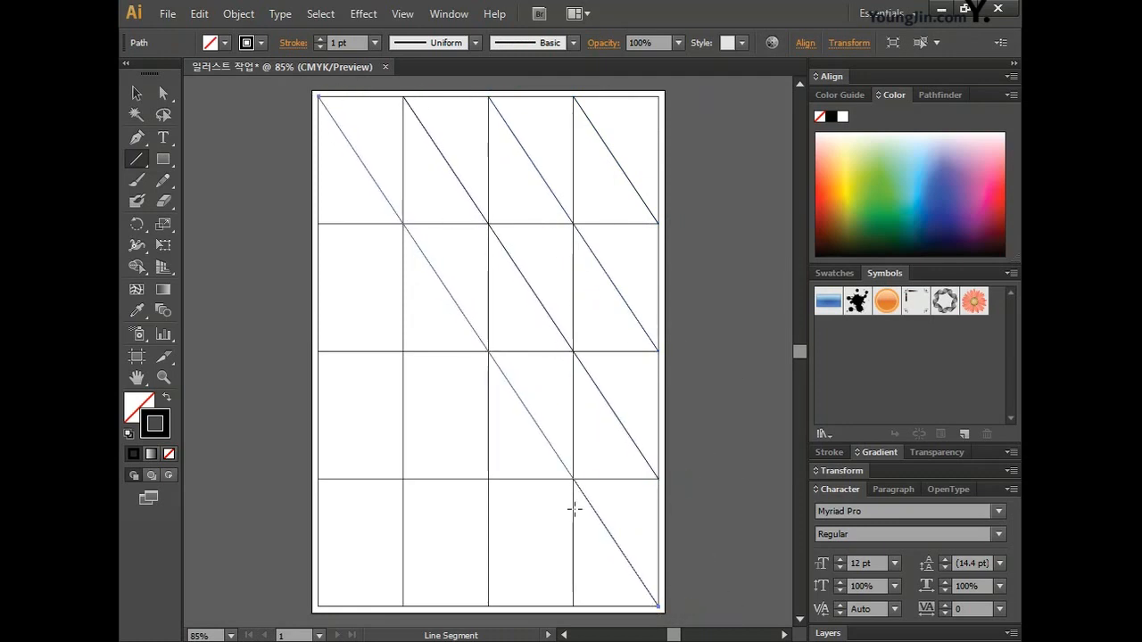
mouse_move(318, 223)
left_mouse_down()
mouse_move(510, 548)
mouse_move(574, 605)
left_mouse_up()
left_click_drag(318, 351, 489, 607)
left_click_drag(319, 480, 404, 607)
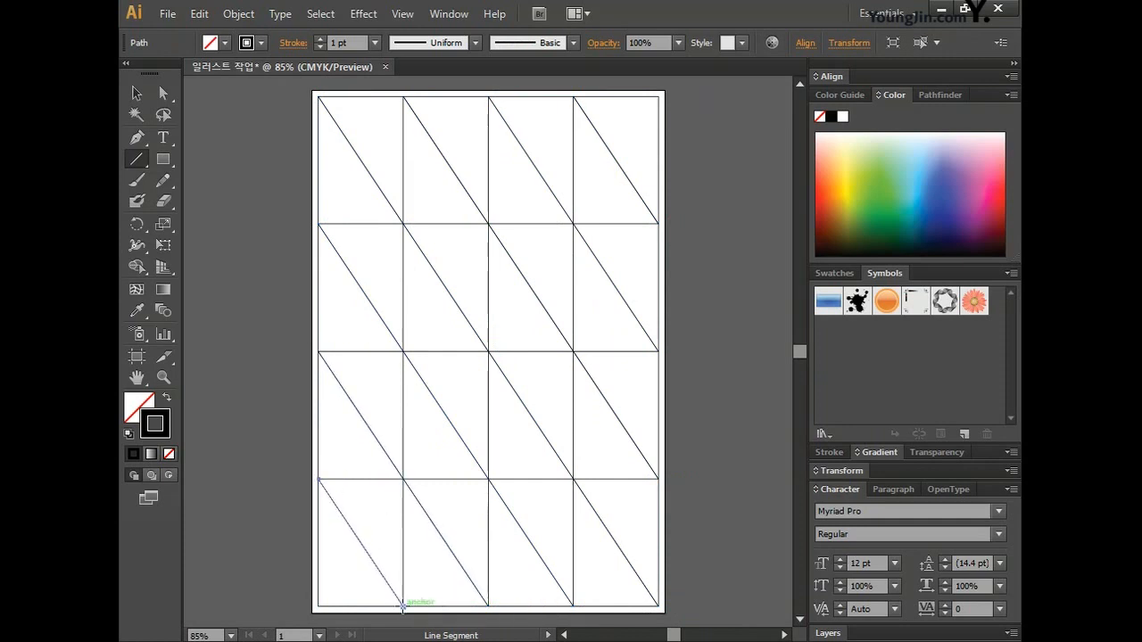
- Select all the diagonal lines and reflect a copy of them across the vertical axis
key("ctrl+a")
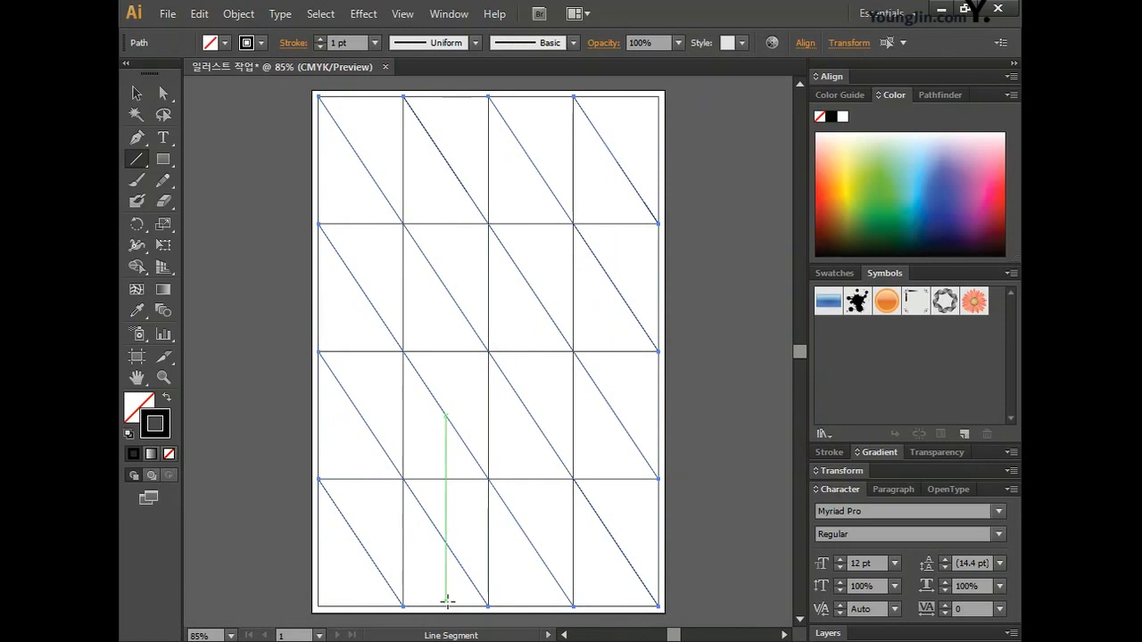
left_click_drag(136, 224, 191, 243)
double_click(138, 225)
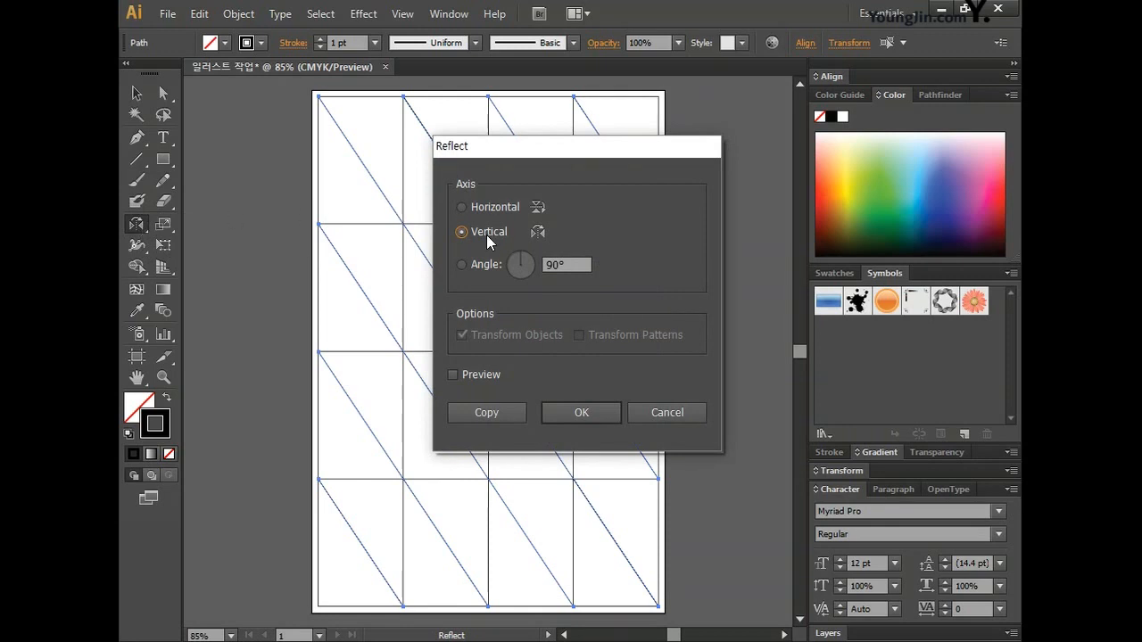
left_click(484, 413)
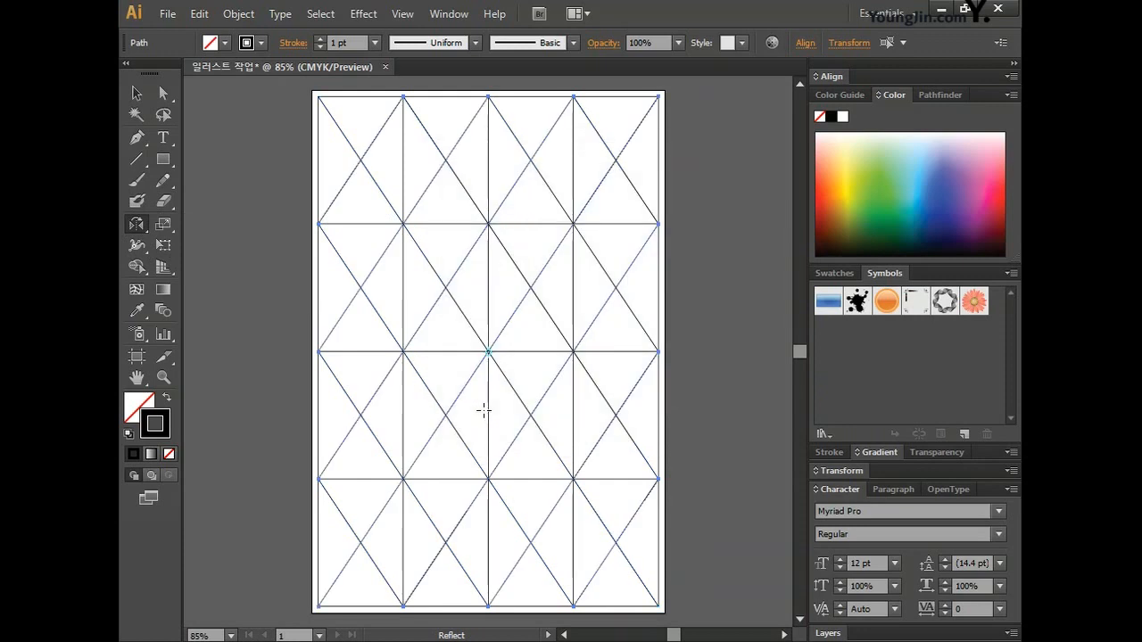
- Select the grid together with all the diagonal lines and group them
left_click(450, 411)
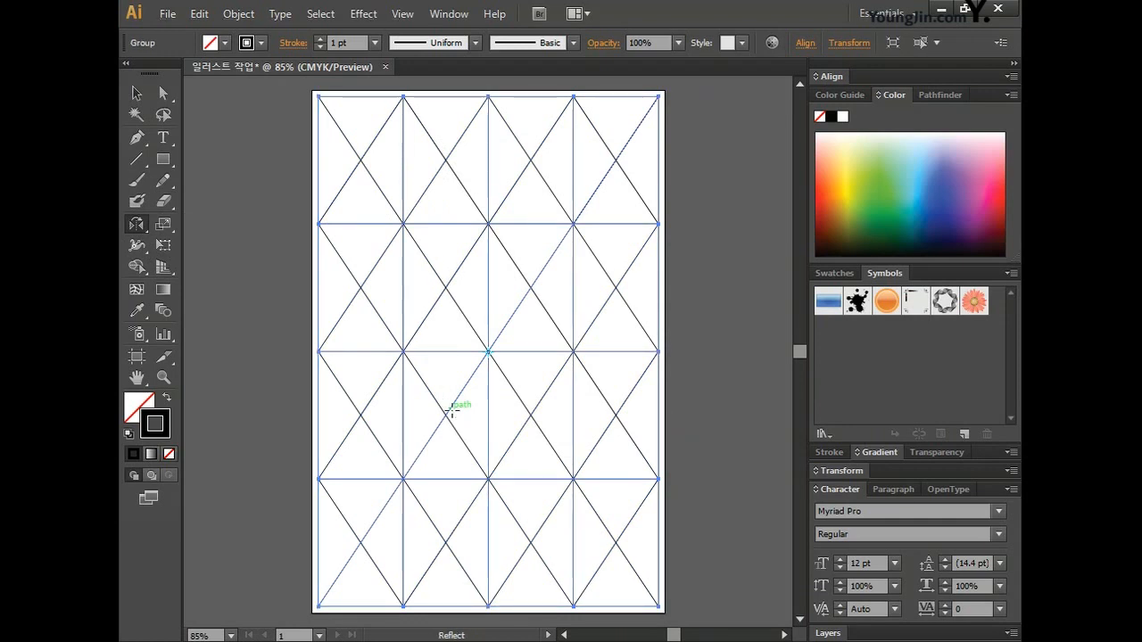
key("ctrl+a")
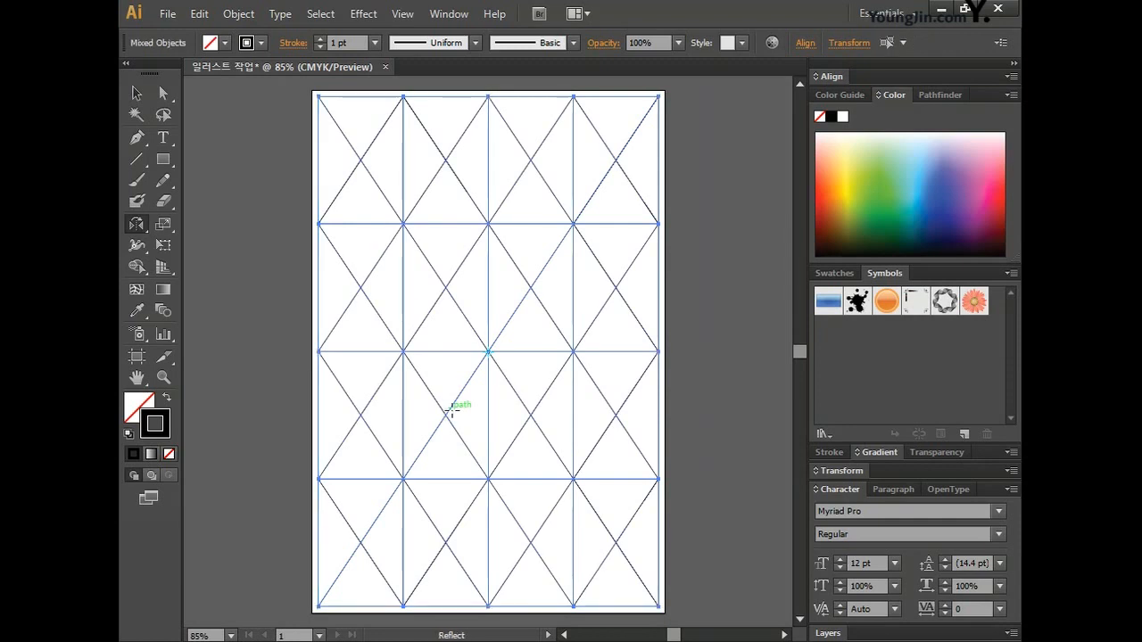
key("ctrl+g")
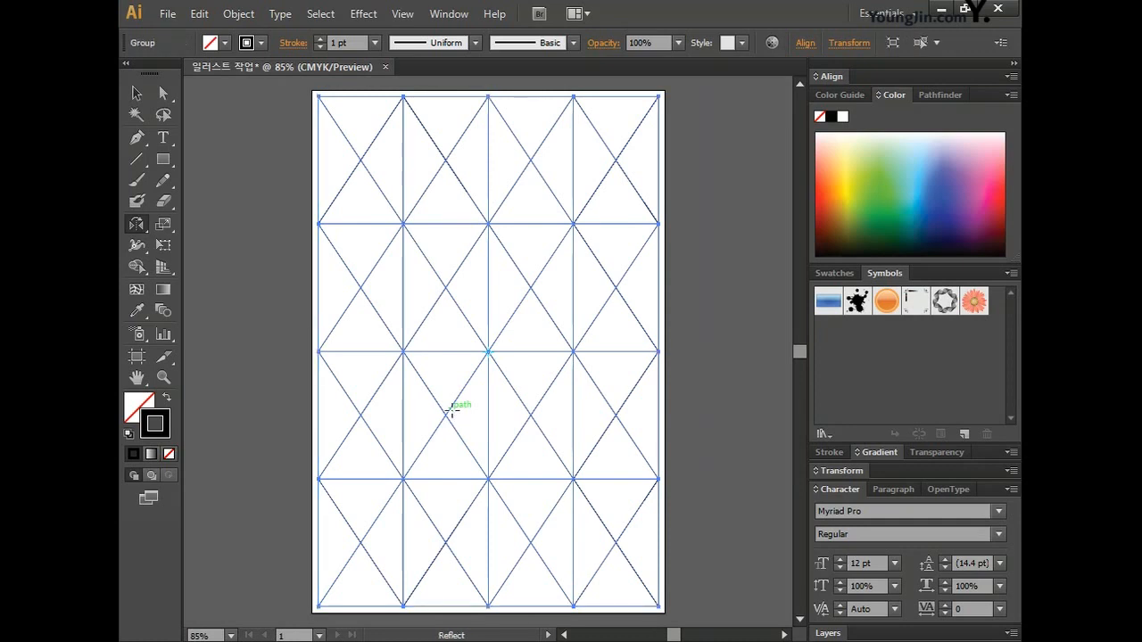
- Set the group's stroke color to a bright red, about R 247, G 3, B 73
double_click(164, 430)
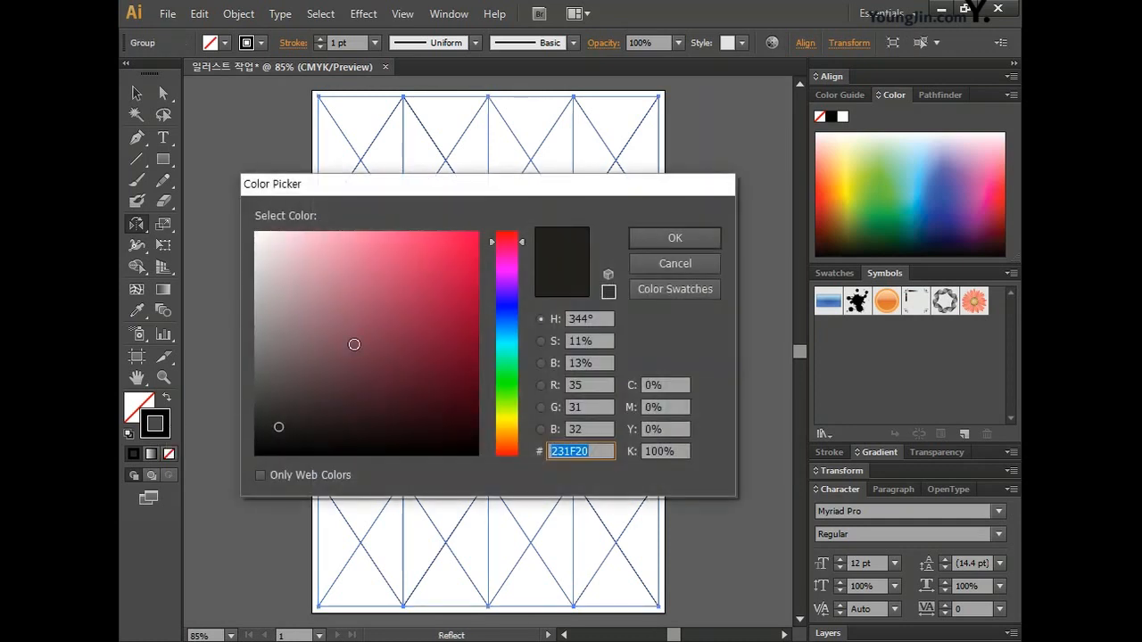
left_click(475, 230)
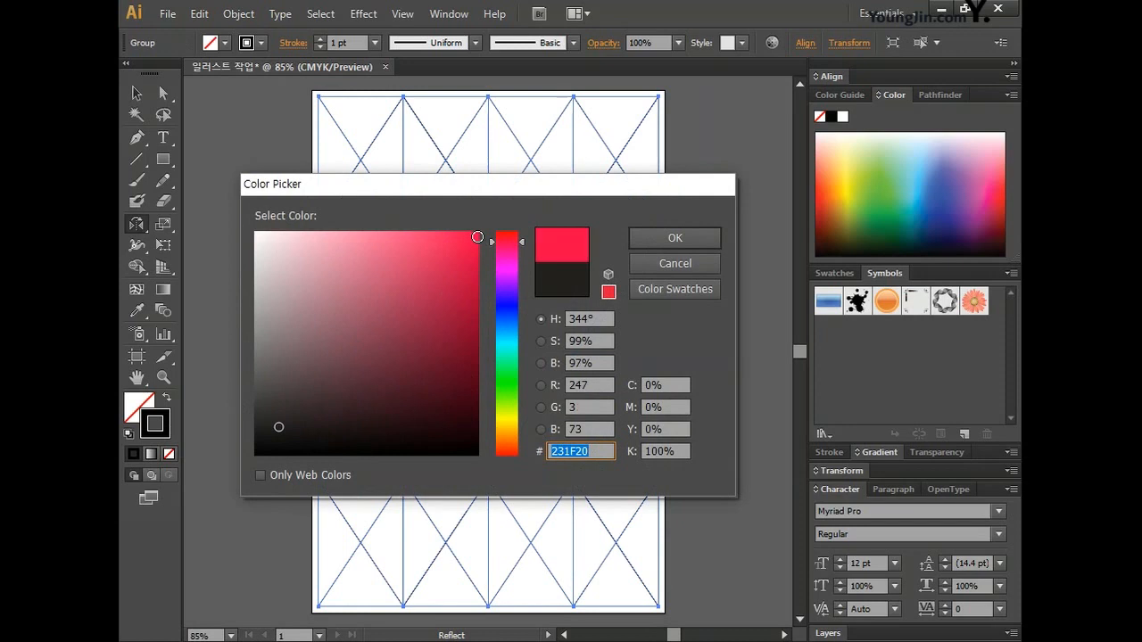
left_click(660, 237)
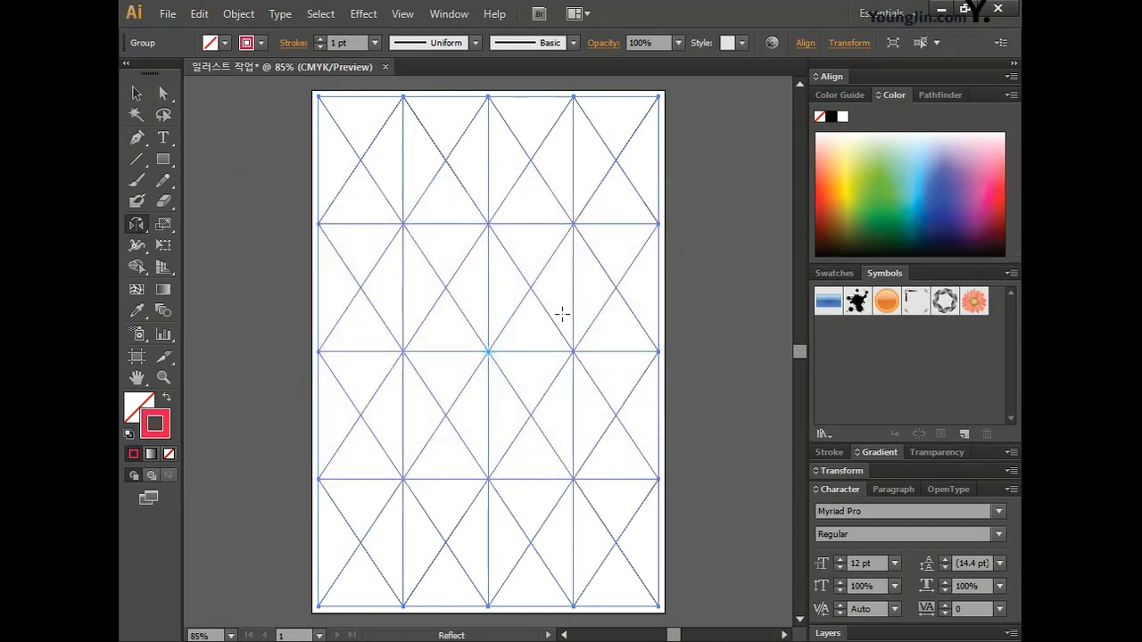
- Save the document as "일러스트 작업" in the 작업 folder in Adobe Illustrator format, version Illustrator CS6
left_click(168, 15)
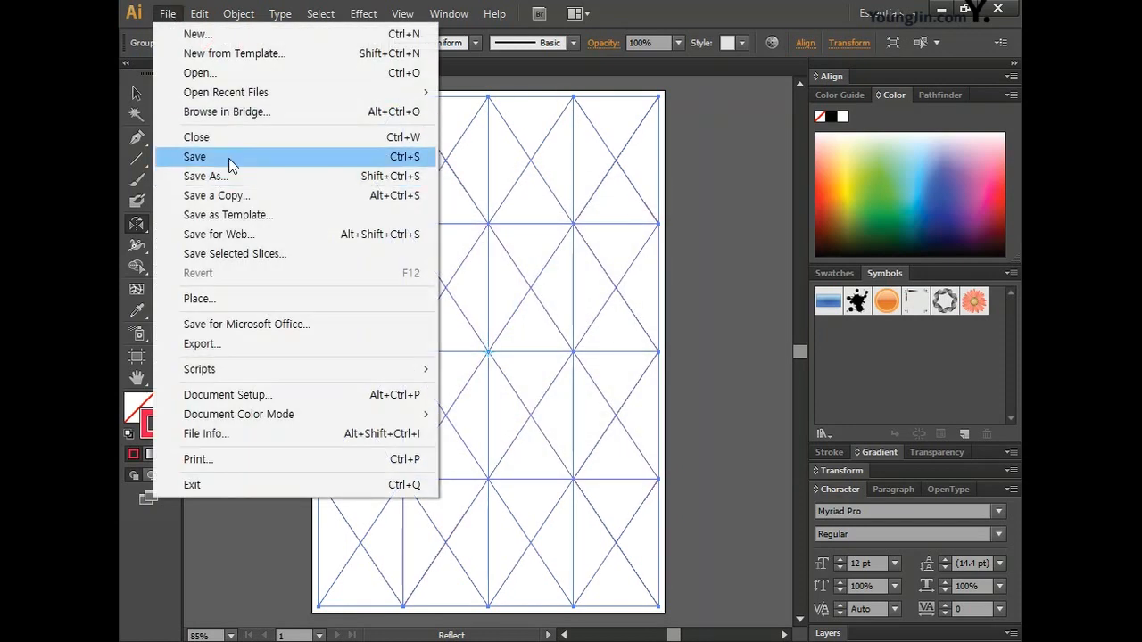
left_click(230, 158)
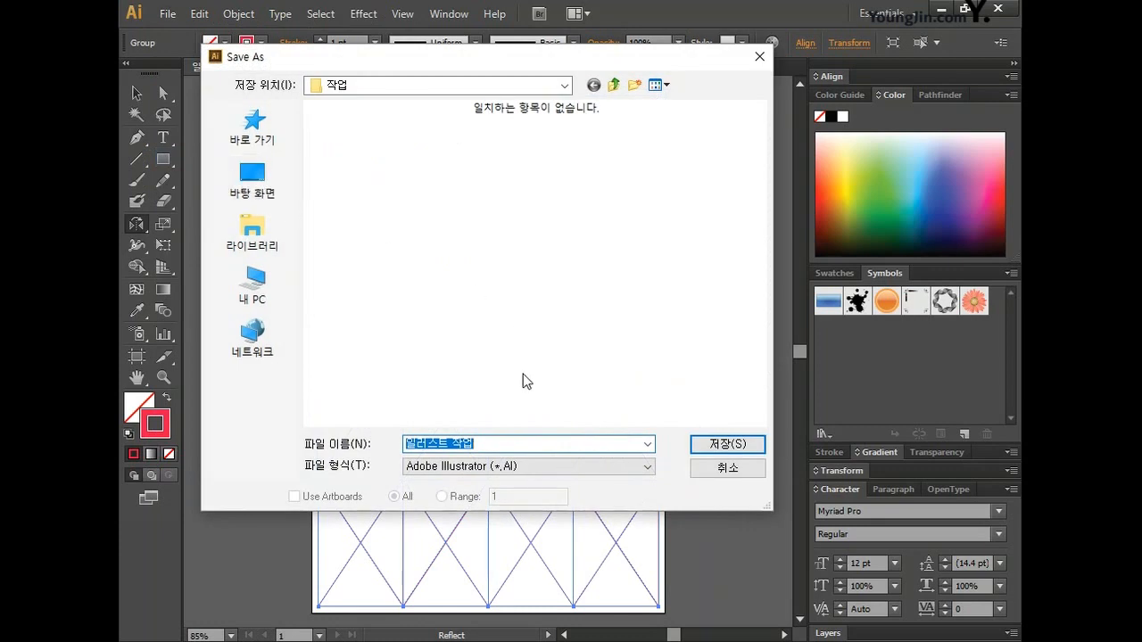
left_click(734, 449)
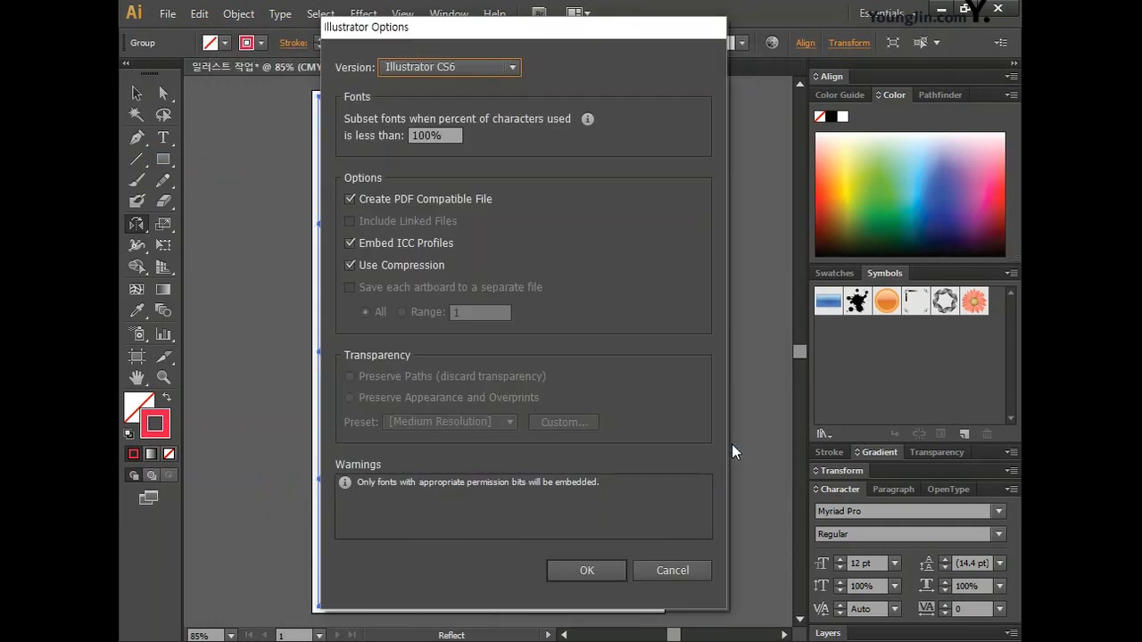
left_click(587, 570)
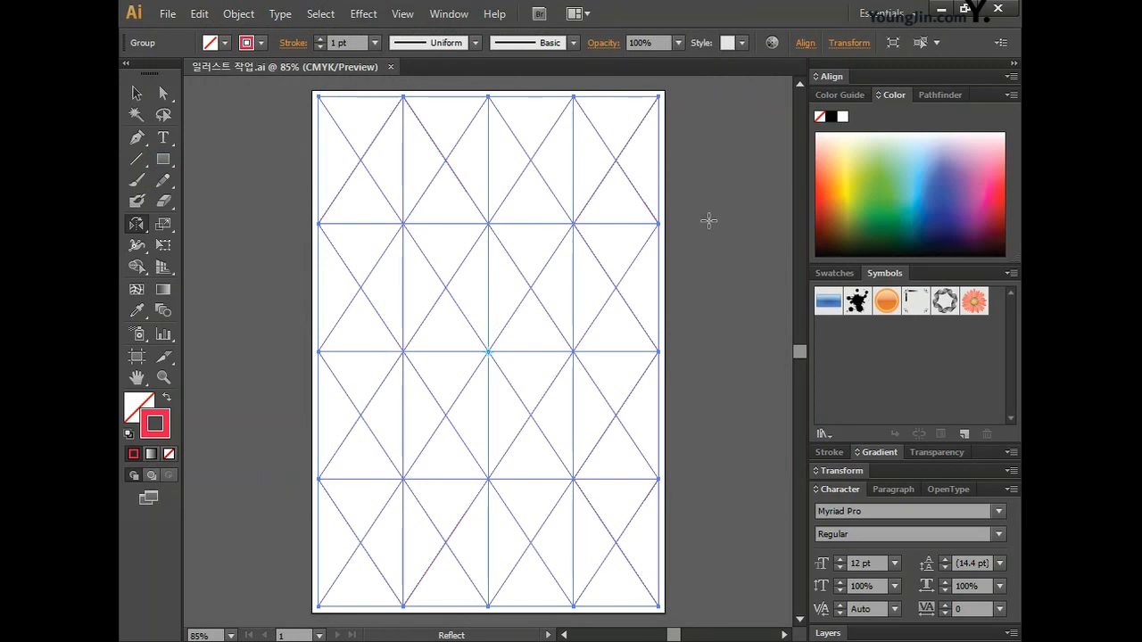
- Turn on Overprint Preview for the document and deselect the grid group
left_click(407, 15)
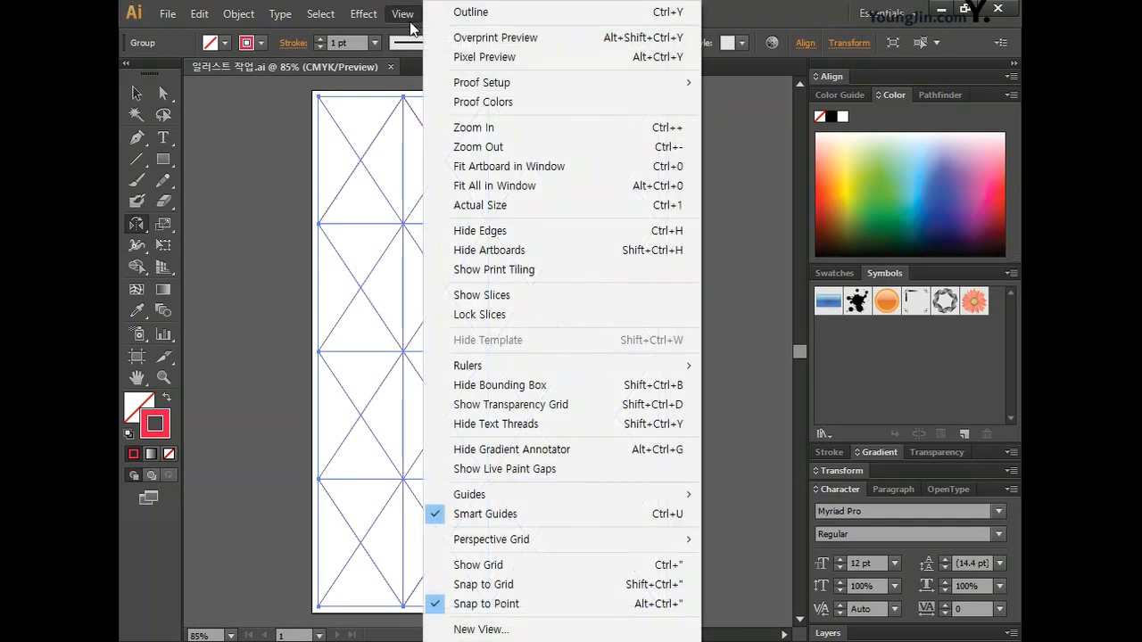
left_click(473, 38)
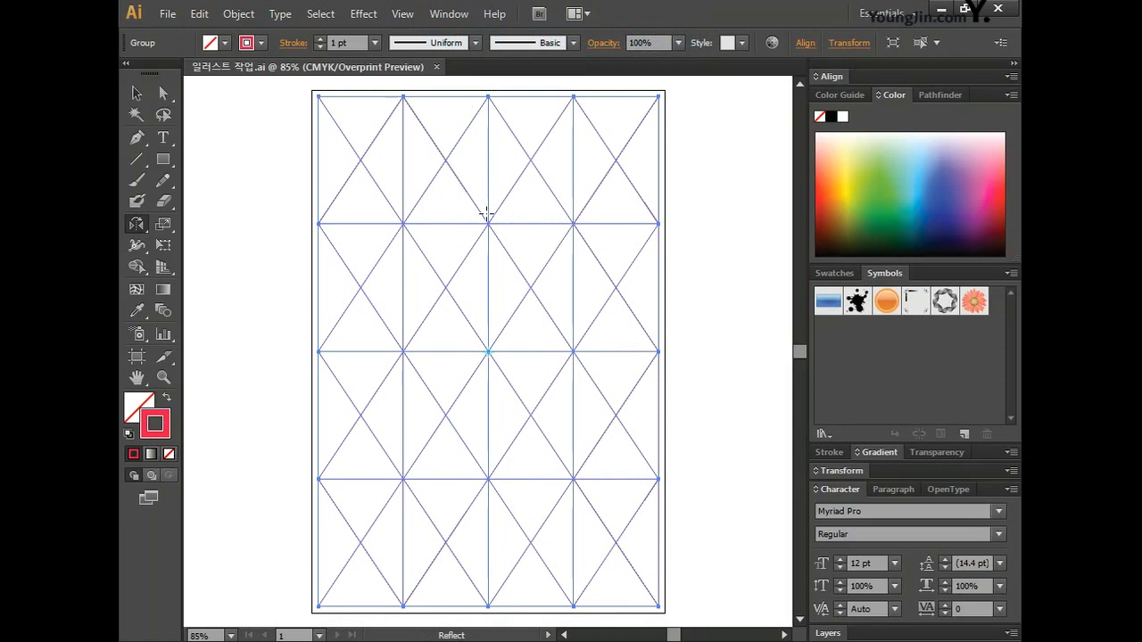
key("v")
left_click(273, 178)
- Draw a 100 x 100 mm circle with the Ellipse tool in an empty area beside the artboard
left_click(140, 377)
left_click_drag(219, 347, 714, 339)
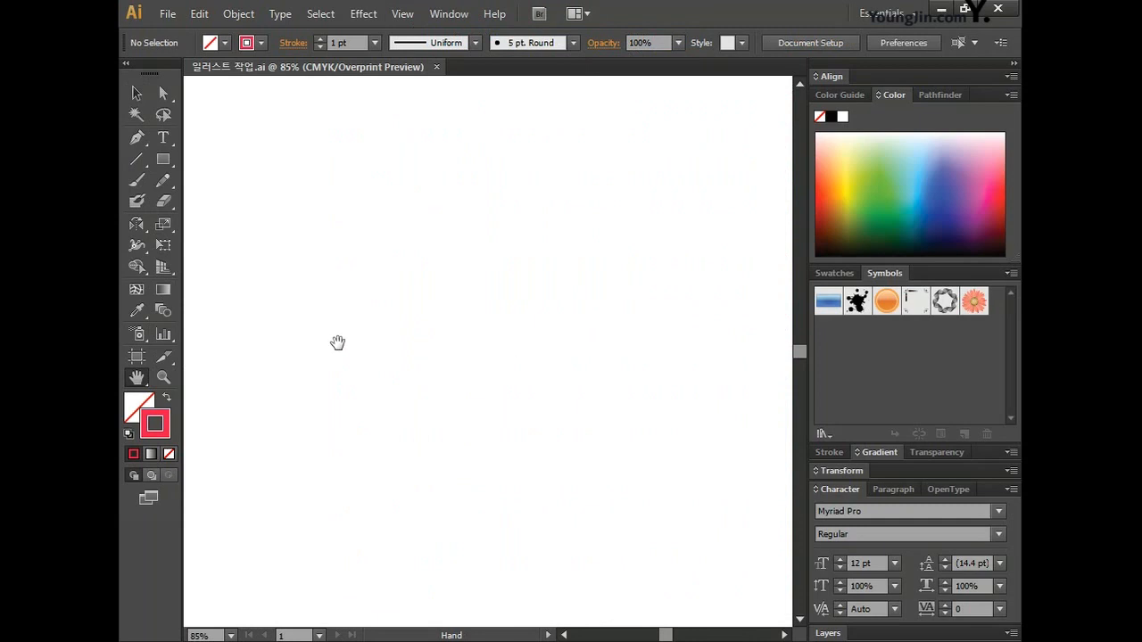
left_click(134, 94)
key("l")
left_click_drag(170, 163, 223, 204)
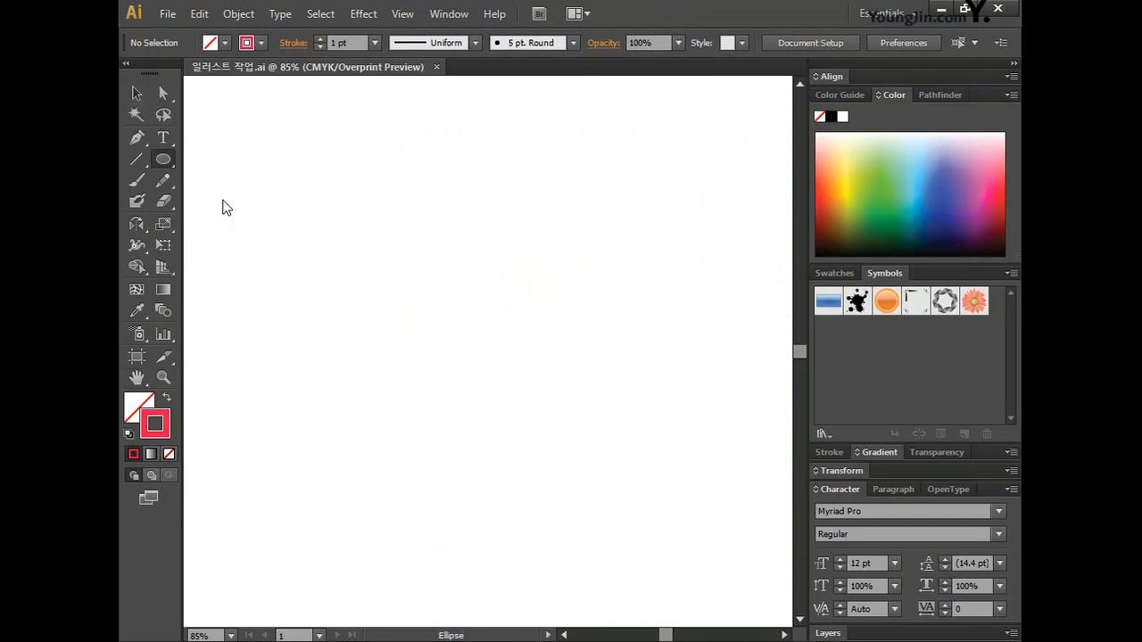
left_click(417, 242)
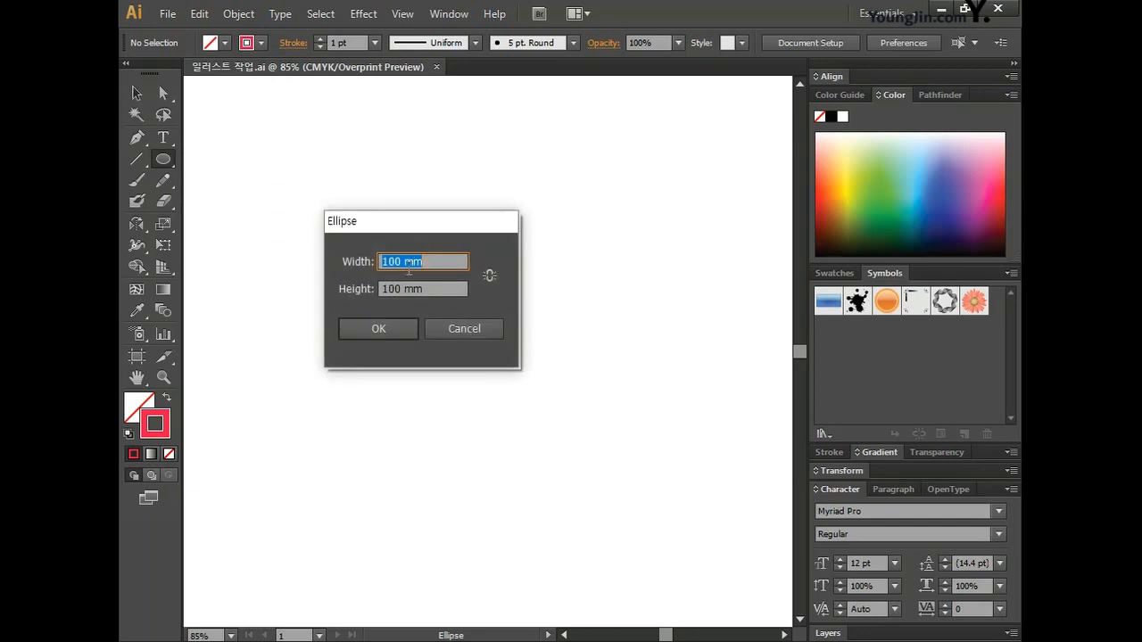
type("100")
key("Tab")
type("100")
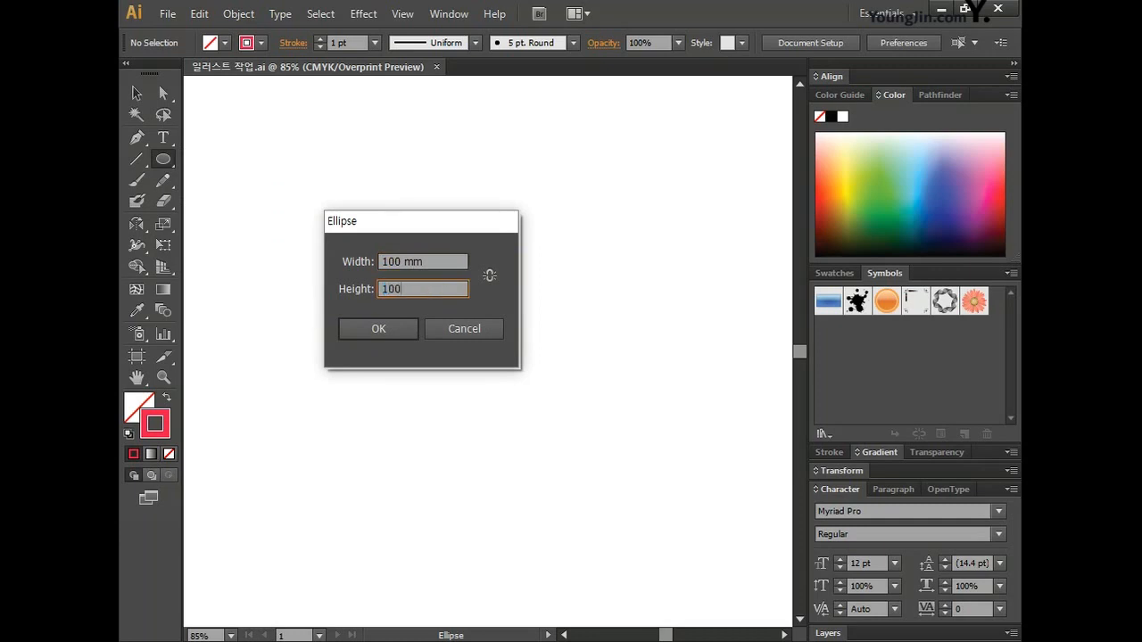
left_click(383, 325)
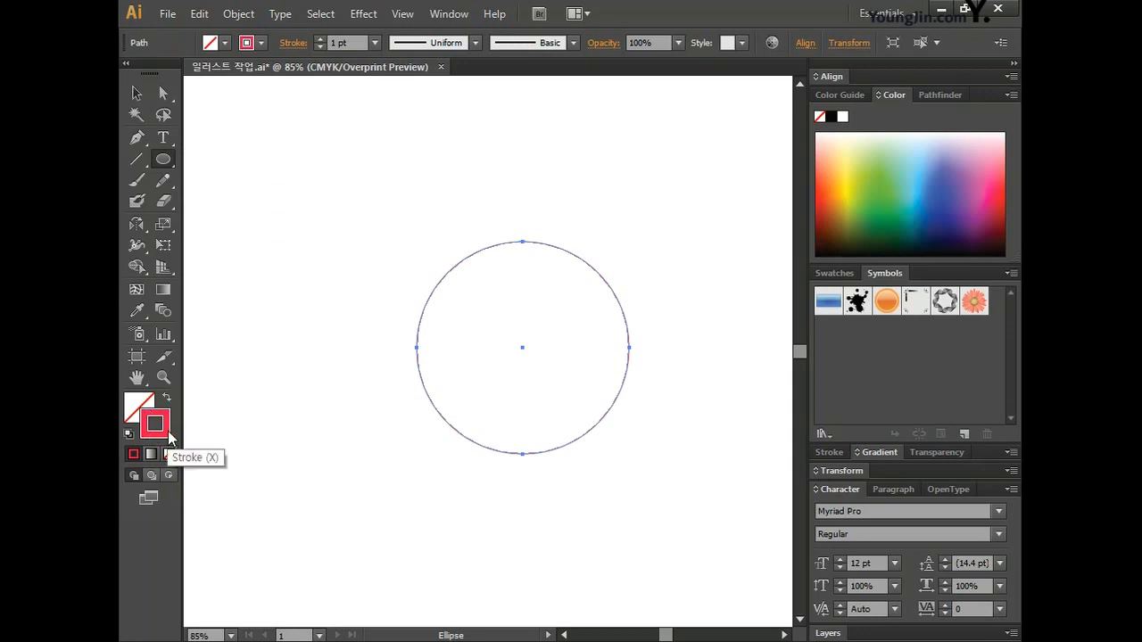
key("v")
left_click_drag(440, 283, 405, 266)
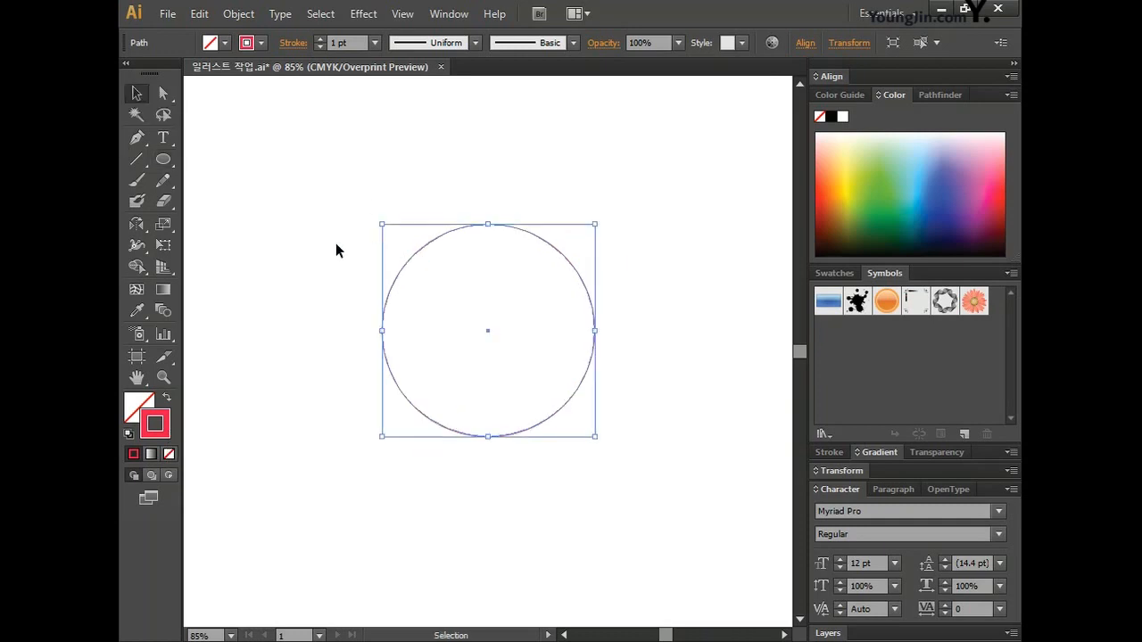
- Create a copy of the circle scaled uniformly to 64% about its center
double_click(164, 227)
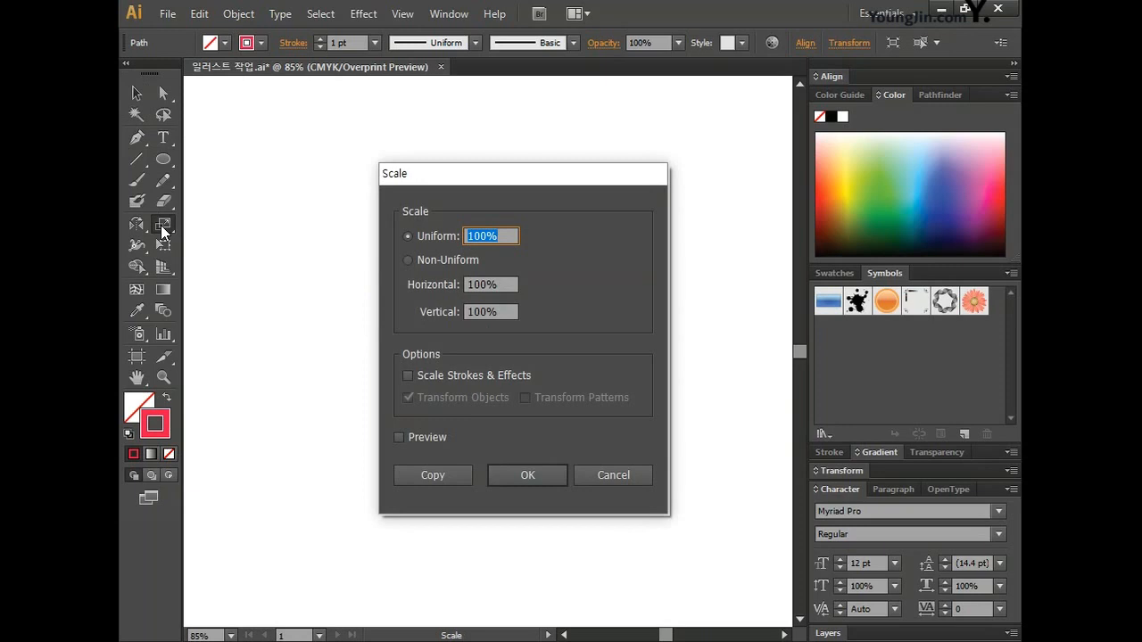
left_click_drag(548, 179, 482, 153)
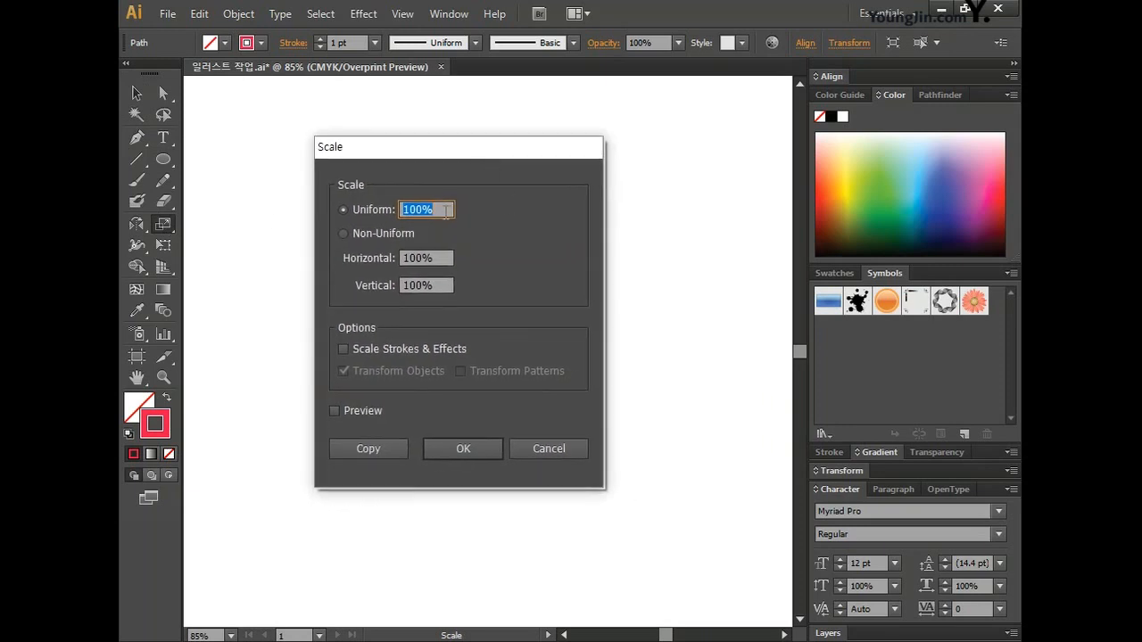
type("64")
left_click(368, 449)
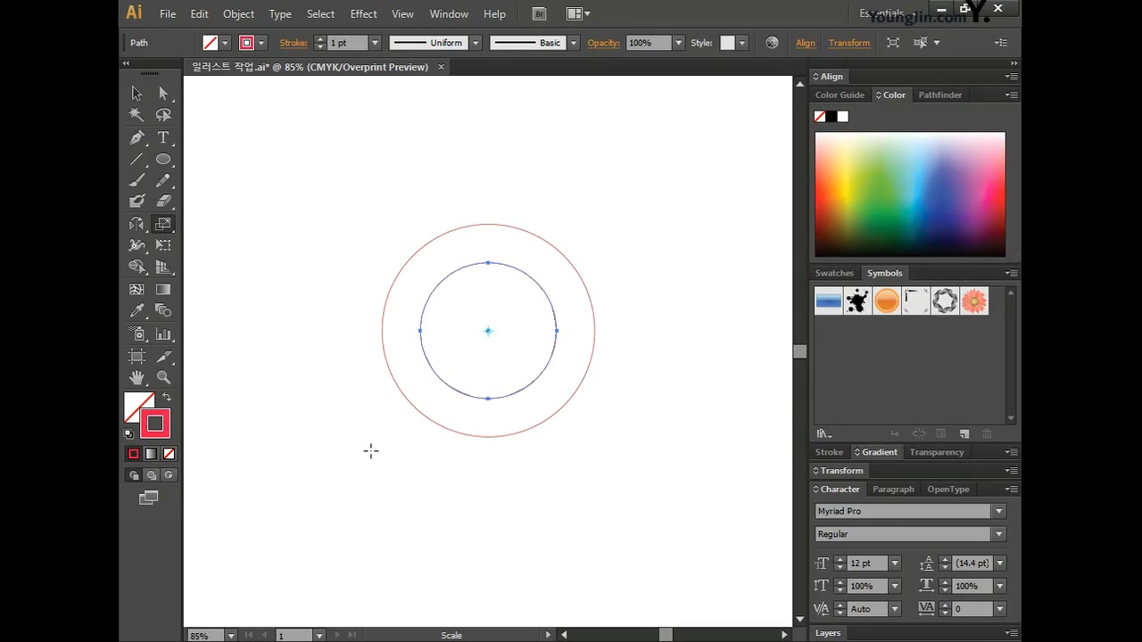
key("v")
left_click(370, 450)
- Set the blend options to Specified Steps spacing with 4 steps
left_click(238, 13)
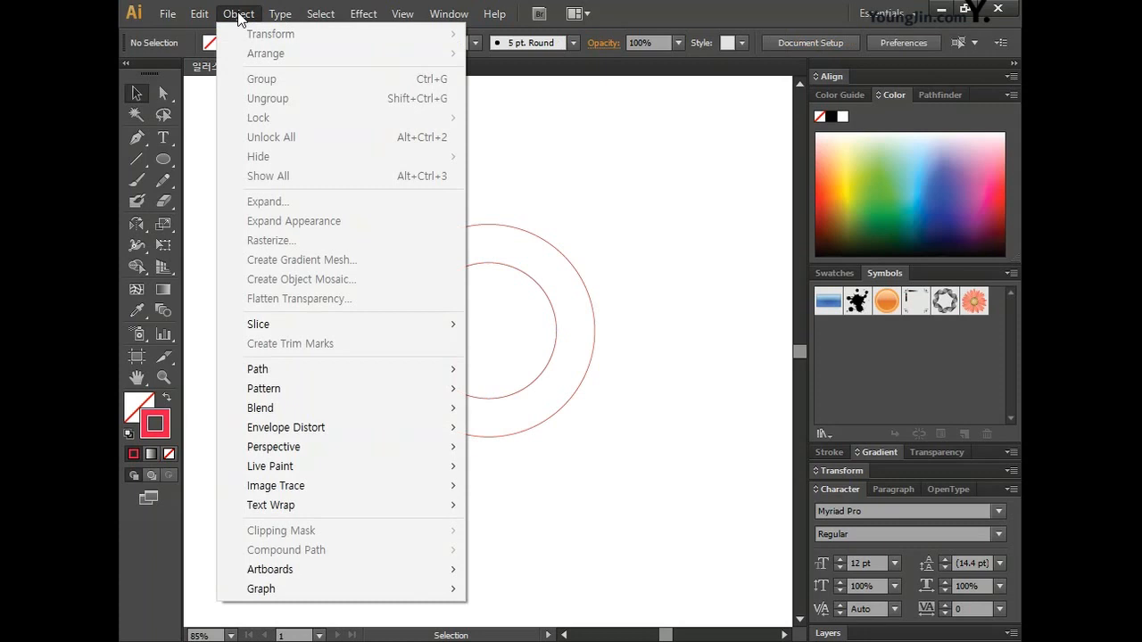
mouse_move(296, 410)
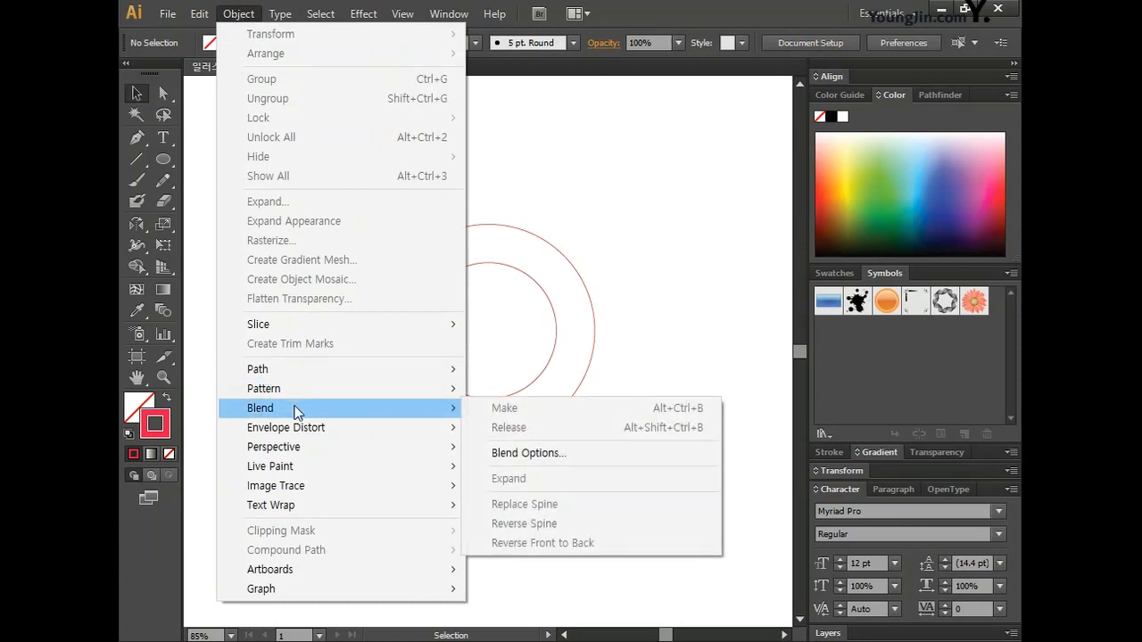
left_click(519, 451)
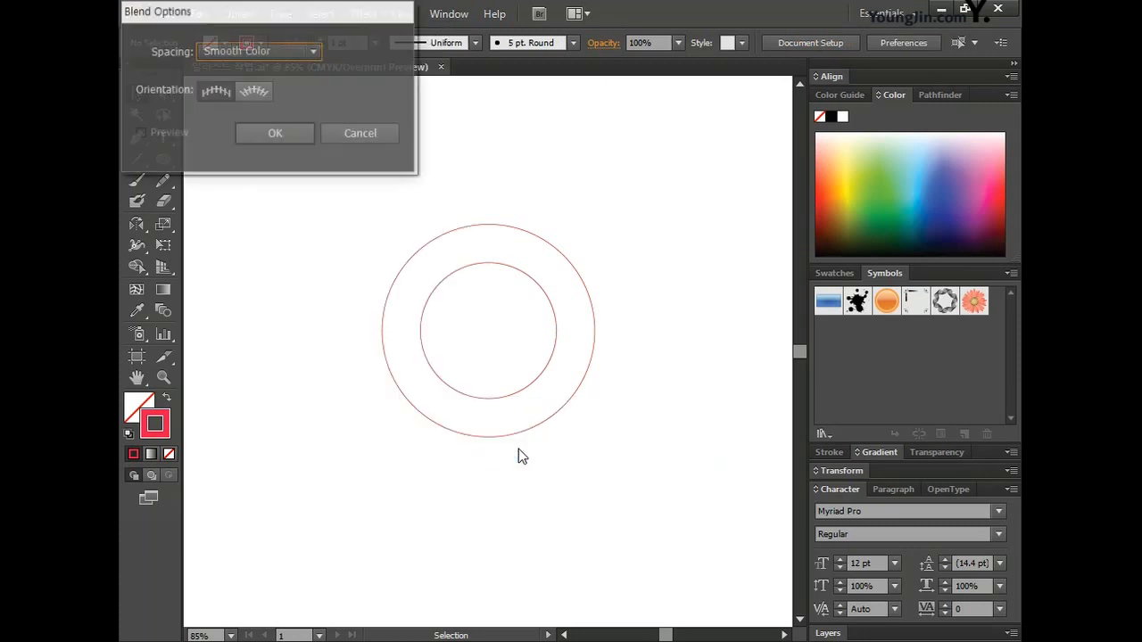
left_click_drag(297, 16, 462, 211)
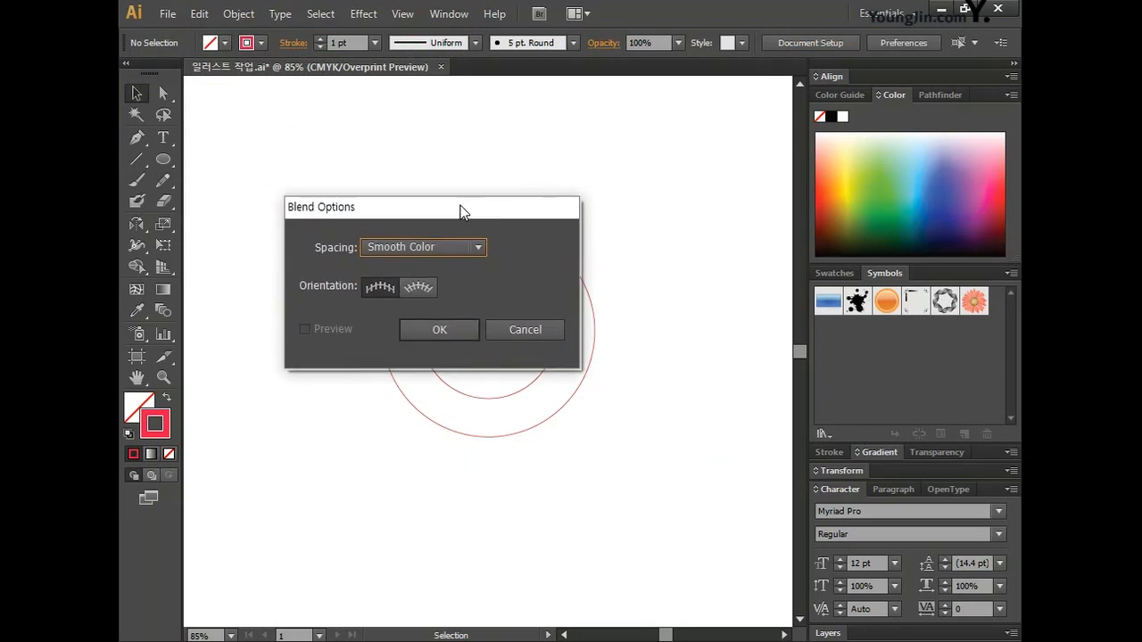
left_click(479, 250)
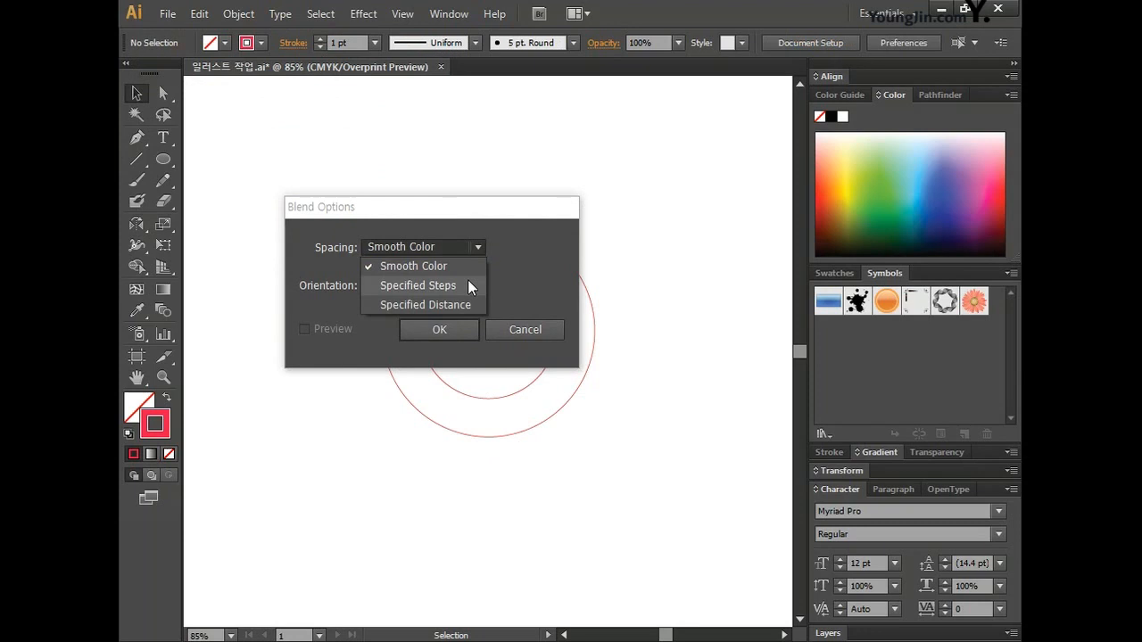
left_click(467, 280)
type("4")
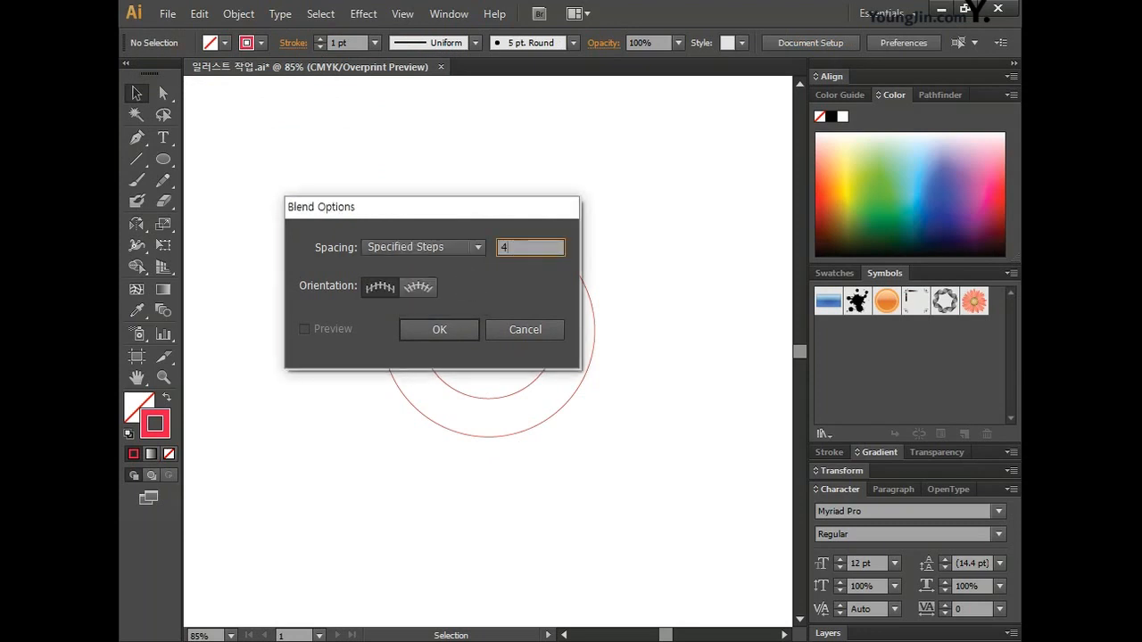
left_click(439, 330)
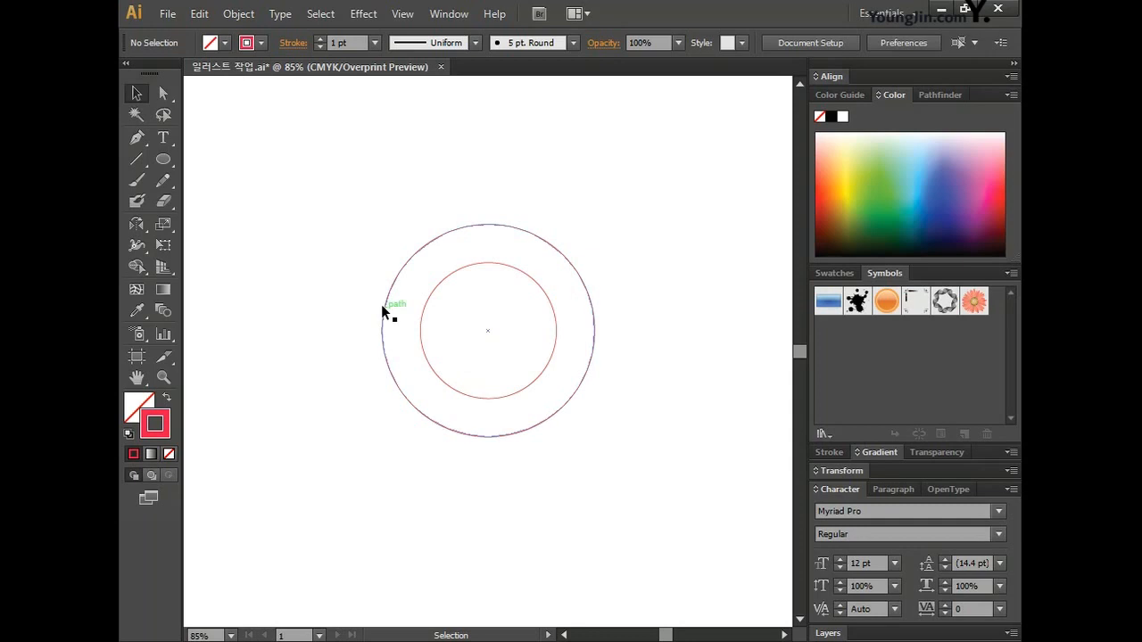
- Select both concentric circles and make a blend between them
left_click_drag(355, 194, 591, 430)
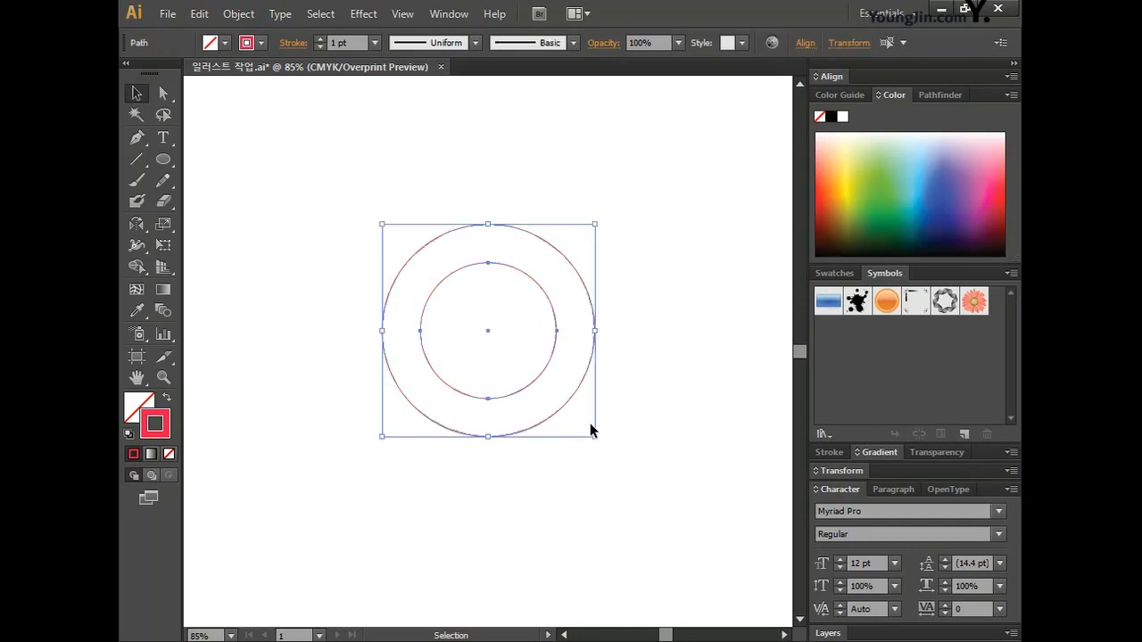
left_click(239, 13)
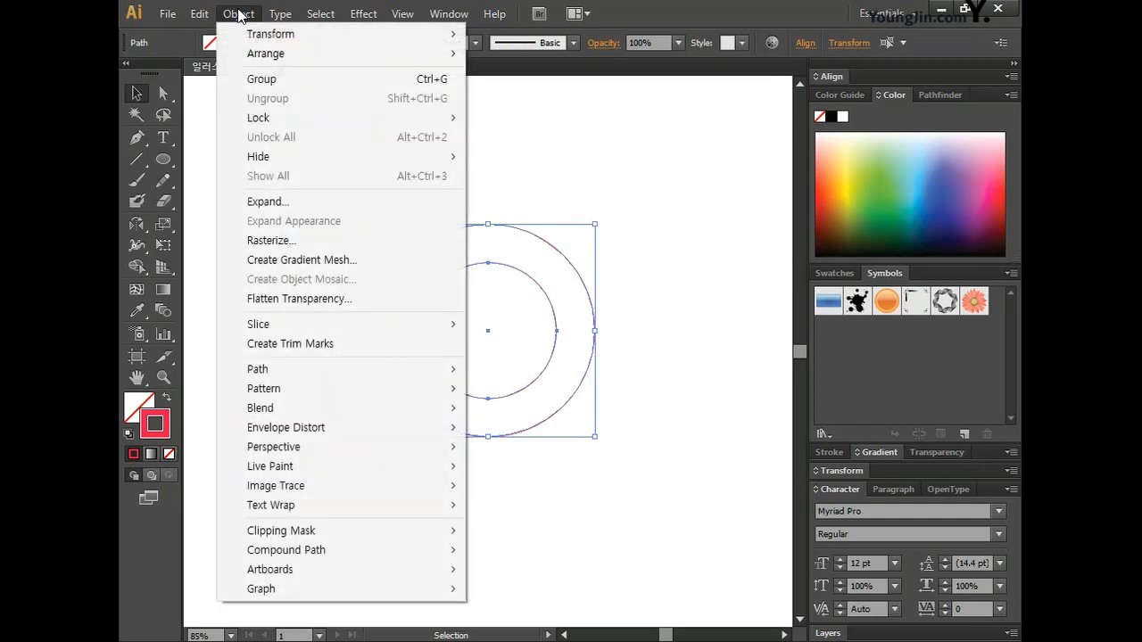
mouse_move(326, 408)
left_click(544, 411)
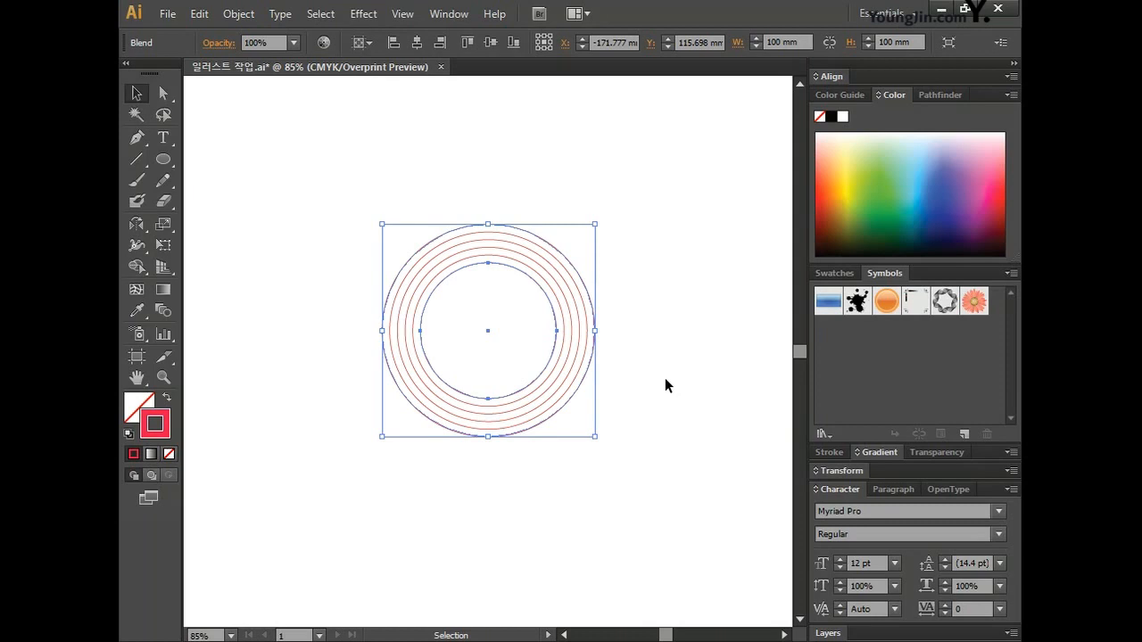
left_click(665, 378)
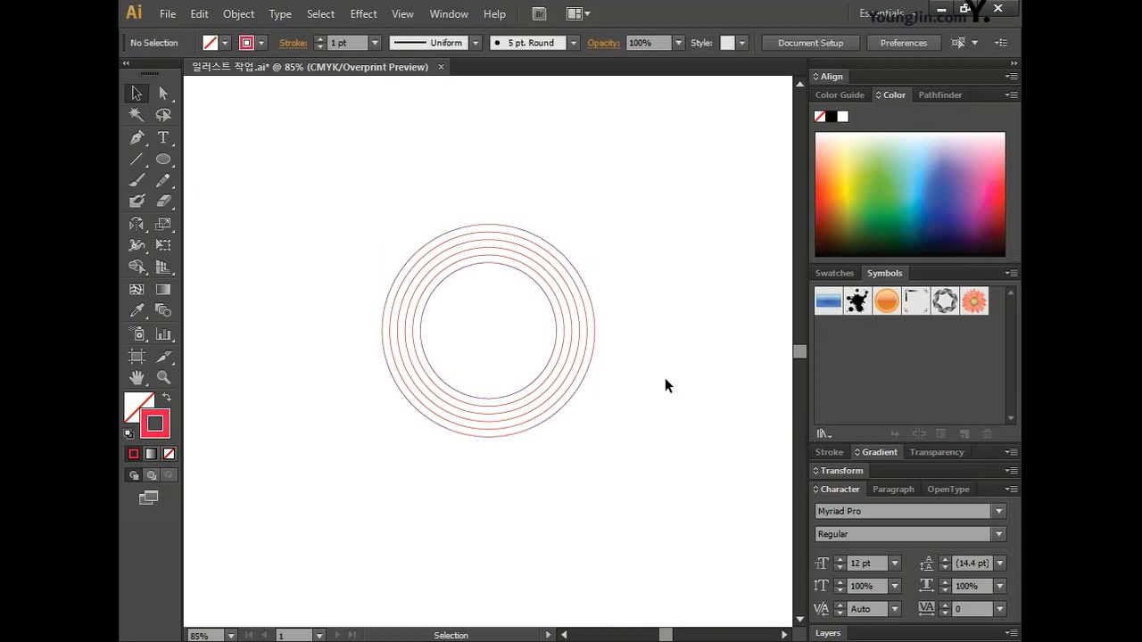
- Expand the circle blend with the Object, Fill and Stroke options enabled
left_click(555, 326)
left_click(238, 14)
left_click(326, 200)
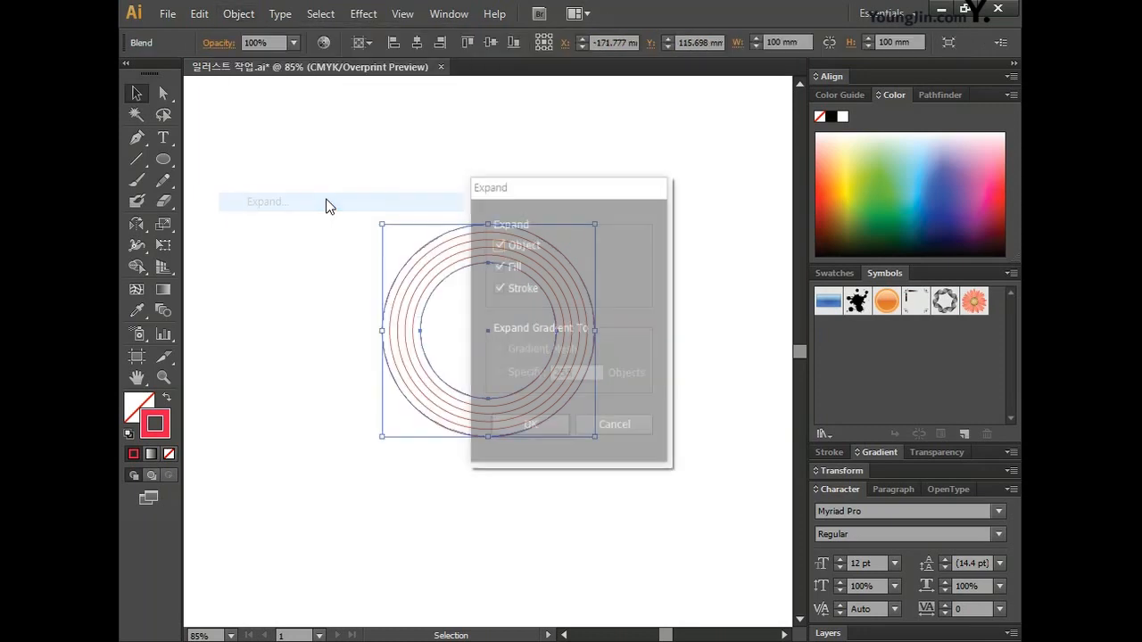
left_click_drag(616, 190, 572, 166)
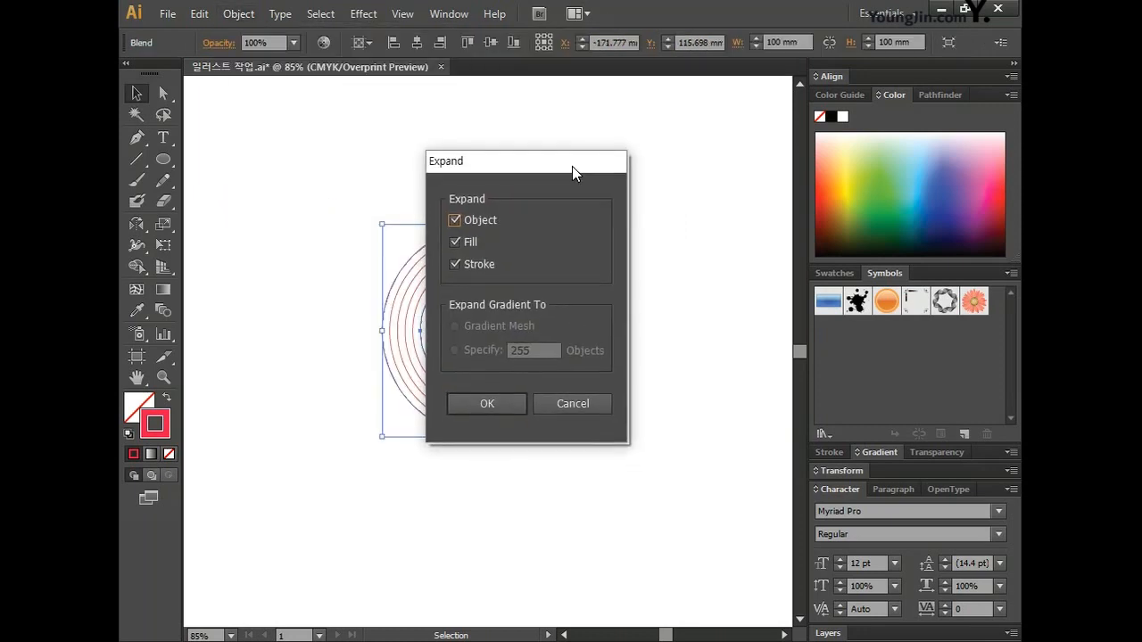
left_click(514, 403)
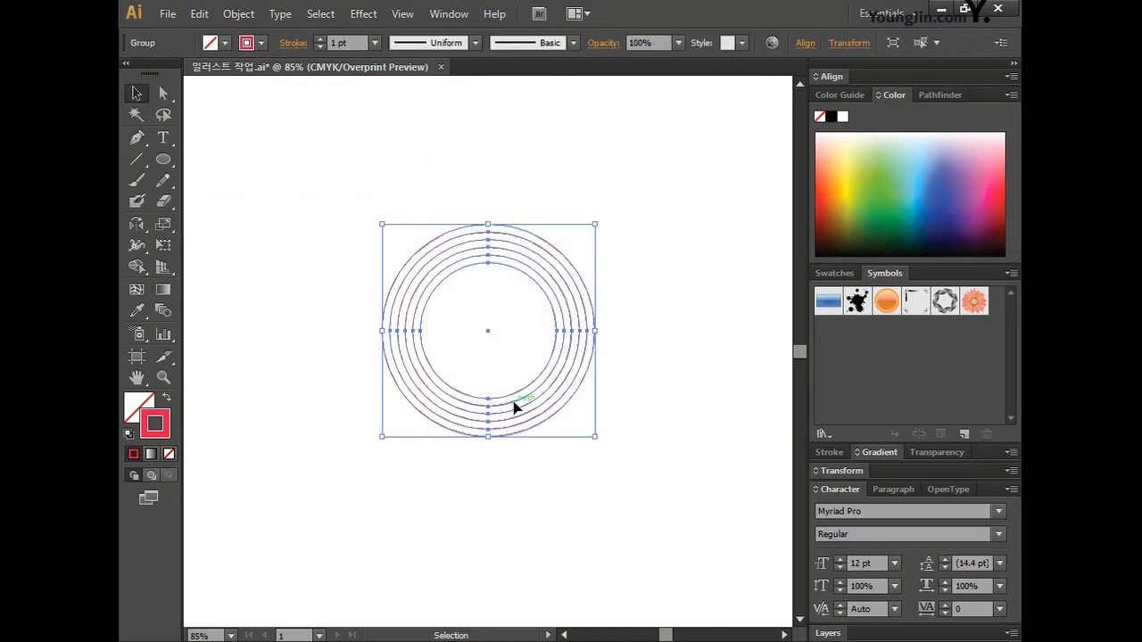
- Ungroup the expanded concentric circles and clear the selection
right_click(560, 289)
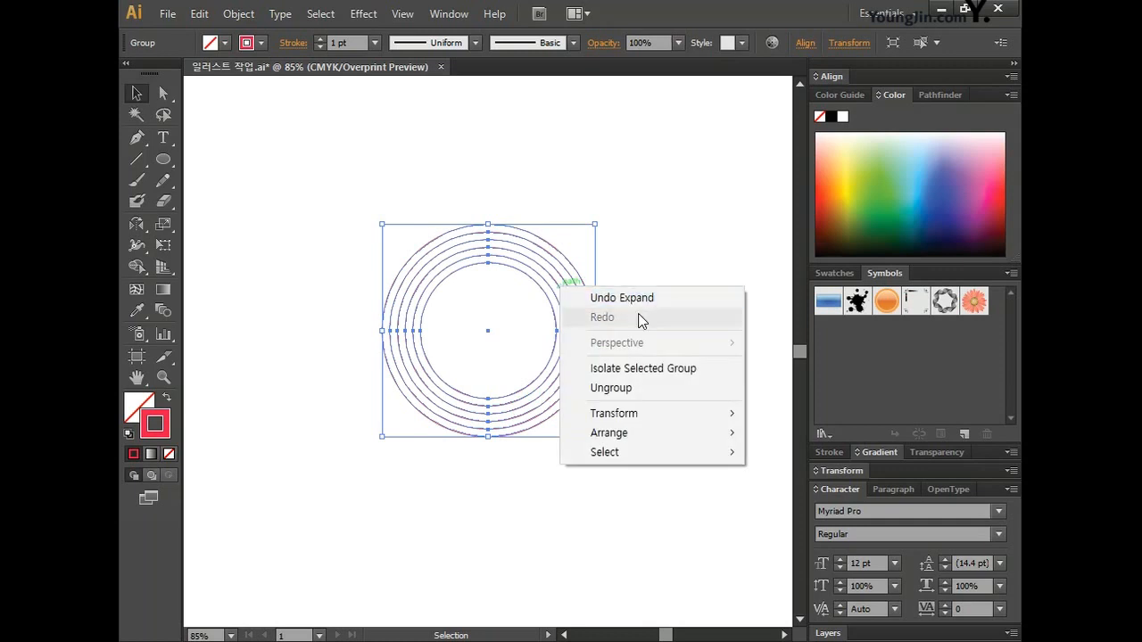
left_click(643, 387)
left_click(680, 373)
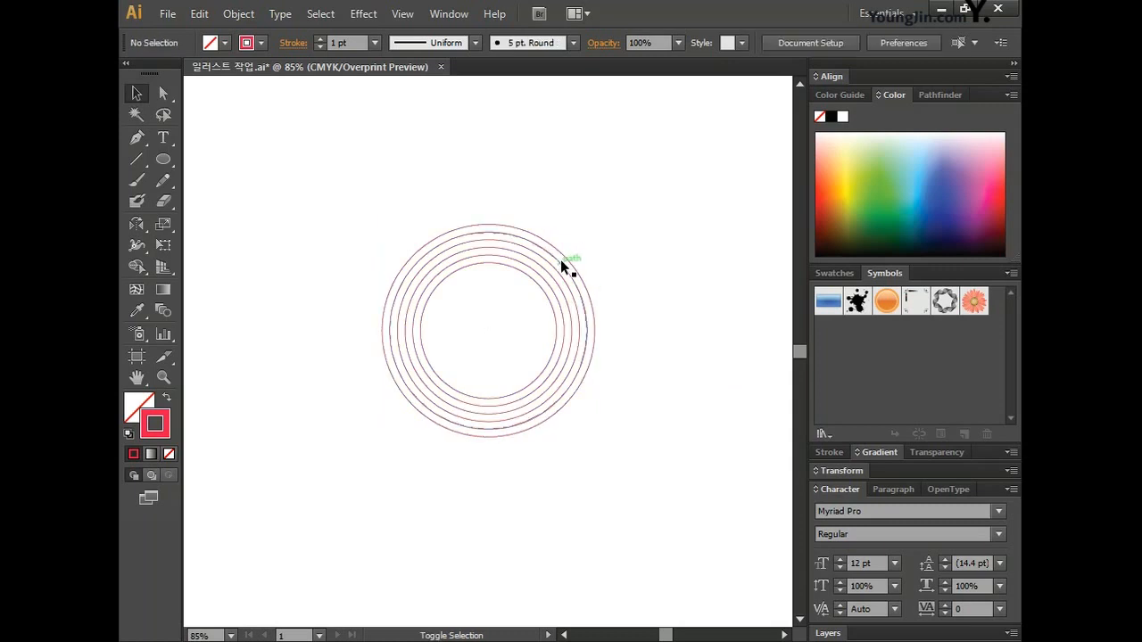
- Select the two outermost circles and make them a compound path
left_click(566, 259)
left_click(567, 260, "shift")
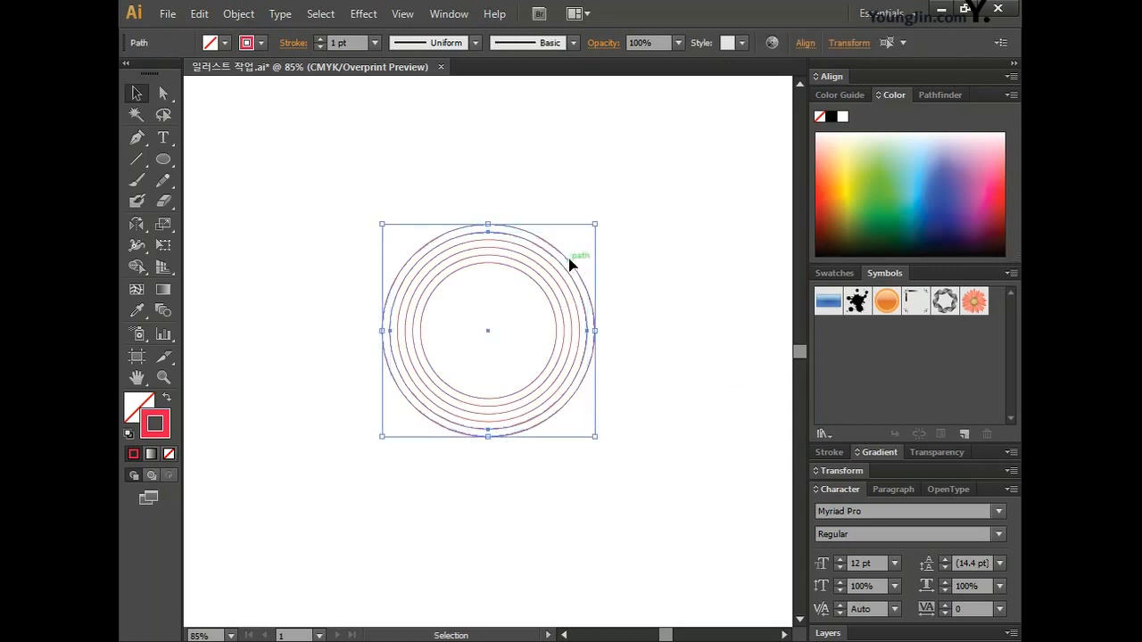
right_click(571, 264)
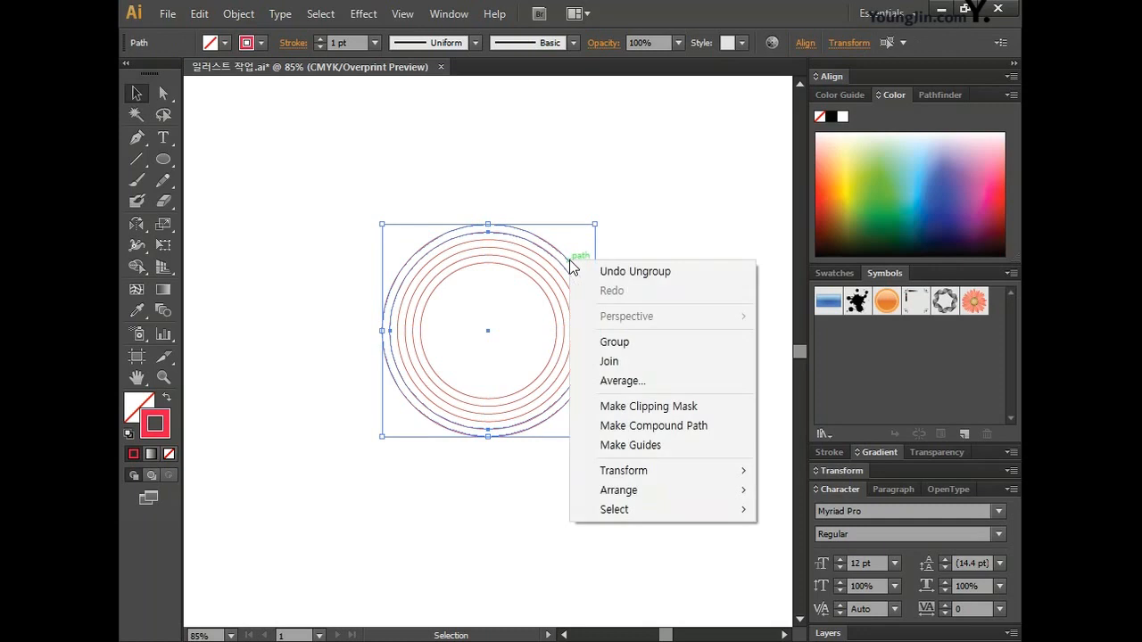
left_click(722, 433)
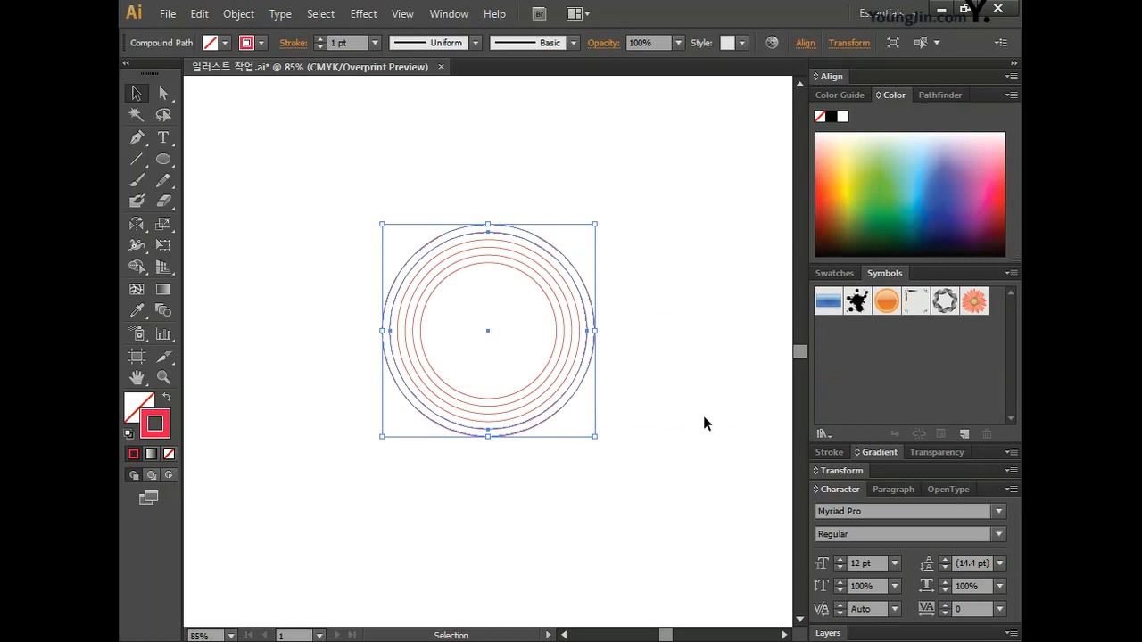
- Fill the outermost compound ring with the same red as its stroke
double_click(139, 408)
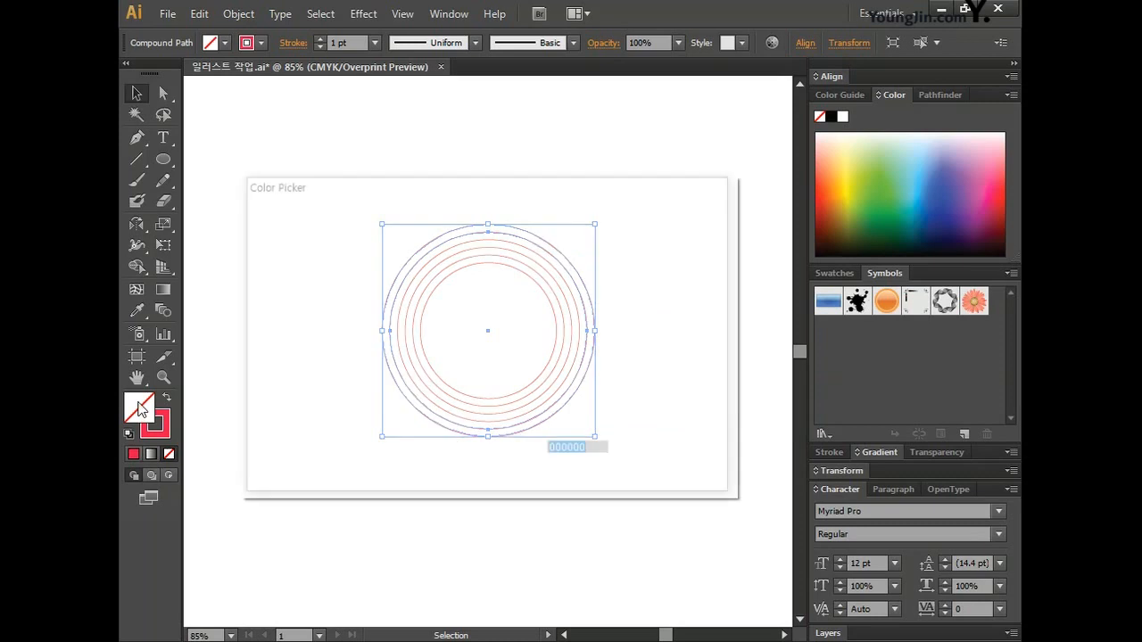
left_click(675, 239)
left_click(161, 434)
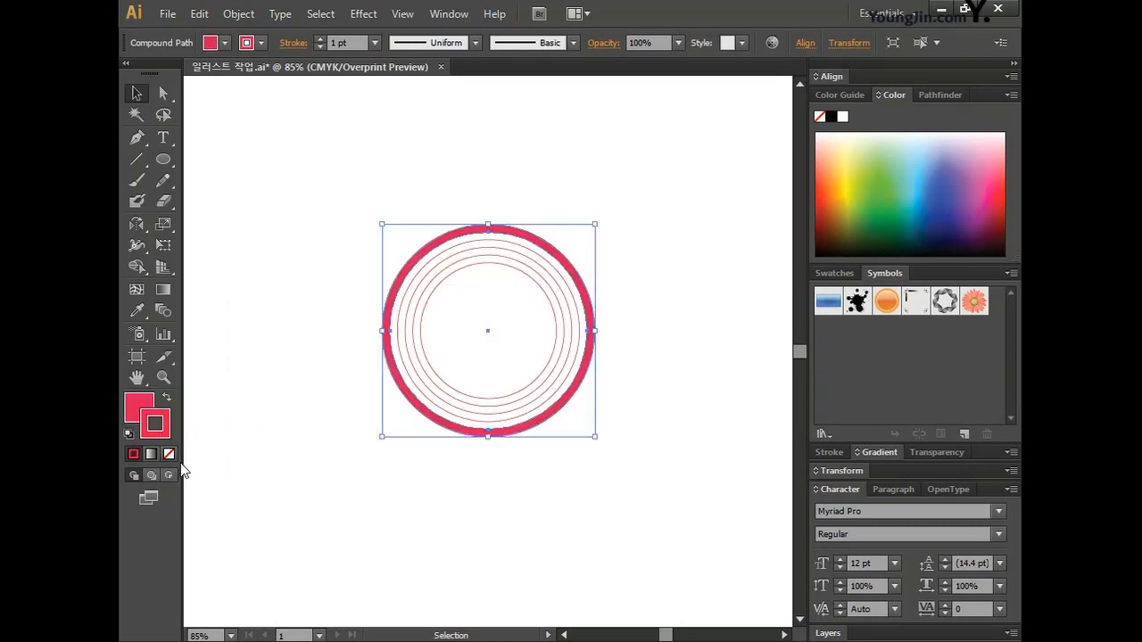
left_click(280, 409)
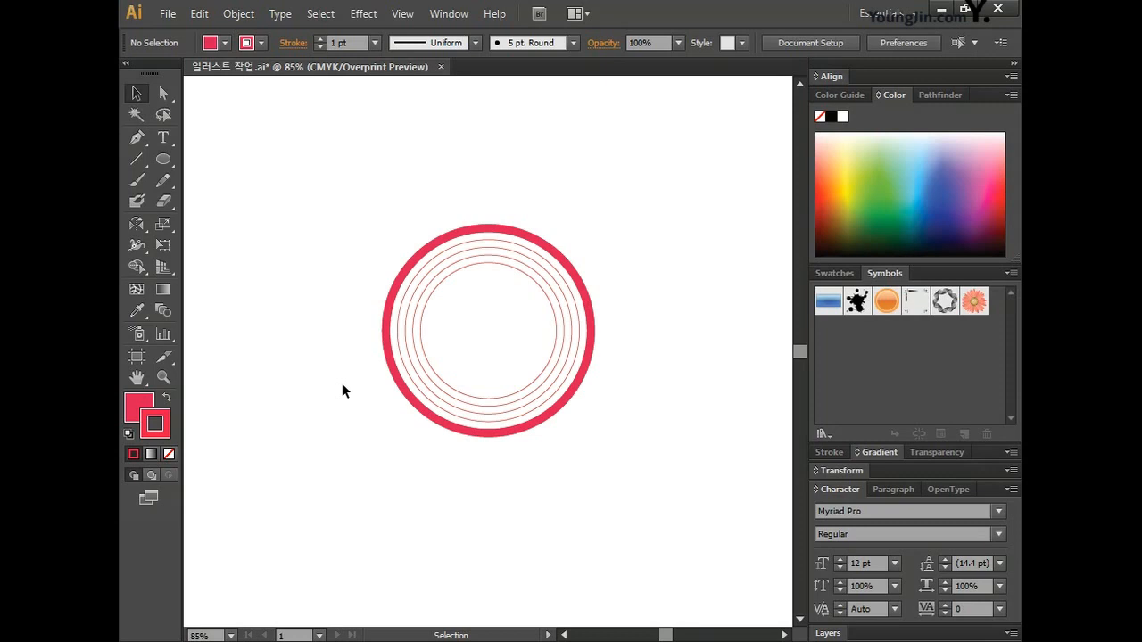
- Make the third and fourth circles from the outside a compound path and swap its colors to get a red fill without stroke
left_click(443, 253)
right_click(434, 272)
left_click(500, 438)
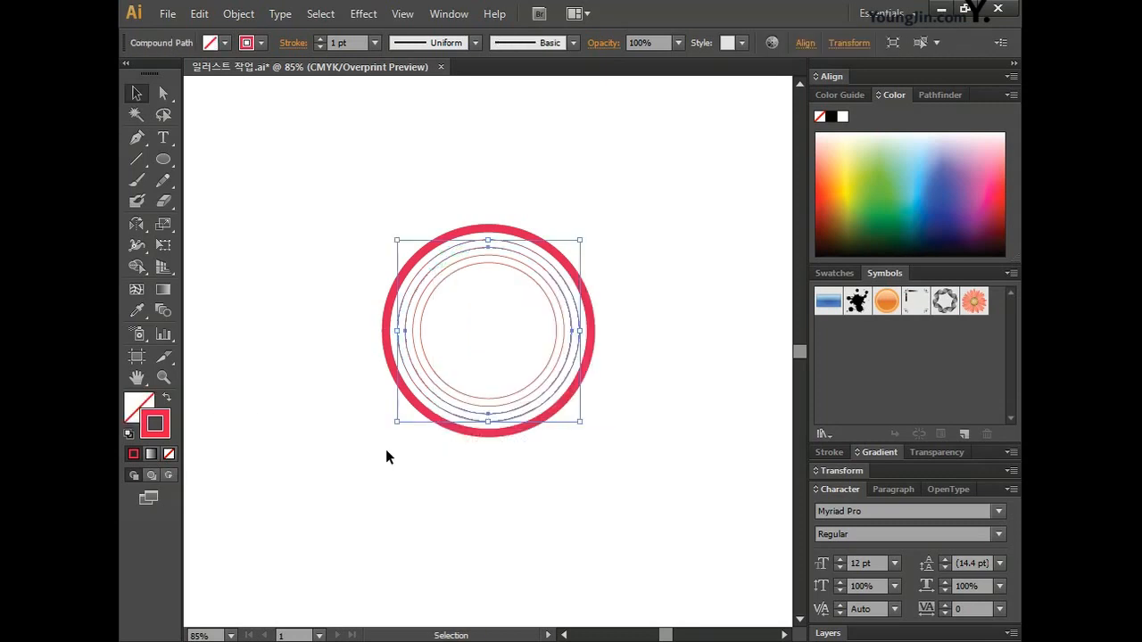
left_click(136, 403)
left_click(166, 397)
left_click(527, 457)
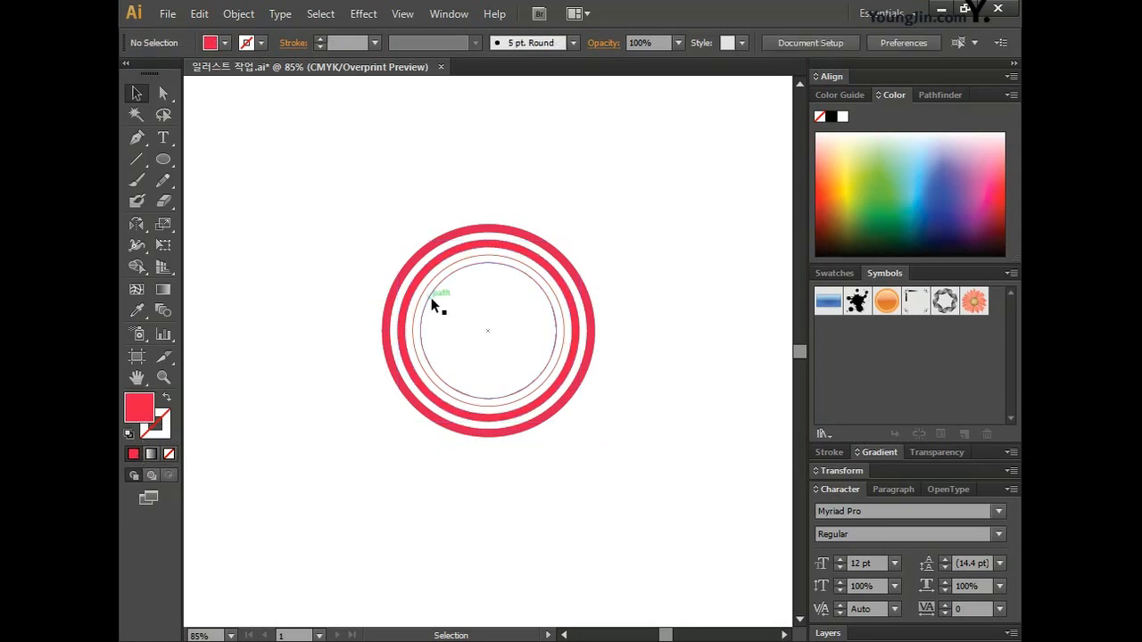
- Select the two innermost circles and make them a compound path
left_click_drag(433, 298, 432, 281)
right_click(419, 315)
left_click(502, 482)
- Give the innermost compound ring the same red fill as the other rings, remove its stroke and clear the selection
double_click(148, 413)
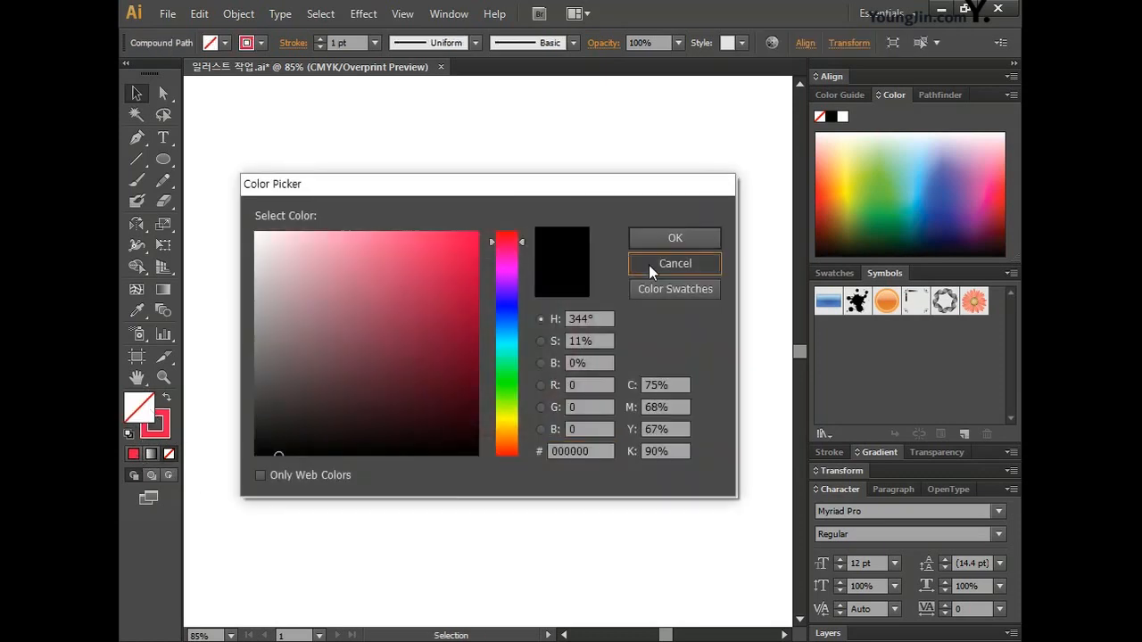
left_click(673, 263)
left_click(133, 454)
left_click(160, 433)
left_click(169, 454)
left_click(700, 466)
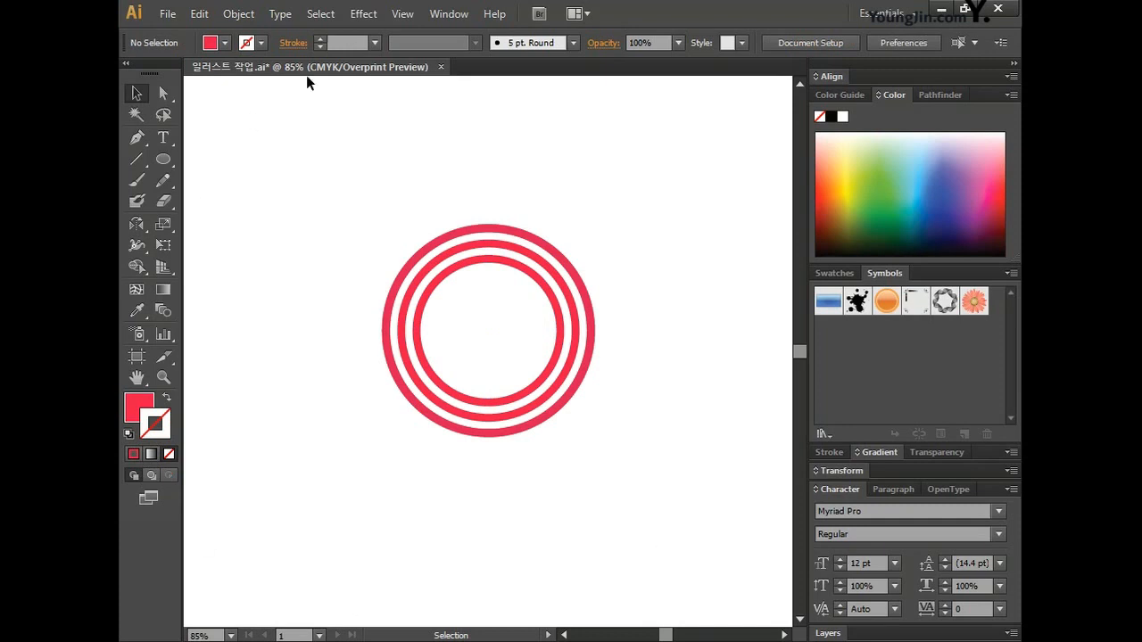
- Show the rulers and place a vertical and a horizontal guide crossing at the centre of the rings
left_click(403, 13)
mouse_move(548, 370)
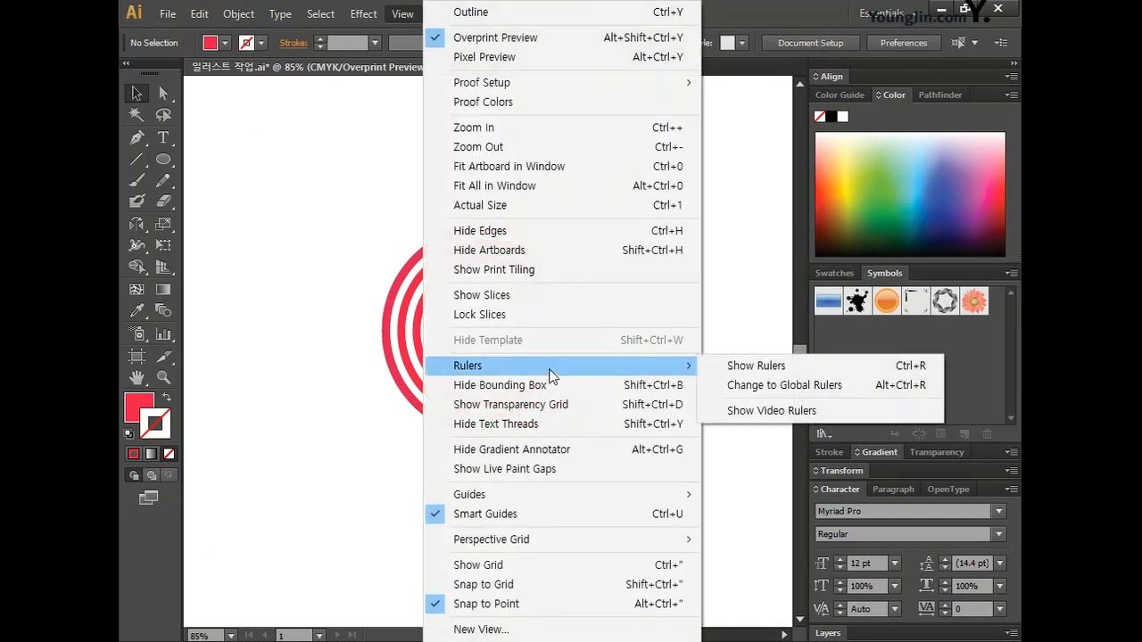
left_click(748, 368)
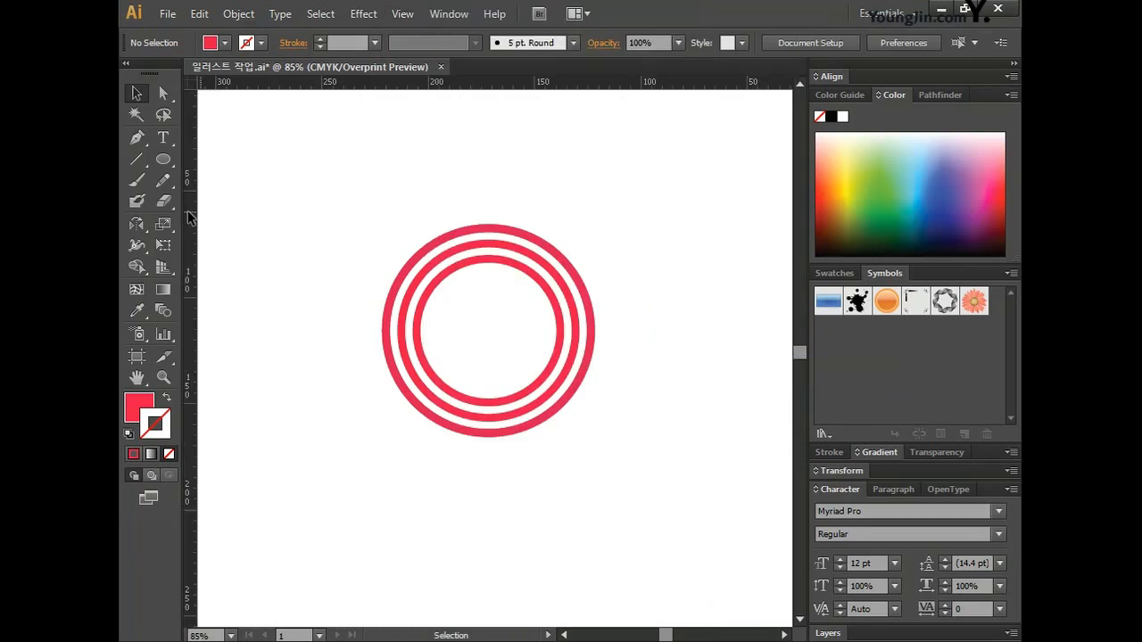
left_click_drag(189, 217, 489, 261)
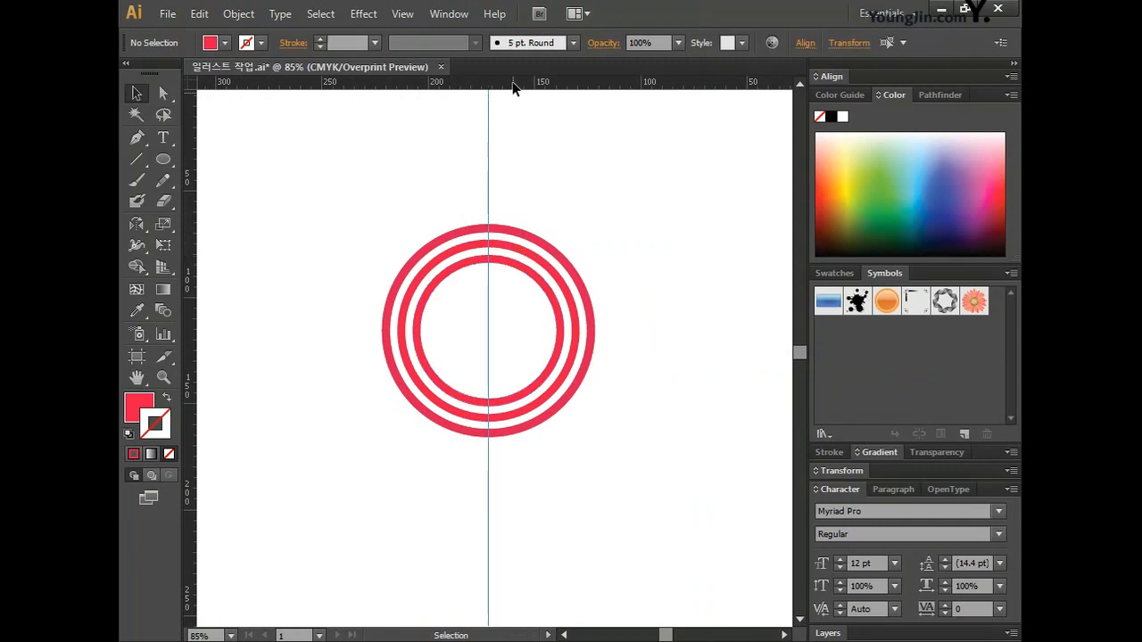
left_click_drag(513, 83, 516, 334)
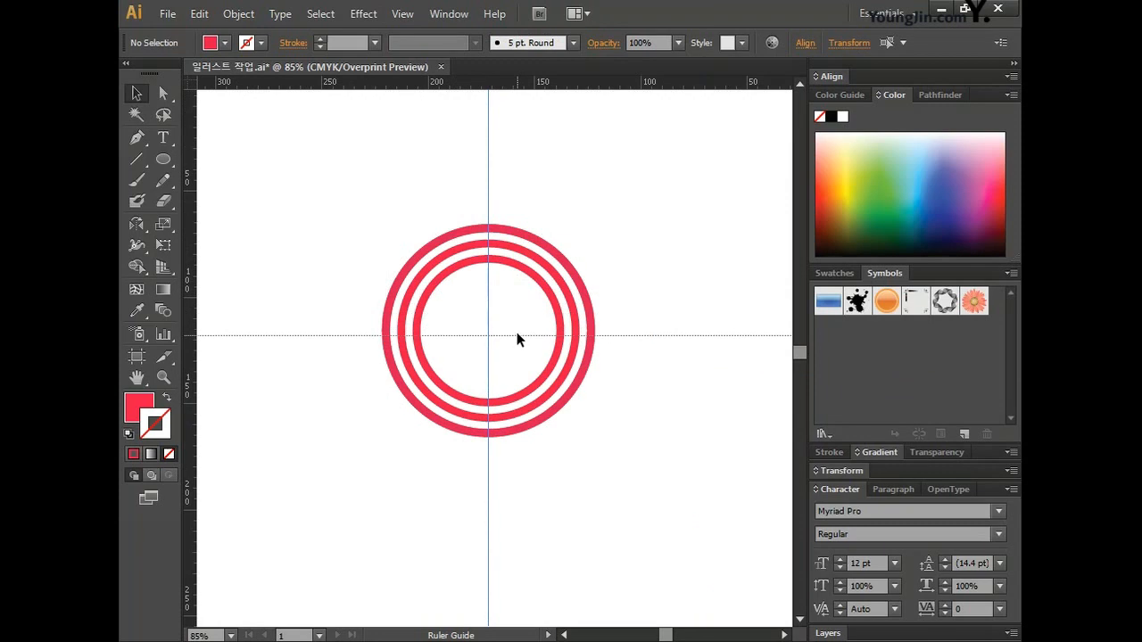
left_click(137, 94)
left_click(487, 133)
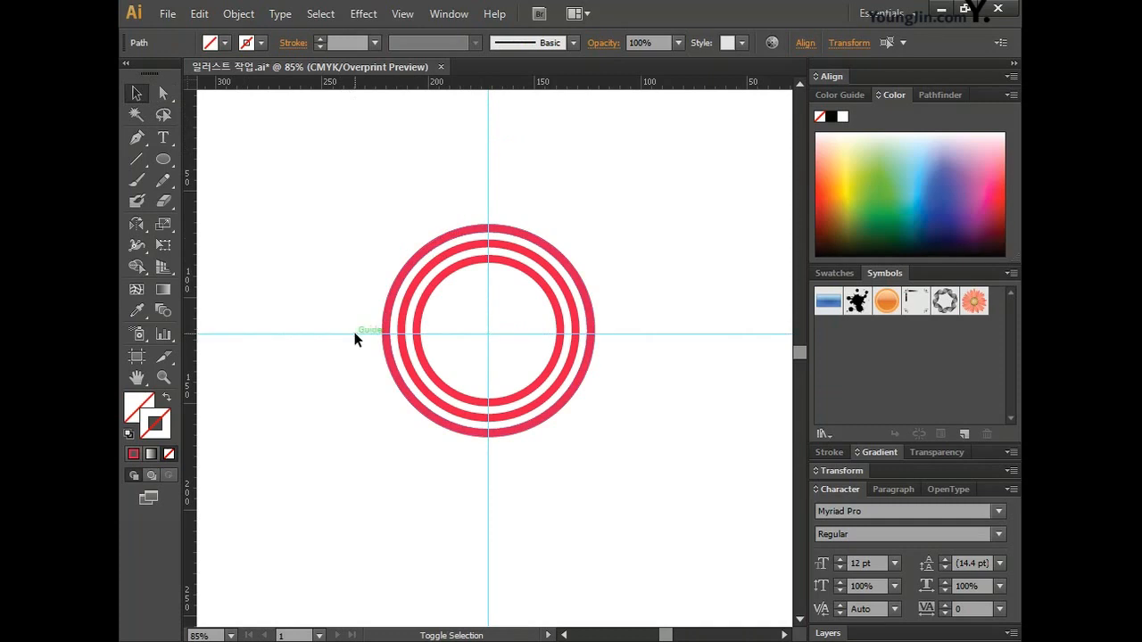
key("ctrl+shift+a")
key("ctrl")
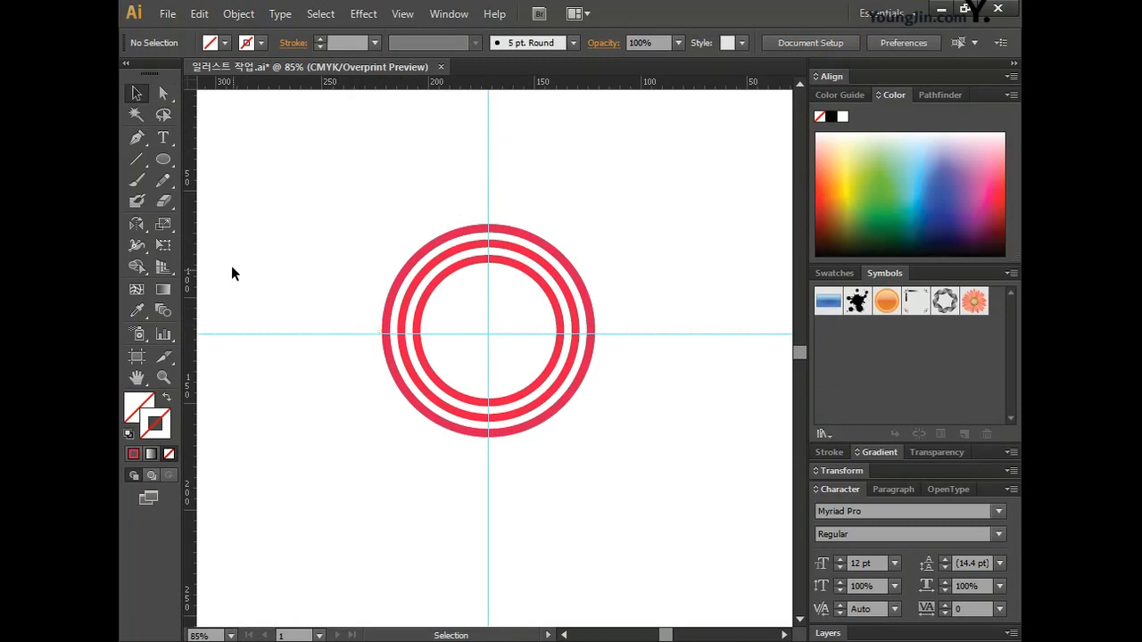
- Draw a vertical line from the guide intersection down past the outermost ring and give it a red stroke
left_click(136, 160)
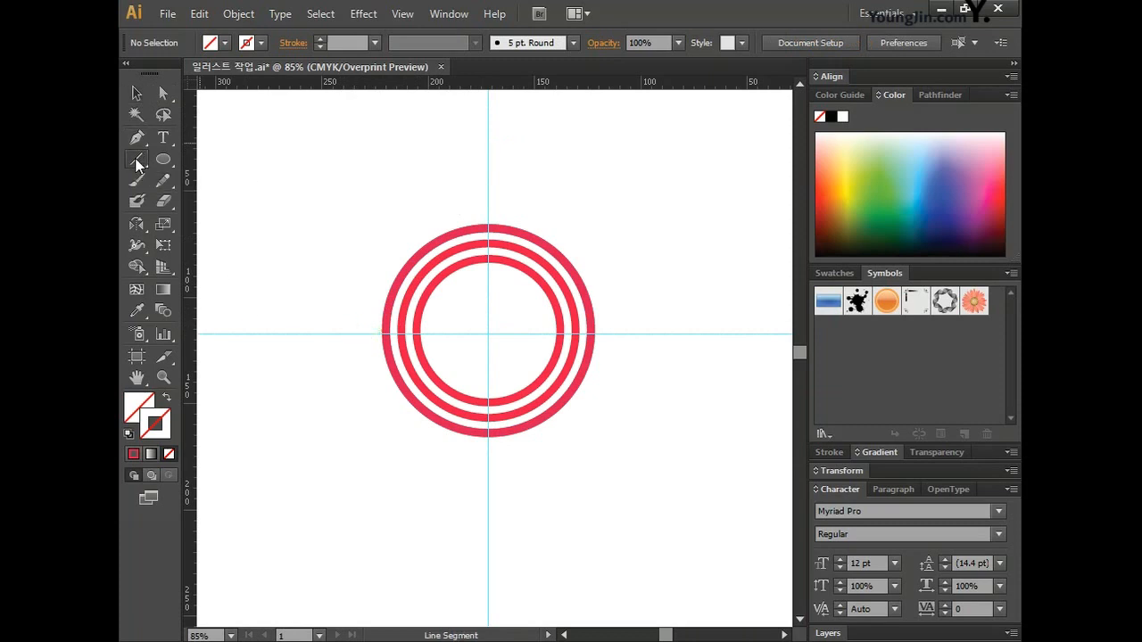
left_click_drag(580, 239, 582, 414)
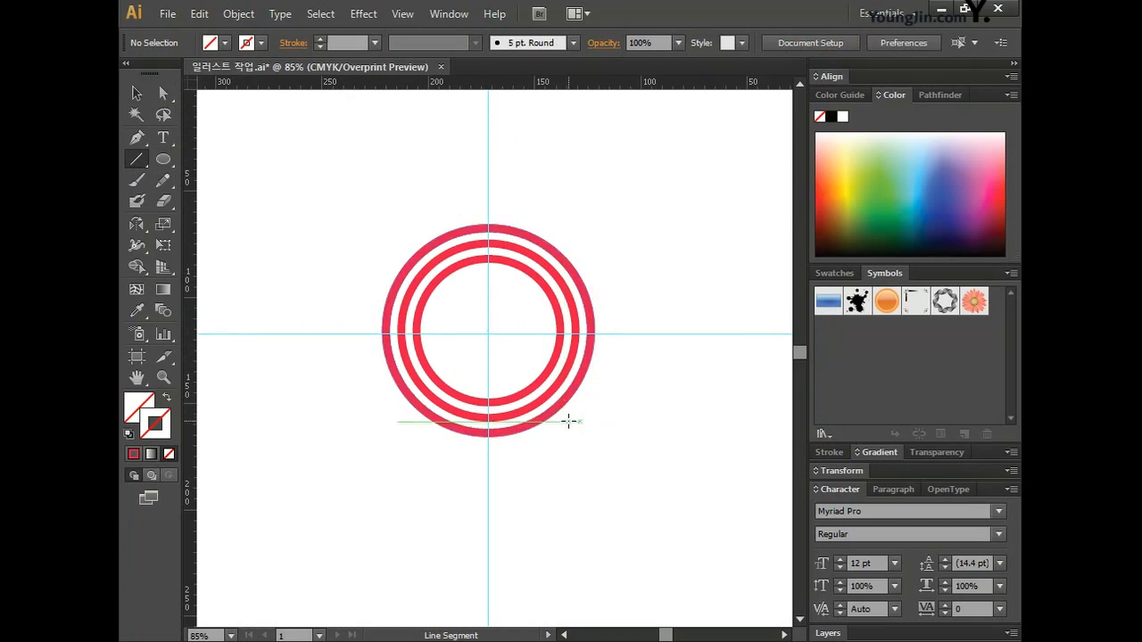
left_click_drag(488, 334, 489, 453)
left_click(139, 409)
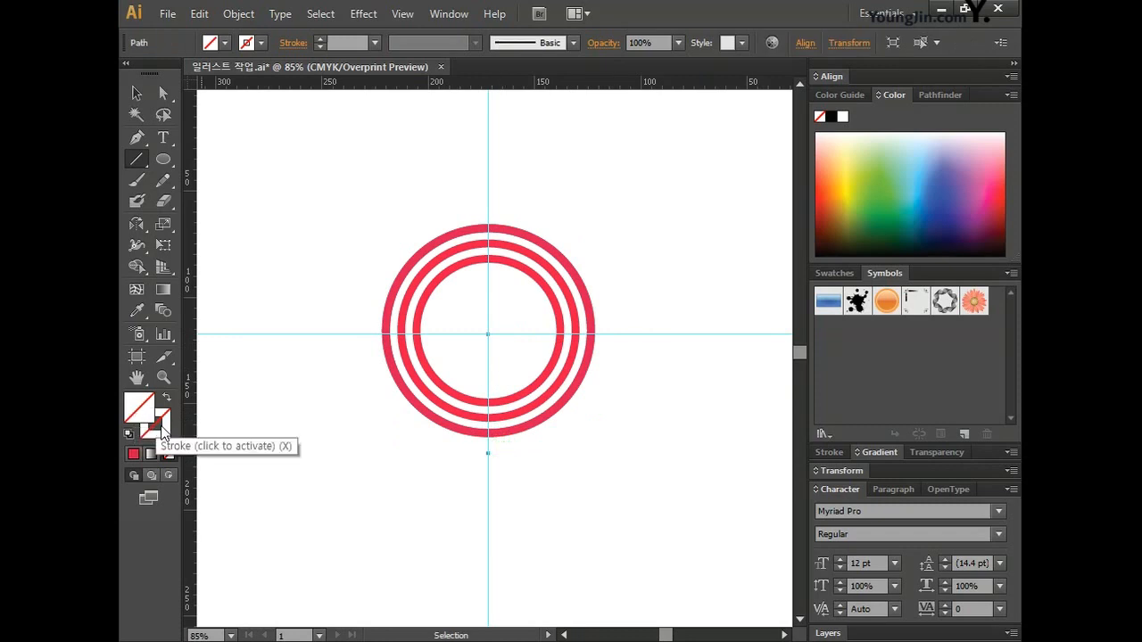
left_click(163, 444)
left_click(136, 454)
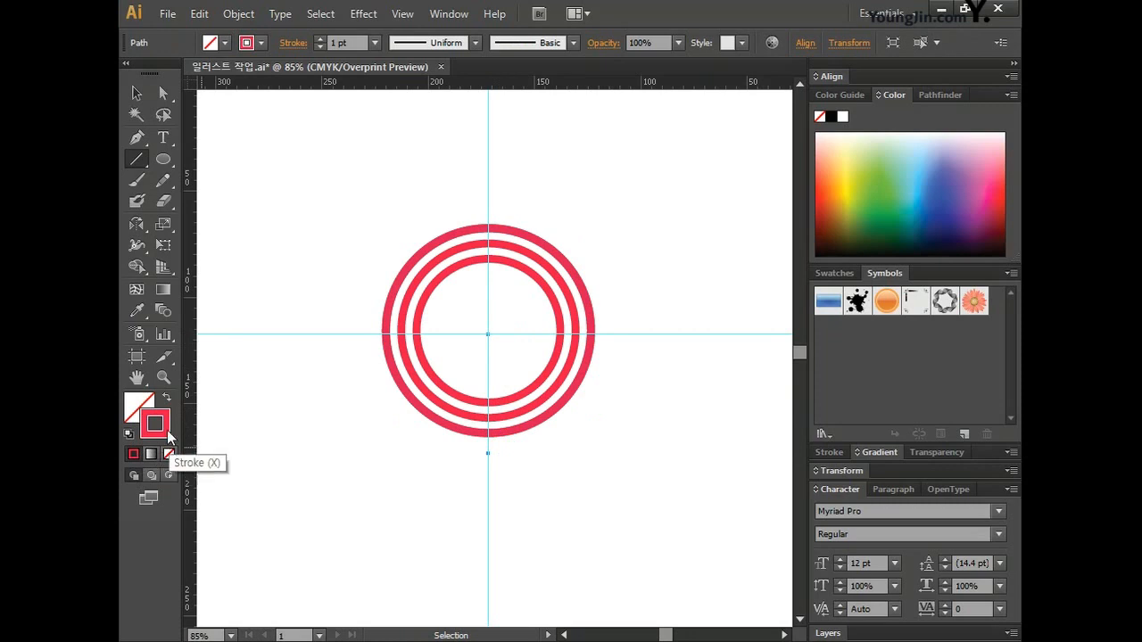
key("v")
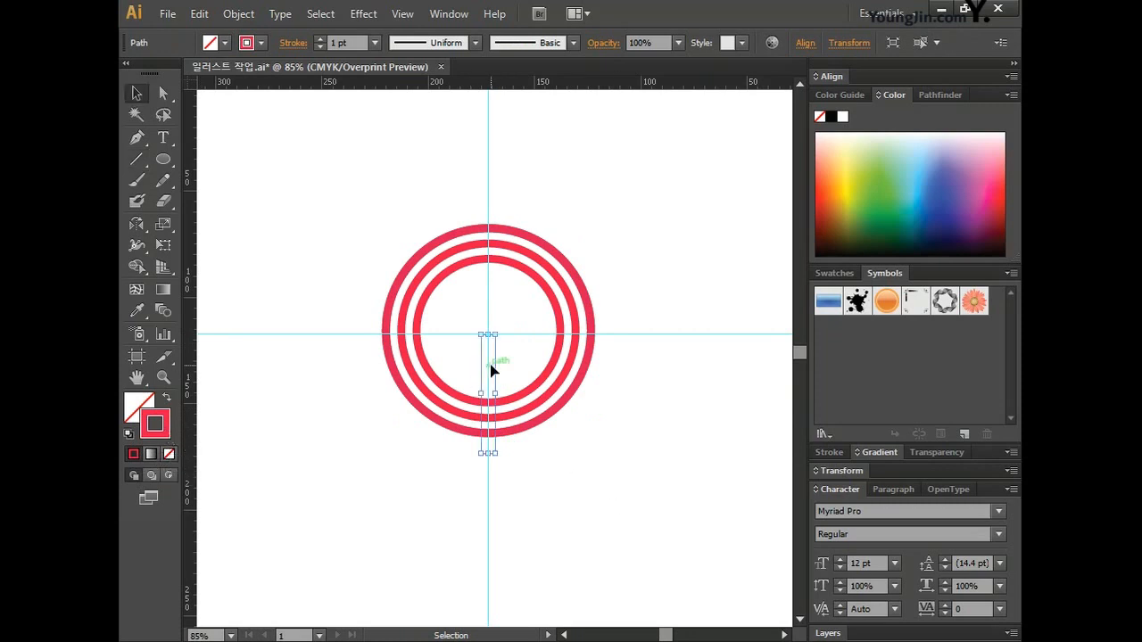
- Rotate the line 15° about the guide intersection
left_click(139, 221)
key("r")
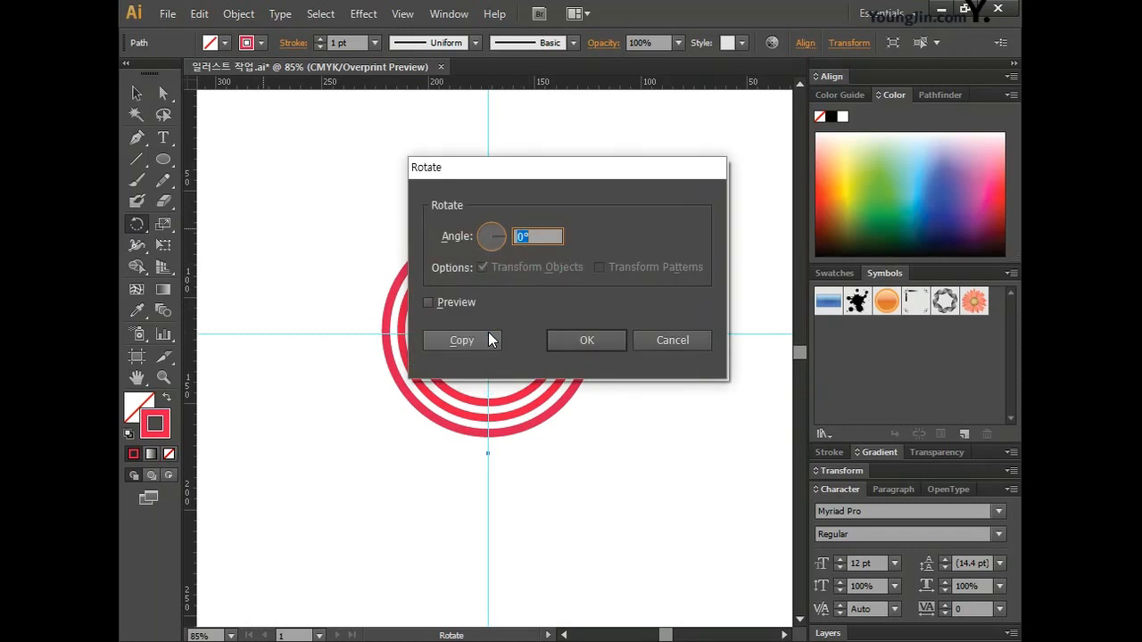
type("15")
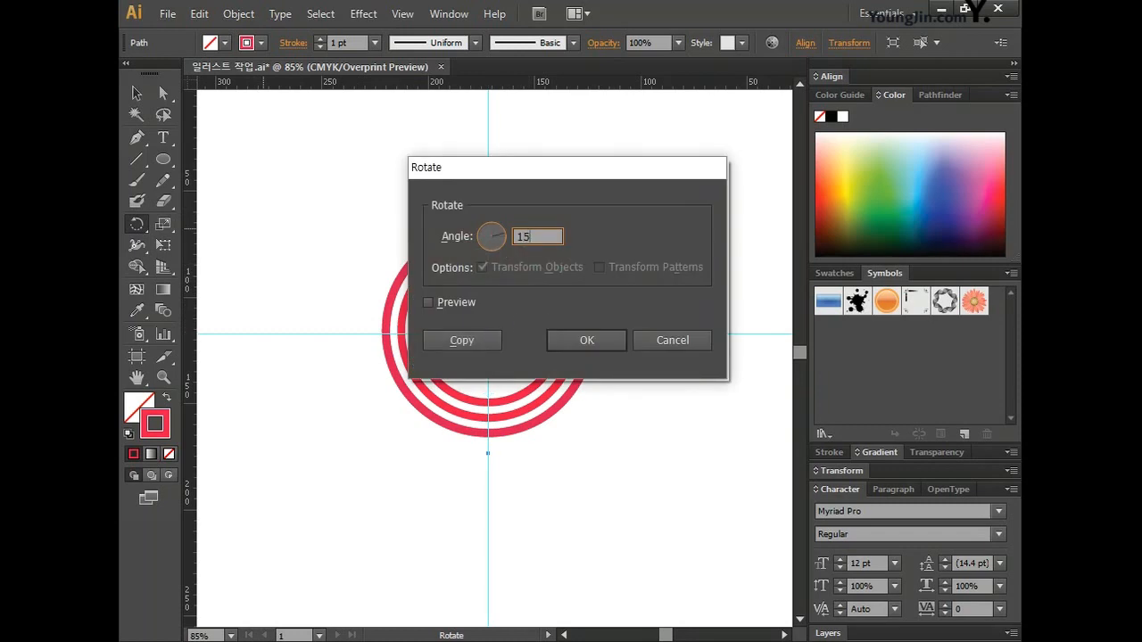
left_click(598, 340)
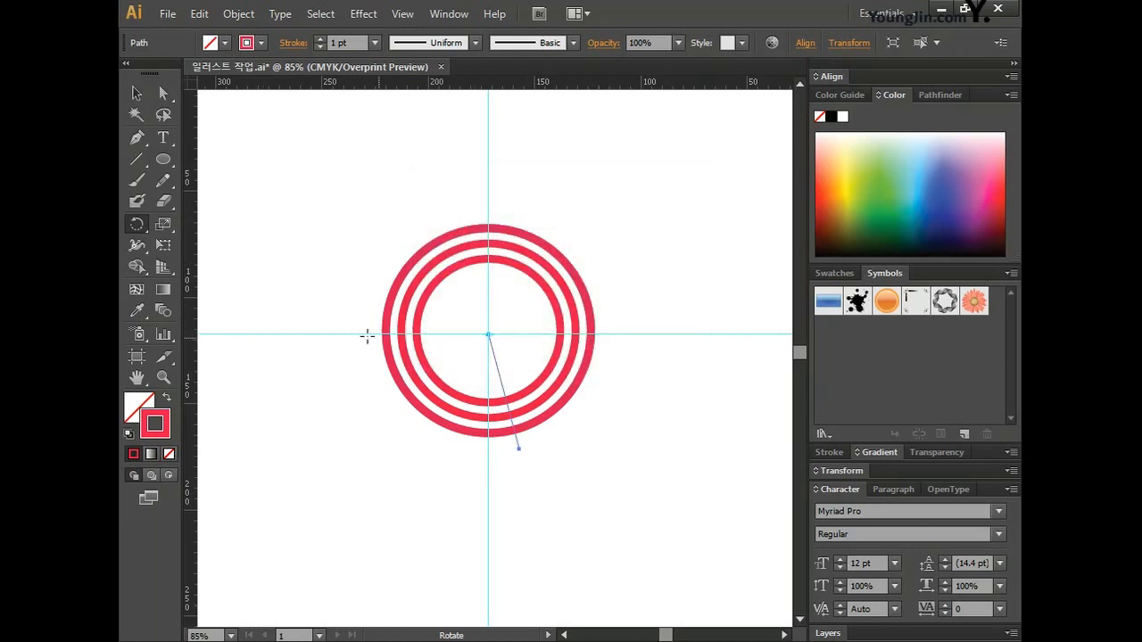
- Reflect a copy of the slanted line across the vertical axis through the guide intersection, then clear the selection
left_click_drag(131, 234, 250, 245)
left_click(488, 333, "alt")
left_click_drag(568, 152, 493, 157)
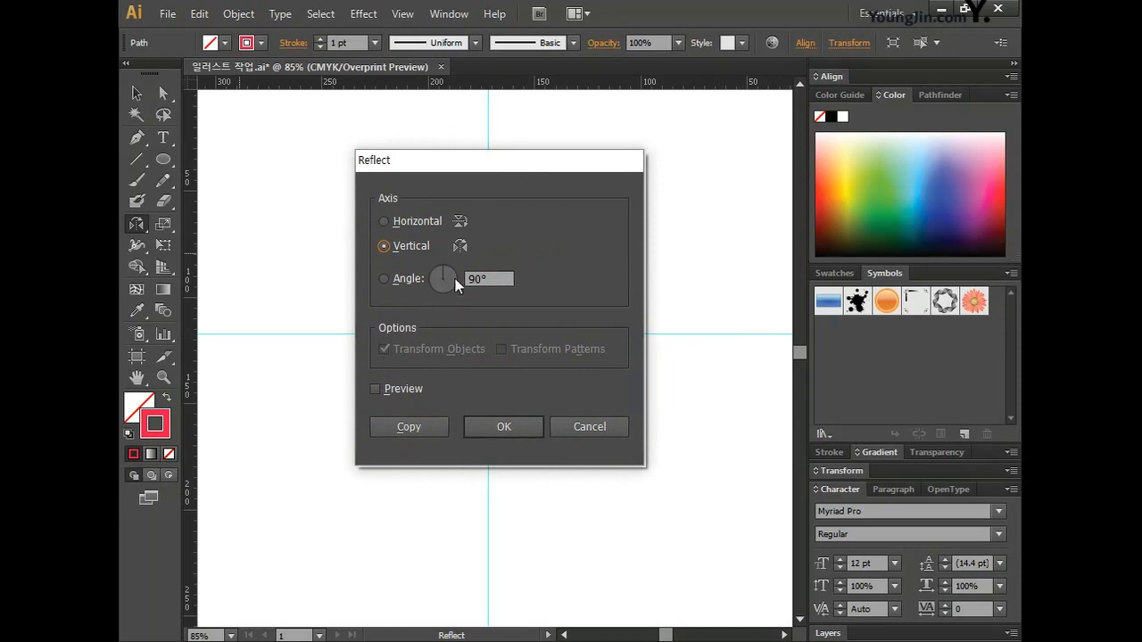
left_click(435, 427)
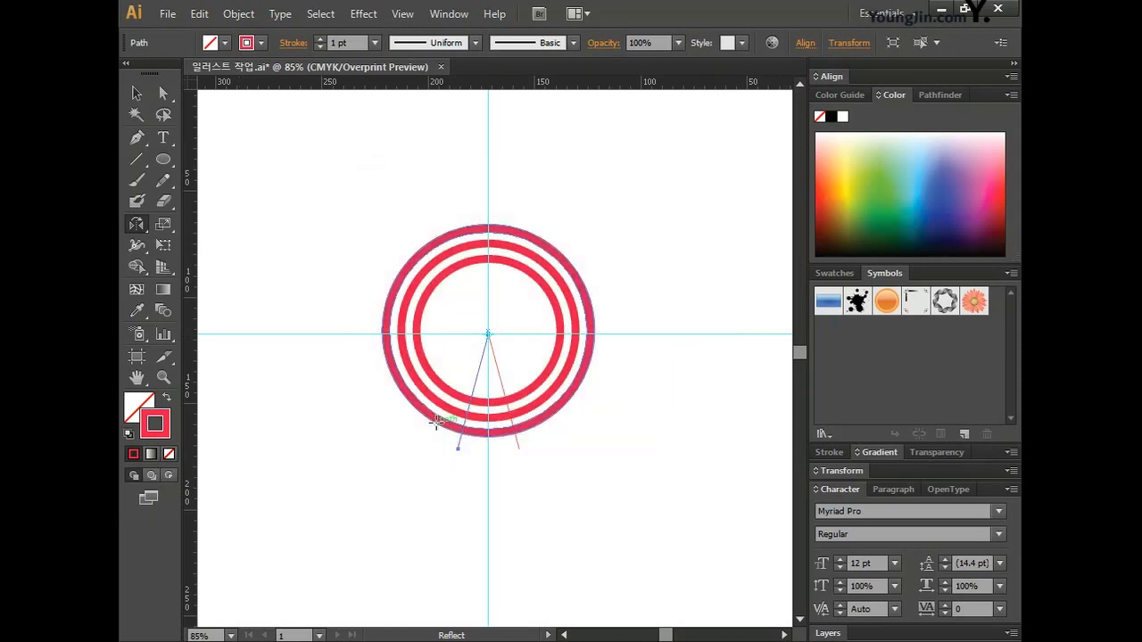
key("v")
left_click(351, 200)
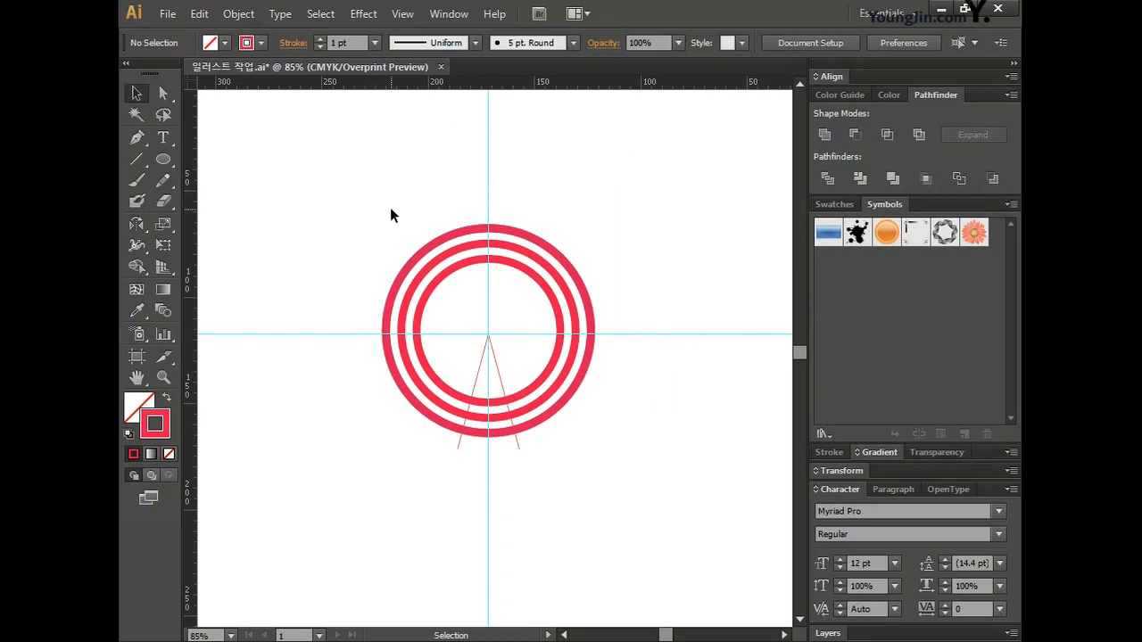
- Select all three rings and both slanted lines and split them with the Divide pathfinder
left_click_drag(403, 214, 508, 373)
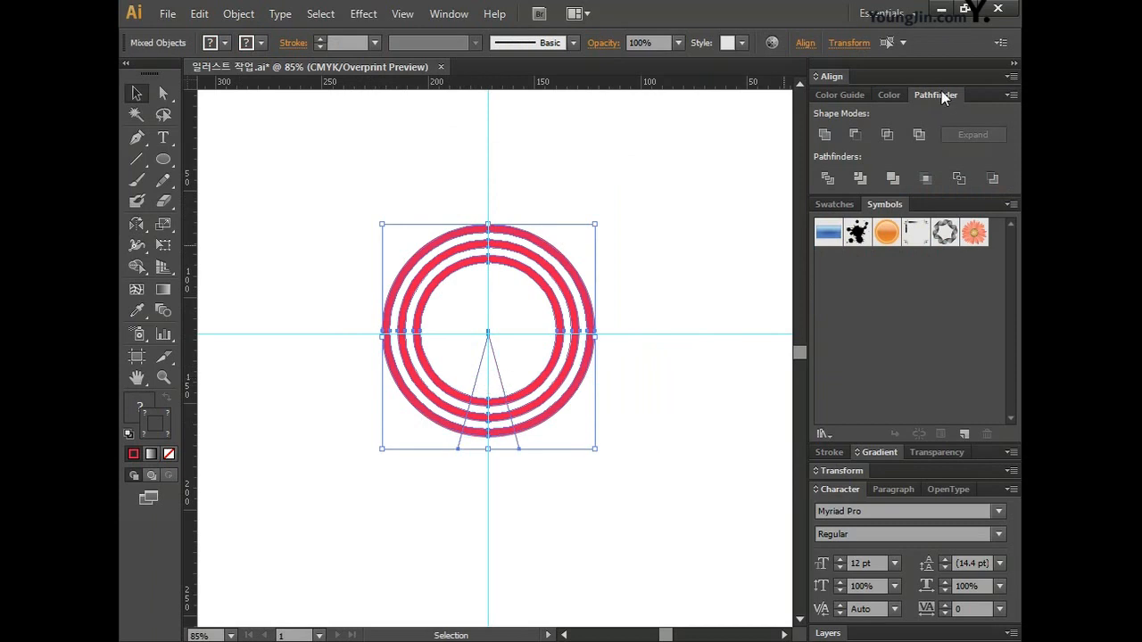
left_click(828, 179)
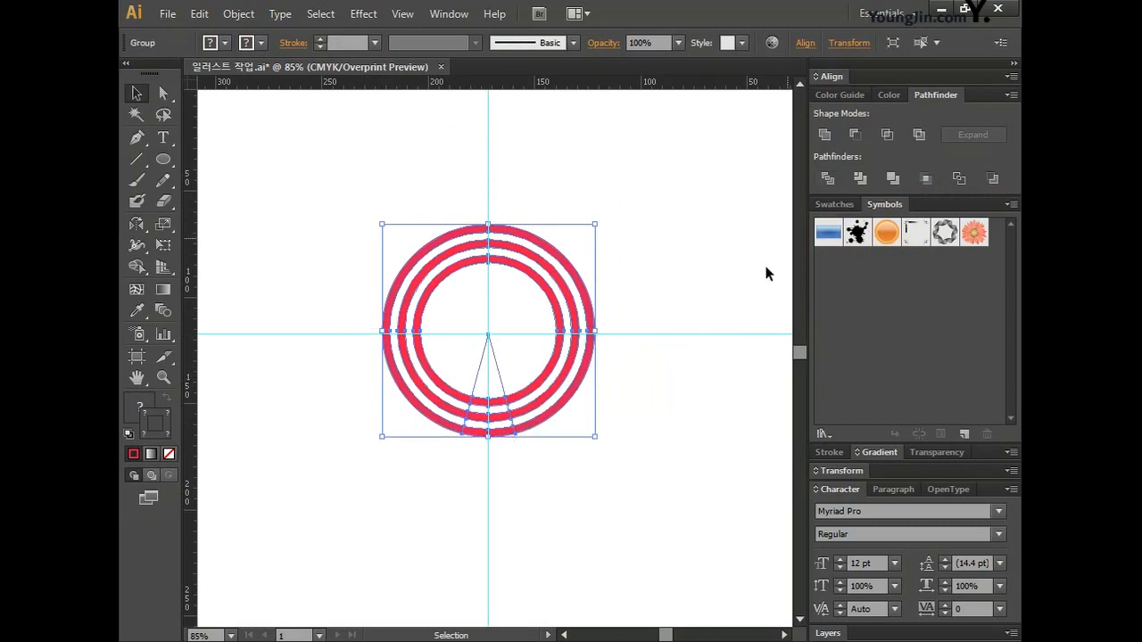
left_click(656, 433)
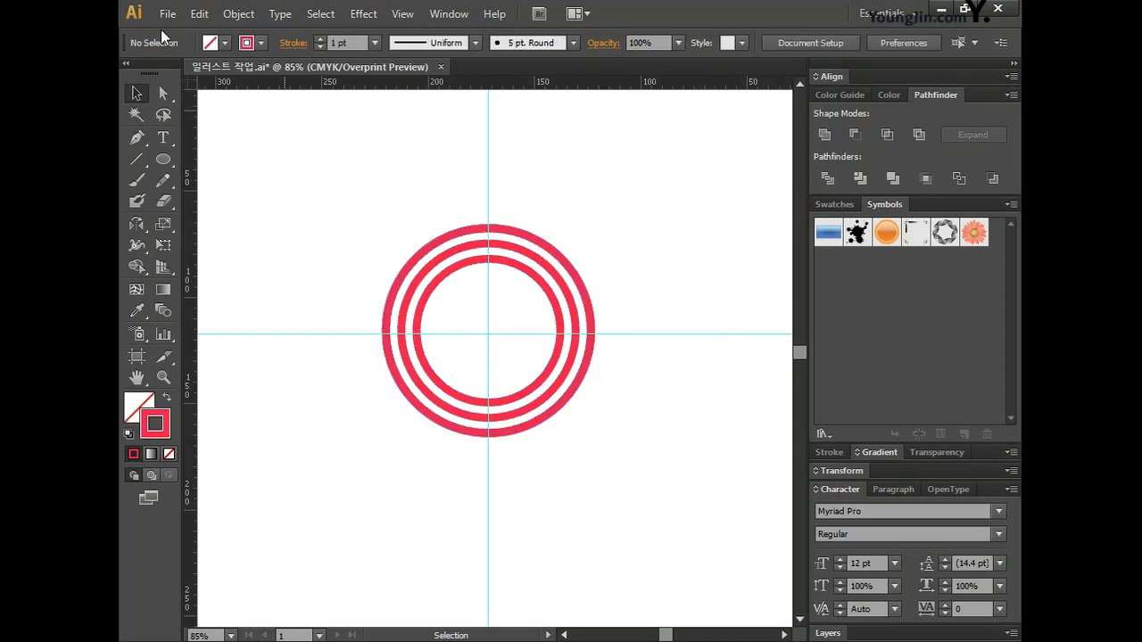
- Directly select and delete the divided ring pieces outside the wedge, keeping the three short arc segments between the slanted lines
left_click(162, 93)
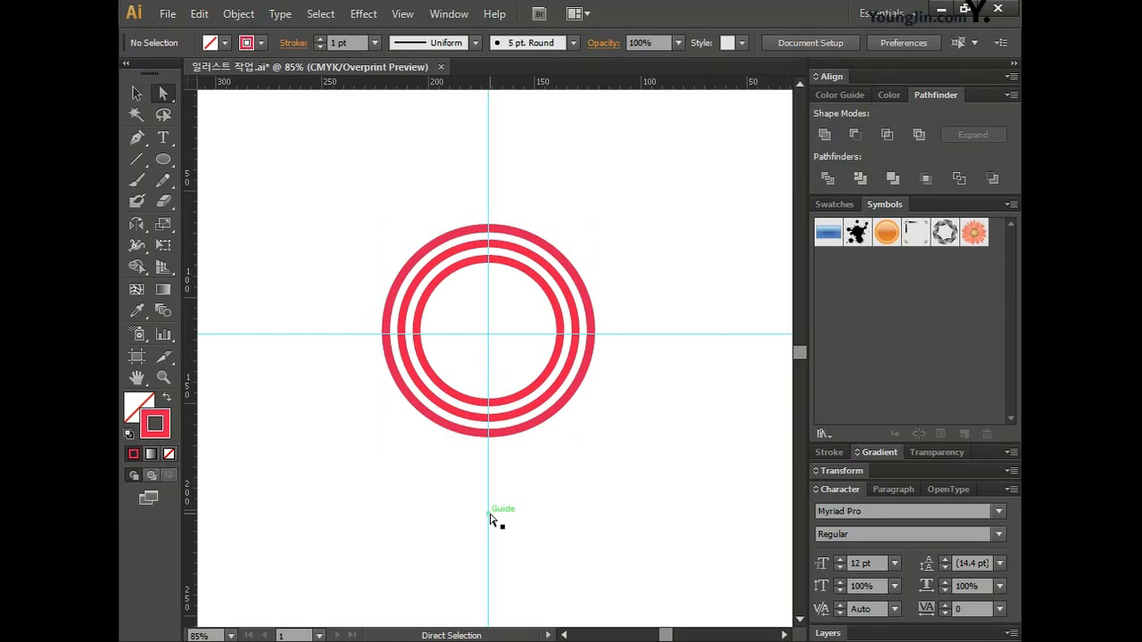
left_click(464, 235)
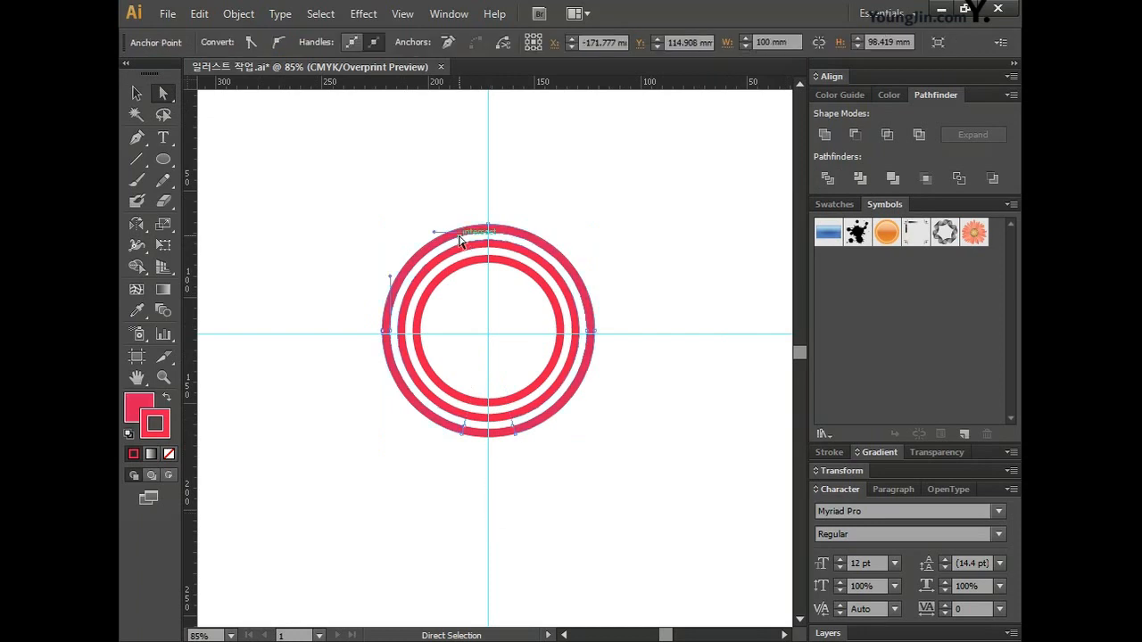
key("Delete")
key("Delete")
left_click(467, 237)
key("Delete")
key("Delete")
left_click(468, 246)
key("Delete")
key("Delete")
left_click(472, 254)
key("Delete")
key("Delete")
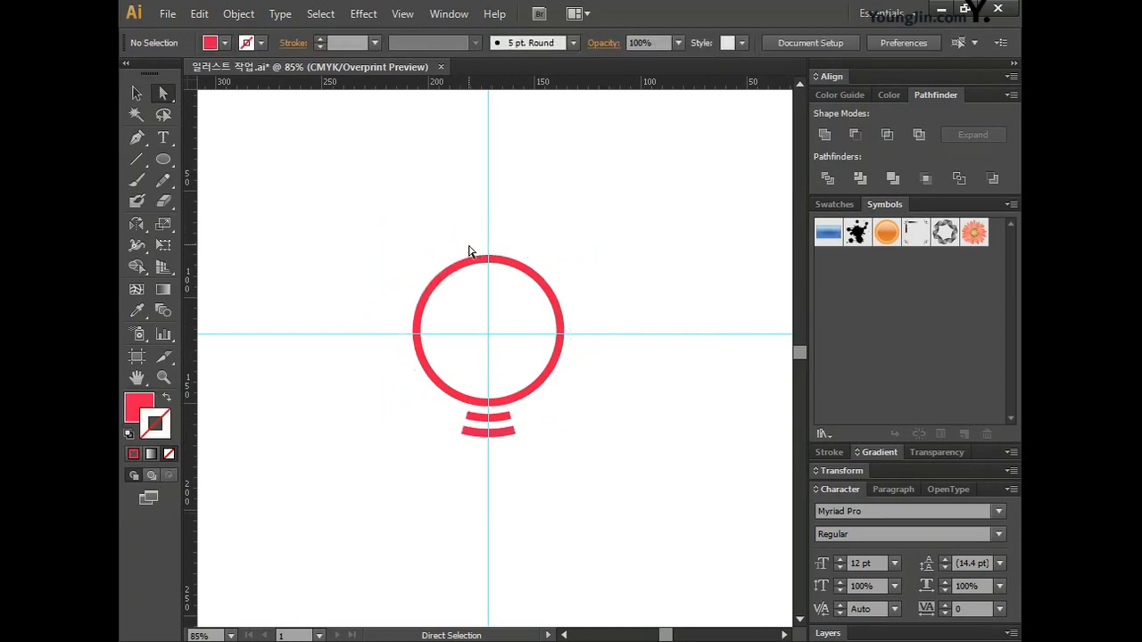
left_click(440, 281)
key("Delete")
key("Delete")
left_click(457, 273)
key("Delete")
key("Delete")
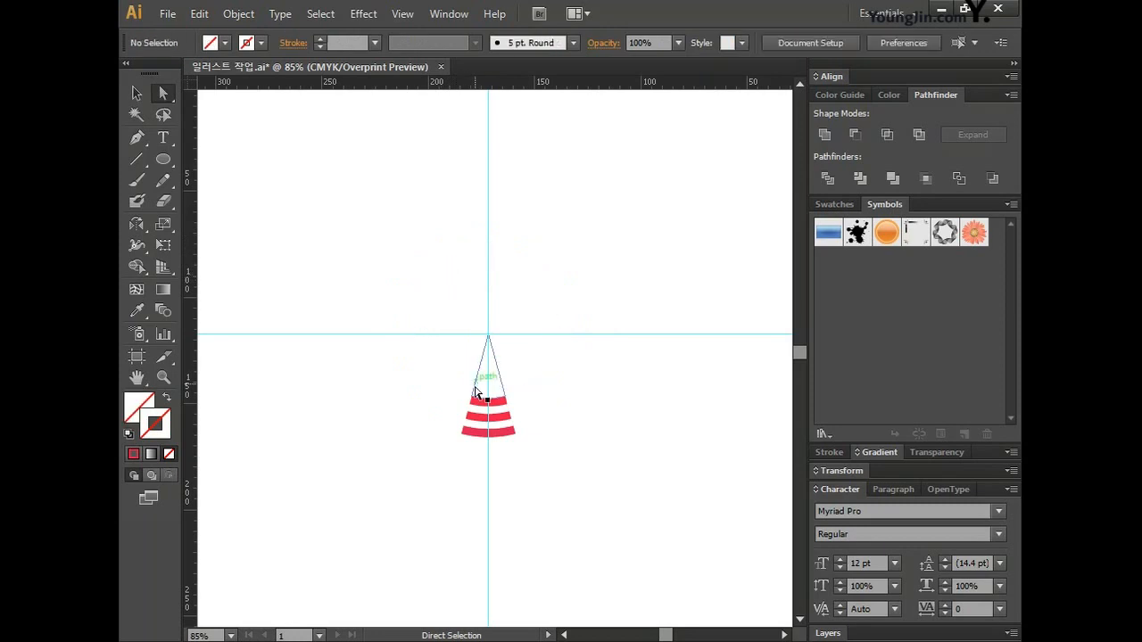
- Delete the unfilled wedge tip above the three red arc segments
left_click(476, 383)
key("Delete")
key("Delete")
- Create a rectangle 3.6 mm wide and 30 mm high centred on the guide intersection
left_click_drag(163, 159, 261, 160)
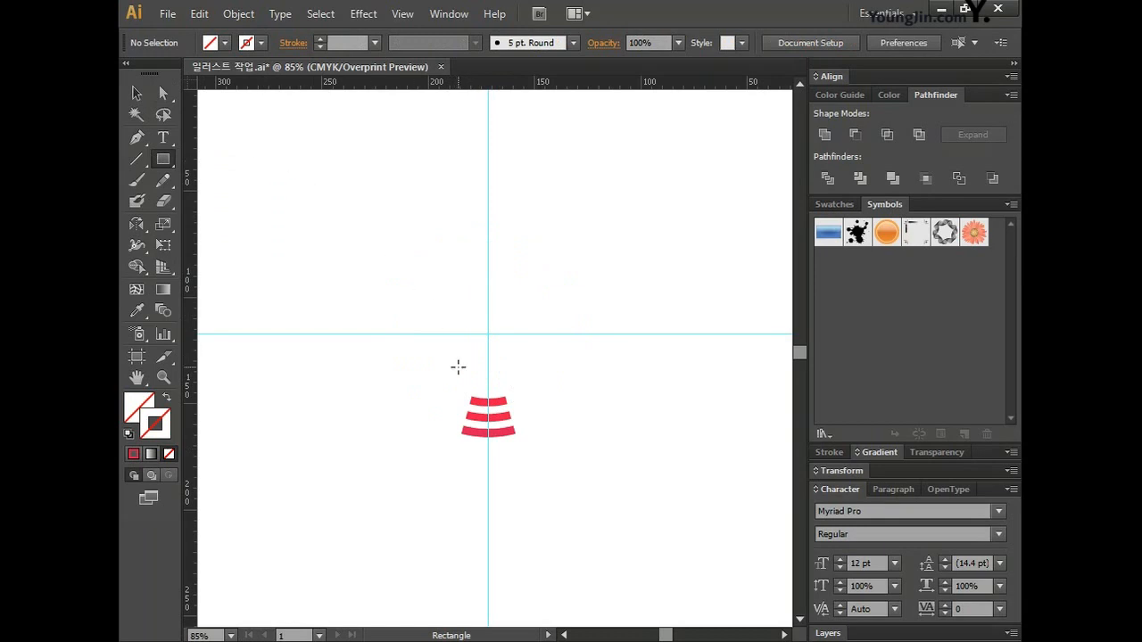
key("alt")
key("alt")
left_click(487, 334, "alt")
left_click_drag(246, 16, 527, 216)
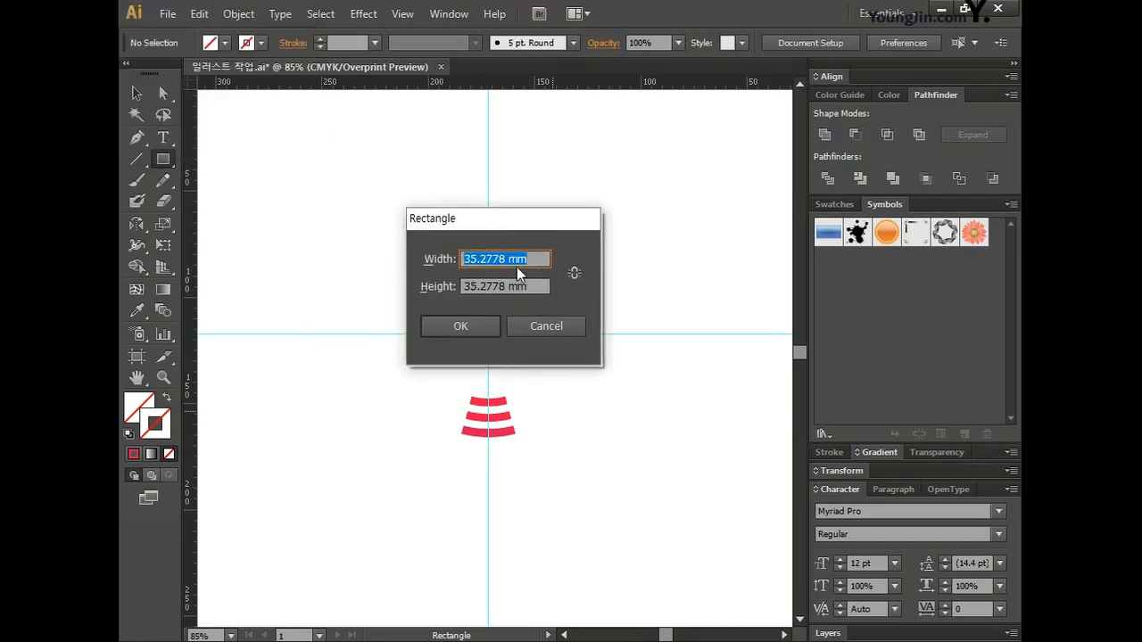
type("3.6")
key("Tab")
type("30")
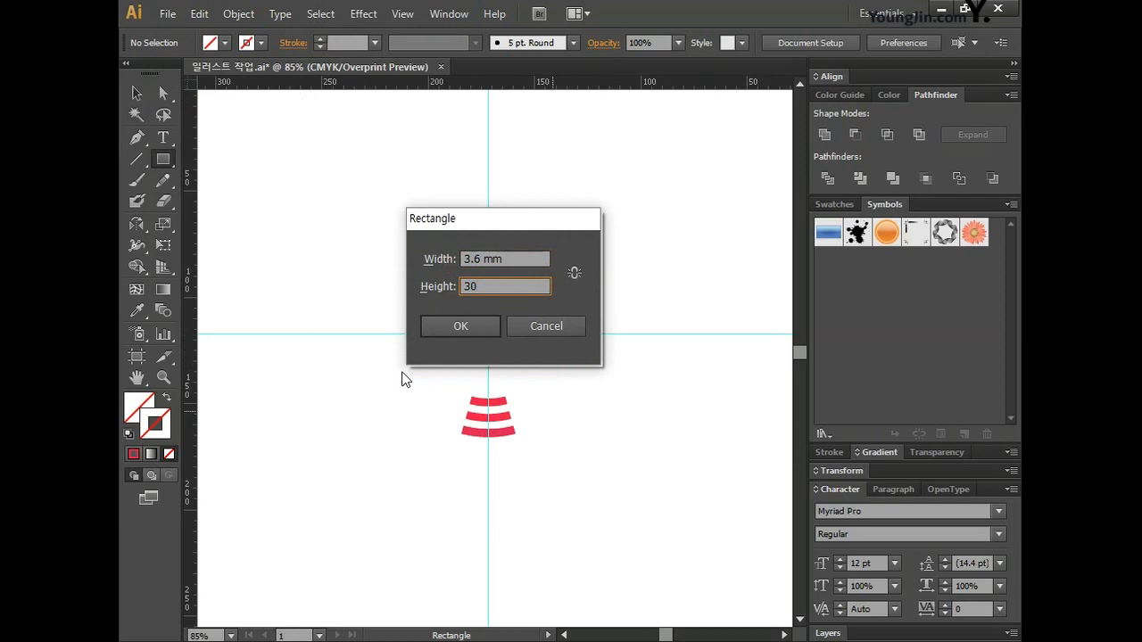
left_click(455, 326)
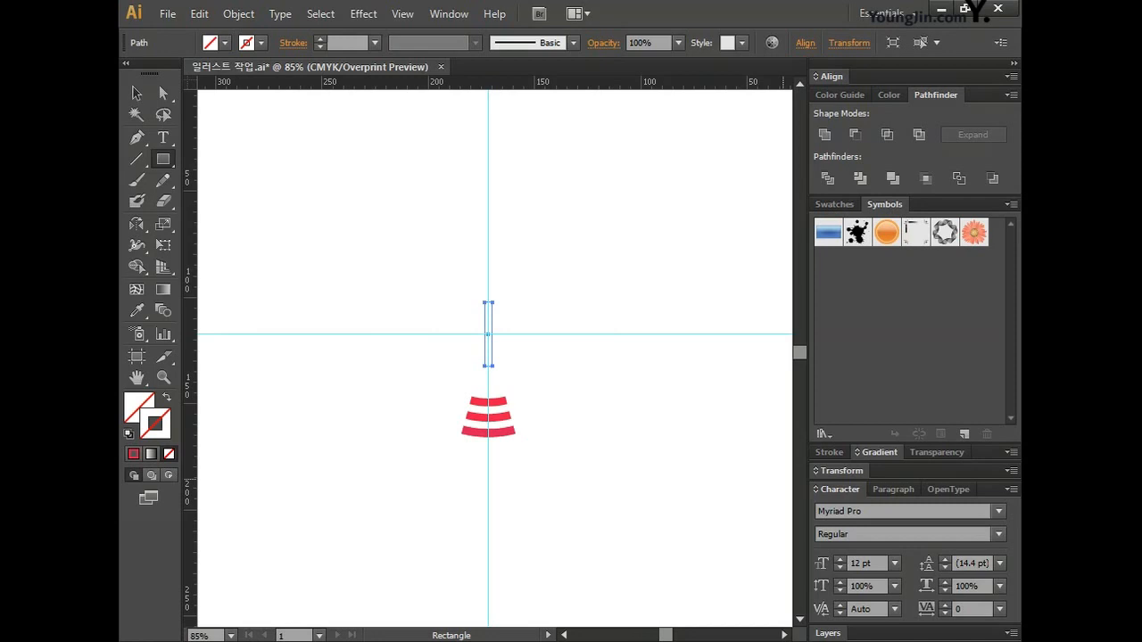
- Fill the narrow rectangle with the same red as the arcs and clear the selection
left_click(150, 433)
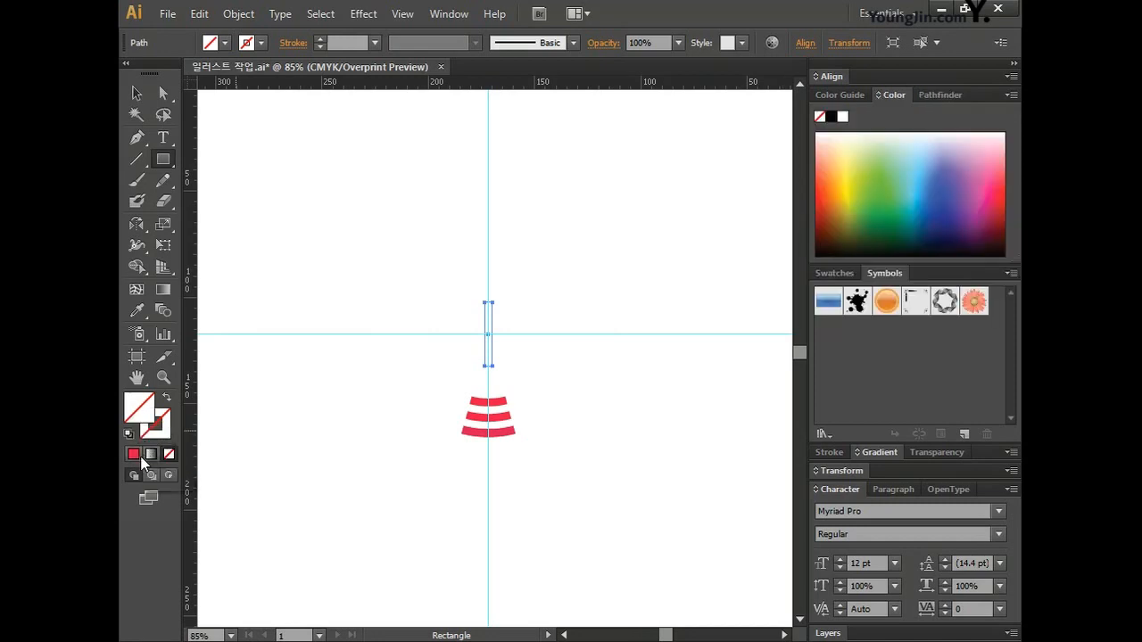
left_click(134, 454)
left_click(135, 93)
left_click(465, 328)
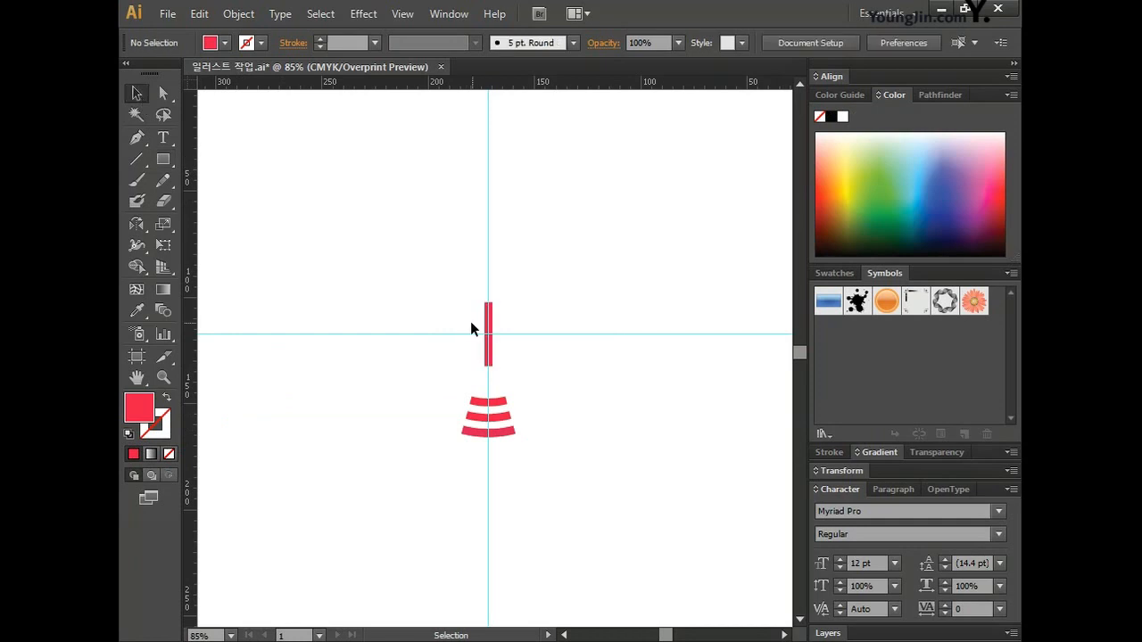
- Move the red rectangle straight down along the vertical guide so it crosses all three arc segments
left_click(491, 319)
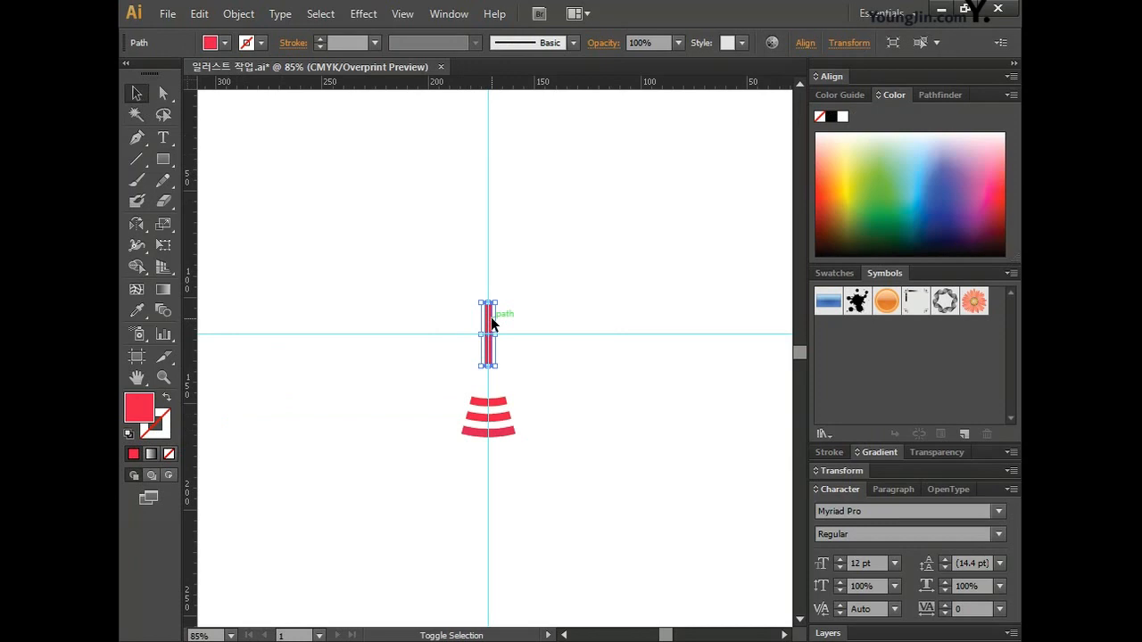
left_click(491, 326, "shift")
left_click_drag(492, 325, 485, 450)
left_click(670, 432)
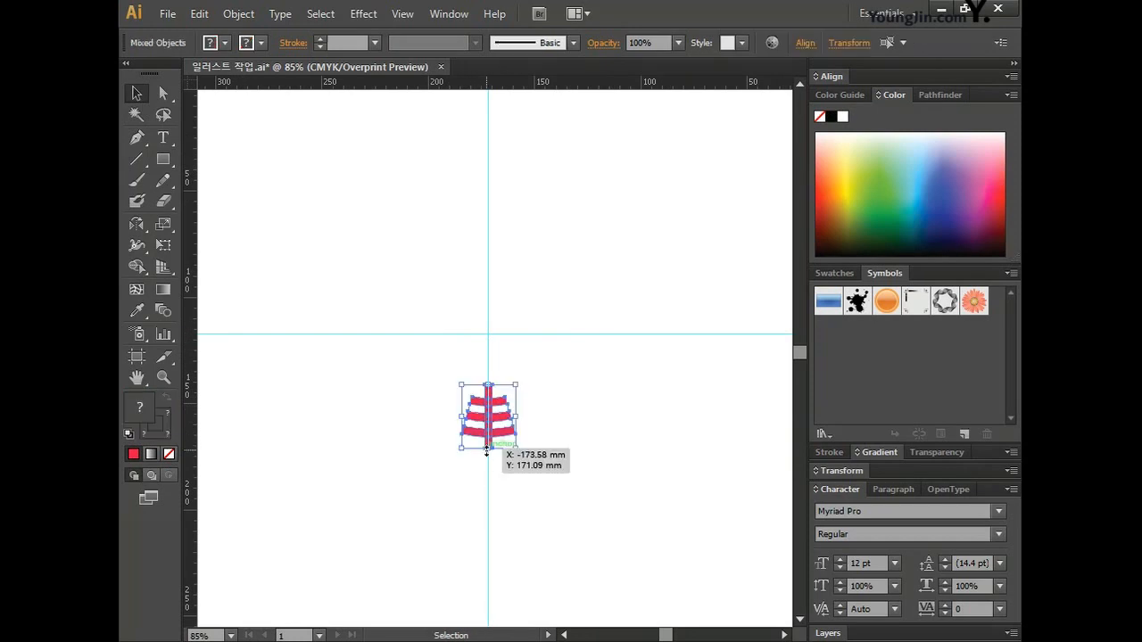
- Make a copy of the red arcs and bar rotated 45° around the guide intersection
left_click(137, 225)
left_click(214, 223)
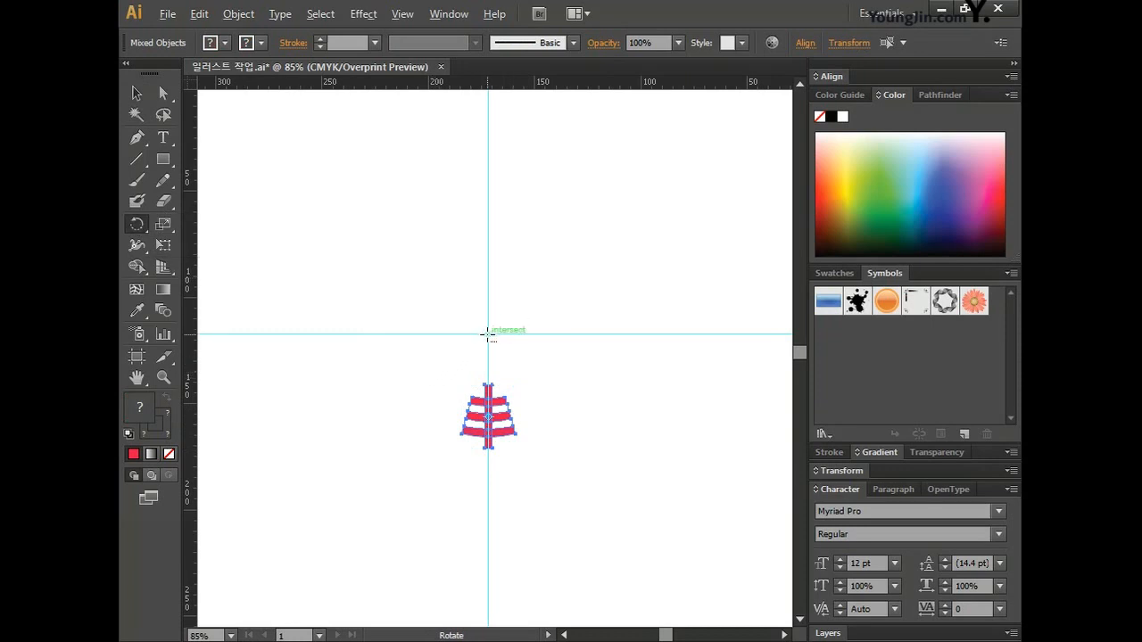
left_click(488, 335, "alt")
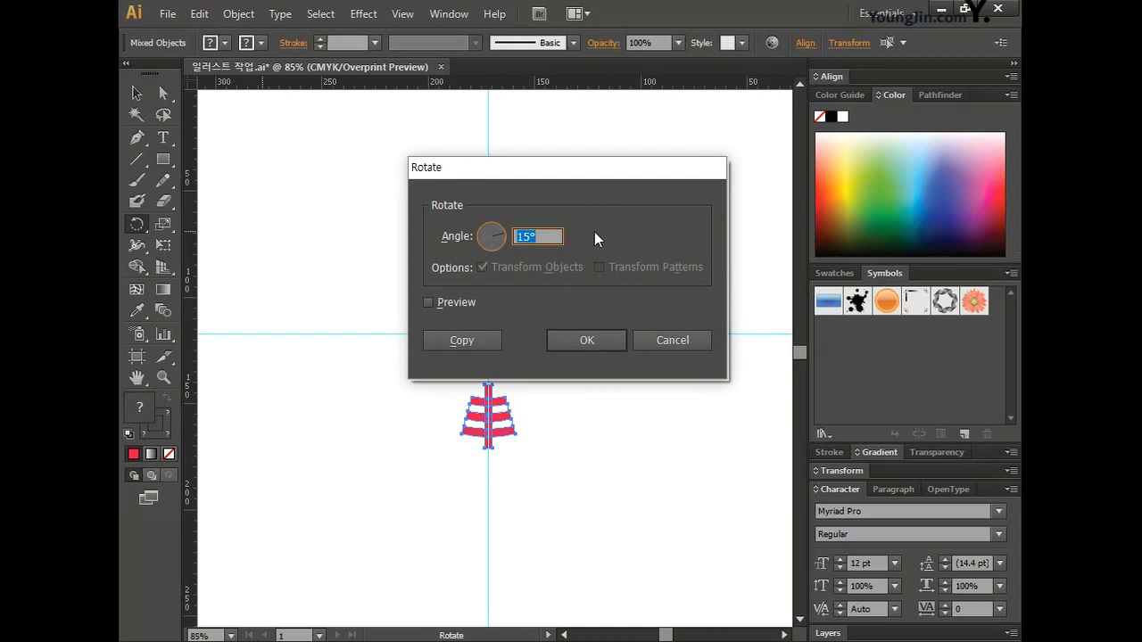
type("45")
left_click(475, 338)
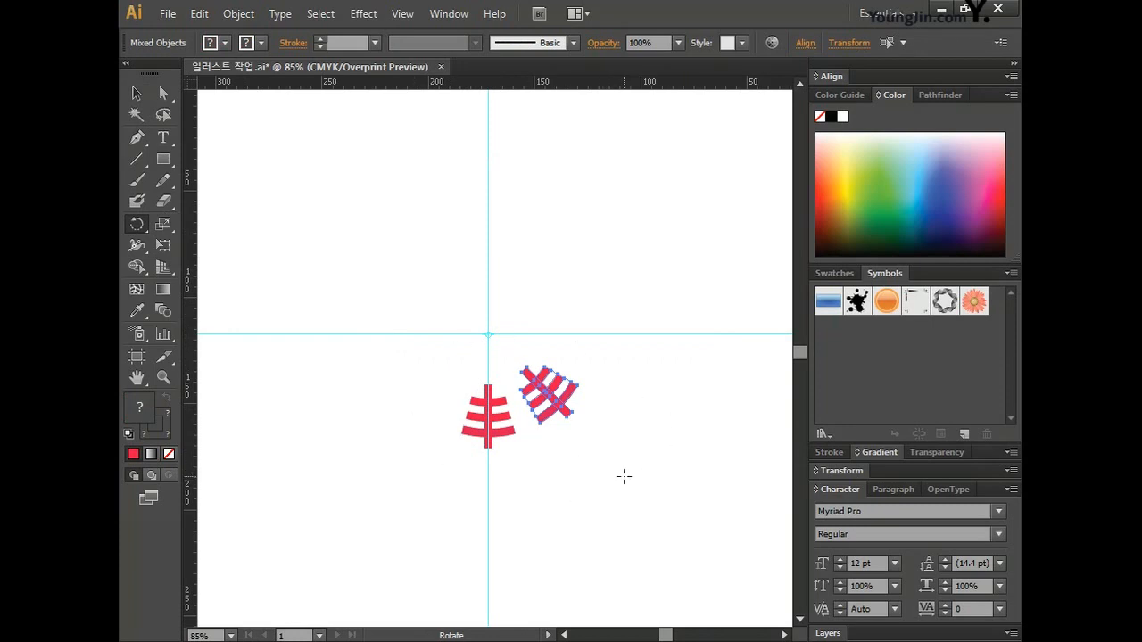
- Repeat the rotated copy six more times so eight arc-and-bar groups form a full ring
key("ctrl+d")
key("ctrl+d")
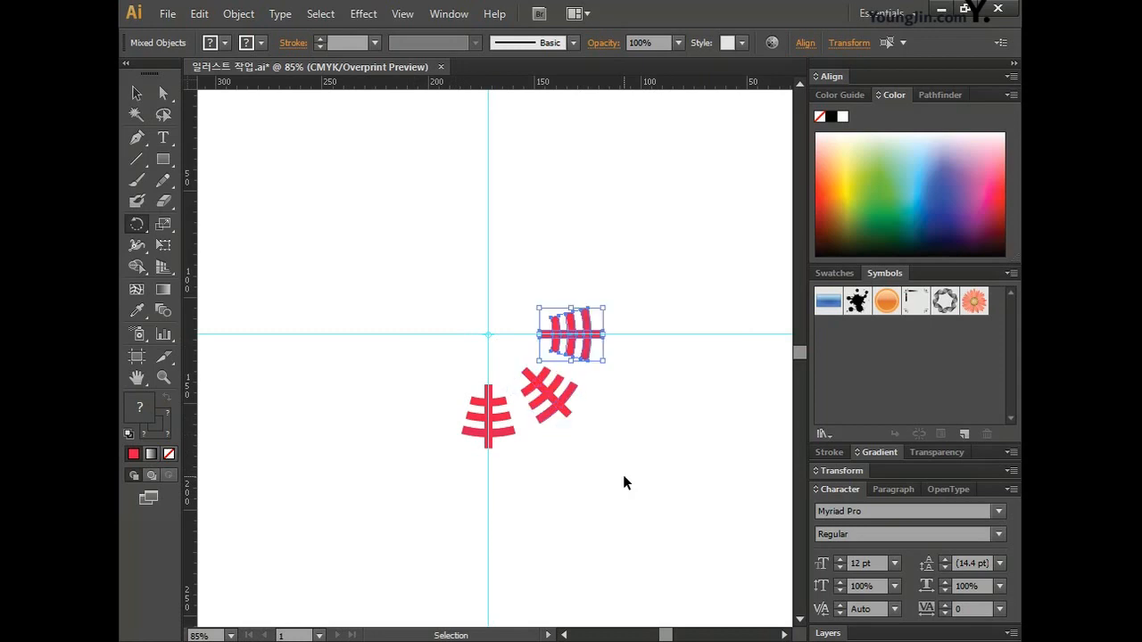
key("ctrl+d")
key("ctrl+d")
key("ctrl+d")
key("ctrl+d")
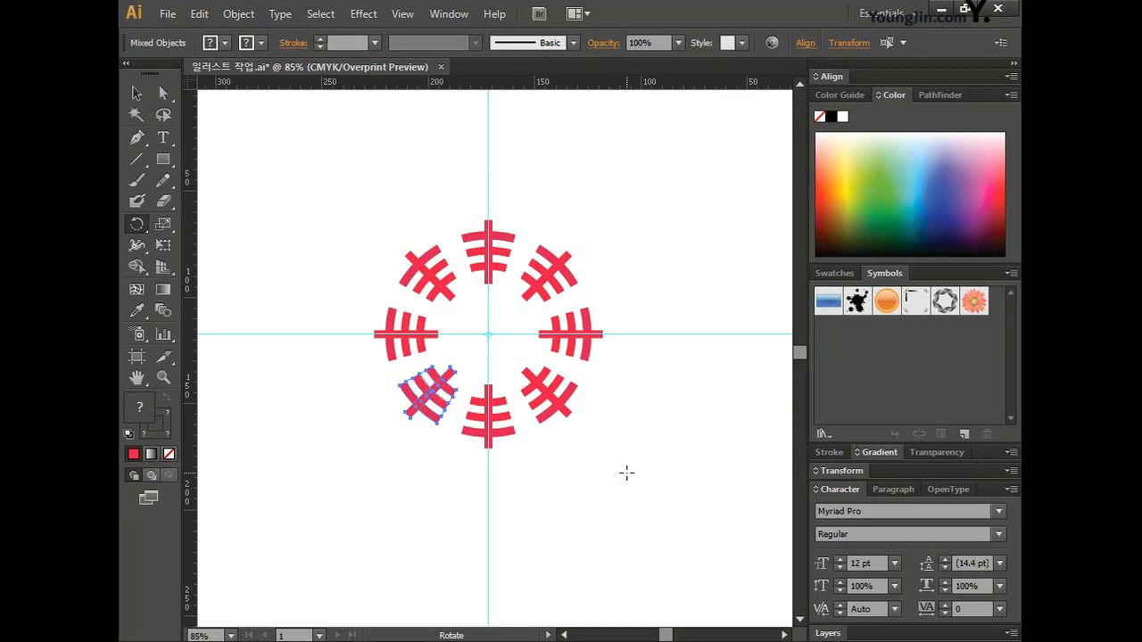
- Shorten the lower-right group's bar so it crosses only the outer arc, and delete the bottom group's bar
left_click(136, 95)
left_click(471, 379)
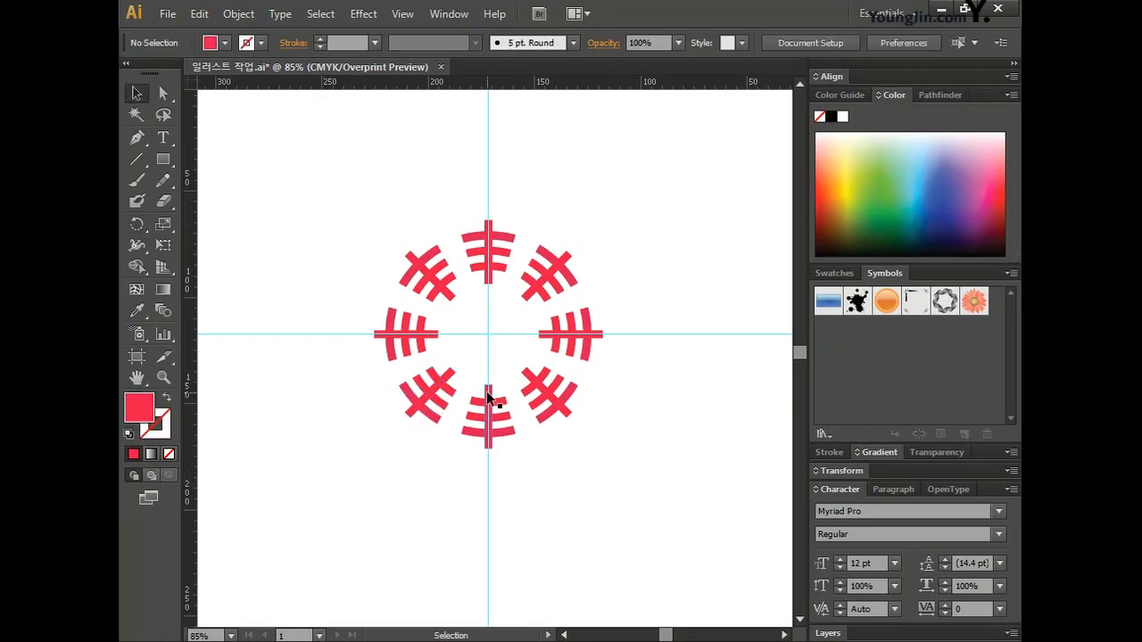
left_click(541, 386)
left_click_drag(524, 369, 550, 399)
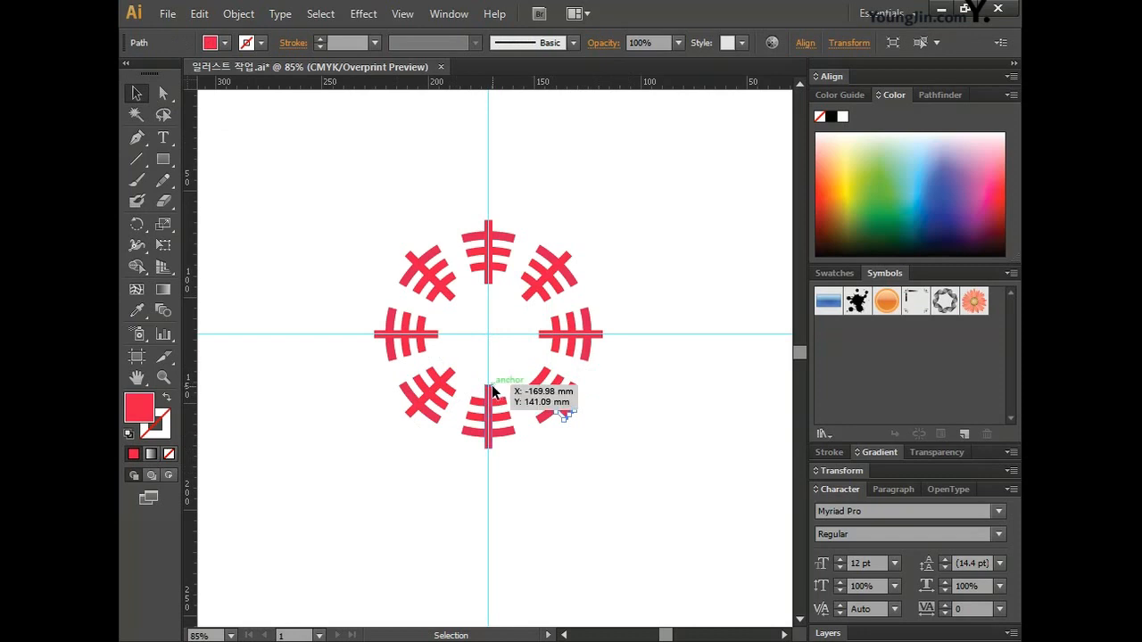
left_click(491, 386)
key("Delete")
- Shorten the right group's horizontal bar from both ends so it crosses only the middle arc
left_click(596, 336)
left_click_drag(602, 334, 560, 334)
key("ctrl+plus")
key("ctrl+plus")
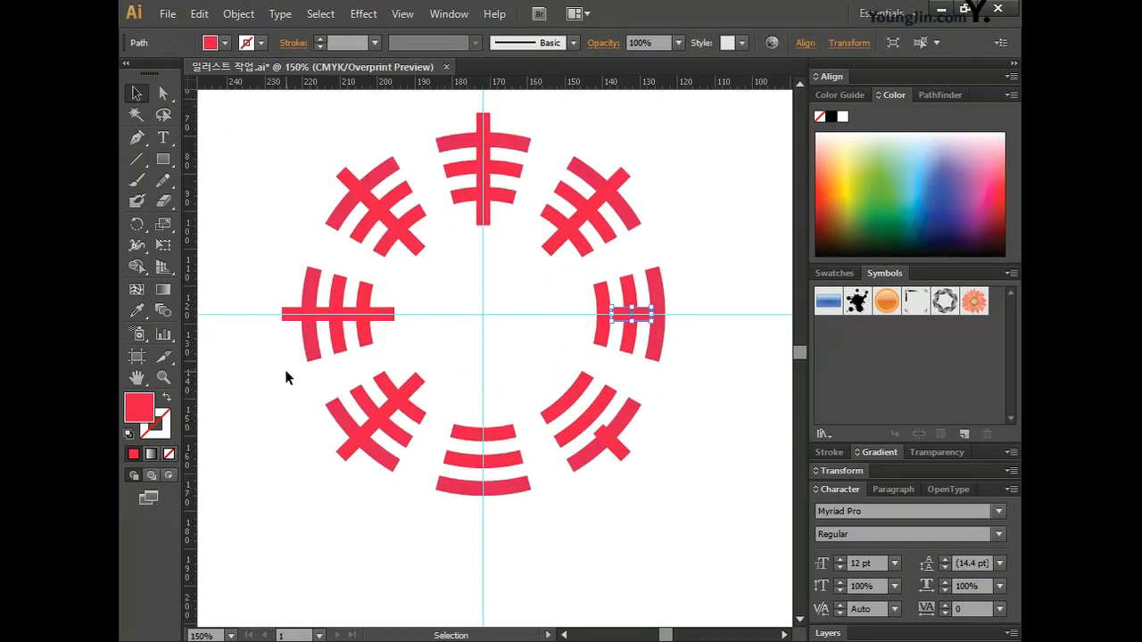
scroll(289, 377, "up", 1)
left_click_drag(648, 340, 646, 340)
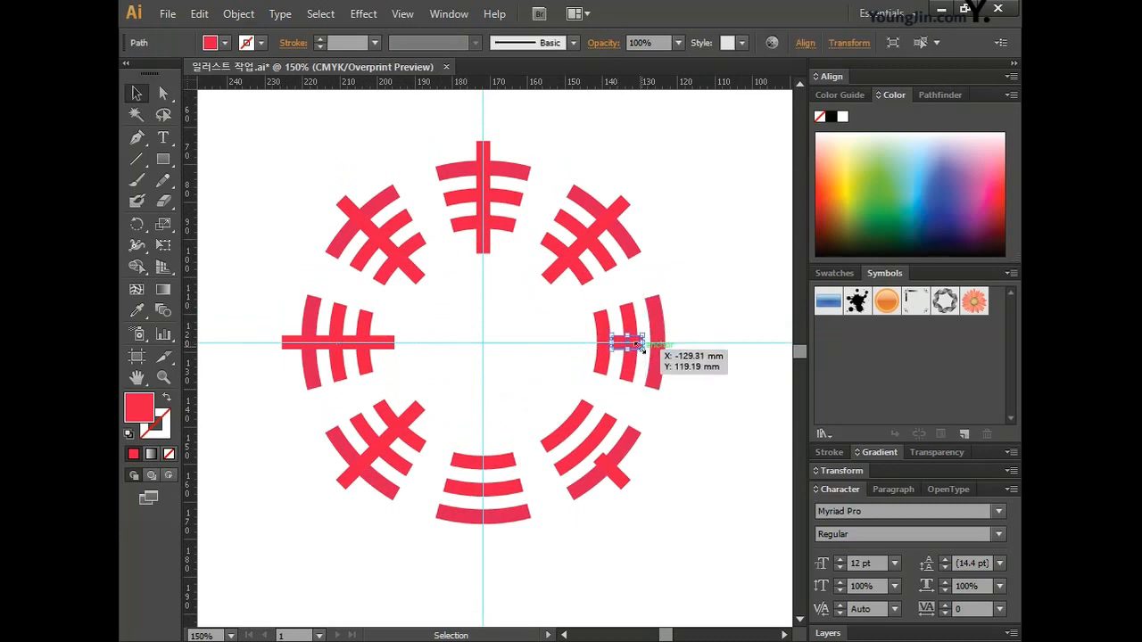
- Shorten the upper-right bar to cross the two outer arcs and the upper-left bar to cross the two inner arcs
left_click(606, 229)
left_click_drag(549, 278, 580, 248)
left_click(347, 202)
left_click_drag(343, 201, 371, 230)
- Shorten the left group's bar to cross only the outer arc, and place a copy of it across the inner arc
left_click(392, 342)
left_click_drag(393, 342, 322, 342)
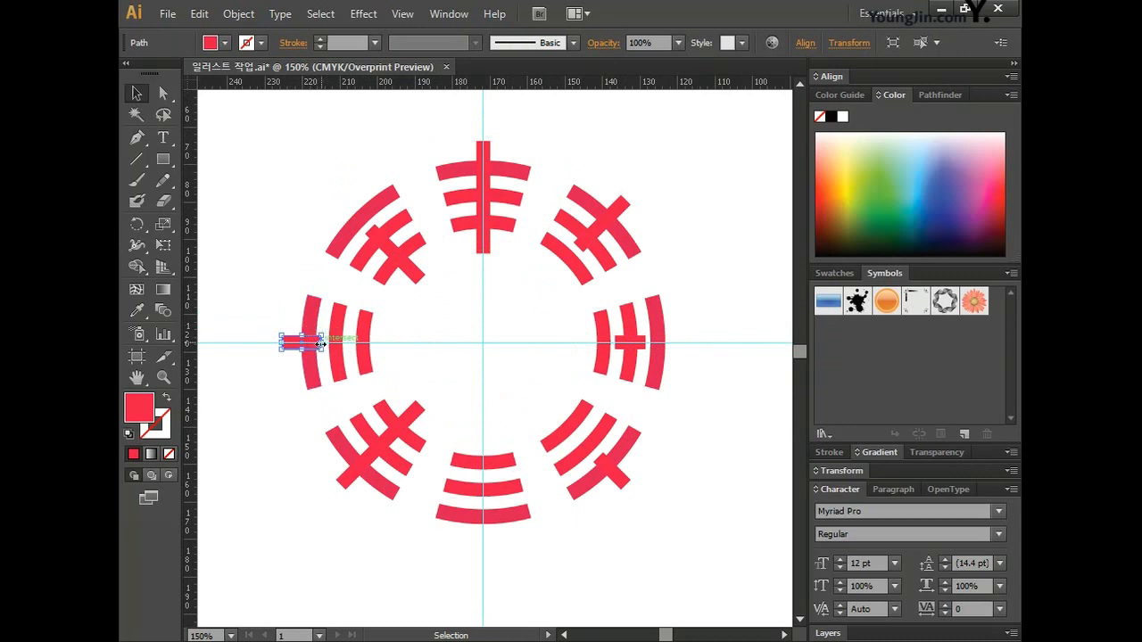
left_click_drag(321, 344, 385, 343)
left_click(422, 325)
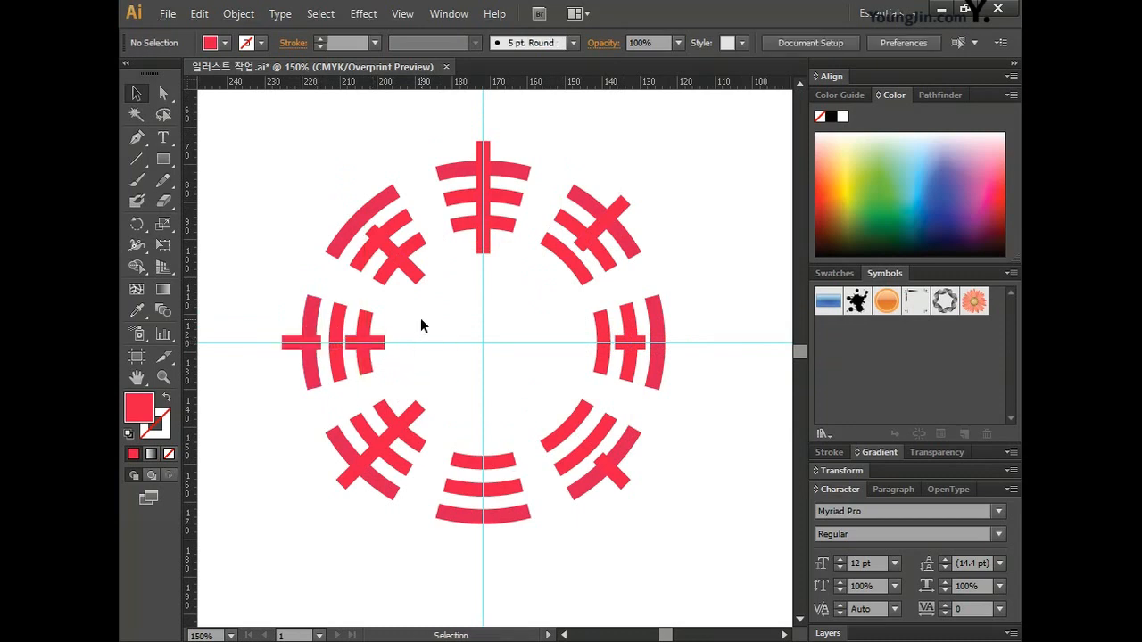
- Shorten the lower-left group's diagonal bar so it crosses only the inner arc
left_click(416, 416)
left_click_drag(342, 484, 391, 435)
left_click(453, 419)
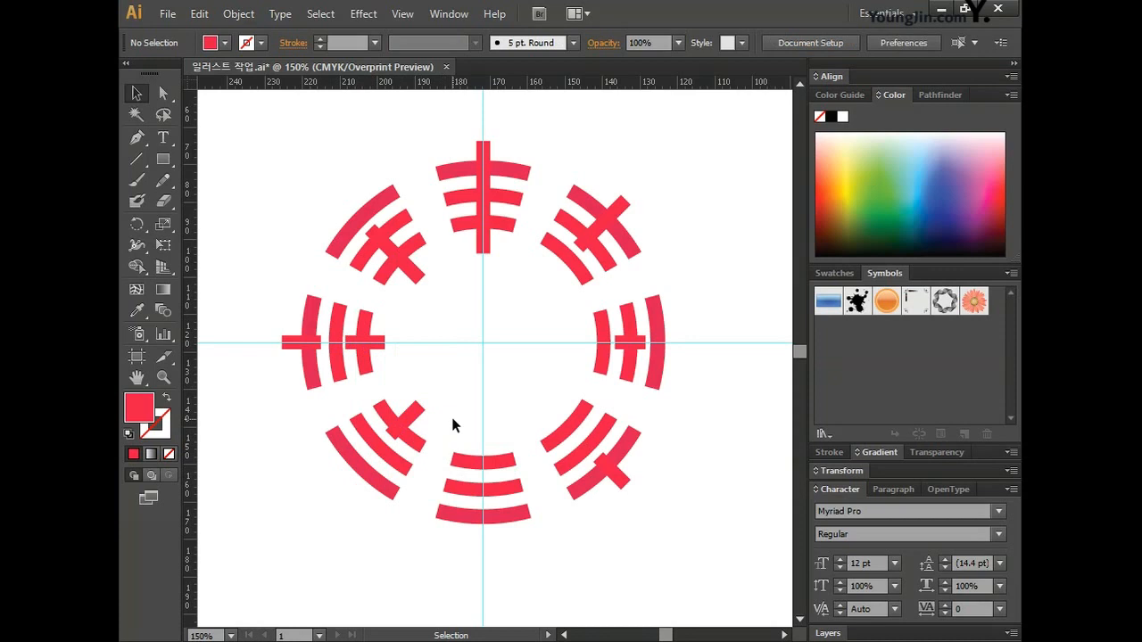
- Select the whole ring of arcs and bars and apply the Pathfinder Trim operation
left_click_drag(266, 133, 699, 568)
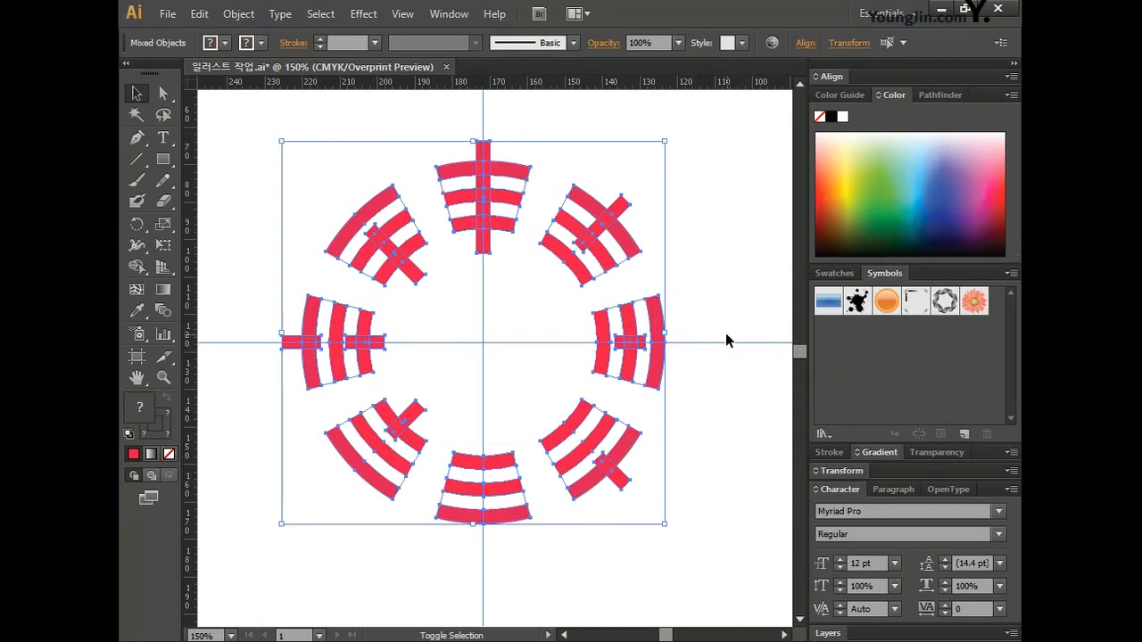
left_click(935, 95)
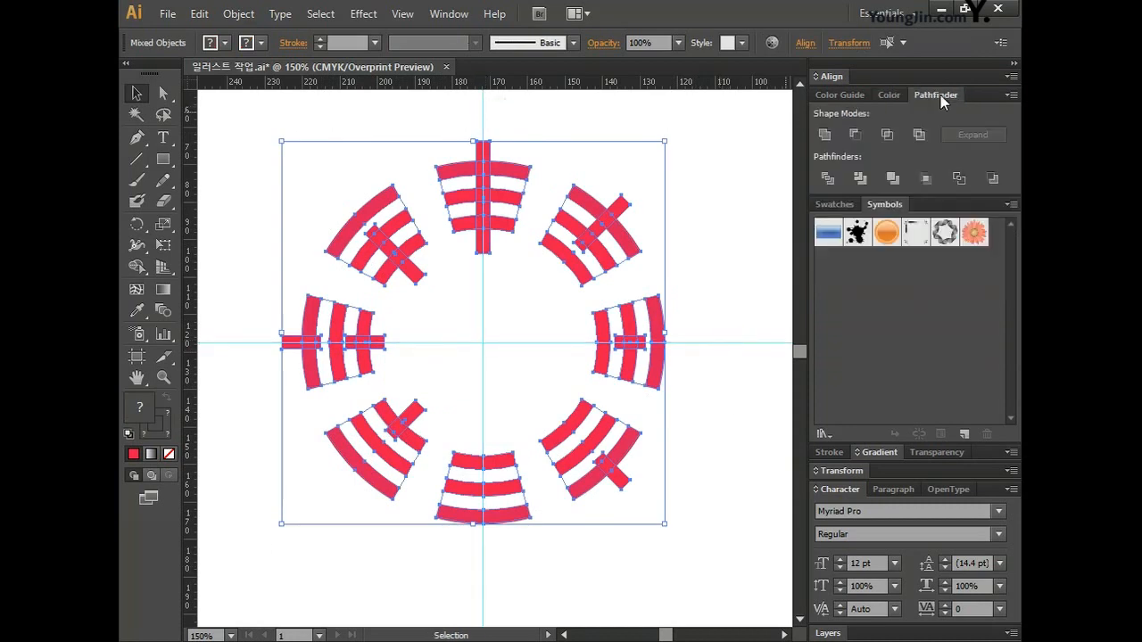
left_click(860, 178)
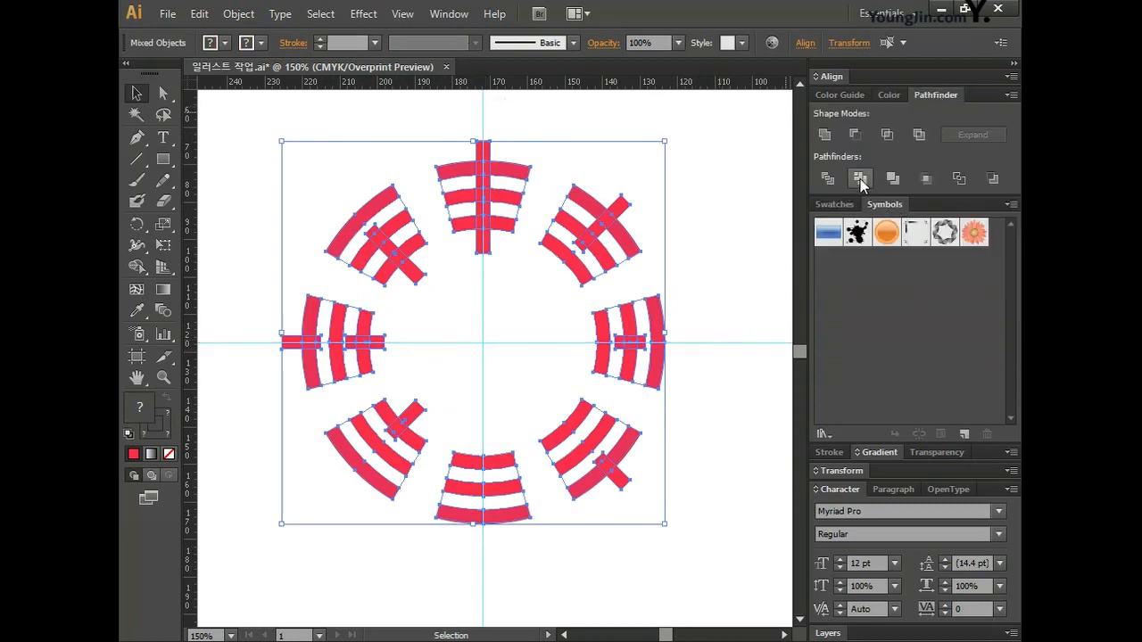
left_click(715, 235)
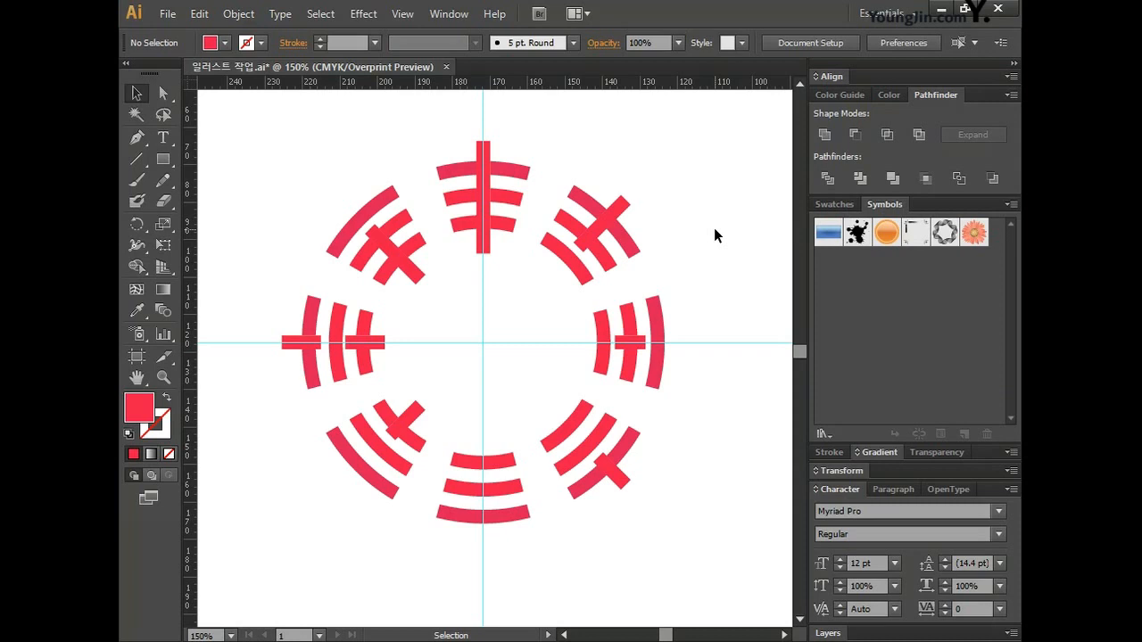
- Delete the bars from the top, upper-right and right groups, leaving gaps in the arcs
key("a")
left_click(483, 225)
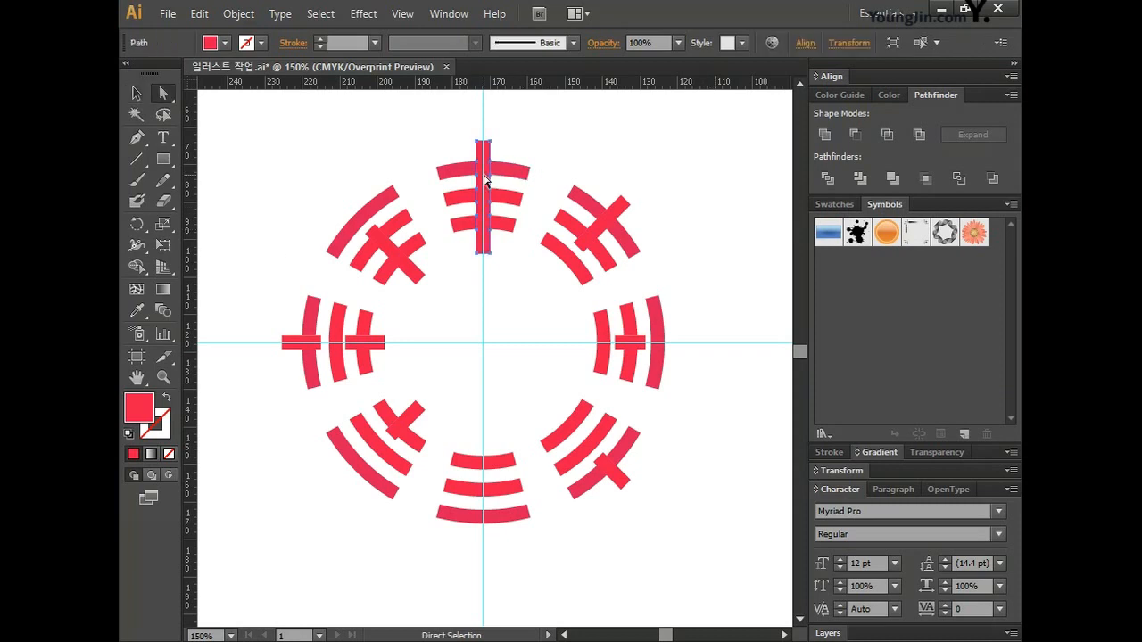
key("Delete")
left_click(612, 214)
key("Delete")
left_click(640, 344)
key("Delete")
- Delete the remaining bars from the upper-left, left, lower-left and lower-right groups
left_click(404, 256)
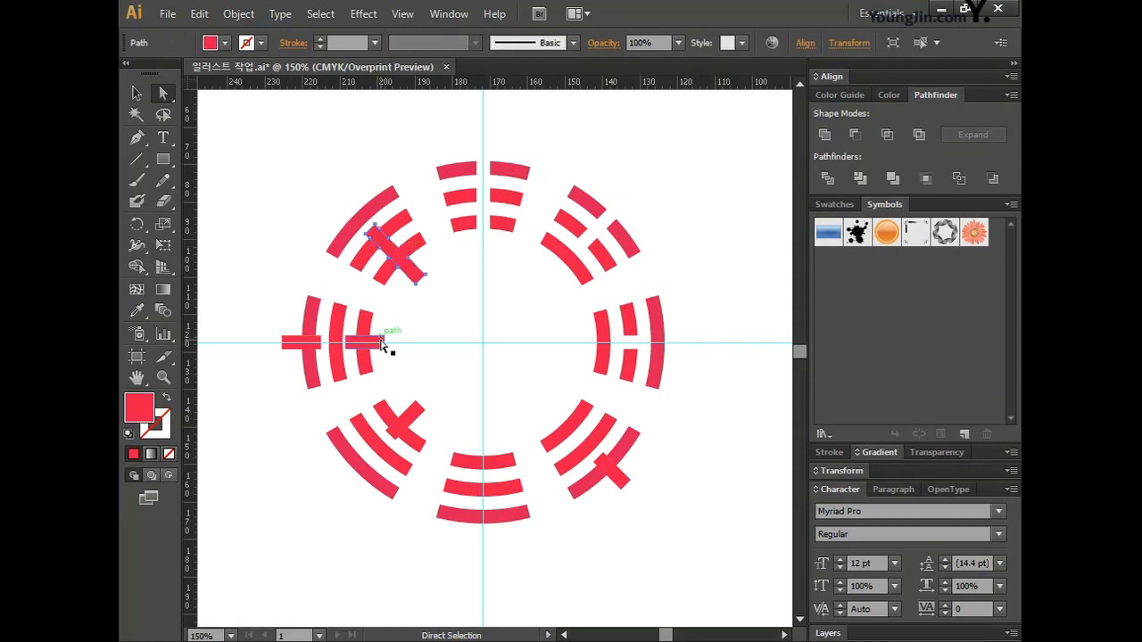
key("Delete")
left_click(367, 344)
key("Delete")
left_click(300, 343)
key("Delete")
left_click(395, 403)
key("Delete")
left_click(591, 458)
key("Delete")
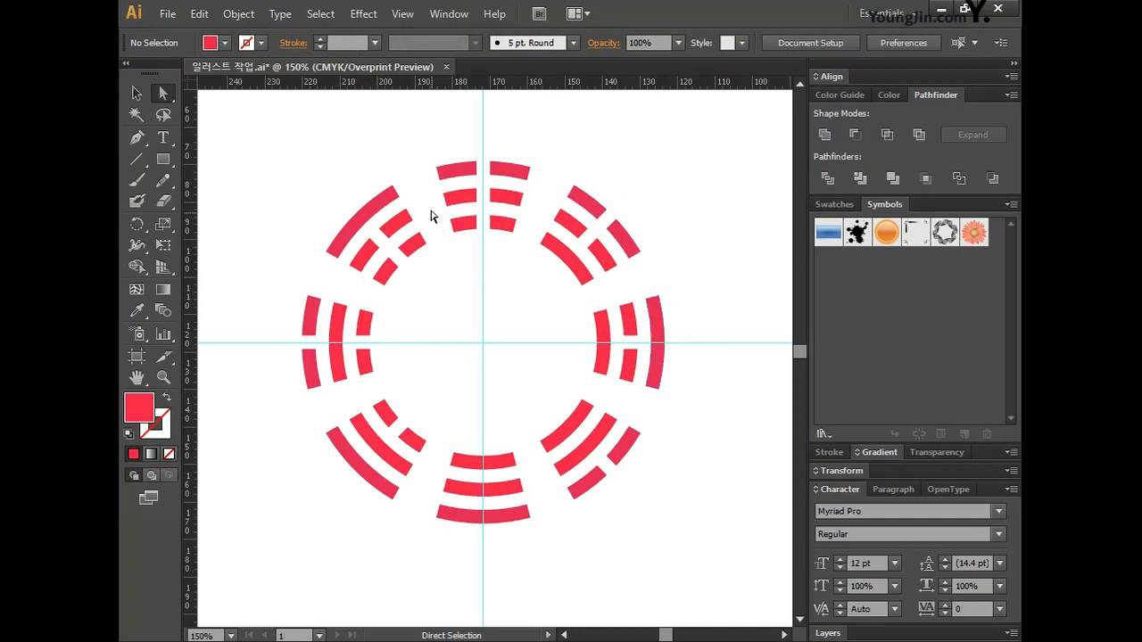
- Fill the top group's six arc pieces with pink C 11, M 57, Y 0, K 0
left_click_drag(435, 155, 534, 235)
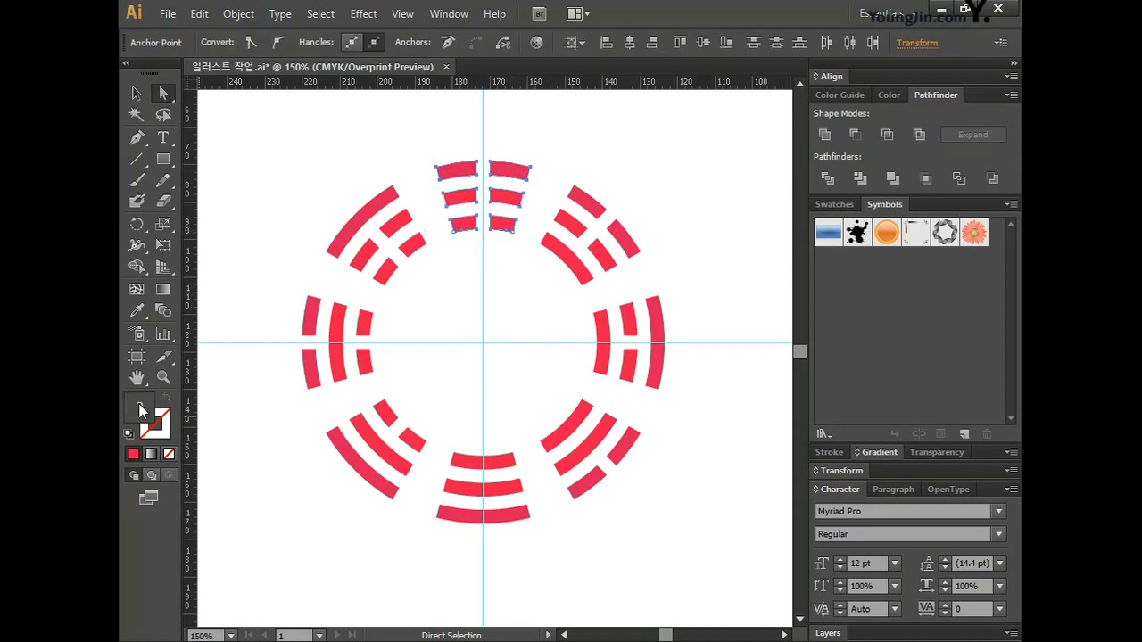
double_click(139, 407)
type("11")
key("Tab")
type("57")
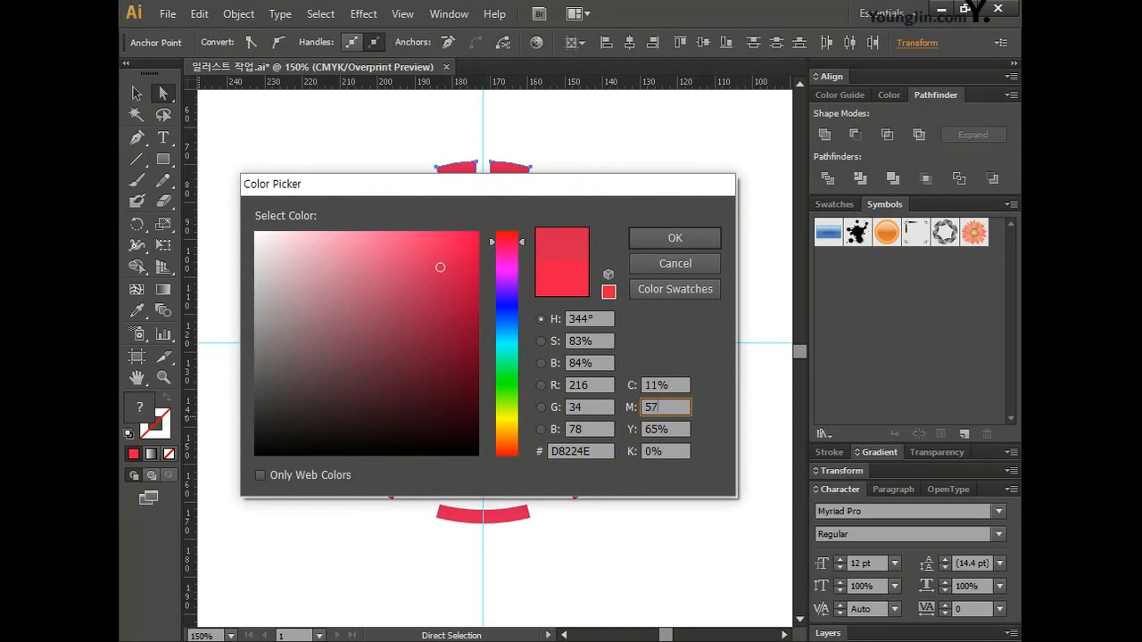
key("Tab")
type("0")
key("Tab")
type("0")
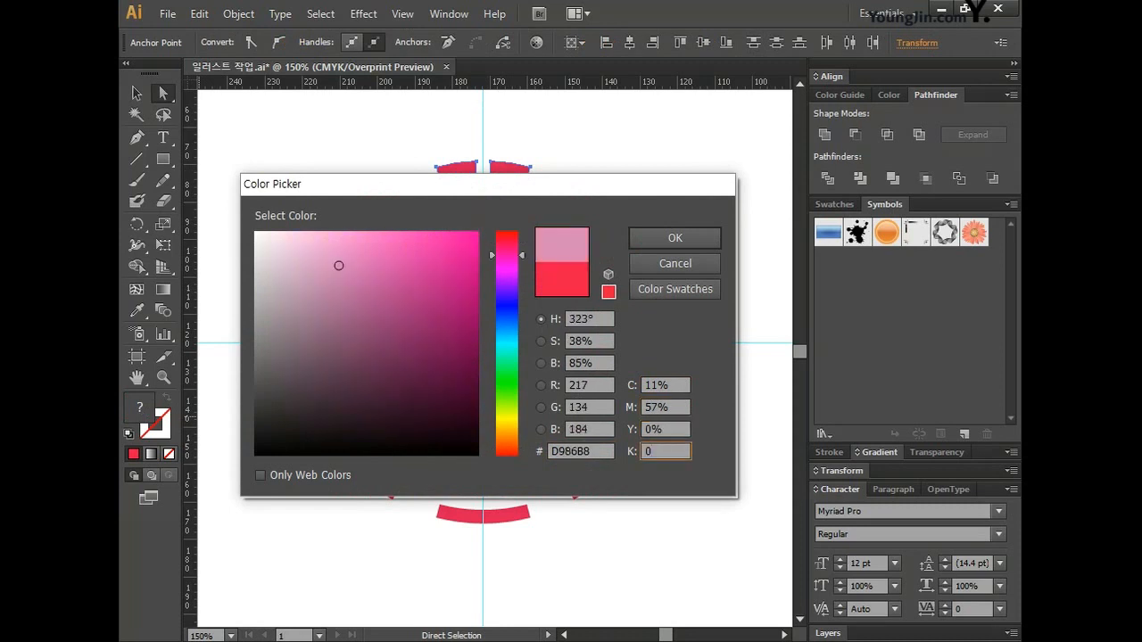
left_click(675, 237)
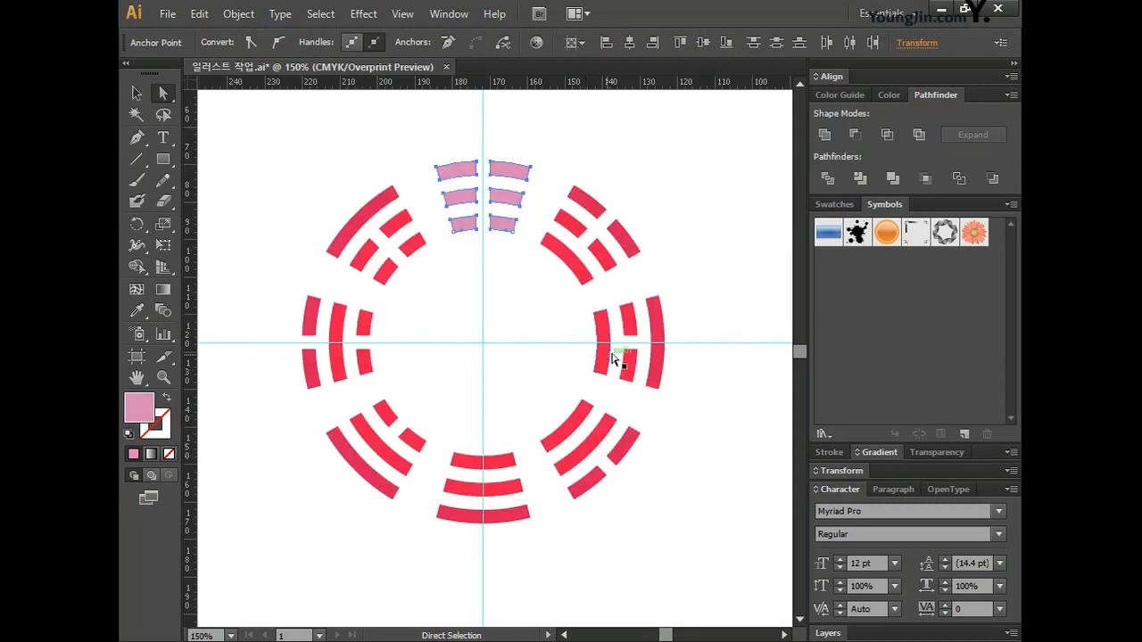
left_click(756, 255)
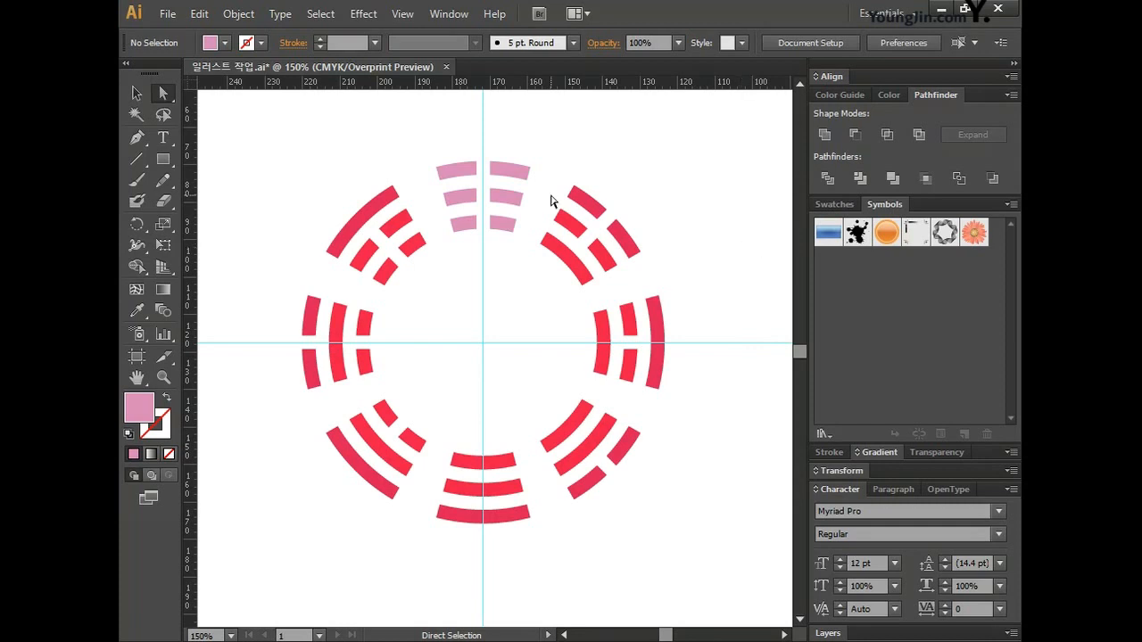
- Fill the upper-right group's arc pieces with dusty pink C 15, M 44, Y 18, K 0
left_click_drag(550, 195, 644, 285)
double_click(141, 408)
left_click(635, 381)
type("15")
key("Tab")
type("44")
key("Tab")
type("18")
key("Tab")
type("0")
key("Return")
- Fill the right group's arc pieces with tan C 18, M 38, Y 58, K 0
left_click_drag(574, 306, 719, 389)
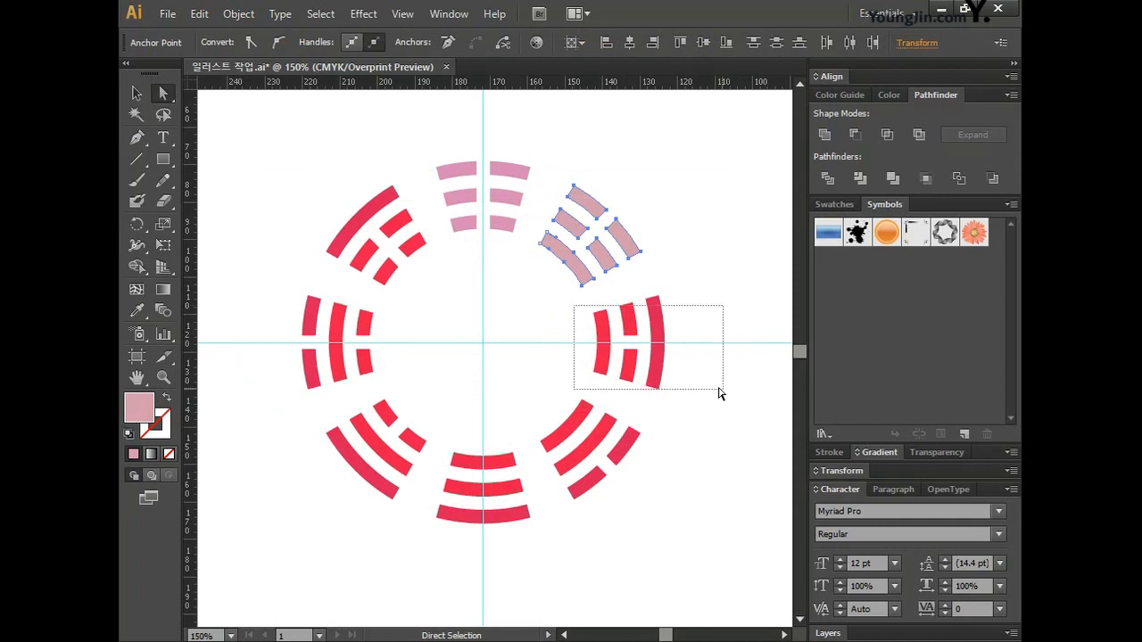
key("Tab")
key("Tab")
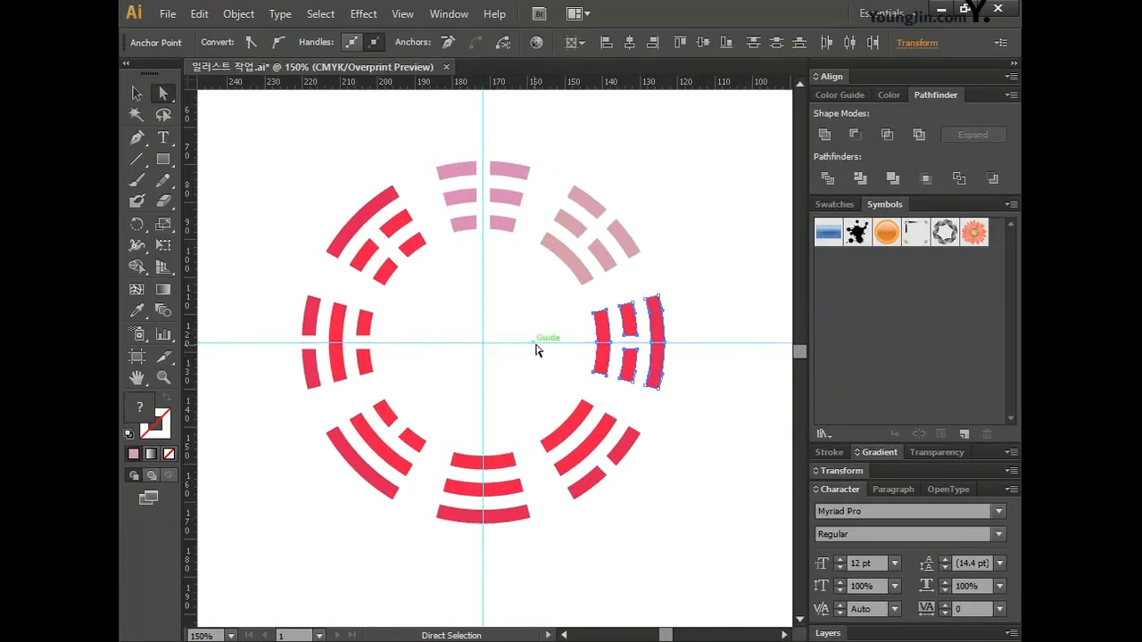
double_click(152, 418)
key("Tab")
type("18")
key("Tab")
type("38")
key("Tab")
type("58")
key("Tab")
type("0")
key("Return")
- Fill the lower-right group's arc pieces with teal C 73, M 0, Y 51, K 0
double_click(152, 418)
key("Tab")
type("73")
key("Tab")
type("0")
key("Tab")
type("51")
key("Tab")
type("0")
left_click(682, 238)
- Fill the bottom group's three arcs with purple C 37, M 99, Y 12
left_click_drag(540, 543, 444, 451)
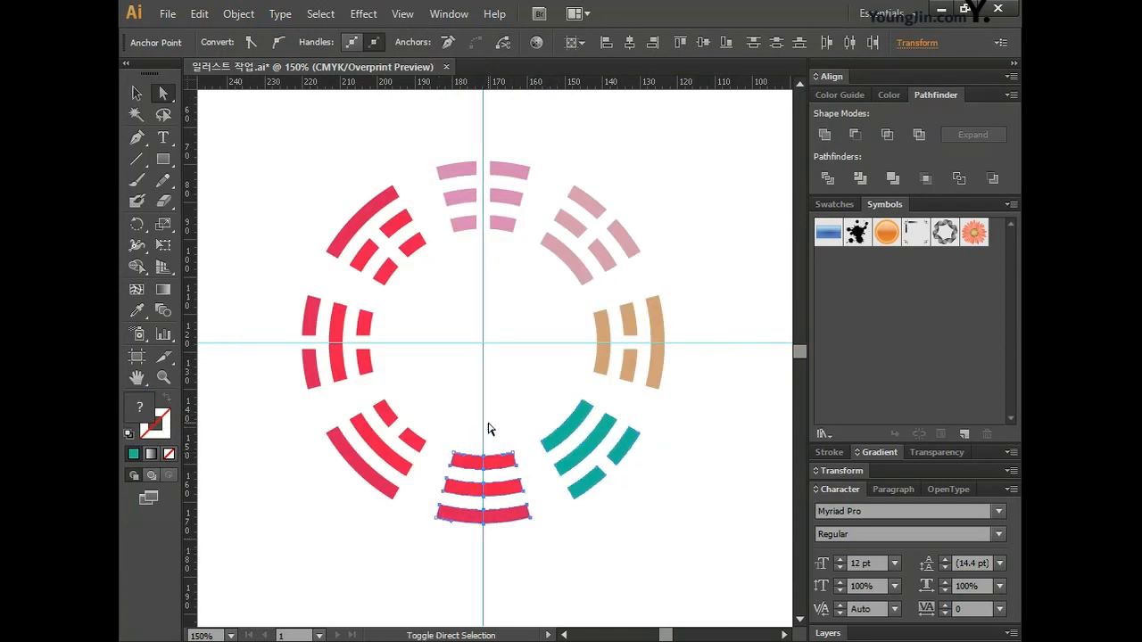
double_click(160, 413)
key("Tab")
type("37")
key("Tab")
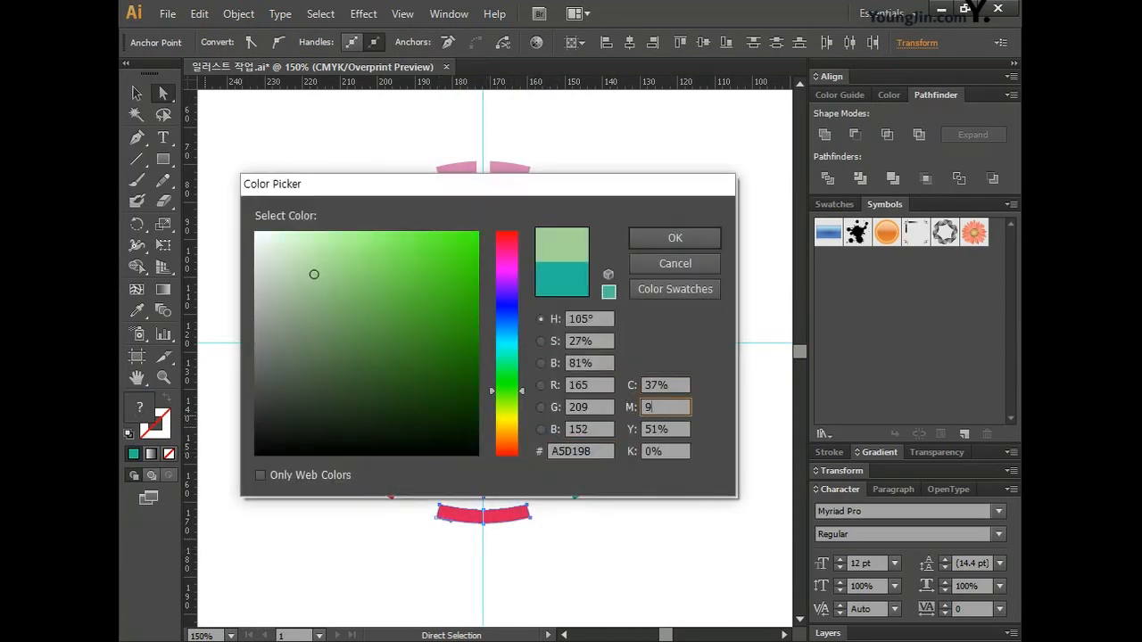
type("99")
key("Tab")
type("12")
key("Return")
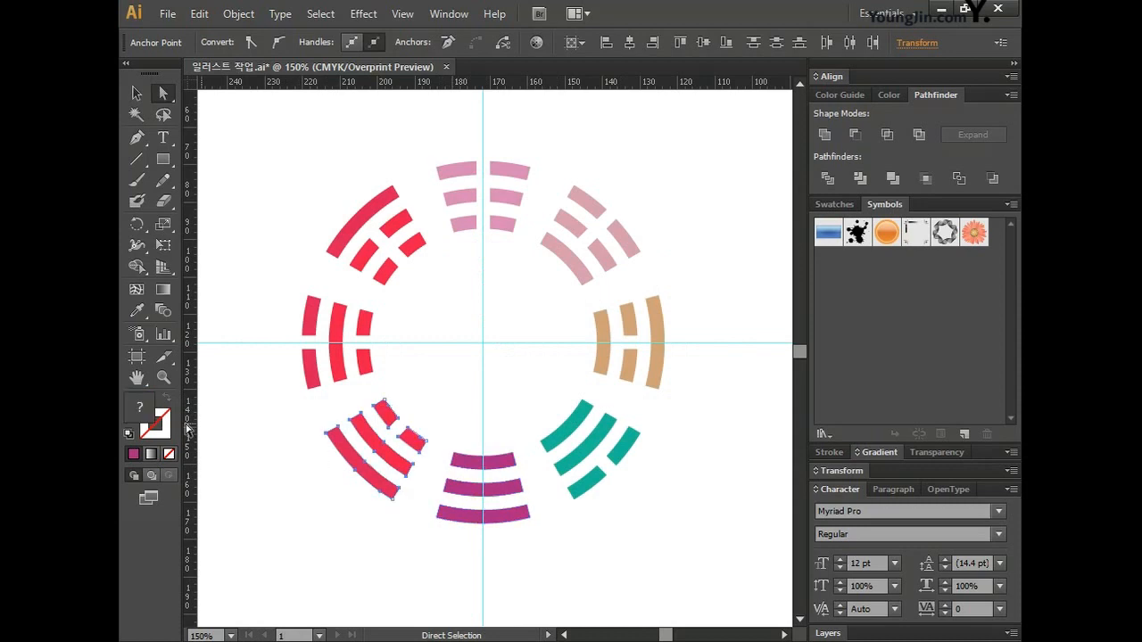
- Fill the lower-left group's arc pieces with orange C 0, M 71, Y 92, K 0
double_click(138, 407)
key("Tab")
type("0")
key("Tab")
type("71")
key("Tab")
type("92")
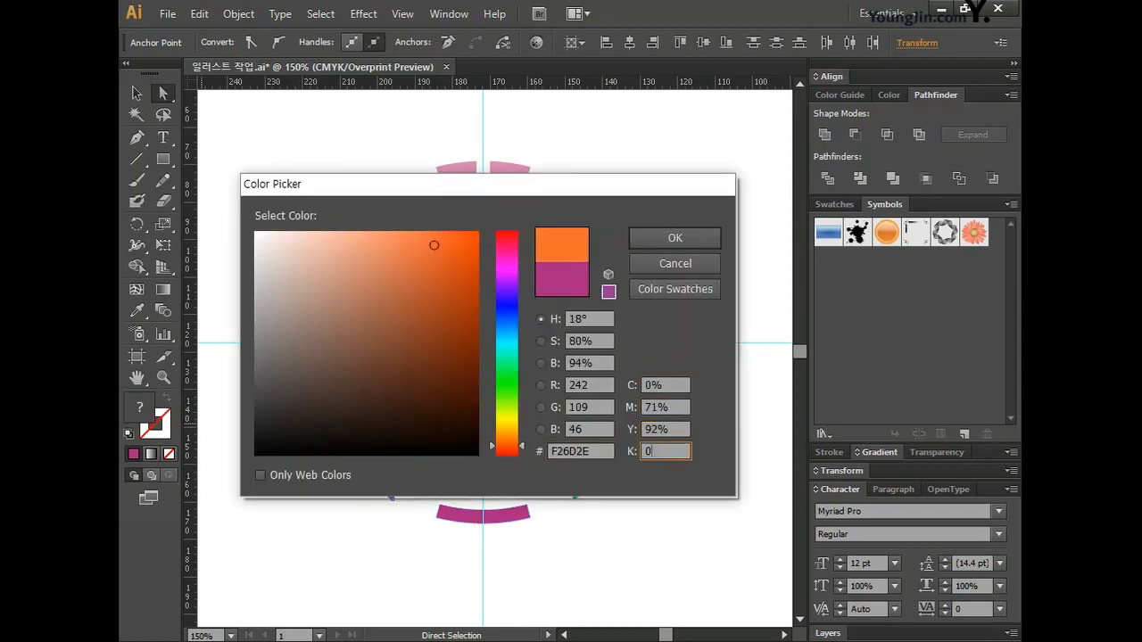
key("Return")
- Fill the left group's arc pieces with blue C 76, M 31, Y 0
left_click(331, 351, "shift")
double_click(139, 407)
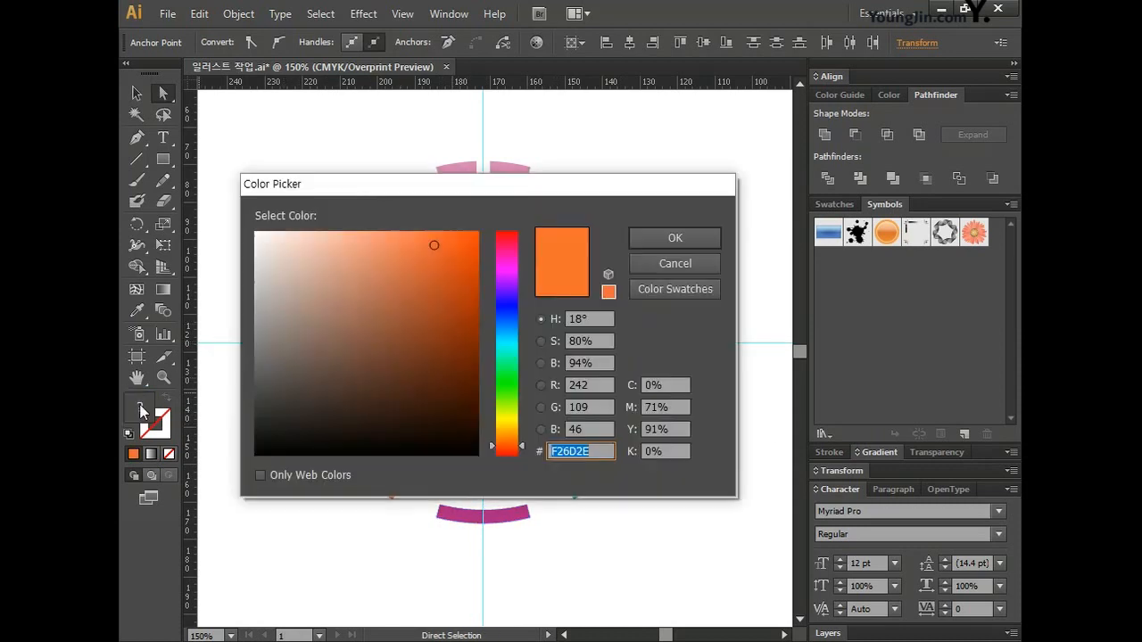
key("Tab")
type("76")
key("Tab")
type("31")
key("Tab")
type("0")
key("Return")
- Fill the upper-left group's arc pieces with green C 51, M 0, Y 62 and clear the selection
left_click_drag(348, 194, 401, 294)
double_click(140, 407)
key("Tab")
type("51")
key("Tab")
type("0")
key("Tab")
type("62")
key("Return")
left_click(709, 280)
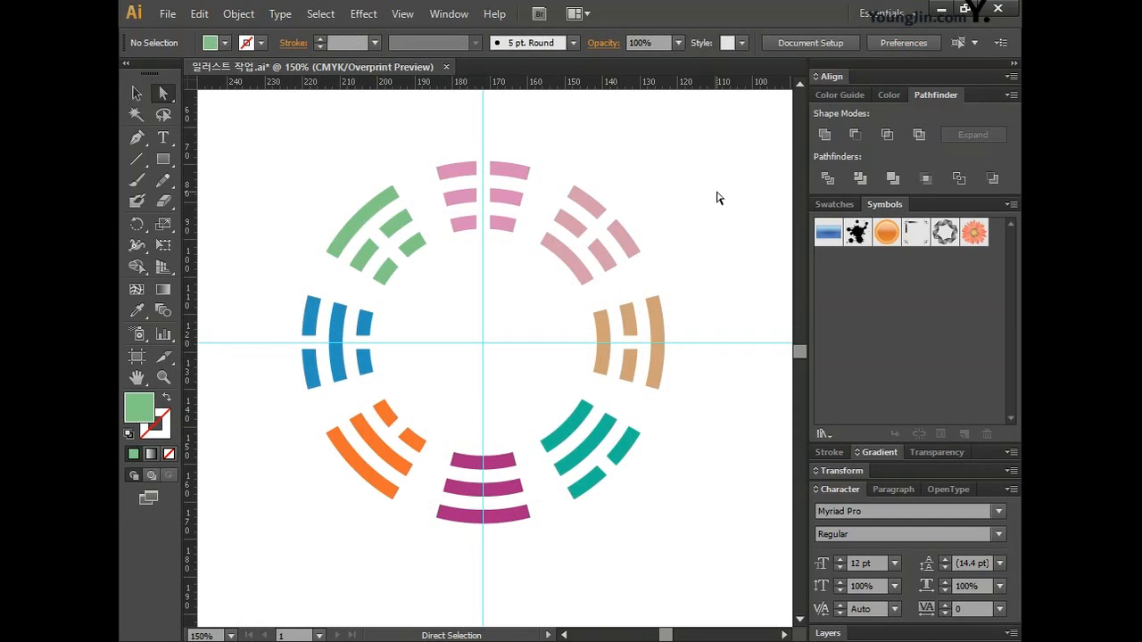
left_click(481, 145)
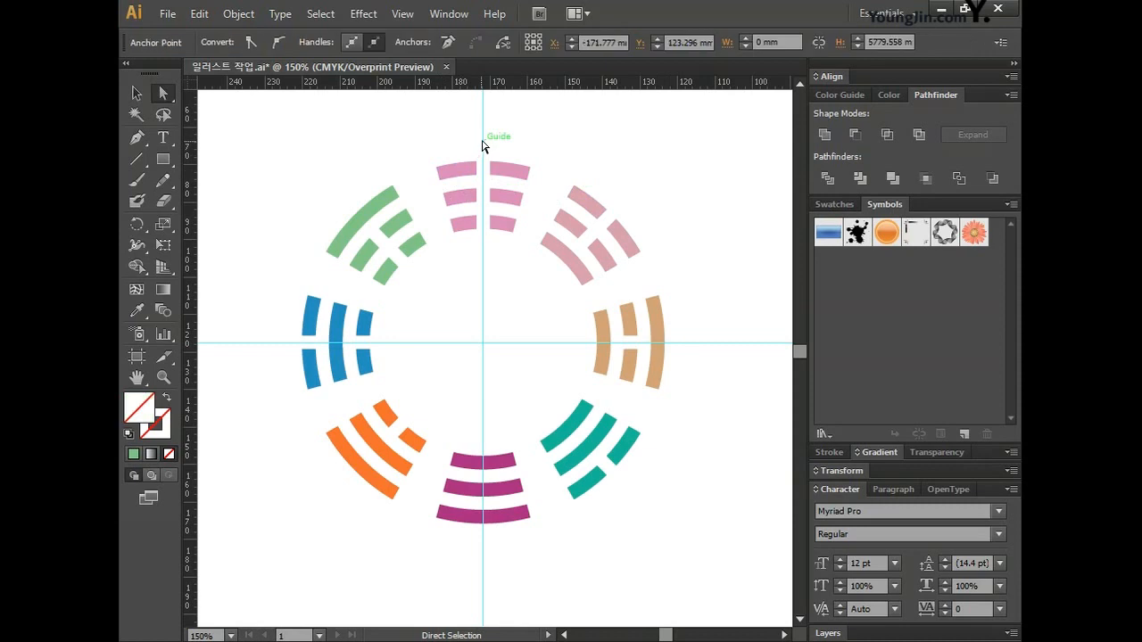
key("v")
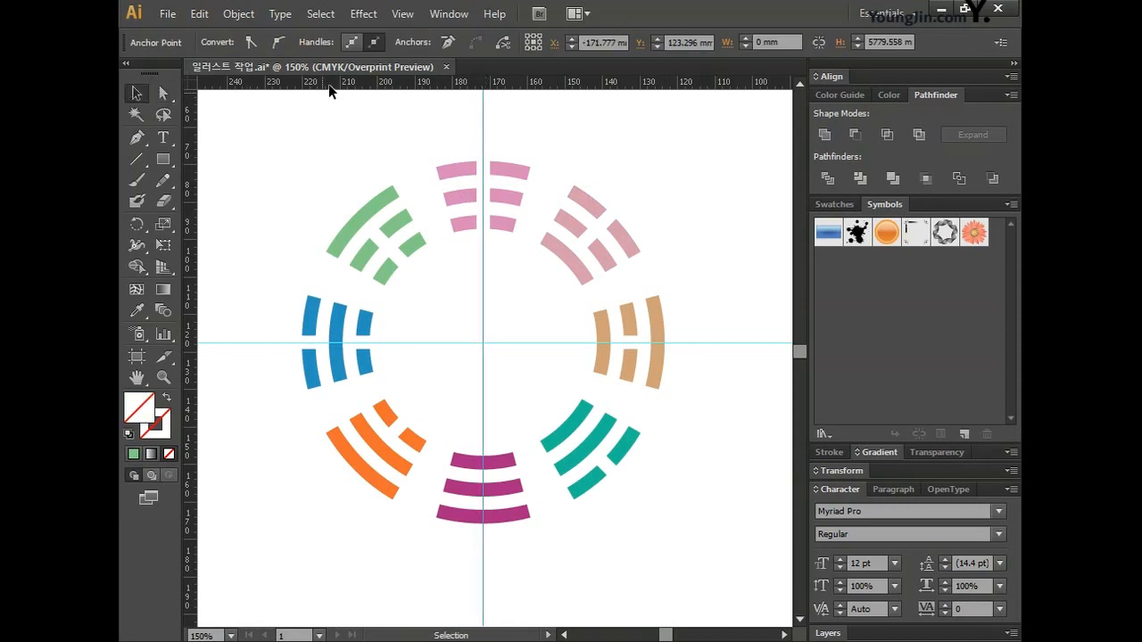
left_click(513, 336)
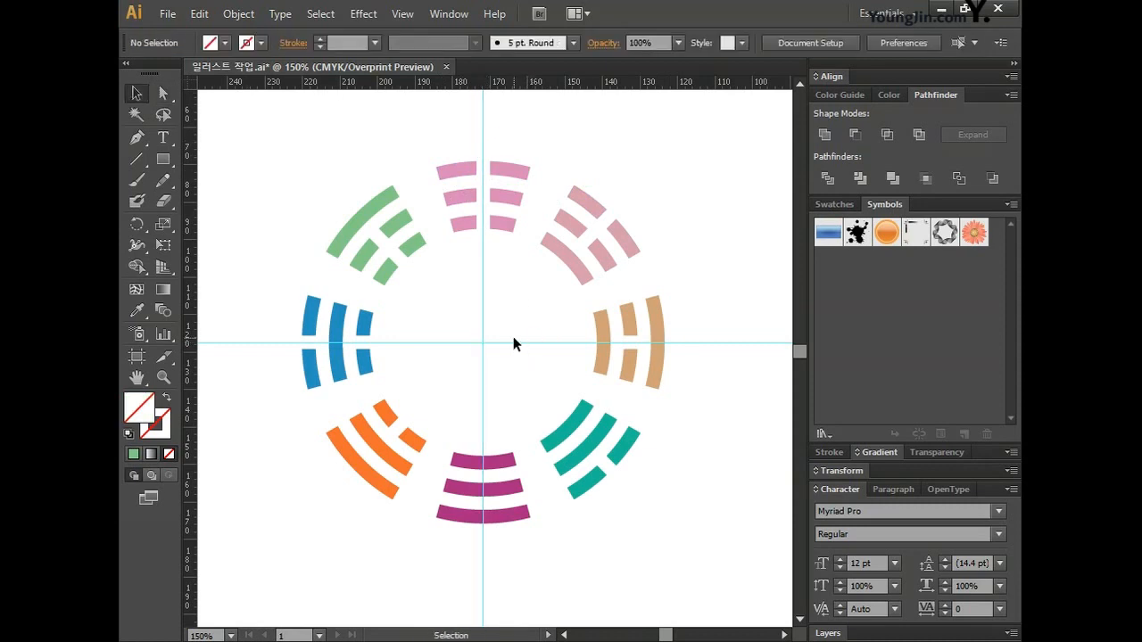
- Delete the crossing horizontal and vertical guides at the ring's centre
left_click_drag(444, 336, 510, 386)
key("Delete")
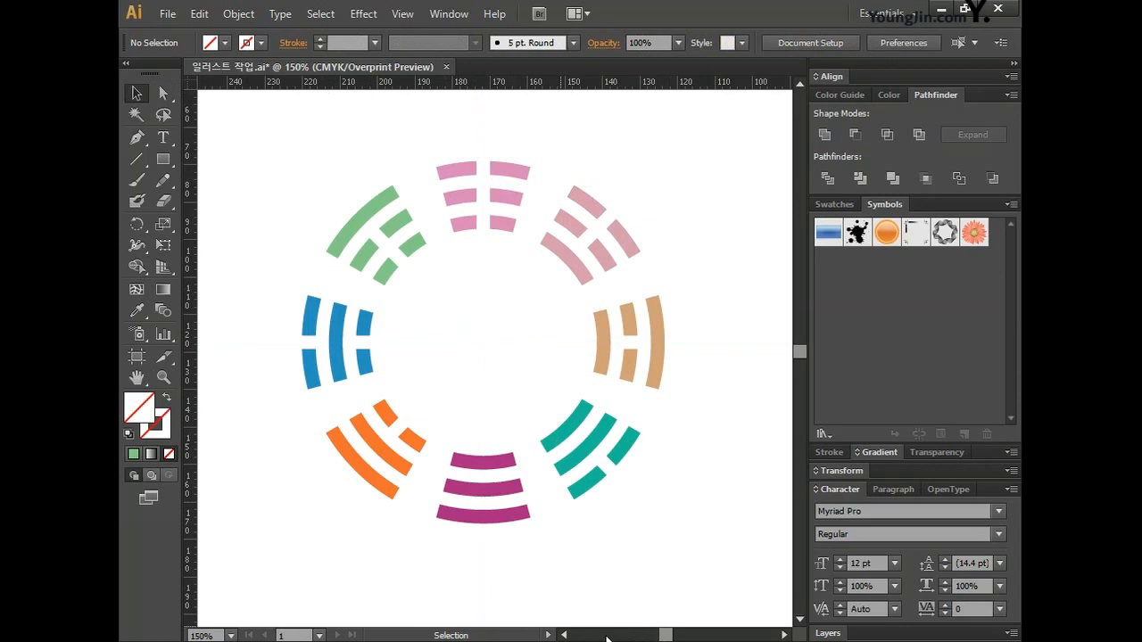
- Draw a closed angular outline of a crane's body, neck and head with the Pen tool in the blank area beside the ring
left_click(564, 635)
left_click(564, 635)
left_click(564, 635)
left_click(138, 136)
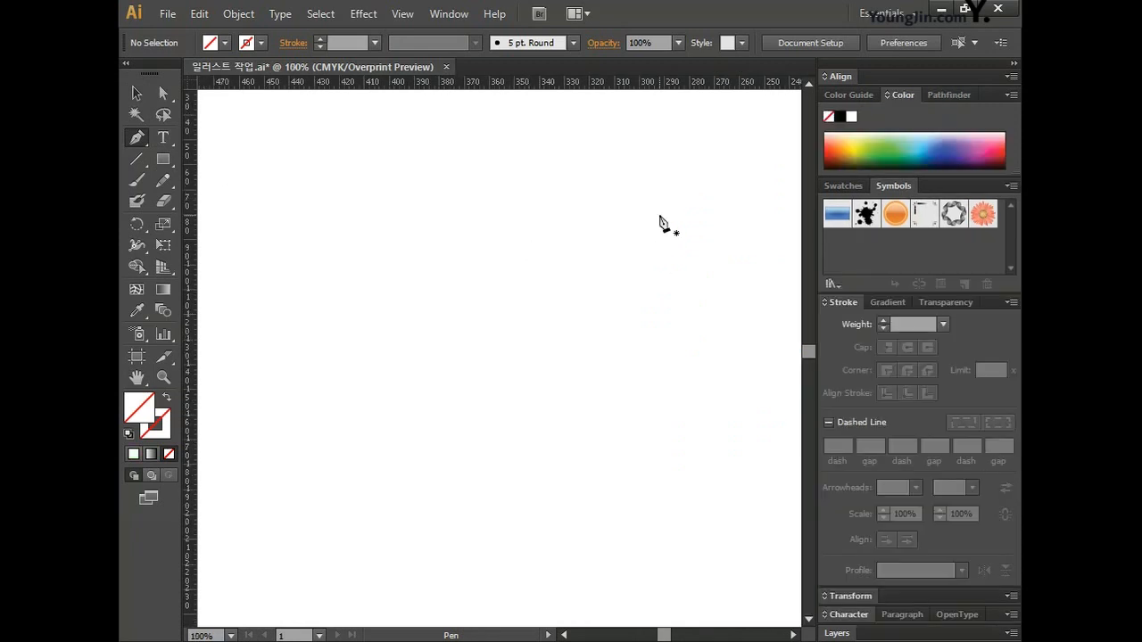
left_click_drag(628, 213, 626, 241)
left_click(620, 237)
left_click(644, 250)
left_click(574, 287)
left_click(541, 328)
left_click(515, 378)
left_click(441, 416)
left_click(333, 444)
left_click(259, 386)
left_click(282, 304)
left_click(327, 264)
left_click(416, 276)
left_click(497, 273)
left_click(534, 250)
left_click(559, 202)
left_click(586, 181)
left_click(617, 188)
left_click(628, 213)
- Move the crane outline's head anchor points outward and reposition the anchor at the base of the neck
key("a")
left_click_drag(618, 188, 672, 161)
left_click(557, 250)
left_click_drag(549, 247, 520, 263)
key("p")
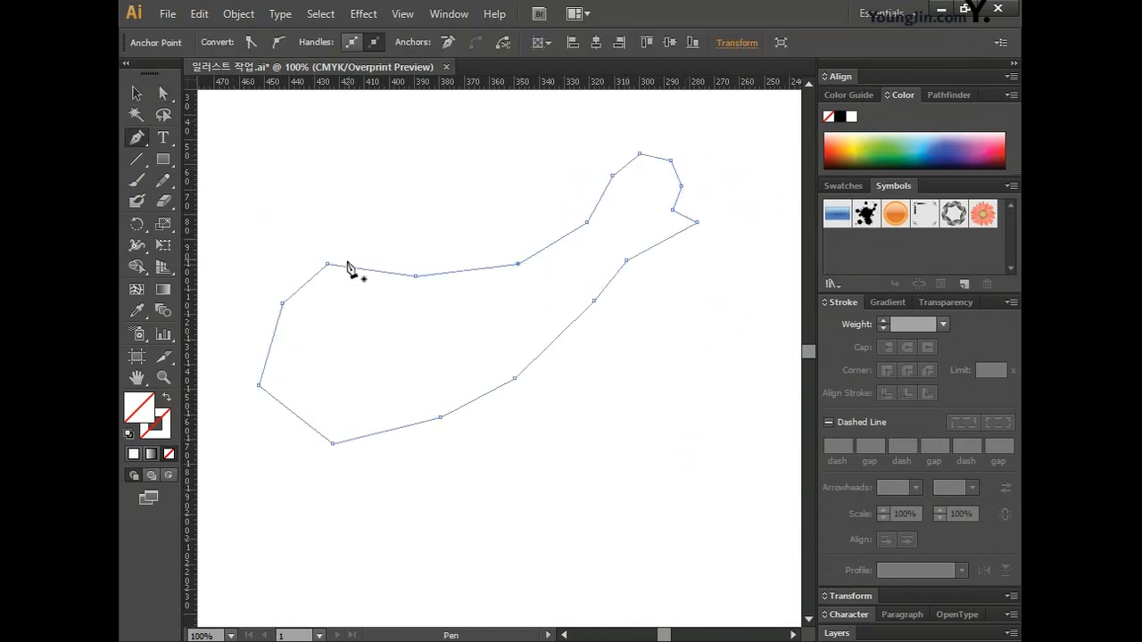
- Convert the corner points along the crane's rear, back, neck and underside into smooth curves
left_click_drag(259, 385, 248, 340)
left_click_drag(282, 303, 437, 278)
left_click_drag(518, 264, 676, 221)
left_click_drag(627, 261, 608, 273)
left_click_drag(595, 301, 577, 327)
left_click_drag(514, 378, 496, 390)
left_click_drag(441, 417, 416, 427)
- Refine the curves around the crane body's rounded rear, lower belly and upper back
left_click_drag(333, 443, 314, 443)
left_click_drag(441, 418, 428, 430)
left_click_drag(283, 303, 274, 311)
left_click_drag(247, 339, 249, 352)
left_click_drag(275, 312, 280, 308)
left_click_drag(355, 270, 369, 265)
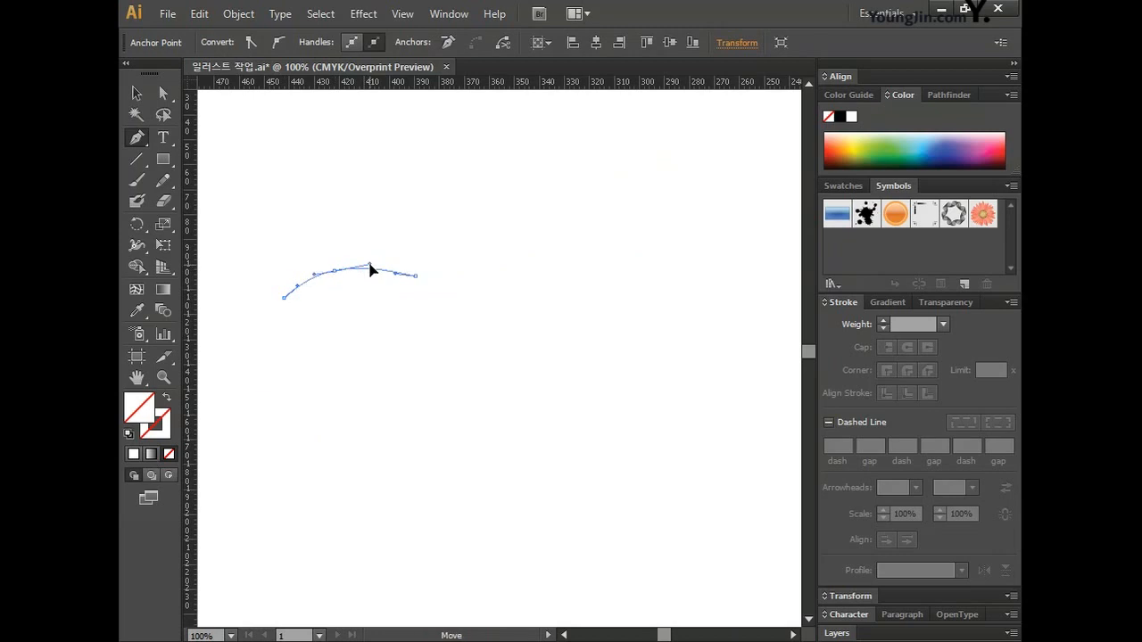
- Reposition the anchor points along the crane's belly and the underside of its neck
left_click(162, 94)
left_click_drag(429, 430, 416, 438)
left_click_drag(515, 378, 537, 396)
key("p")
left_click_drag(537, 394, 525, 387)
left_click_drag(438, 456, 426, 449)
left_click_drag(618, 319, 591, 313)
left_click_drag(650, 280, 653, 268)
left_click_drag(721, 241, 708, 246)
left_click(690, 367)
left_click(541, 367)
key("ctrl+z")
key("ctrl+z")
- Adjust the curve handles at the belly and back anchors to even out the crane's outline
left_click(524, 387, "ctrl")
left_click_drag(513, 407, 497, 420)
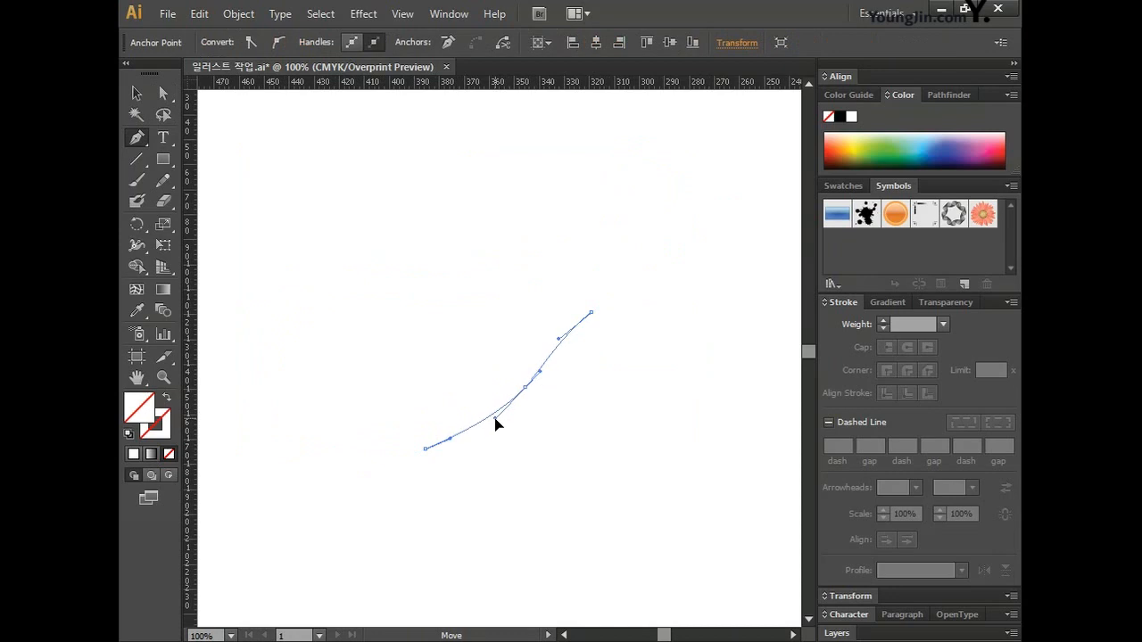
left_click_drag(451, 300, 452, 310)
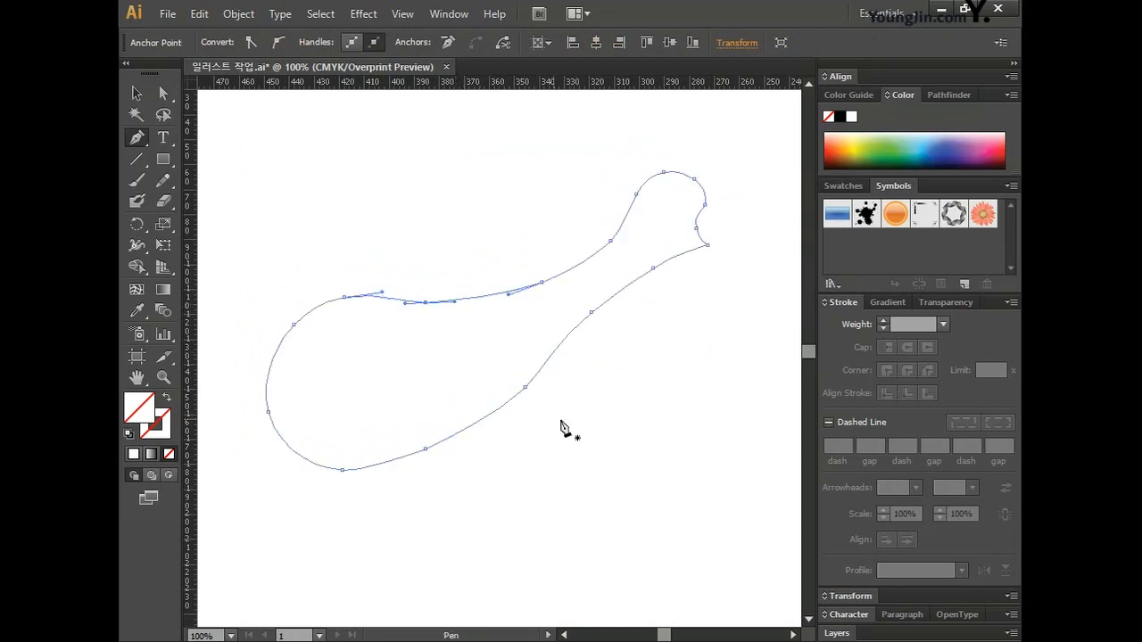
mouse_move(497, 415)
left_mouse_down()
mouse_move(548, 372)
mouse_move(501, 420)
left_mouse_up()
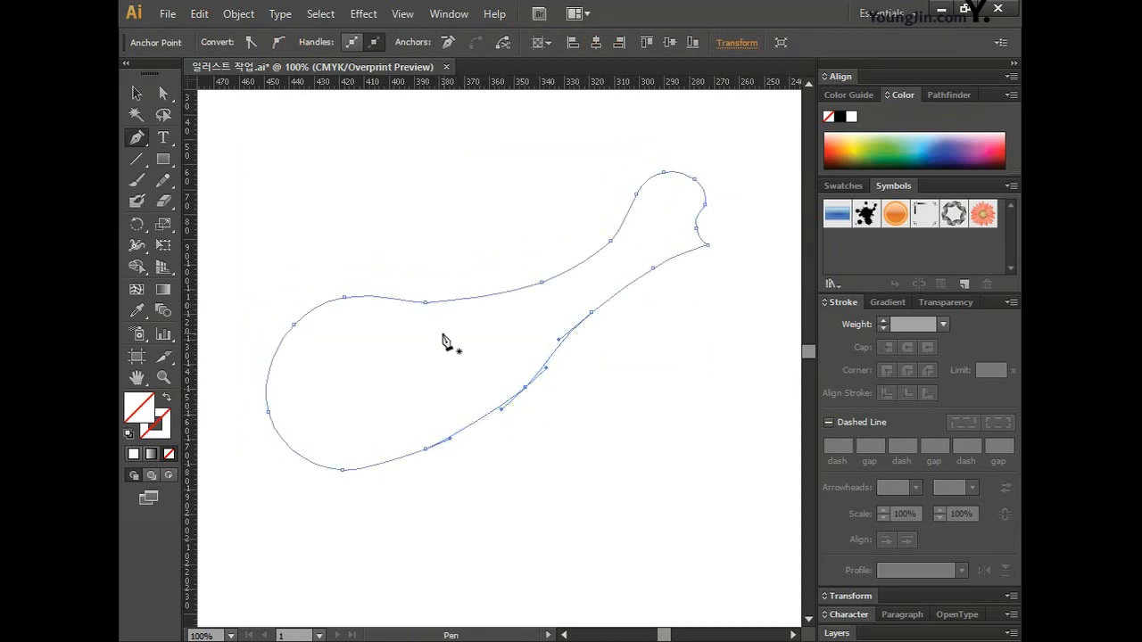
- Give the crane outline a black 000000 stroke with a weight of 5 pt and clear the selection
key("v")
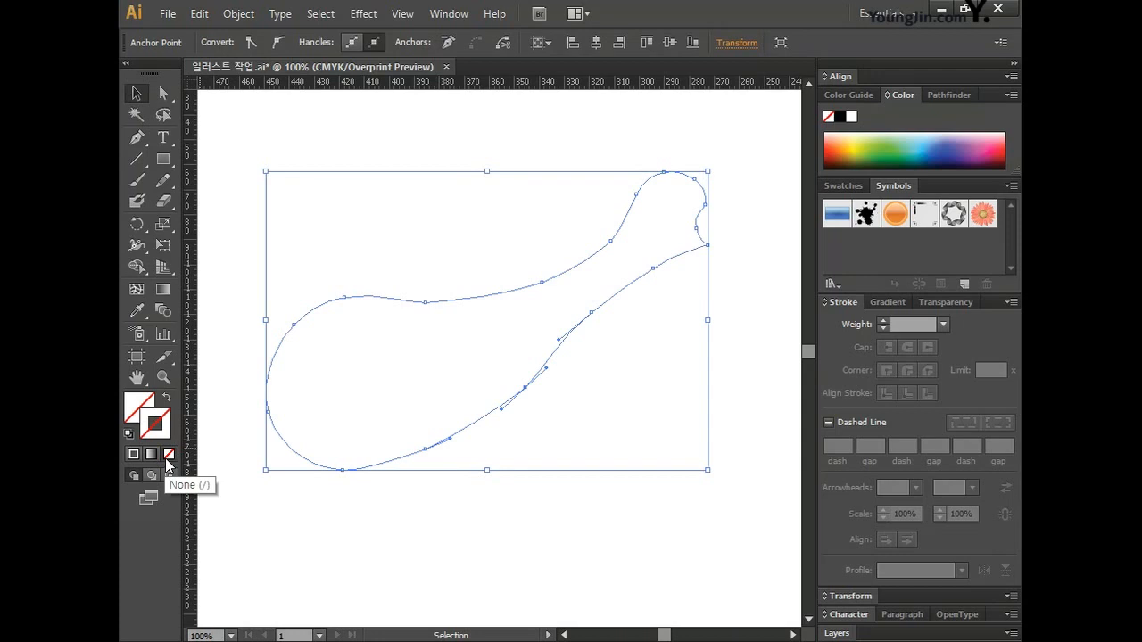
double_click(157, 425)
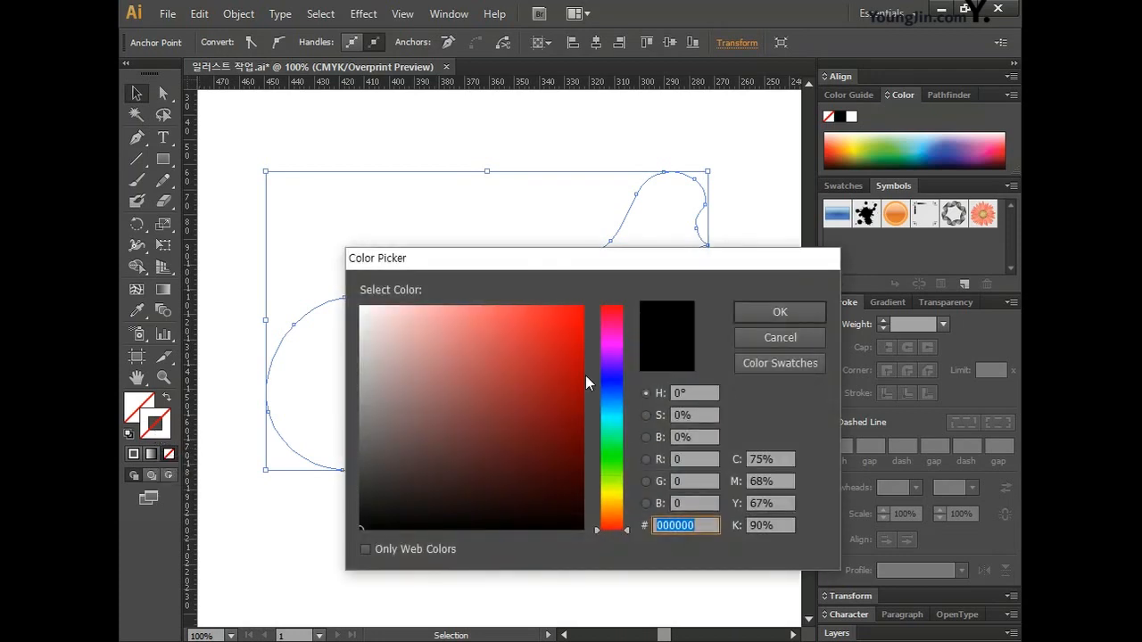
left_click(788, 305)
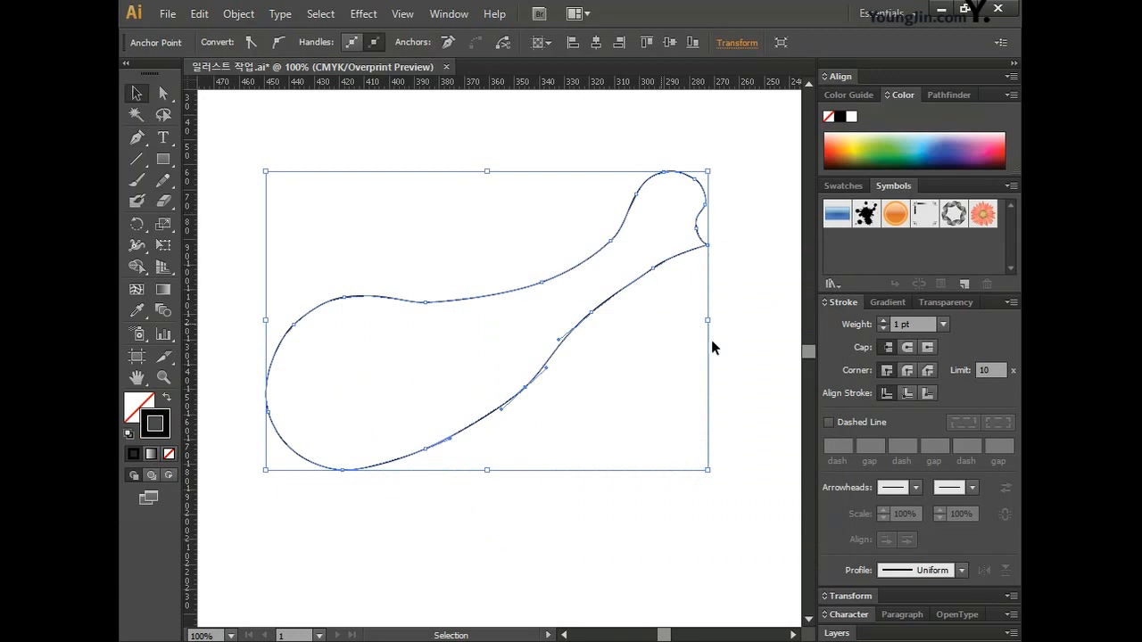
left_click(884, 321)
left_click(884, 322)
left_click(884, 321)
left_click(883, 321)
left_click(751, 329)
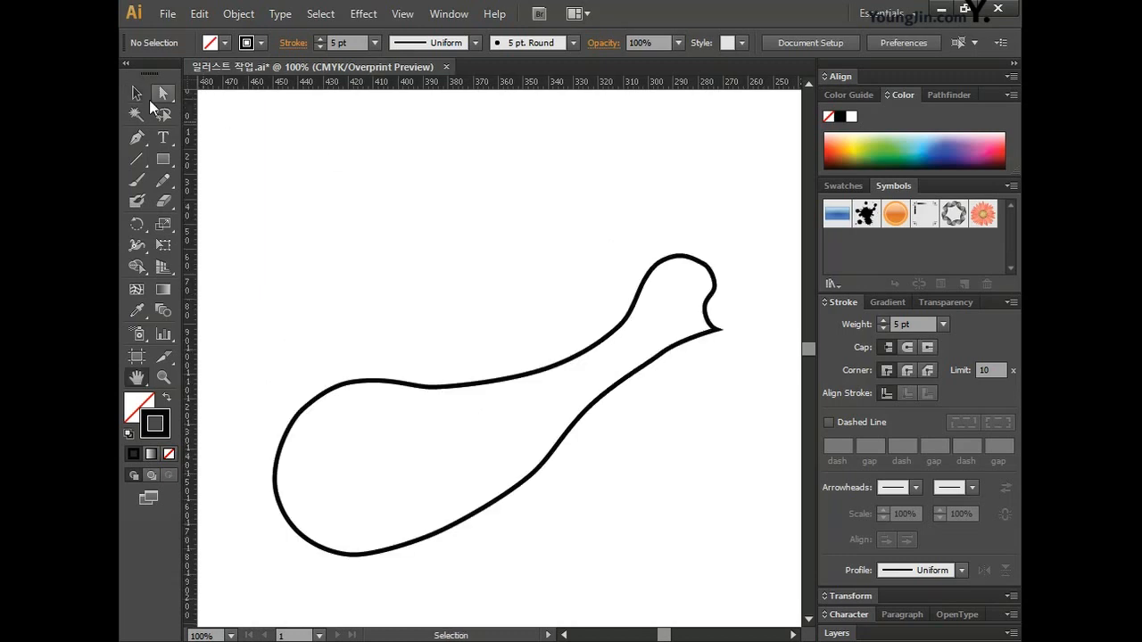
- Move the crane outline to the left and deselect it
left_click(137, 94)
left_click_drag(395, 383, 211, 352)
left_click(212, 386)
- Draw the crane's pointed beak with the Pen tool, starting from the front of the head
left_click(136, 378)
left_click_drag(515, 430, 643, 429)
left_click_drag(499, 220, 364, 270)
key("p")
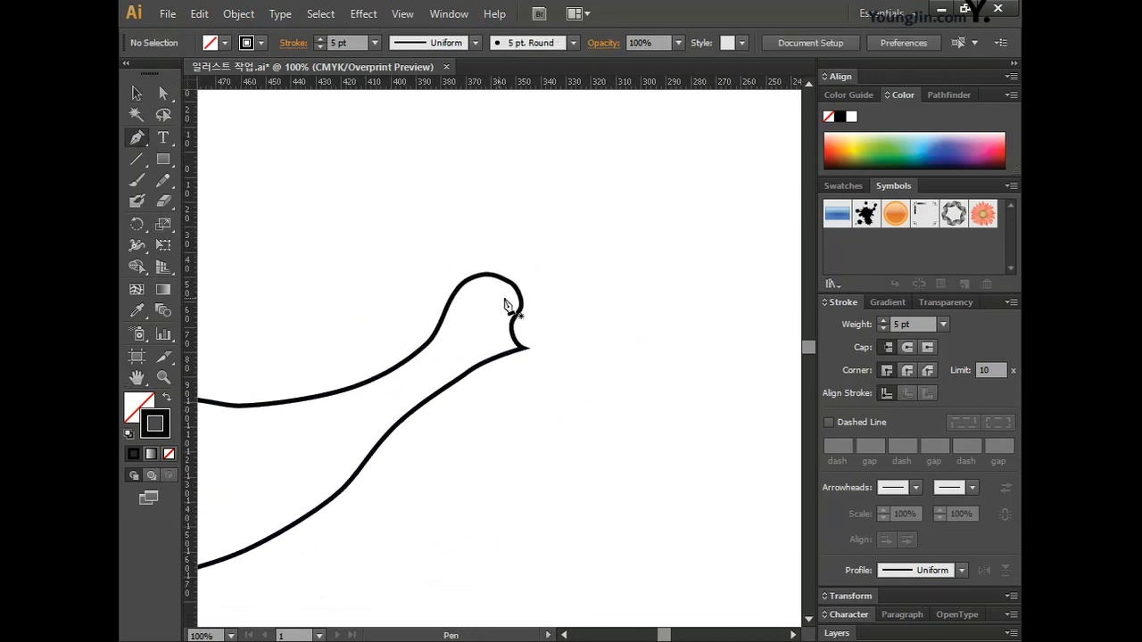
left_click_drag(525, 313, 534, 320)
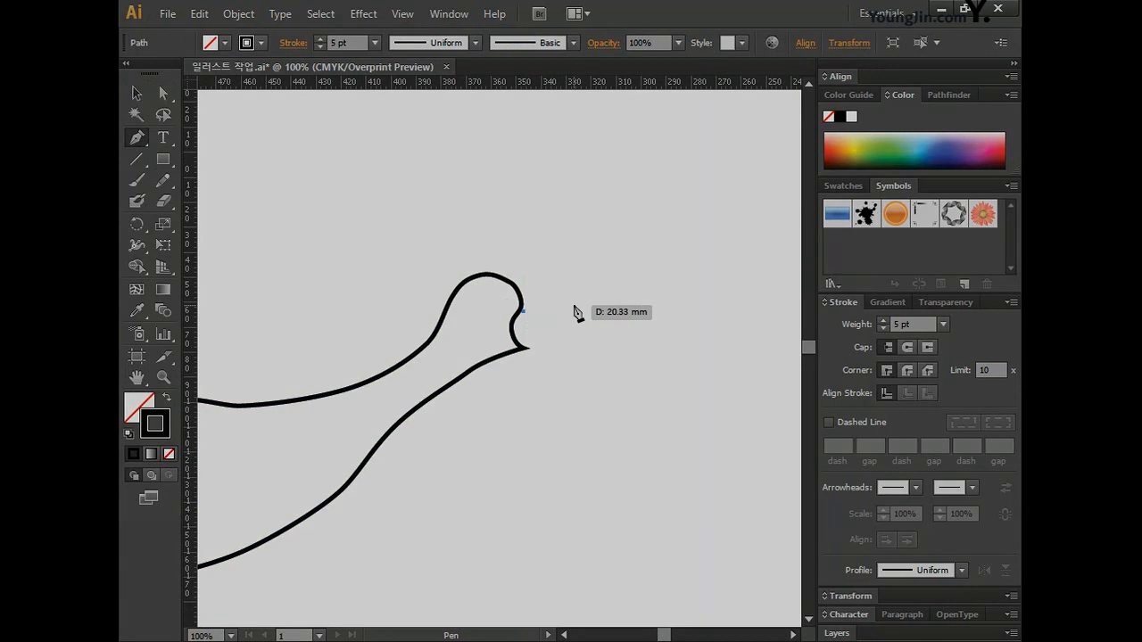
left_click(573, 305)
left_click(641, 290)
left_click(719, 275)
left_click(754, 274)
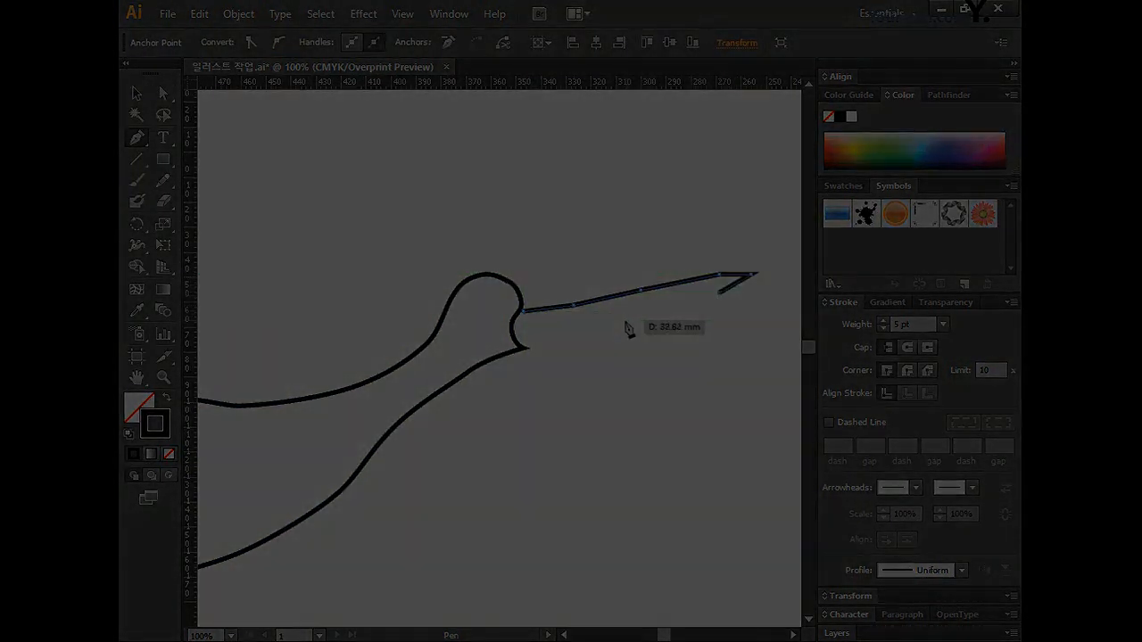
left_click(610, 331)
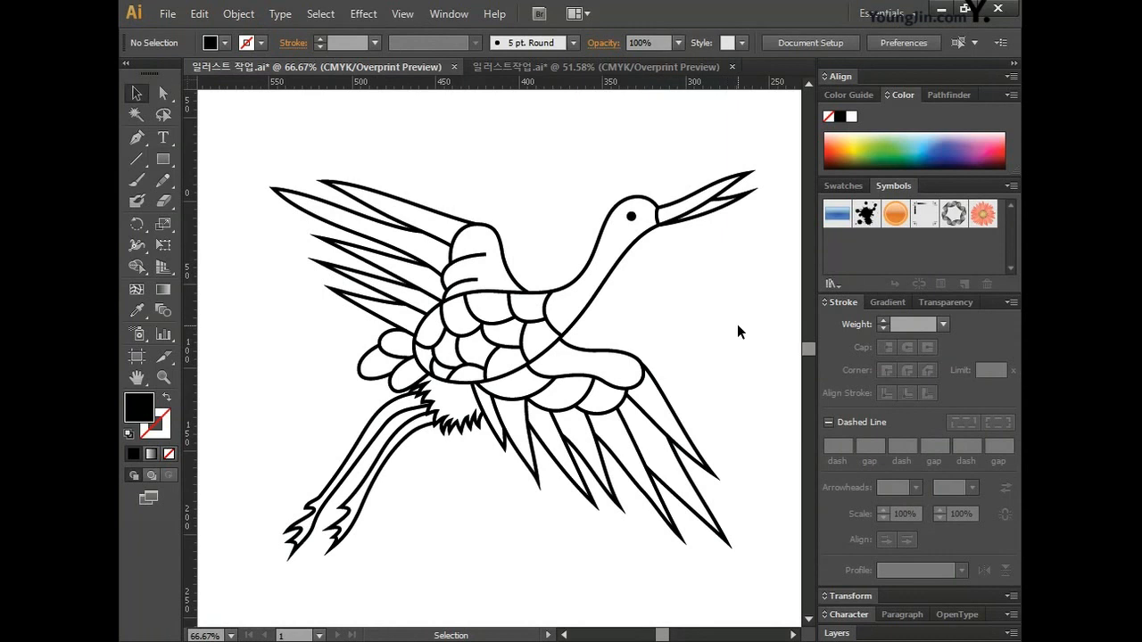
- Select the entire crane drawing and convert its strokes to shapes with Outline Stroke
left_click_drag(272, 164, 768, 602)
left_click(238, 14)
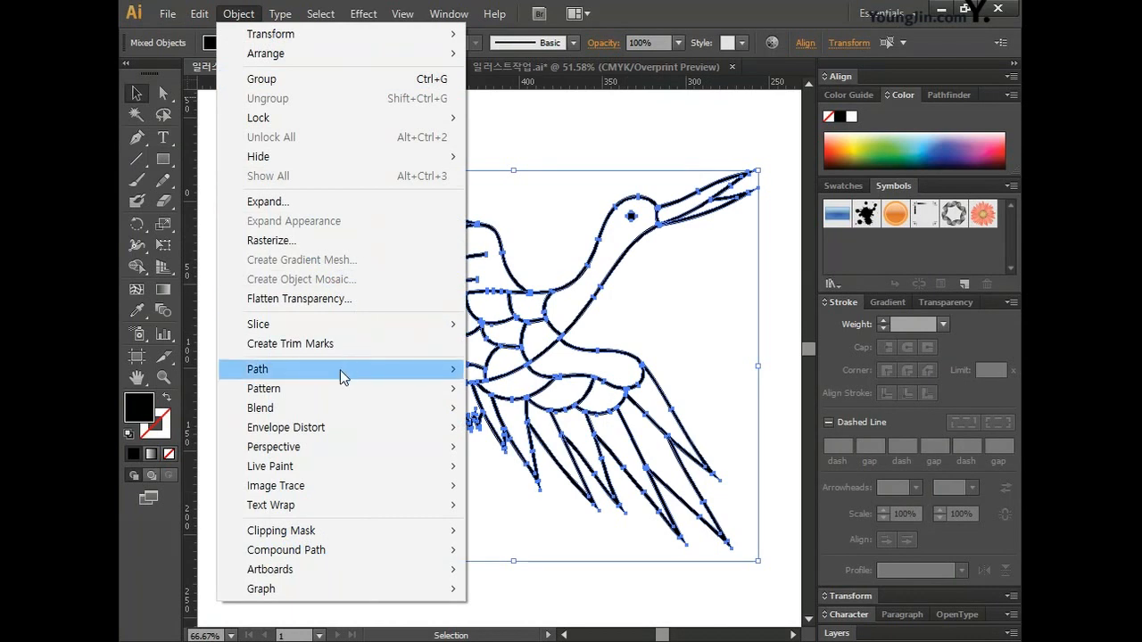
mouse_move(377, 375)
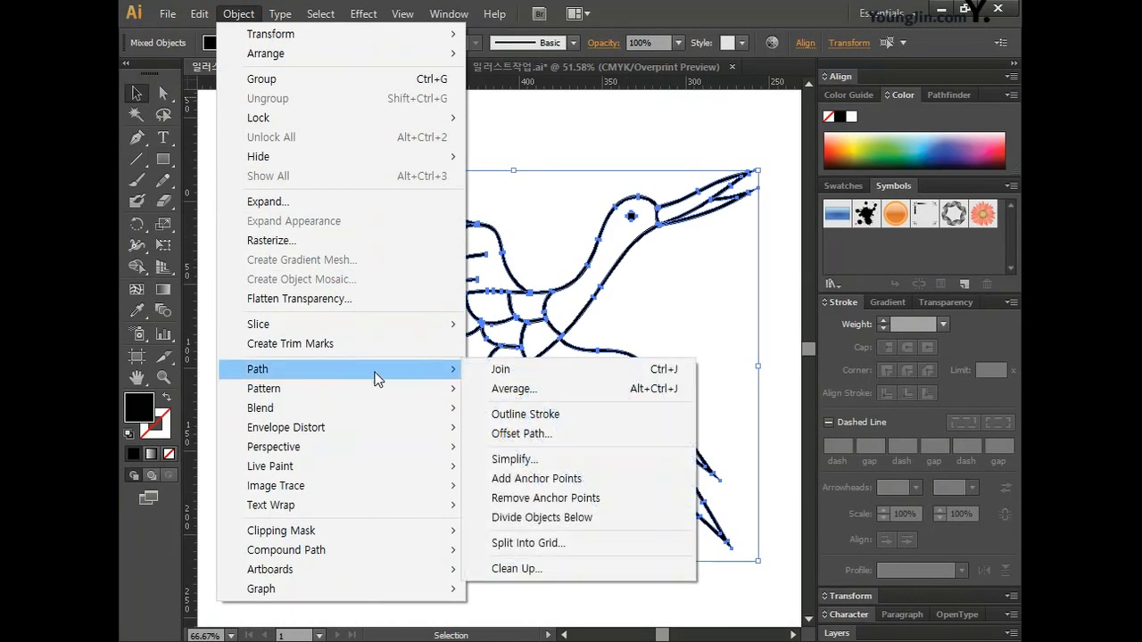
left_click(579, 415)
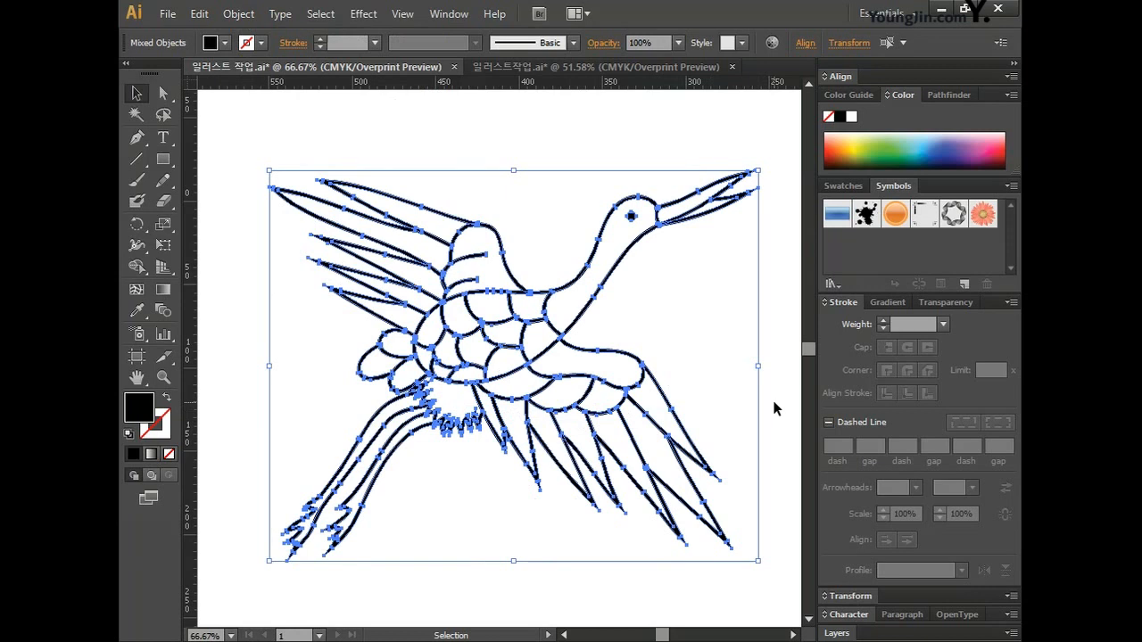
- Fill the outlined crane with yellow C 10, M 13, Y 90, K 0
double_click(138, 406)
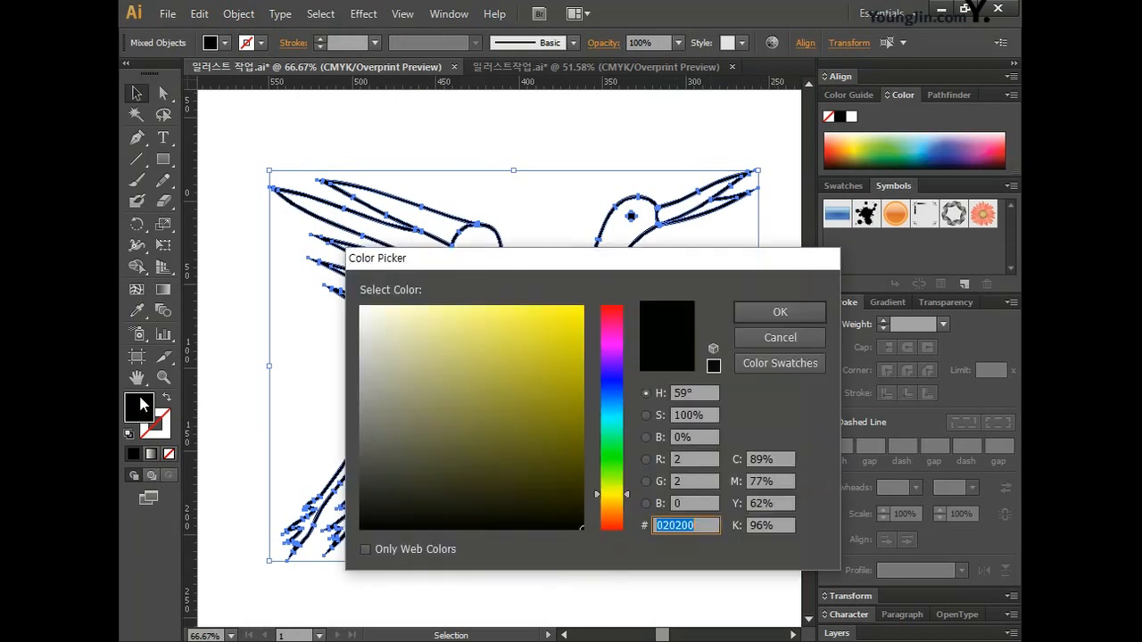
left_click(776, 459)
key("BackSpace")
type("10")
key("Tab")
type("13")
key("Tab")
type("90")
key("Tab")
type("0")
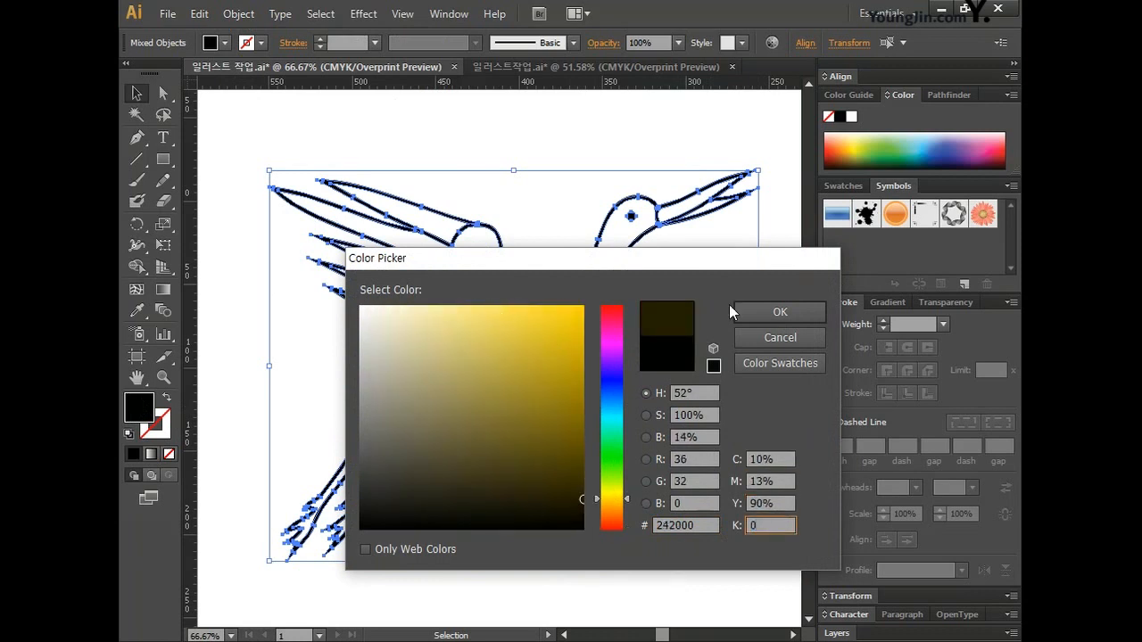
left_click(782, 311)
left_click(157, 430)
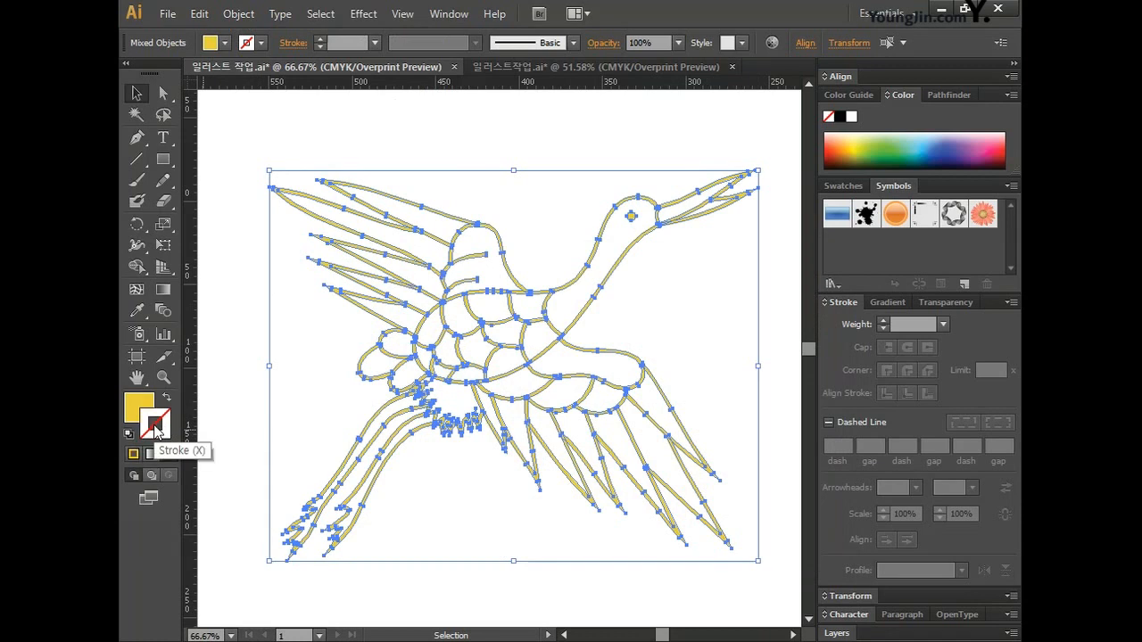
- Group the crane's shapes, save the document and clear the selection
key("ctrl+g")
key("ctrl+s")
left_click(218, 253)
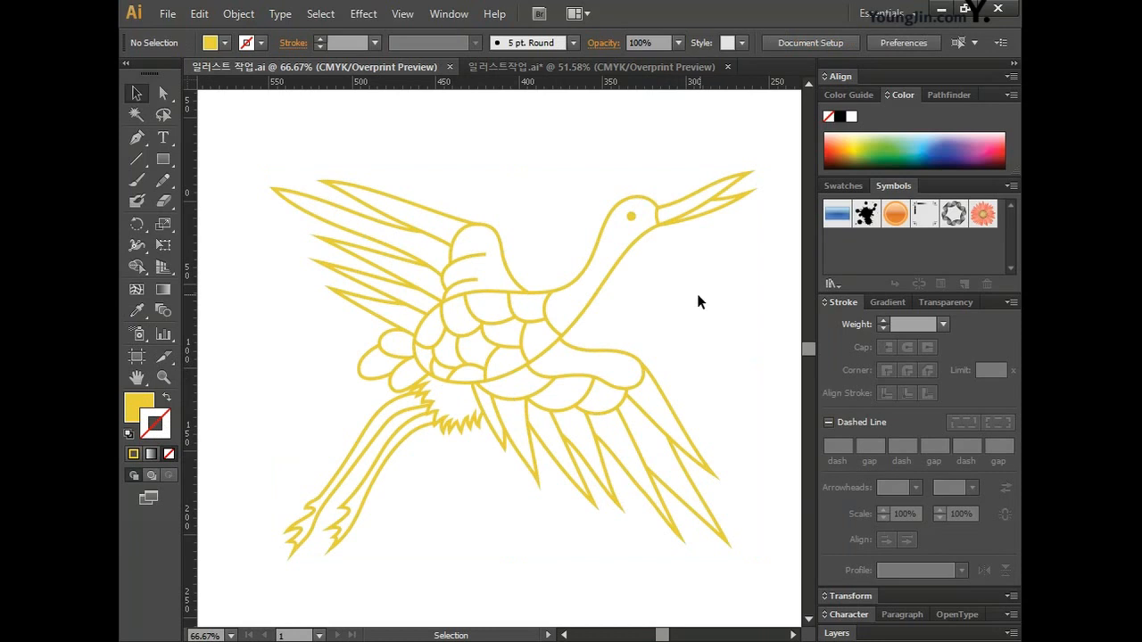
- Start a cloud outline with four Pen tool points in the blank area beside the crane, with a yellow stroke and no fill
key("h")
left_click_drag(247, 296, 668, 308)
left_click_drag(553, 336, 675, 320)
left_click(138, 139)
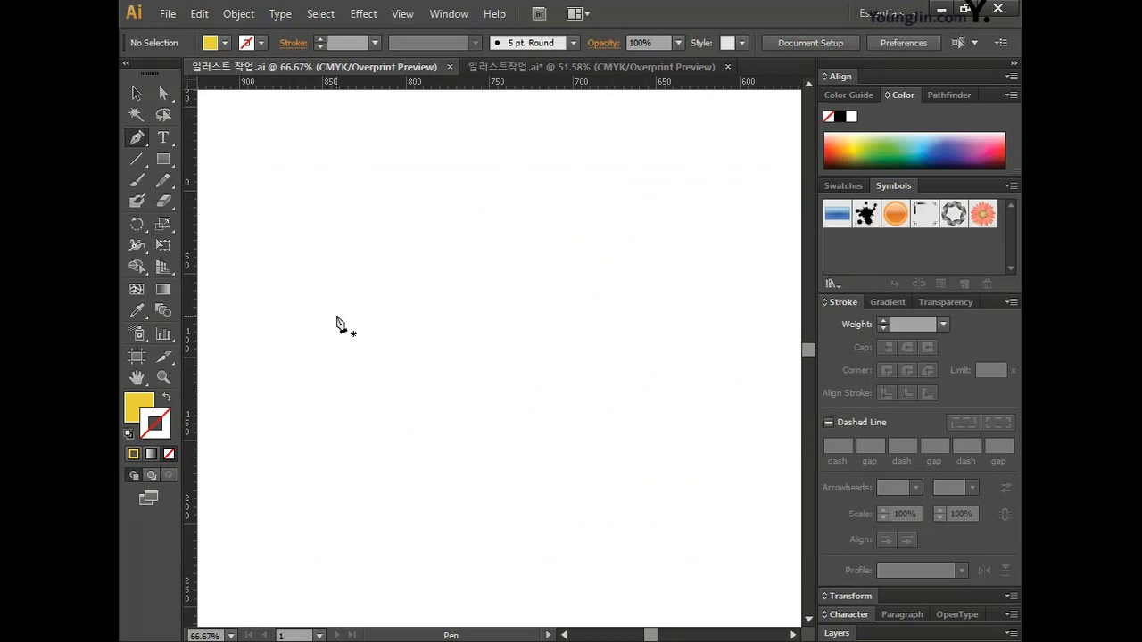
left_click(503, 252)
left_click(472, 265)
left_click(398, 234)
left_click(341, 265)
key("shift+x")
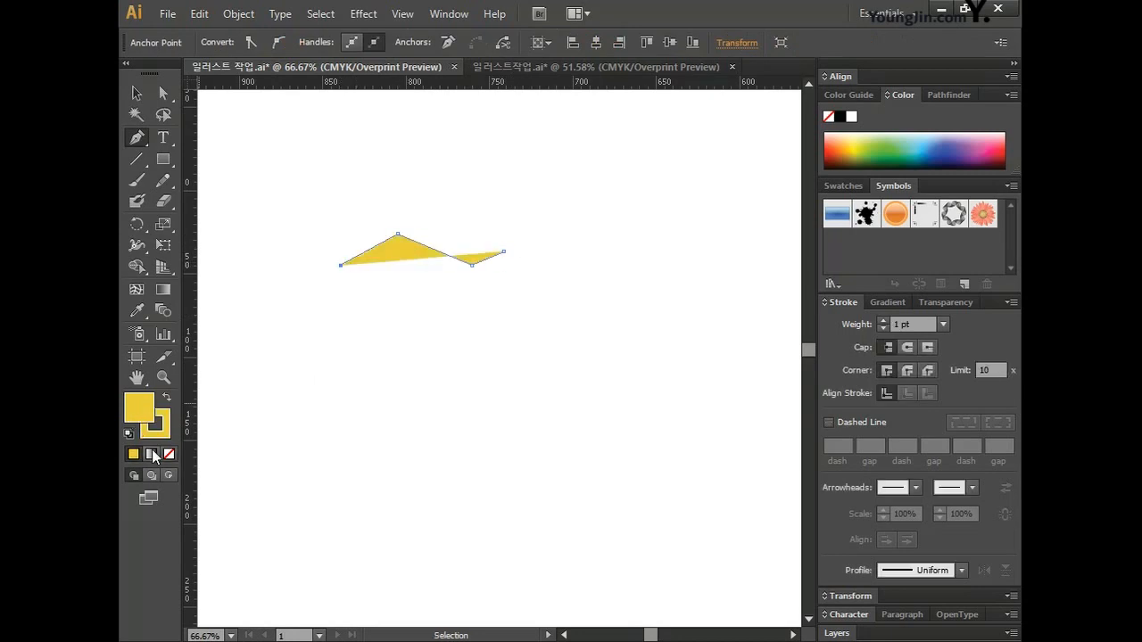
- Continue the angular cloud path around its pointed left tip and along the lower edge to the right end
left_click(279, 265)
left_click(230, 305)
left_click(210, 308)
left_click(247, 325)
left_click(293, 370)
key("ctrl+z")
left_click(338, 355)
left_click(371, 347)
left_click(422, 387)
left_click(498, 351)
left_click(539, 357)
left_click(578, 346)
left_click(590, 380)
left_click(623, 386)
left_click(670, 361)
left_click(677, 337)
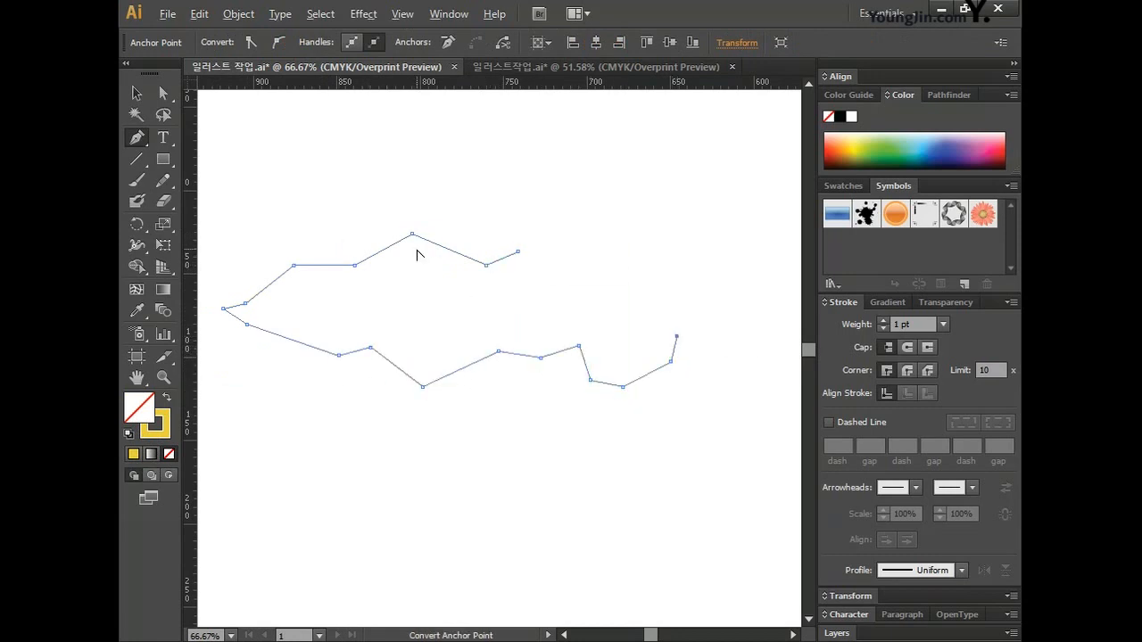
- Move the cloud path's upper-right end point slightly outward and up
left_click(534, 250)
key("ctrl+z")
left_click(164, 94)
left_click_drag(517, 251, 534, 247)
key("p")
- Convert the corner points of the cloud's top lobe, left tip and lower lobes into smooth curves
left_click_drag(412, 234, 377, 234)
left_click_drag(294, 265, 269, 274)
left_click_drag(247, 324, 261, 333)
mouse_move(246, 303)
left_mouse_down()
mouse_move(237, 297)
mouse_move(239, 310)
left_mouse_up()
left_click_drag(422, 386, 455, 386)
left_click_drag(540, 358, 557, 359)
left_click_drag(591, 381, 603, 389)
left_click_drag(623, 388, 677, 352)
- Raise the two notches beside the cloud's lower middle lobe and widen that lobe's curve
left_click_drag(339, 356, 360, 334)
left_click_drag(423, 386, 410, 370)
left_click_drag(499, 352, 493, 329)
left_click_drag(410, 370, 382, 366)
left_click_drag(458, 367, 476, 368)
- Round out the cloud's top lobe by extending its handles and raising its peak, and smooth the lower-left curve
left_click(412, 234, "ctrl")
left_click_drag(450, 234, 472, 234)
left_click_drag(374, 234, 366, 234)
left_click_drag(413, 233, 418, 228)
left_click(301, 344, "ctrl")
left_click_drag(314, 348, 331, 351)
- Refine the anchors and handles of the cloud's two lower-right lobes into smooth rounded curves
left_click_drag(540, 358, 532, 358)
left_click_drag(514, 356, 505, 354)
left_click(590, 381, "ctrl")
left_click_drag(671, 361, 668, 372)
mouse_move(622, 388)
left_mouse_down()
mouse_move(605, 387)
mouse_move(631, 389)
left_mouse_up()
left_click_drag(660, 381, 590, 375)
left_click_drag(580, 369, 580, 366)
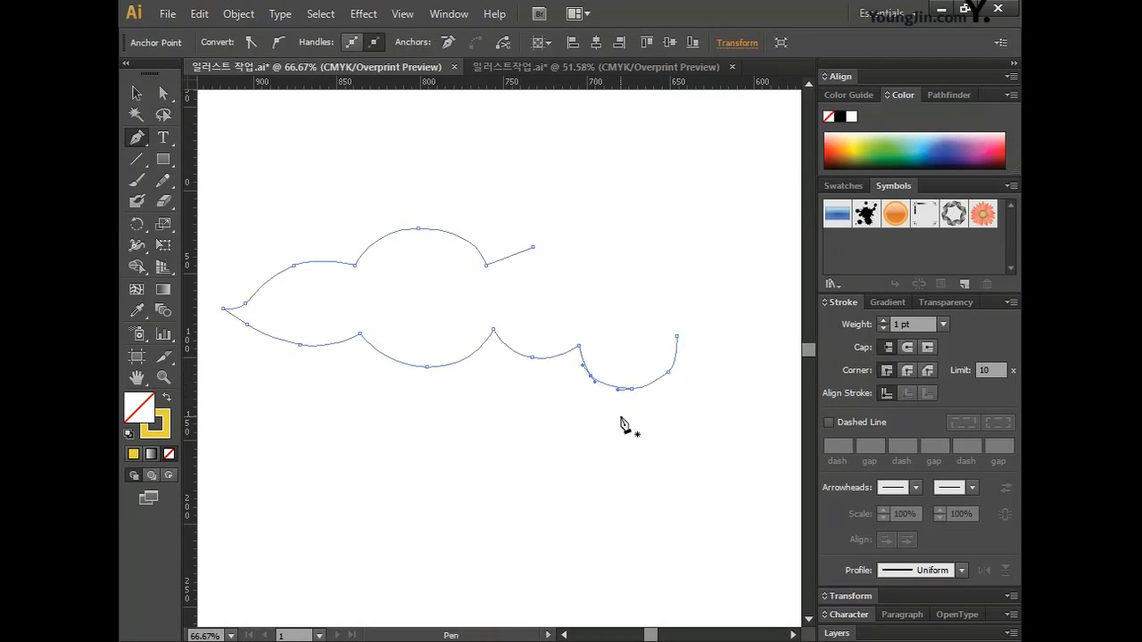
- Extend the cloud outline with Pen tool straight segments from its open upper end, roughing out the tall lobes to its upper right
left_click(136, 92)
left_click(647, 175)
left_click_drag(647, 175, 798, 424)
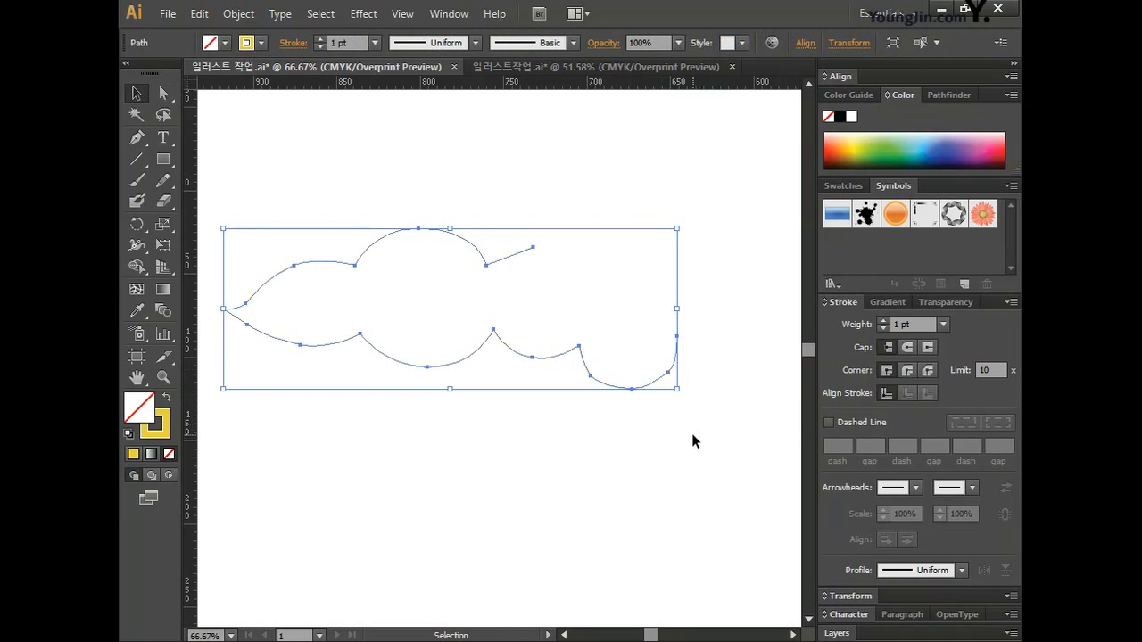
key("p")
left_click(503, 202)
left_click(504, 143)
left_click(554, 114)
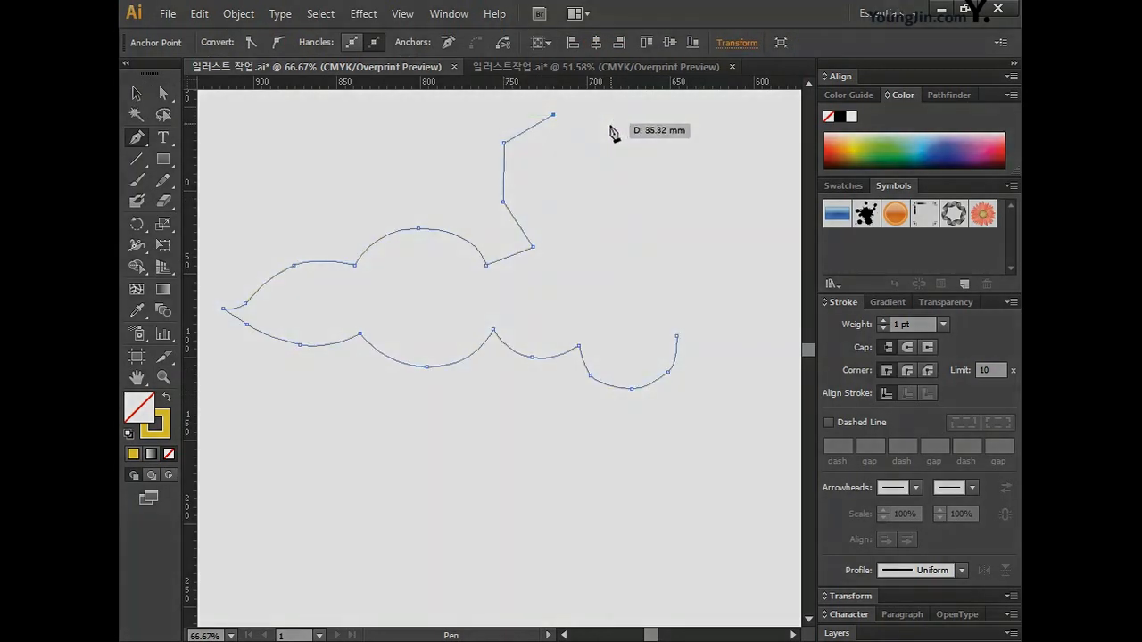
left_click(602, 138)
scroll(662, 128, "up", 1)
left_click(655, 131)
left_click(719, 131)
left_click(748, 149)
left_click(757, 205)
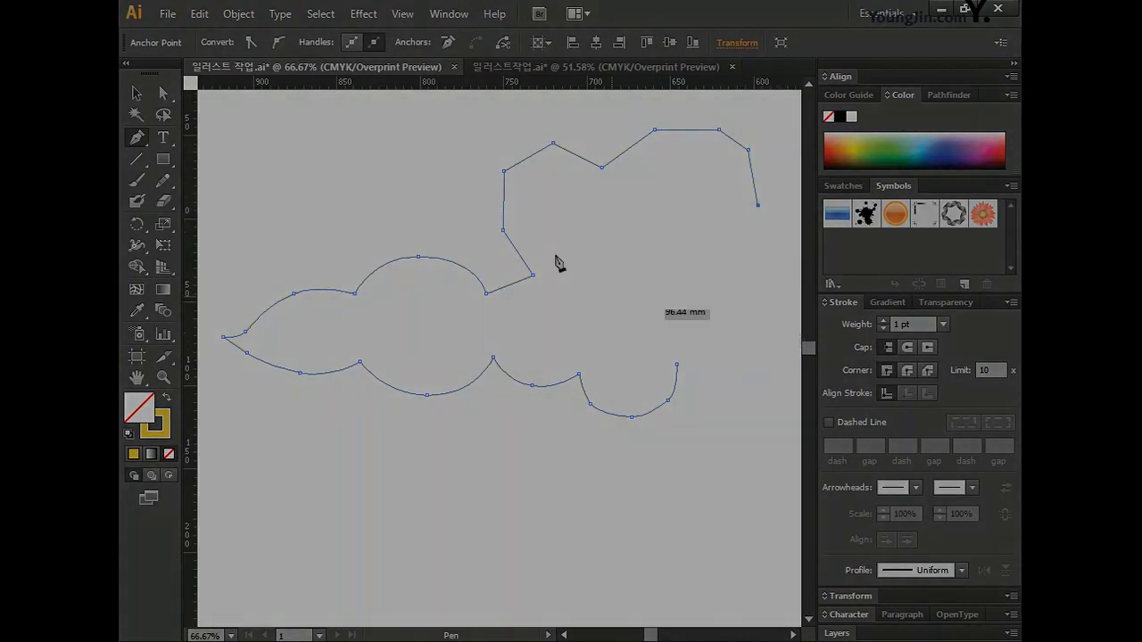
- Shift the unfinished cloud outline leftward to make room for its right half and resume the Pen tool
left_click_drag(650, 635, 649, 635)
key("v")
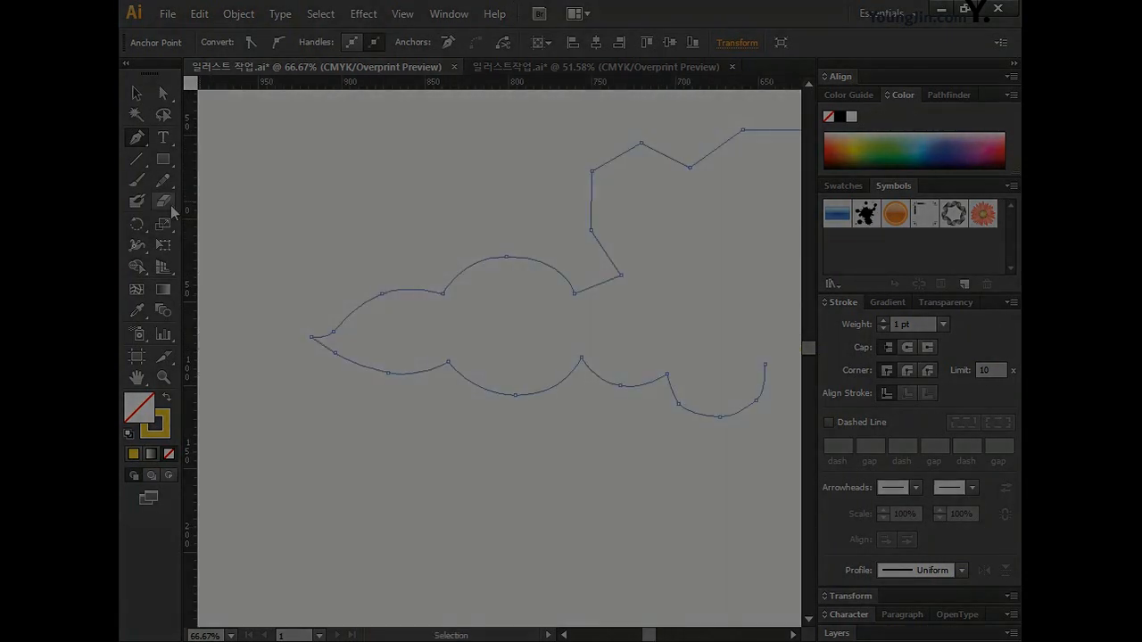
left_click_drag(593, 233, 293, 251)
left_click(622, 580)
left_click(137, 140)
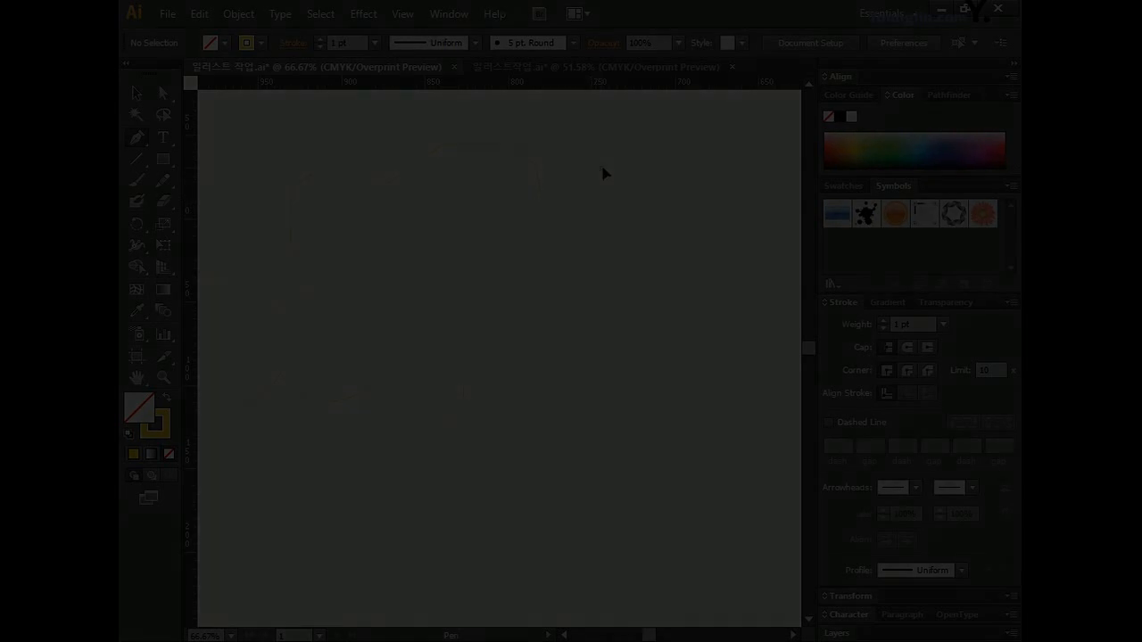
left_click(603, 169)
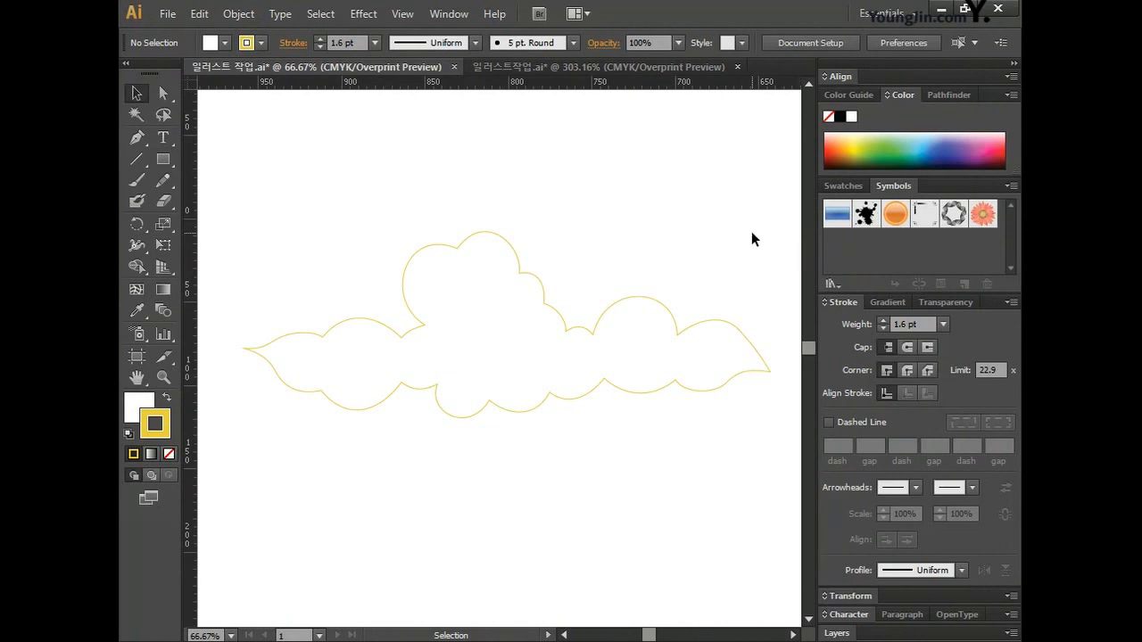
- Set the cloud outline's stroke color to C 70, M 45, Y 30, K 0
left_click(434, 249)
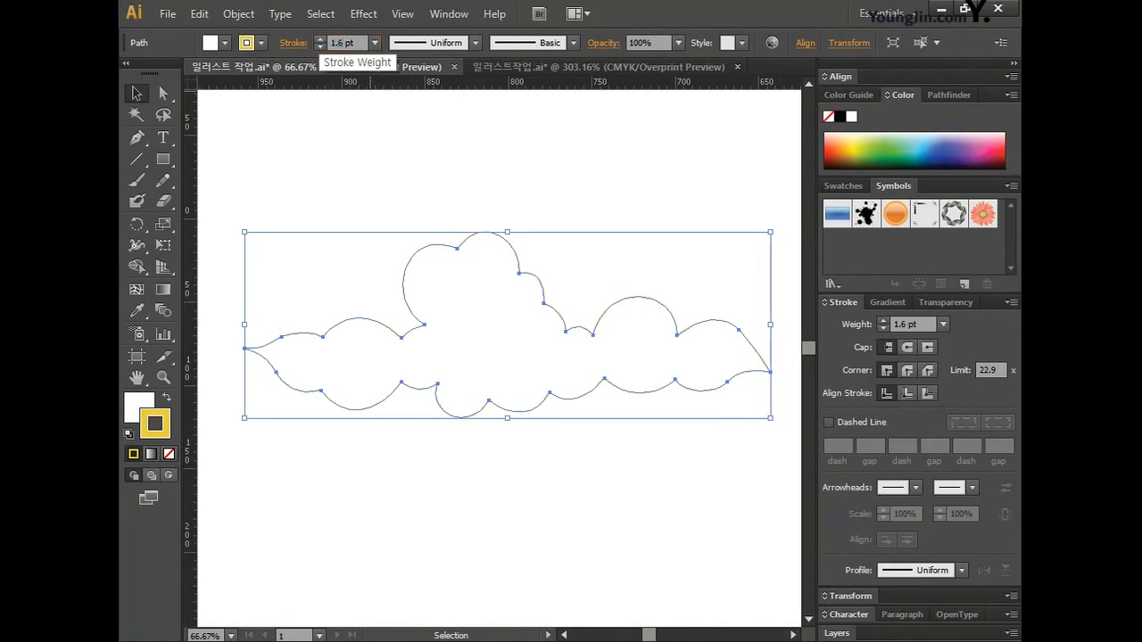
left_click(135, 410)
double_click(155, 421)
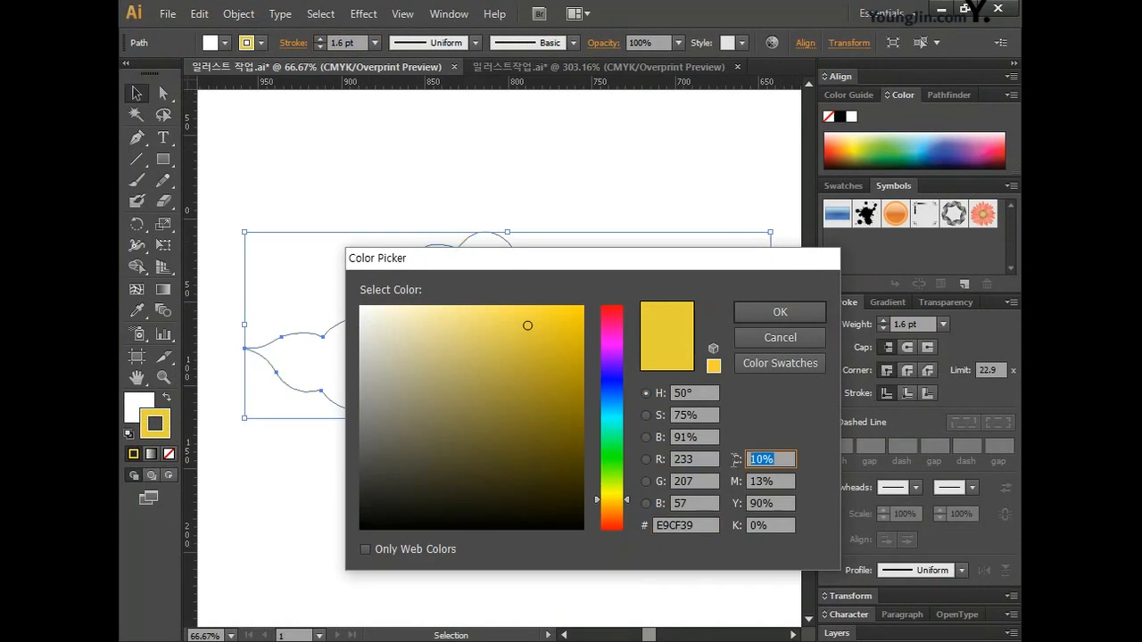
type("70")
key("Tab")
type("45")
key("Tab")
type("20")
key("Tab")
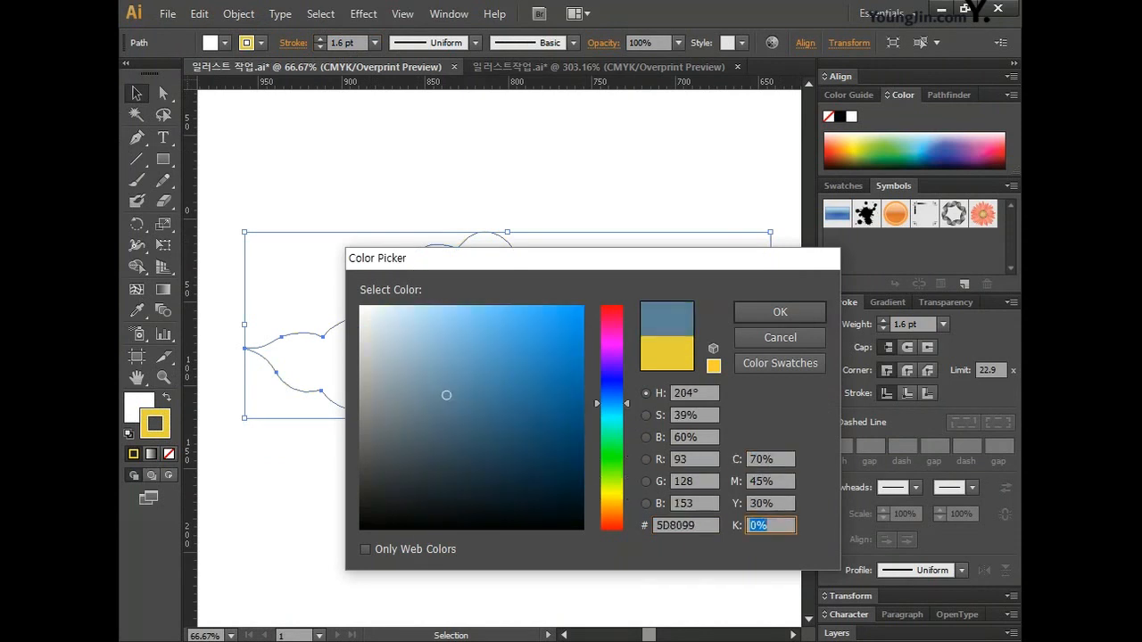
key("Return")
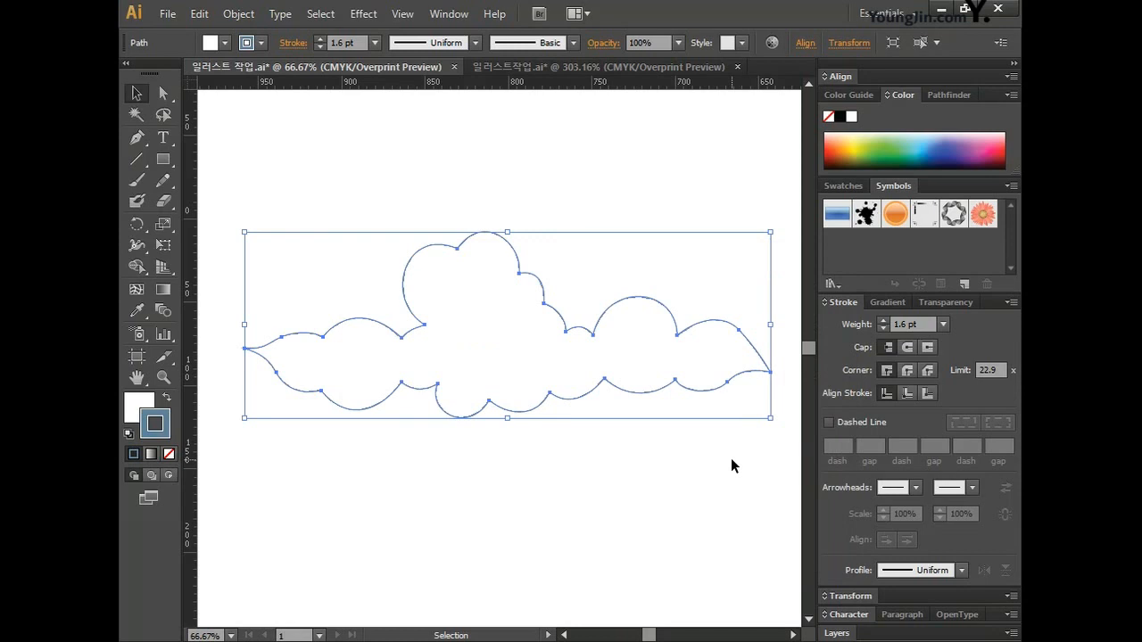
left_click(732, 459)
- Draw an inward spiral of straight Pen segments inside the cloud, starting at the notch above its left lobes
left_click(164, 376)
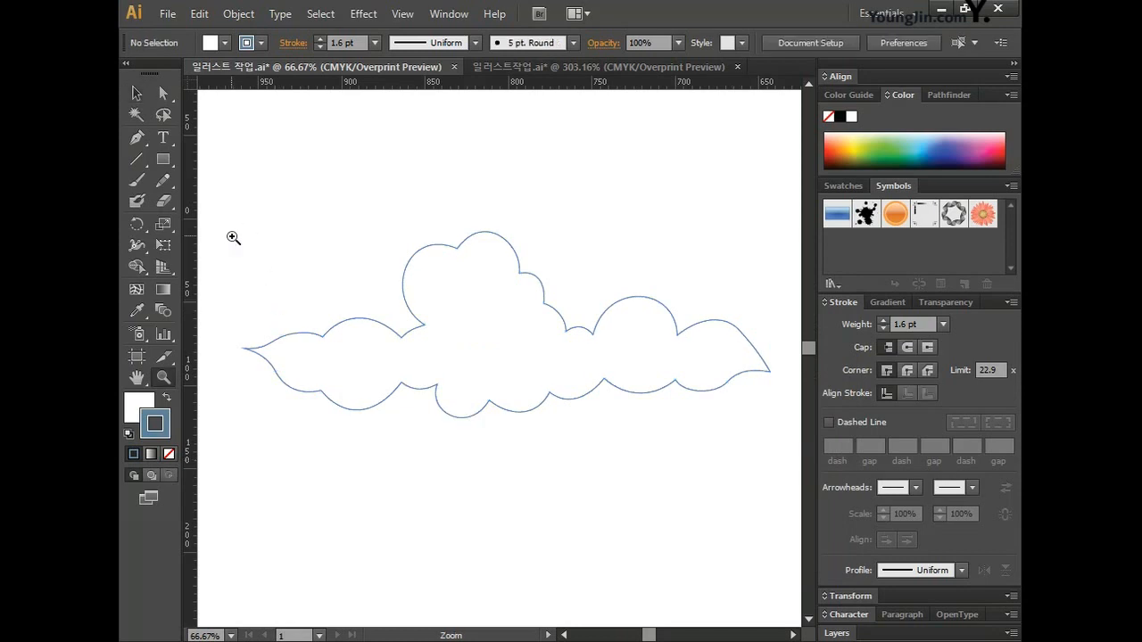
left_click_drag(231, 236, 476, 462)
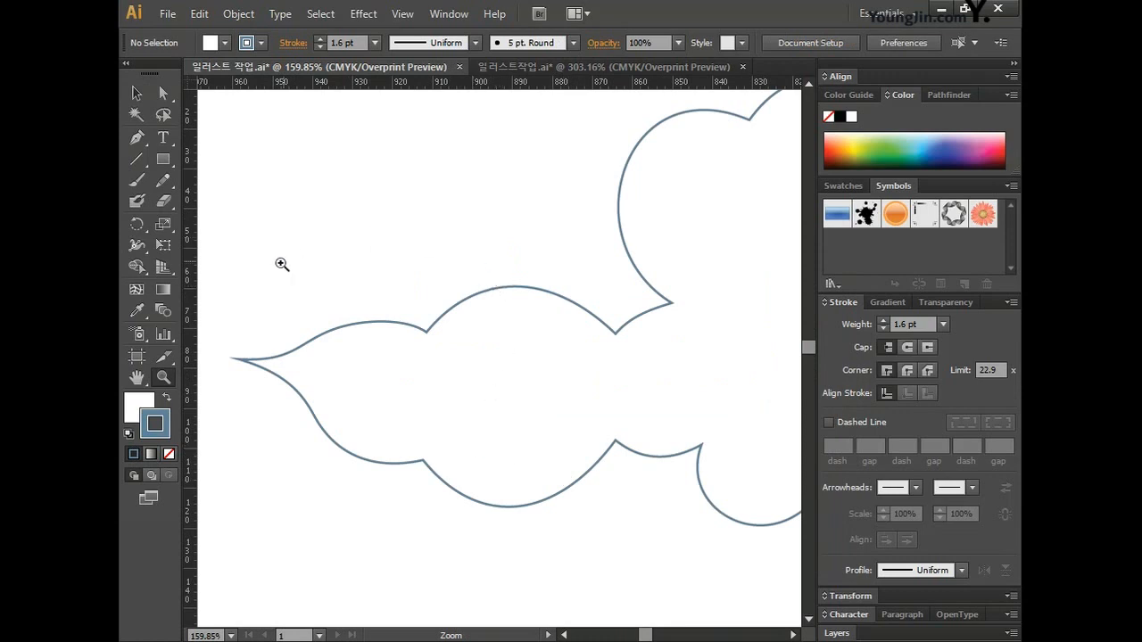
left_click(137, 138)
left_click(426, 332)
left_click(411, 387)
left_click(473, 428)
left_click(540, 386)
left_click(506, 341)
left_click(468, 360)
- Bend the spiral's segments into smooth curves and adjust its anchors to form an even curl
left_click_drag(410, 388, 414, 408)
left_click_drag(473, 428, 492, 428)
left_click_drag(541, 386, 542, 363)
left_click_drag(506, 341, 485, 333)
left_click_drag(410, 387, 417, 385)
left_click_drag(541, 386, 528, 386)
left_click_drag(468, 361, 464, 369)
left_click_drag(506, 341, 503, 346)
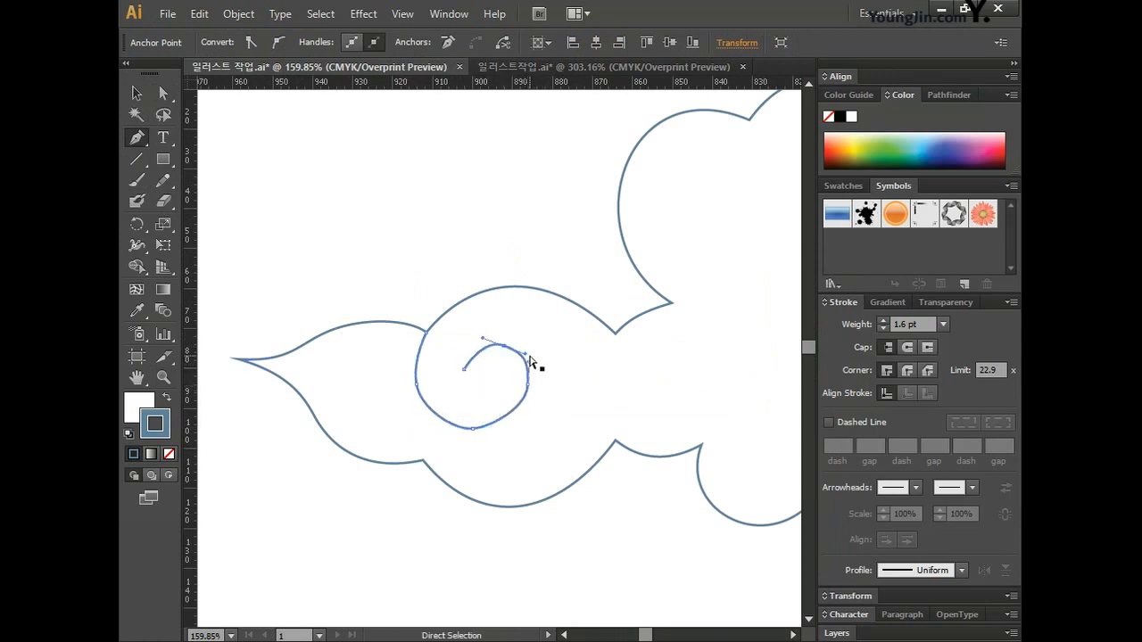
- Set the spiral's stroke weight to 1 pt with a round cap
left_click(137, 93)
left_click(571, 403)
left_click(528, 376)
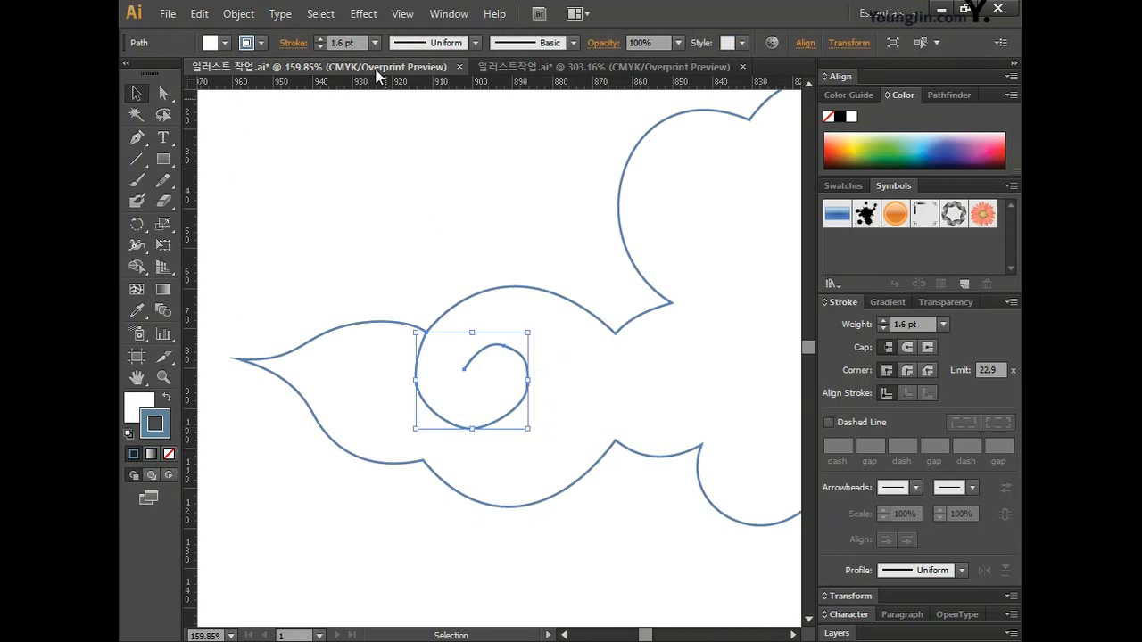
left_click(320, 46)
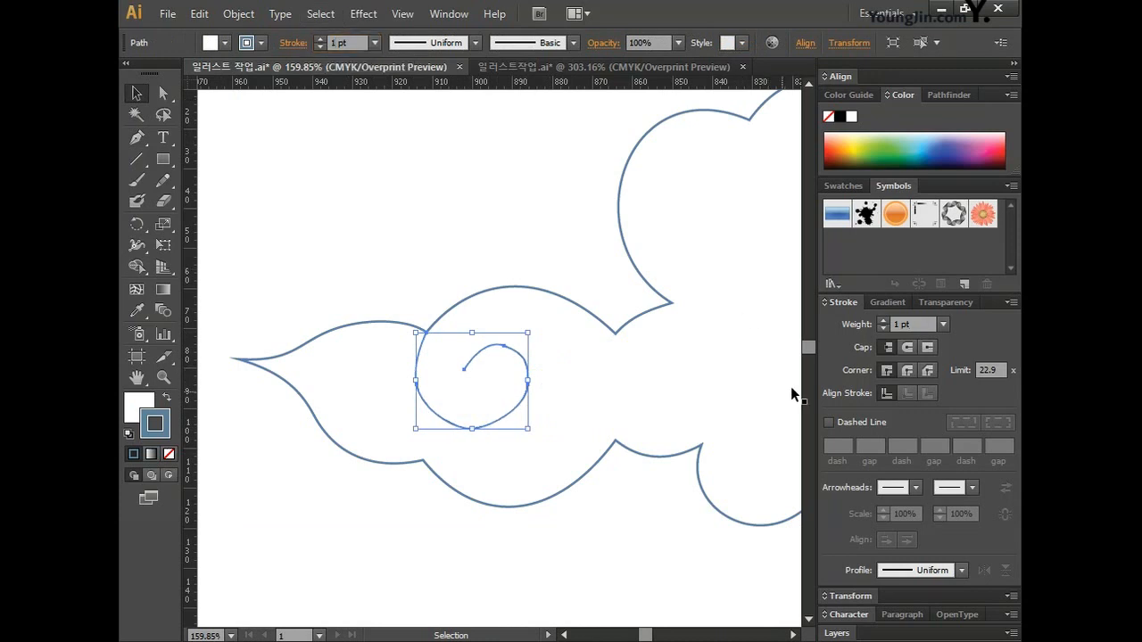
left_click(910, 346)
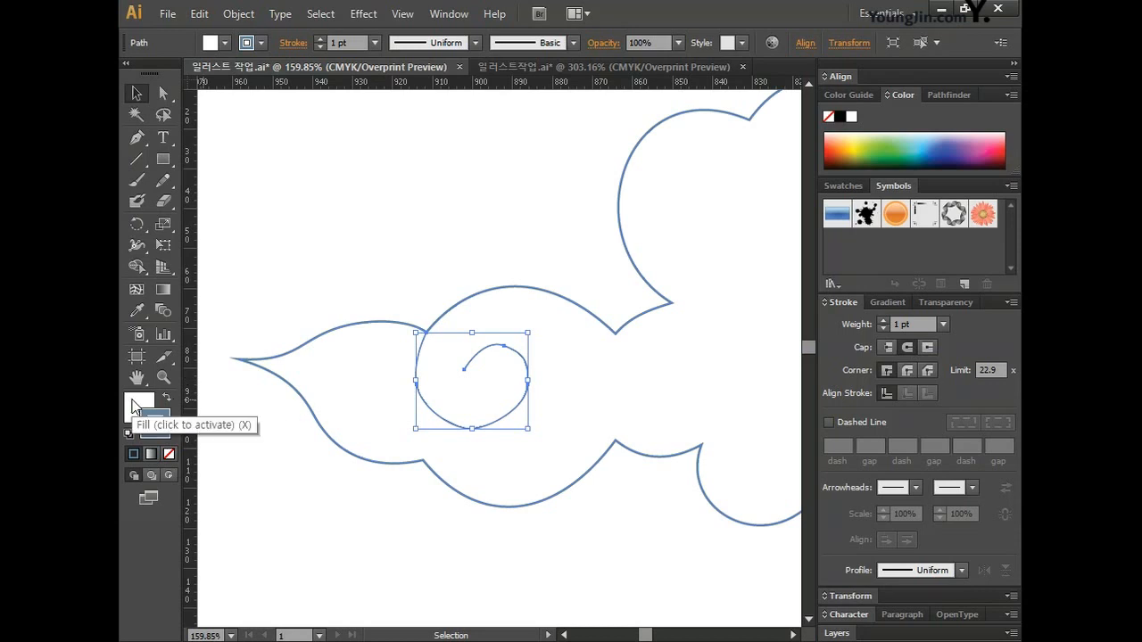
left_click(155, 426)
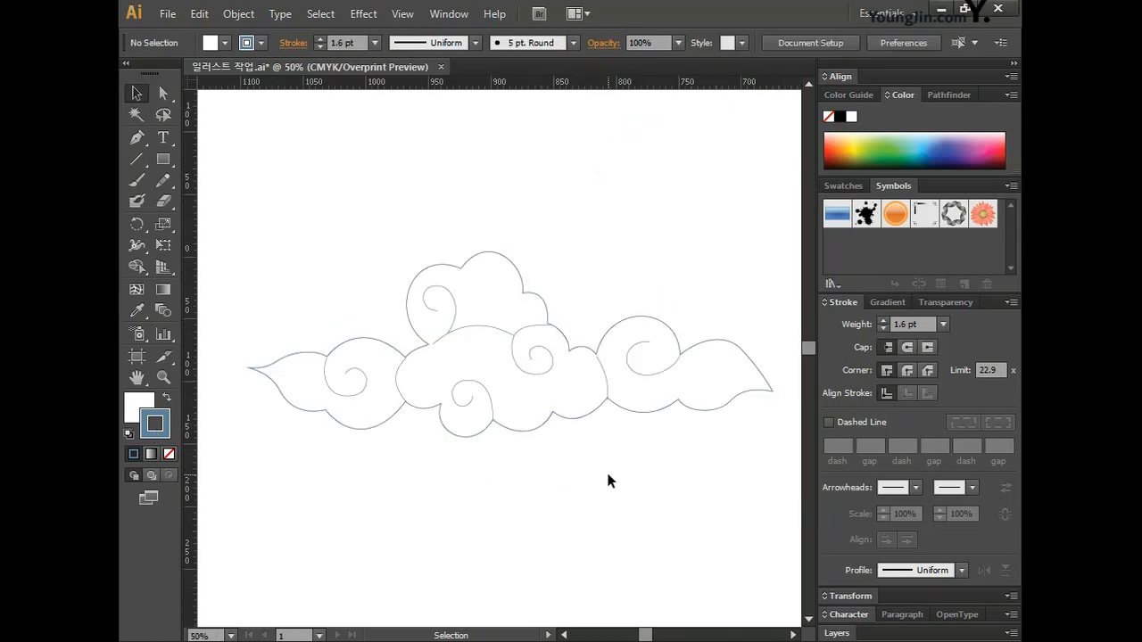
- Group the cloud outline with all its inner curls and curves
left_click_drag(264, 194, 773, 500)
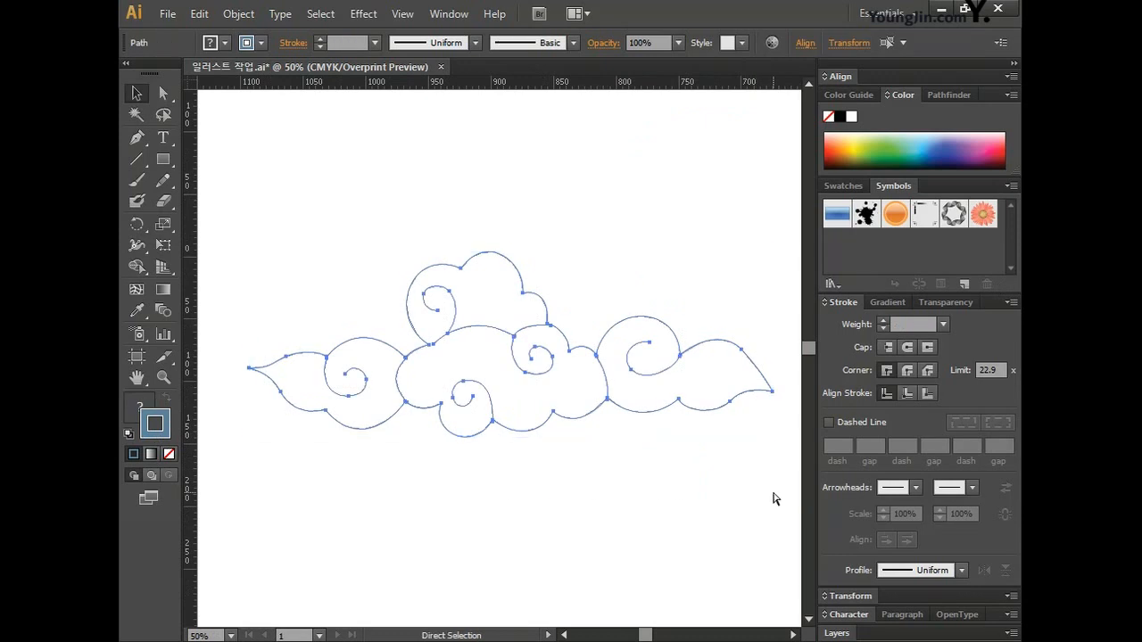
key("ctrl+g")
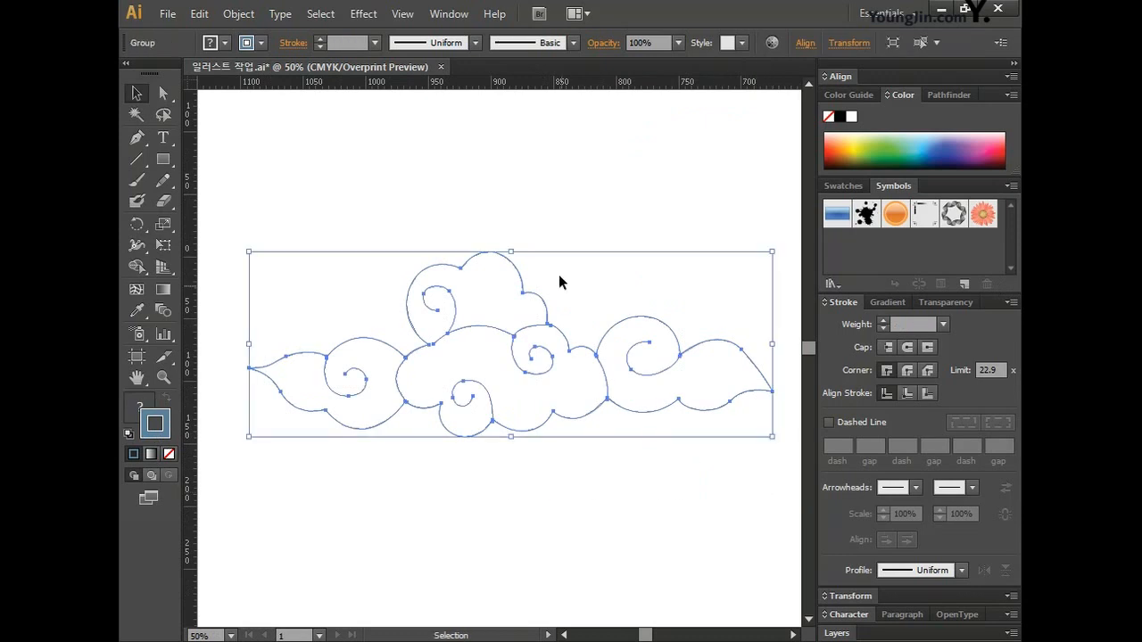
left_click(568, 194)
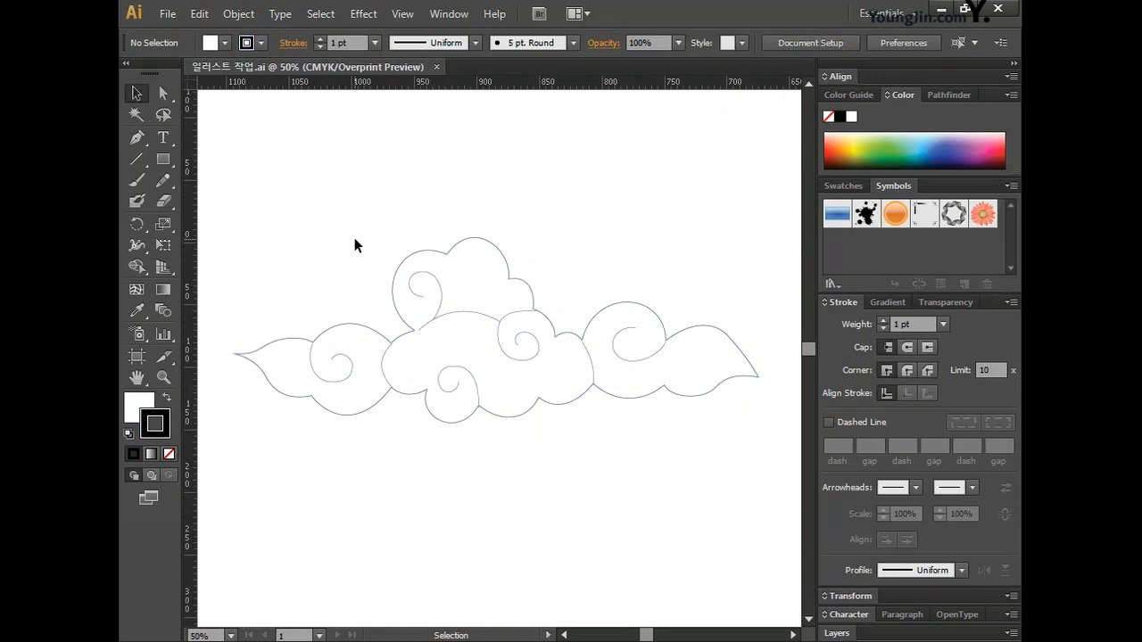
- Start outlining a large branch with the Pen tool on the blank area to the left of the cloud
left_click(137, 377)
left_click_drag(289, 330, 620, 319)
left_click(136, 137)
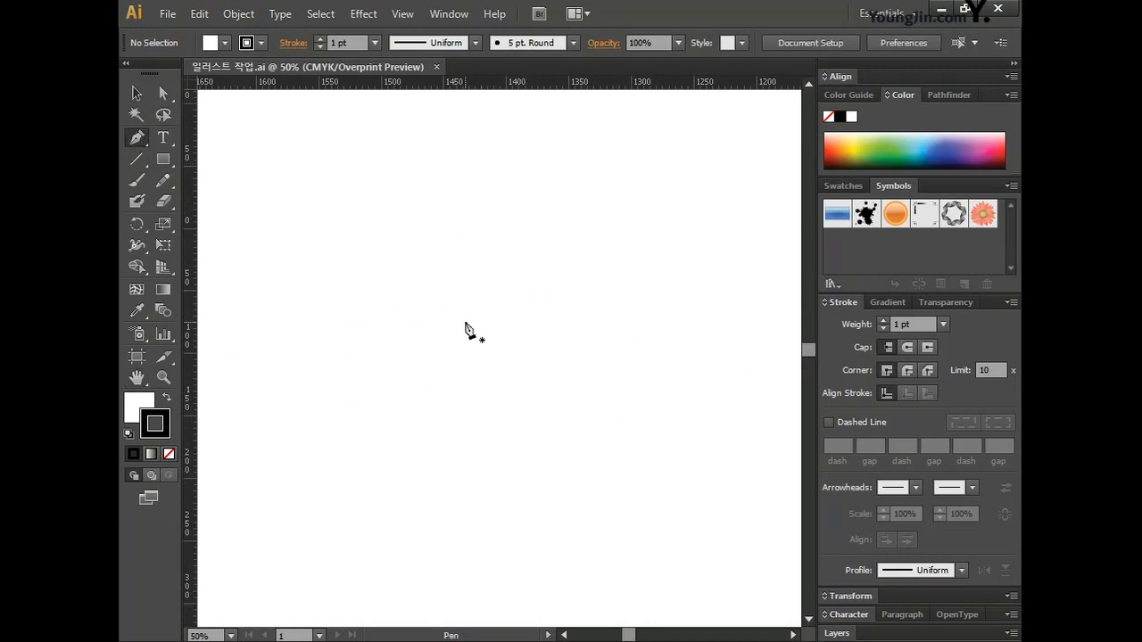
left_click(448, 316)
left_click(392, 265)
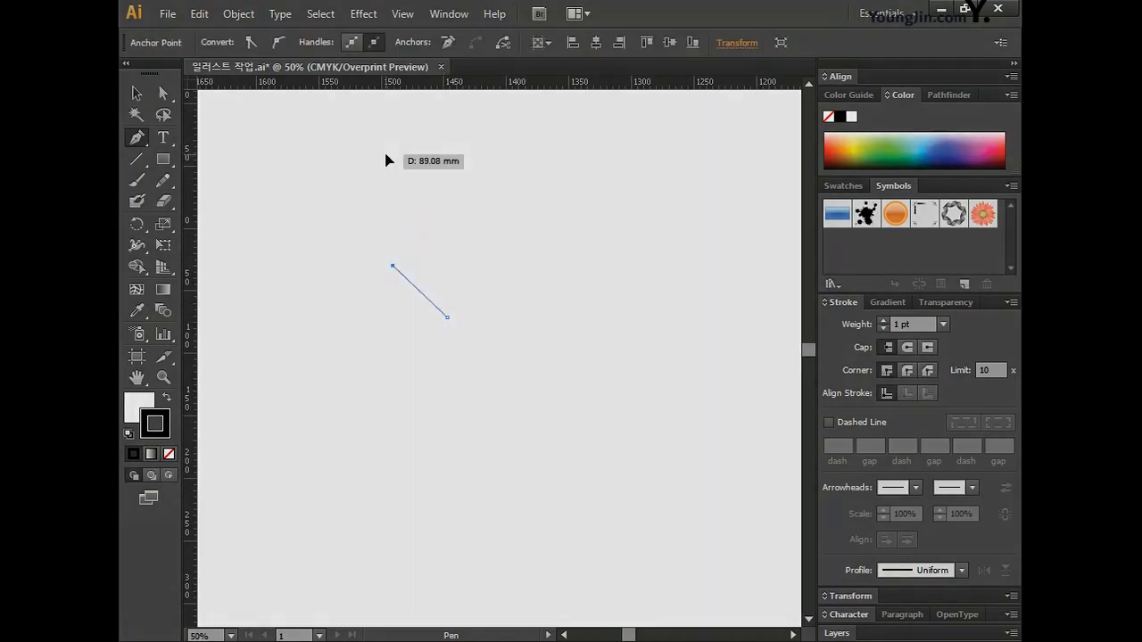
left_click(385, 154)
left_click(374, 149)
left_click(373, 270)
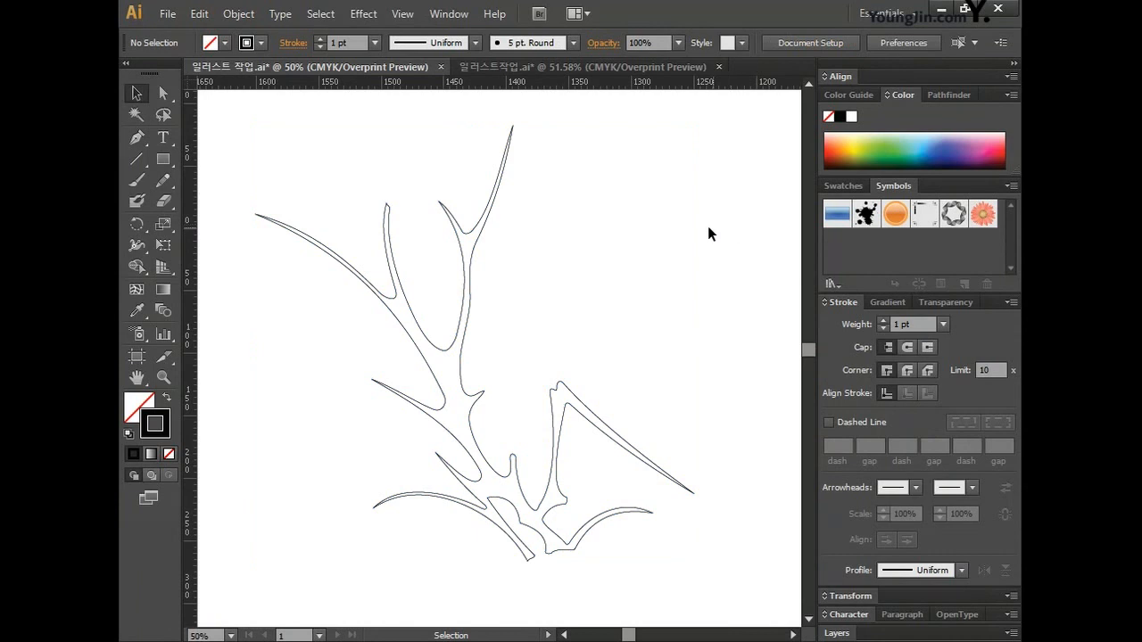
- Fill the large branch with C 58, M 62, Y 48, K 0 and remove its stroke
key("ctrl+a")
double_click(152, 408)
left_click(683, 339)
type("58")
key("Tab")
type("62")
key("Tab")
type("48")
key("Tab")
type("0")
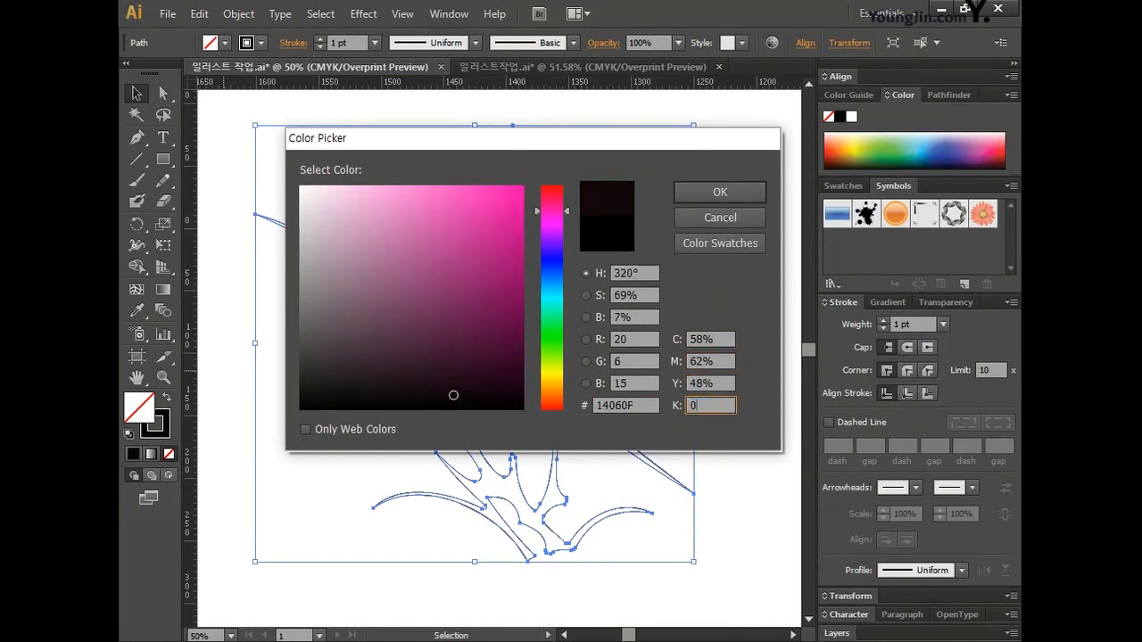
left_click(720, 192)
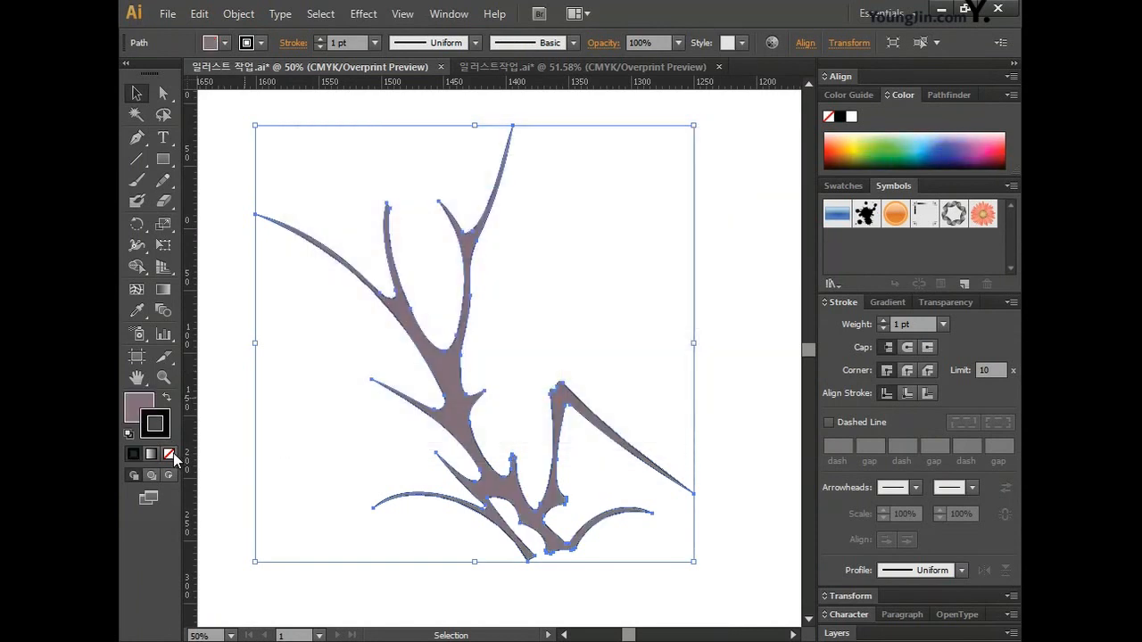
left_click(169, 455)
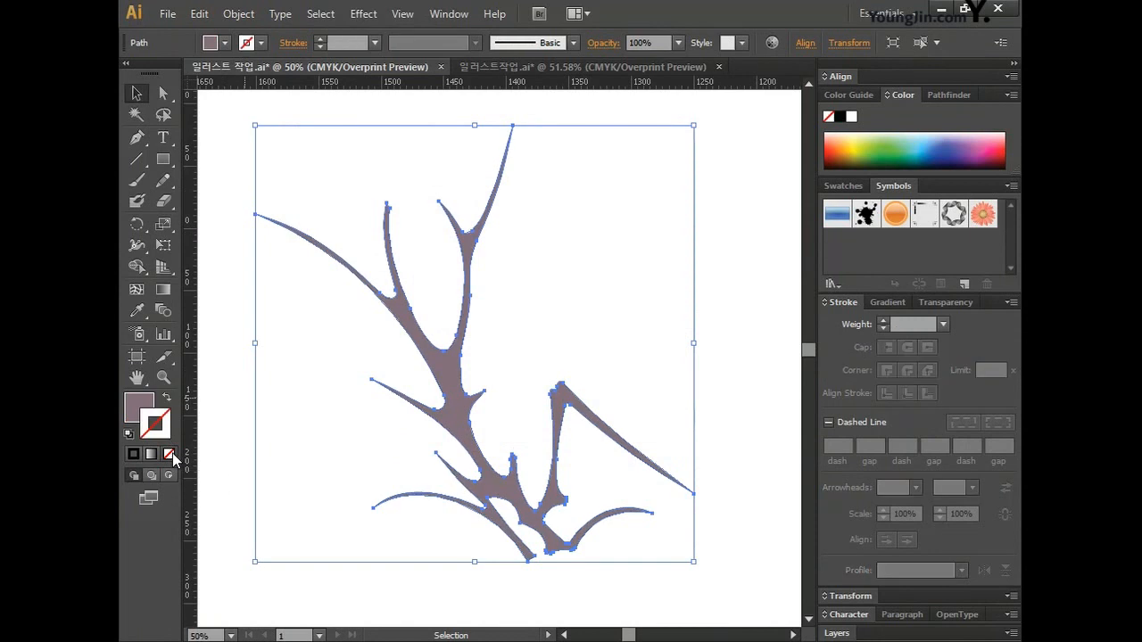
left_click(734, 279)
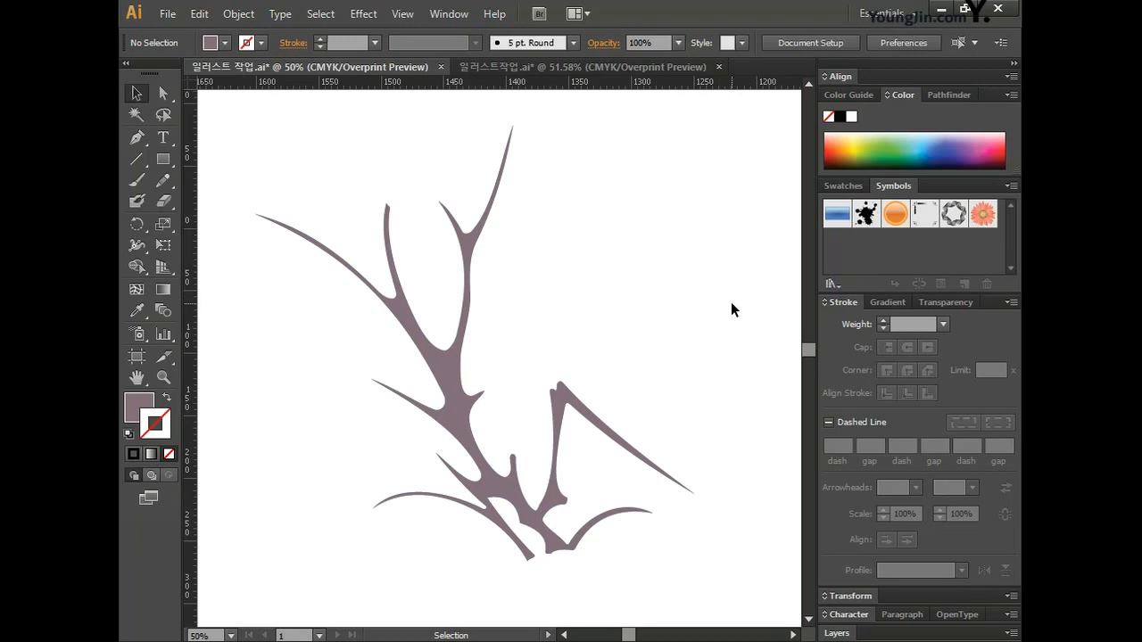
- Outline a smaller branch with forking twigs beside the large branch using the Pen tool
key("h")
left_click_drag(301, 177, 656, 444)
left_click(330, 329)
left_click(314, 283)
left_click(276, 255)
left_click(314, 269)
left_click(329, 326)
left_click(336, 324)
left_click(351, 278)
left_click(345, 225)
left_click(392, 225)
left_click(411, 212)
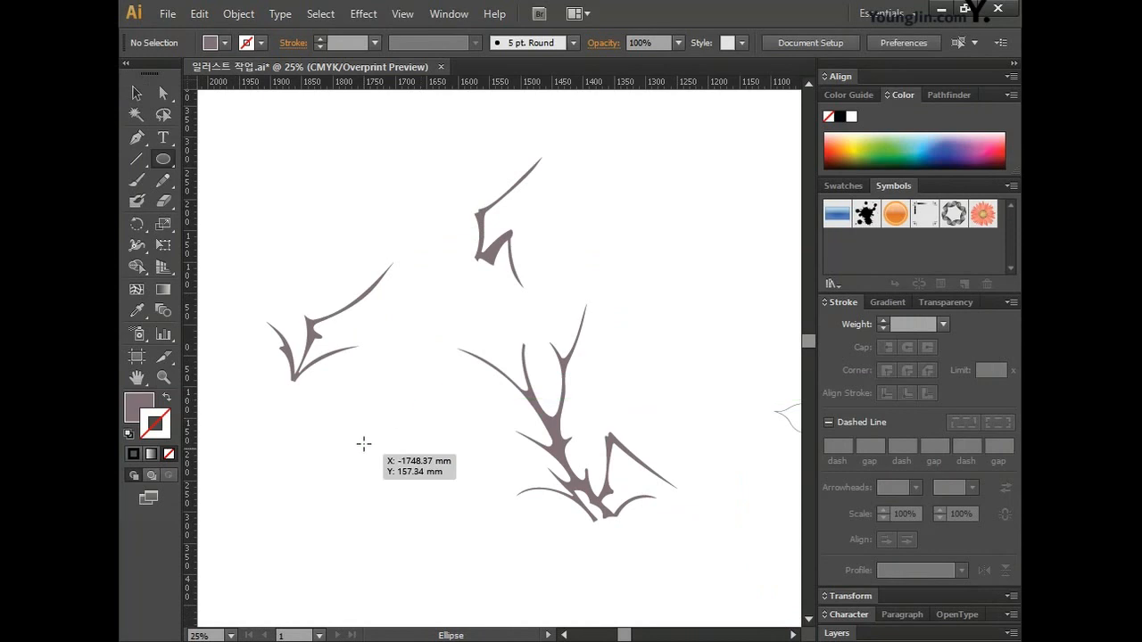
- Draw a circular bud and place a pair of them on the upper twig of the left small branch
left_click_drag(310, 186, 373, 237)
left_click(163, 377)
left_click(137, 93)
left_click(413, 374)
left_click_drag(318, 206, 338, 304)
left_click_drag(359, 223, 358, 325)
left_click(341, 290)
- Add a smaller circular bud beside the lower twig of the left small branch
key("l")
mouse_move(328, 387)
left_mouse_down()
mouse_move(354, 413)
mouse_move(342, 376)
left_mouse_up()
key("ctrl+z")
key("v")
left_click(453, 371)
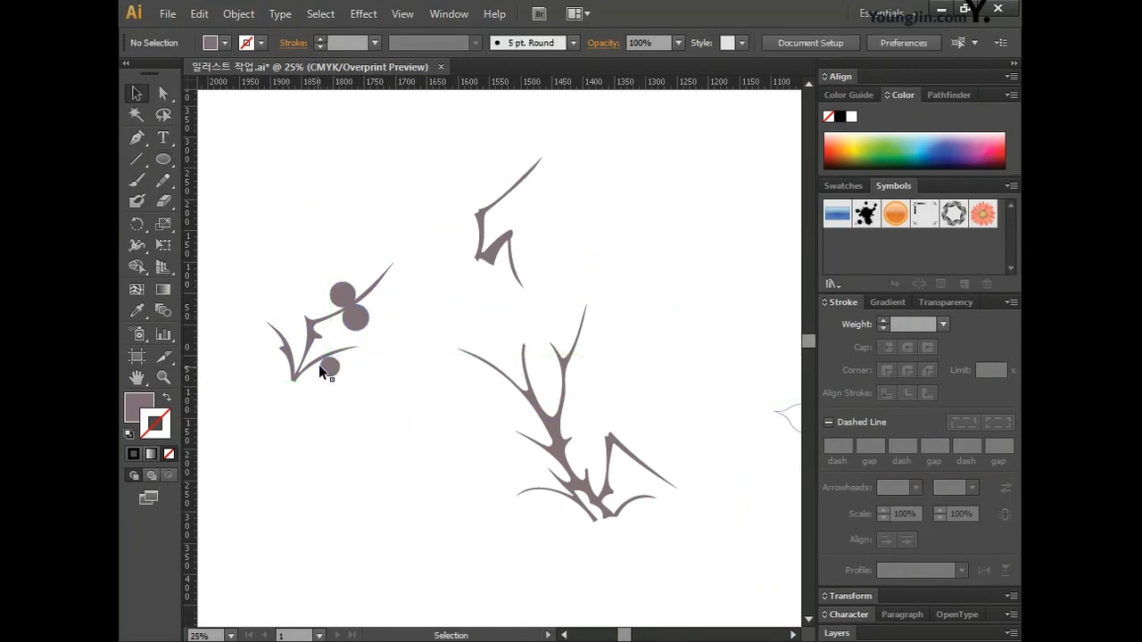
- Copy the bud pair onto the top small branch and the small bud onto the large branch's right twig
left_click(346, 297)
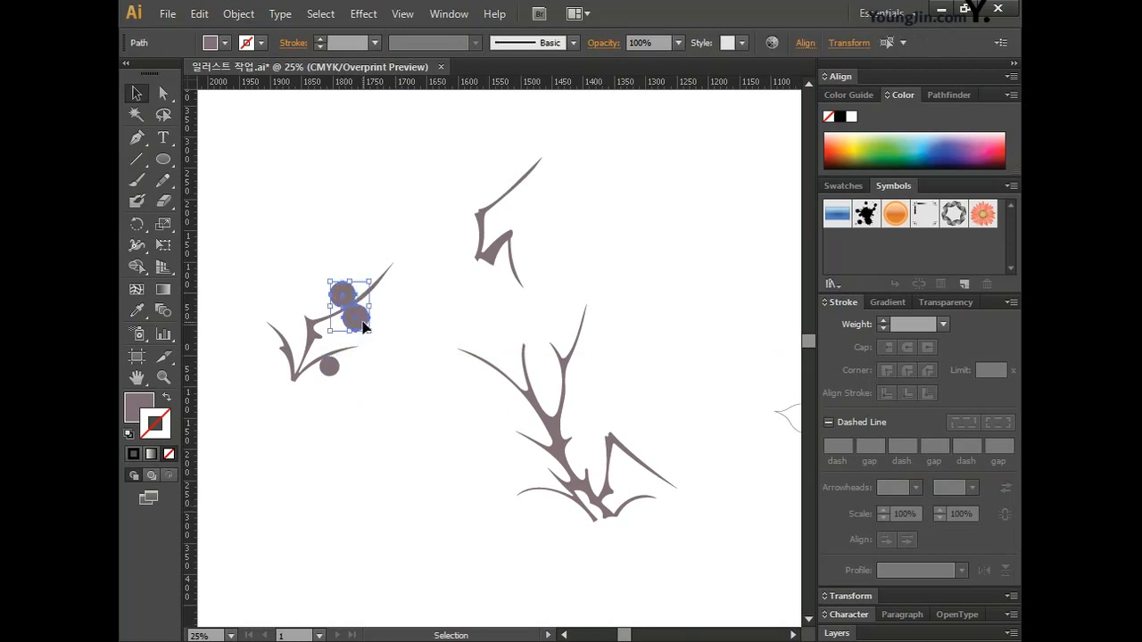
left_click(361, 320, "shift")
left_click_drag(362, 321, 527, 199)
left_click_drag(331, 372, 639, 473)
- Undo moving the original bud pair and place a rotated copy at the large branch's upper-left tip
left_click_drag(376, 304, 495, 362)
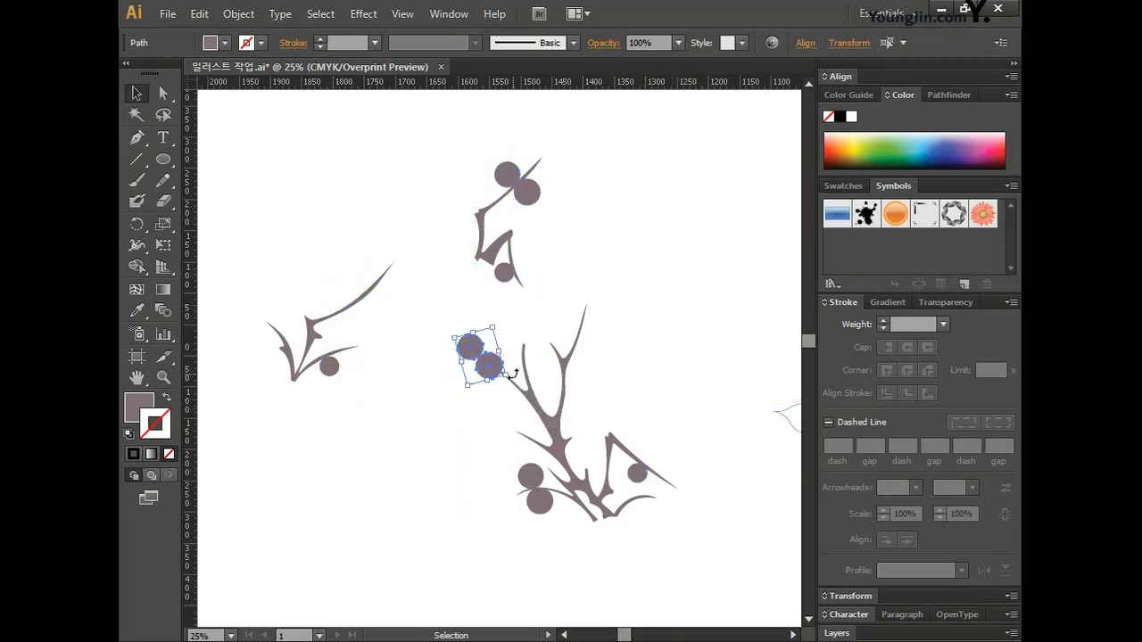
key("ctrl+z")
left_click(372, 304)
left_click_drag(375, 303, 410, 373)
left_click(482, 377)
- Copy the small bud onto the two upper middle twigs of the large branch
left_click(335, 364)
key("ctrl+z")
left_click_drag(331, 364, 554, 373)
left_click(373, 311)
left_click_drag(330, 368, 583, 342)
left_click(635, 340)
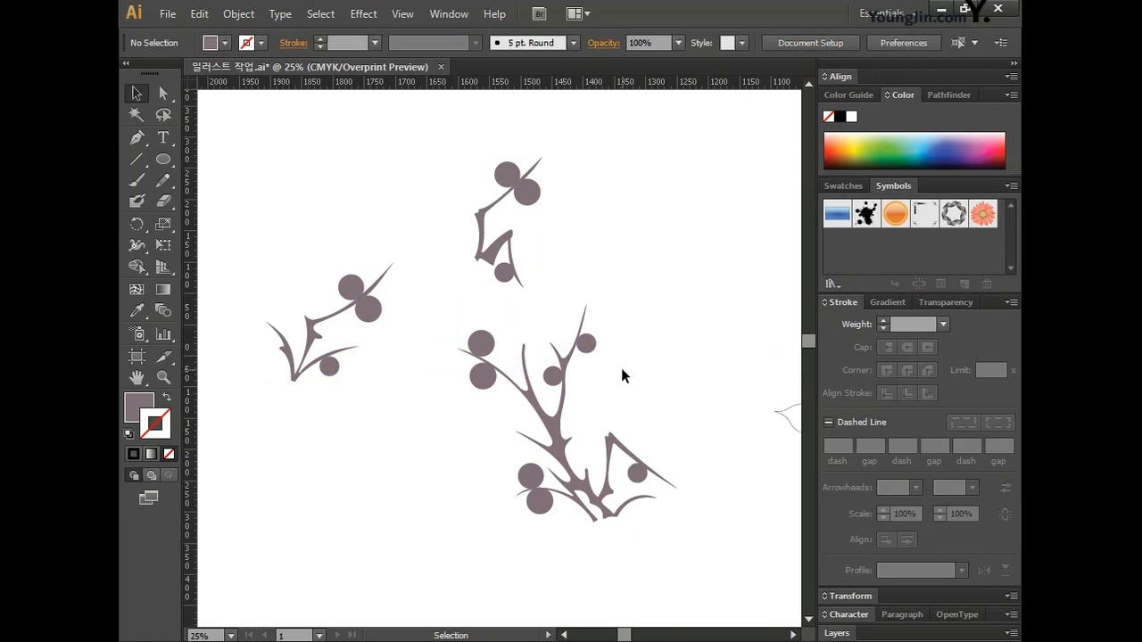
- Draw a new large circle with the Ellipse tool on the blank area below the left small branch
left_click(162, 159)
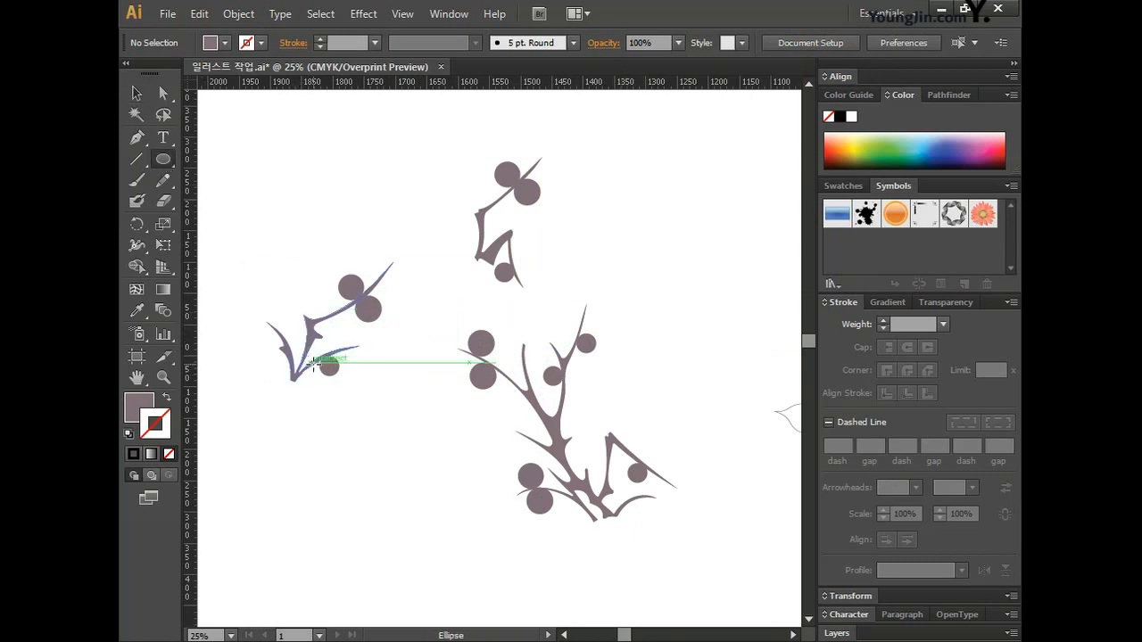
left_click(136, 378)
left_click_drag(407, 447, 612, 328)
left_click(163, 159)
key("ctrl+plus")
key("ctrl+plus")
key("ctrl+plus")
key("space")
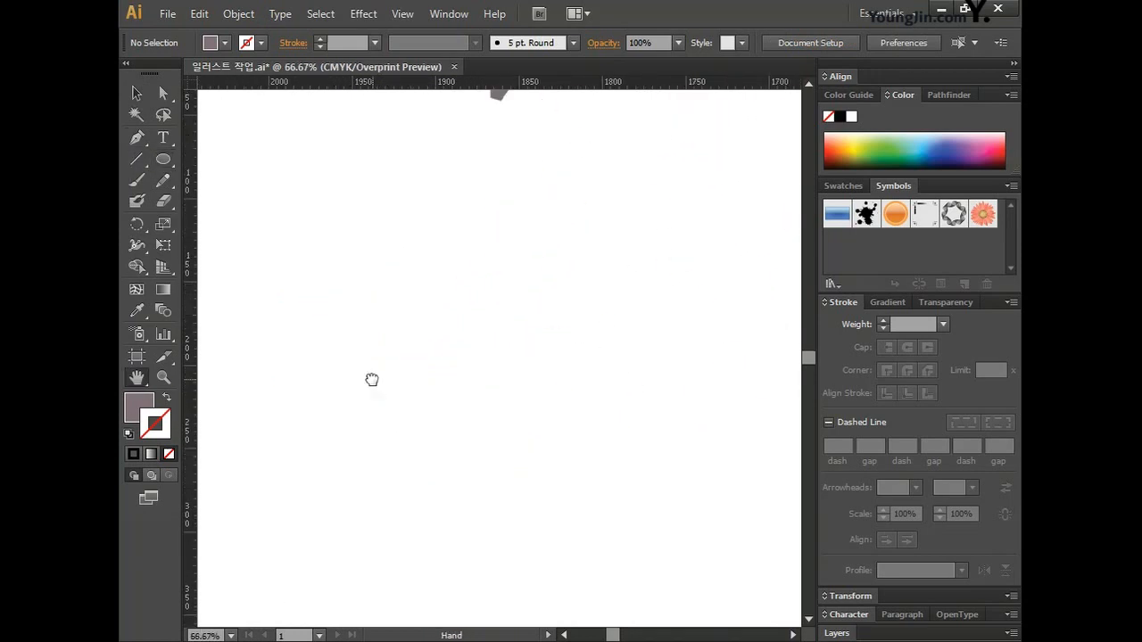
left_click_drag(358, 212, 473, 355)
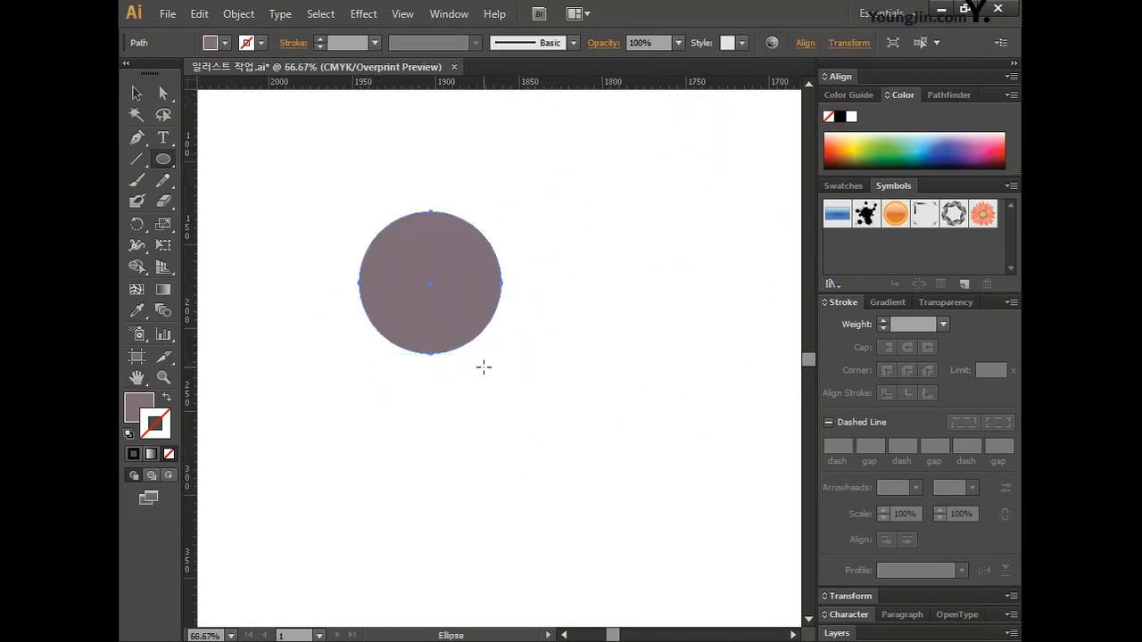
- Create a copy of the mauve circle rotated 72° about a point just below it
key("ctrl+minus")
key("space")
left_click_drag(798, 453, 785, 388)
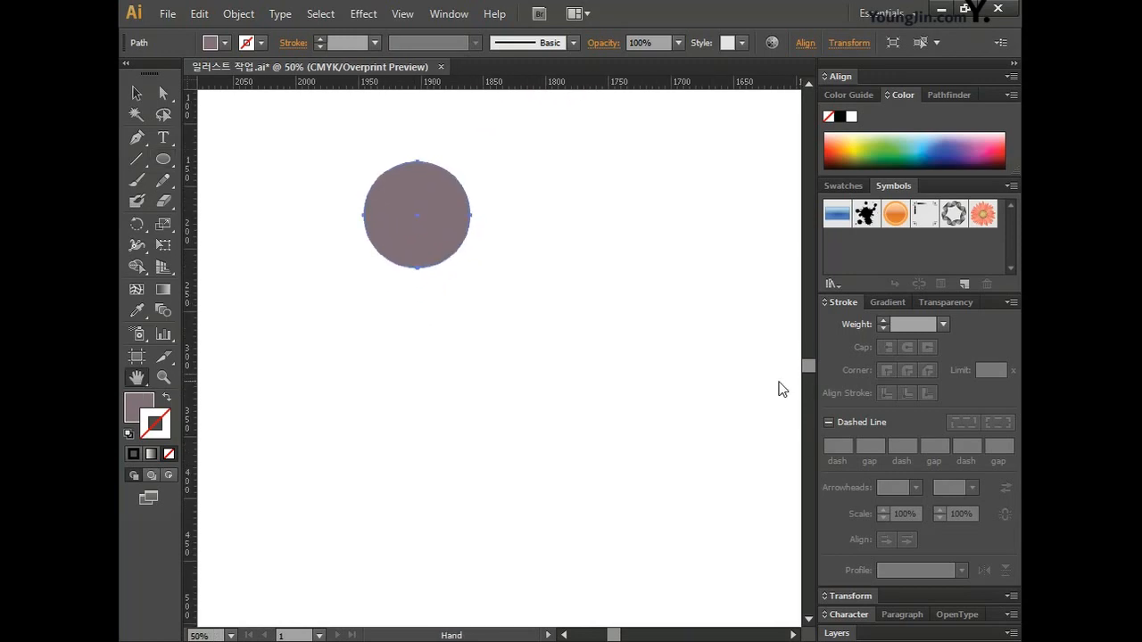
key("v")
left_click(137, 228)
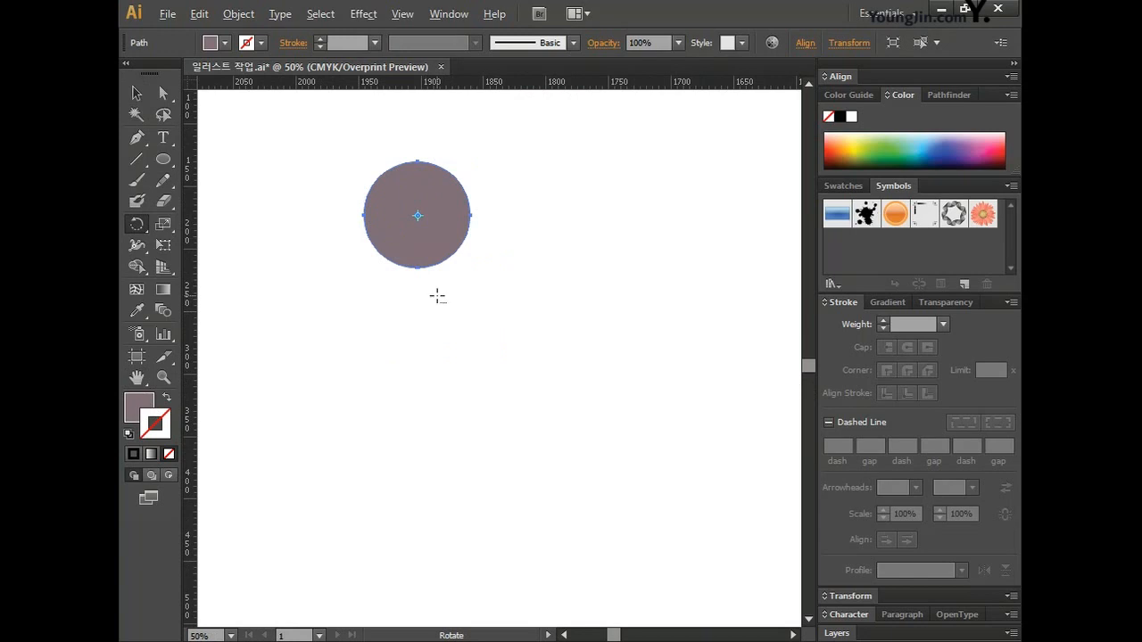
left_click(426, 296, "alt")
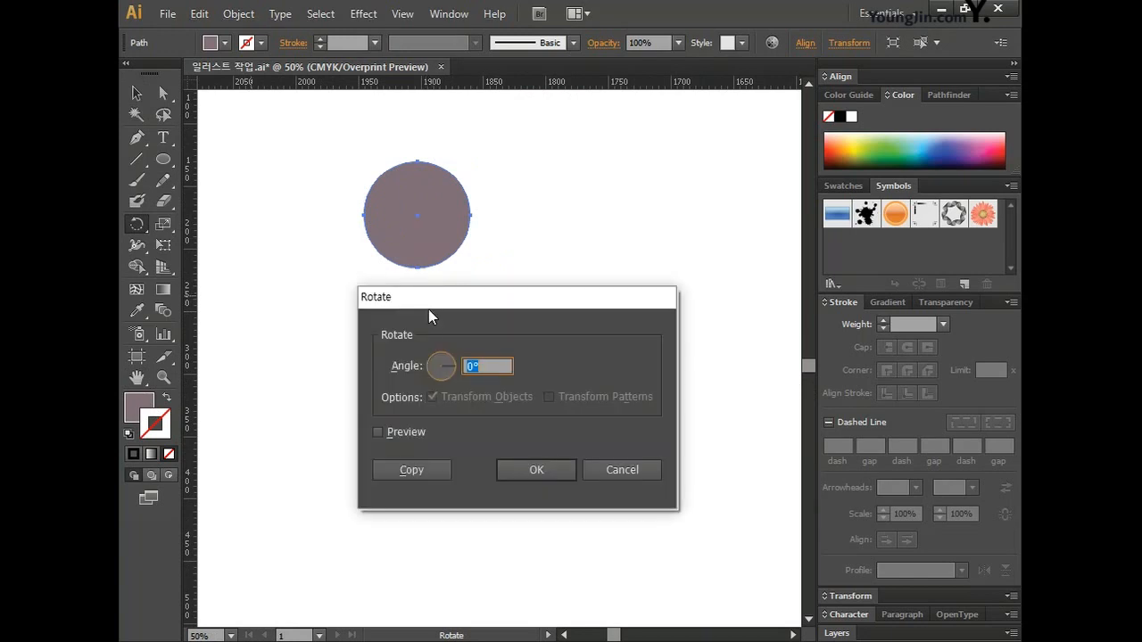
type("72")
left_click(411, 470)
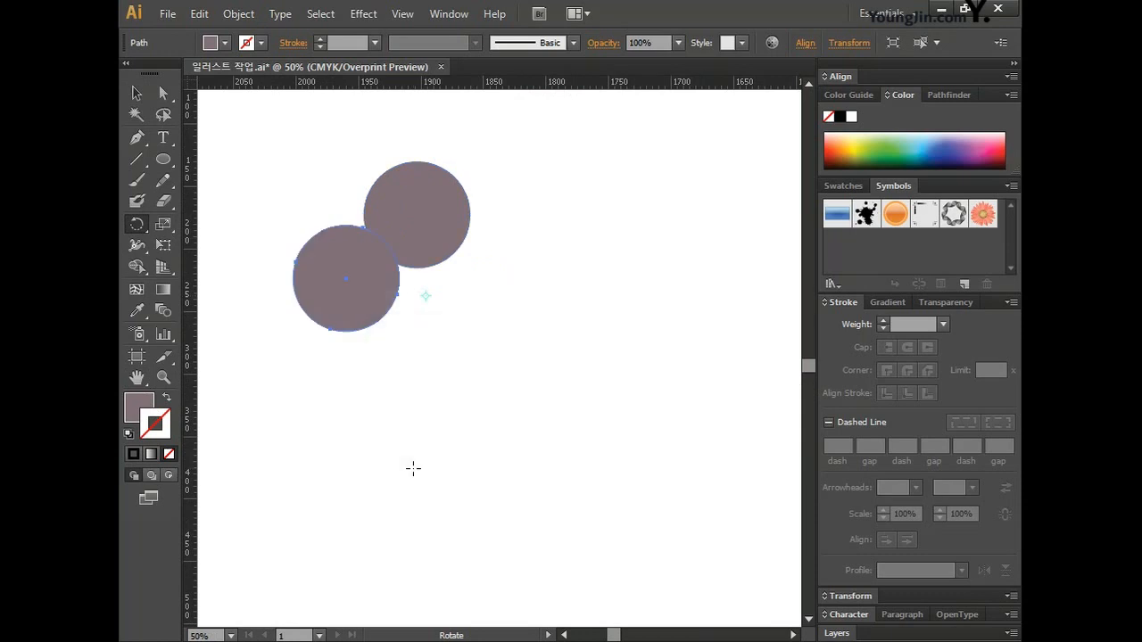
- Repeat the rotated copy around the same point until five circles form a ring of petals
key("ctrl+d")
key("ctrl+d")
key("ctrl+d")
key("ctrl+d")
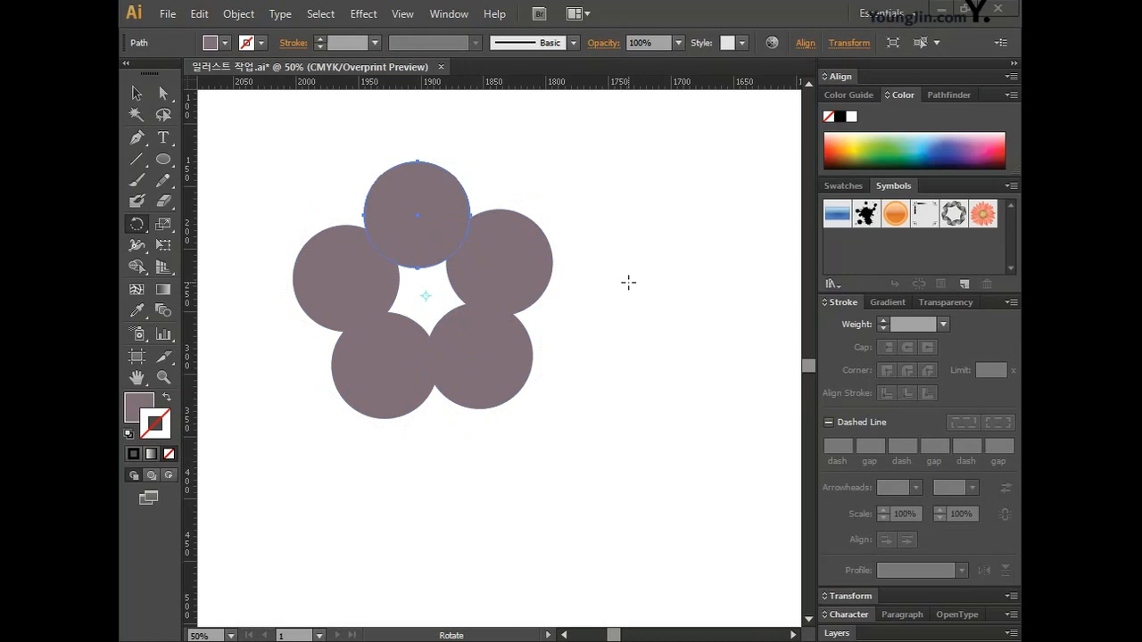
- Unite the five petal circles into a single flower shape with Pathfinder
key("v")
left_click_drag(260, 140, 612, 455)
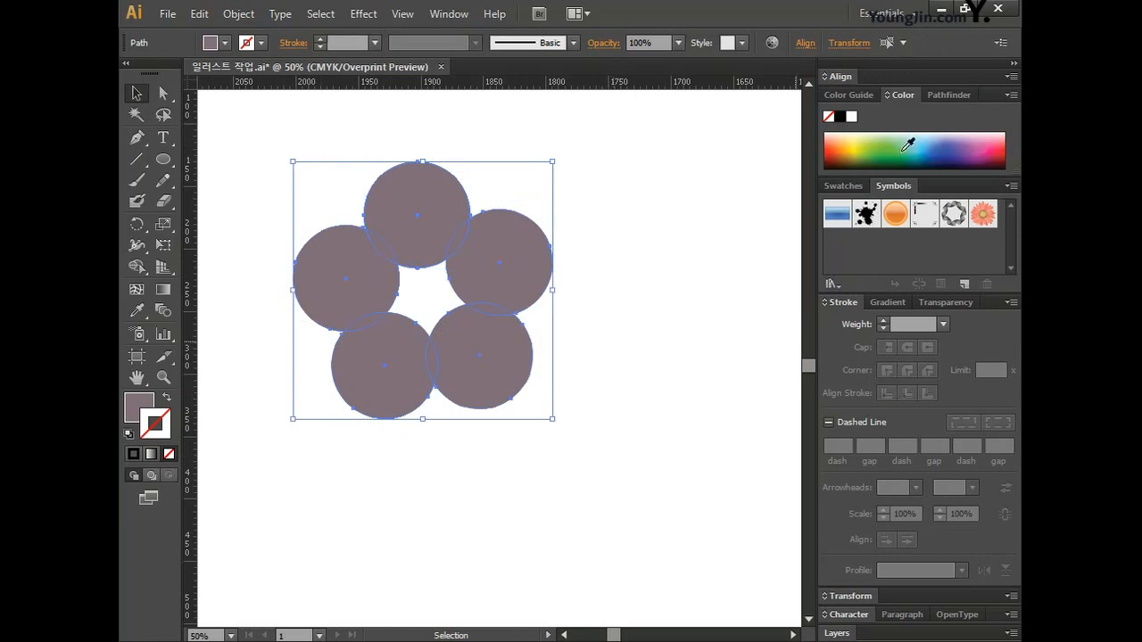
left_click(946, 96)
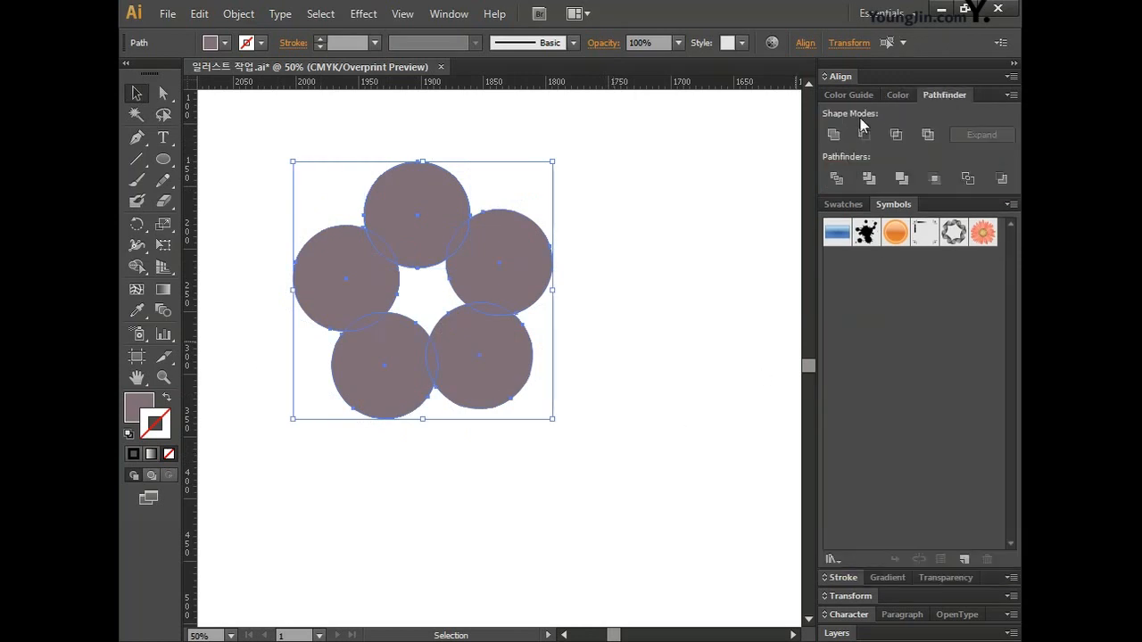
left_click(835, 134)
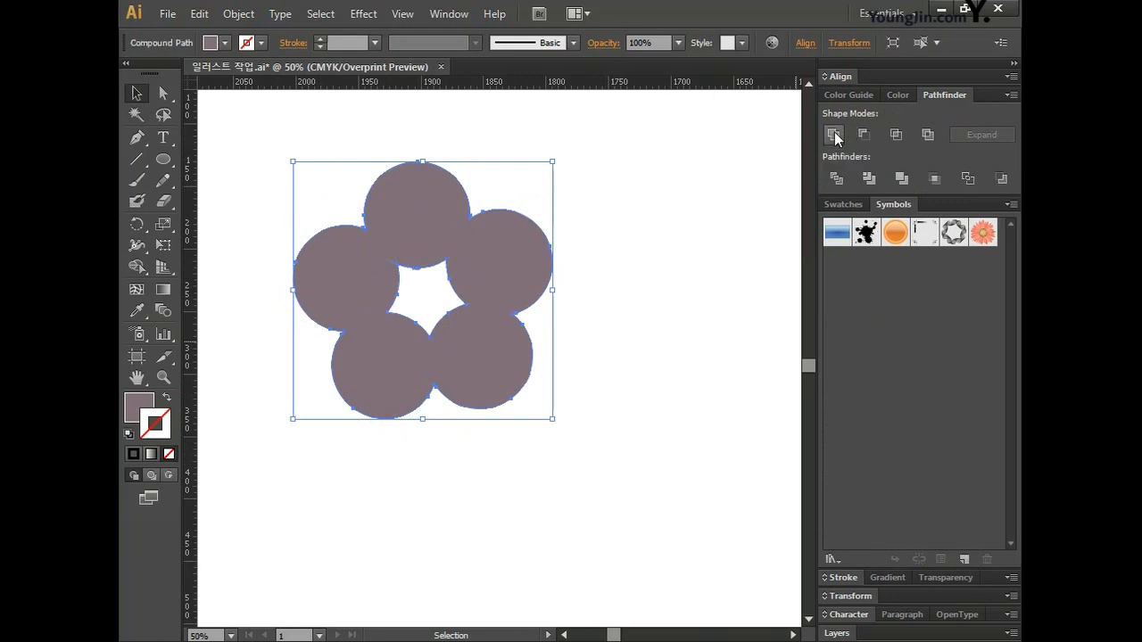
left_click(604, 281)
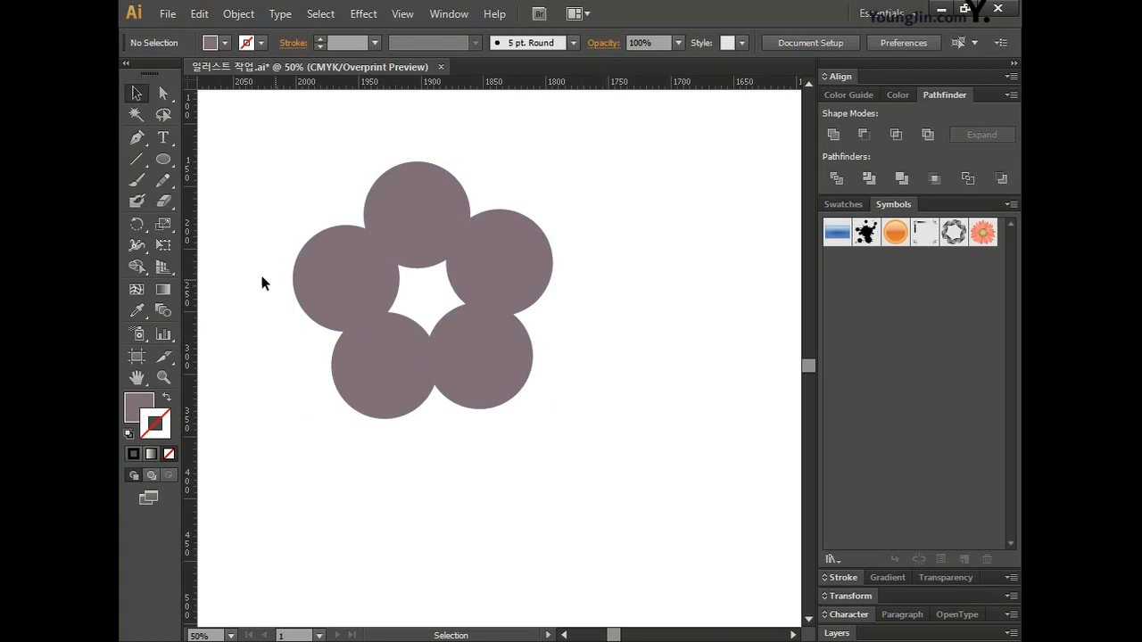
- Draw a circle over the flower's star-shaped opening and centre it on the flower
left_click(164, 159)
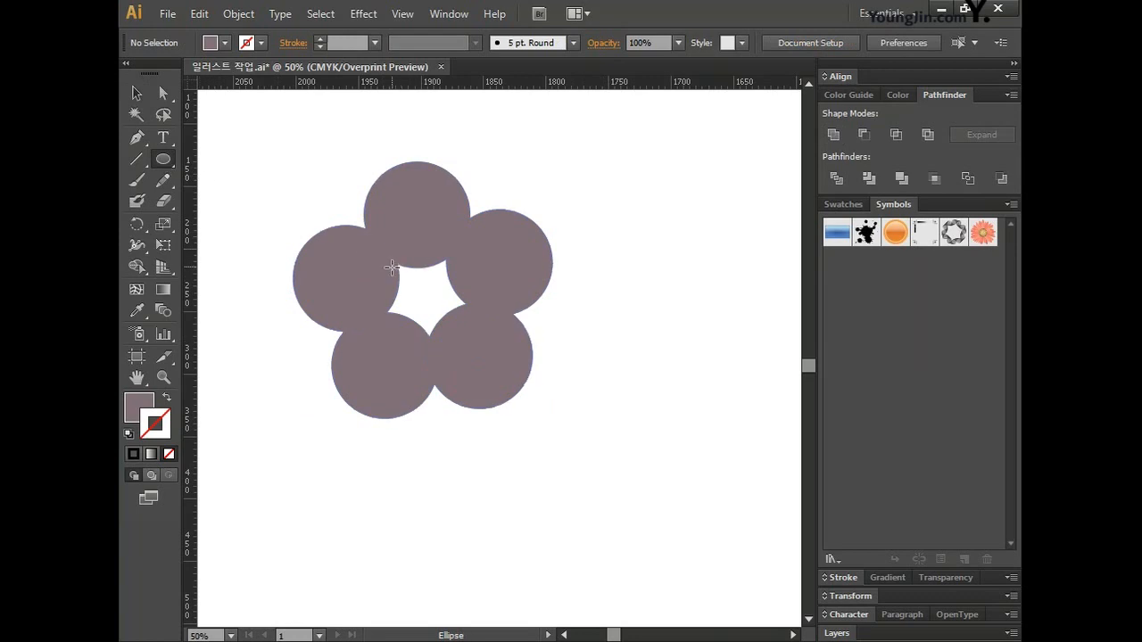
left_click_drag(385, 245, 478, 352)
left_click(136, 94)
mouse_move(467, 276)
left_mouse_down()
mouse_move(453, 270)
mouse_move(466, 247)
mouse_move(459, 266)
left_mouse_up()
- Fill the flower's centre circle with white, setting C, M, Y and K to 0%
left_click(138, 407)
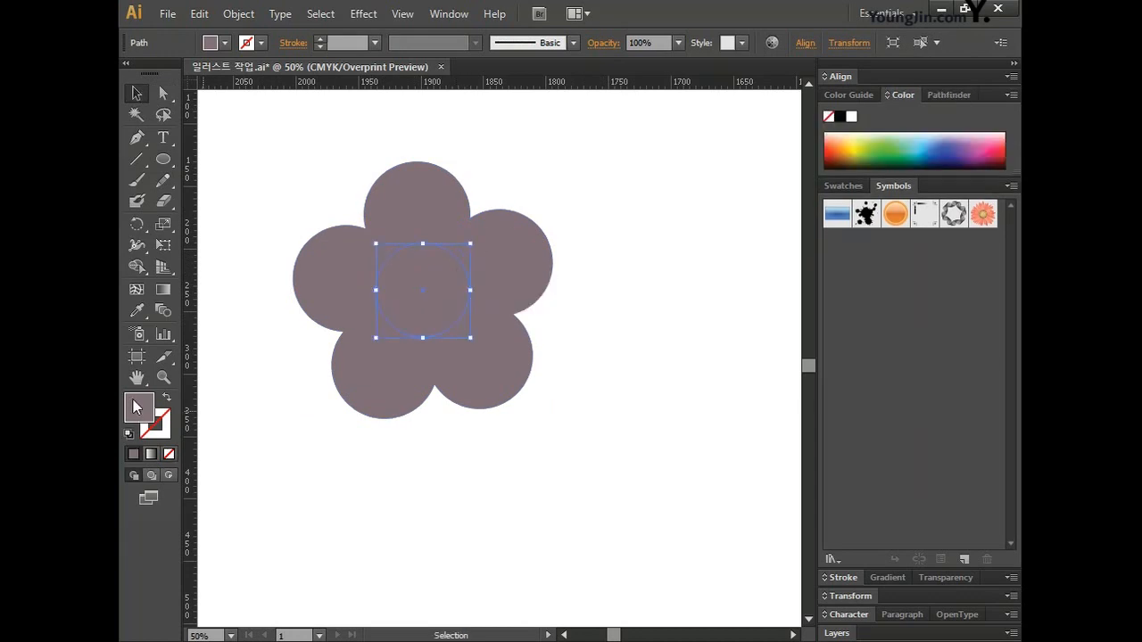
double_click(137, 407)
left_click(689, 341)
type("0")
key("Tab")
type("0")
key("Tab")
type("0")
key("Tab")
type("0")
left_click(710, 191)
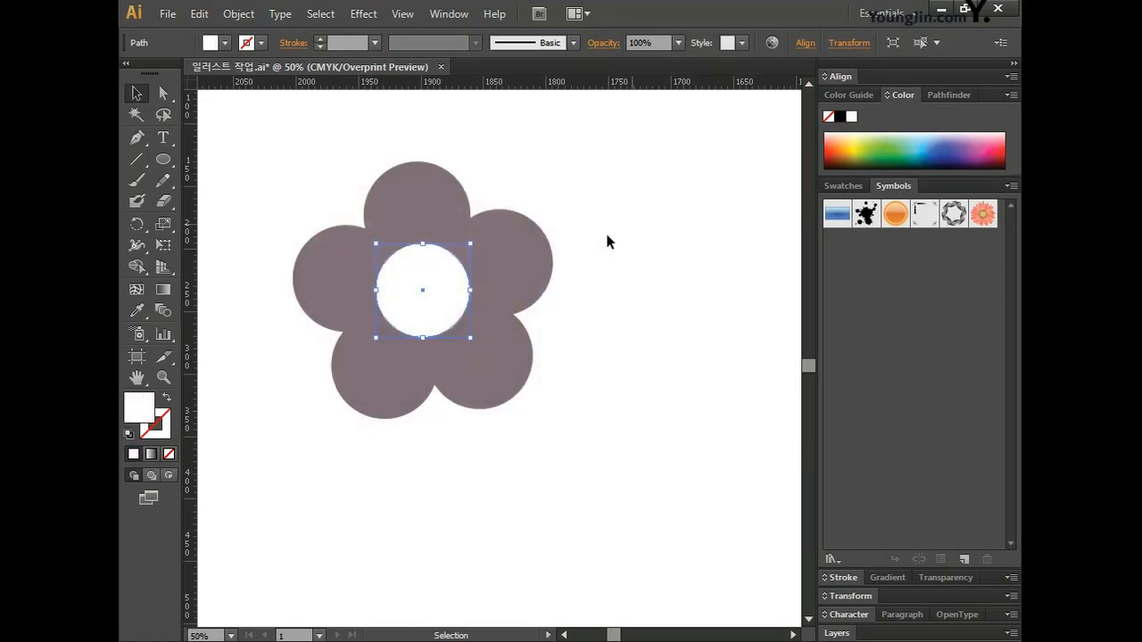
left_click(164, 432)
left_click(305, 140)
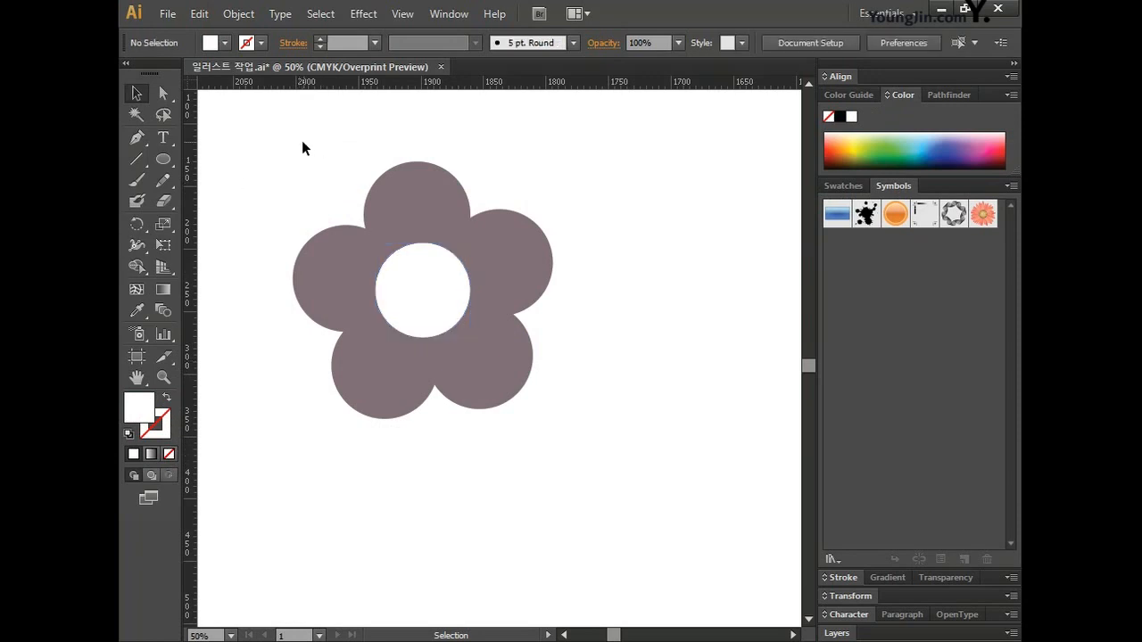
- Cut the white centre circle out of the flower with Pathfinder's Minus Front
left_click_drag(240, 116, 587, 453)
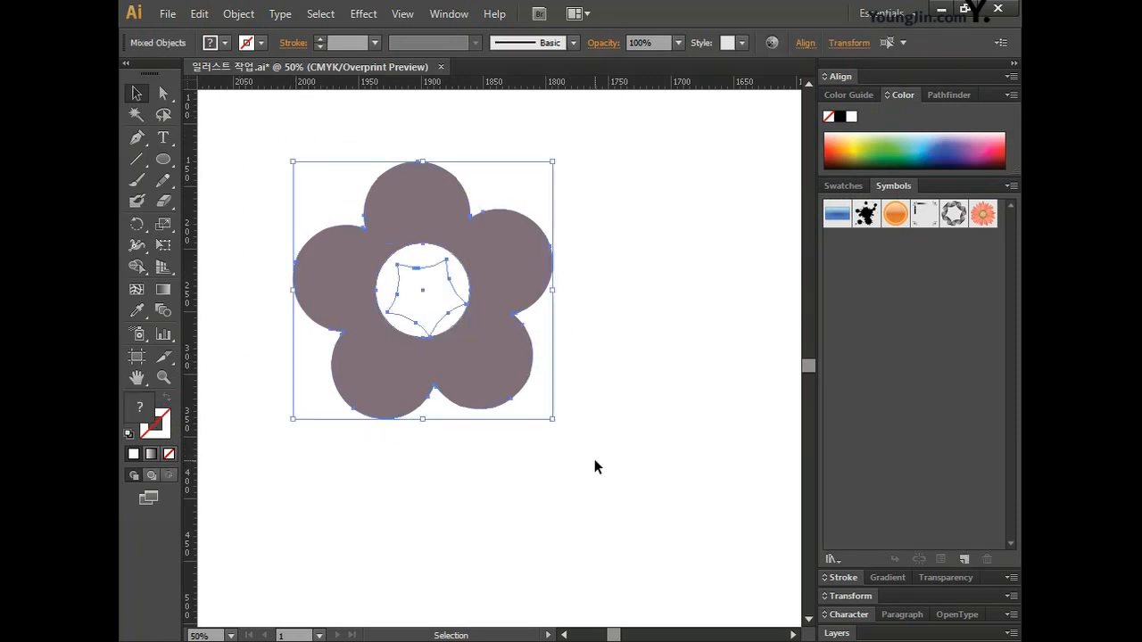
left_click(952, 95)
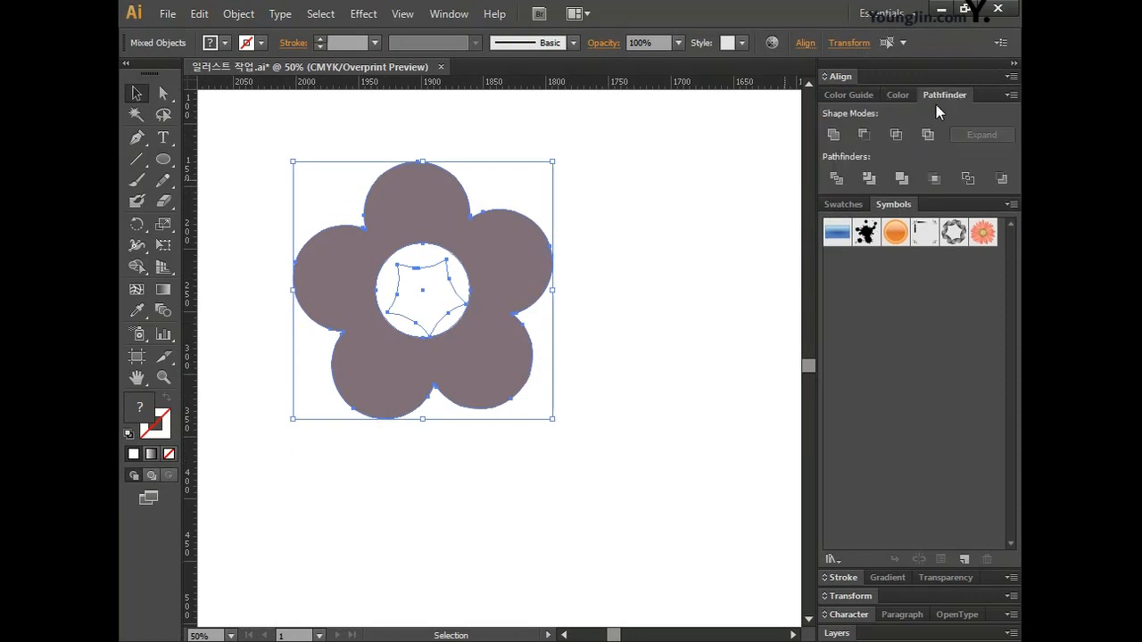
left_click(864, 135)
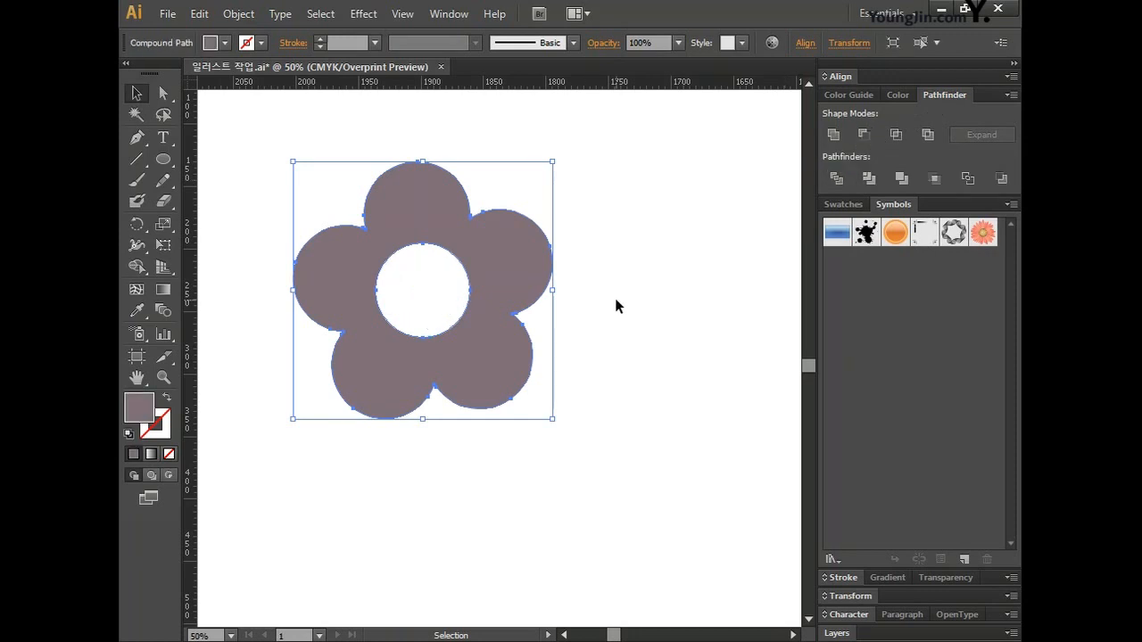
left_click(643, 322)
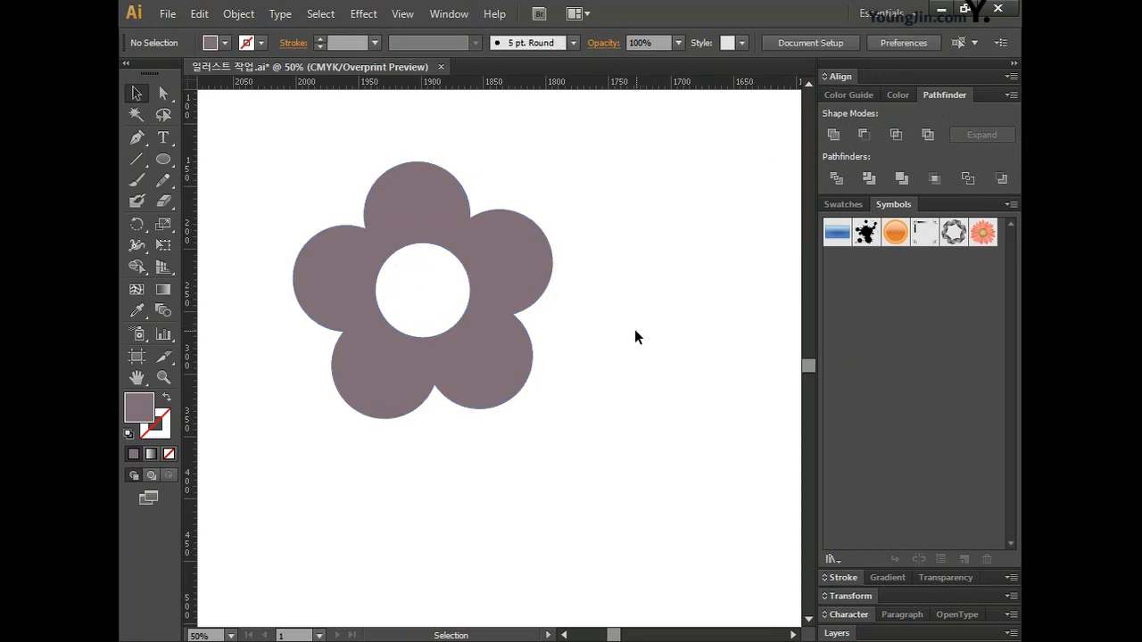
- Group the left small branch with its buds and move it slightly upward, away from the flower
left_click_drag(570, 324, 211, 366)
key("ctrl+minus")
key("ctrl+minus")
key("space")
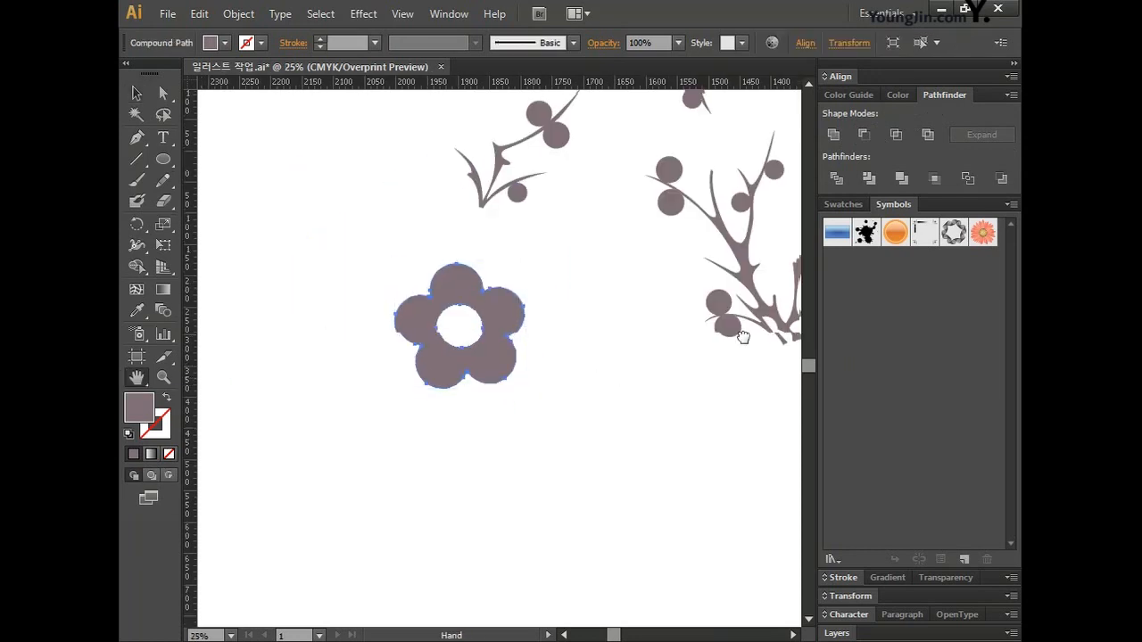
left_click_drag(559, 348, 426, 510)
left_click(428, 446)
left_click_drag(439, 426, 354, 405)
left_click_drag(222, 200, 375, 373)
left_click_drag(364, 229, 354, 181)
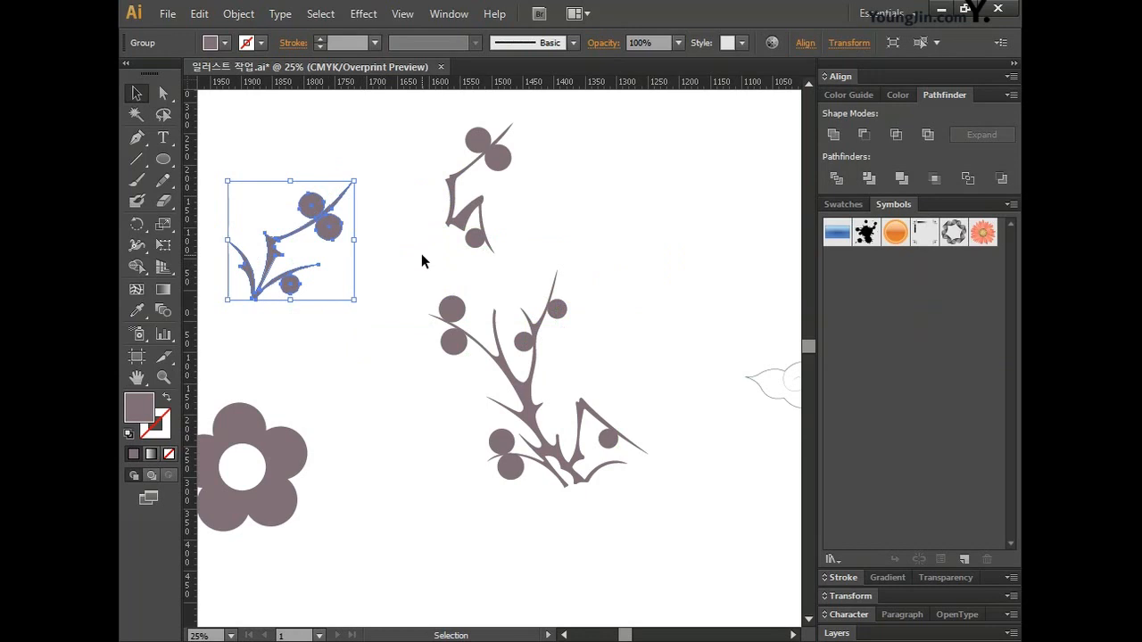
- Shrink both small branches and place one above the large branch's upper middle twig and the other at its right side
left_click(474, 158)
mouse_move(509, 150)
left_mouse_down()
mouse_move(609, 174)
mouse_move(671, 237)
left_mouse_up()
left_click(423, 214)
left_click_drag(594, 187, 700, 342)
left_click_drag(675, 209, 593, 321)
left_click_drag(341, 193, 547, 203)
- Scale down the flower and arrange four of them at the small branches' bases and beside the large branch's left and right twigs
left_click(290, 431)
left_click_drag(307, 402, 236, 473)
left_click_drag(230, 489, 605, 280)
key("ctrl+z")
key("ctrl+z")
left_click_drag(578, 366, 587, 368)
left_click_drag(593, 328, 640, 410)
left_click(583, 378)
left_click(692, 428)
left_click(163, 379)
left_click_drag(382, 149, 711, 509)
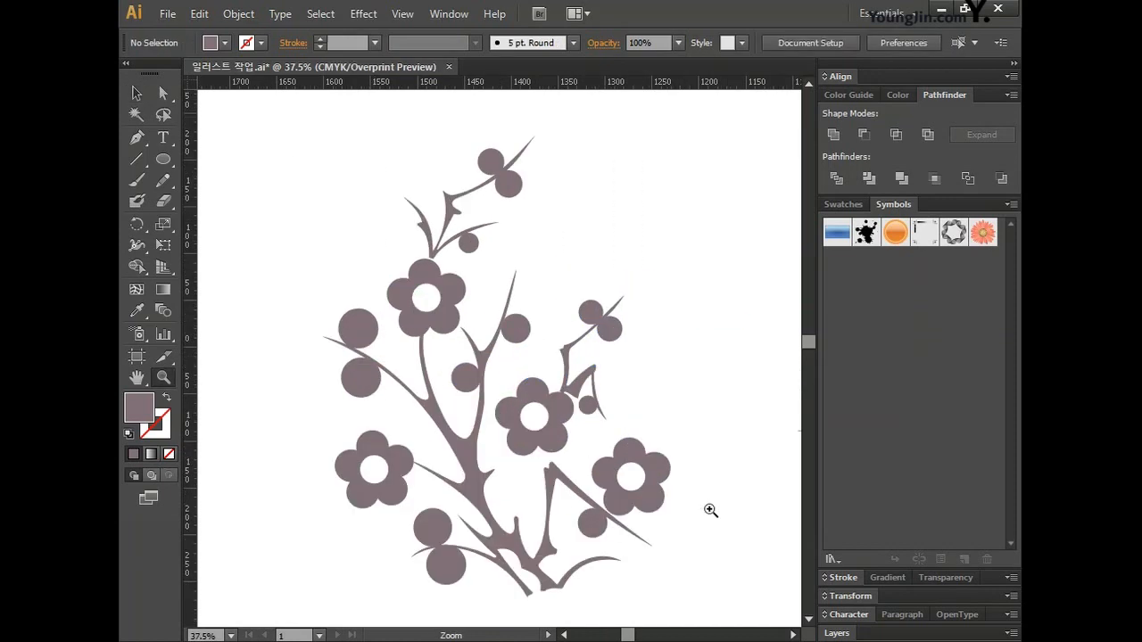
- Group all the branches, buds and flowers into one object and deselect it
key("v")
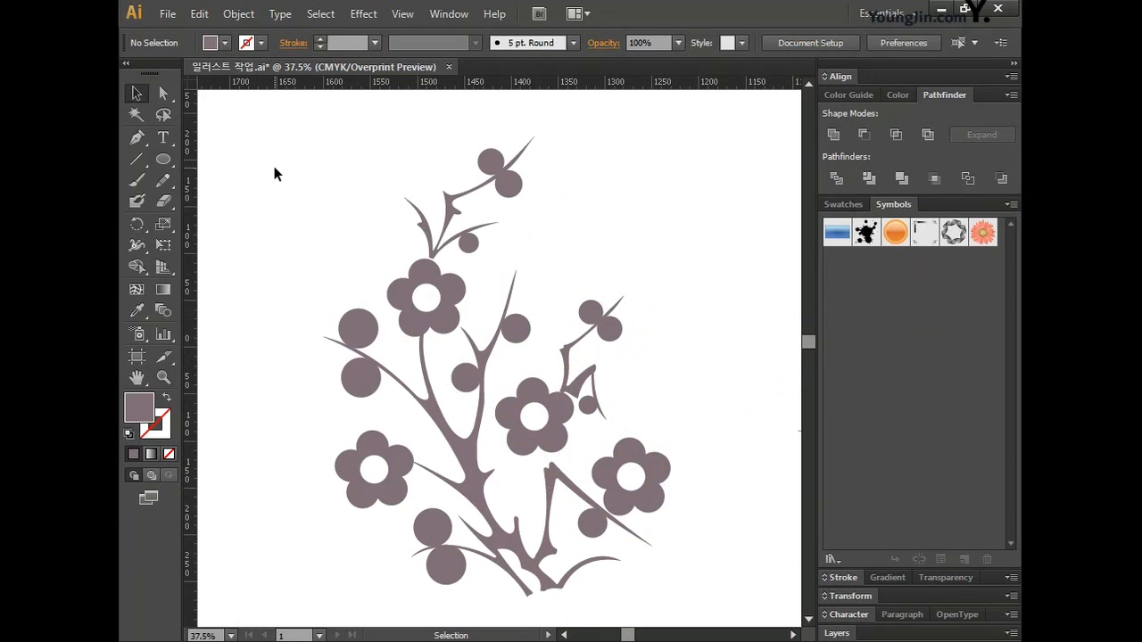
left_click_drag(272, 117, 724, 617)
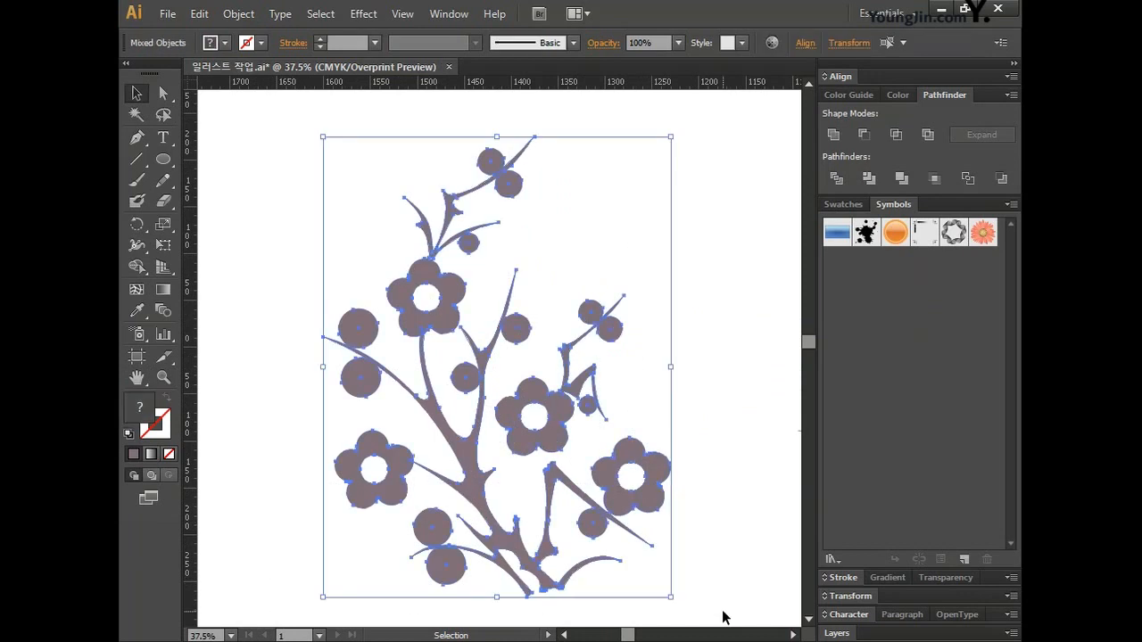
key("ctrl+g")
key("a")
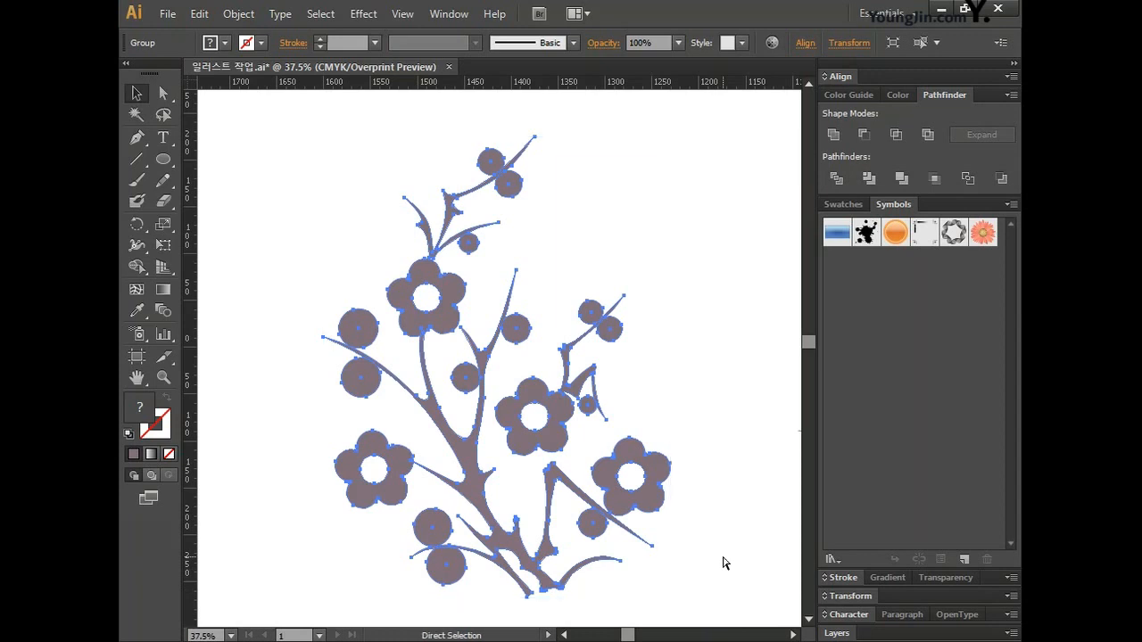
key("v")
left_click(716, 518)
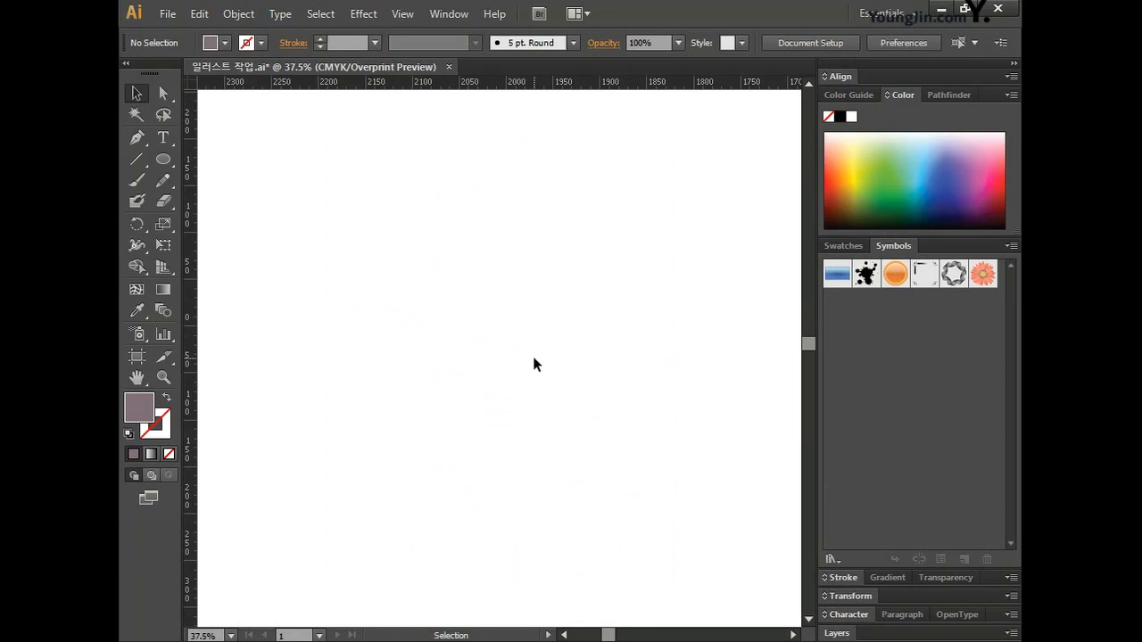
- Create a rounded rectangle 12.5 mm wide and 14 mm high with a 5.6 mm corner radius on a blank area
left_click(163, 160)
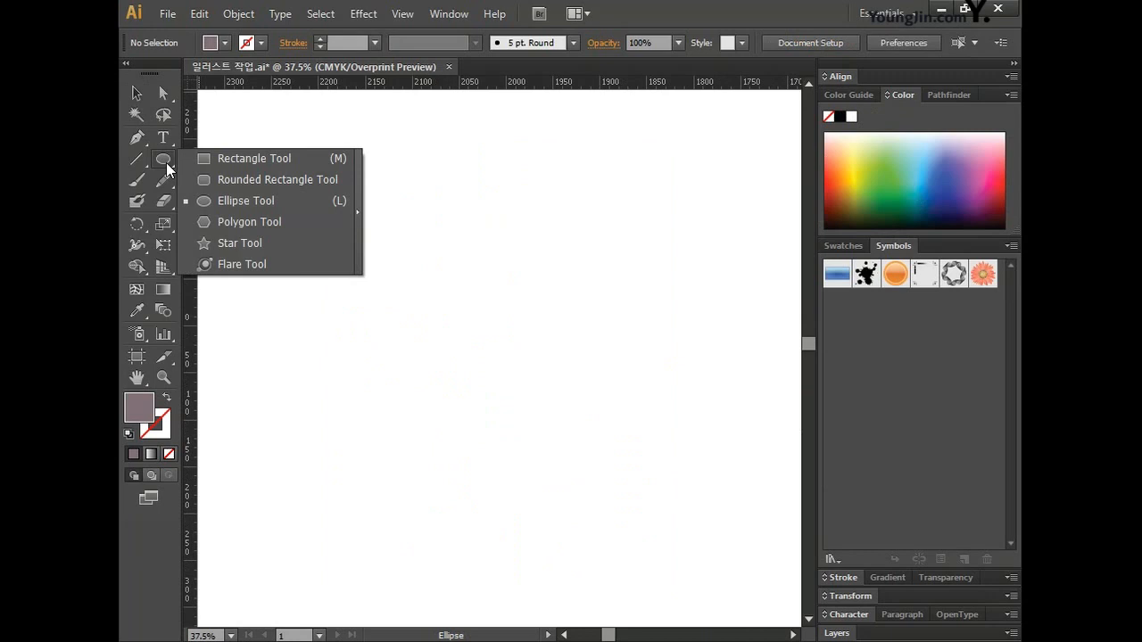
left_click(271, 179)
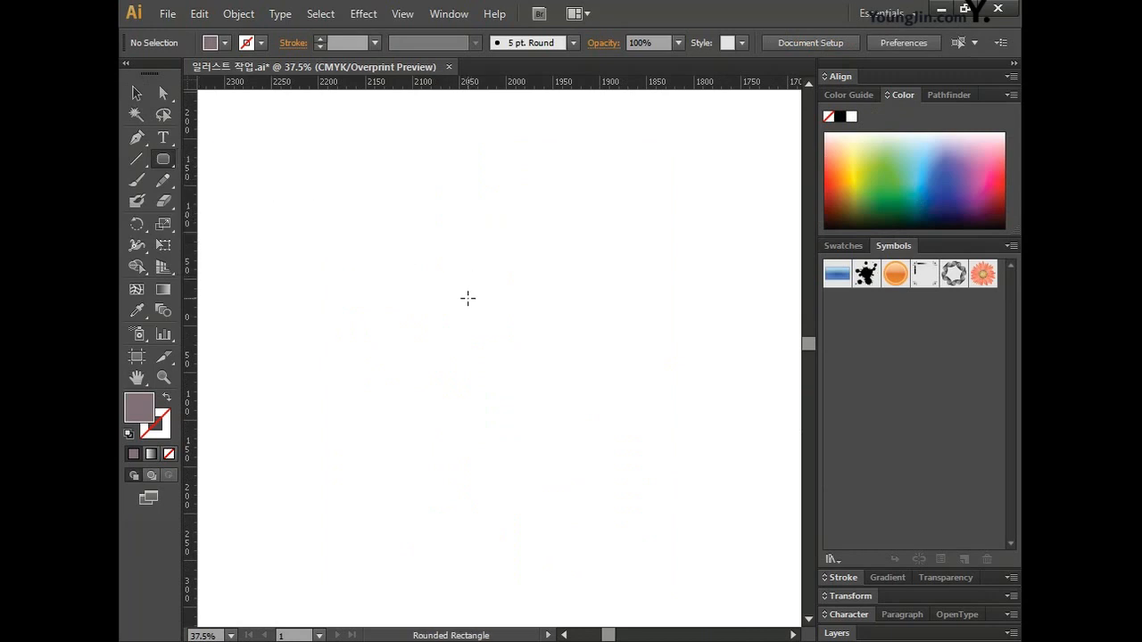
left_click(449, 306)
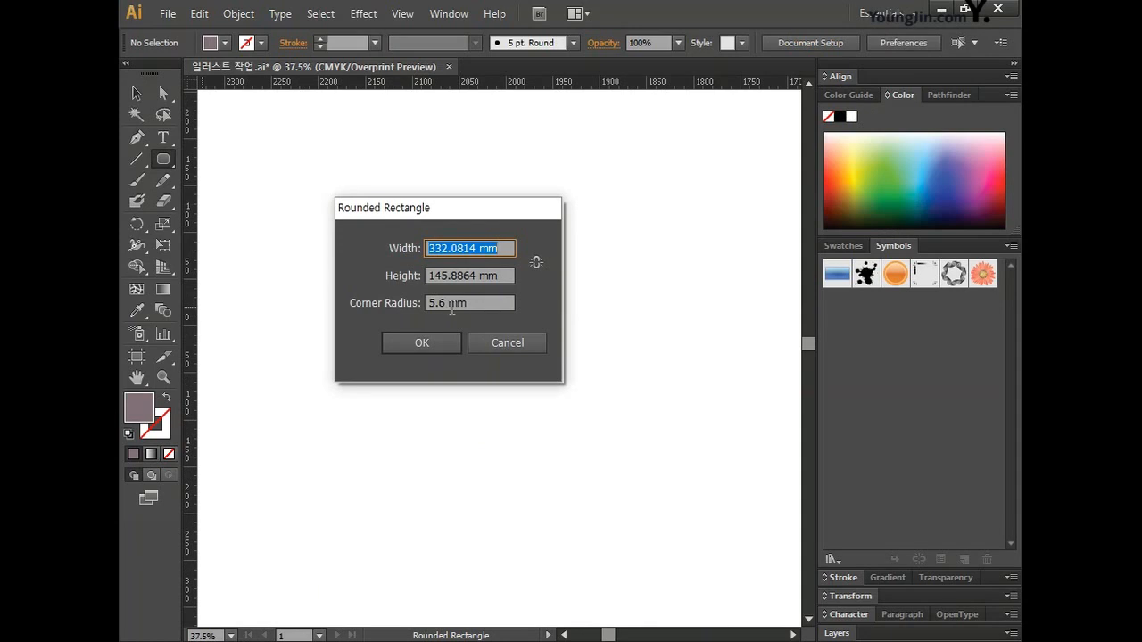
type("12.5")
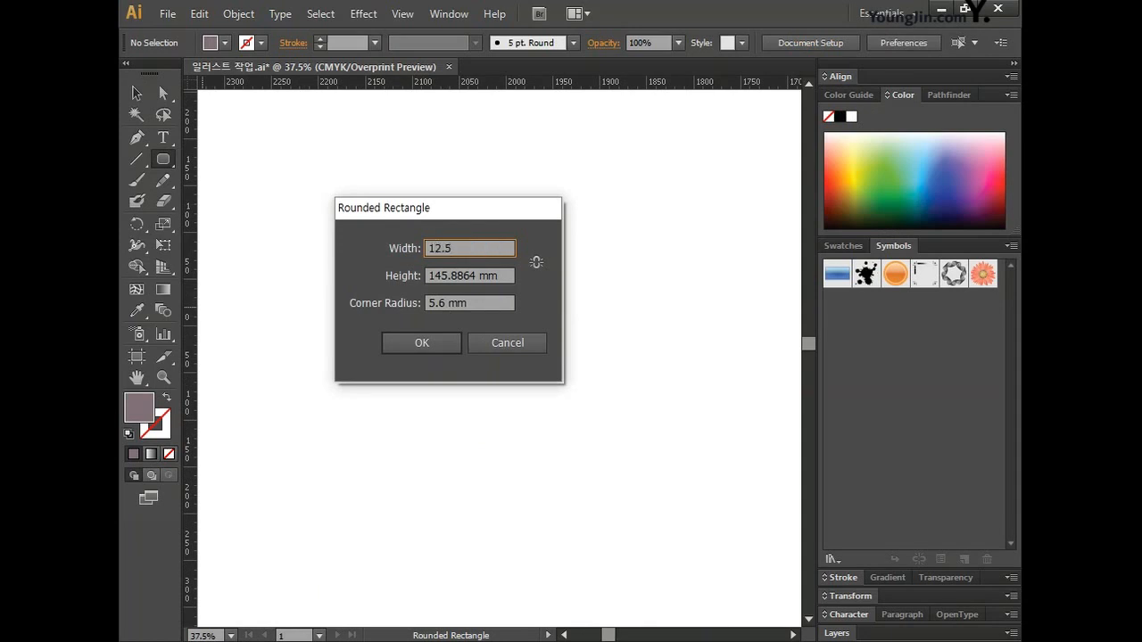
left_click_drag(506, 275, 390, 280)
type("14")
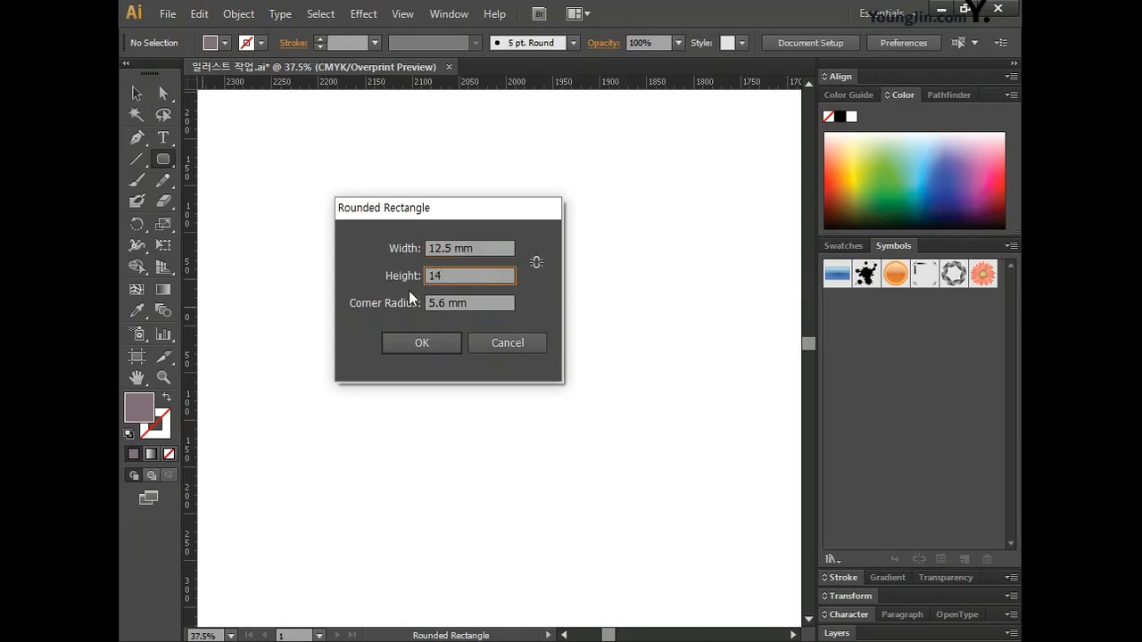
key("Tab")
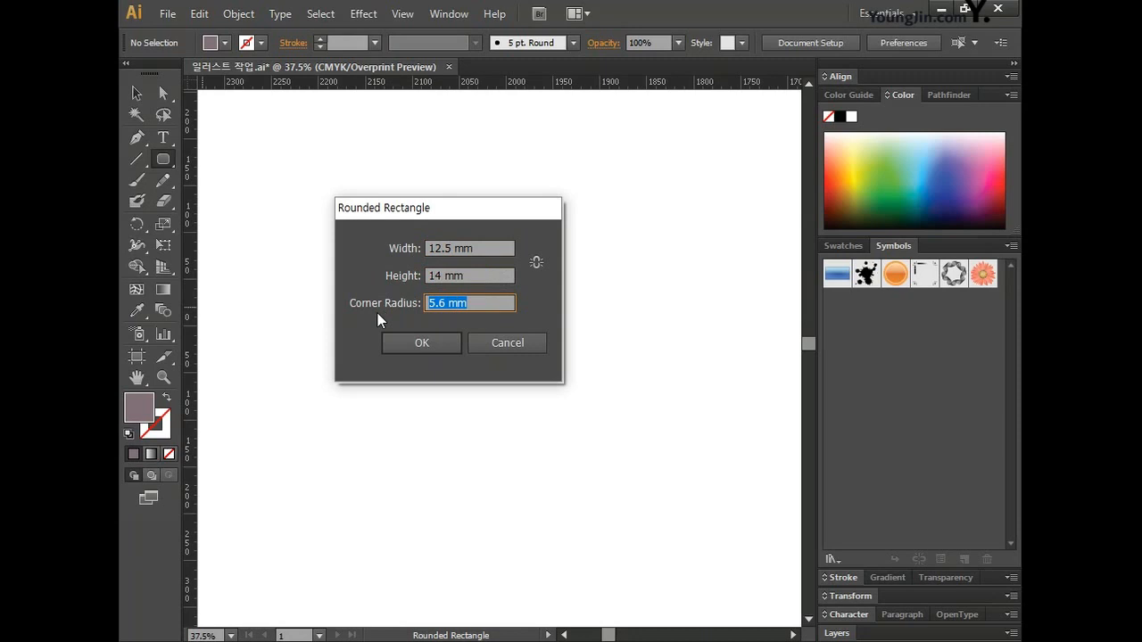
type("5.")
left_click(413, 345)
- Remove the rounded rectangle's fill and give it a black 0.25 pt stroke
left_click(159, 374)
left_click_drag(434, 288, 483, 345)
left_click_drag(390, 298, 504, 446)
key("ctrl+minus")
key("ctrl+minus")
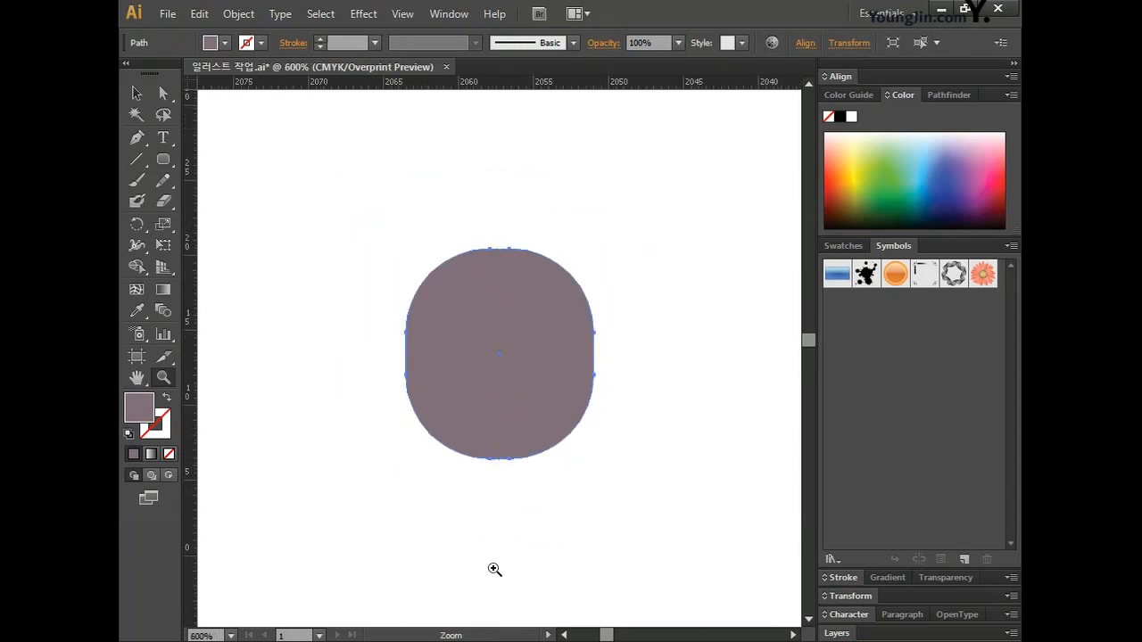
key("ctrl+plus")
left_click(141, 91)
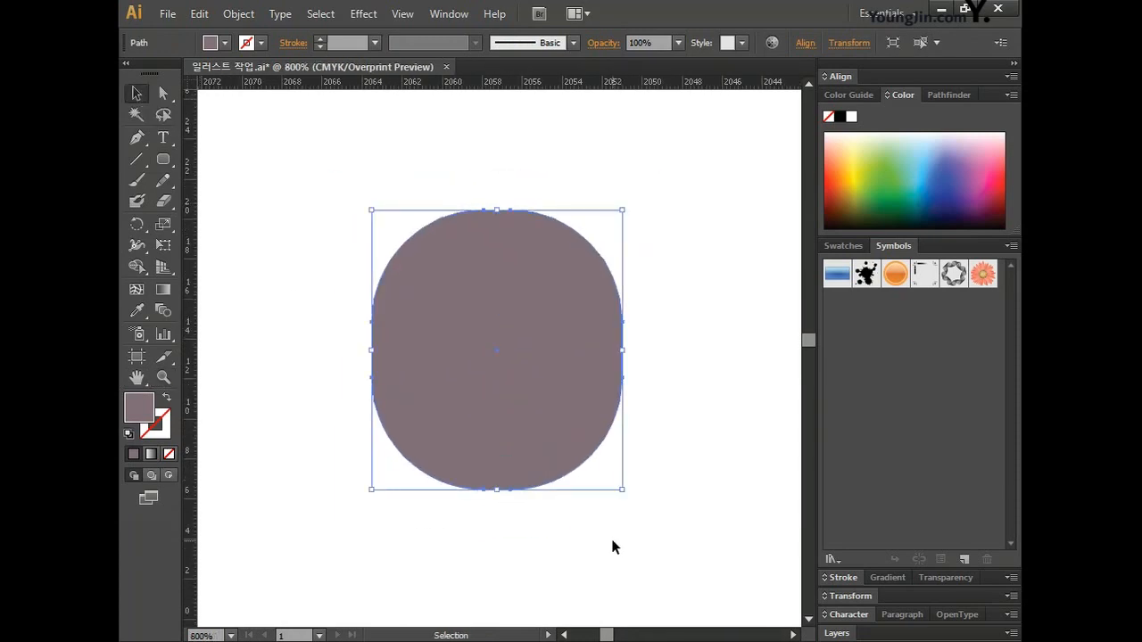
left_click(168, 454)
double_click(161, 426)
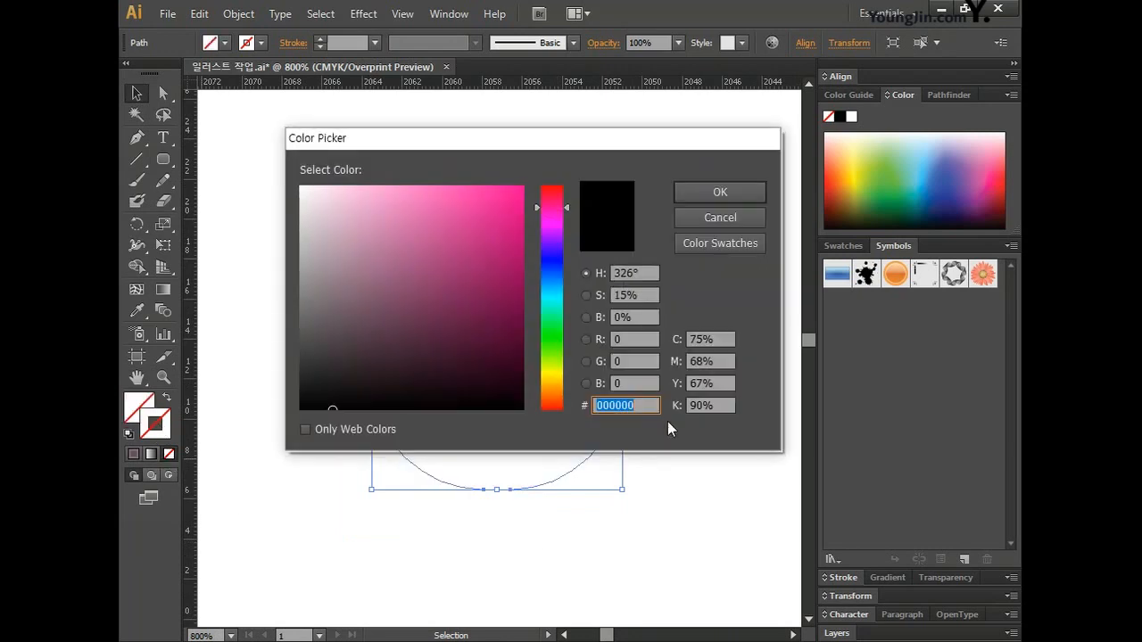
left_click(520, 410)
left_click(720, 193)
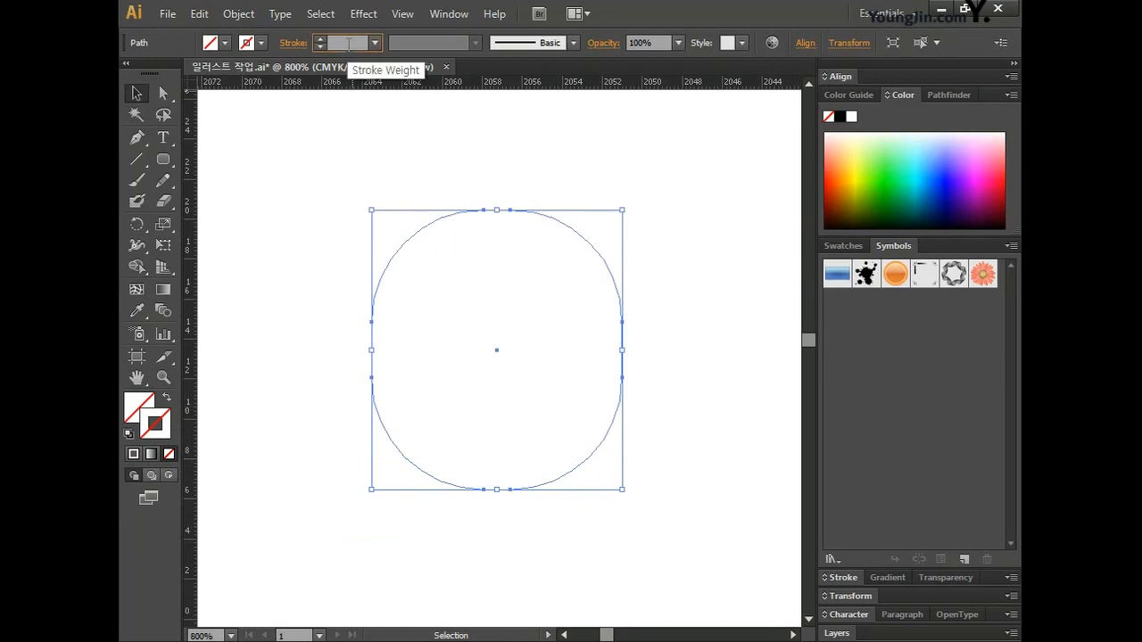
type("0.25")
key("Return")
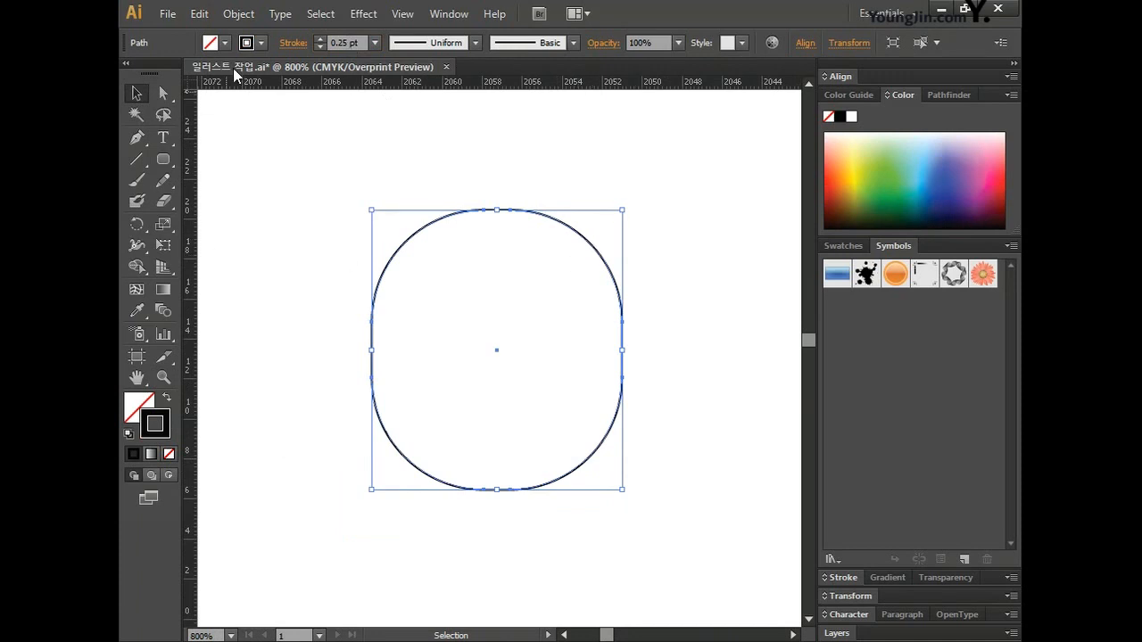
- Offset the rounded rectangle's path by -0.6 mm to add a smaller concentric outline inside it
left_click(243, 13)
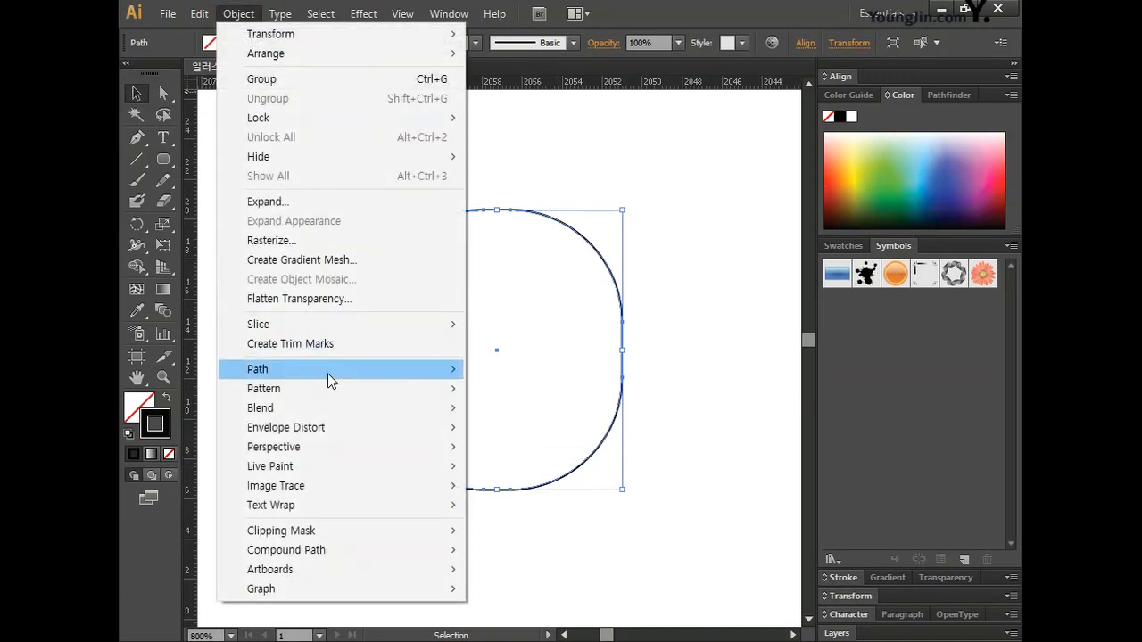
mouse_move(327, 375)
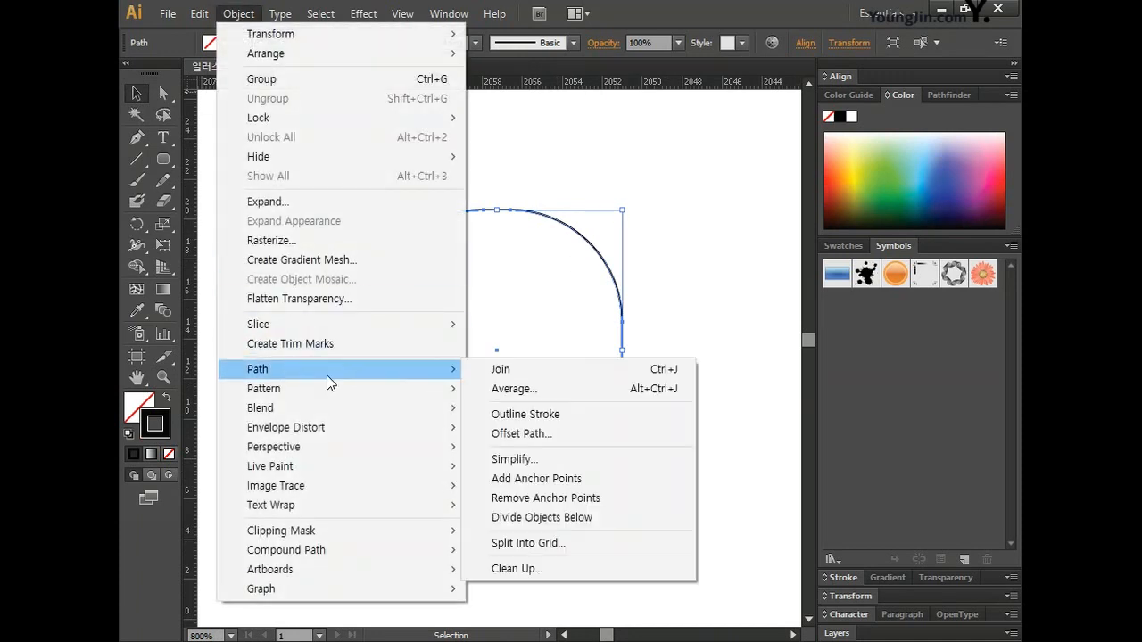
left_click(539, 435)
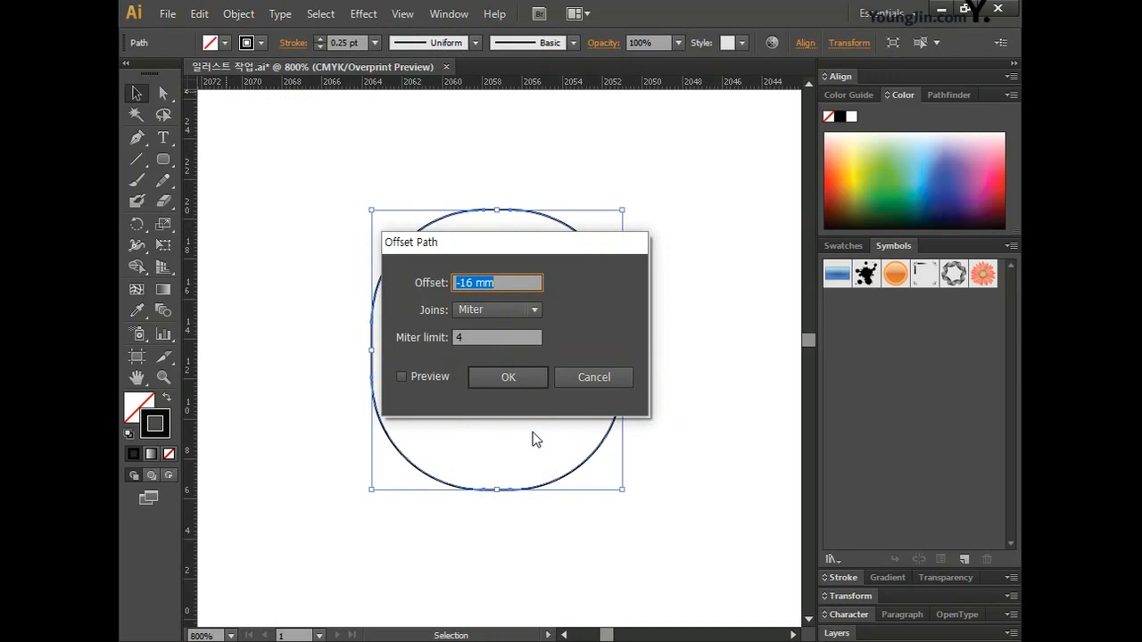
type("-0.6")
left_click(505, 375)
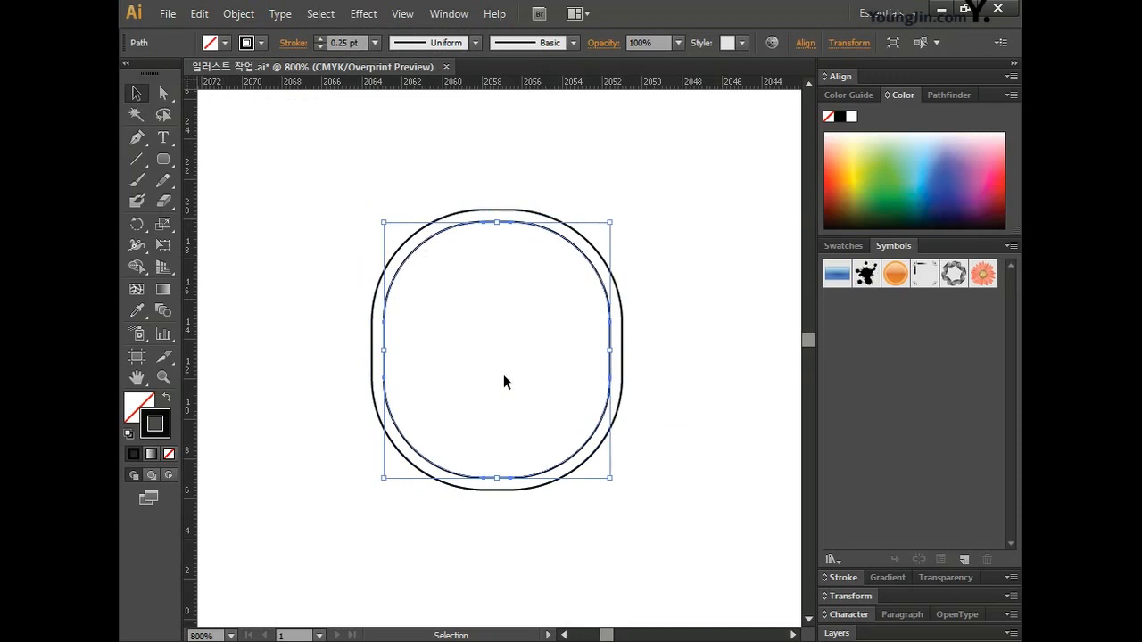
- Draw a rectangle covering the upper half of the rounded shapes and subtract it from the inner outline with Minus Front
left_click(163, 159)
left_click(240, 161)
left_click_drag(325, 171, 657, 349)
left_click(136, 92)
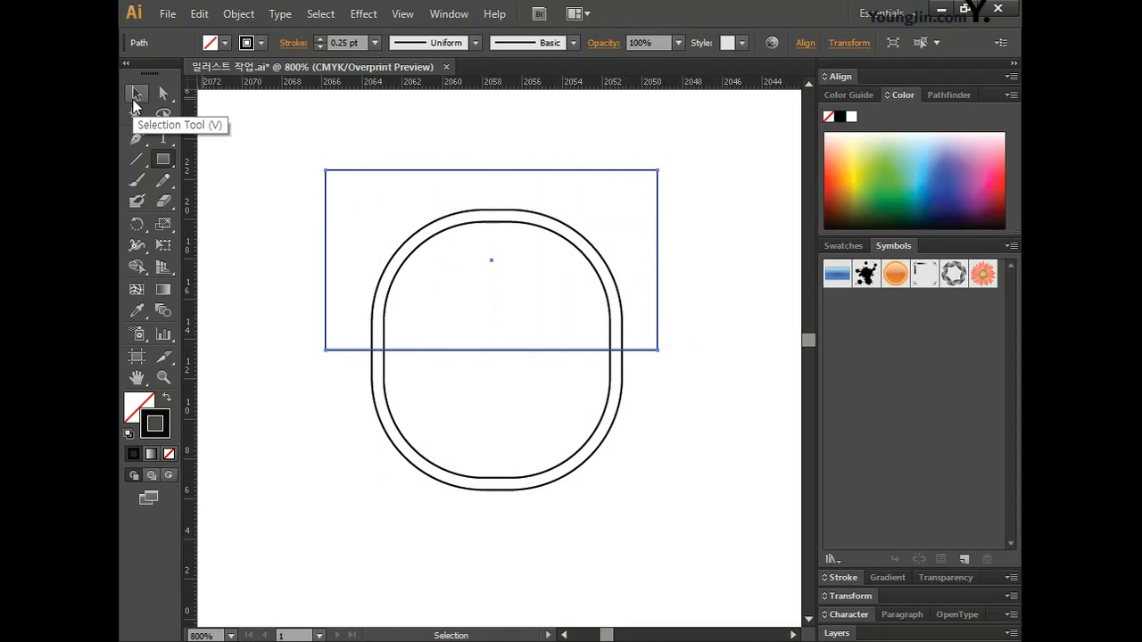
left_click(441, 232, "shift")
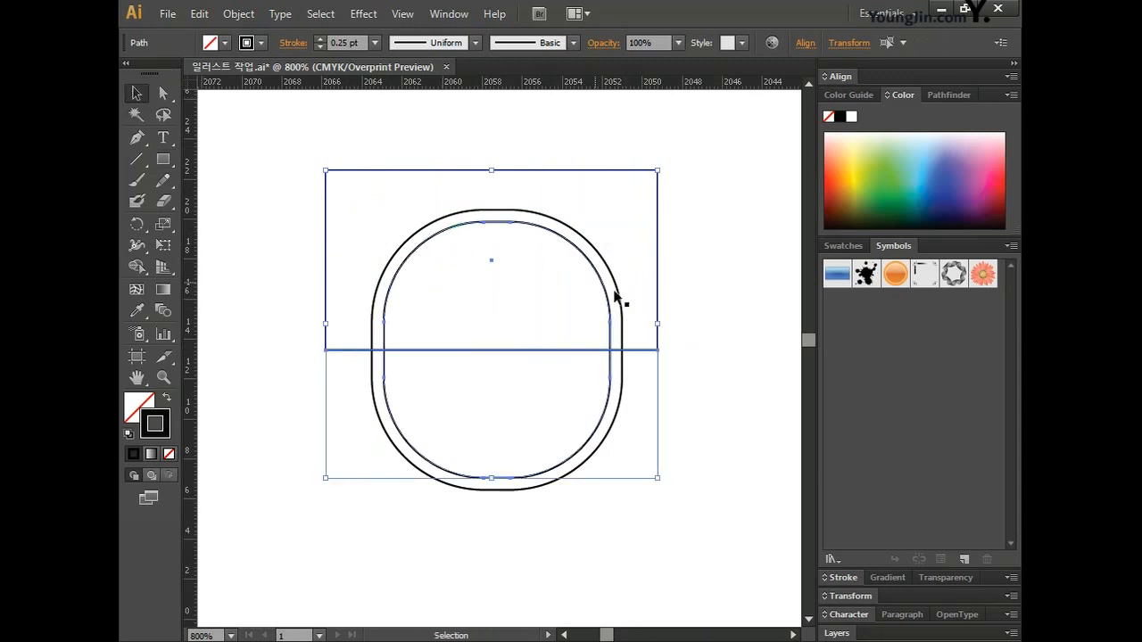
left_click(953, 95)
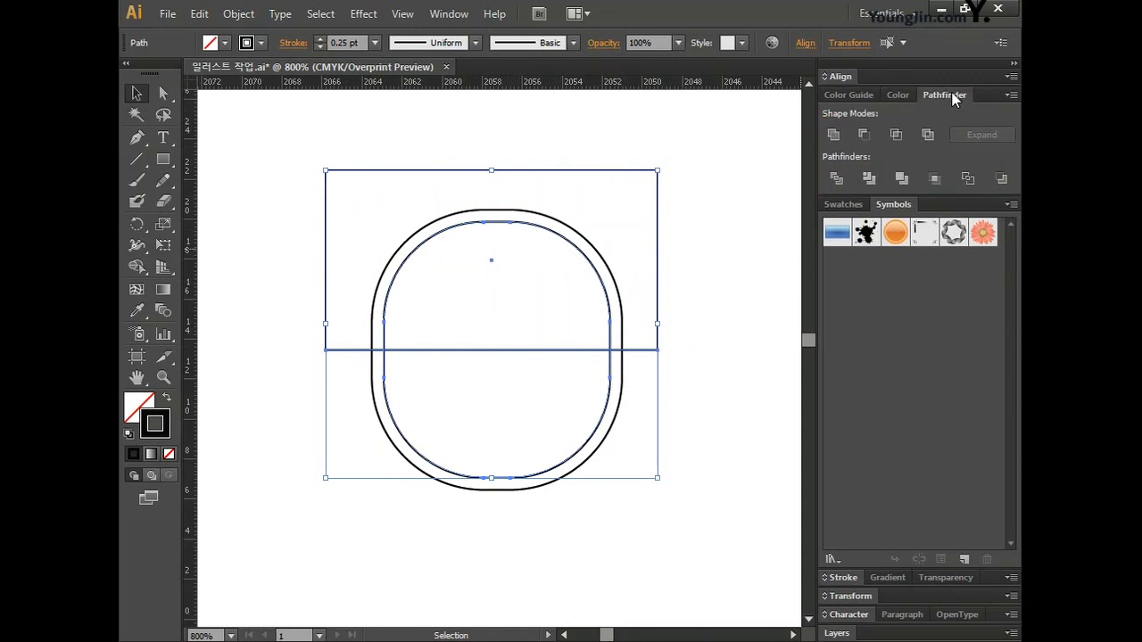
left_click(869, 135)
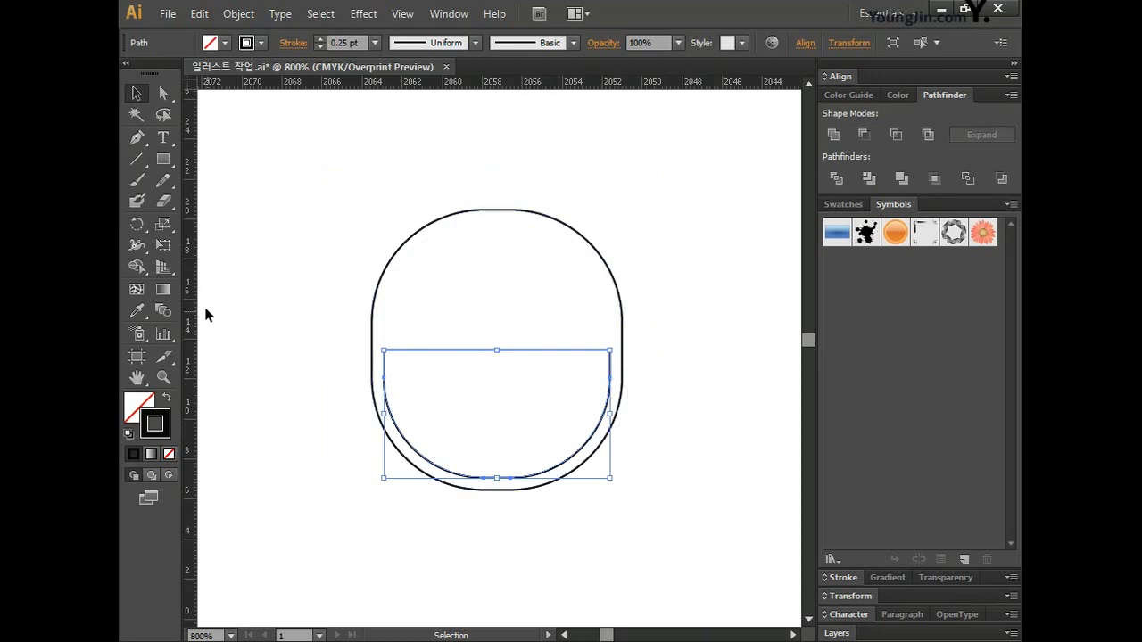
- Create a 7 mm by 7 mm circle at the midpoint of the inner half shape's straight upper edge
left_click_drag(169, 158, 241, 198)
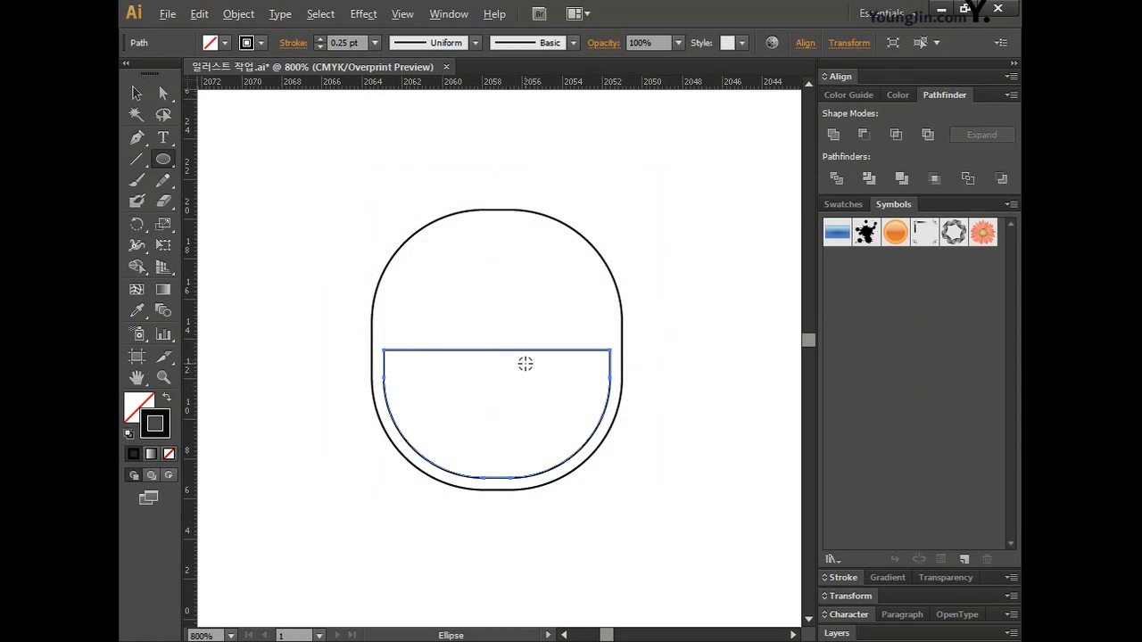
left_click(498, 350)
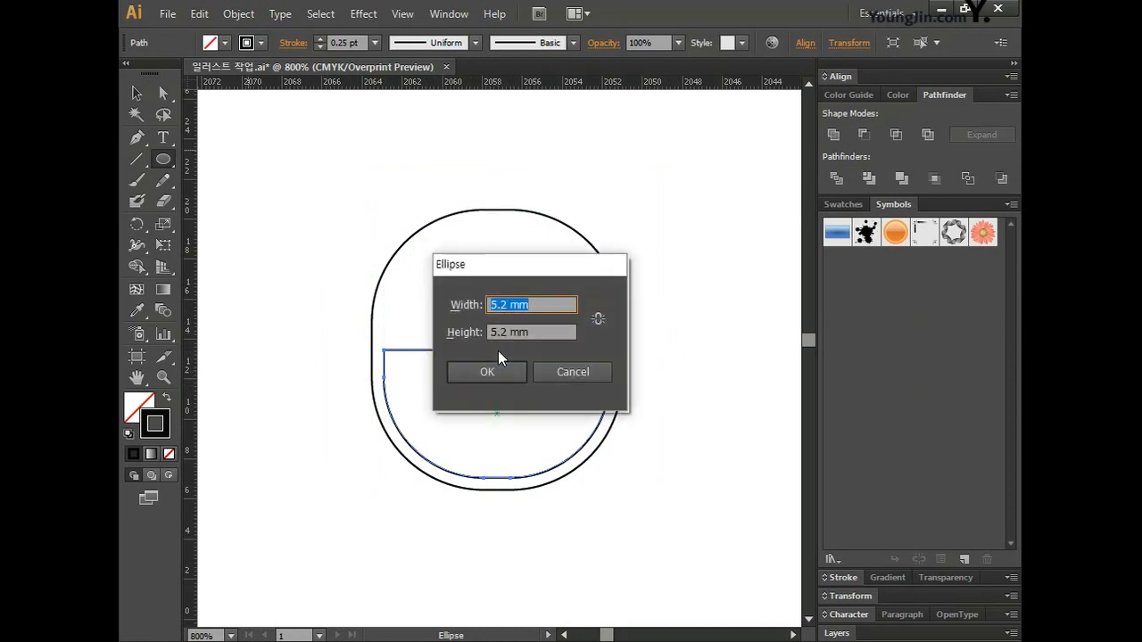
type("7")
key("Tab")
type("7")
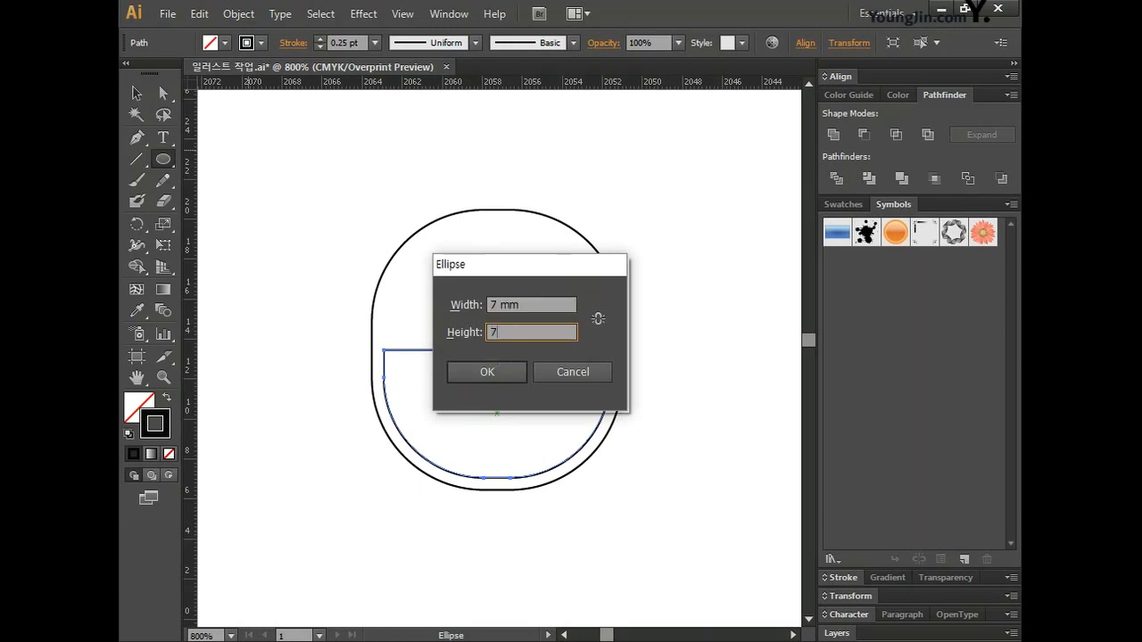
left_click(490, 372)
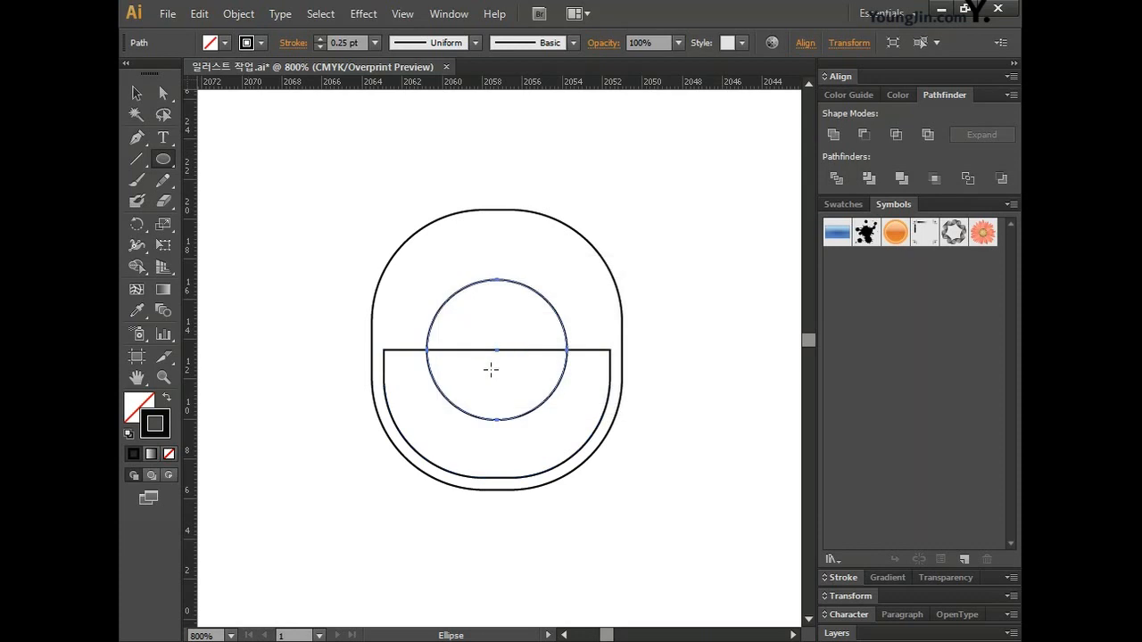
- Align the circle with the left edge of the inner half shape, using Align to Selection, and deselect both
left_click(136, 93)
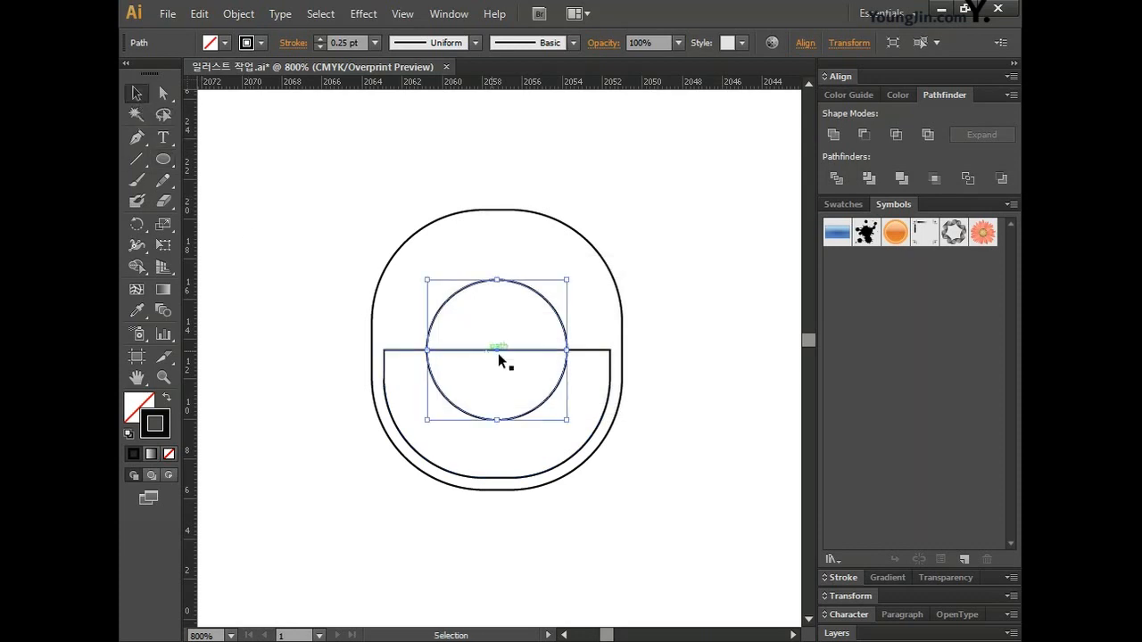
left_click(584, 353)
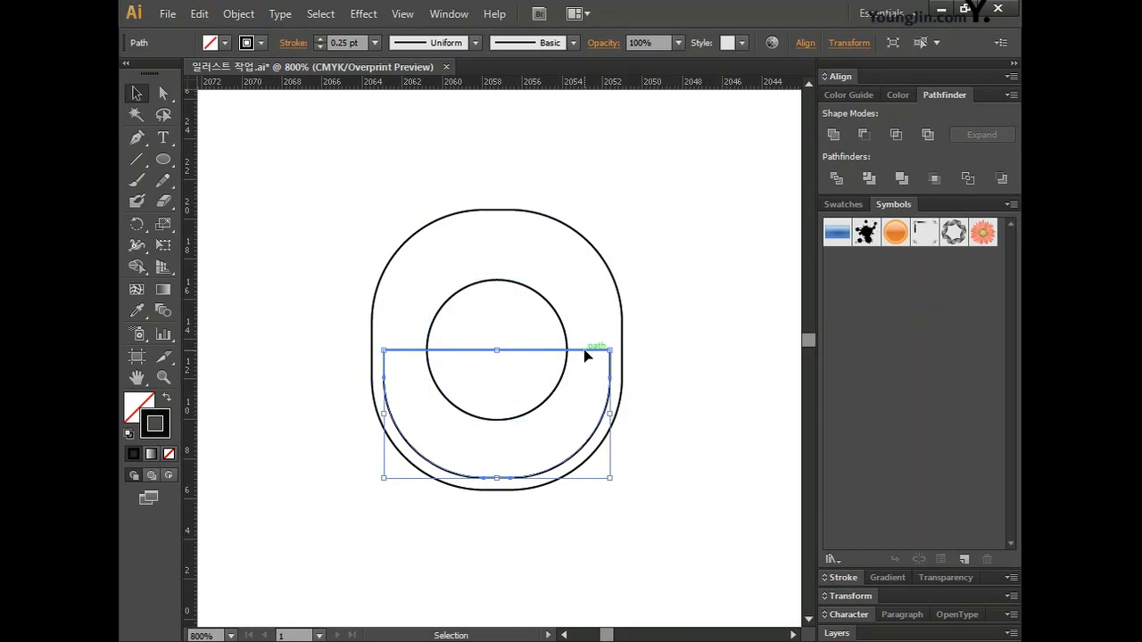
left_click(563, 326, "shift")
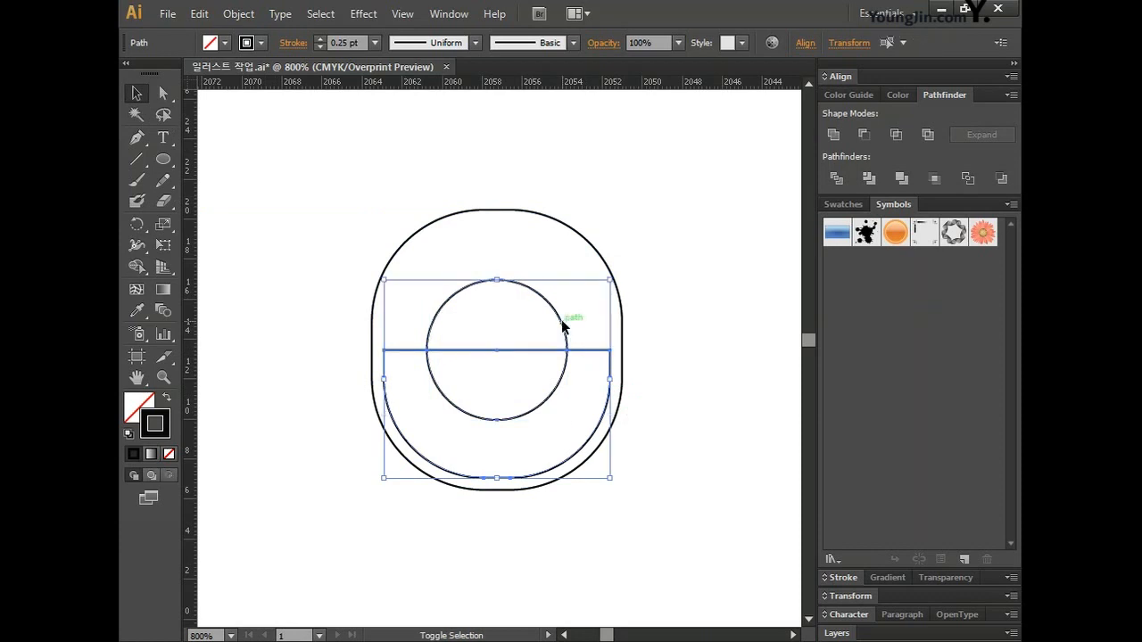
left_click(805, 43)
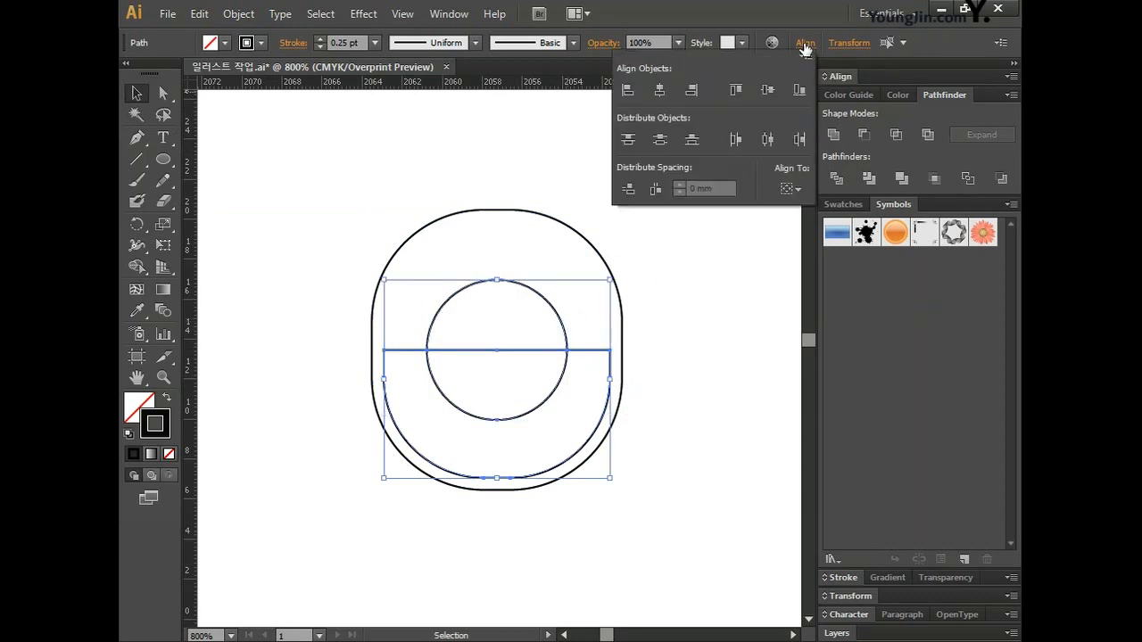
left_click(802, 189)
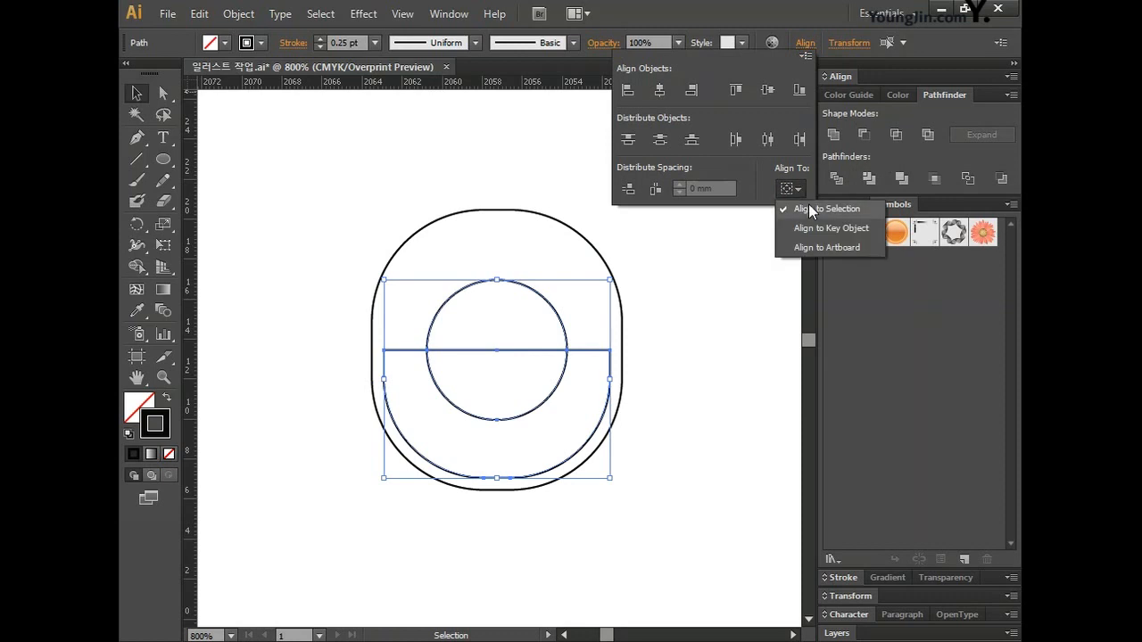
left_click(811, 211)
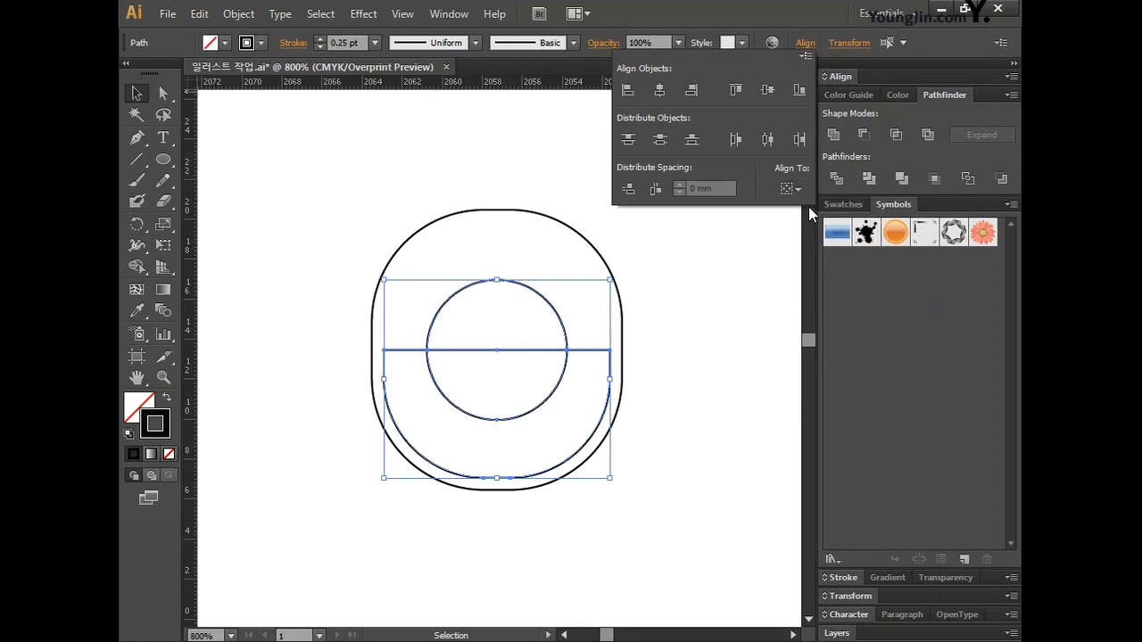
left_click(628, 90)
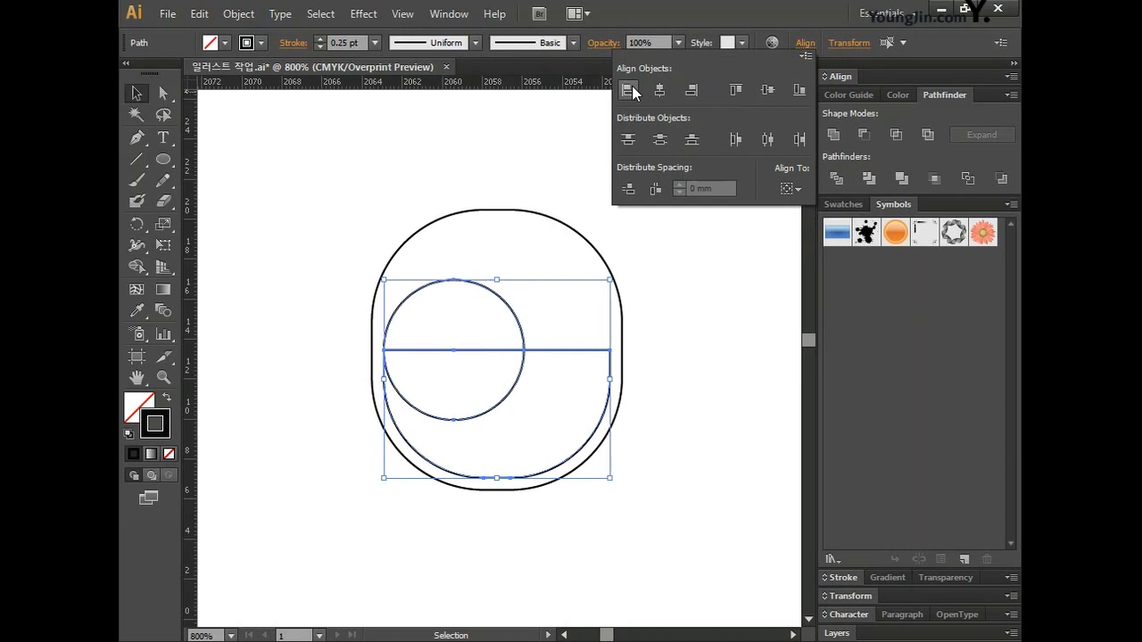
left_click(805, 47)
left_click(728, 295)
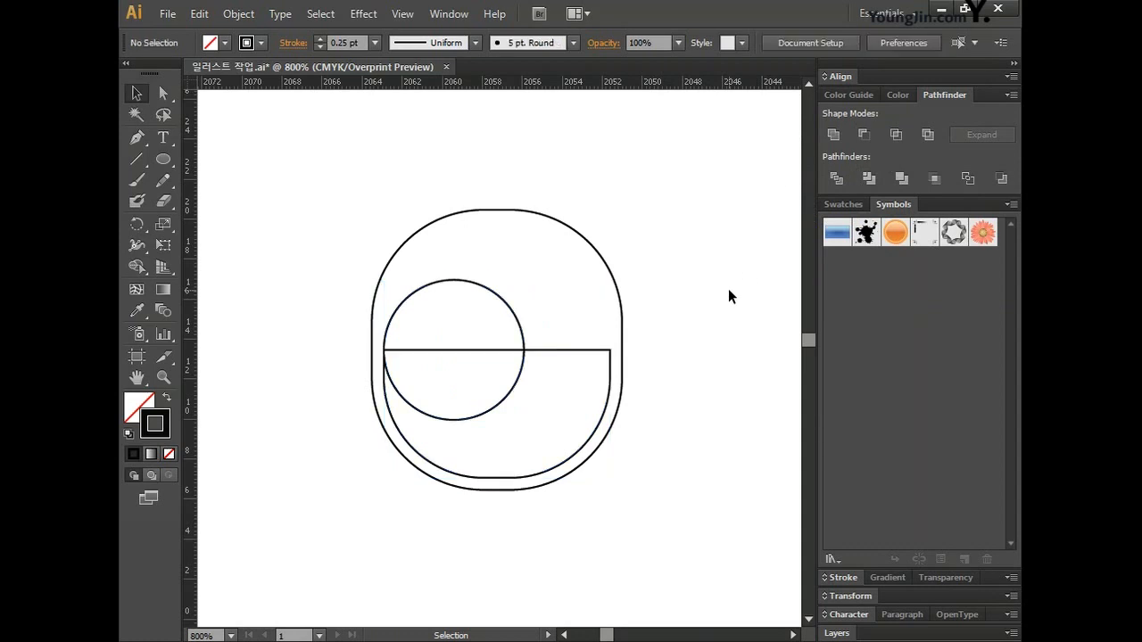
- Subtract the 7 mm circle from the inner half shape with Minus Front and deselect the result
left_click(520, 330)
left_click(563, 350, "shift")
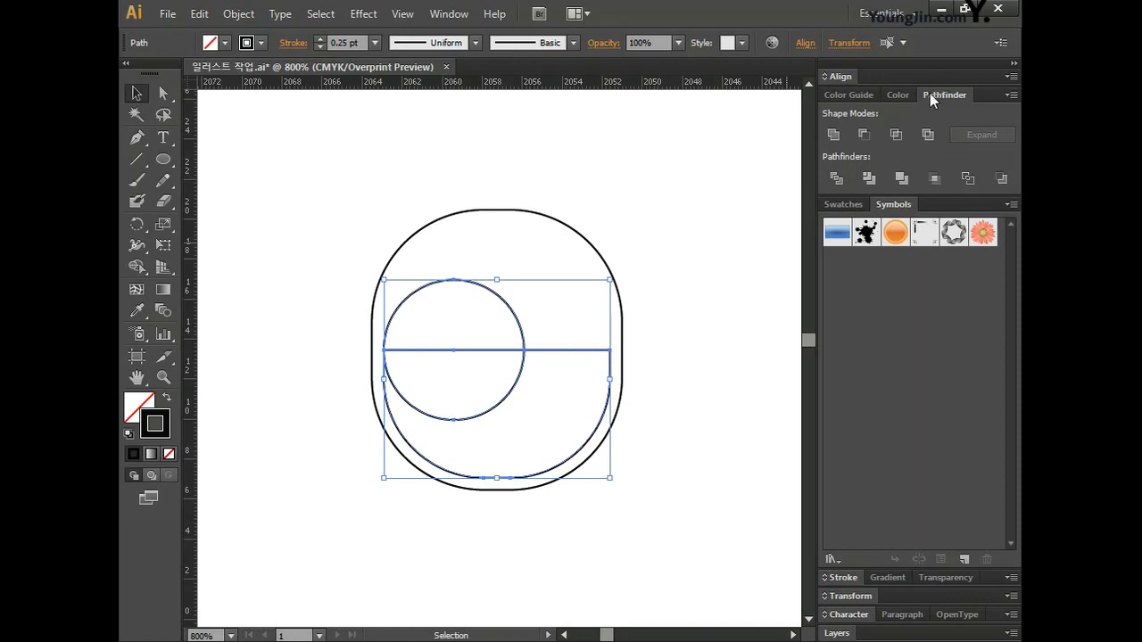
left_click(865, 133)
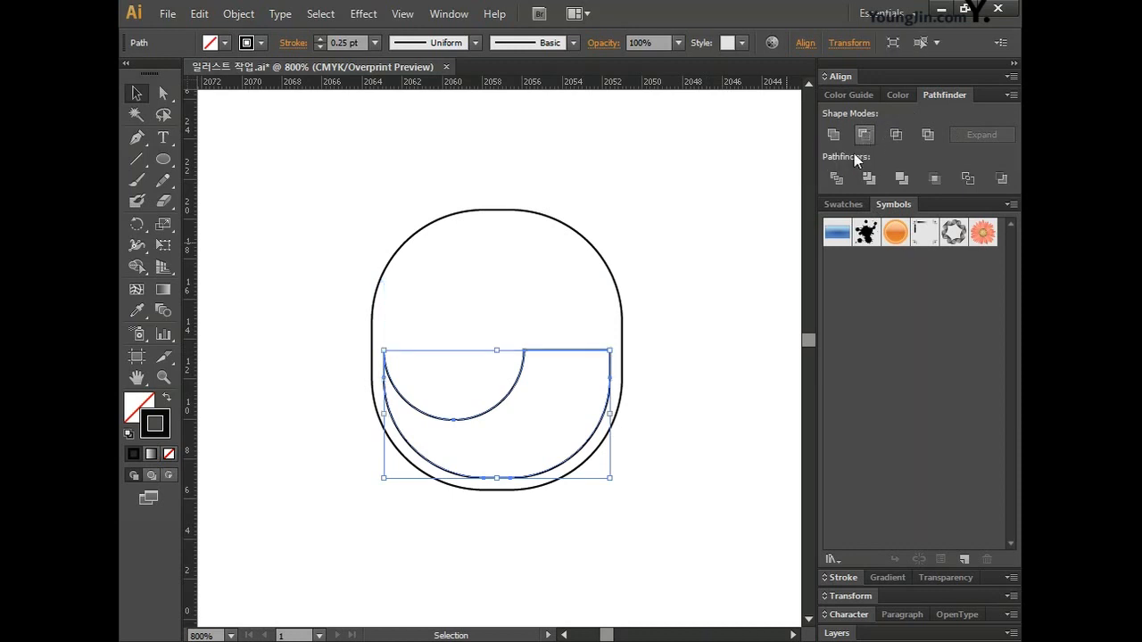
left_click(700, 351)
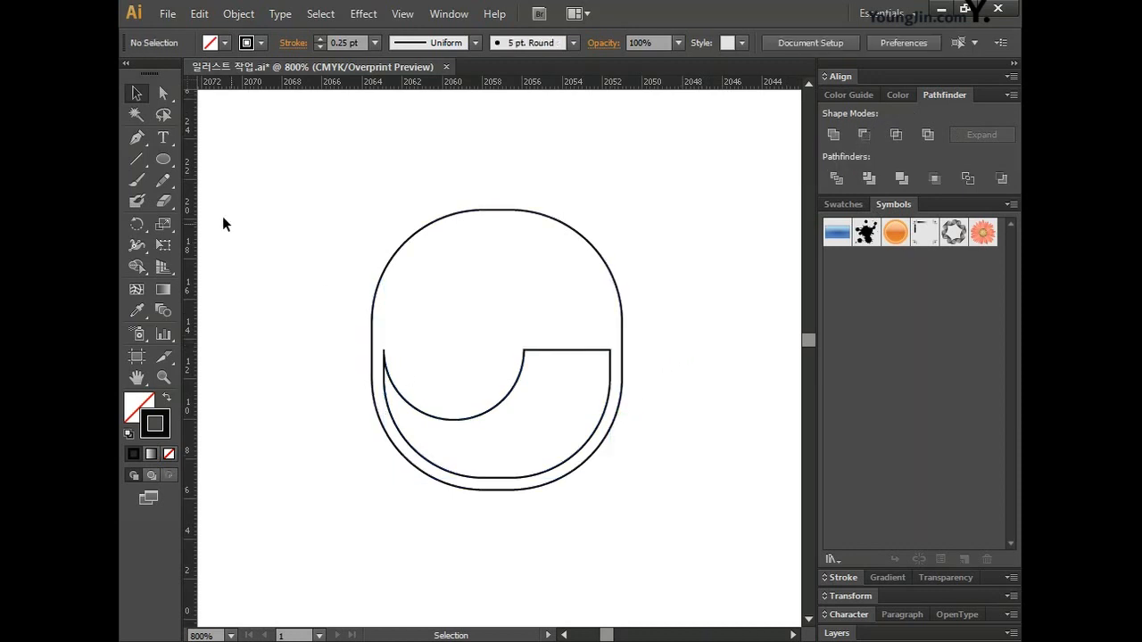
- Create a 5.2 mm by 5.2 mm circle at the corner where the cut arc meets the straight upper edge
left_click(163, 161)
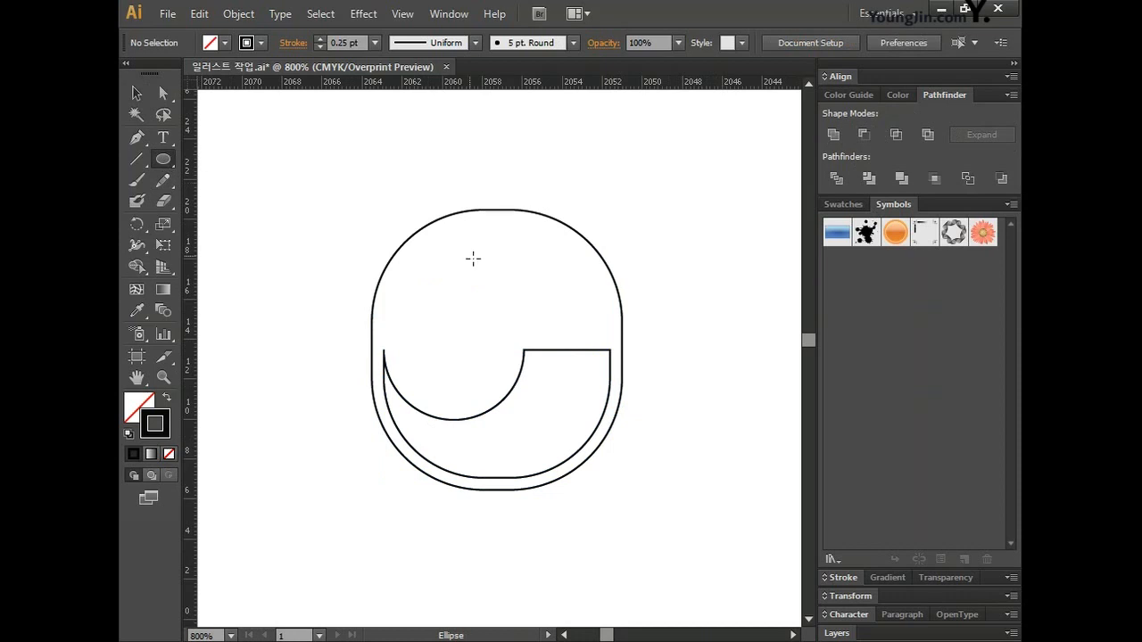
left_click(525, 351)
type("5.2")
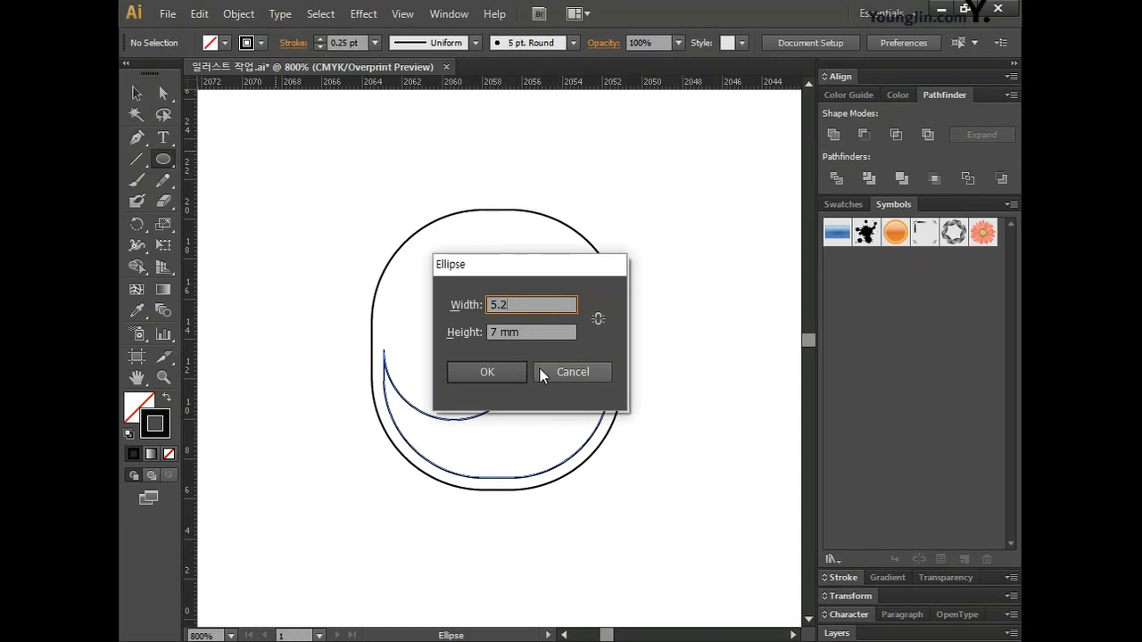
key("Tab")
type("5.2")
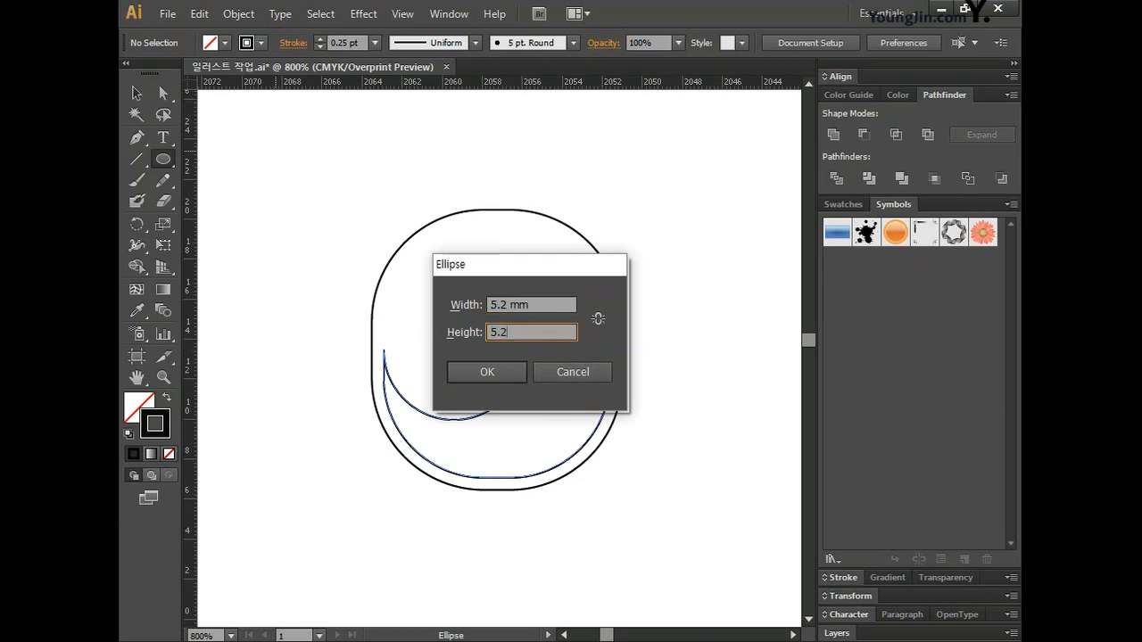
left_click(486, 373)
- Align the 5.2 mm circle with the right edge of the inner curved shape and unite the two
key("v")
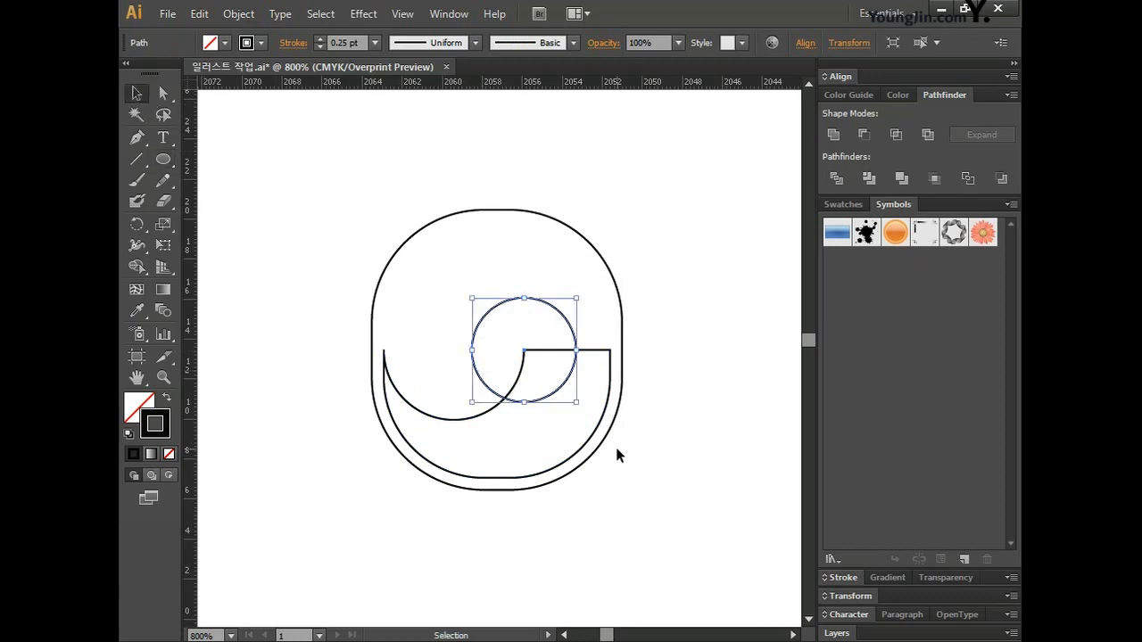
left_click(596, 350, "shift")
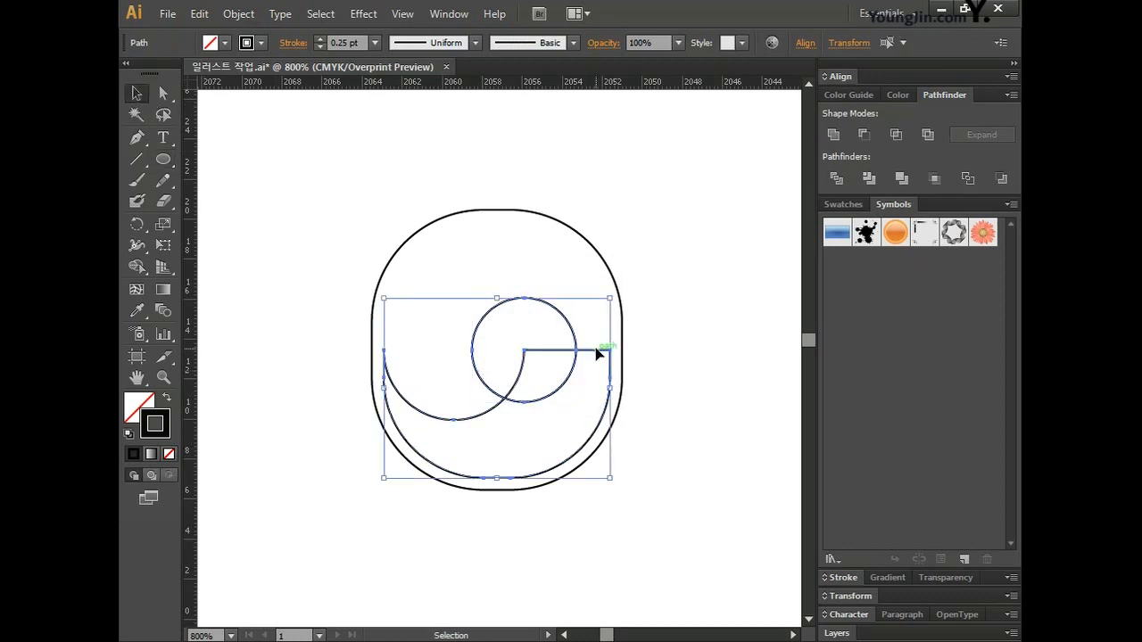
left_click(804, 43)
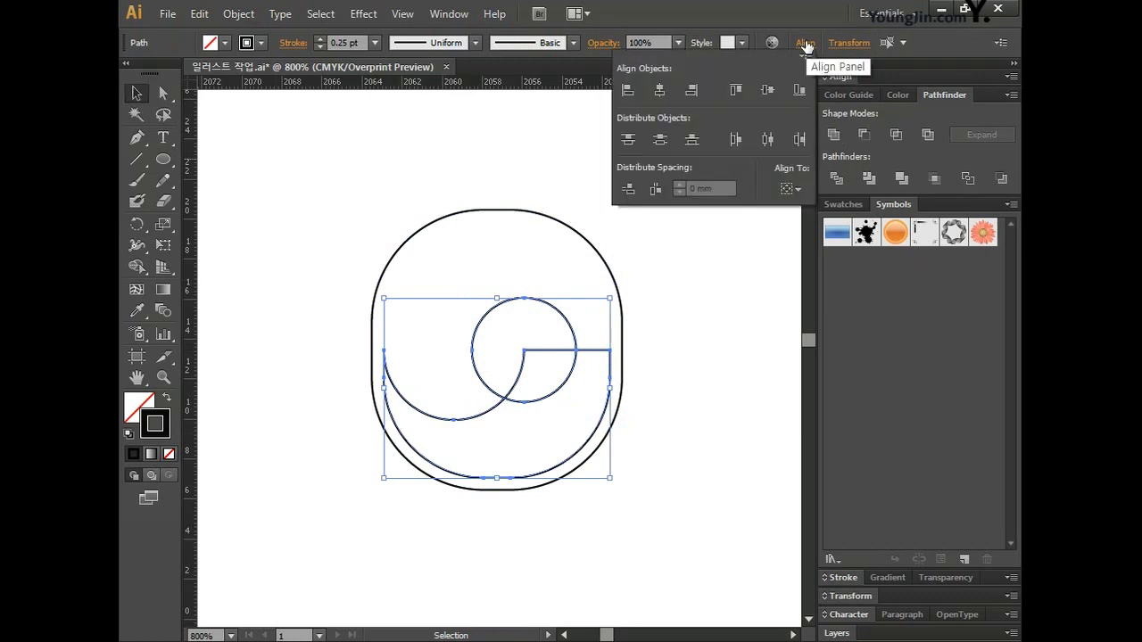
left_click(692, 91)
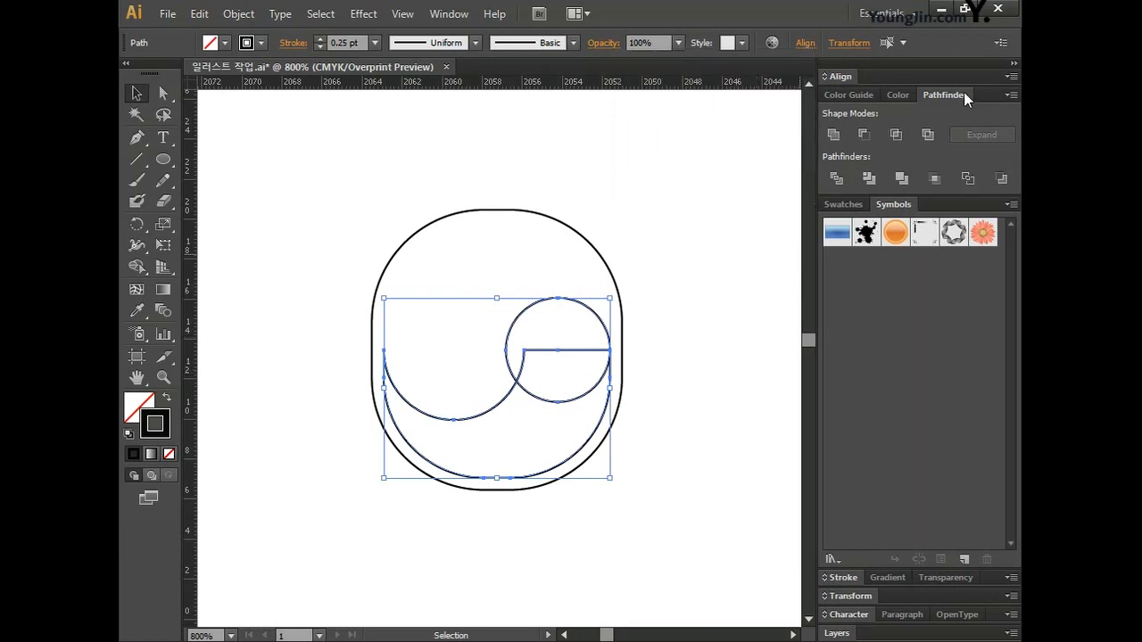
left_click(832, 133)
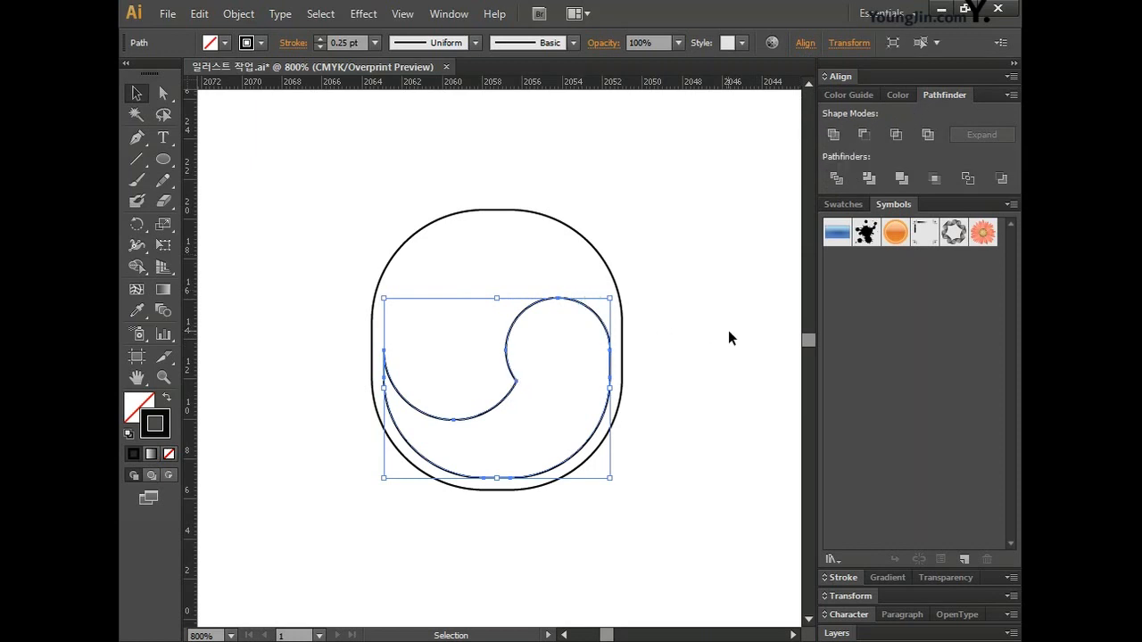
- Fill the united curved shape with blue C 100, M 93, Y 6, K 0 and remove its stroke
double_click(134, 402)
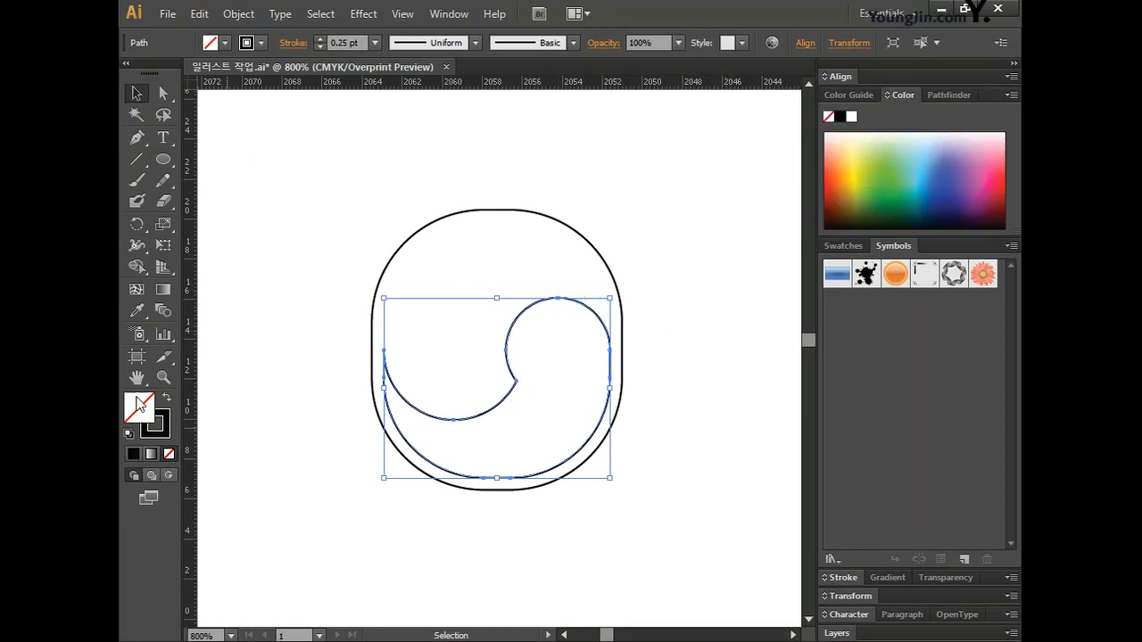
left_click(705, 339)
type("100")
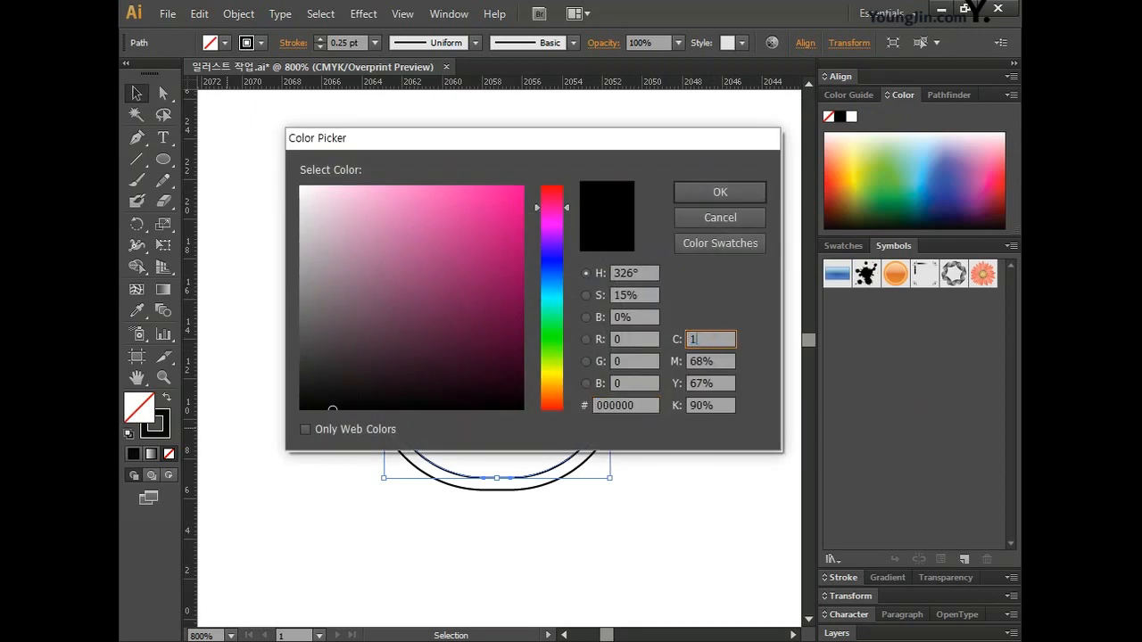
key("Tab")
type("93")
key("Tab")
type("6")
key("Tab")
type("0")
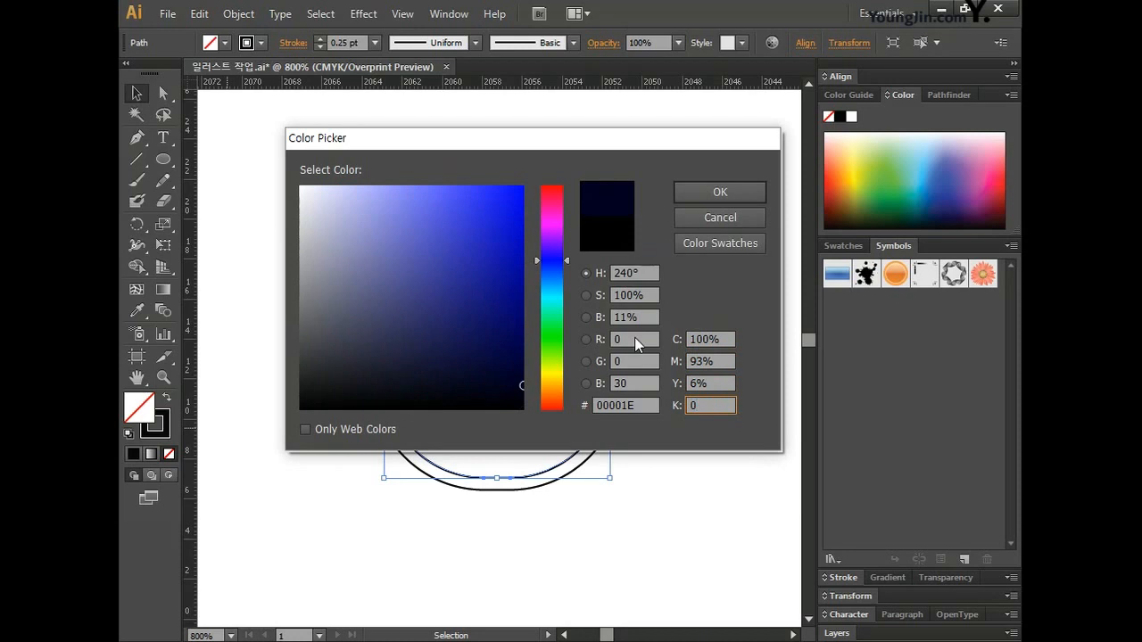
left_click(736, 187)
left_click(159, 423)
left_click(168, 453)
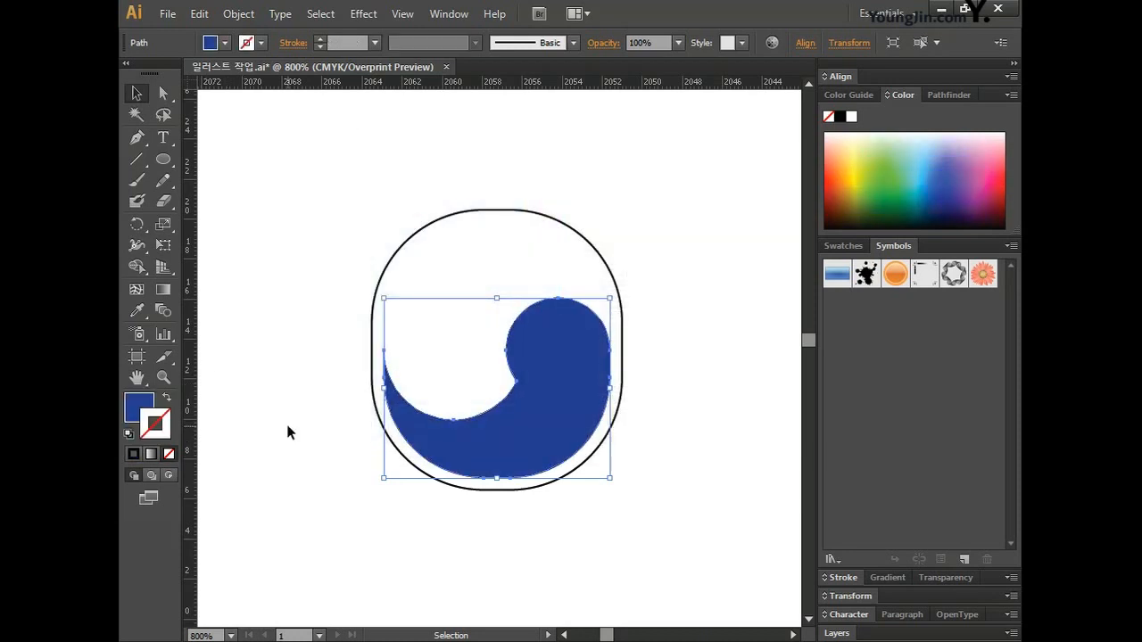
- Make a copy of the blue curved shape rotated 180° about the centre of the rounded outline
left_click(137, 227)
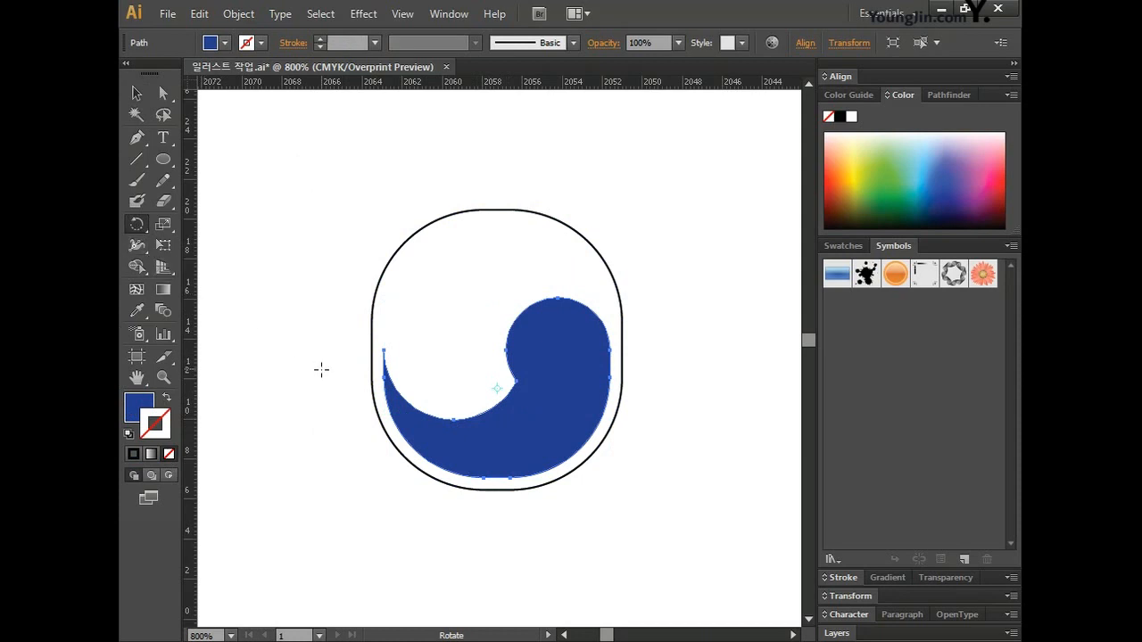
left_click(496, 348, "alt")
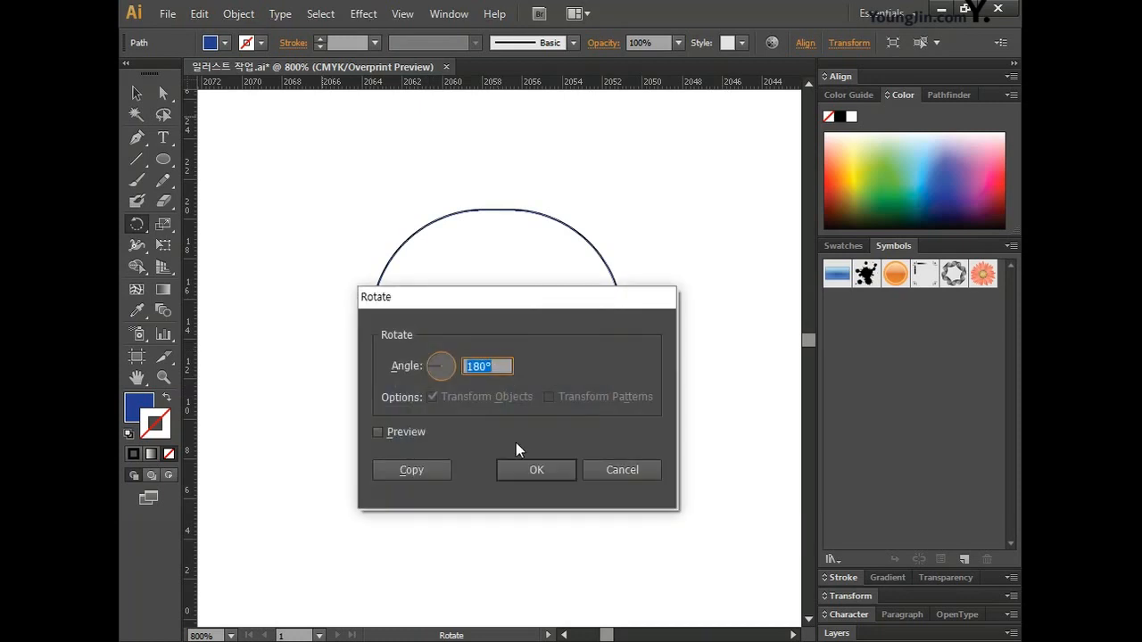
type("180")
left_click(439, 465)
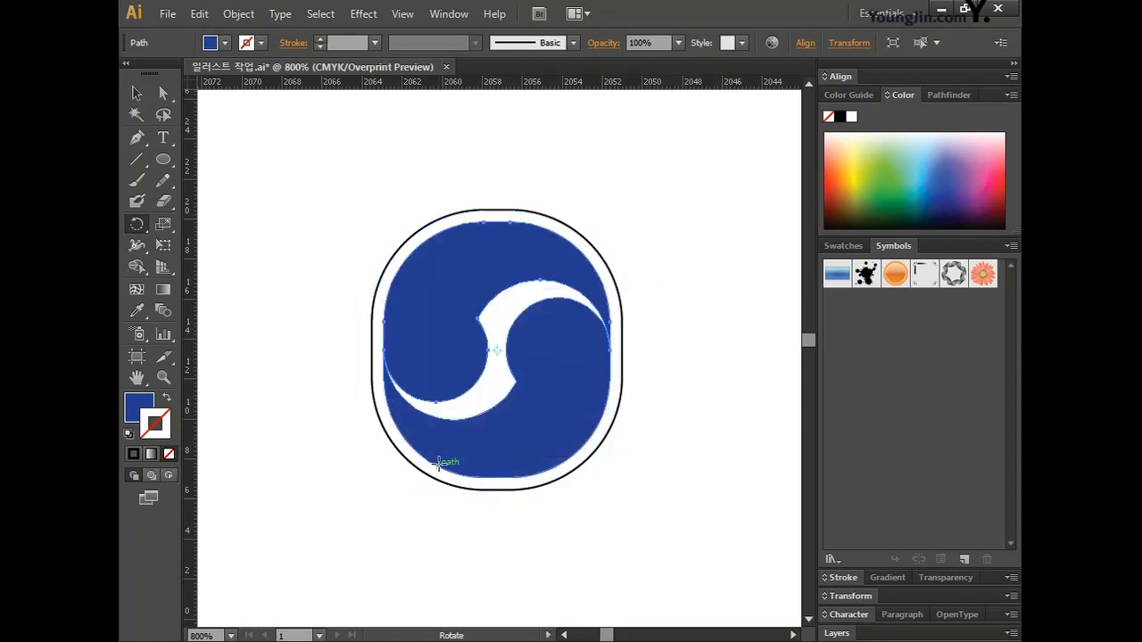
key("v")
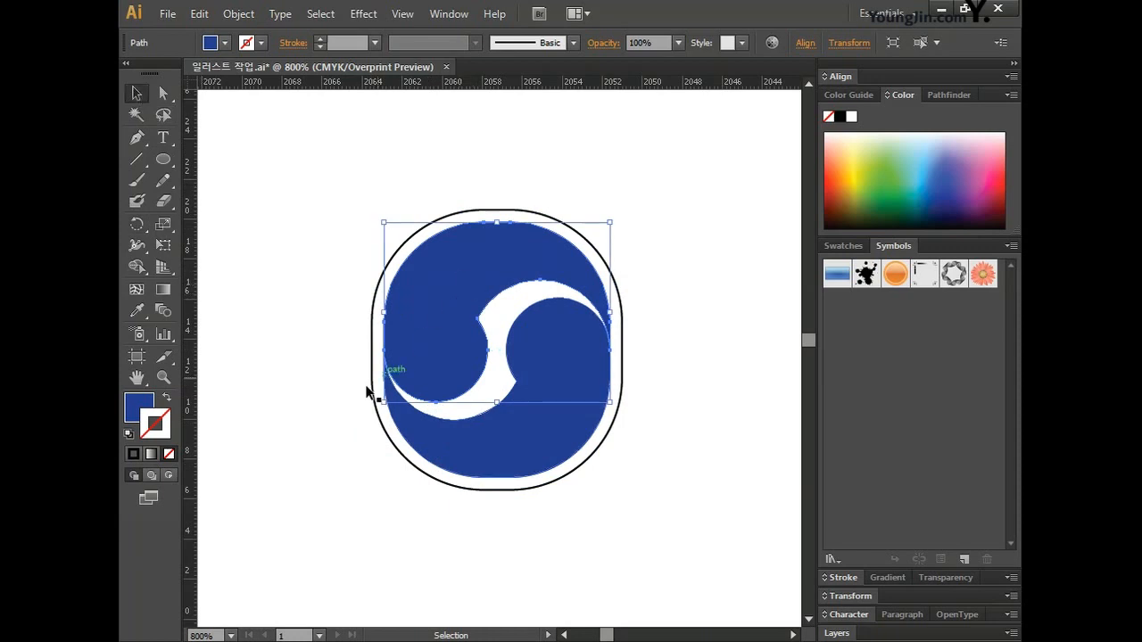
- Fill the rotated upper copy with red C 5, M 100, Y 98, K 0 and deselect it
double_click(137, 413)
key("Tab")
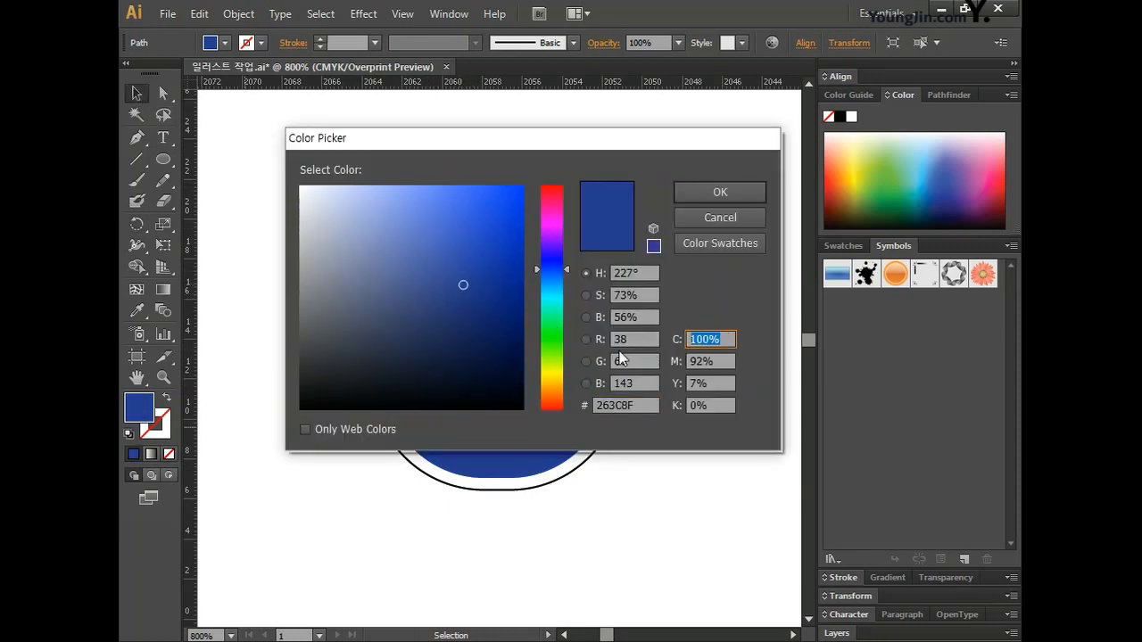
type("5")
key("Tab")
type("100")
key("Tab")
type("90")
key("Tab")
type("0")
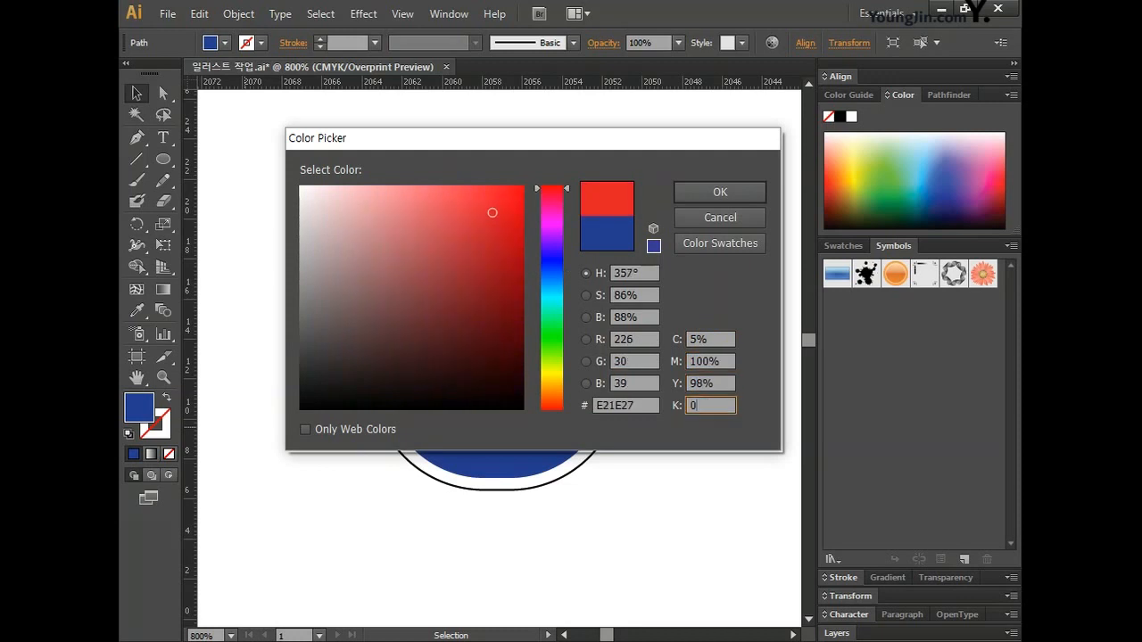
key("Return")
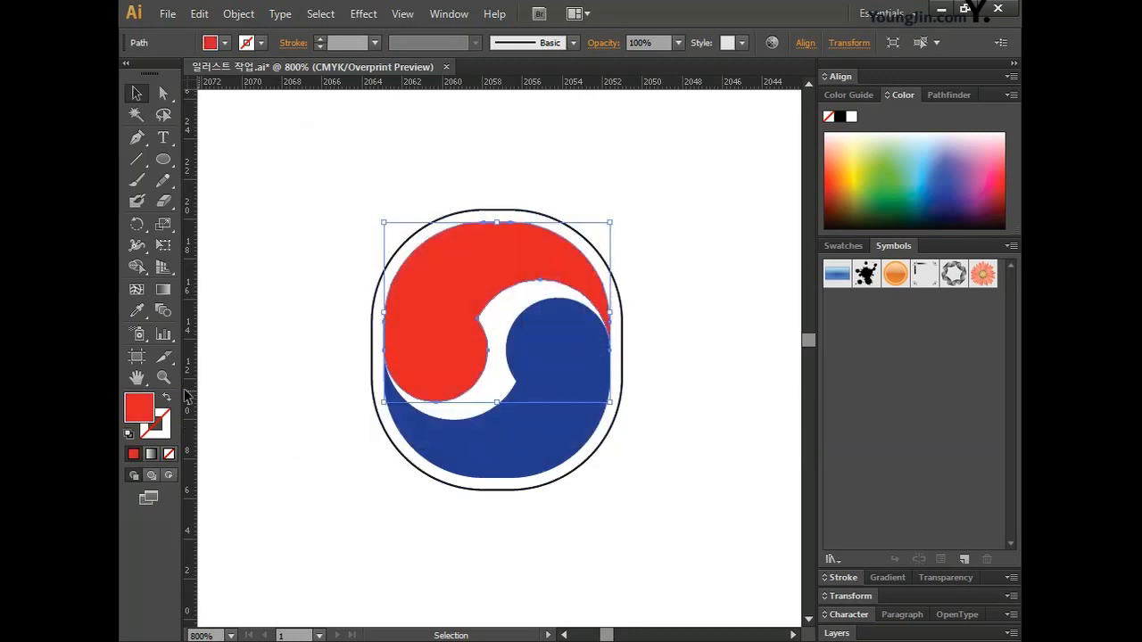
left_click(714, 466)
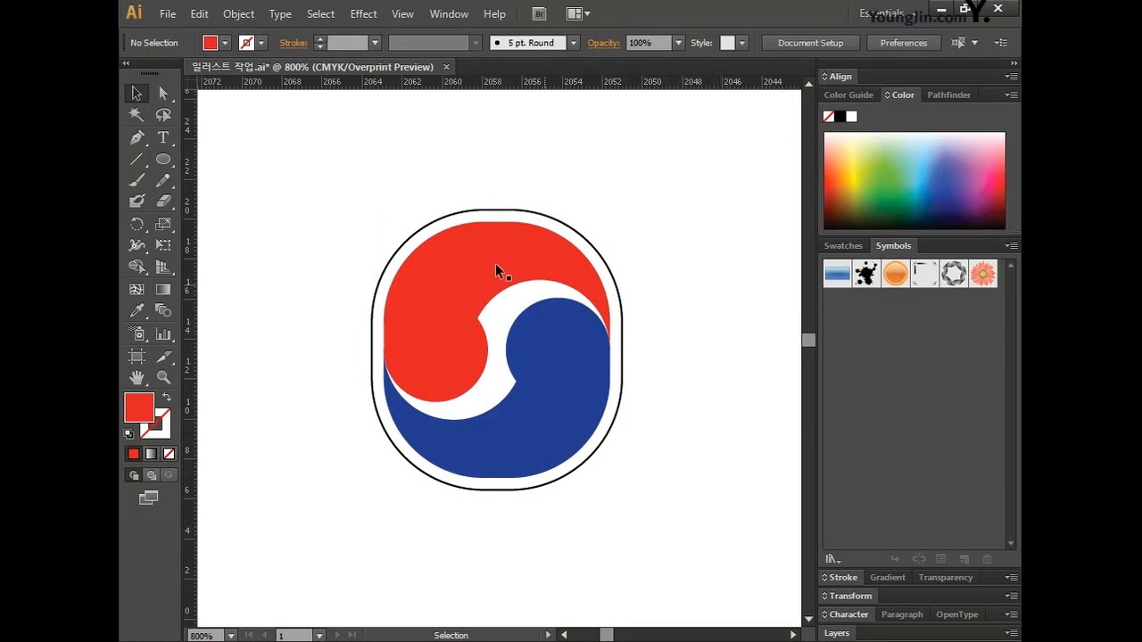
- Select the whole taegeuk motif, deselect it and save the illustration file
left_click_drag(326, 186, 676, 539)
key("a")
key("v")
left_click(657, 400)
key("a")
key("v")
key("ctrl+s")
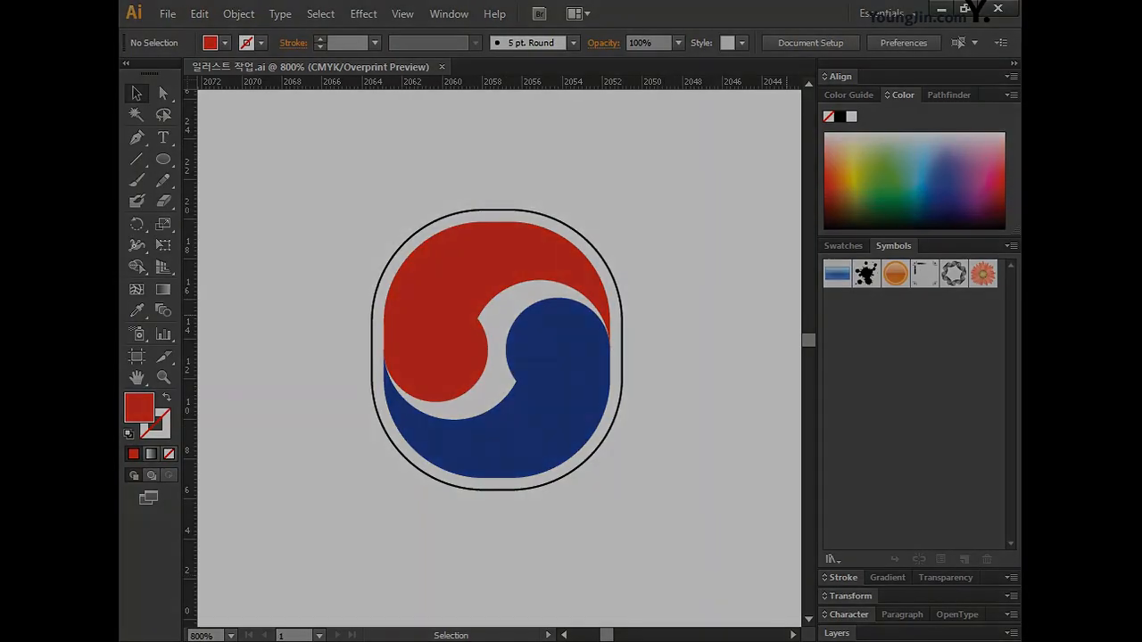
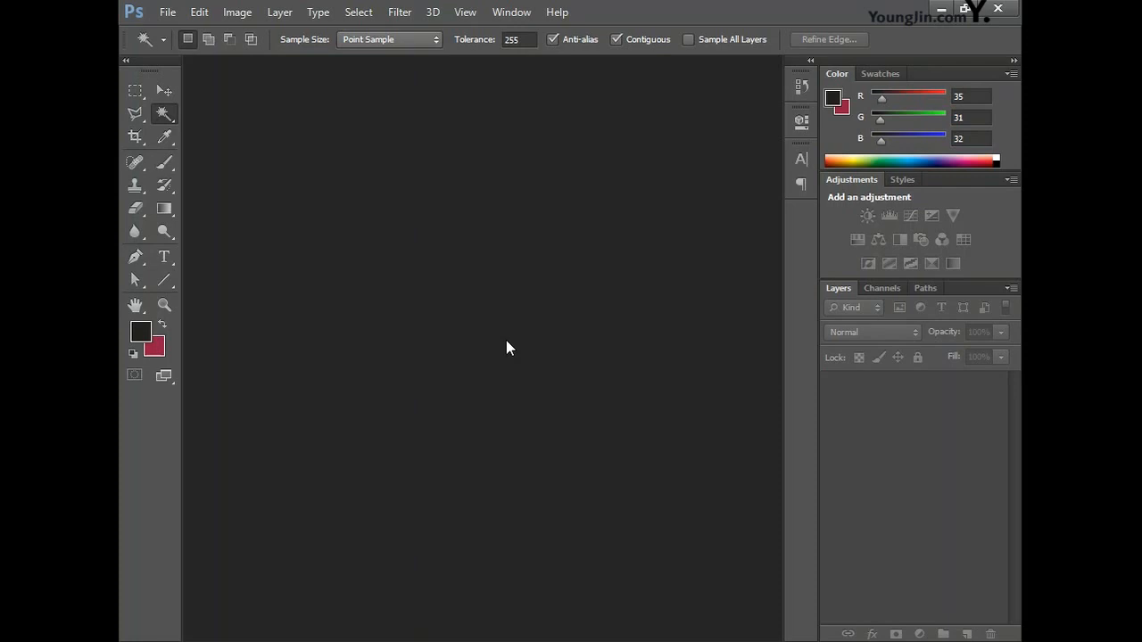
- Switch to Photoshop and create a CMYK document named 포토샵 작업, 166 mm wide and 246 mm high at 100 pixels/inch
left_click(167, 18)
left_click(181, 31)
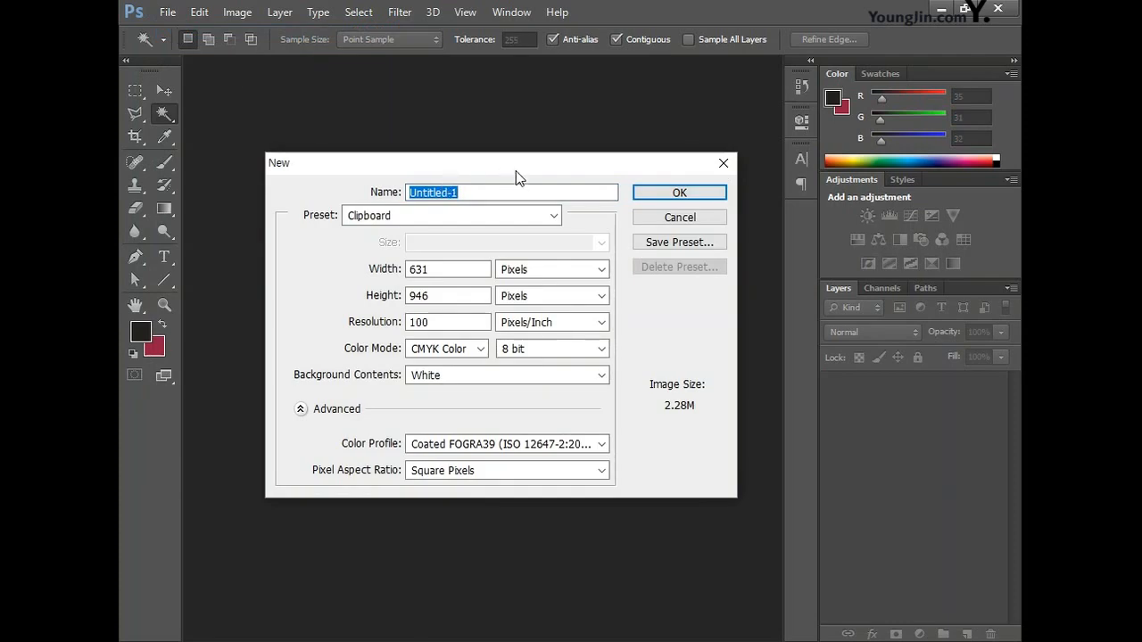
type("ㅍㅗ토샵 작업")
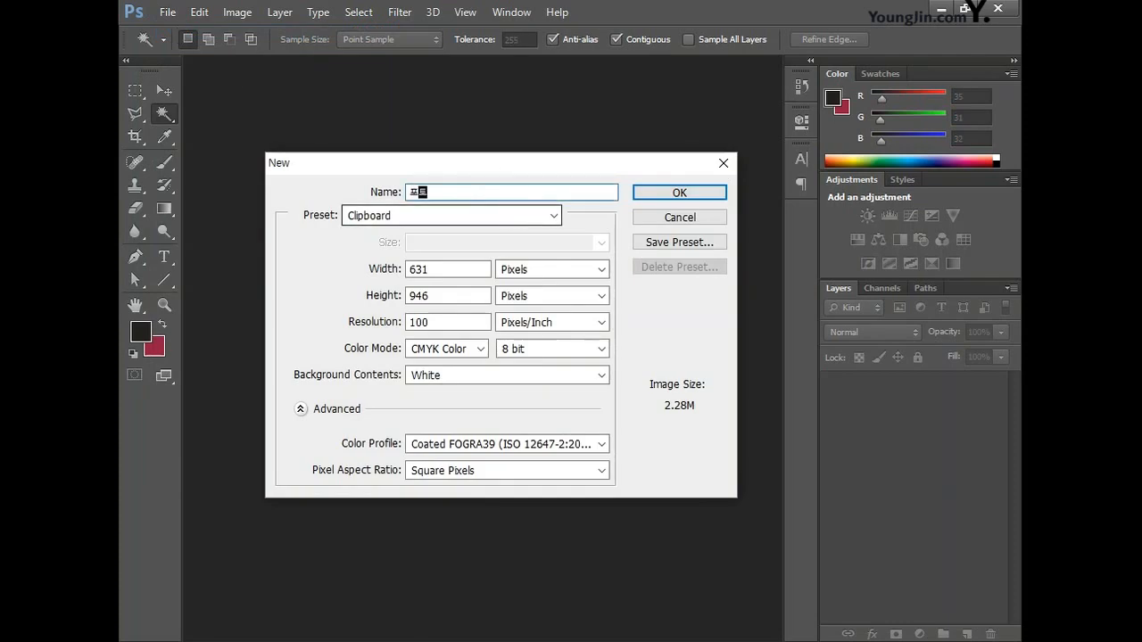
double_click(443, 267)
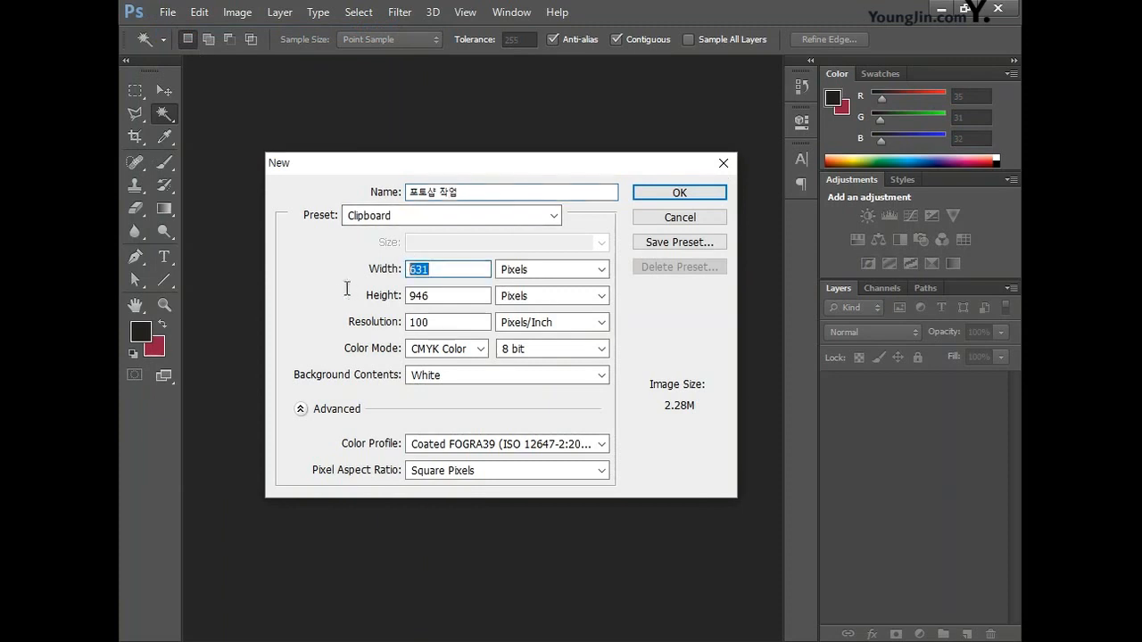
type("166")
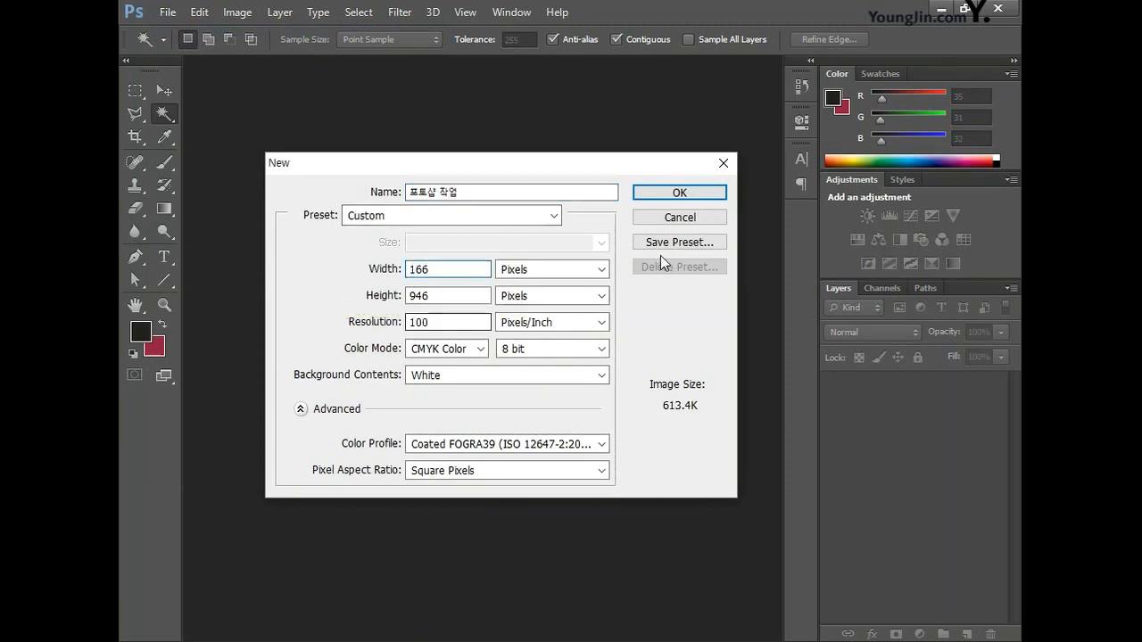
left_click(599, 269)
left_click(569, 328)
double_click(468, 300)
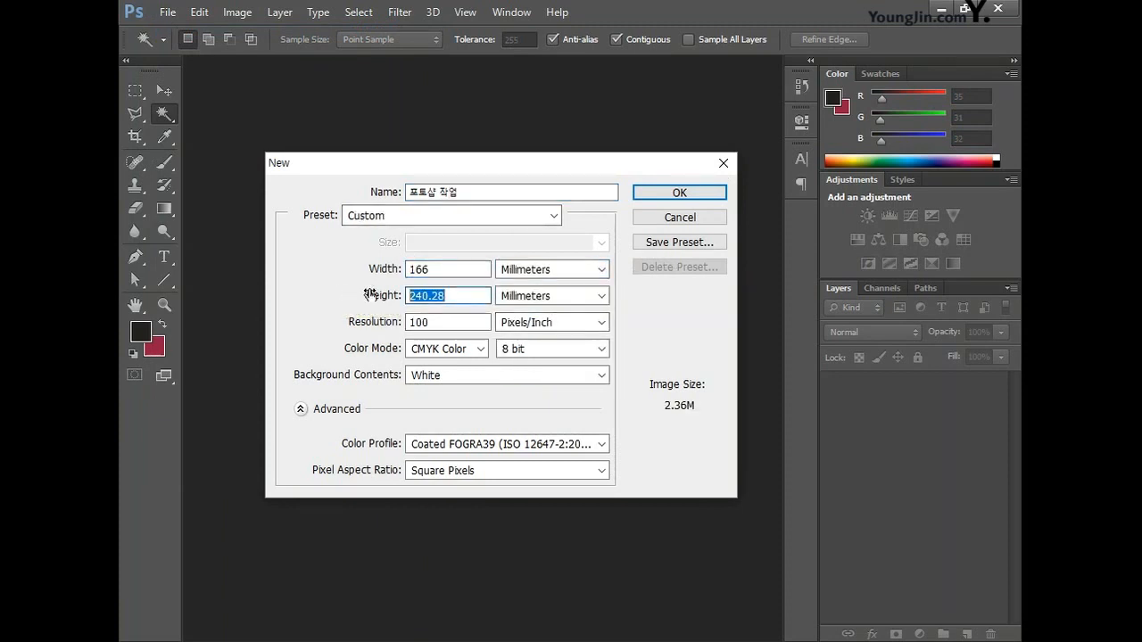
type("246")
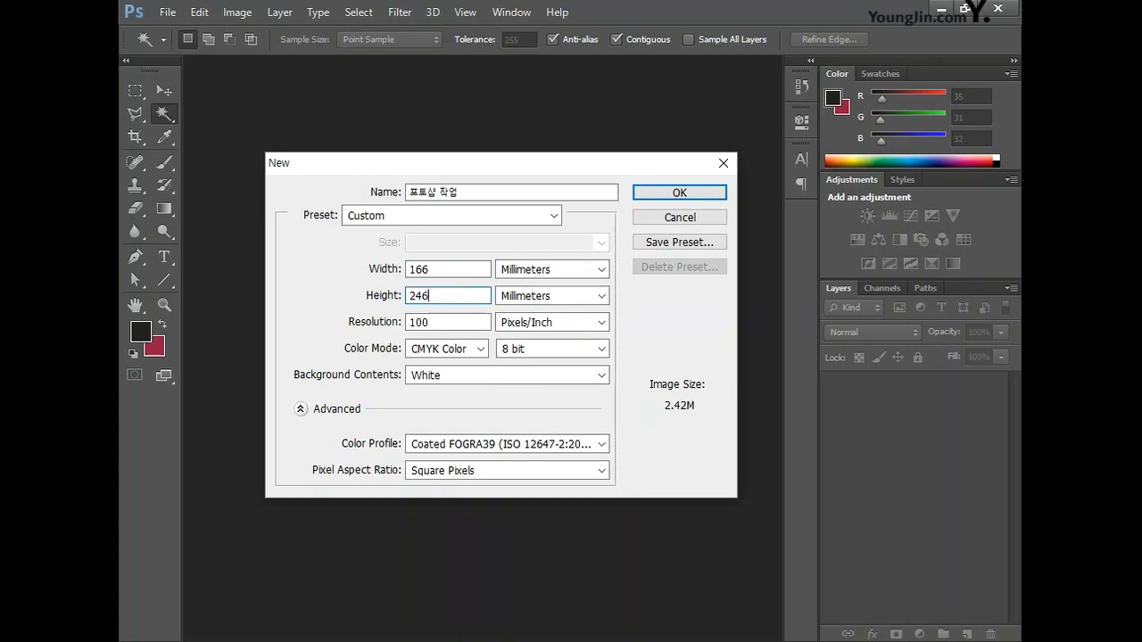
left_click(684, 308)
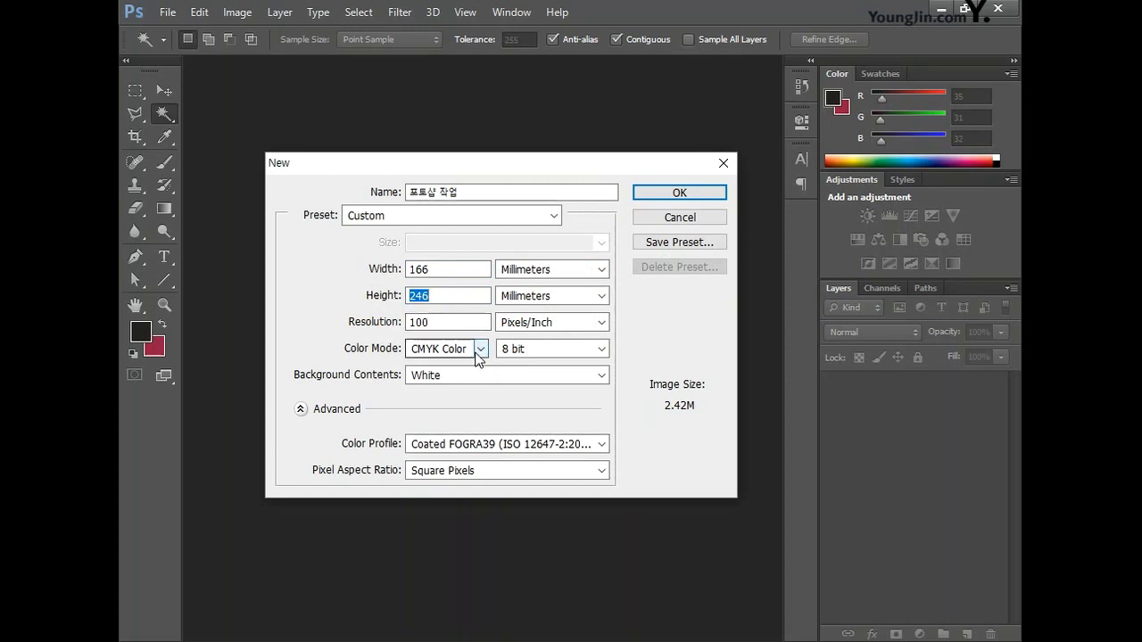
left_click(682, 192)
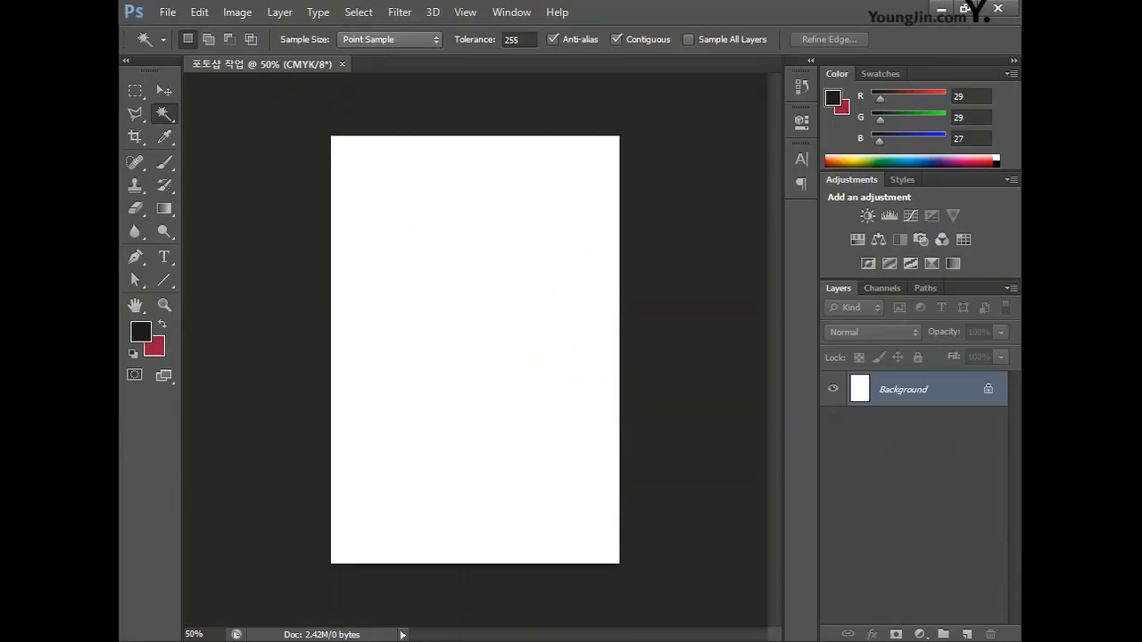
- Paste the copied grid lines into the document as pixels and commit the placement
key("ctrl+v")
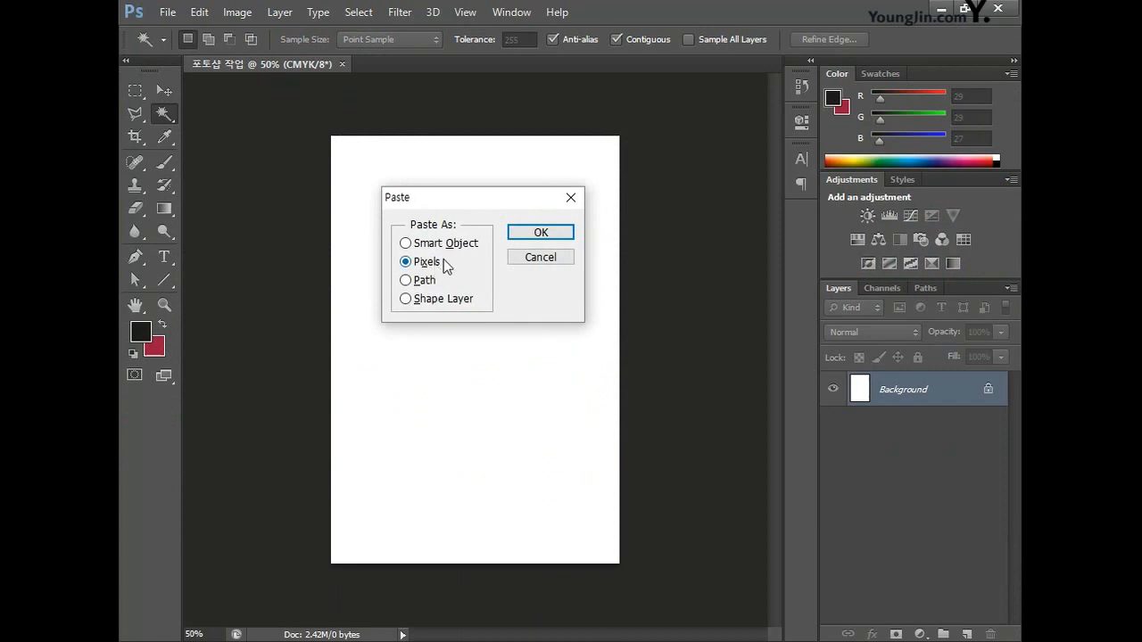
left_click(552, 235)
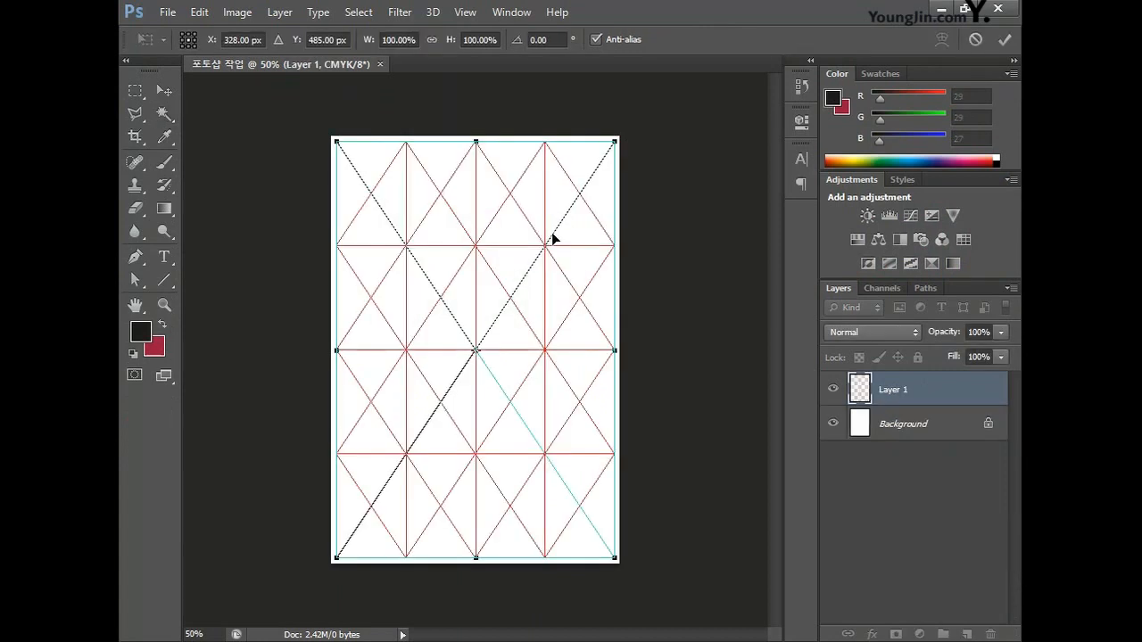
key("w")
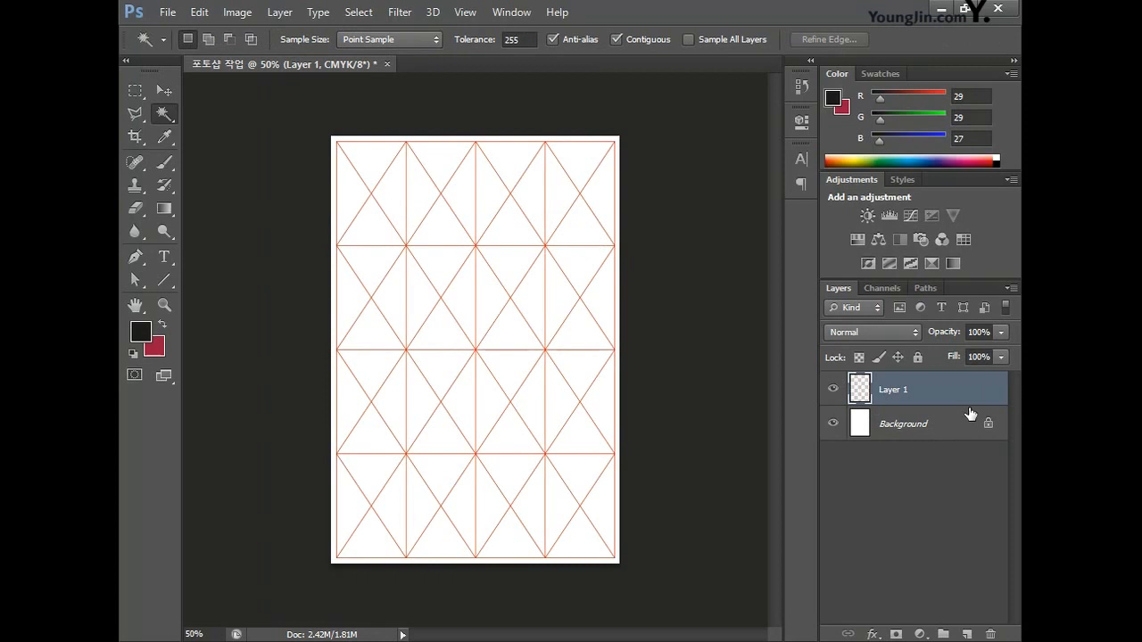
- Rename the pasted grid layer to 그리드 and lock it completely
double_click(893, 390)
type("그리드")
key("Return")
left_click(938, 394)
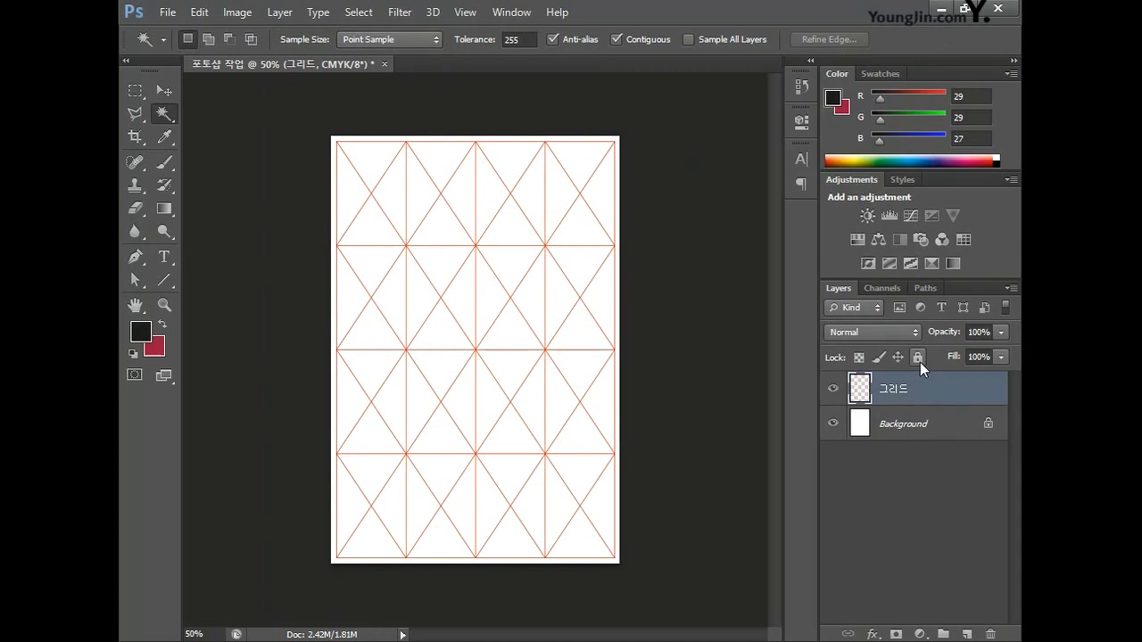
left_click(918, 358)
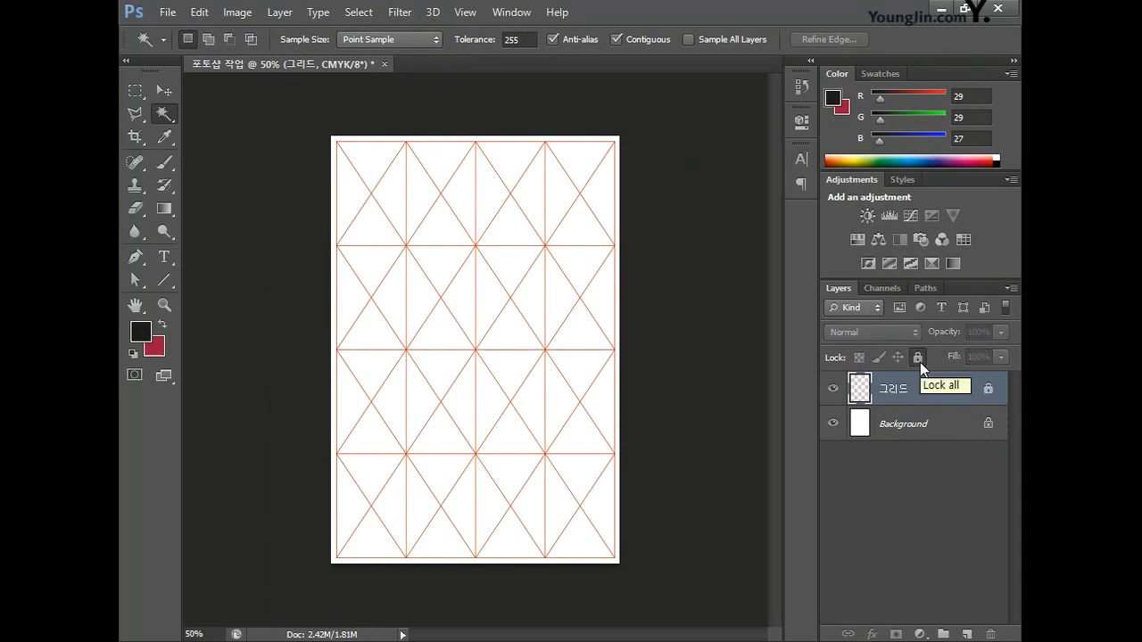
- Save the document as 포토샵 작업 in Photoshop format with Maximize Compatibility in the 작업 folder
left_click(167, 12)
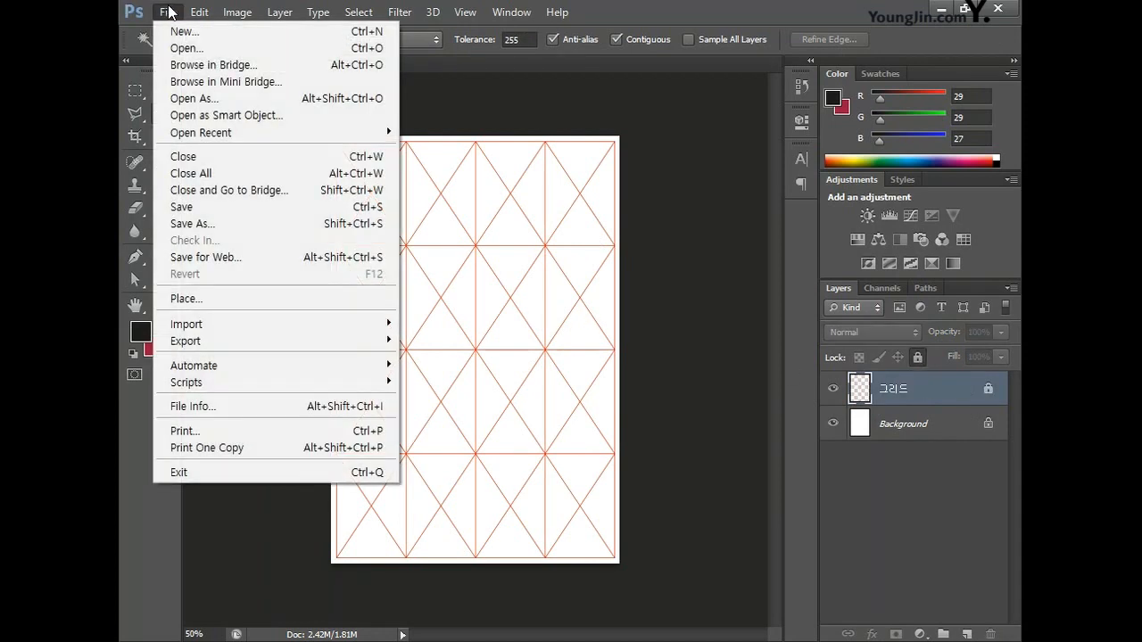
left_click(230, 212)
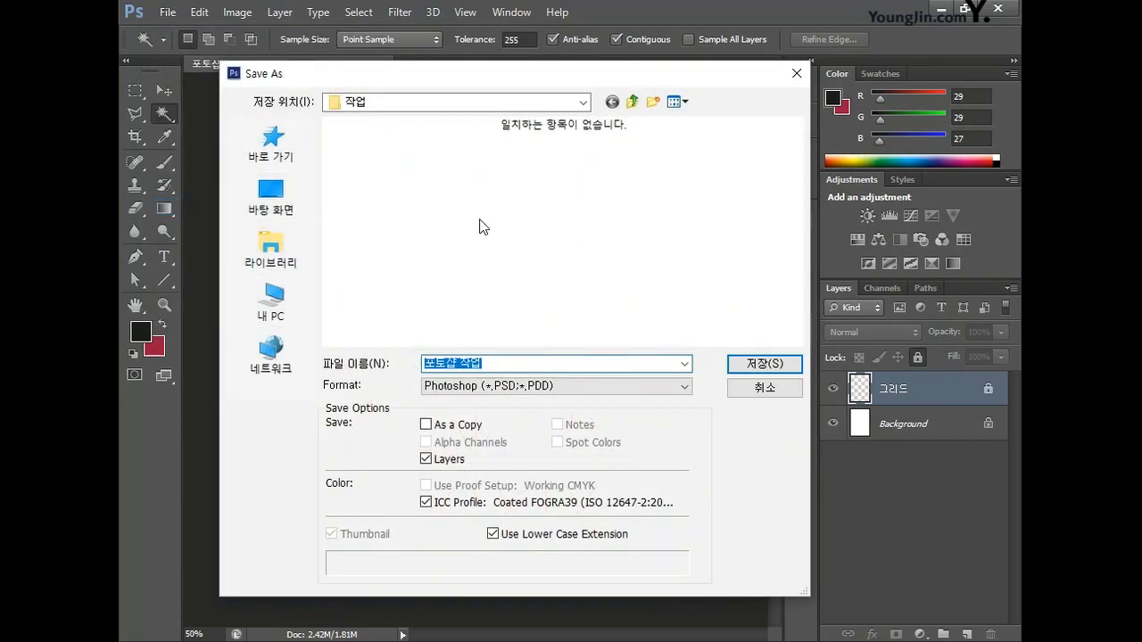
left_click(749, 365)
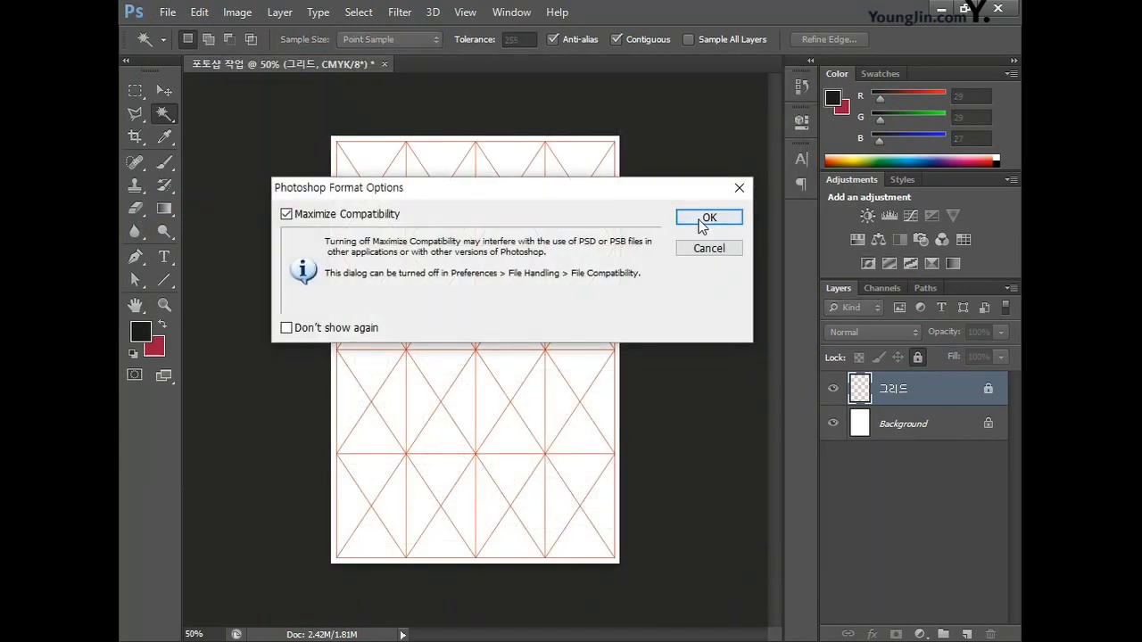
left_click(702, 219)
- Add a new layer named 배경 and place it between the 그리드 layer and the Background
left_click(165, 90)
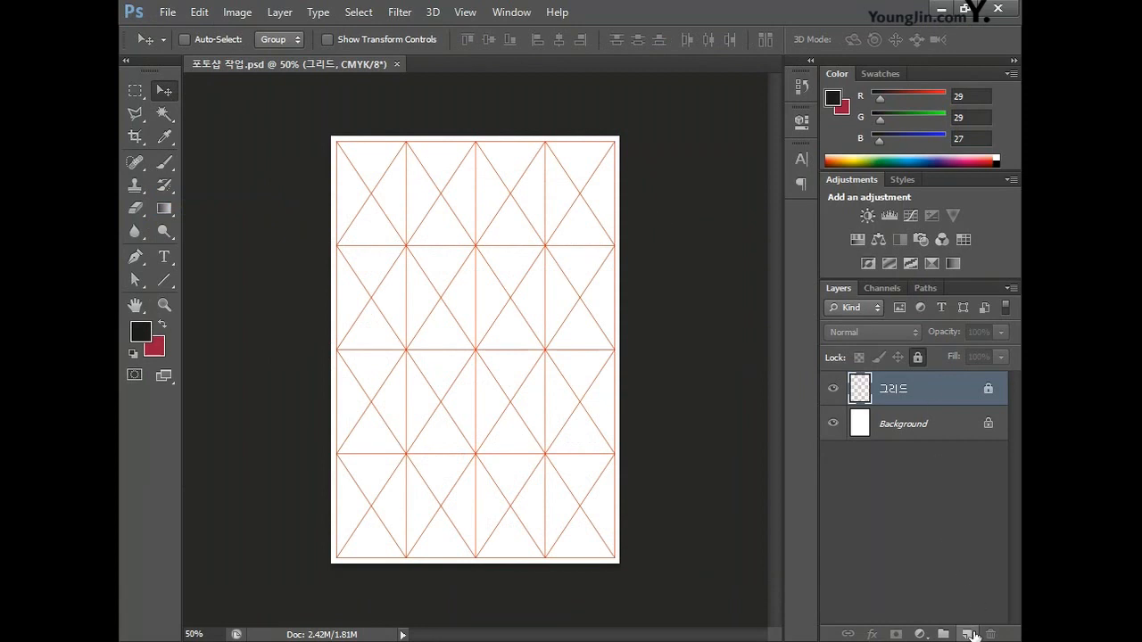
left_click(971, 635)
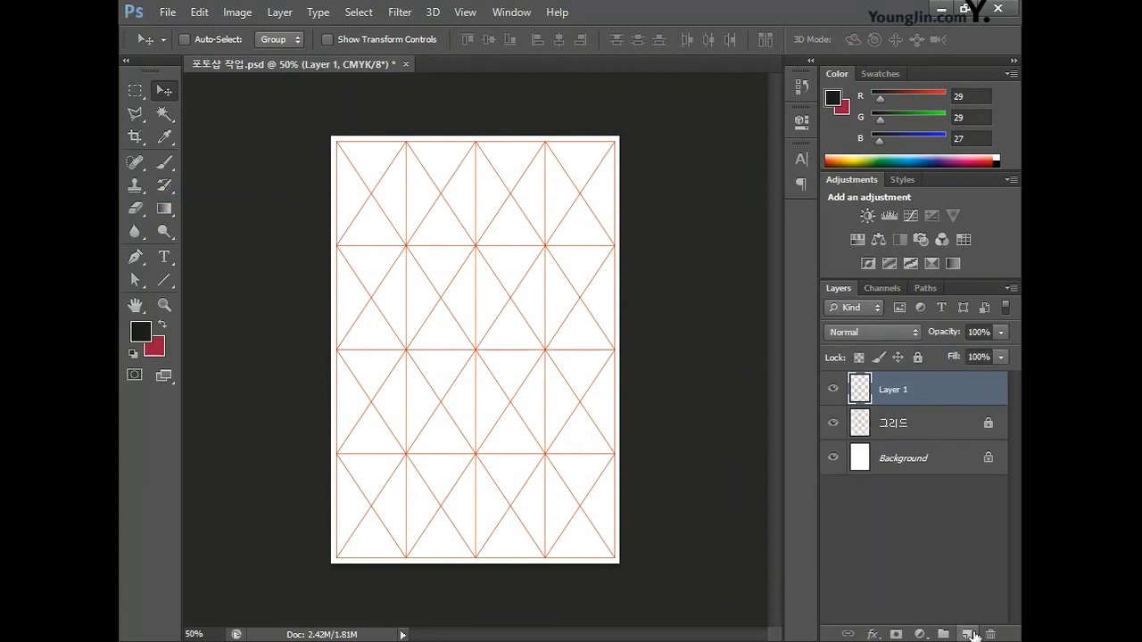
double_click(898, 400)
type("배")
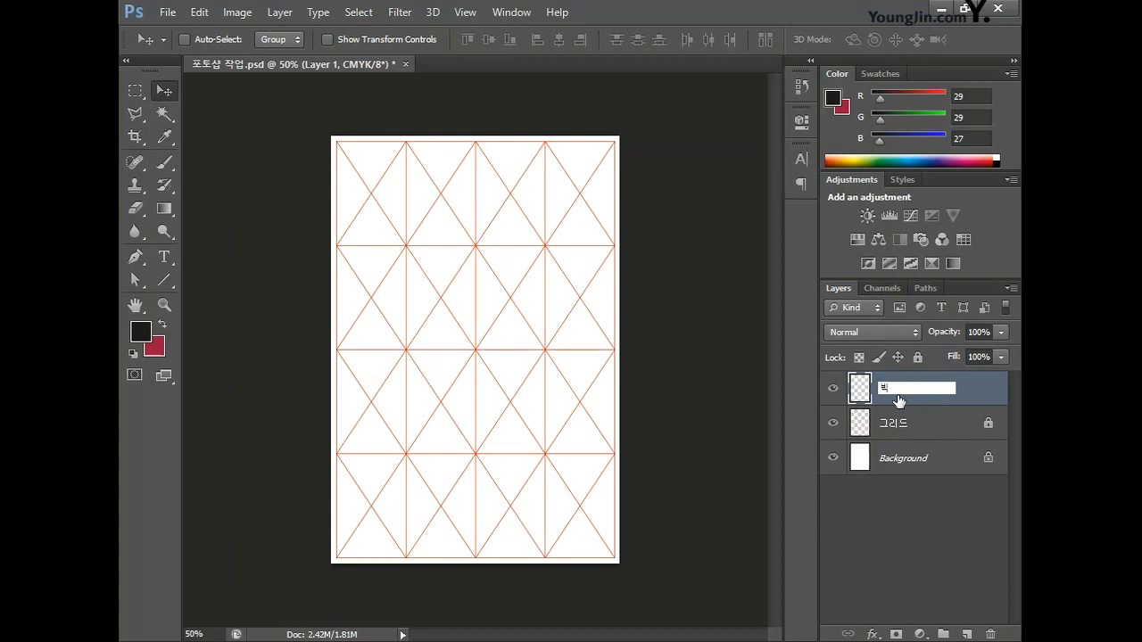
type("경")
key("Return")
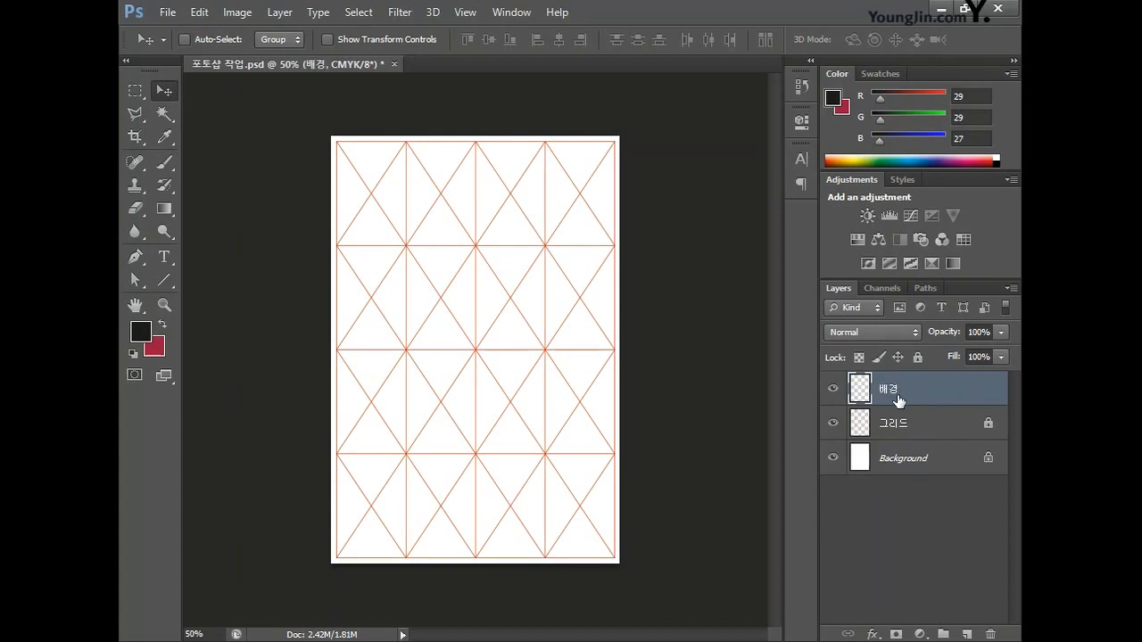
left_click_drag(956, 393, 954, 441)
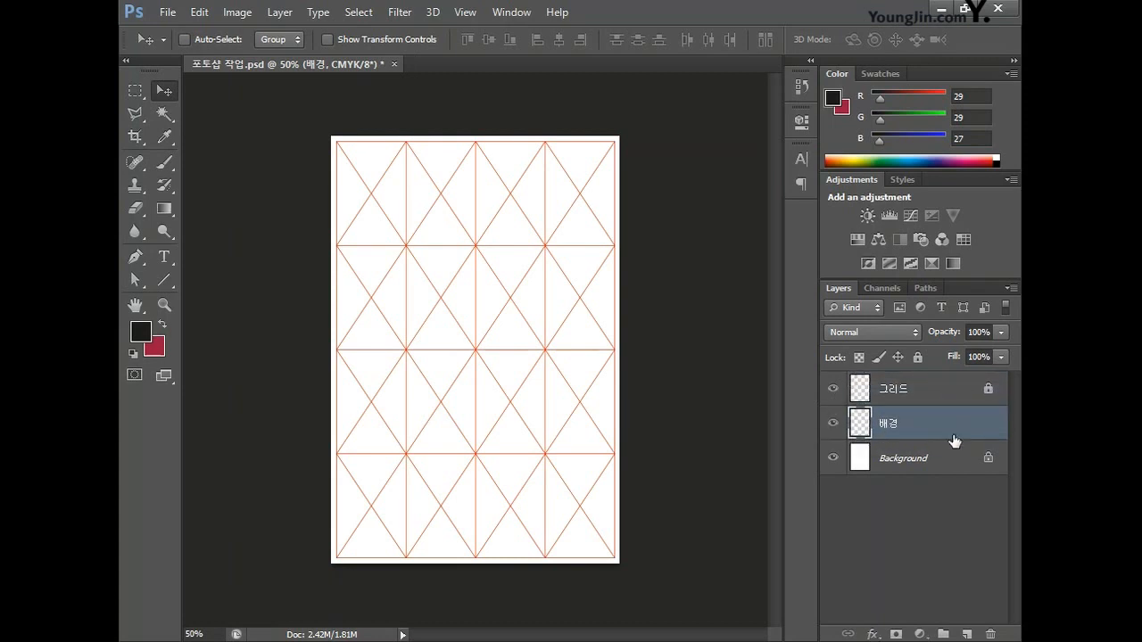
- Open the background color for editing
left_click(155, 348)
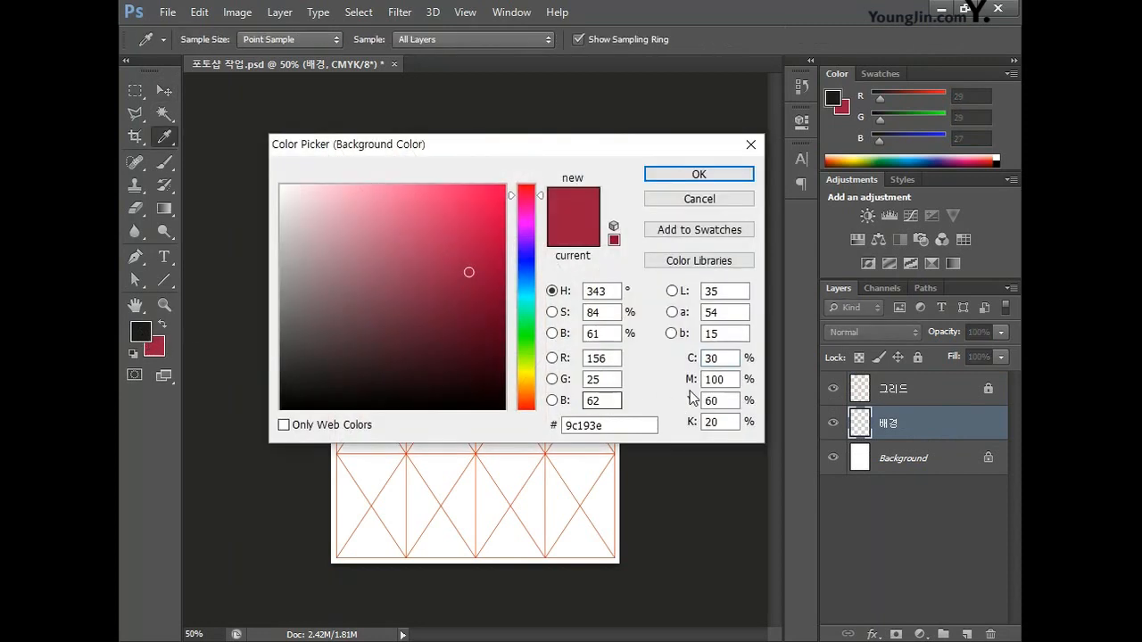
- Set the background color to white with C 0, M 0, Y 0, K 0
double_click(714, 357)
type("0")
key("Tab")
type("0")
key("Tab")
type("0")
key("Tab")
type("0")
key("Return")
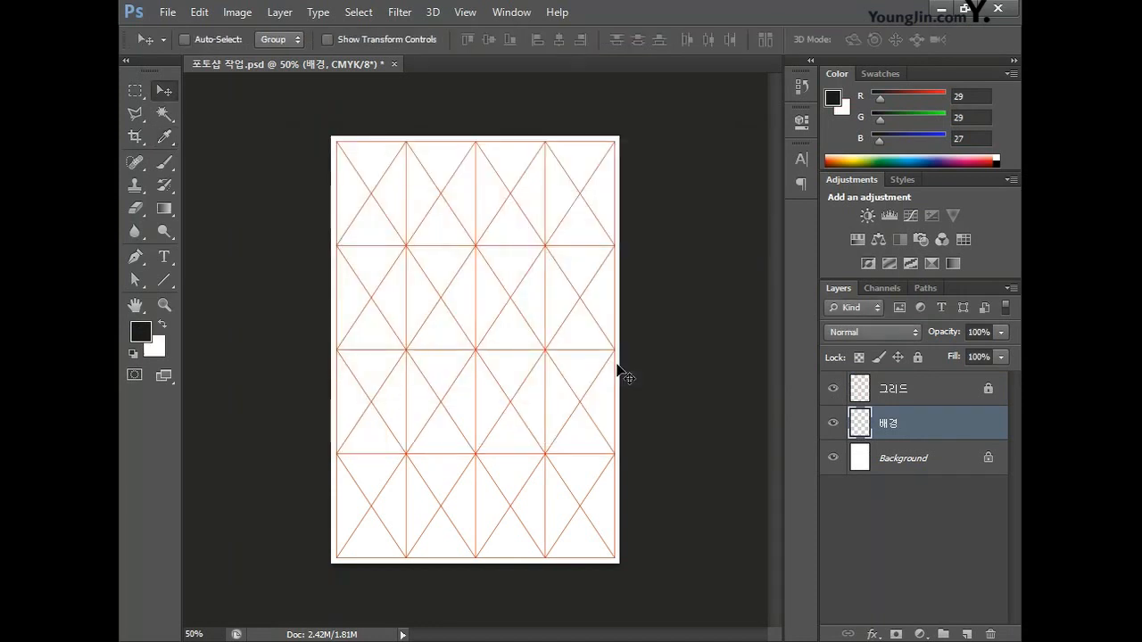
- Fill the 배경 layer with a vertical linear foreground-to-background gradient, starting near the second grid row's top and ending just below the page's middle
left_click(169, 208)
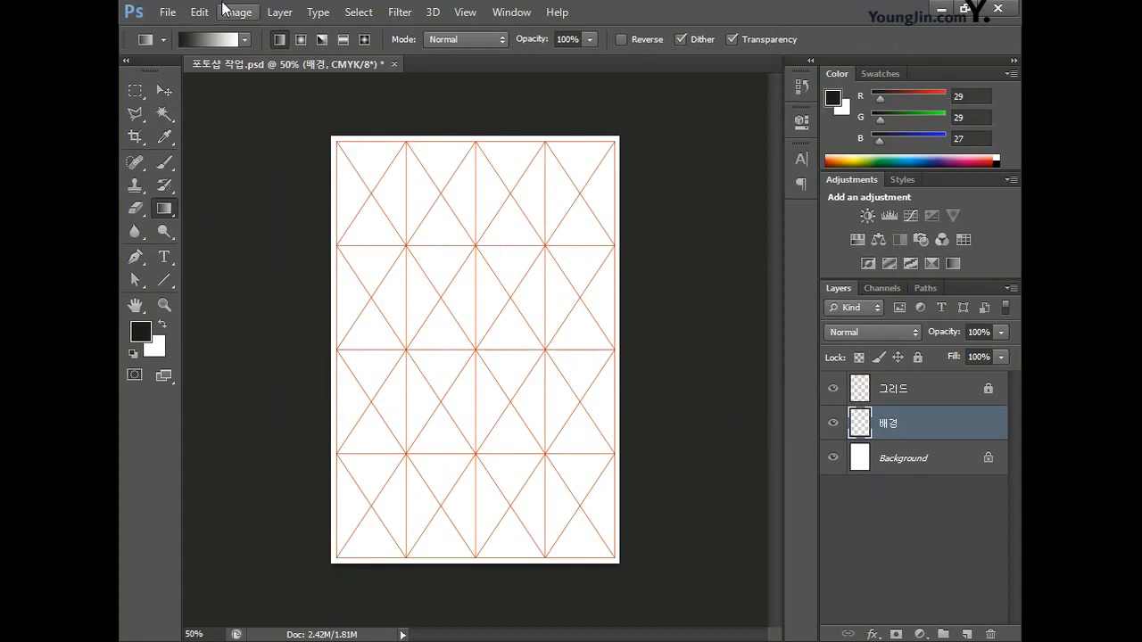
left_click(245, 41)
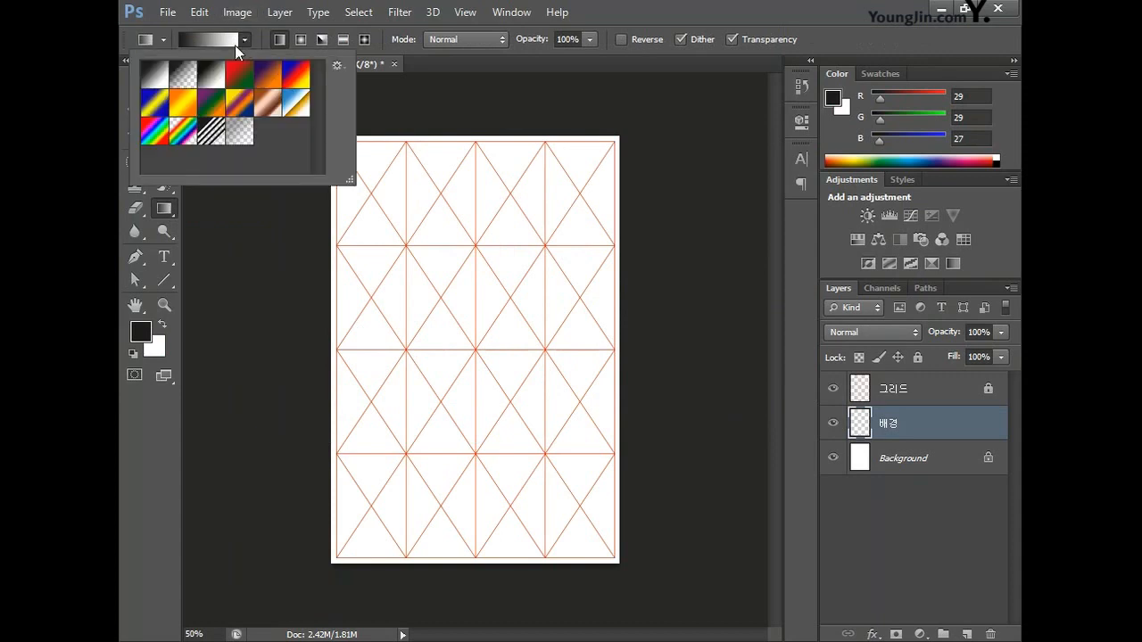
left_click(160, 77)
left_click(242, 39)
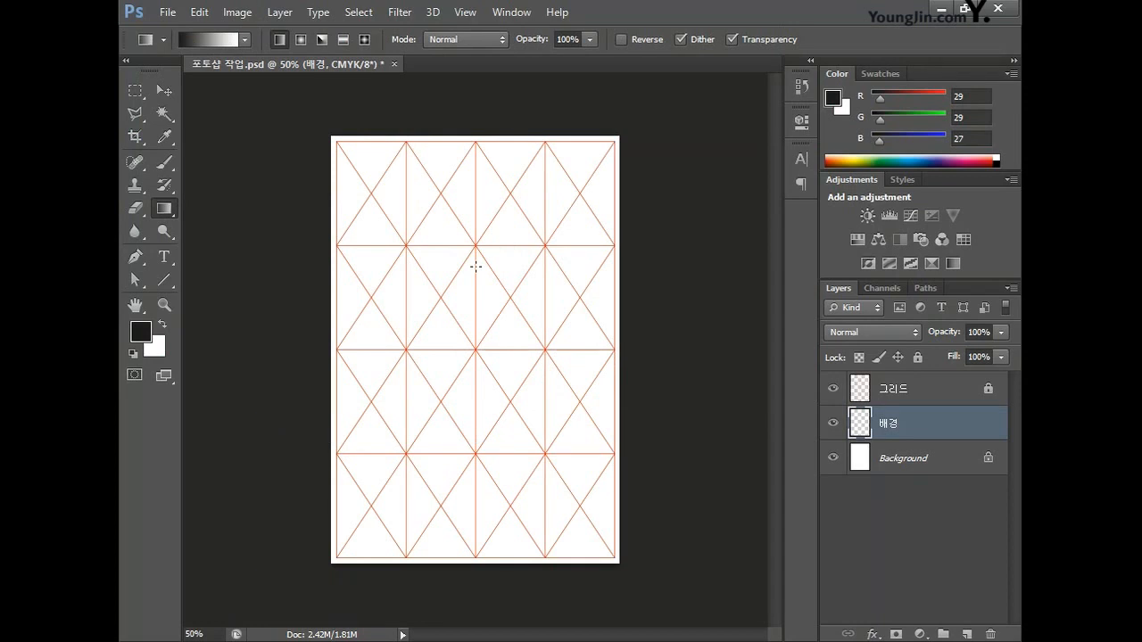
left_click_drag(476, 265, 476, 359)
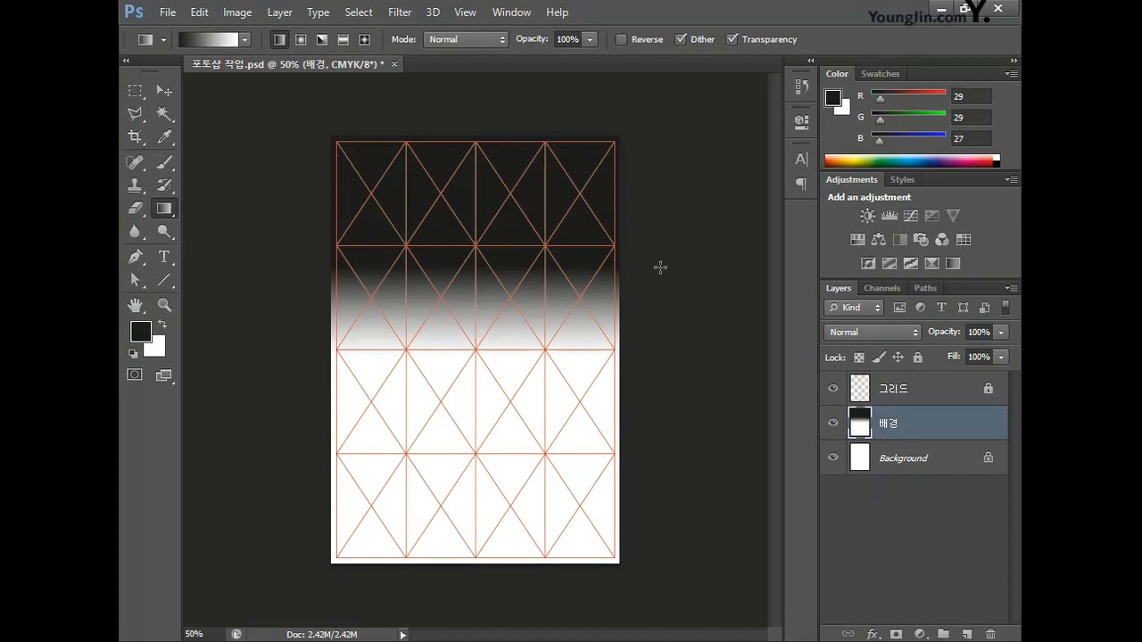
- Open the image 기능장 from the 제공파일 folder
left_click(169, 13)
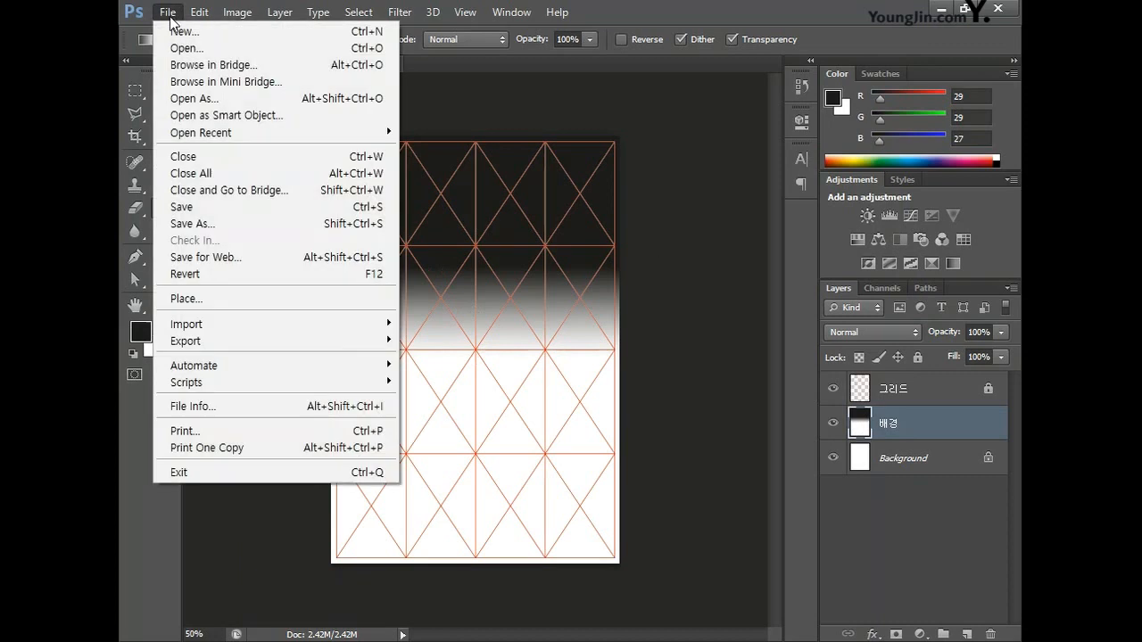
left_click(178, 48)
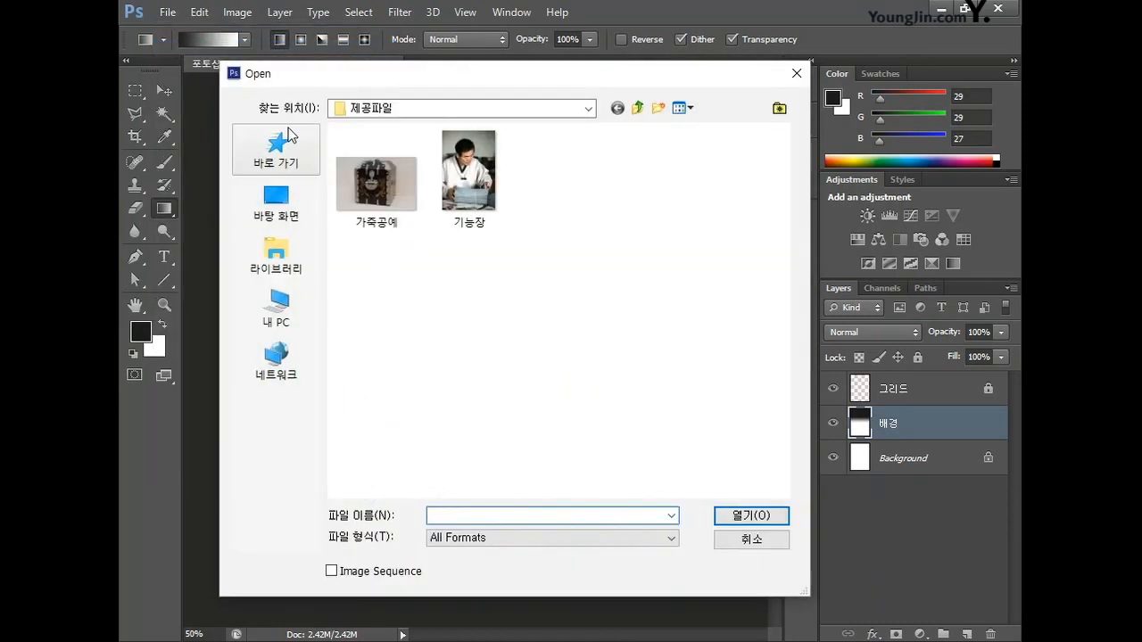
left_click(481, 198)
left_click(733, 517)
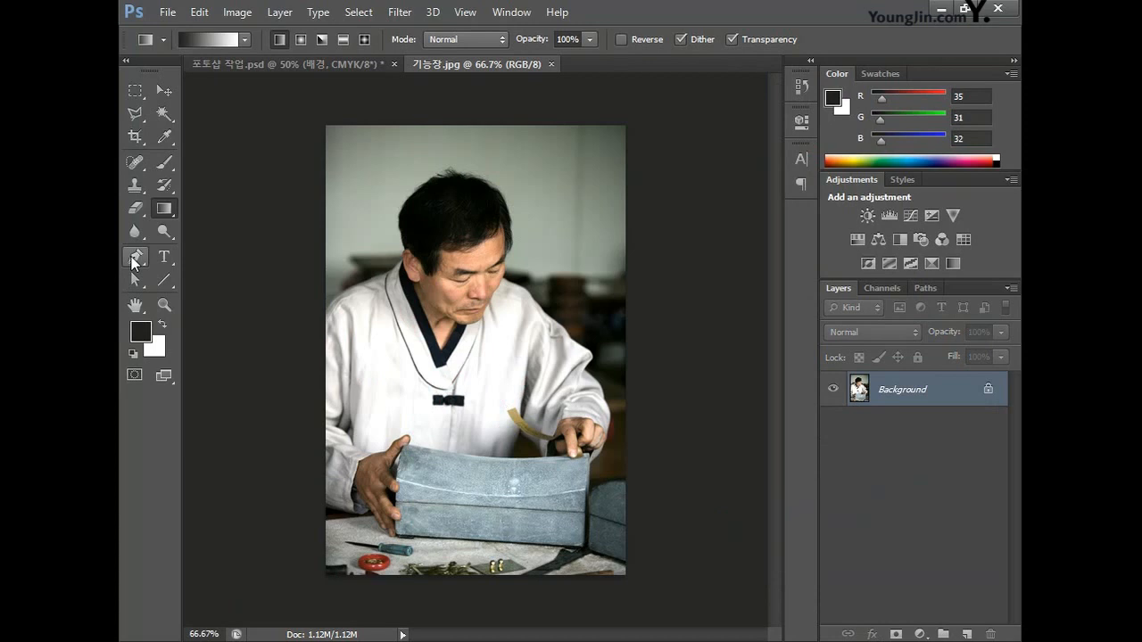
- Trace a closed Pen path around the craftsman and the blue-grey box he is holding
left_click(136, 259)
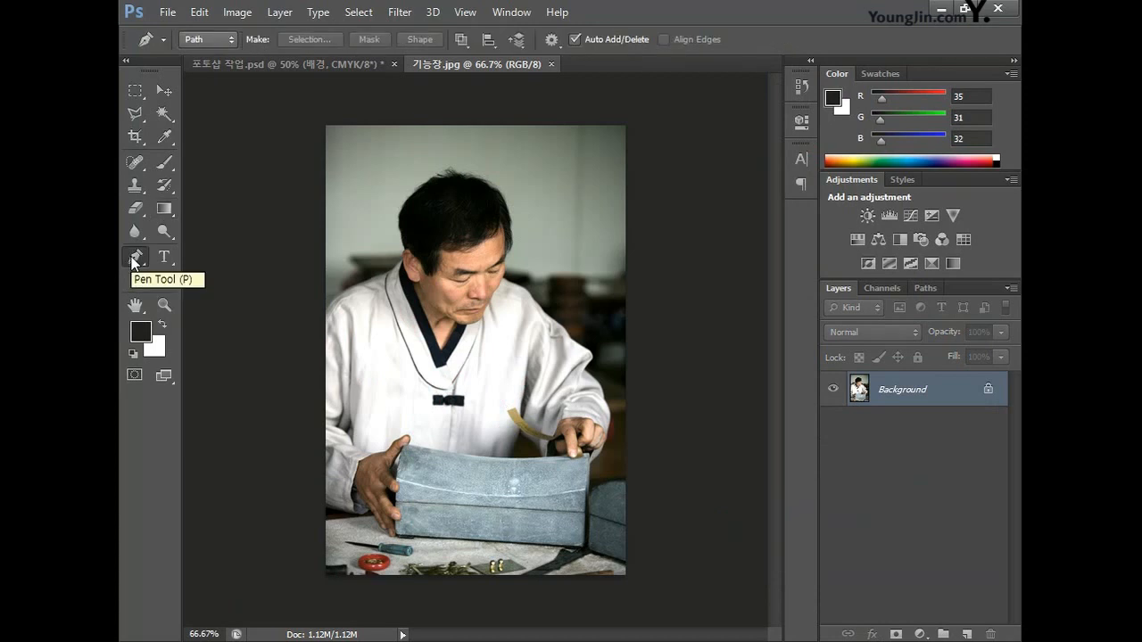
scroll(442, 335, "up", 3)
left_click(273, 299)
left_click(287, 283)
left_click(299, 275)
left_click(321, 268)
left_click(342, 256)
left_click(359, 251)
left_click(378, 219)
left_click(375, 198)
left_click(372, 182)
left_click(374, 169)
left_click(383, 155)
left_click(397, 142)
left_click(413, 131)
left_click(439, 122)
left_click(464, 123)
left_click(486, 132)
left_click(509, 154)
left_click(521, 189)
left_click(522, 212)
left_click(514, 236)
left_click(510, 259)
left_click(530, 267)
left_click(551, 290)
left_click(563, 303)
left_click(583, 318)
left_click(595, 332)
left_click(608, 345)
left_click(626, 363)
left_click(618, 377)
left_click(630, 390)
left_click(641, 403)
left_click(641, 415)
left_click(651, 429)
left_click(652, 440)
left_click(652, 452)
left_click(648, 463)
left_click(645, 475)
left_click(642, 484)
left_click(635, 492)
left_click(625, 500)
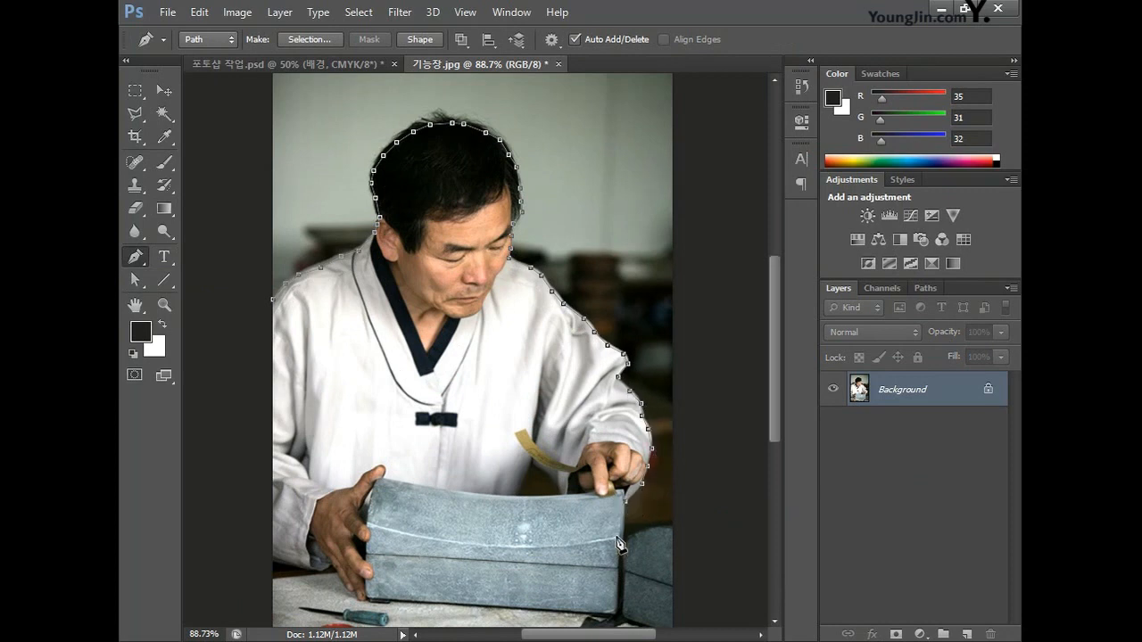
left_click(618, 614)
left_click(353, 590)
left_click(331, 566)
left_click(273, 556)
left_click(273, 300)
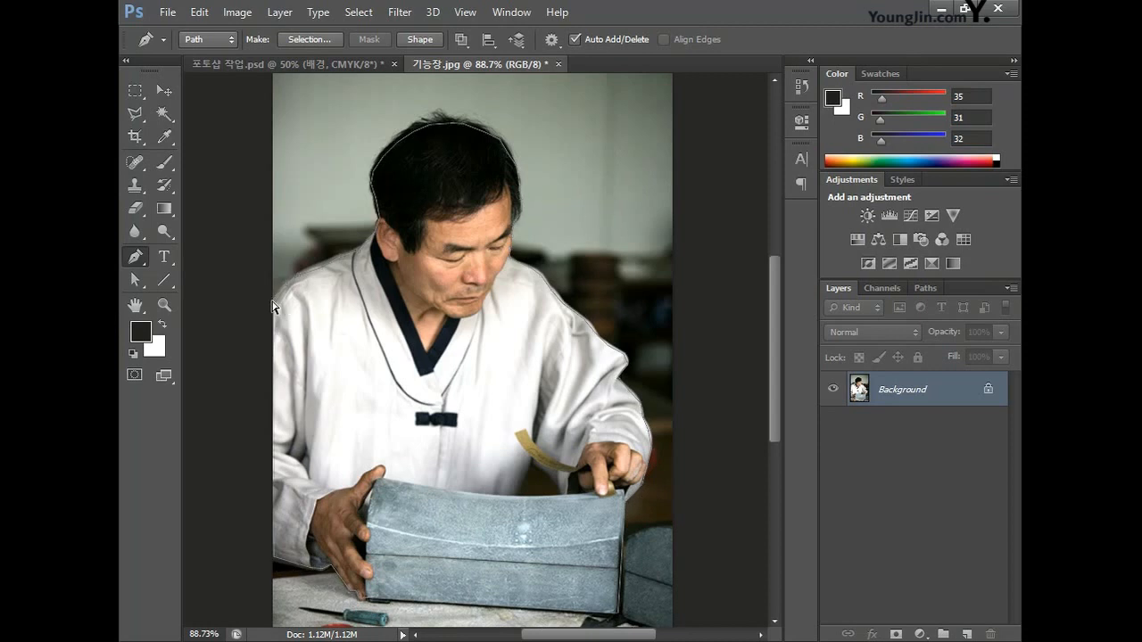
- Convert the path around the craftsman to a selection and copy it onto a new layer
key("ctrl+Return")
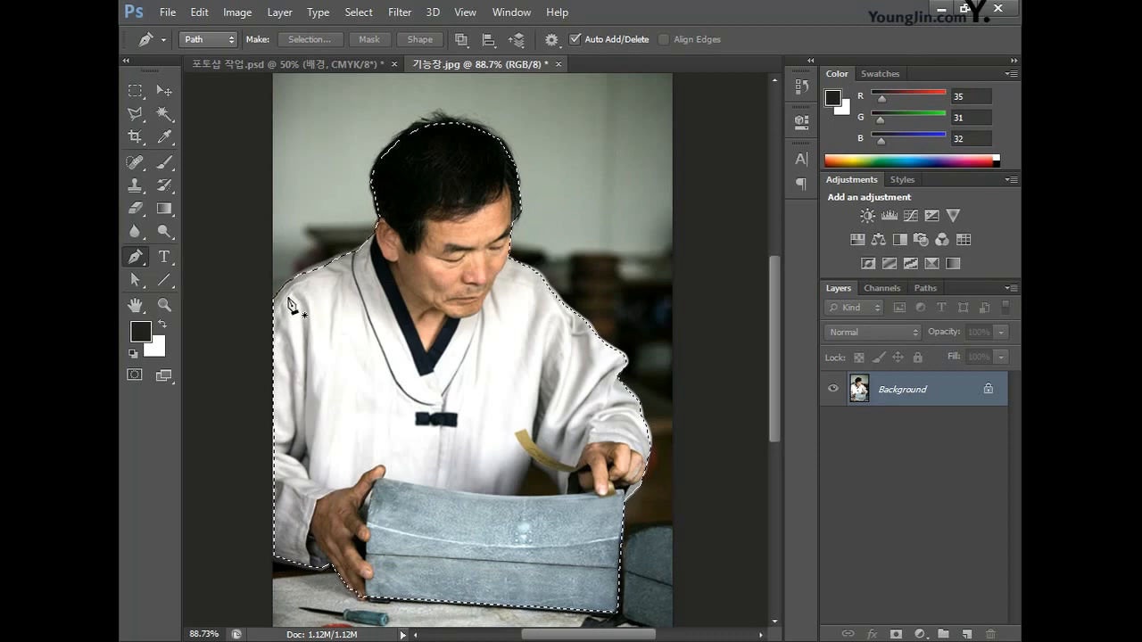
key("ctrl+j")
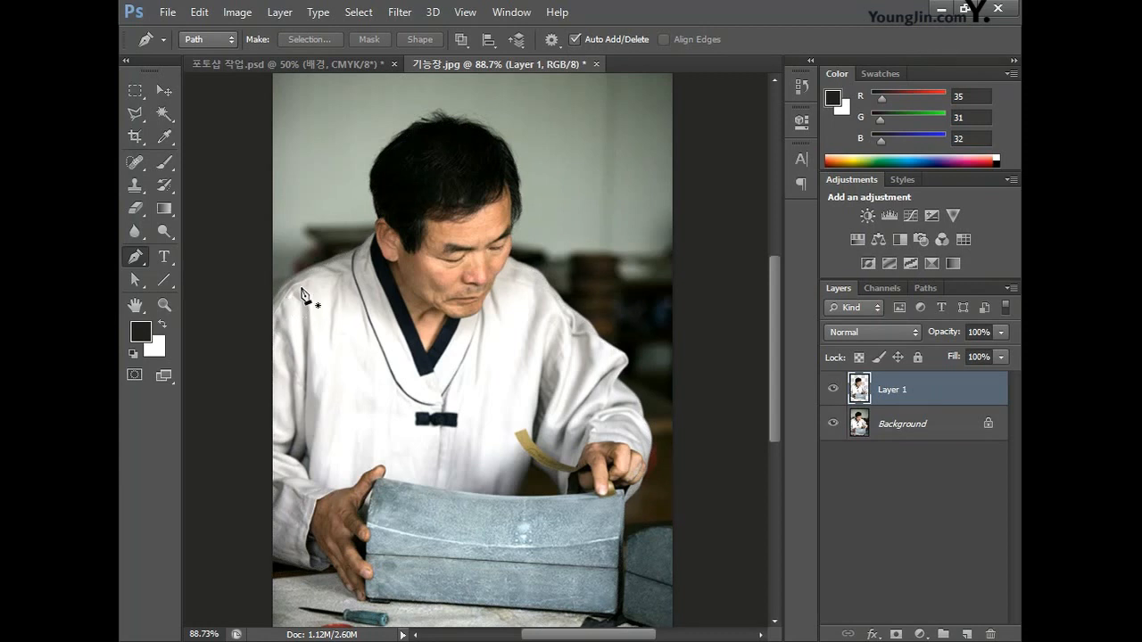
- Apply Levels to the cut-out craftsman layer with RGB input levels 5, 1.15 and 245
left_click(237, 12)
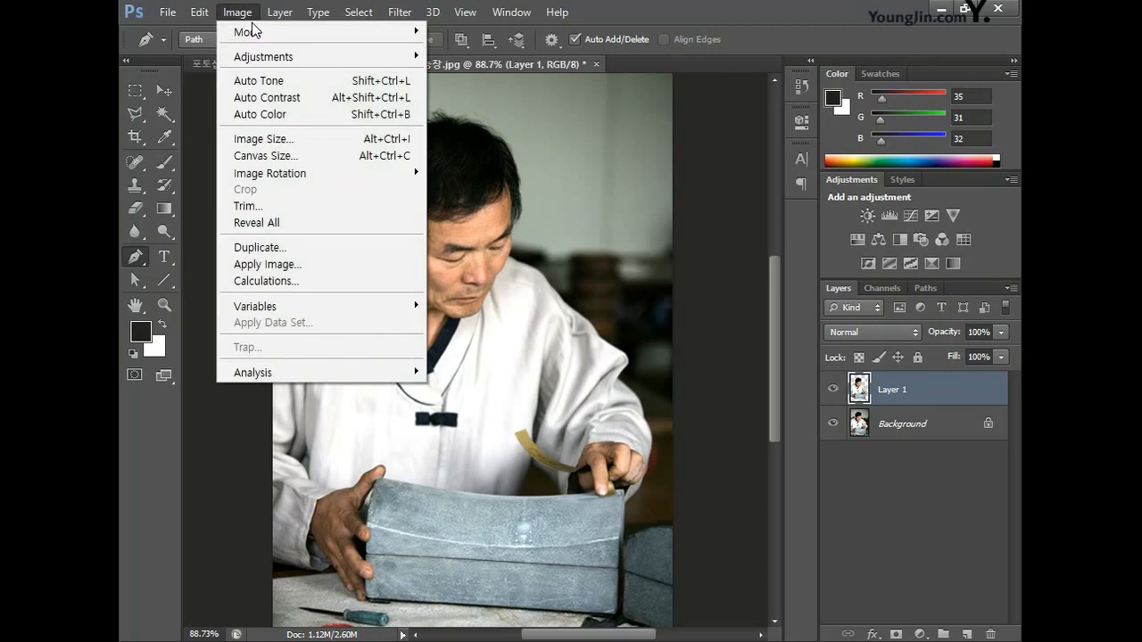
mouse_move(288, 56)
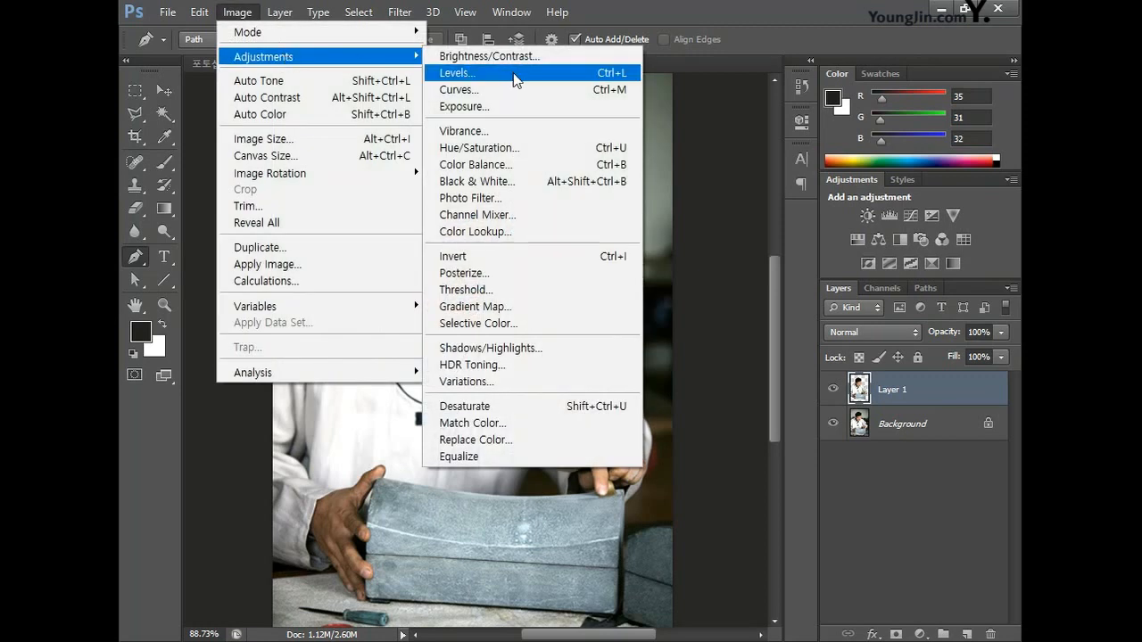
left_click(514, 75)
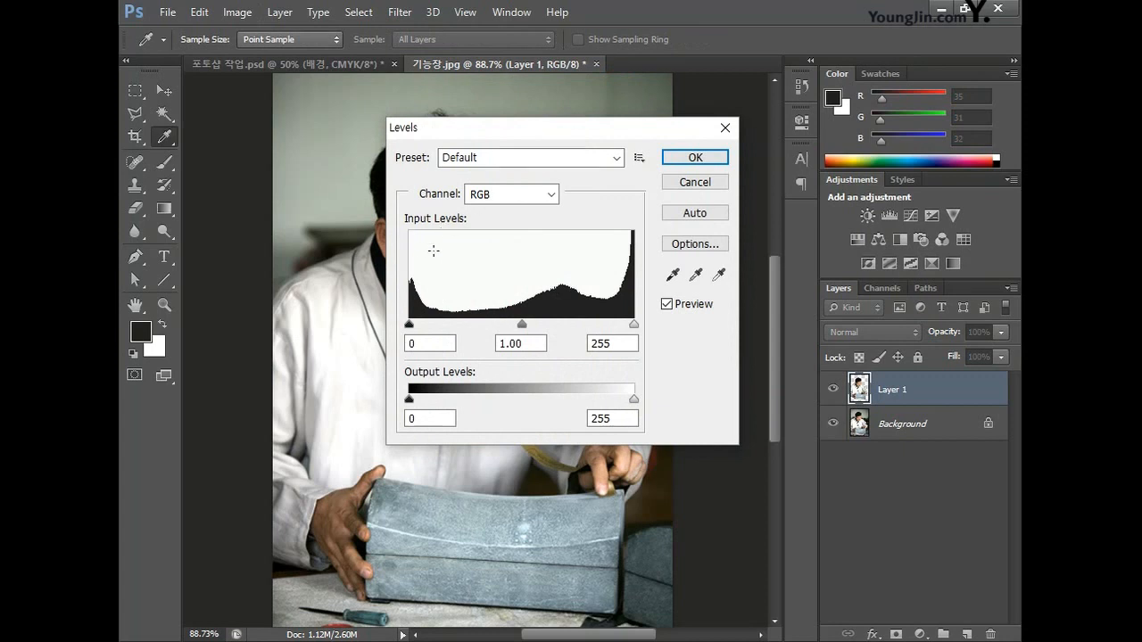
double_click(410, 345)
type("5")
double_click(518, 344)
type("1.15")
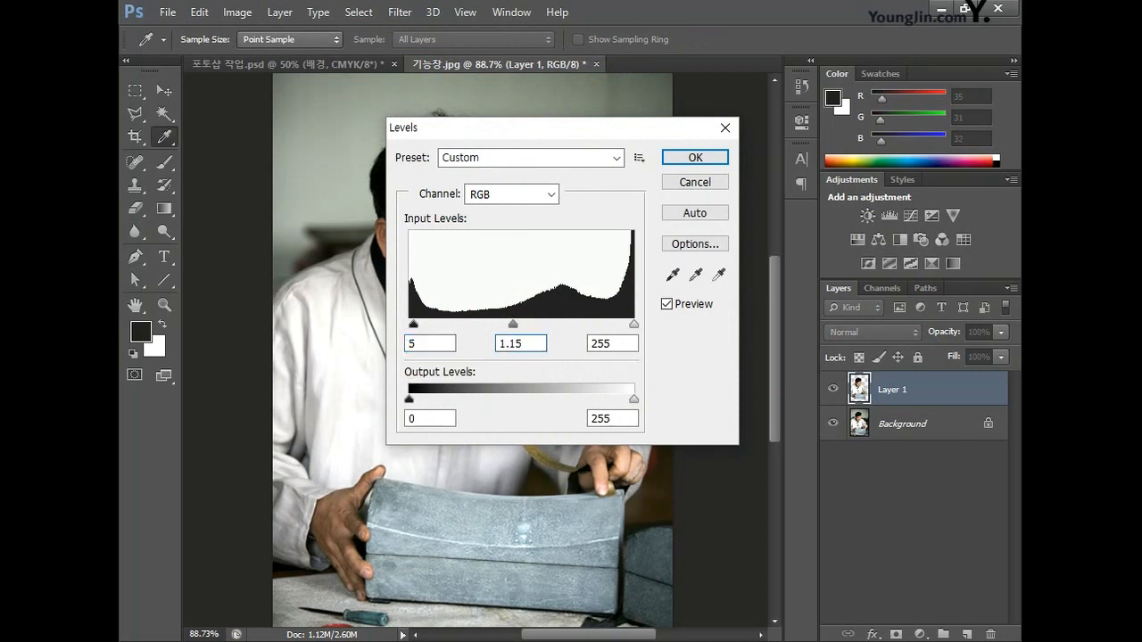
double_click(612, 345)
type("245")
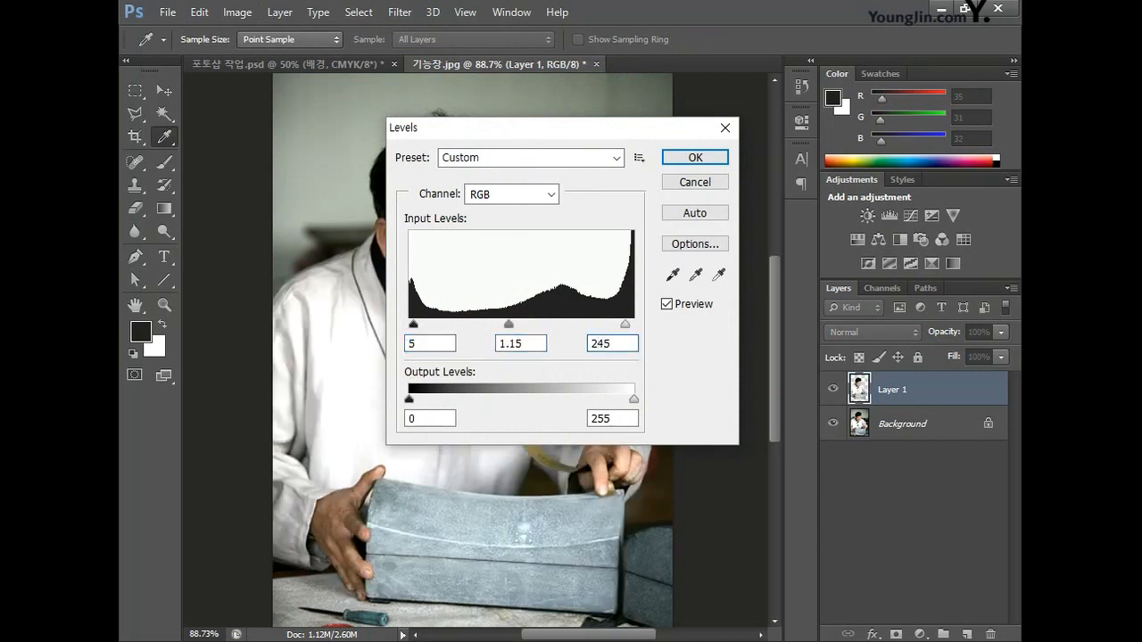
left_click(695, 158)
key("p")
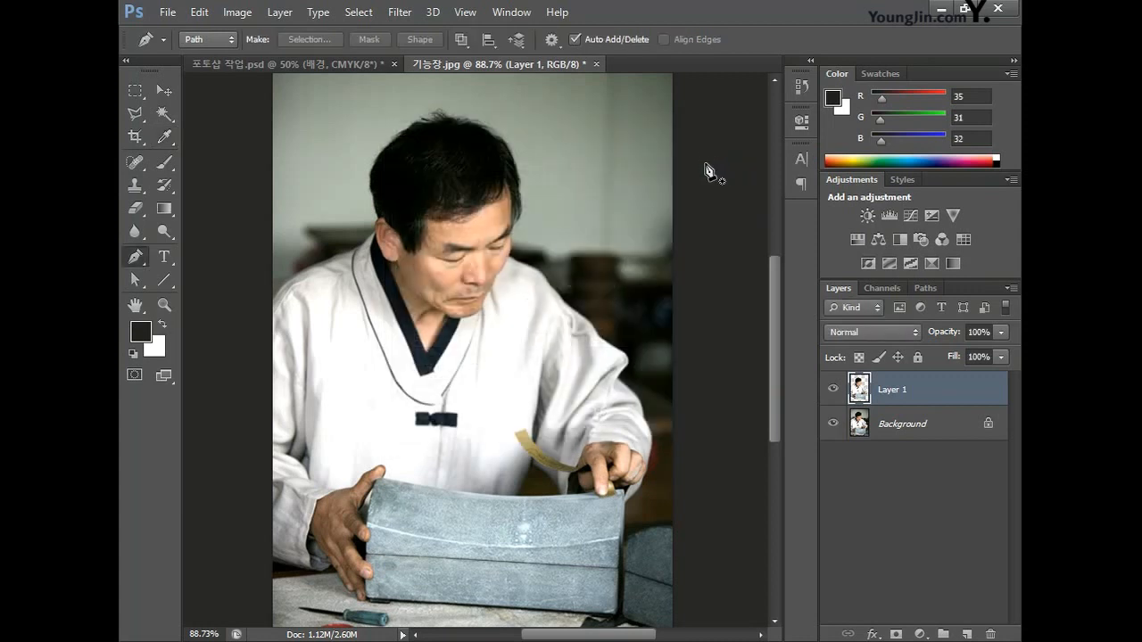
- Apply the Paint Daubs filter to the craftsman layer with Brush Size 4, Sharpness 8 and Brush Type Simple
left_click(399, 12)
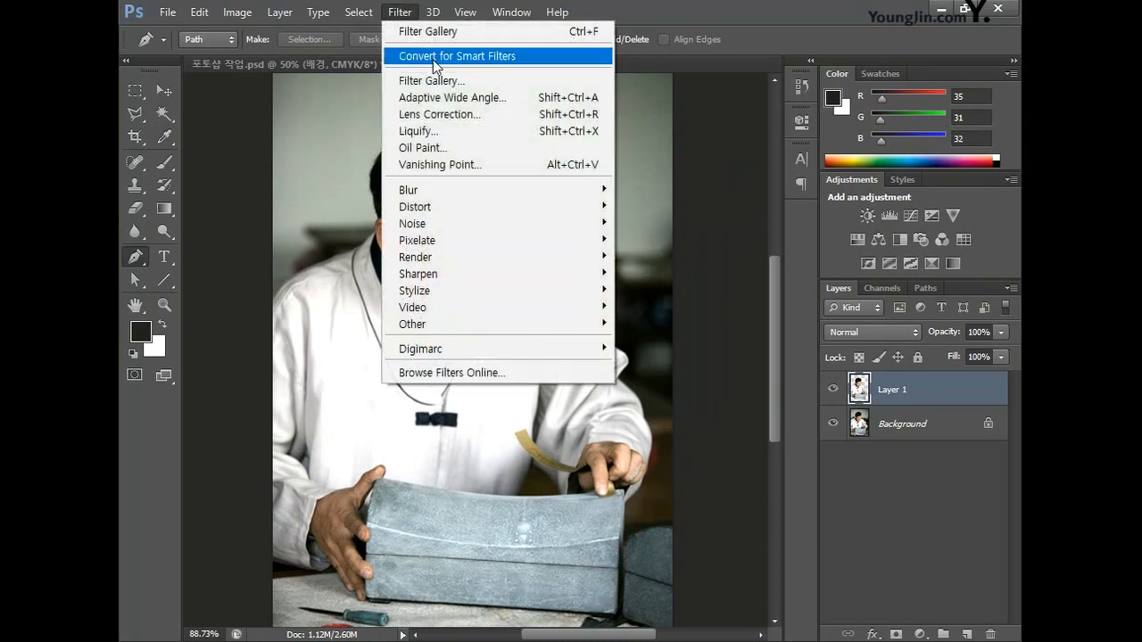
left_click(429, 80)
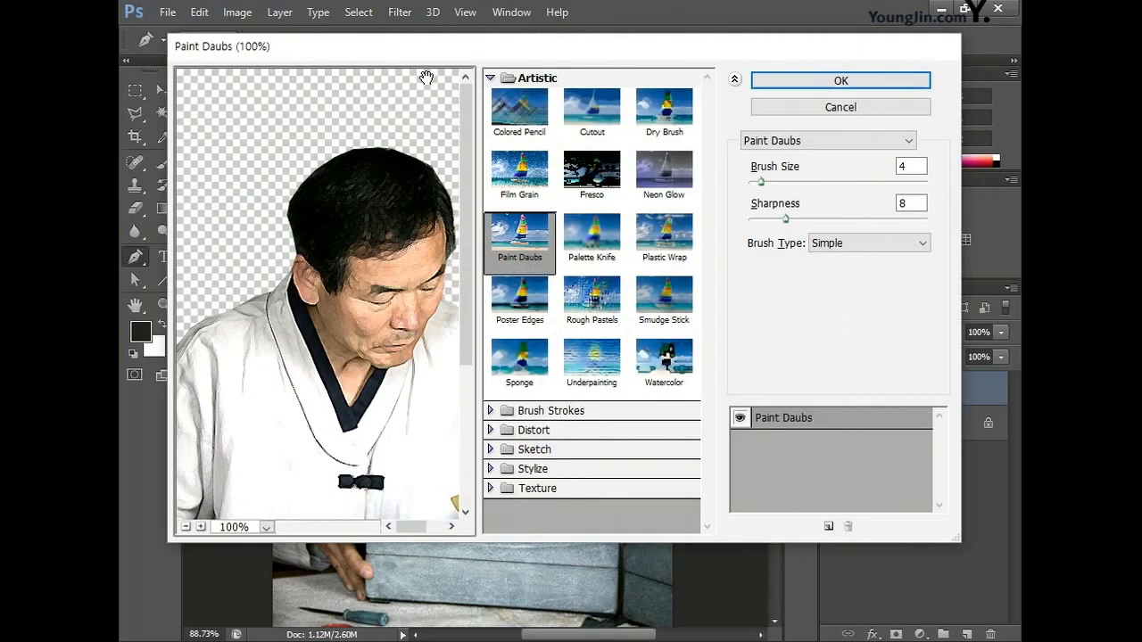
left_click(533, 80)
left_click(534, 80)
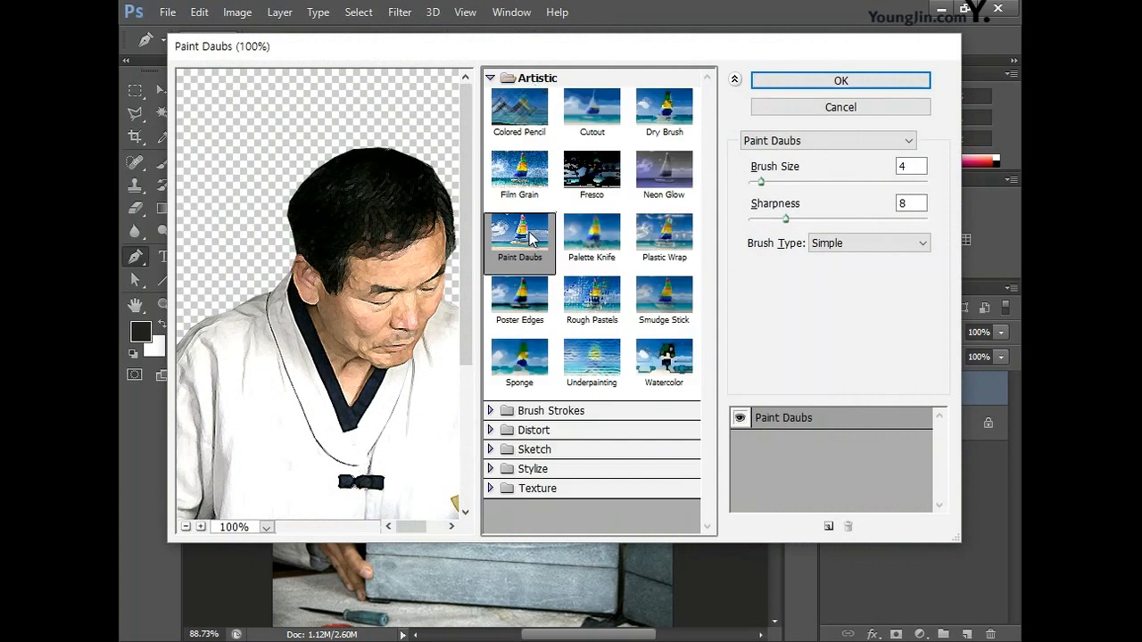
left_click(903, 167)
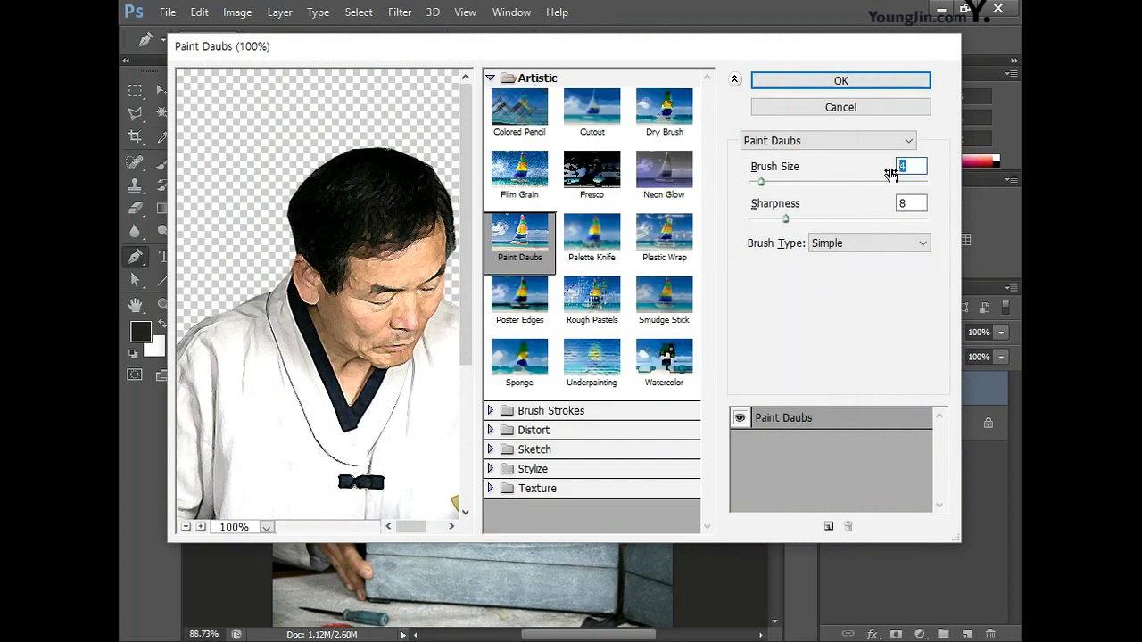
key("Tab")
type("8")
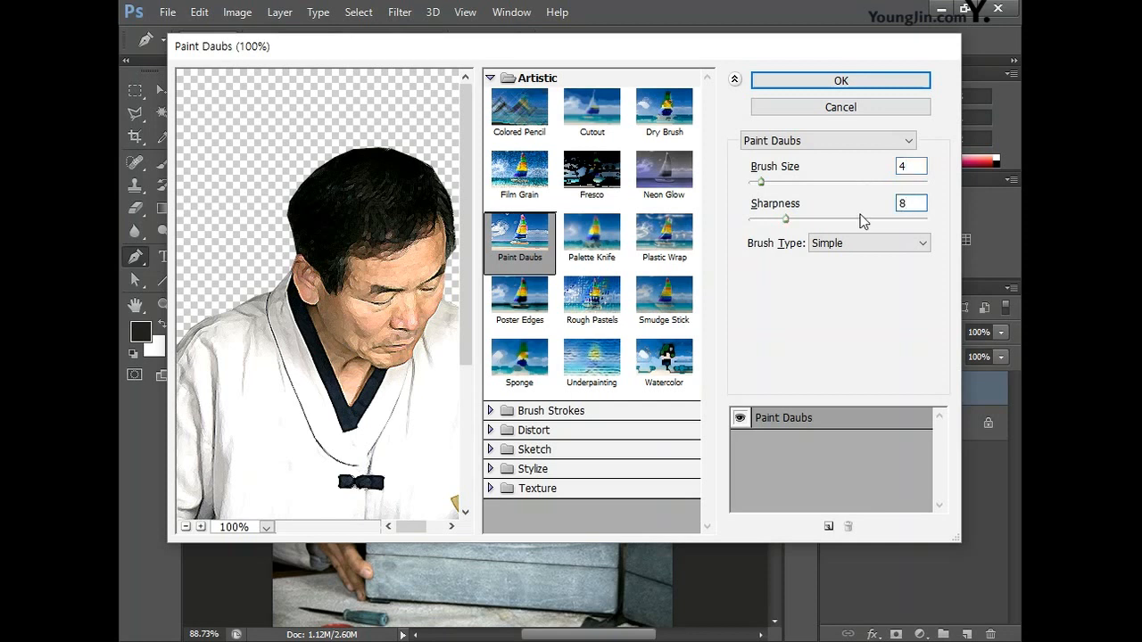
left_click(850, 83)
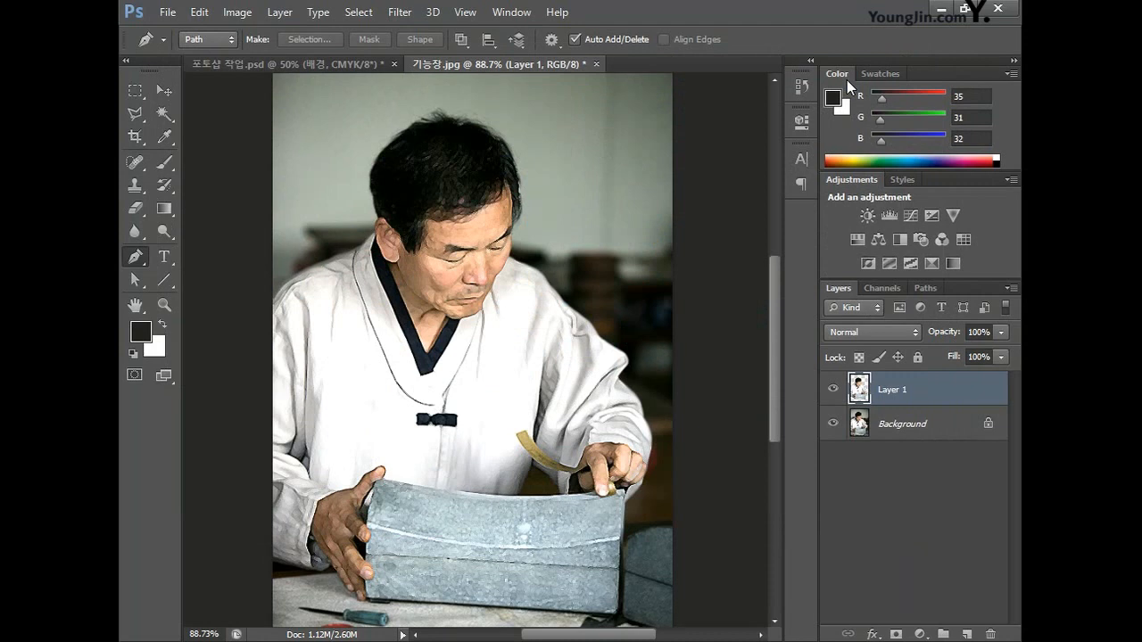
- Copy the entire craftsman layer and paste it into the 포토샵 작업.psd document
key("ctrl+a")
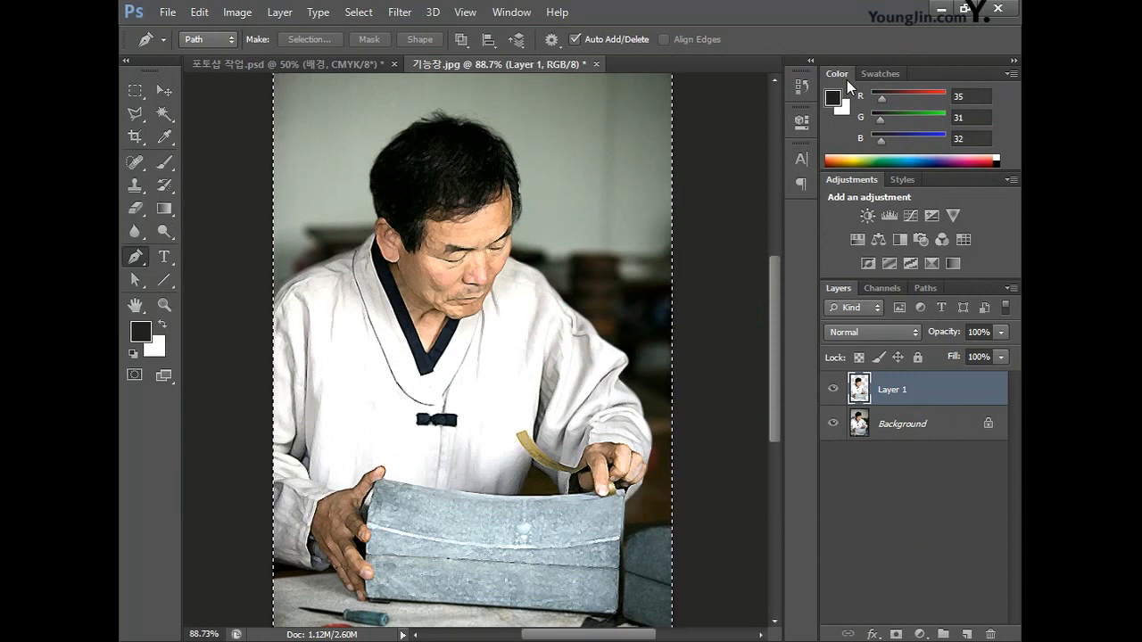
left_click(331, 62)
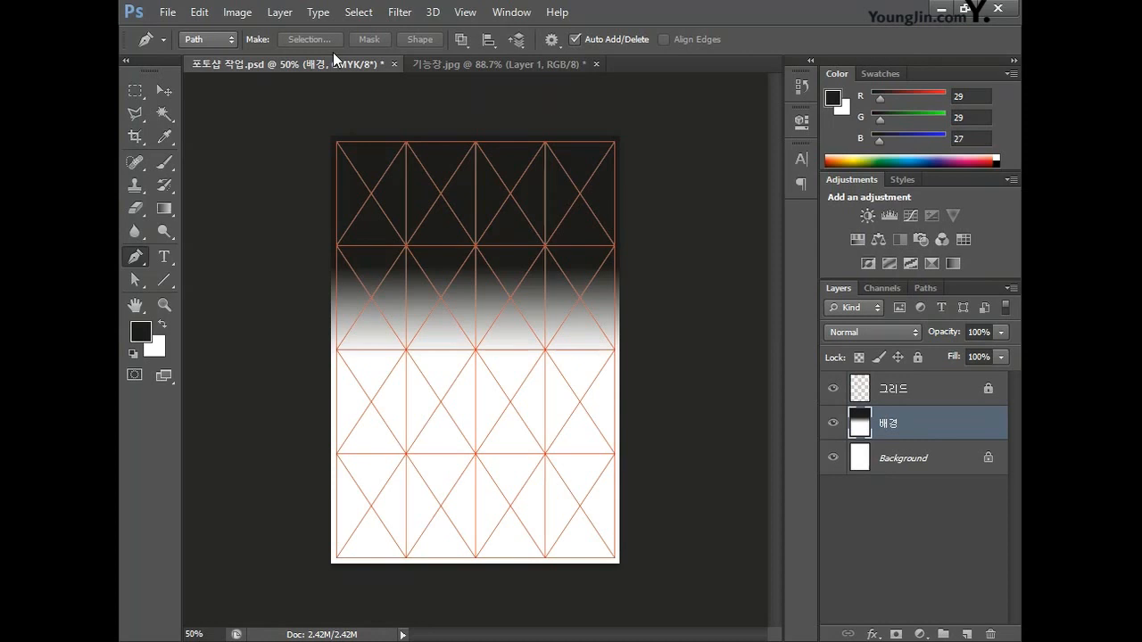
key("ctrl+v")
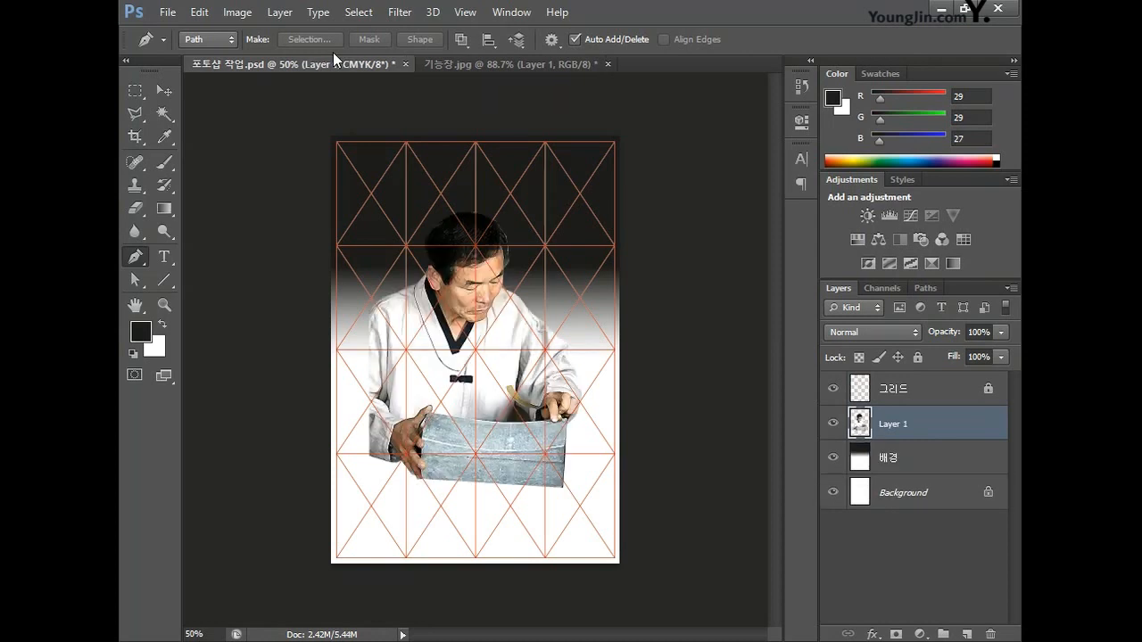
- Scale the pasted craftsman with Free Transform and place him in the page's upper-left area, against the left edge
key("ctrl+t")
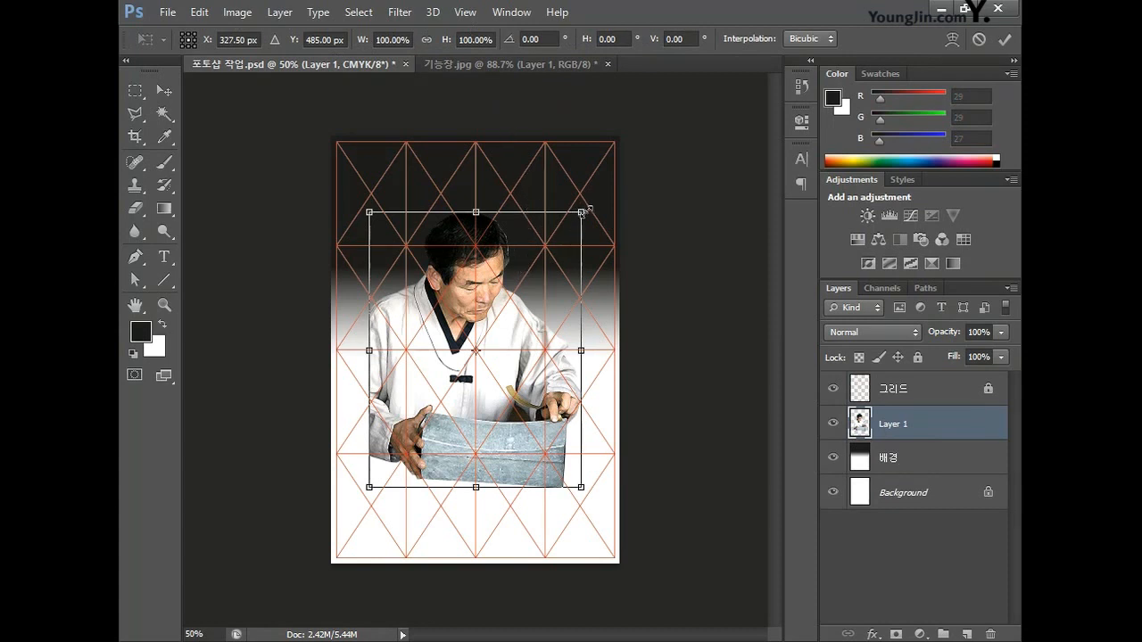
left_click_drag(580, 212, 553, 256)
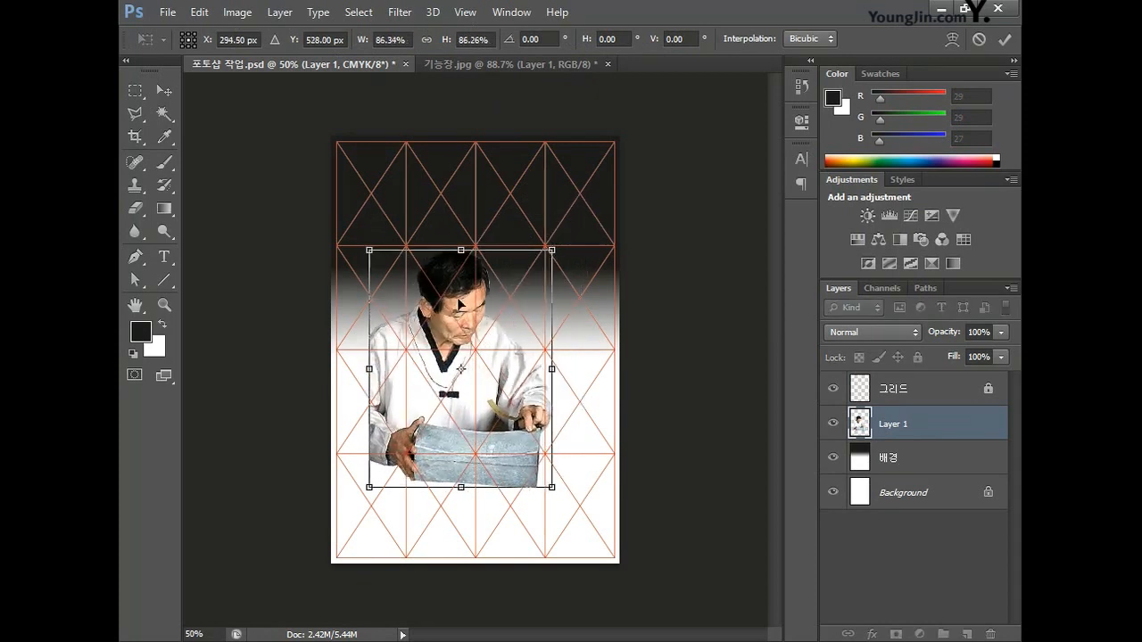
left_click_drag(461, 306, 428, 192)
left_click_drag(519, 141, 551, 94)
left_click_drag(435, 234, 450, 306)
key("Return")
key("p")
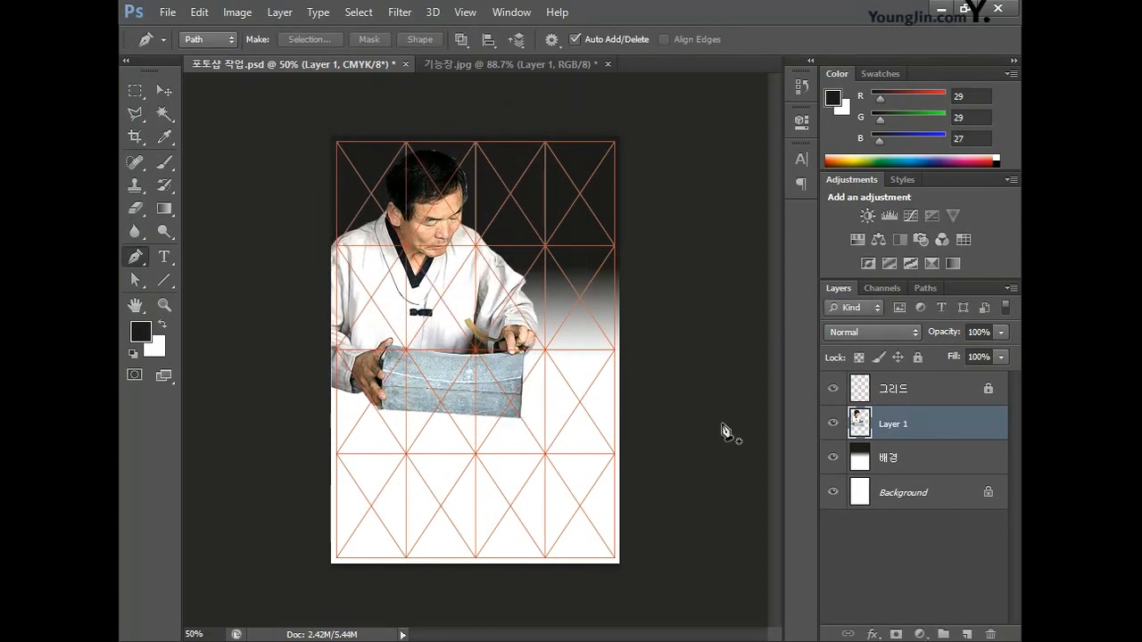
- Rename the pasted craftsman layer as 기능장
double_click(903, 426)
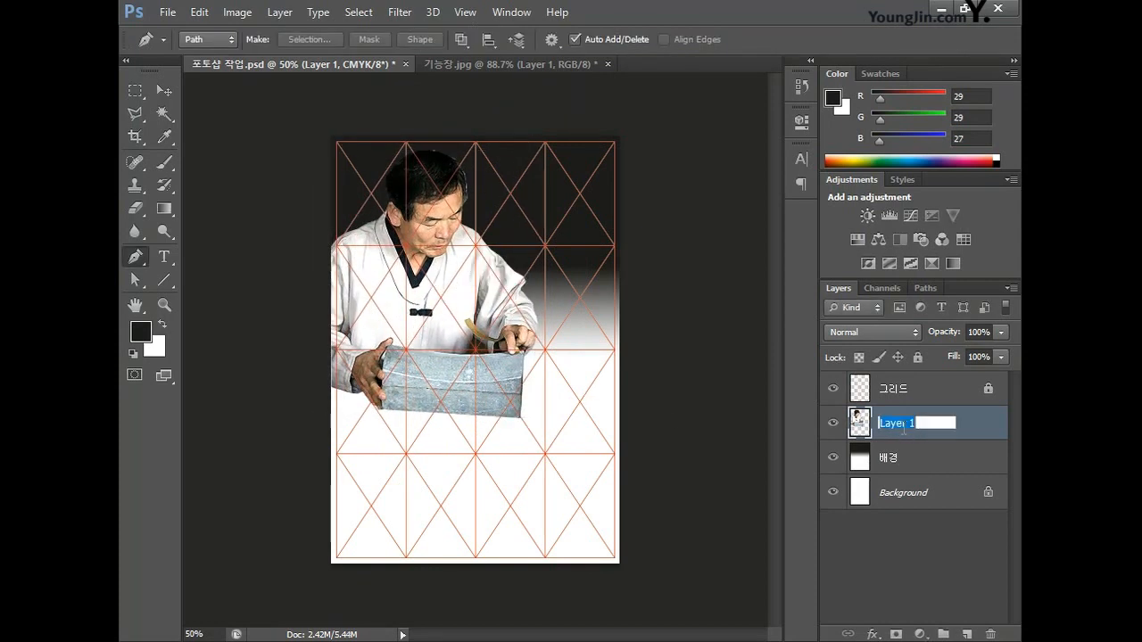
type("기능장")
key("Return")
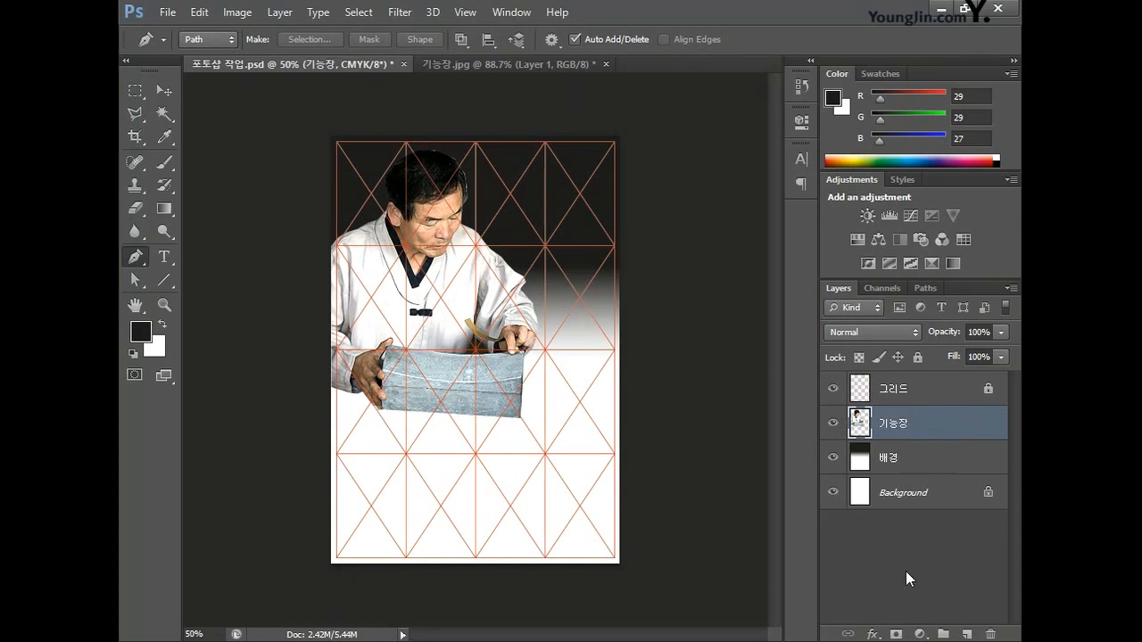
- Add a layer mask to the 기능장 layer and fade out the craftsman's lower part with a linear gradient starting from 100% K black
left_click(898, 634)
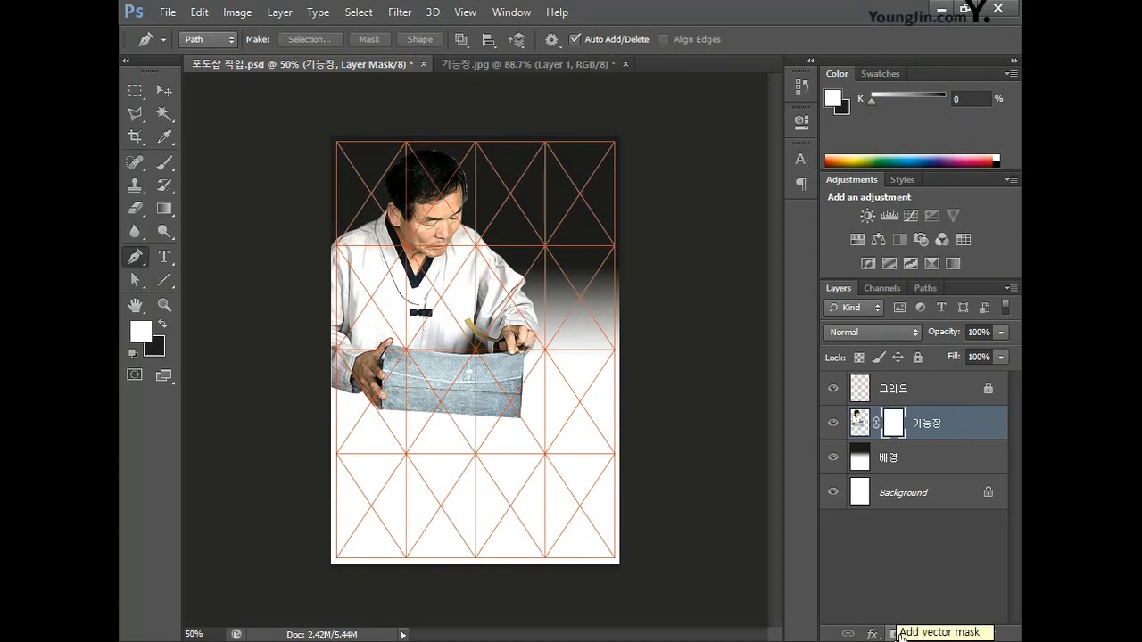
left_click(139, 333)
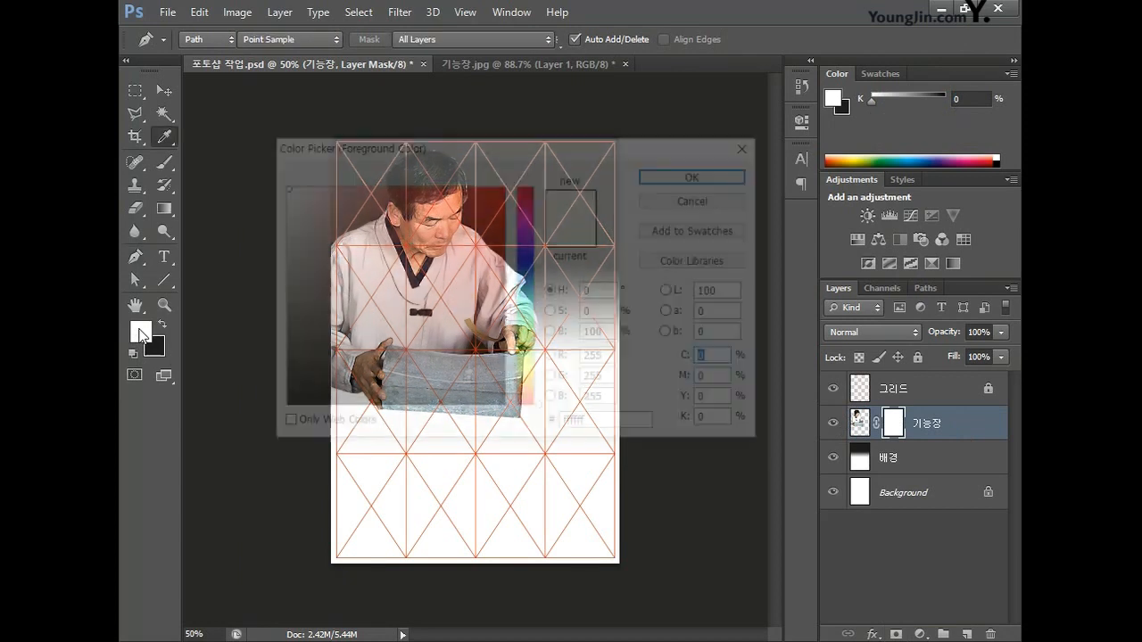
left_click_drag(718, 423, 683, 432)
type("100")
key("Return")
left_click(152, 348)
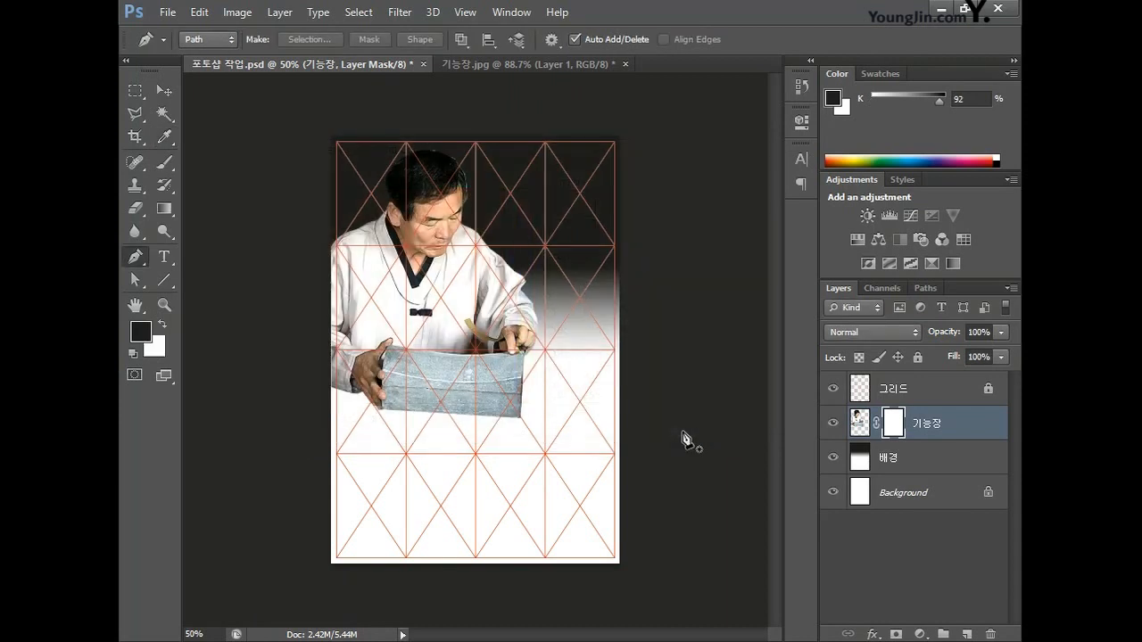
left_click(165, 211)
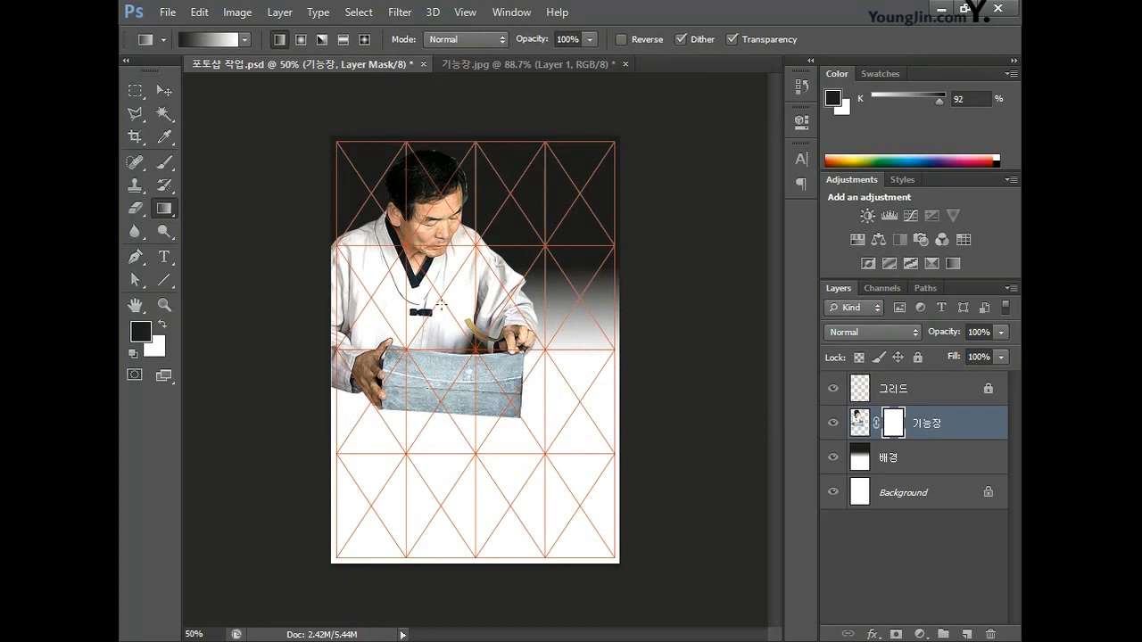
left_click_drag(451, 391, 450, 350)
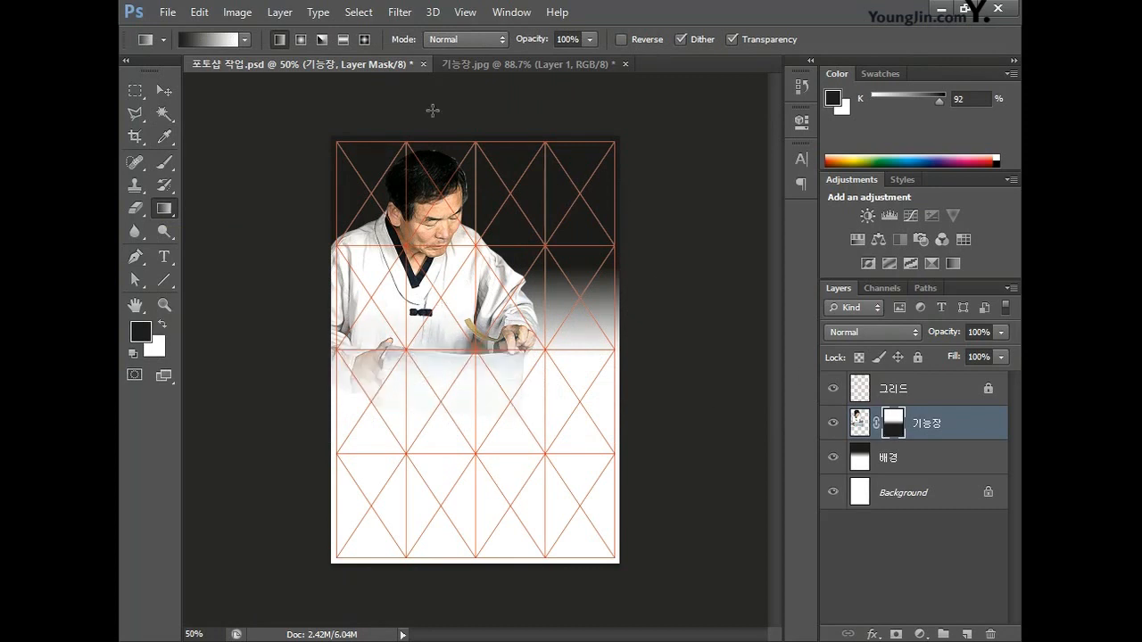
- Close 기능장.jpg without saving its changes and fit the whole 포토샵 작업.psd page in view
left_click(509, 62)
left_click(626, 64)
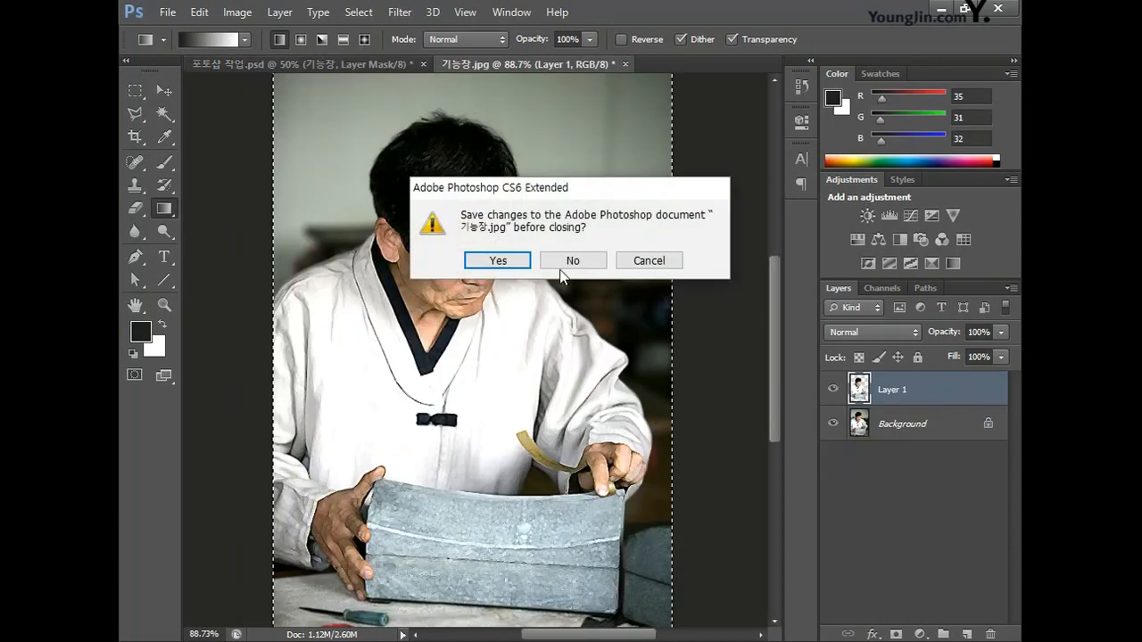
left_click(573, 261)
double_click(135, 304)
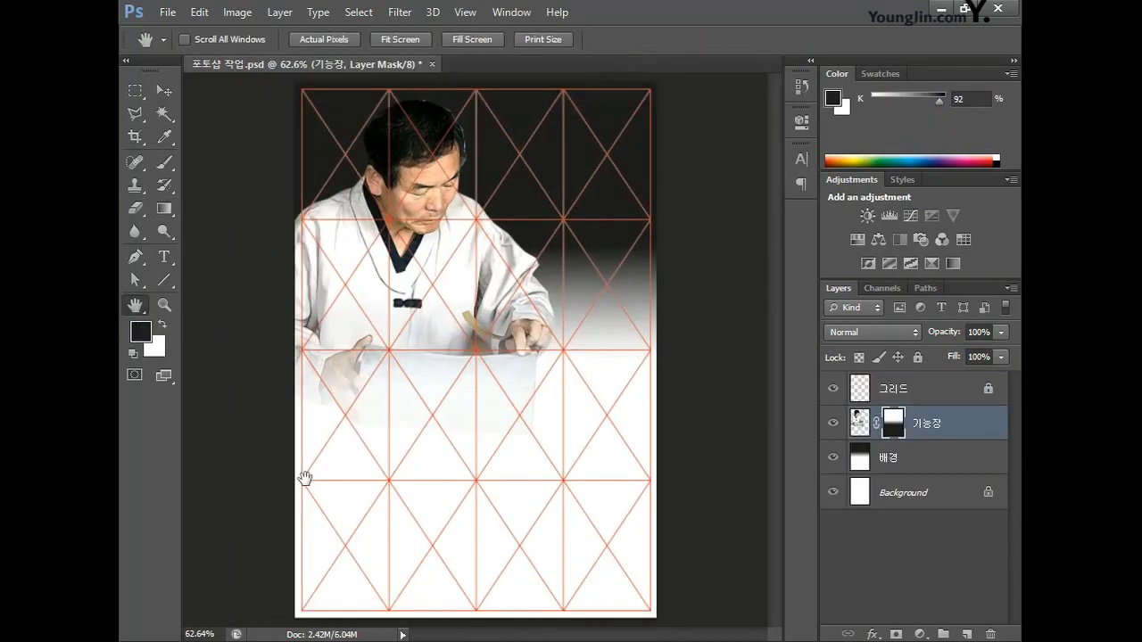
- Copy the colored trigram ring from 일러스트작업.ai in Illustrator and paste it as pixels into the Photoshop document 포토샵 작업.psd
left_click(528, 641)
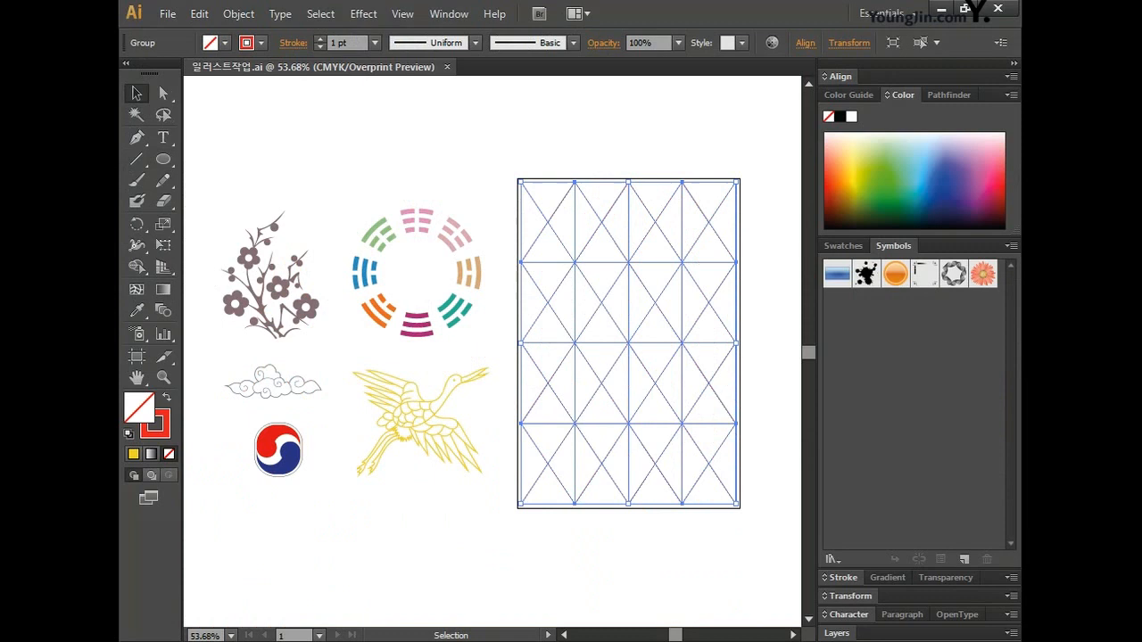
left_click(407, 220)
key("ctrl+c")
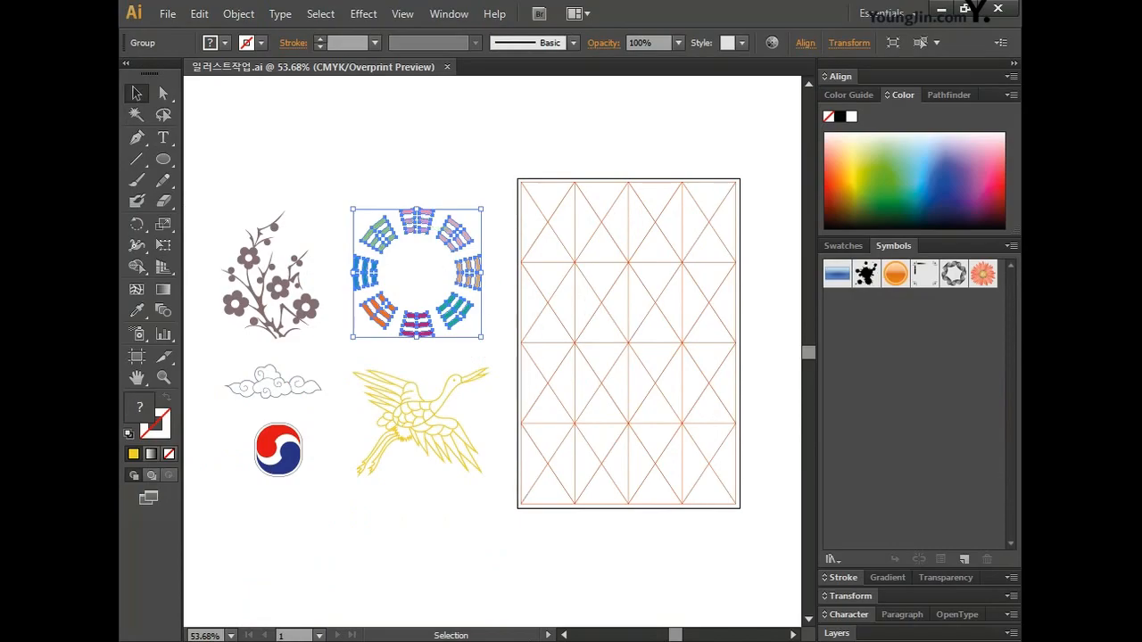
key("alt+Tab")
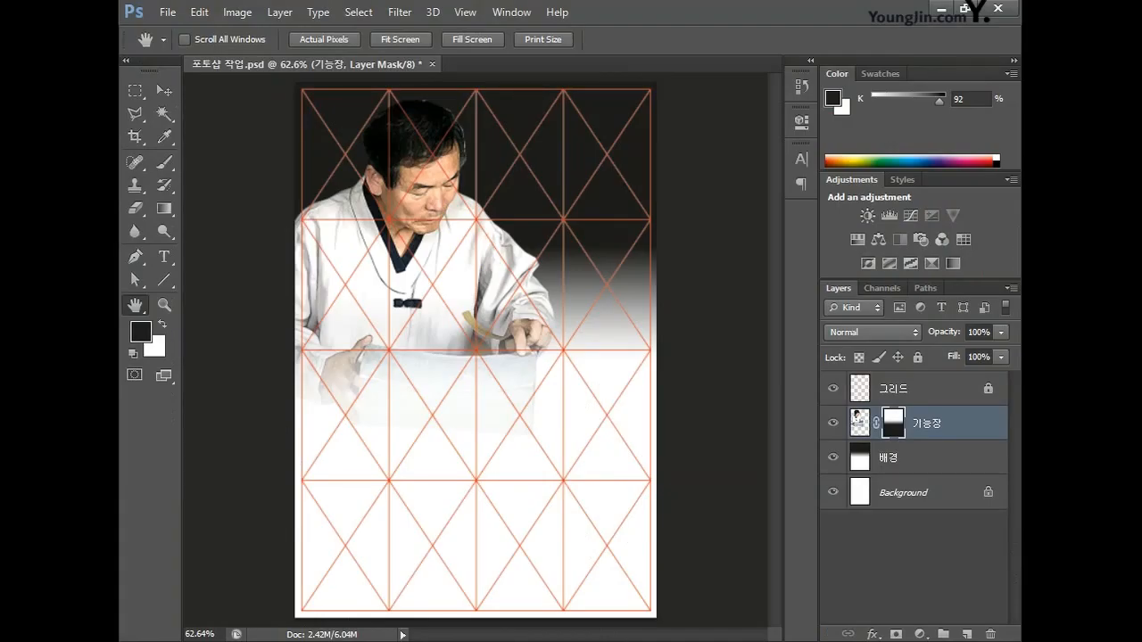
key("ctrl+v")
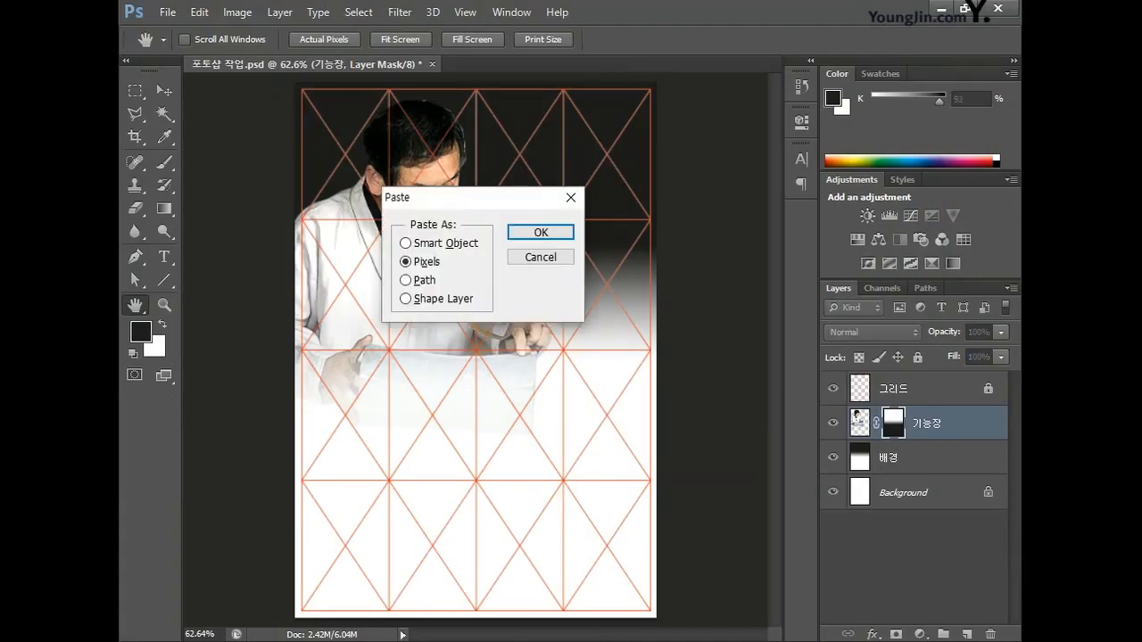
left_click(540, 233)
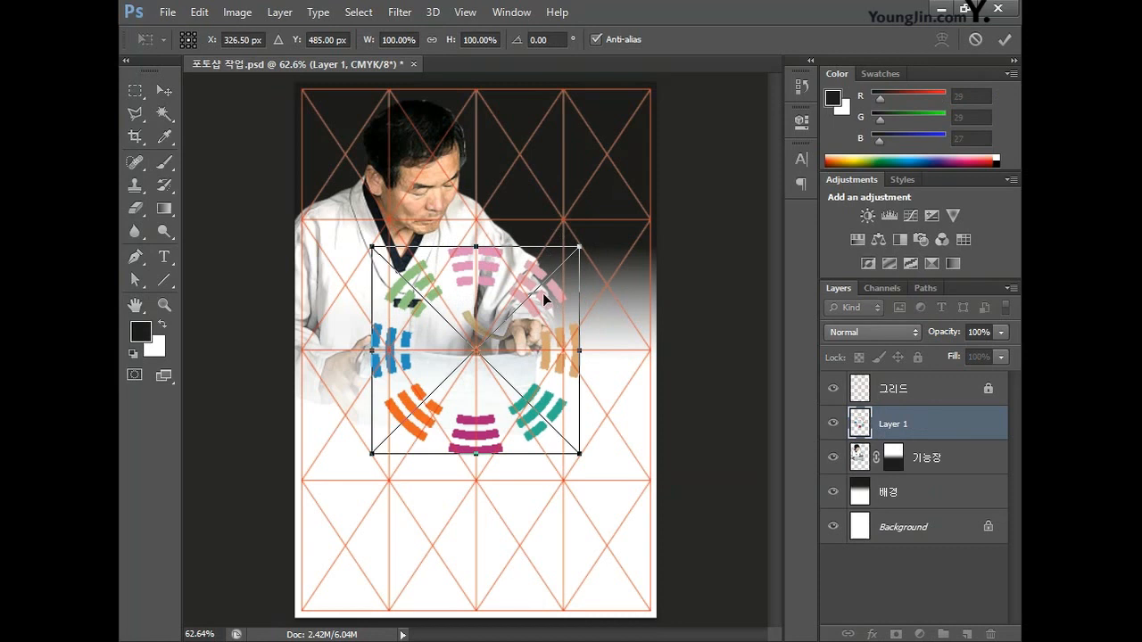
- Place the pasted trigram ring around the craftsman's tool-holding hand, centred at about X 433, Y 440 px, and commit the placement
left_click_drag(544, 299, 610, 275)
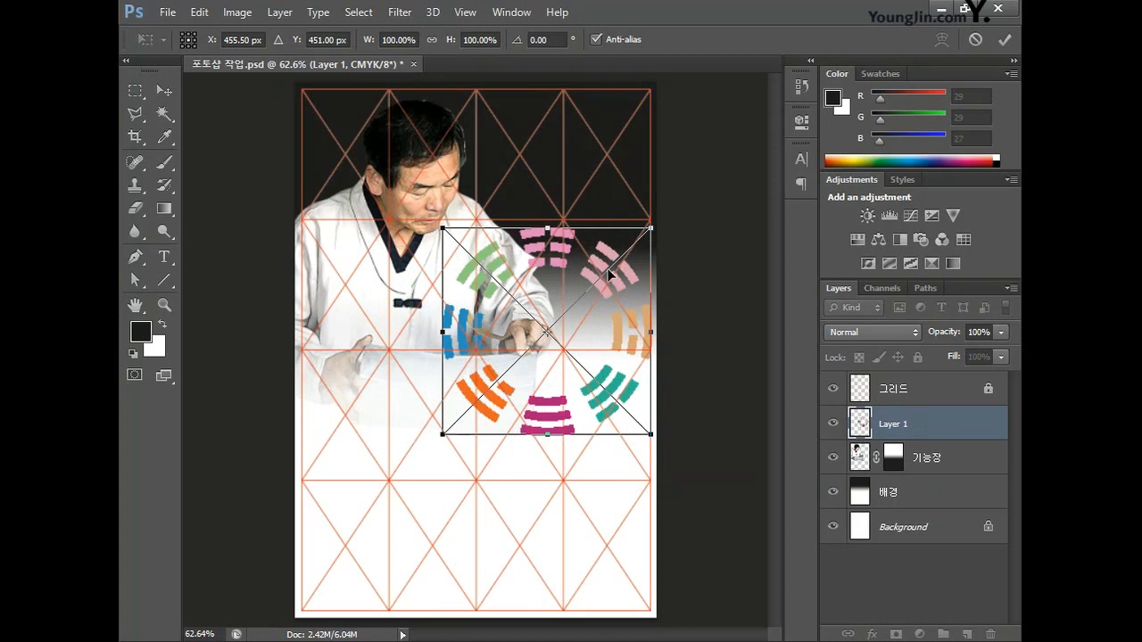
key("Return")
key("h")
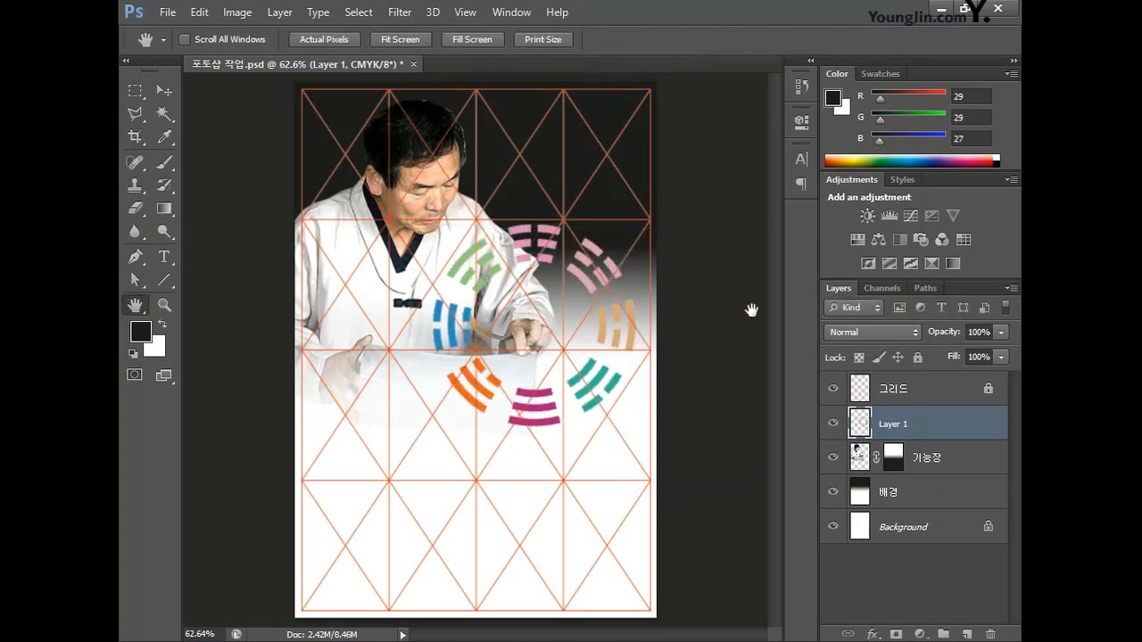
- Rename the pasted trigram ring layer as 팔괘 문양
double_click(896, 423)
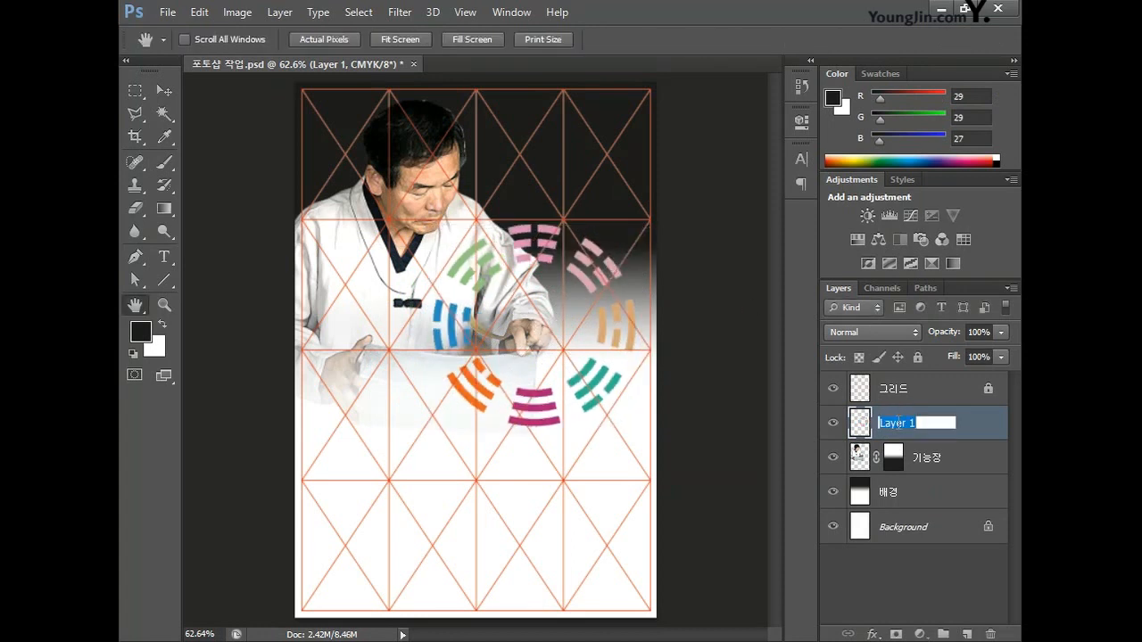
type("팔괘트")
type("양")
key("Return")
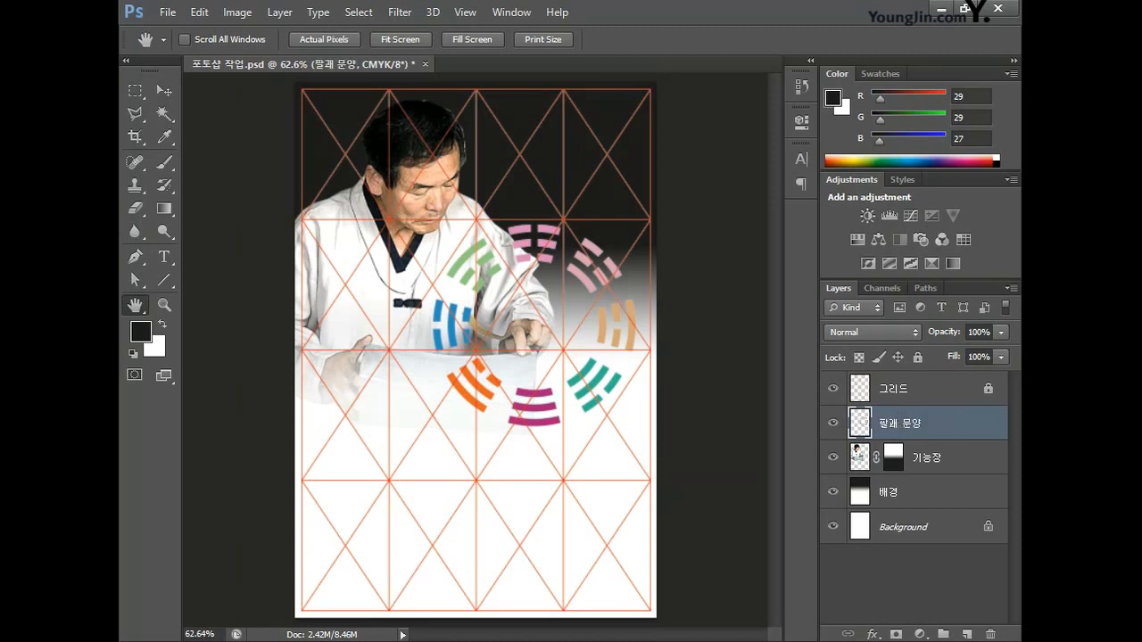
- Duplicate the 팔괘 문양 layer and rename the copy as 작은 팔괘문양
key("ctrl+j")
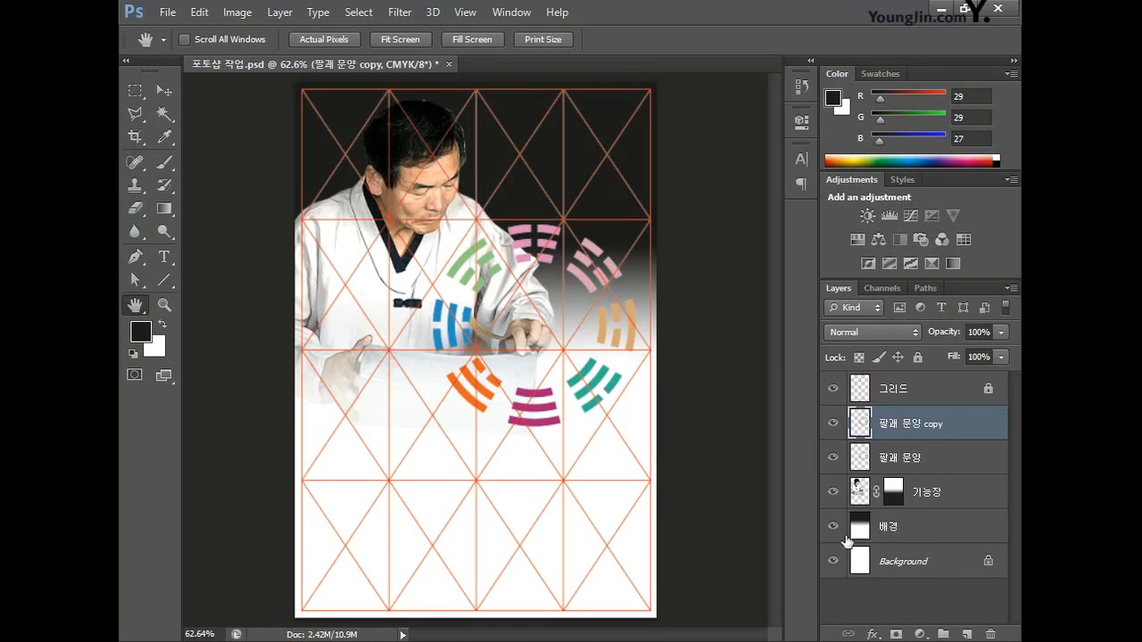
double_click(930, 425)
type("ㅈ작은 팔괘문")
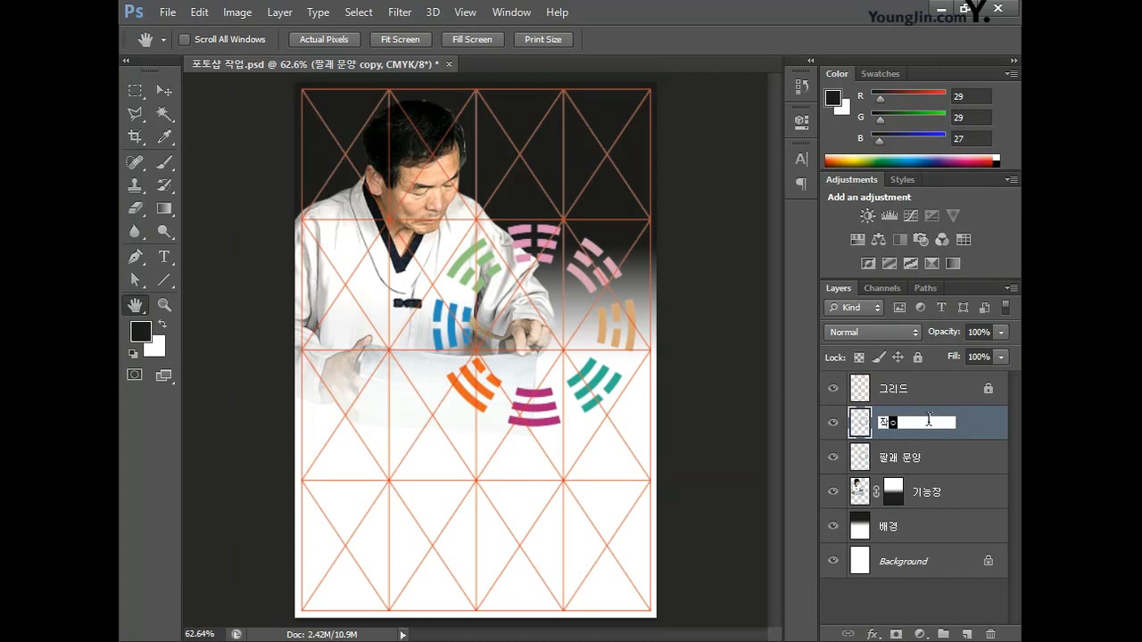
type("양")
key("Return")
- Scale the 작은 팔괘문양 ring down around its centre with Free Transform so it sits inside the larger ring
key("ctrl+t")
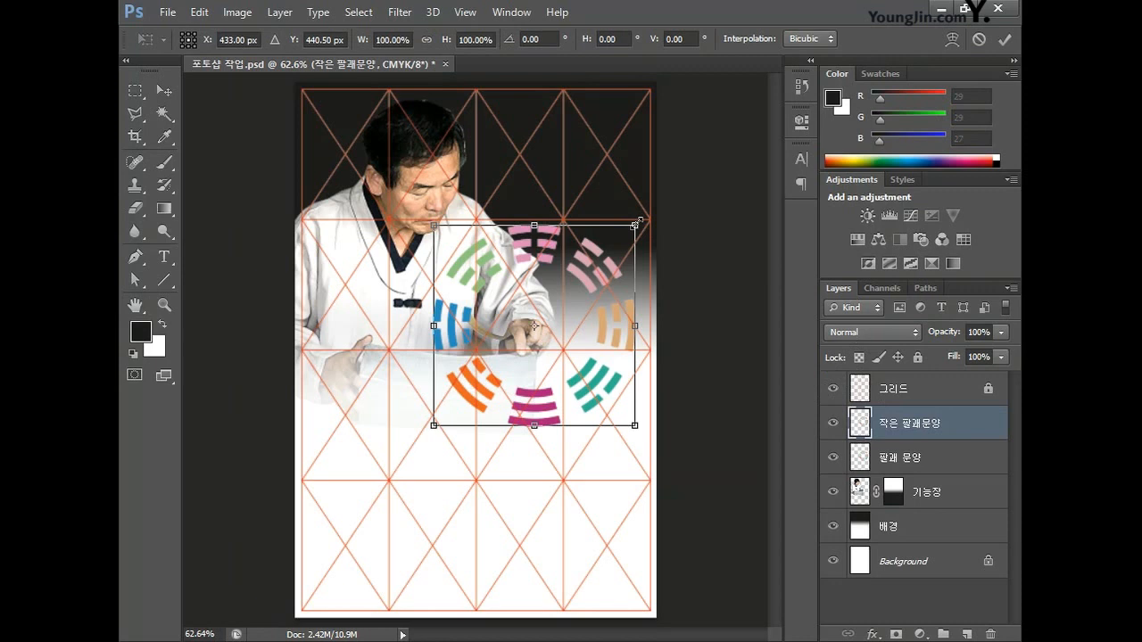
left_click_drag(639, 219, 603, 268)
key("Return")
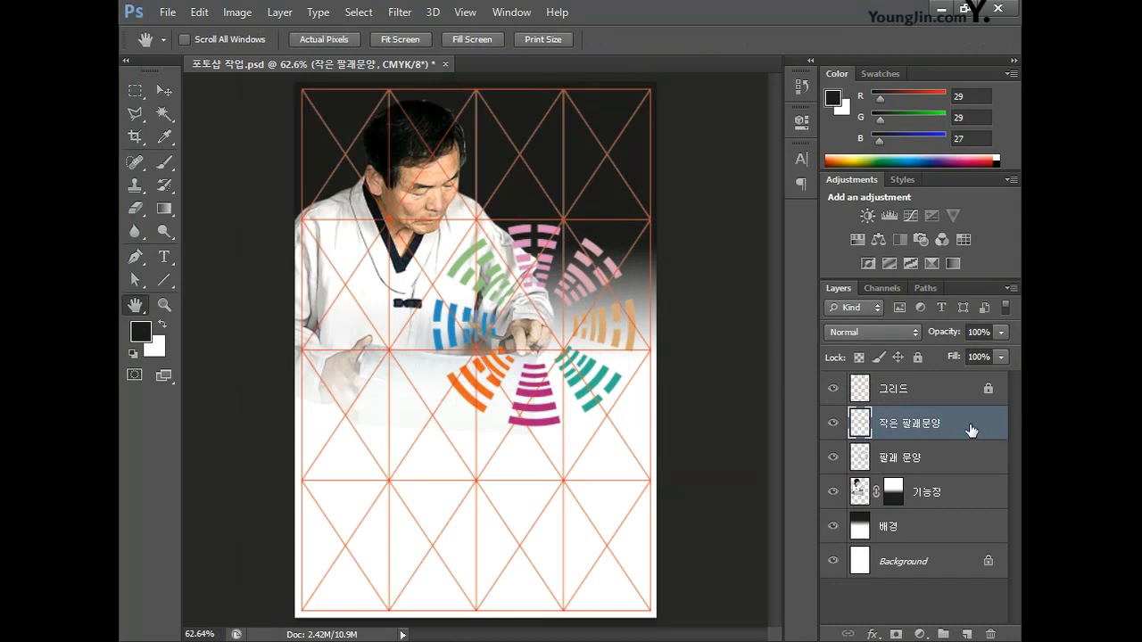
- Lock the transparent pixels of the 작은 팔괘문양 layer, set the foreground color to white with K 0, and fill the small ring
left_click(859, 358)
left_click(140, 332)
key("Tab")
key("Tab")
key("Tab")
type("0")
key("Return")
key("h")
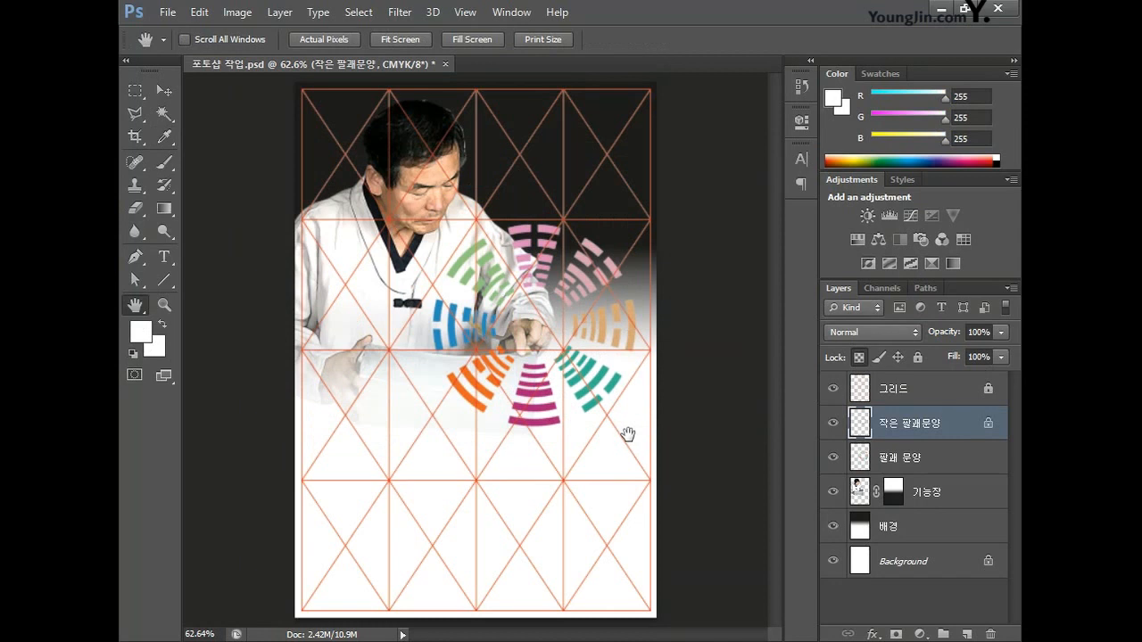
key("alt+Delete")
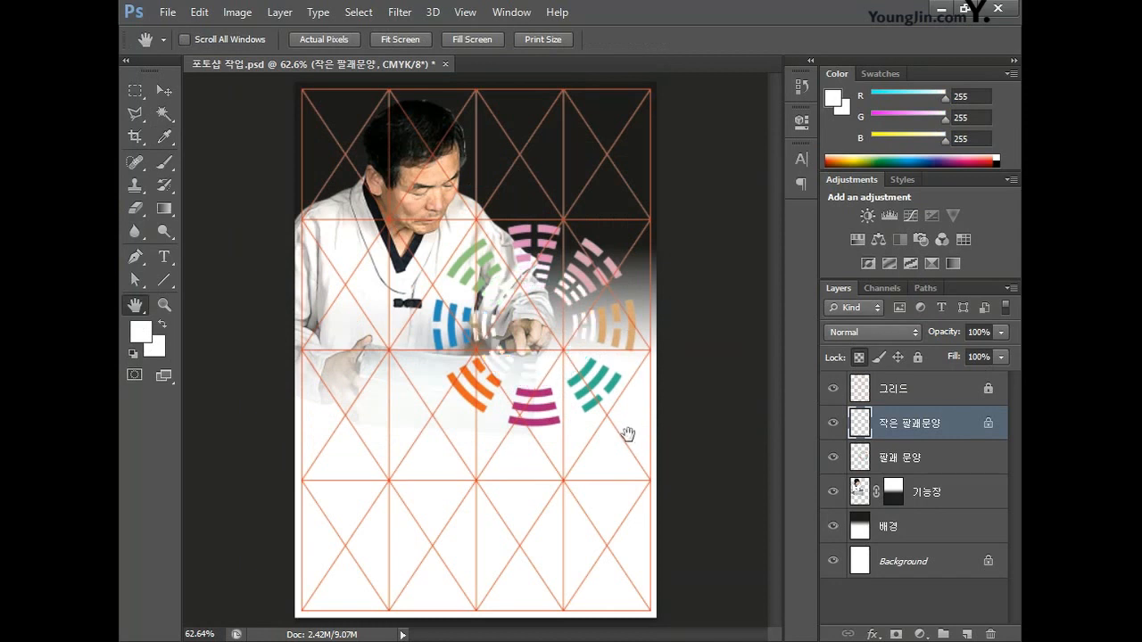
- Set the opacity of the 작은 팔괘문양 layer to 70%
left_click(979, 331)
type("7")
key("Return")
type("70")
key("Return")
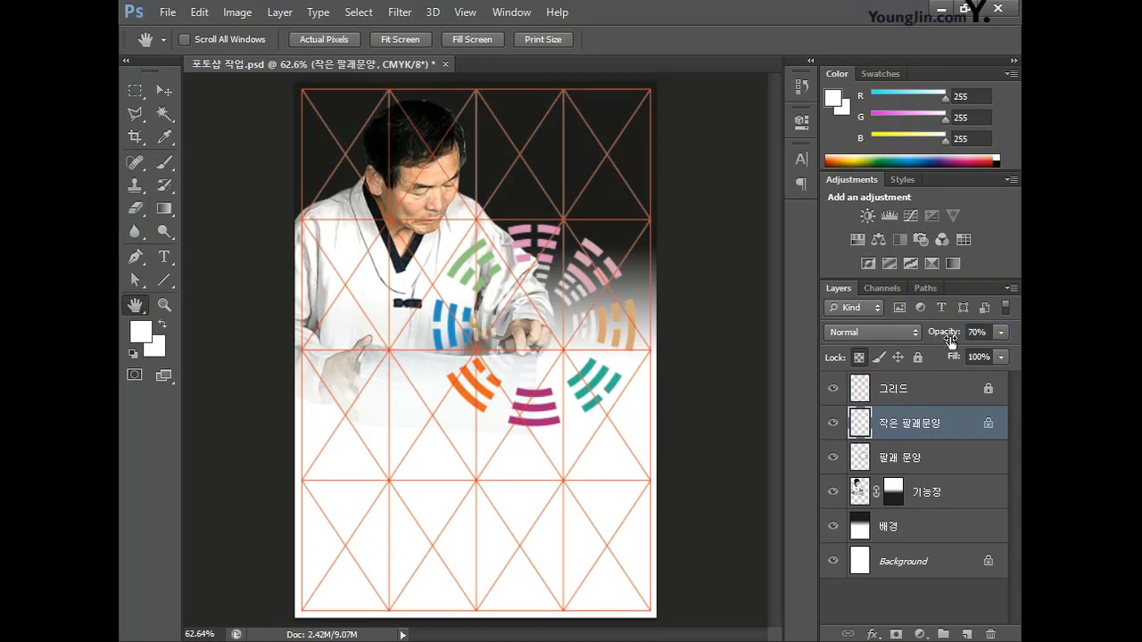
- Duplicate the 팔괘 문양 layer and rename the copy as 팔괘문양 효과
left_click(949, 469)
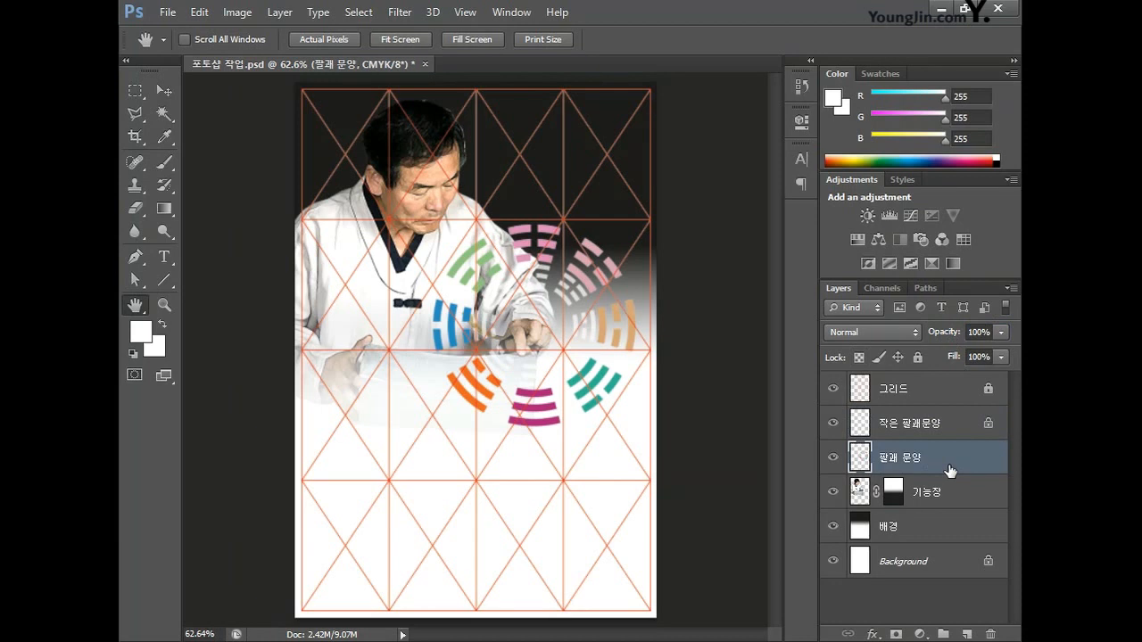
key("ctrl+j")
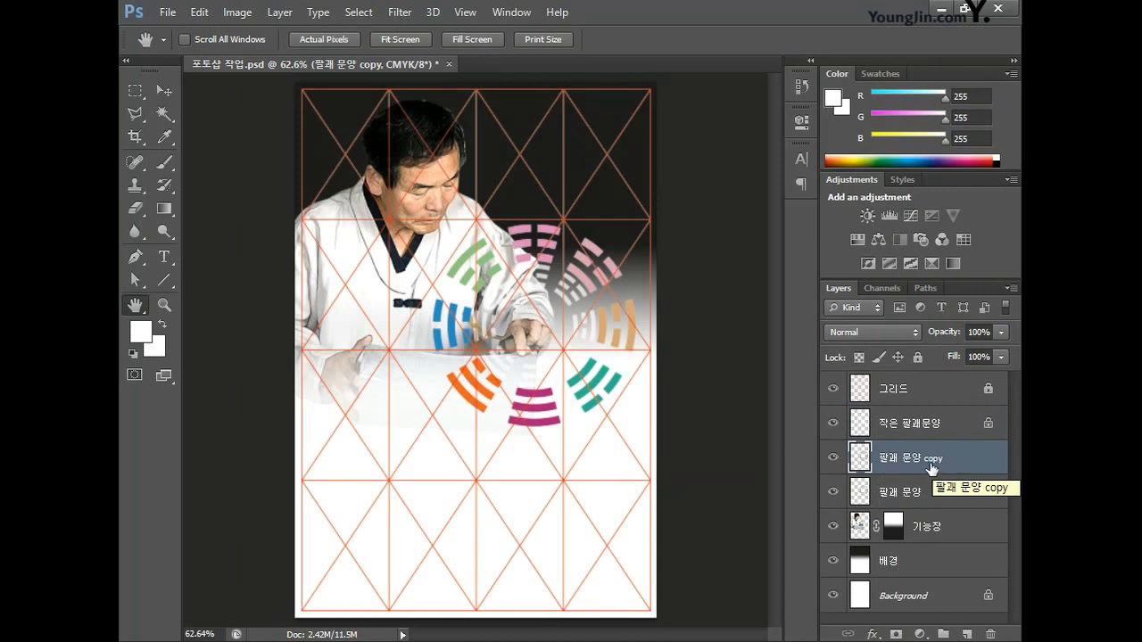
key("alt+bracketleft")
double_click(931, 460)
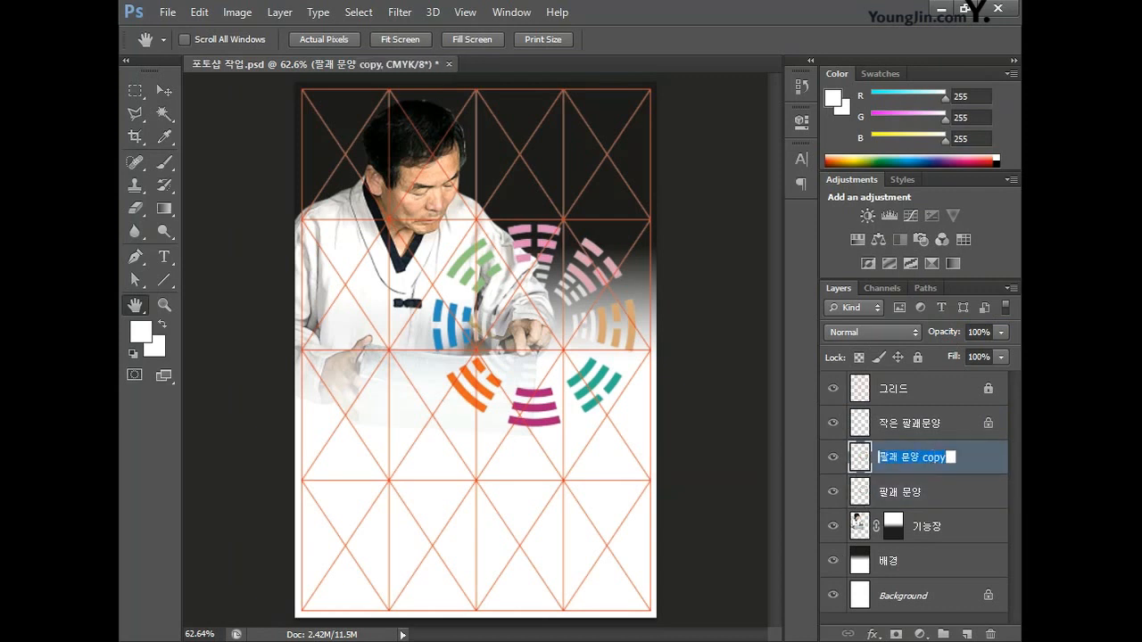
type("팔괘문양ㅋ")
key("BackSpace")
type("효과")
key("Return")
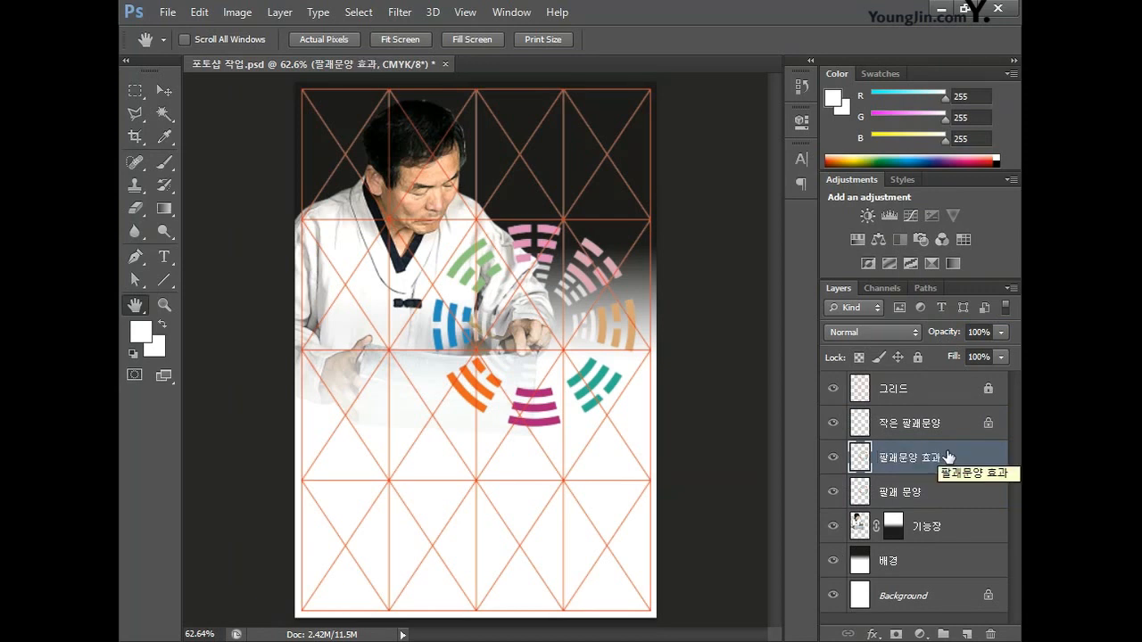
- Fill the 팔괘문양 효과 ring with white while its transparent pixels are locked, and release the lock
left_click(860, 357)
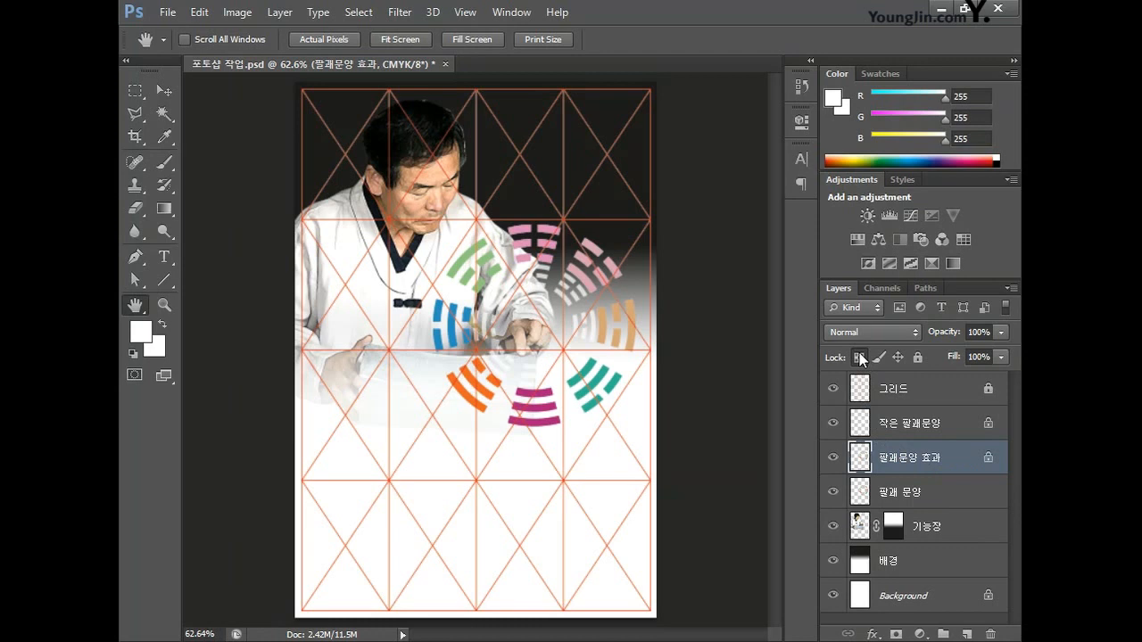
key("alt+BackSpace")
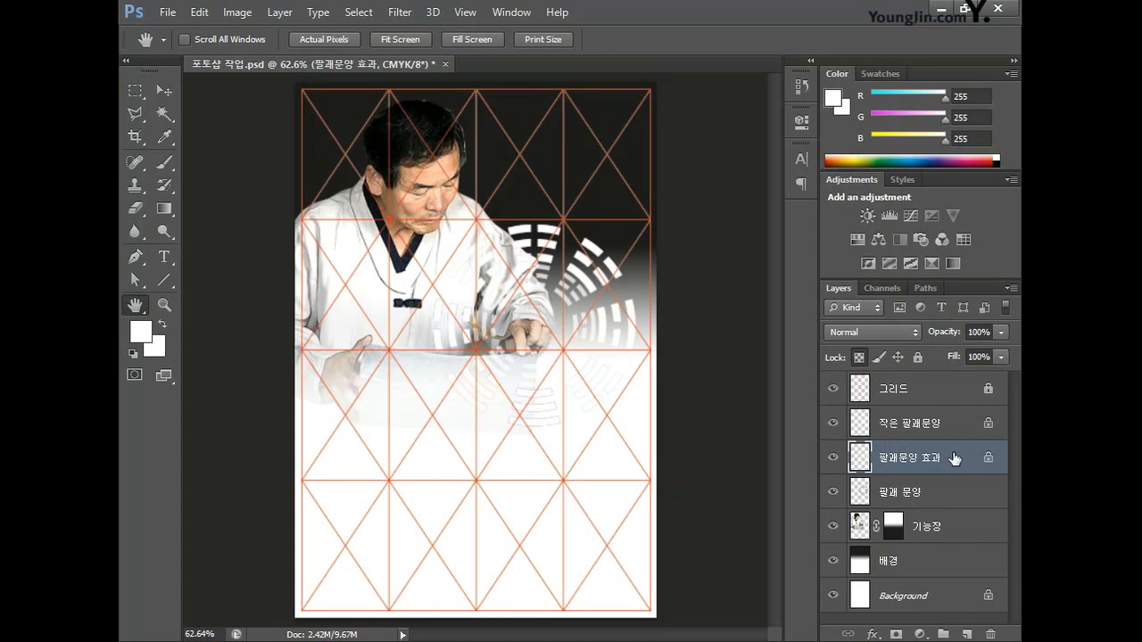
left_click(861, 358)
- Apply a Radial Blur to the 팔괘문양 효과 layer with Amount 100, method Zoom and the blur center shifted right and slightly up
left_click(399, 12)
mouse_move(463, 189)
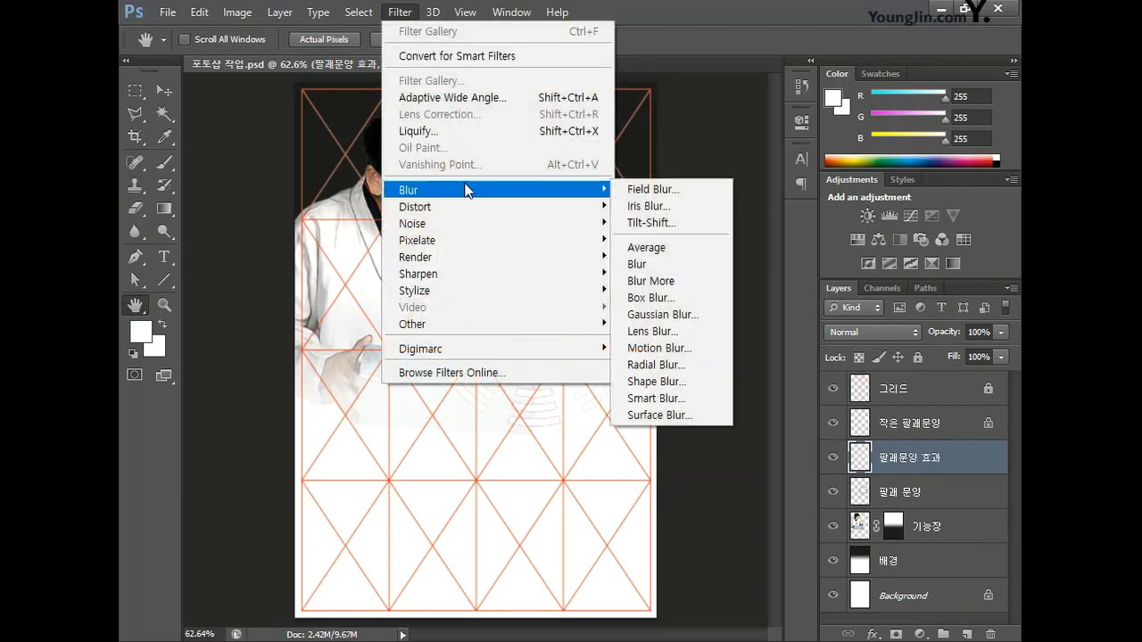
left_click(705, 372)
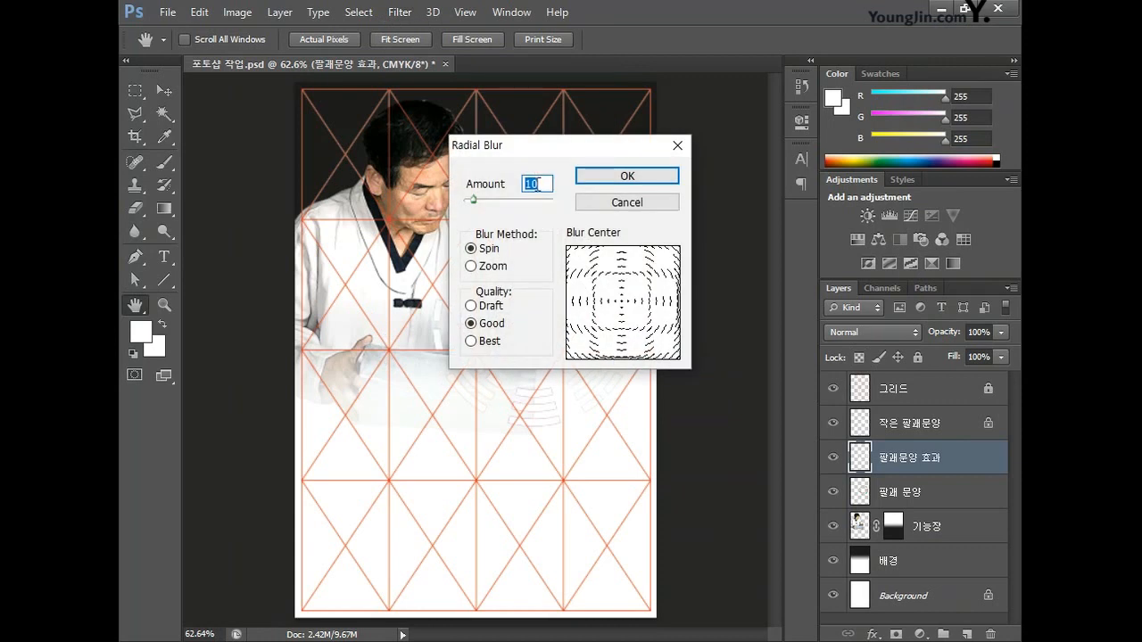
type("100")
left_click(499, 268)
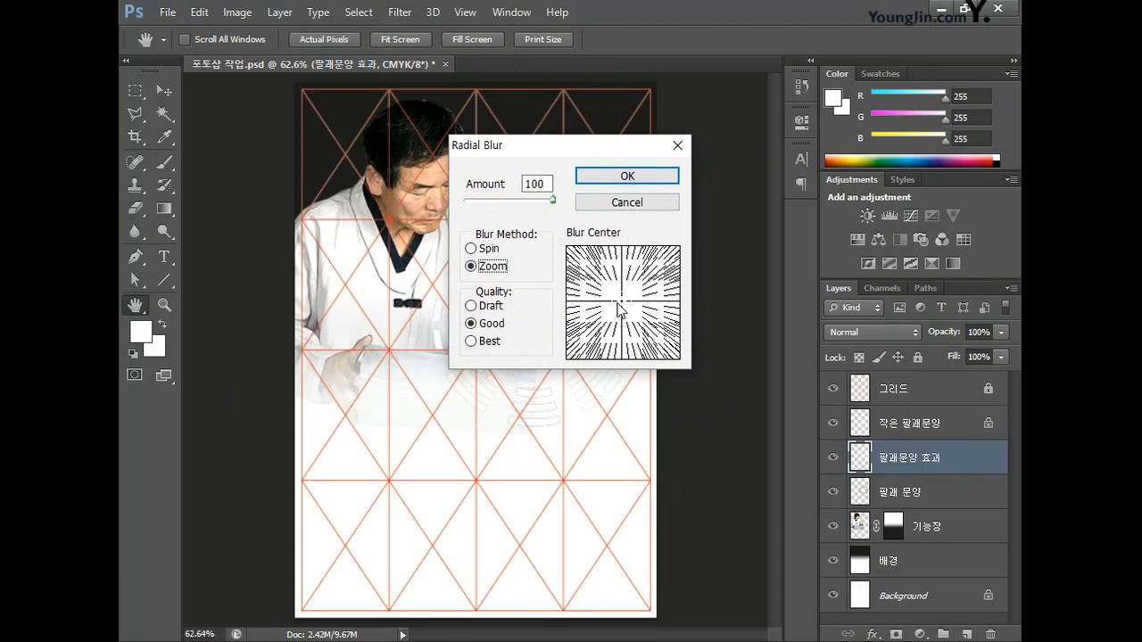
left_click_drag(622, 308, 649, 291)
left_click(643, 182)
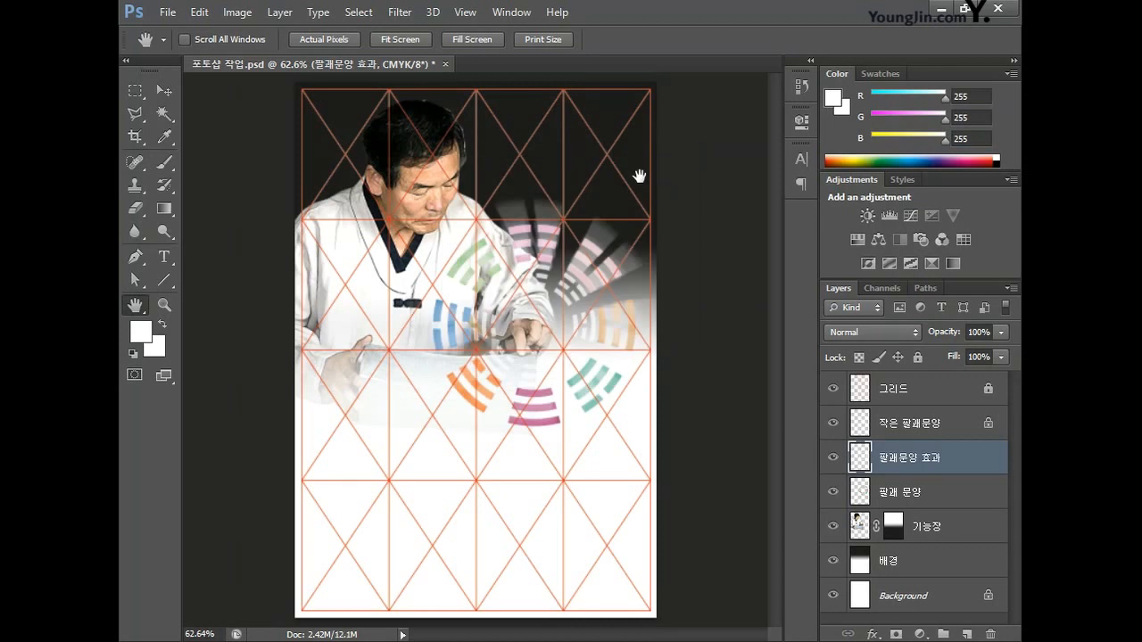
- Repeat the Radial Blur two more times and move the 팔괘문양 효과 layer below the 팔괘 문양 layer
key("ctrl+f")
key("ctrl+f")
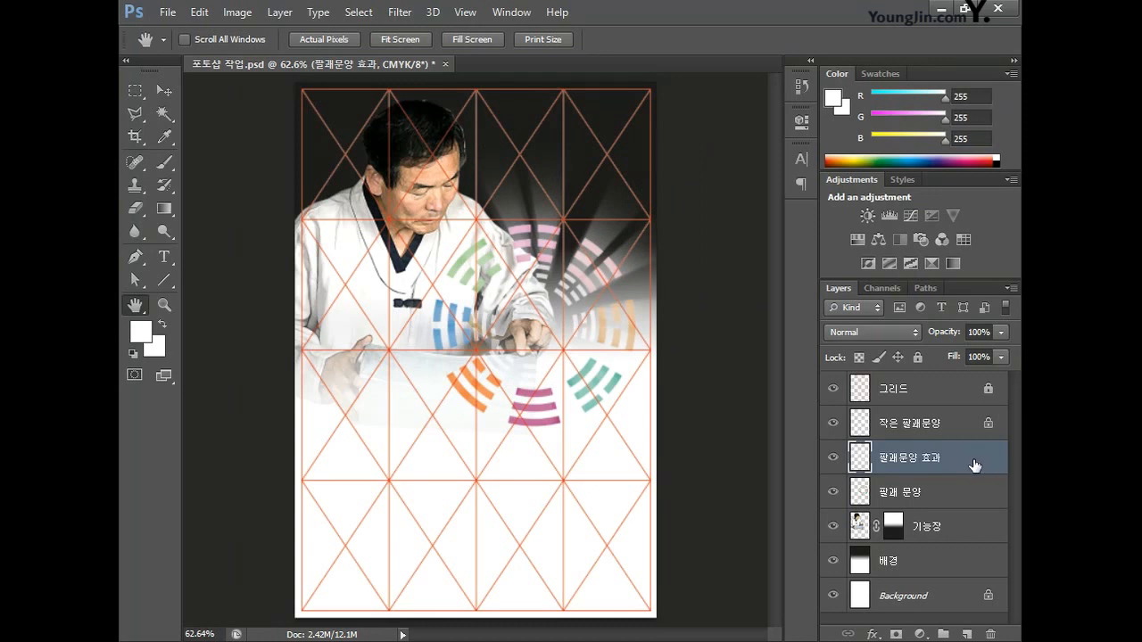
left_click_drag(961, 455, 962, 508)
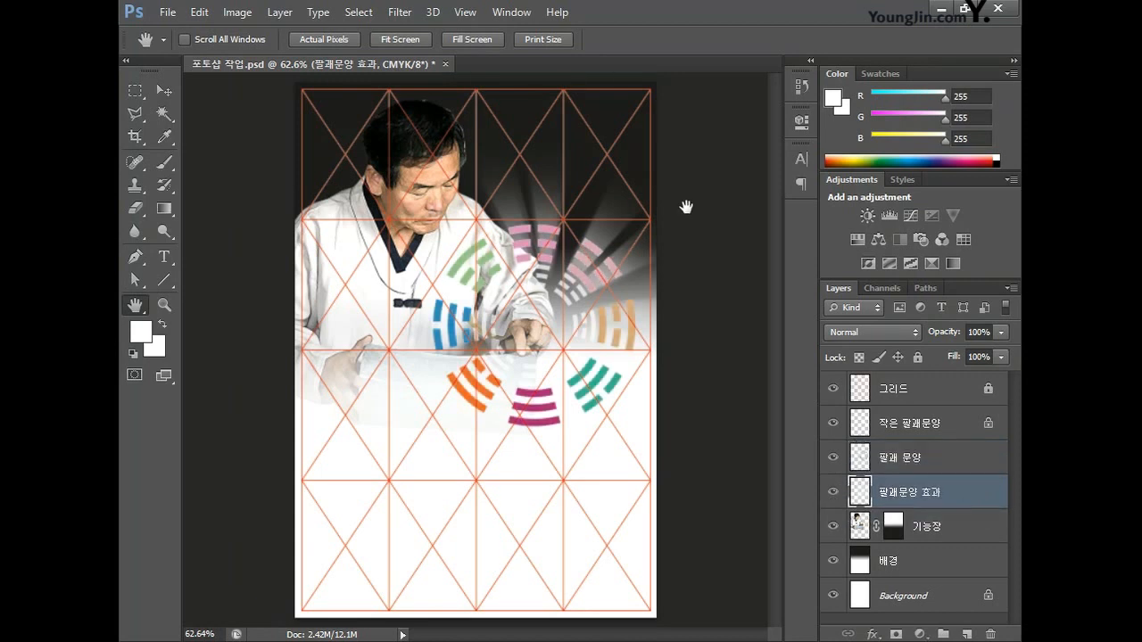
- Switch to Illustrator, copy the yellow crane from 일러스트작업.ai and paste it into the Photoshop poster as pixels
key("alt+Tab")
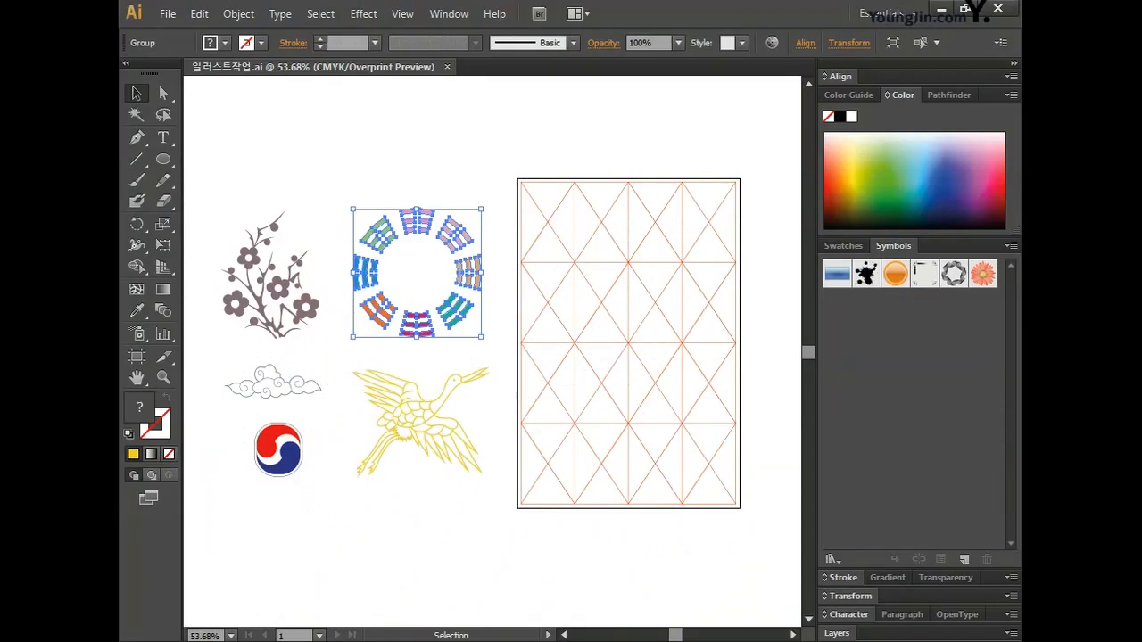
left_click(424, 439)
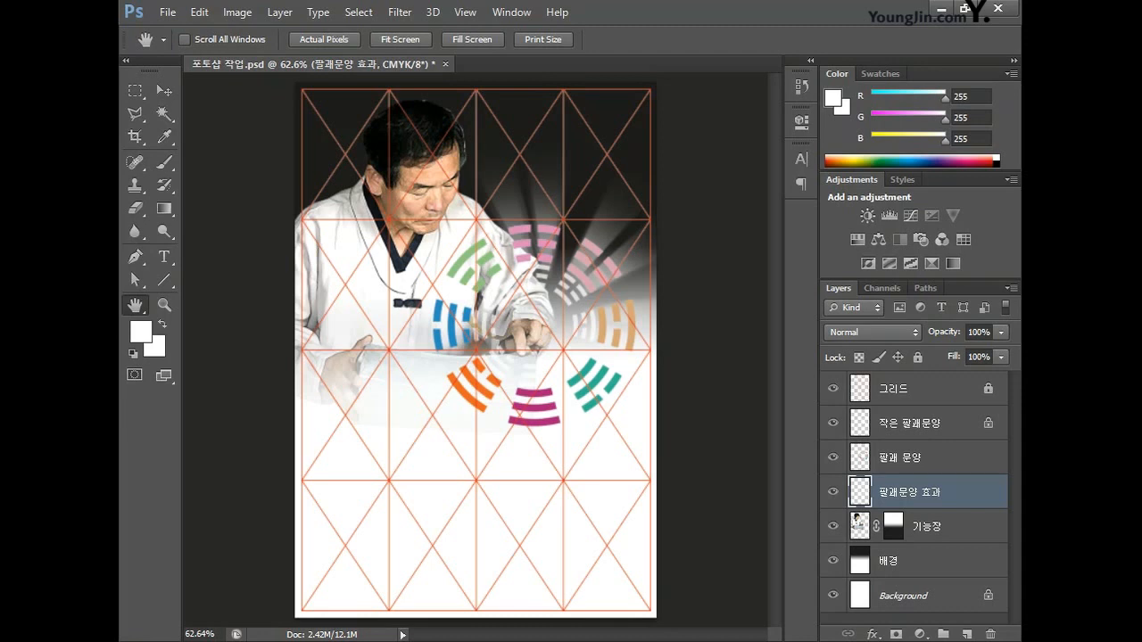
key("ctrl+v")
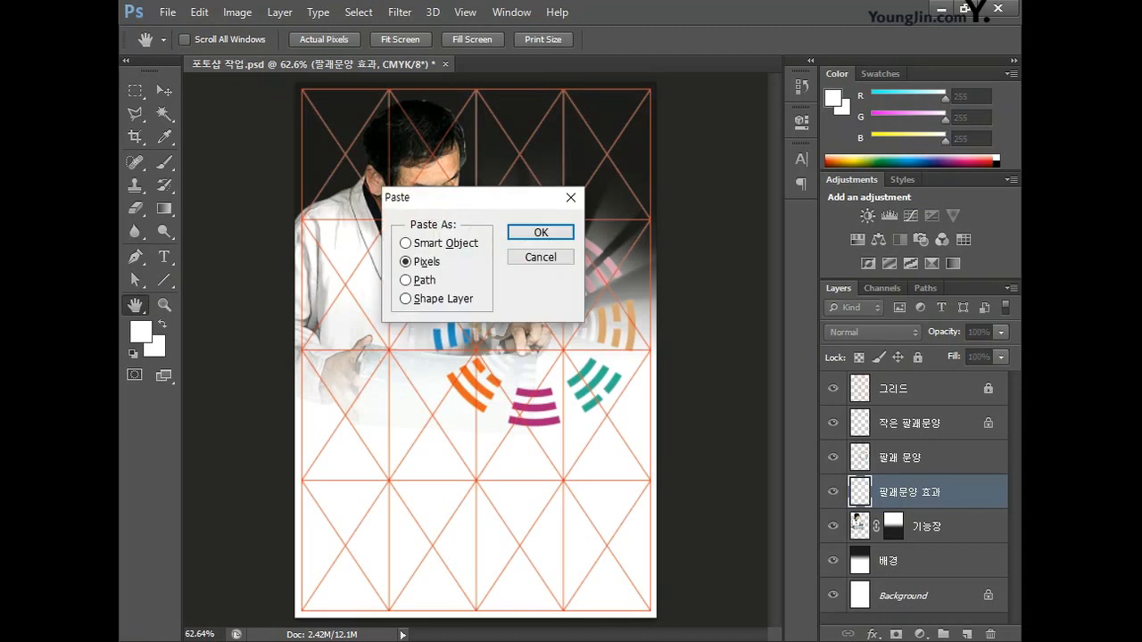
left_click(539, 234)
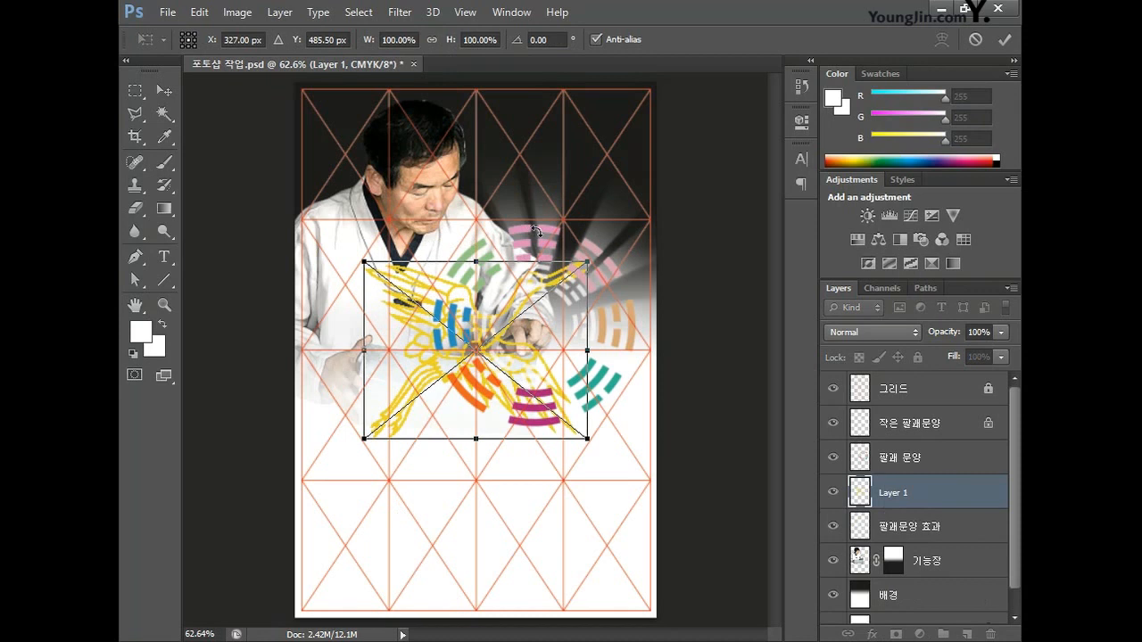
- Scale the pasted crane to about 53%, rotate it about 23° and place it beside the craftsman's face
left_click_drag(587, 262, 557, 334)
left_click_drag(550, 295, 538, 168)
left_click_drag(578, 159, 566, 163)
left_click_drag(500, 175, 509, 172)
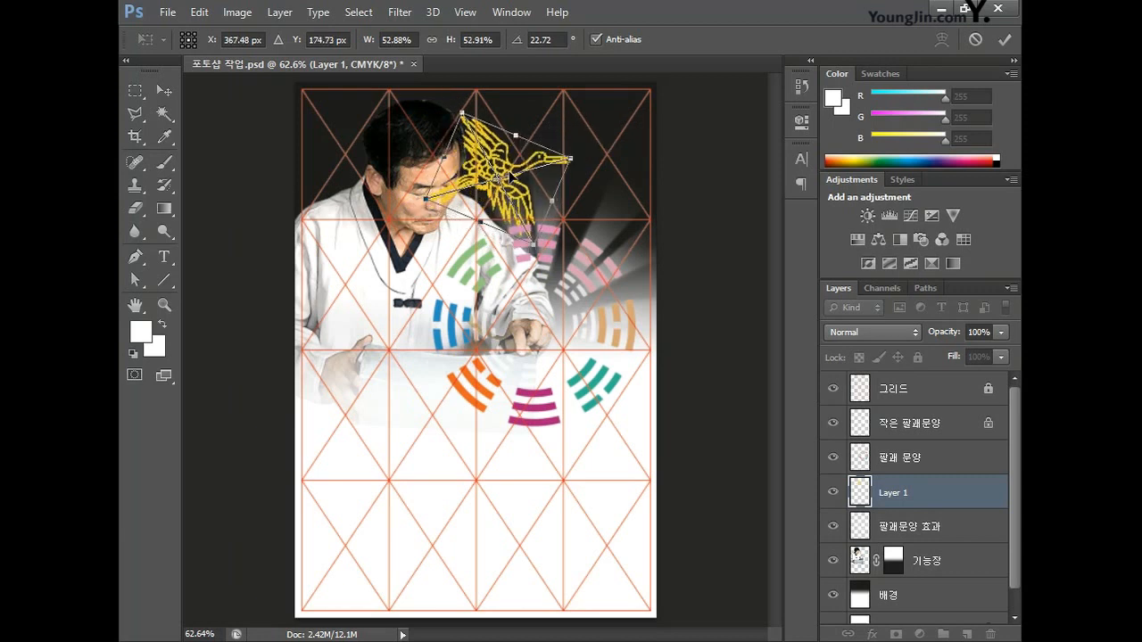
key("Return")
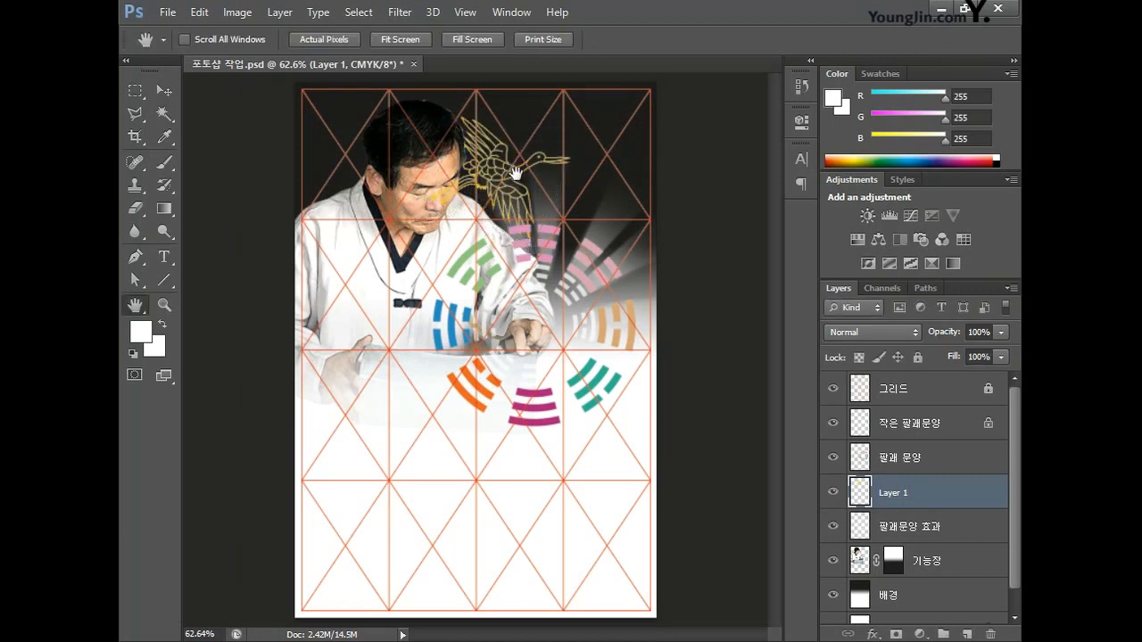
- Rename the crane layer as 학 and move it above the 작은 팔괘문양 layer
double_click(904, 494)
type("학")
key("Return")
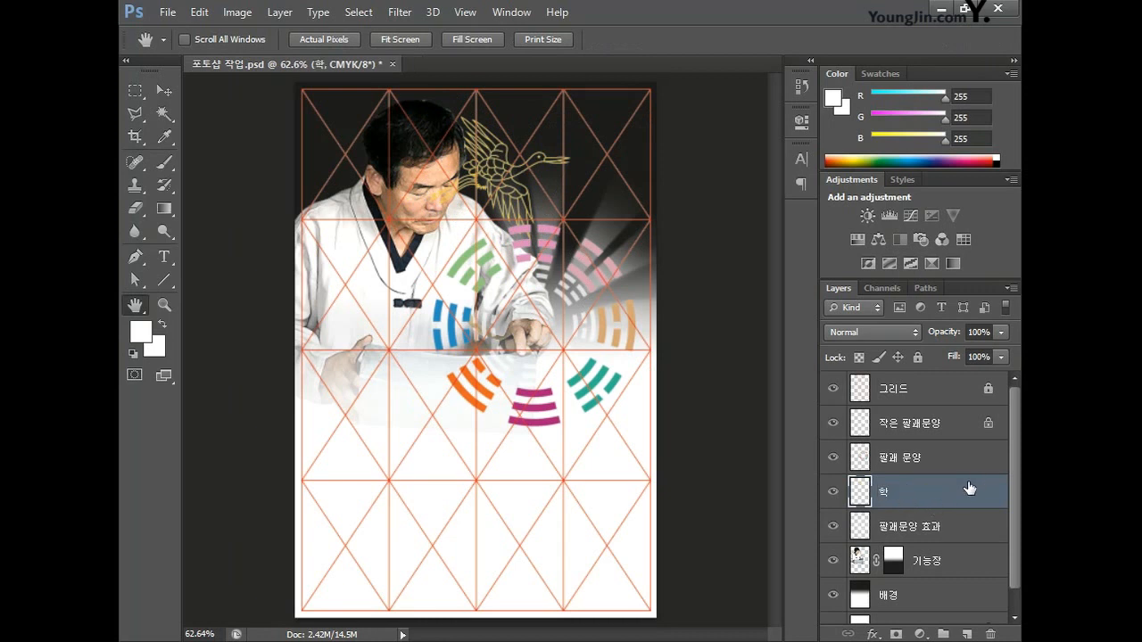
left_click_drag(936, 497, 943, 418)
- Load the craftsman's outline as a selection, delete the part of the crane overlapping him, and deselect
key("v")
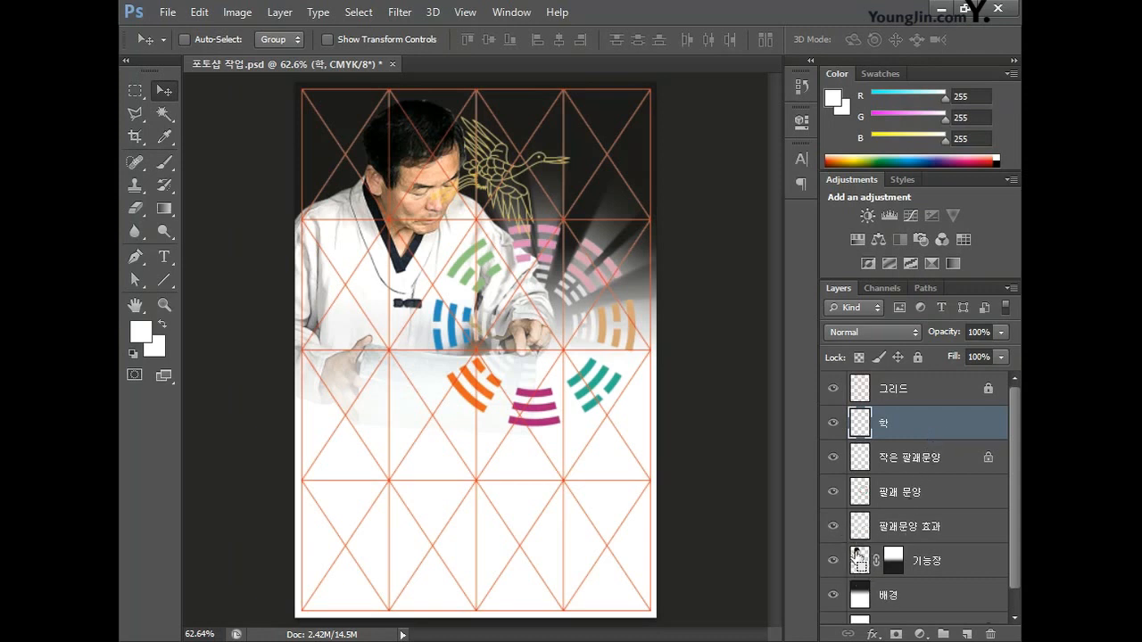
left_click(859, 560, "ctrl")
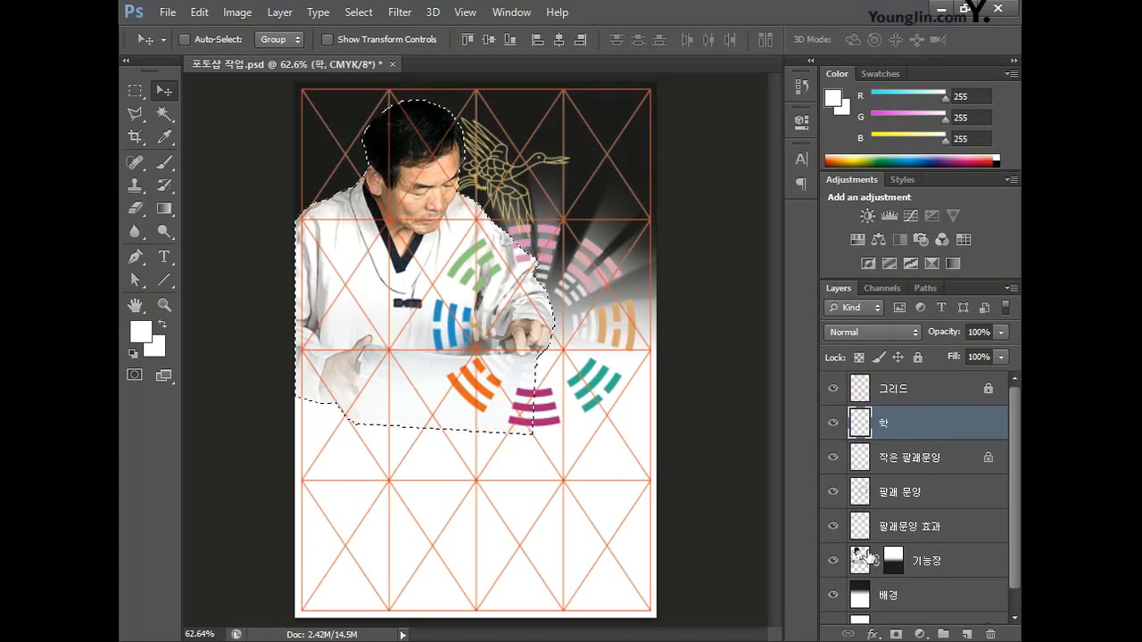
key("ctrl+d")
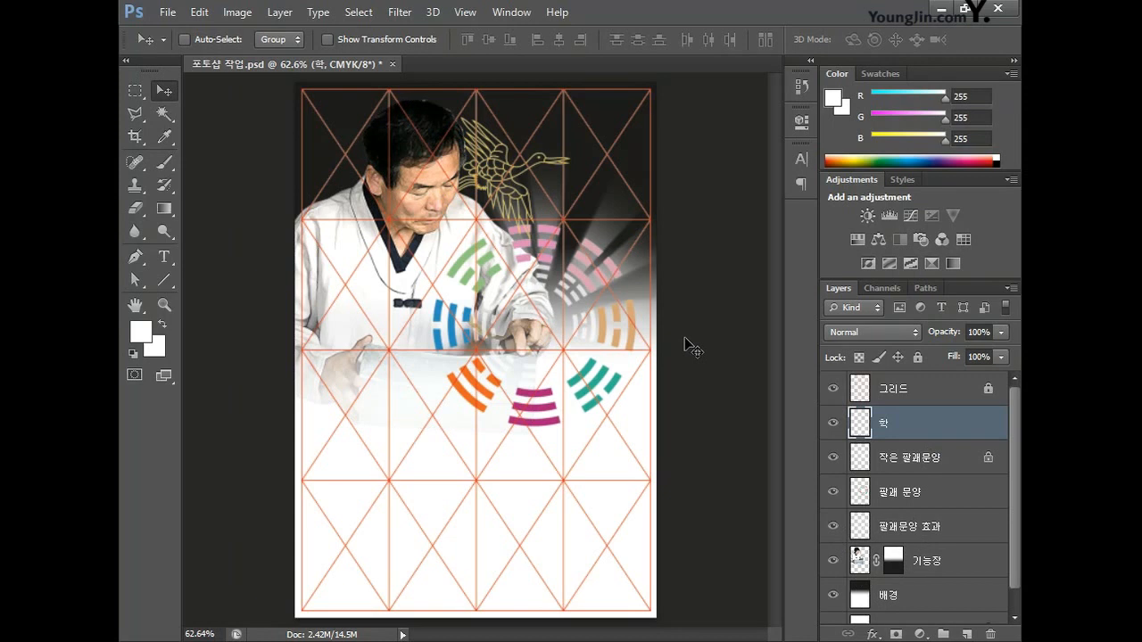
- Paste a second crane, shrink it, turn its head down toward the first crane and place it at the poster's upper edge
key("ctrl+v")
key("ctrl+t")
left_click_drag(587, 261, 402, 448)
left_click_drag(444, 396, 573, 94)
key("Return")
- Paste a third crane as pixels, scale it to about 69% and flip it horizontally
key("ctrl+v")
left_click(541, 233)
left_click_drag(592, 261, 520, 316)
right_click(490, 338)
left_click(588, 598)
right_click(455, 364)
left_click(555, 609)
right_click(464, 411)
left_click(517, 585)
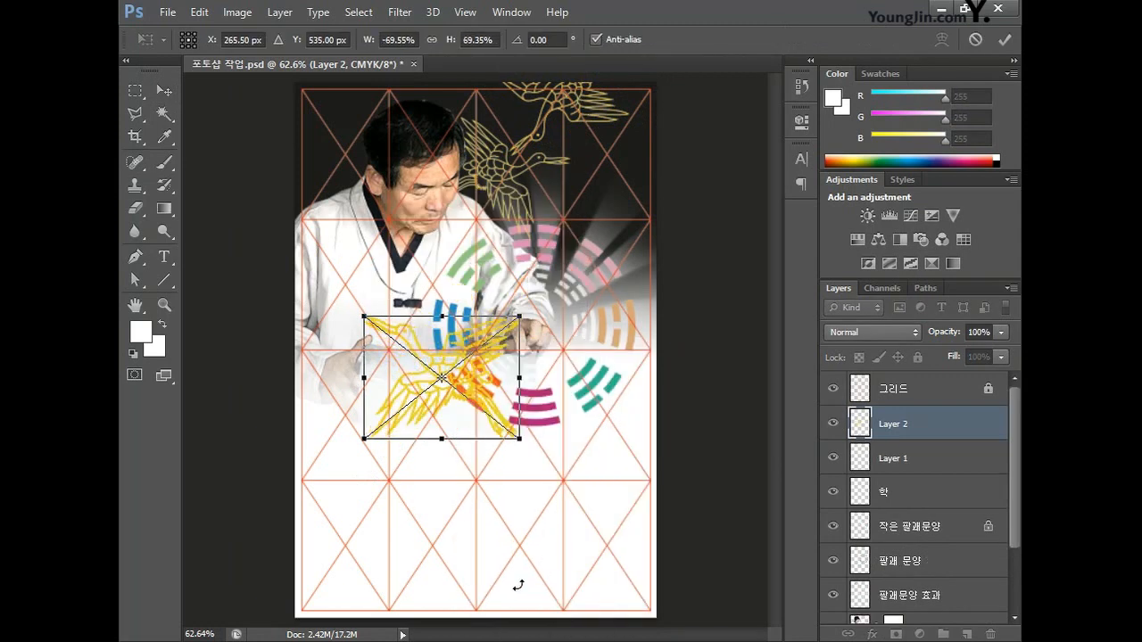
- Shrink the flipped crane further and place it at the poster's right edge, facing the other two cranes
left_click_drag(516, 324, 496, 337)
left_click_drag(442, 372, 633, 172)
key("Return")
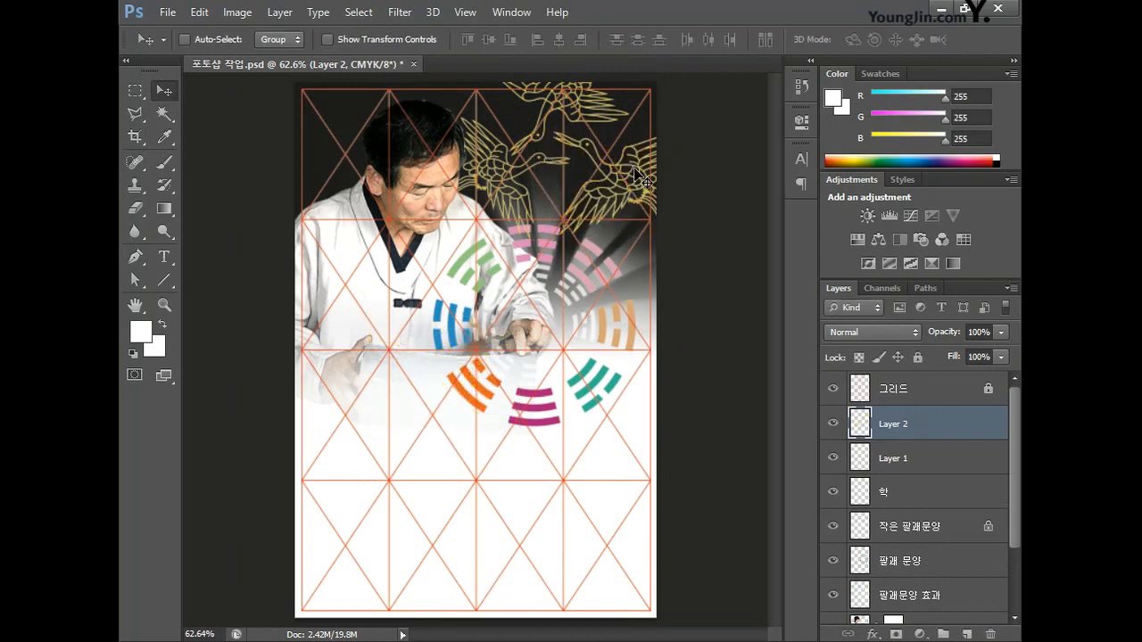
- Rotate the third crane slightly and nudge it up and a little to the left
key("ctrl+t")
left_click_drag(686, 131, 679, 138)
key("Up")
key("Up")
key("Up")
key("Up")
key("Up")
key("Up")
key("Up")
key("Up")
key("Left")
key("Return")
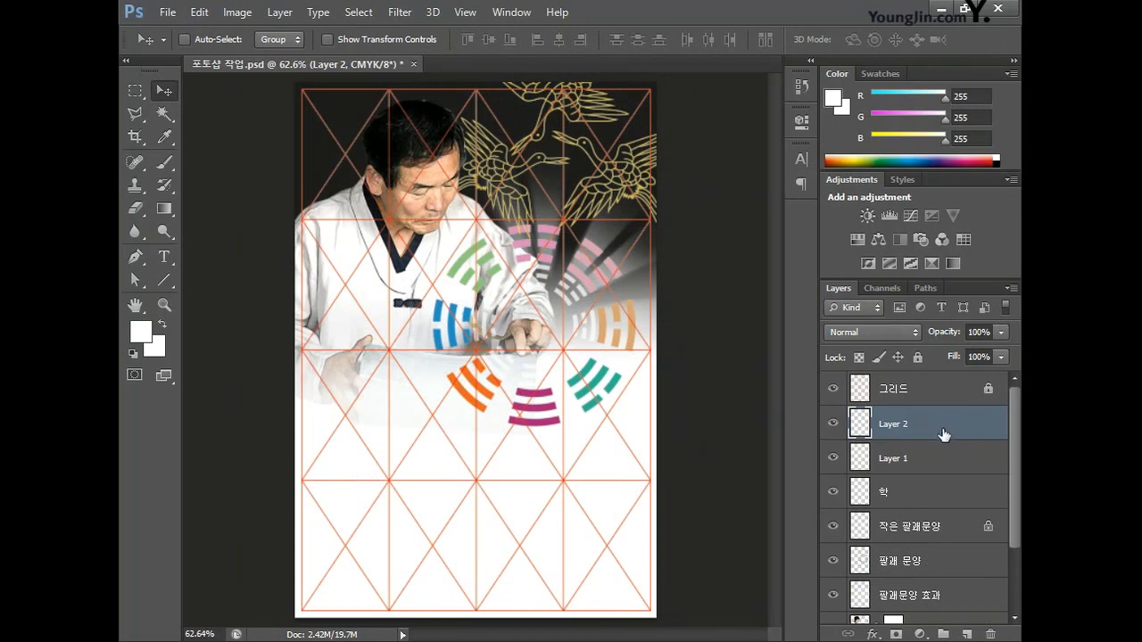
- Merge the three crane layers into one and rename the merged layer as 학
left_click(933, 491, "shift")
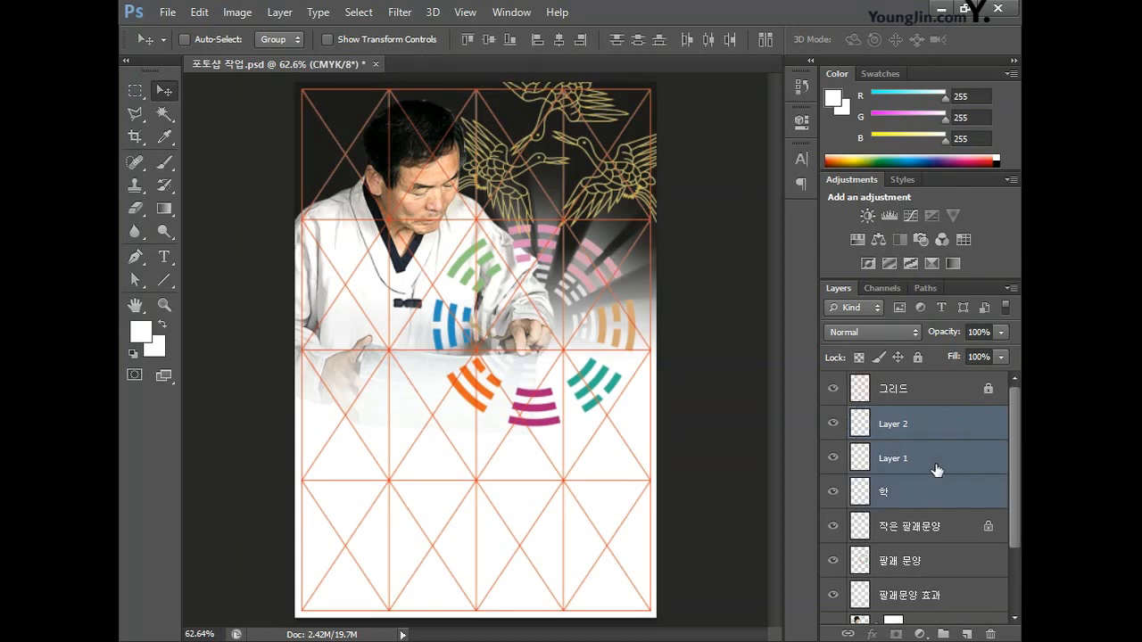
right_click(927, 461)
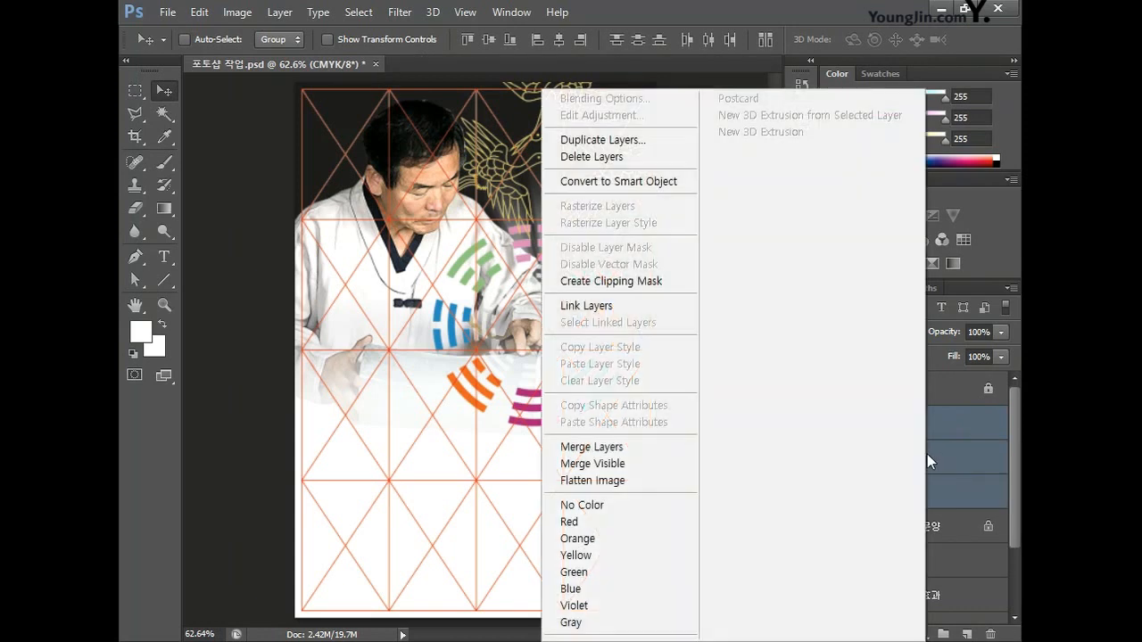
left_click(664, 447)
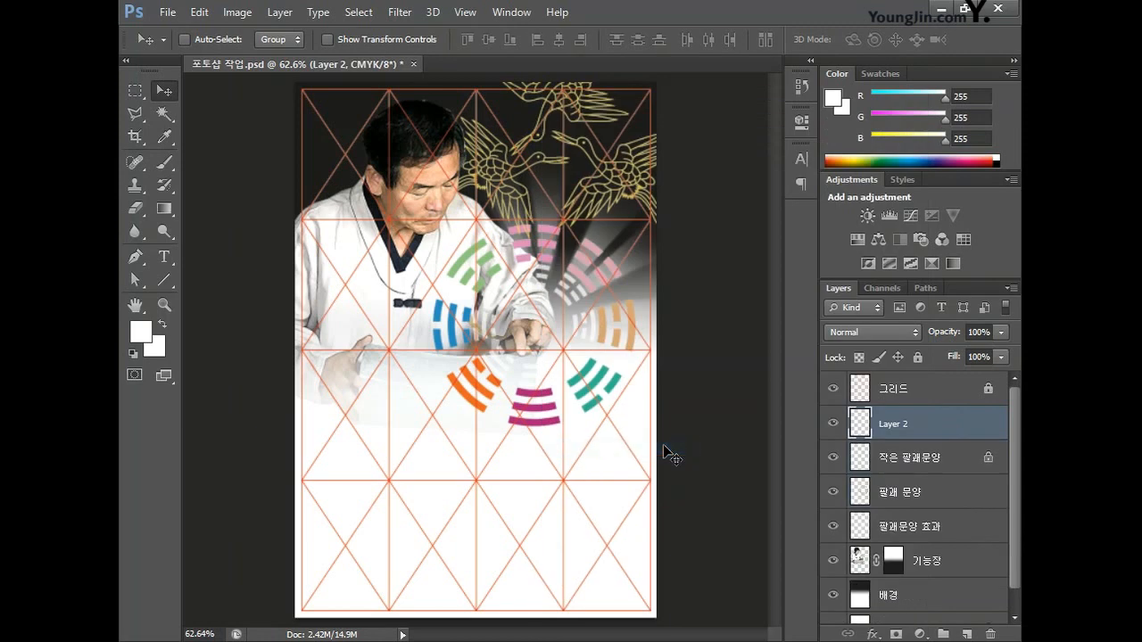
double_click(897, 424)
type("ㅌ")
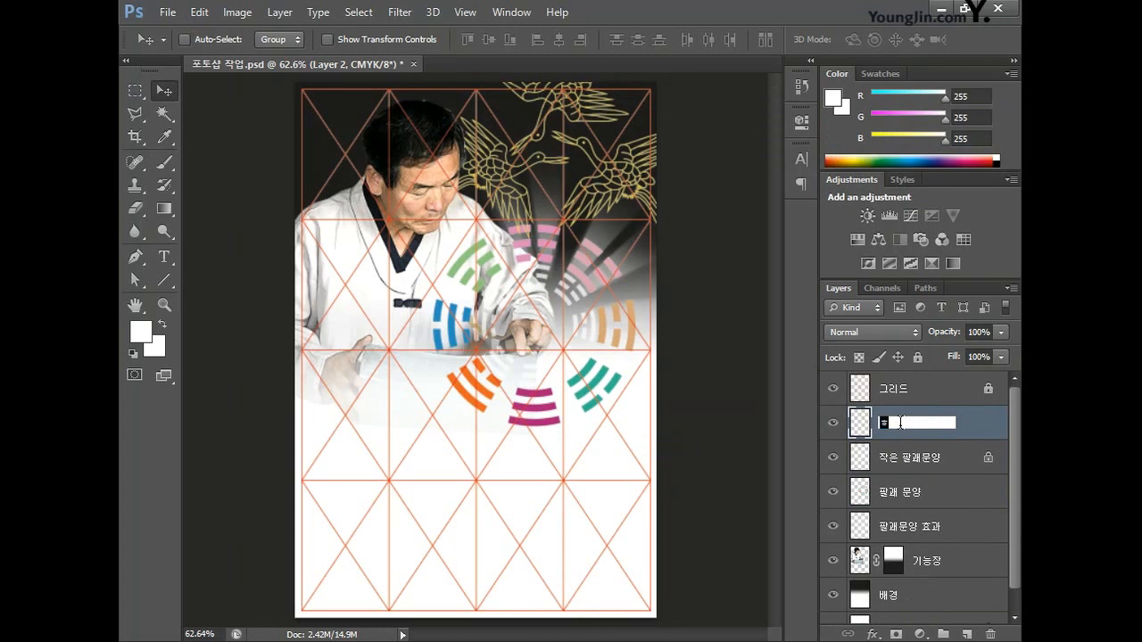
key("Return")
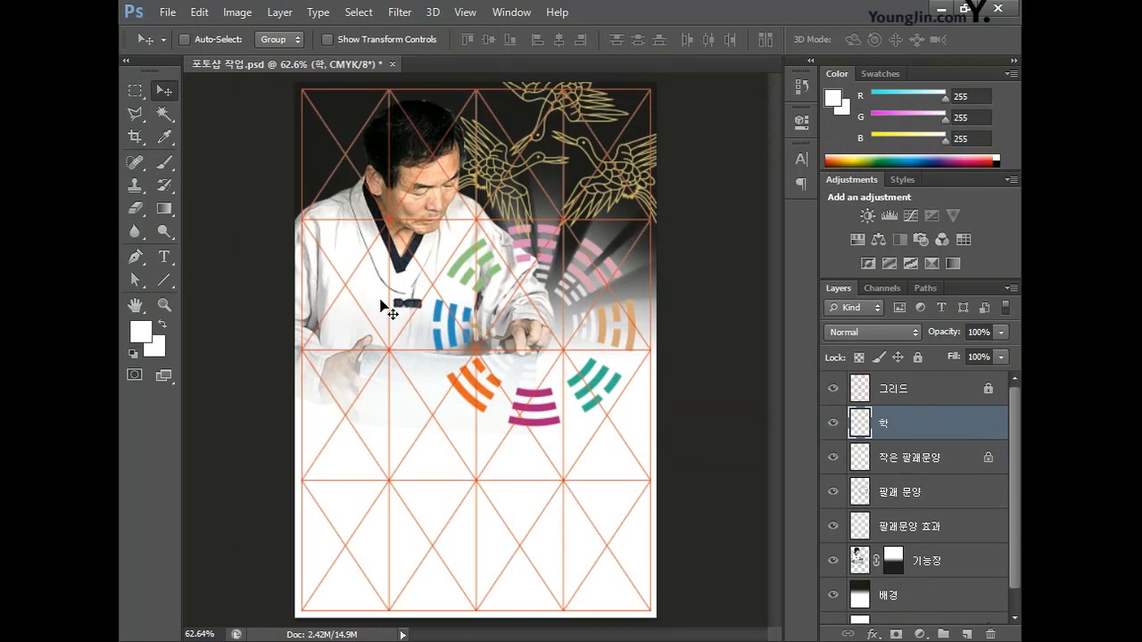
- Paste another crane as pixels, scale it to about 53% and place it on the craftsman's white robe
key("ctrl+v")
left_click(535, 234)
left_click_drag(576, 269, 444, 414)
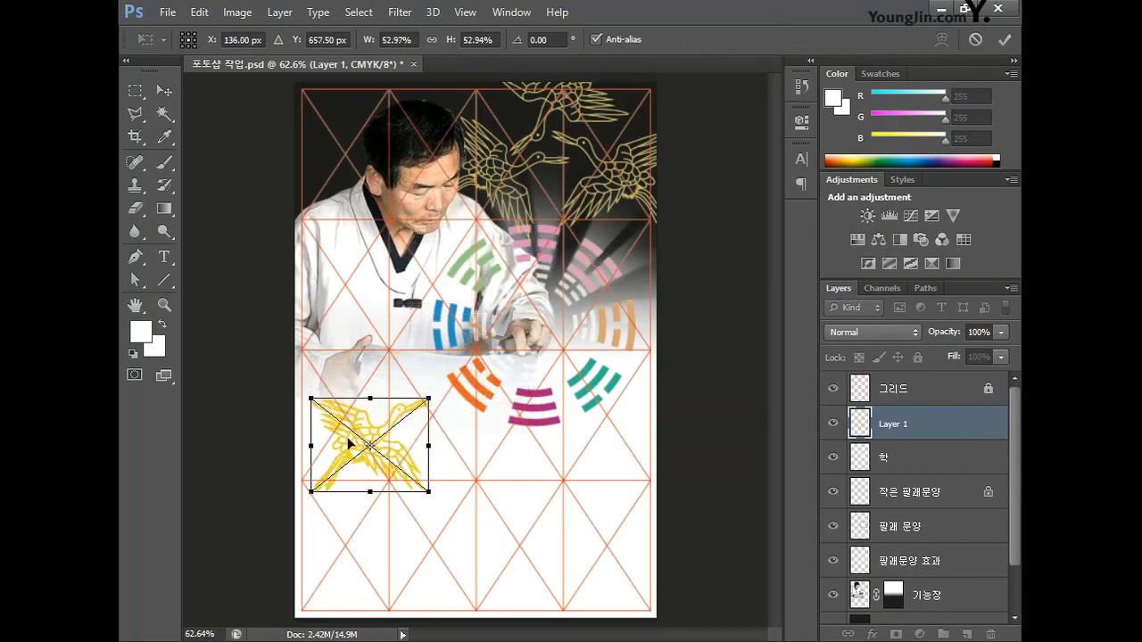
left_click_drag(350, 443, 354, 315)
key("Return")
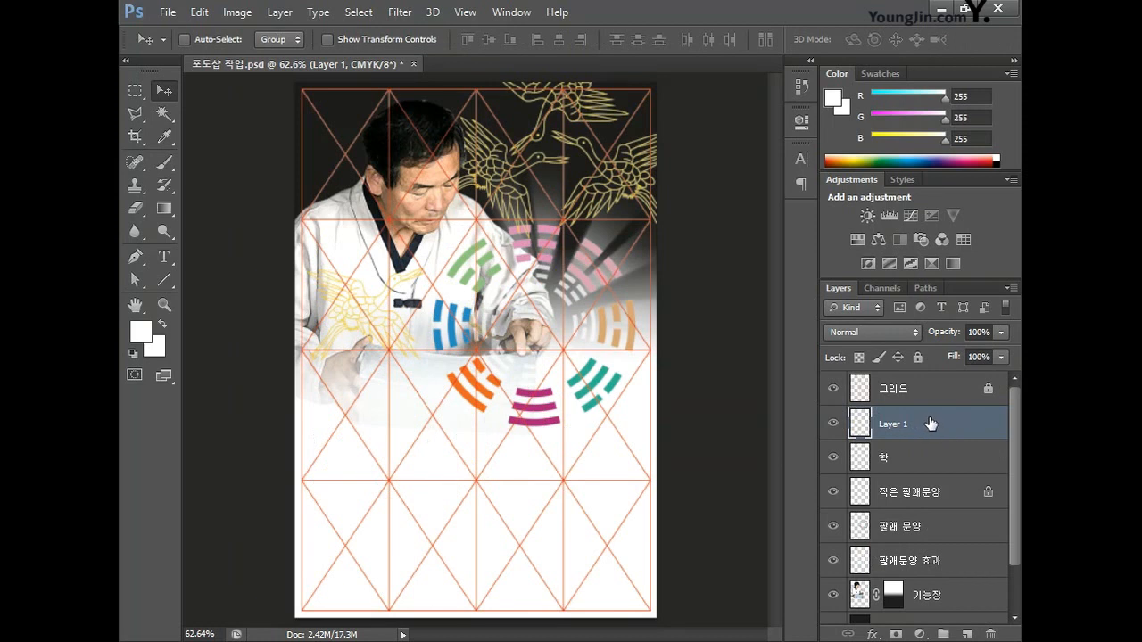
- Lock the robe crane layer's transparent pixels, set the foreground color to K 50% and fill the crane with it
left_click(867, 357)
left_click(142, 334)
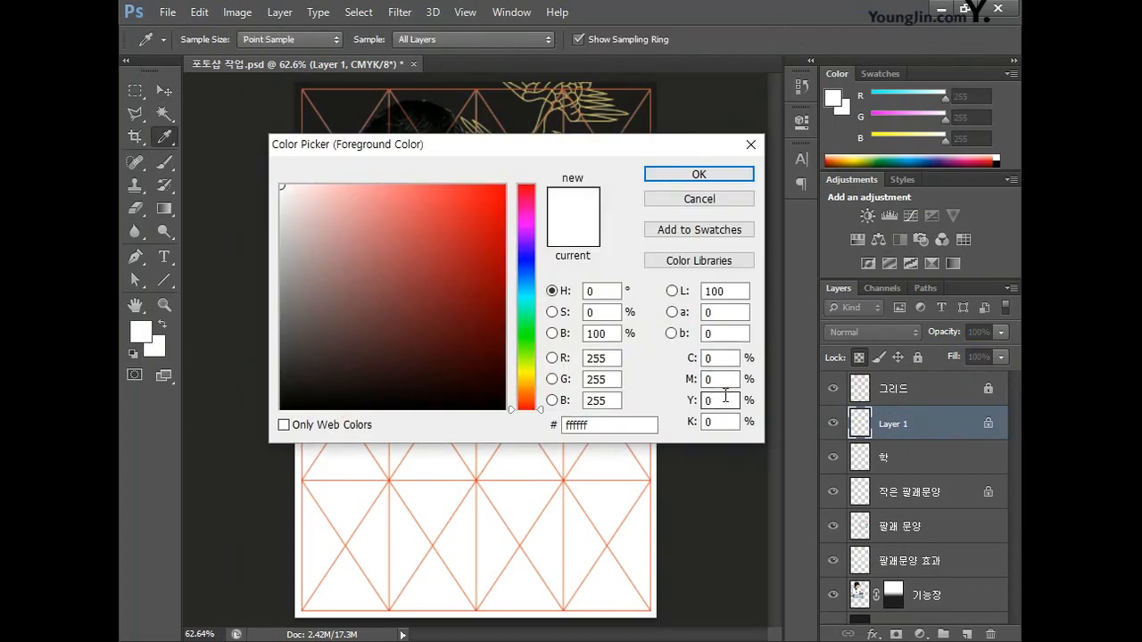
double_click(721, 421)
type("50")
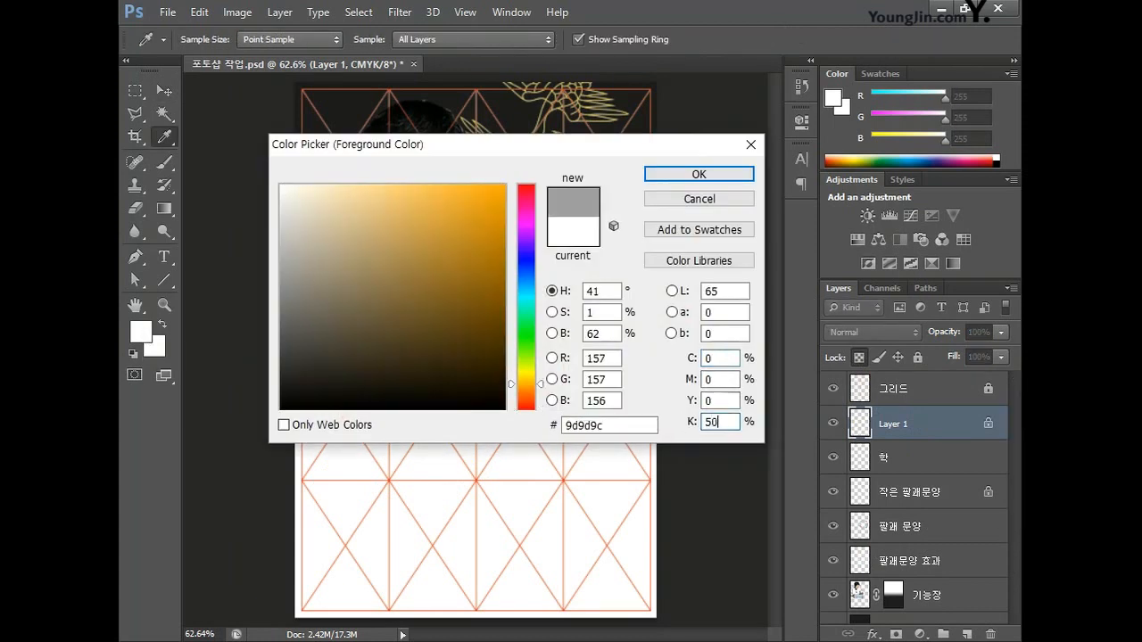
left_click(716, 176)
key("v")
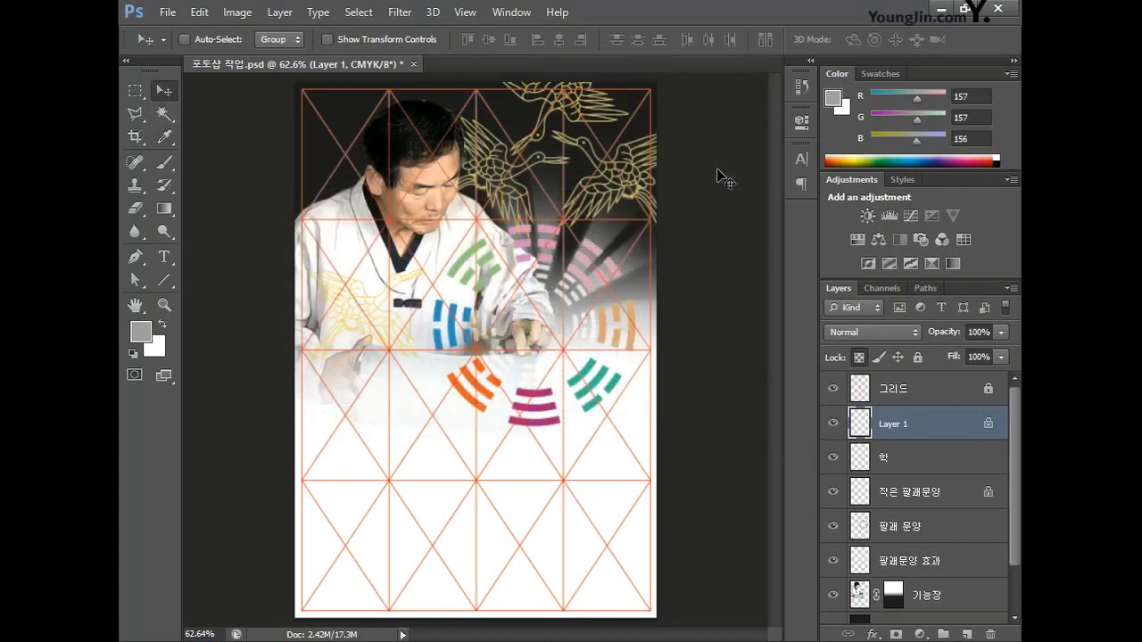
key("alt+BackSpace")
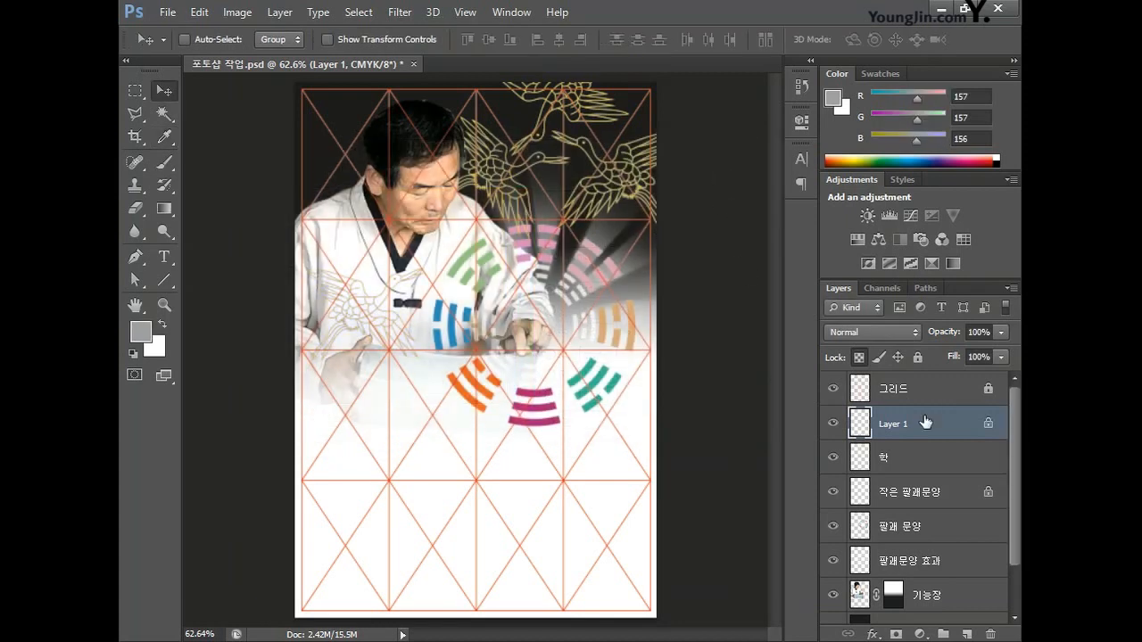
- Rename the gray crane layer as 학2
double_click(901, 421)
type("학2")
key("Return")
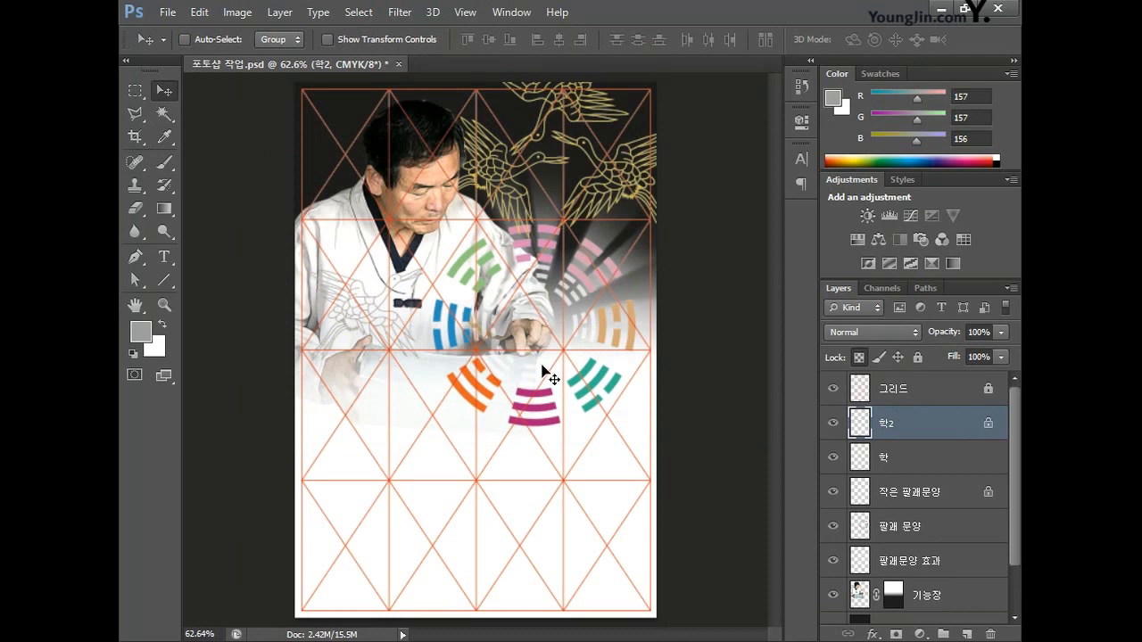
- Open the 가죽공예 image from the 제공파일 folder
left_click(167, 11)
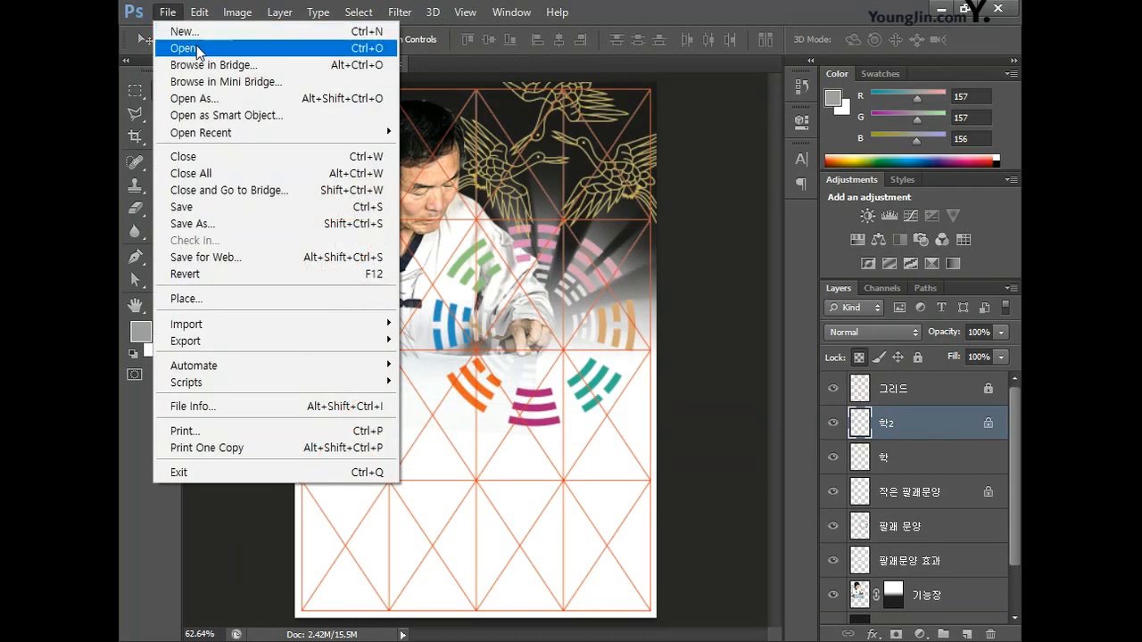
left_click(196, 48)
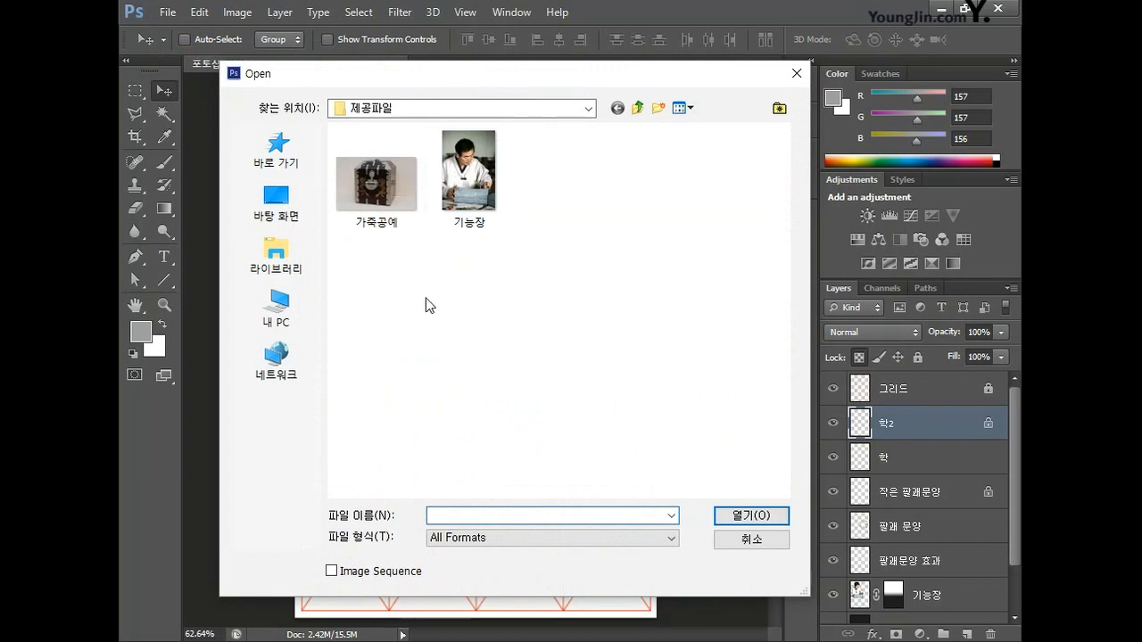
left_click(397, 180)
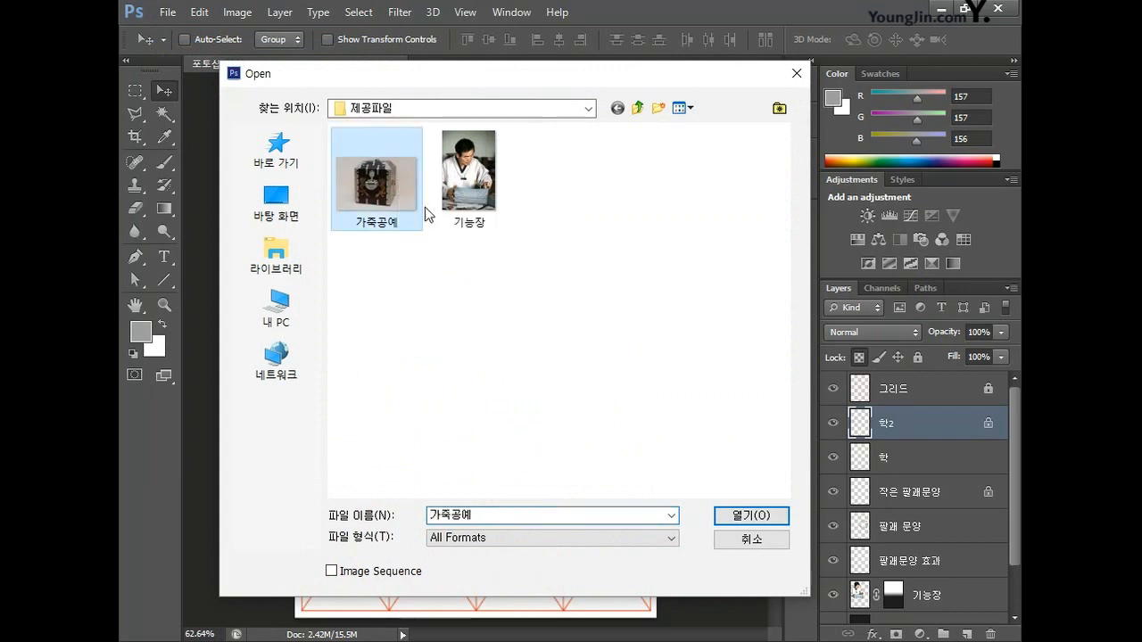
left_click(742, 515)
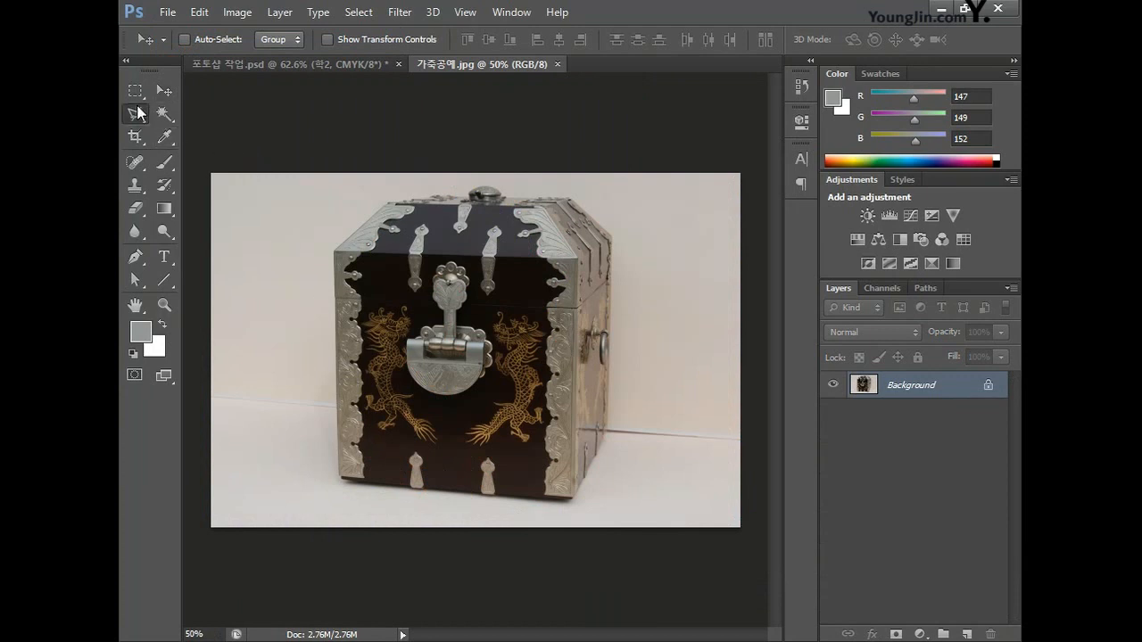
- Select the leather chest by tracing its outline with the Polygonal Lasso tool
left_click(135, 113)
left_click(229, 125)
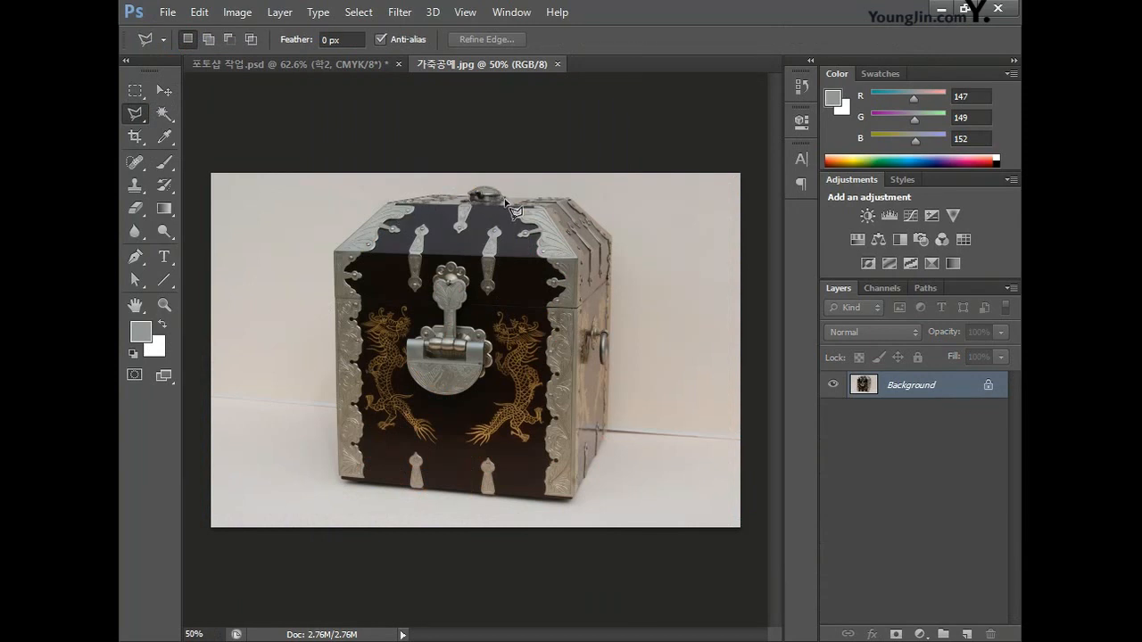
left_click(613, 238)
left_click(612, 435)
left_click(572, 499)
left_click(341, 479)
left_click(335, 252)
left_click(389, 205)
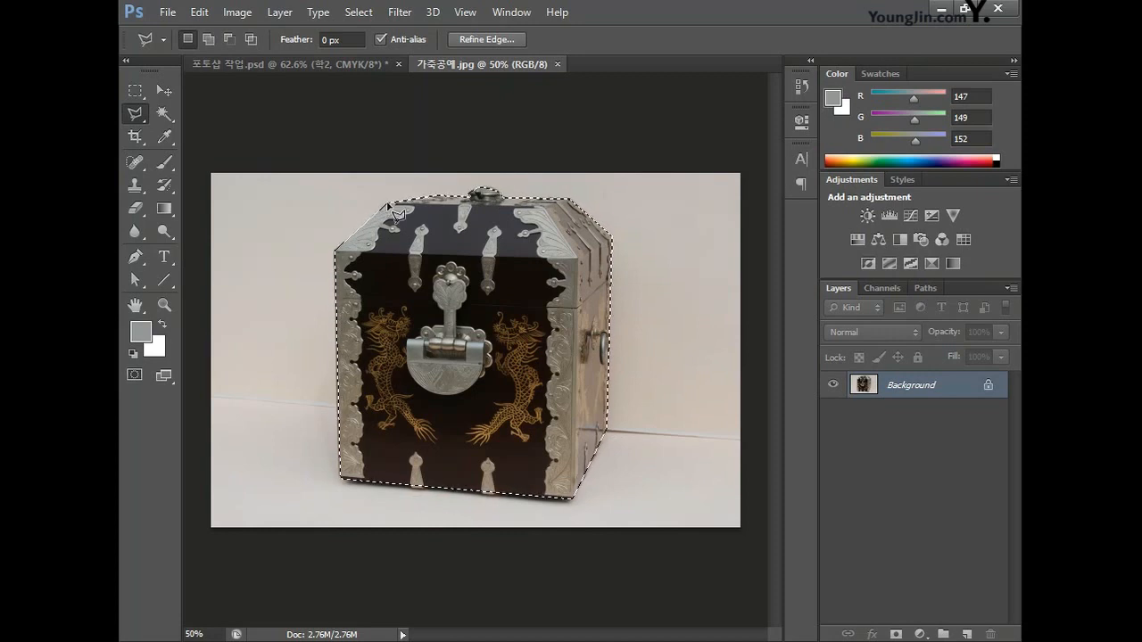
- Copy the selected chest into the poster document as a new layer and close the 가죽공예.jpg file
left_click(318, 63)
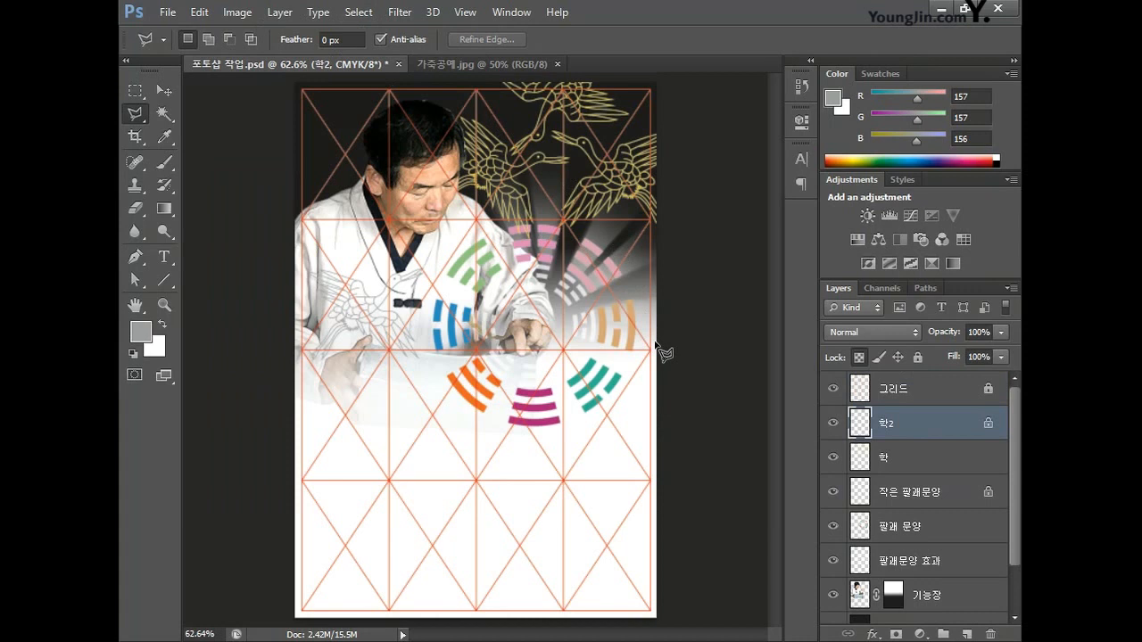
key("ctrl+v")
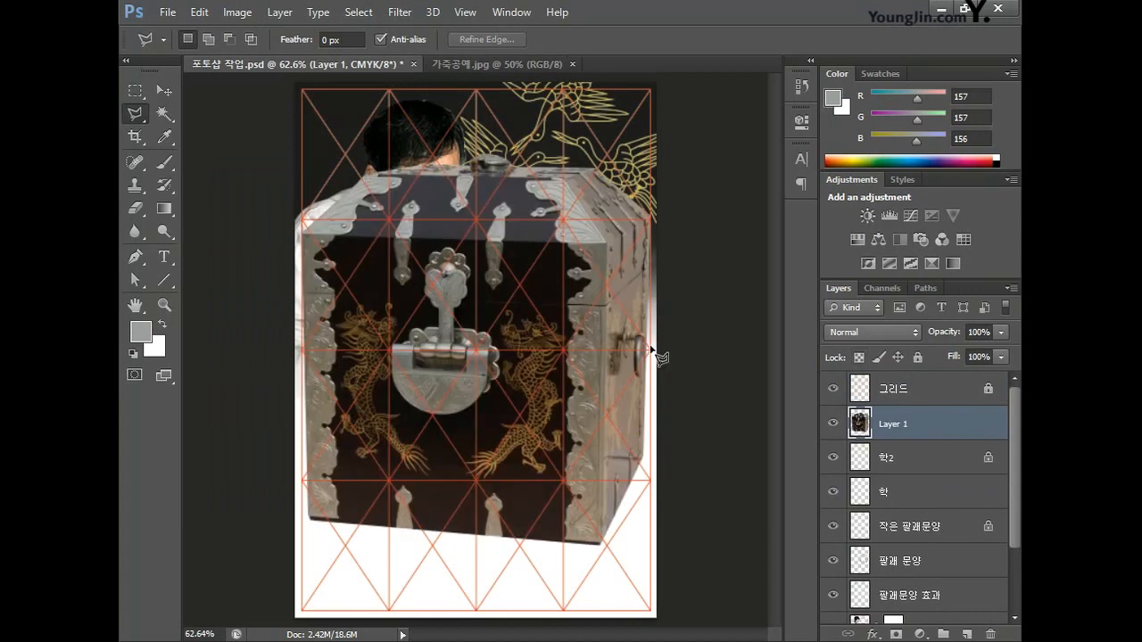
left_click(518, 63)
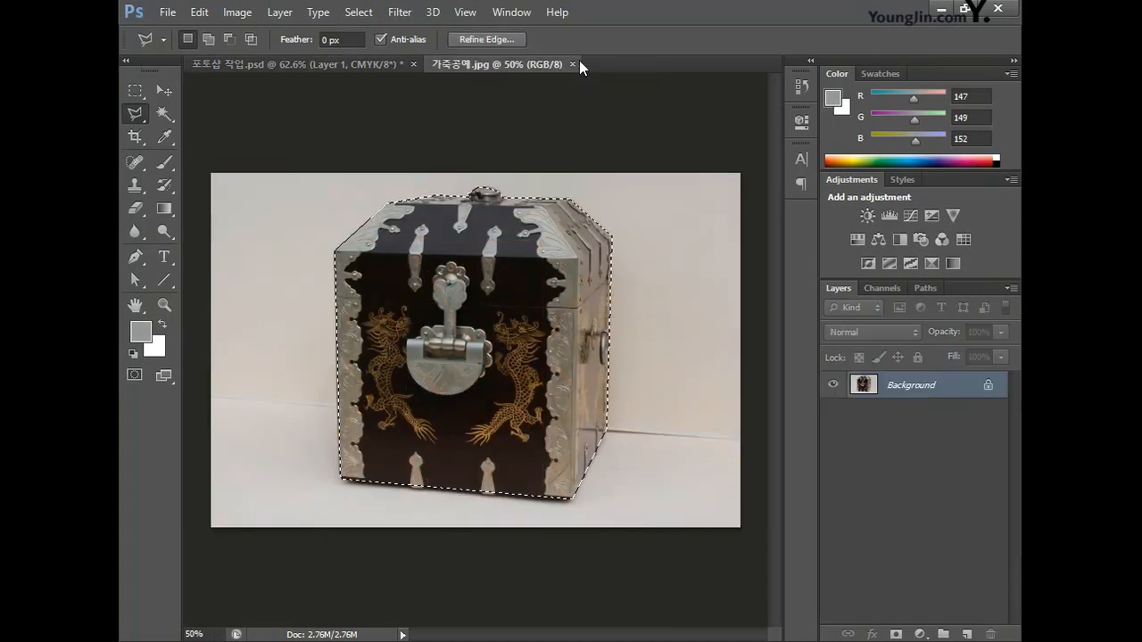
left_click(571, 65)
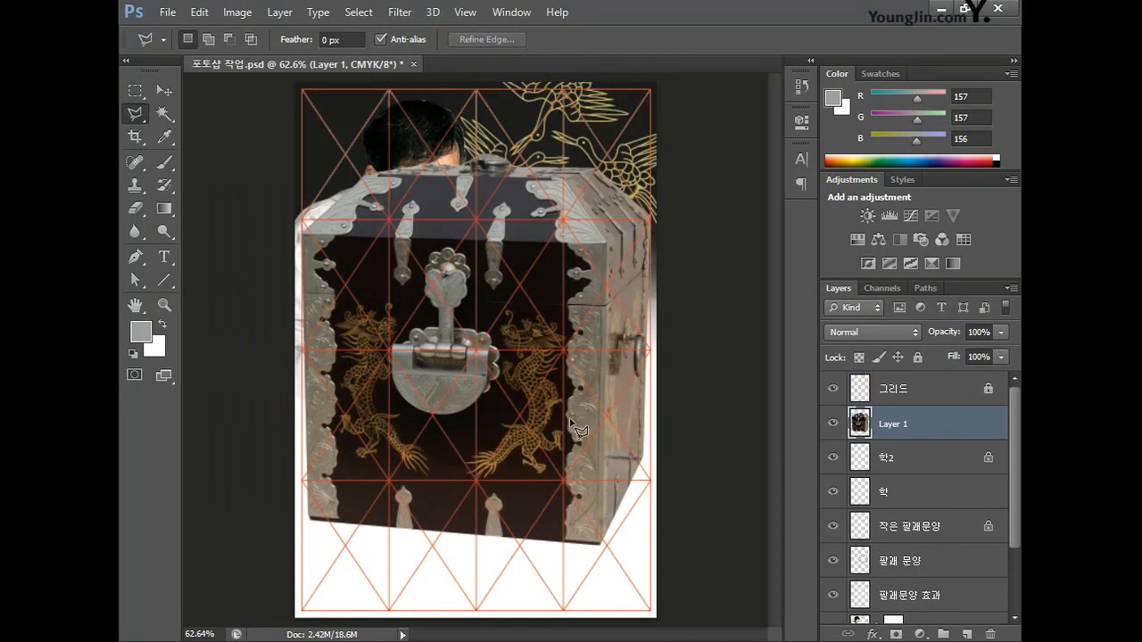
- Scale the pasted chest down to about 31.6% and place it in the poster's lower-right corner
key("ctrl+t")
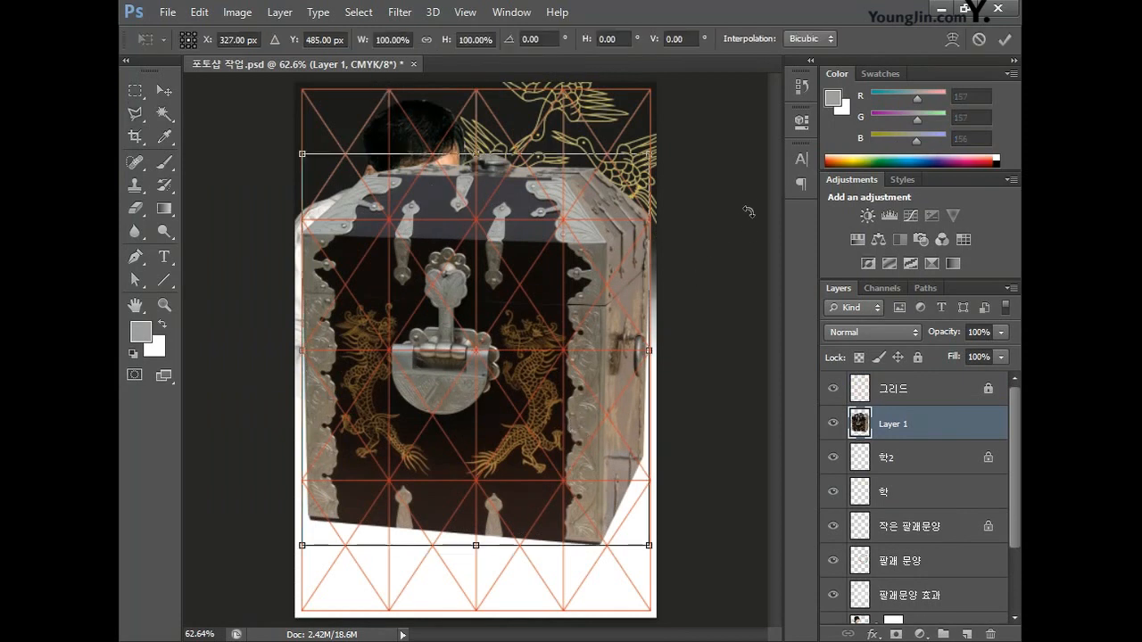
left_click_drag(650, 155, 481, 526)
left_click_drag(390, 509, 608, 573)
mouse_move(615, 501)
left_mouse_down()
mouse_move(630, 486)
mouse_move(615, 491)
left_mouse_up()
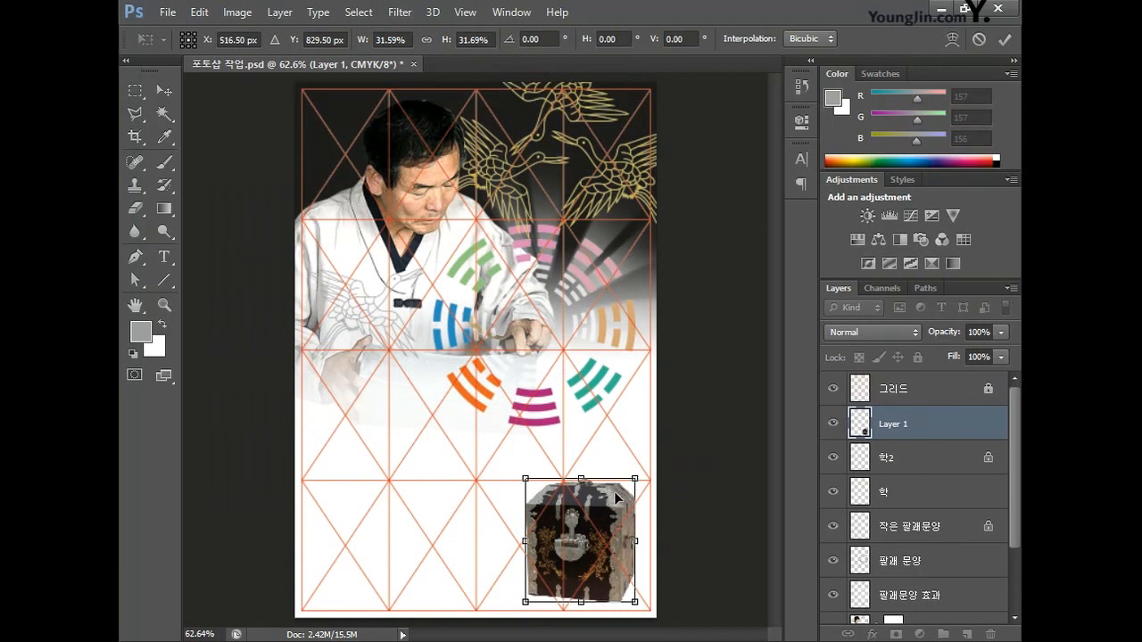
key("Return")
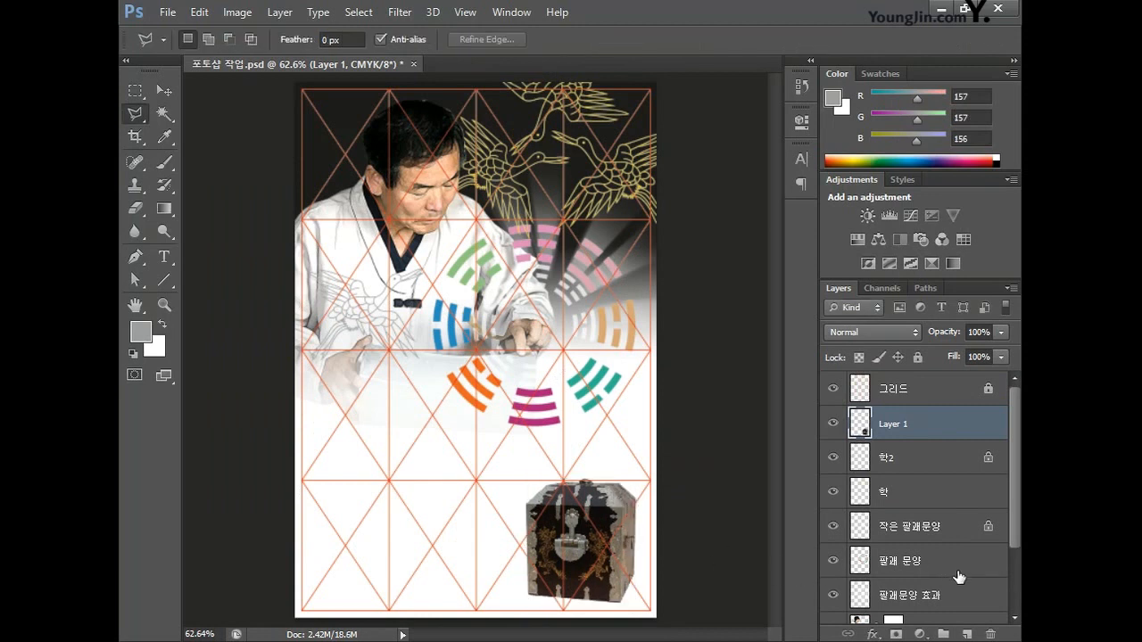
- Rename the chest layer as 가죽공예
double_click(892, 423)
type("가족문양")
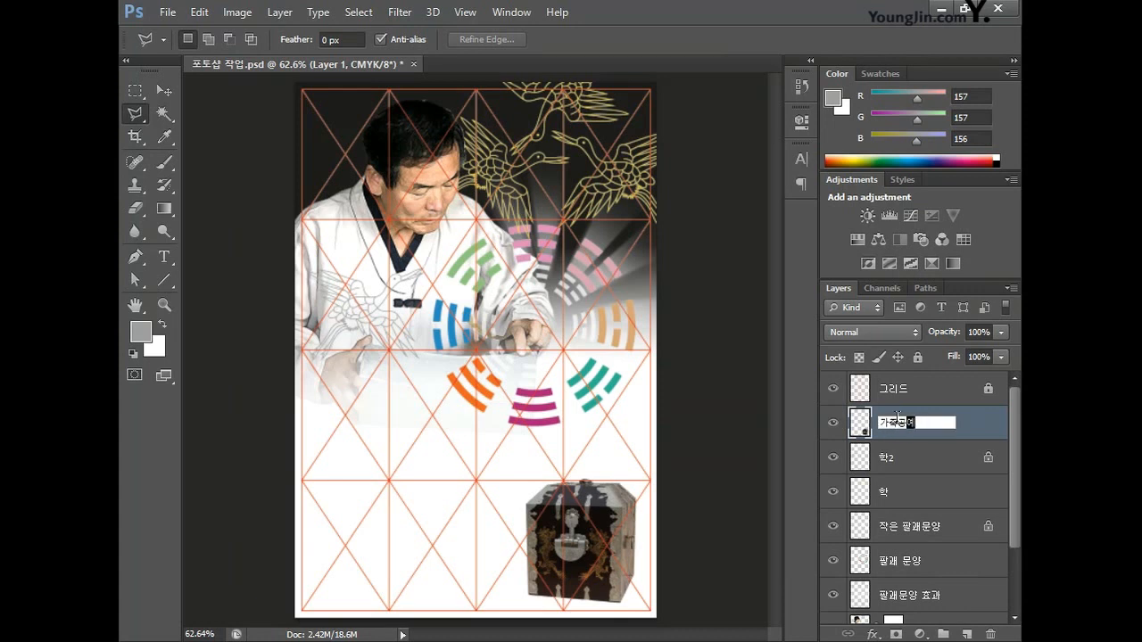
key("Return")
- Brighten the chest with a Levels adjustment using input levels 25, 1.5 and 210
left_click(238, 12)
mouse_move(286, 57)
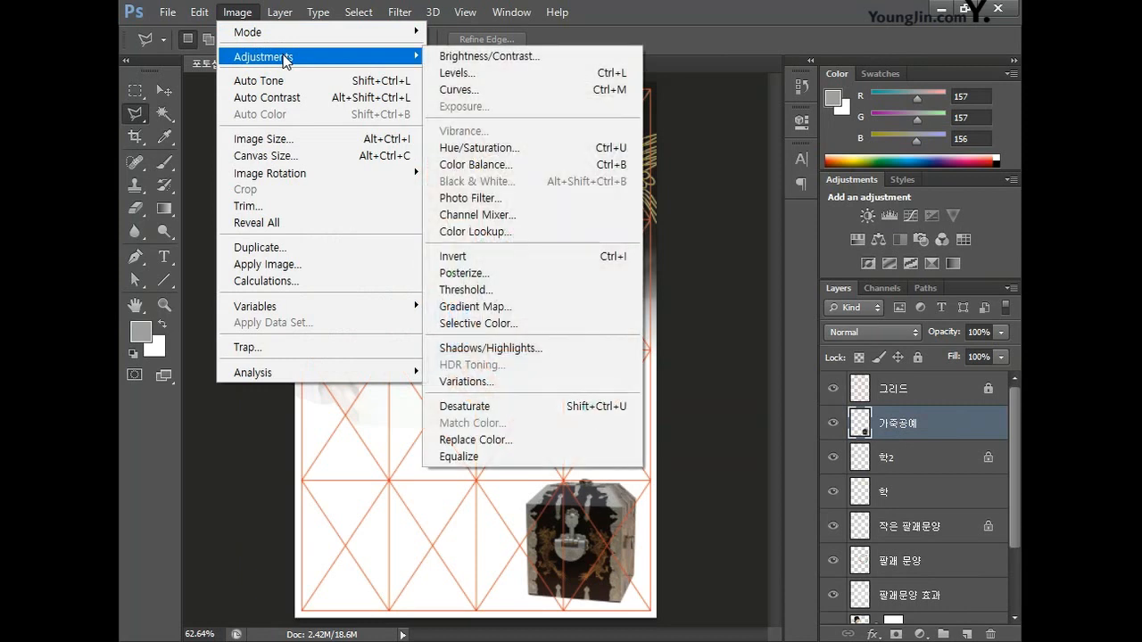
left_click(558, 74)
left_click_drag(561, 130, 526, 136)
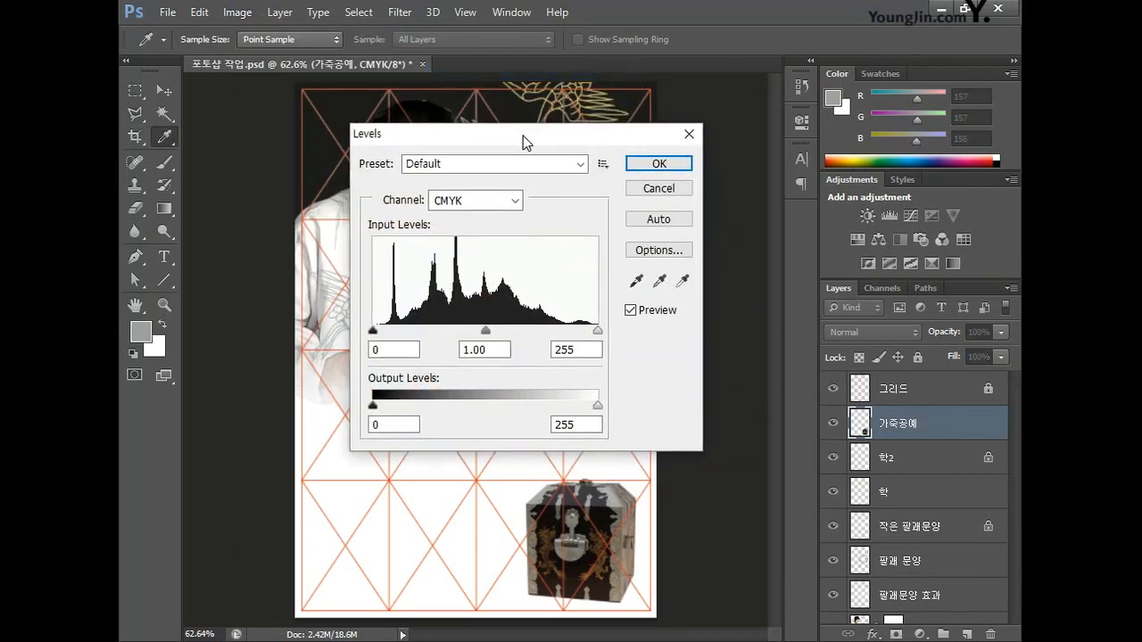
double_click(410, 350)
type("25")
key("Tab")
type("1.5")
key("Tab")
type("210")
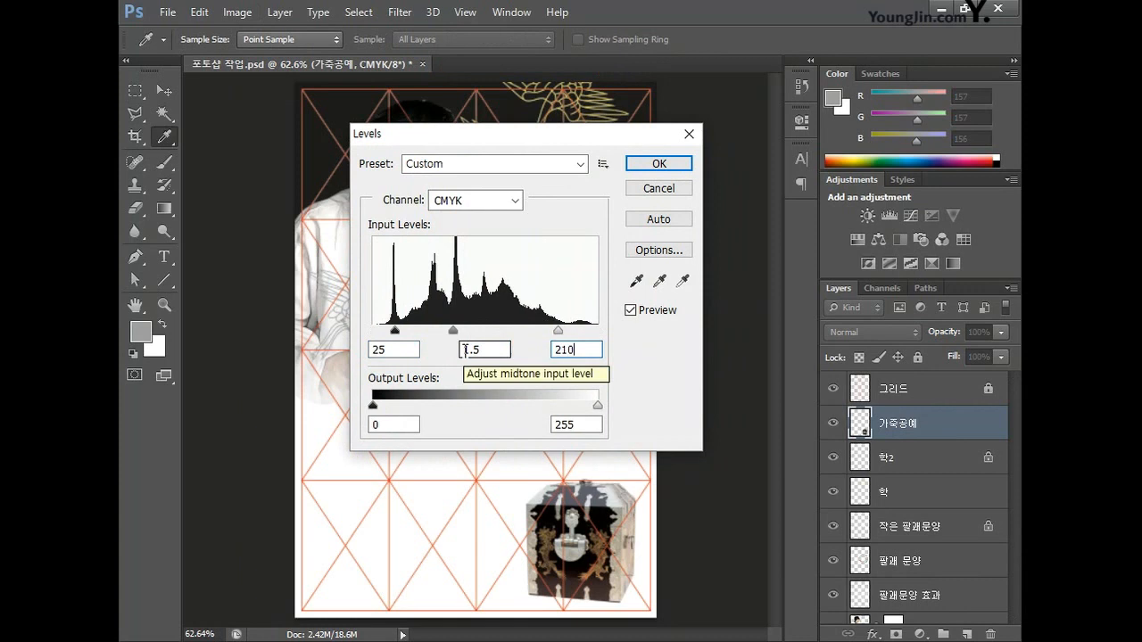
left_click(657, 164)
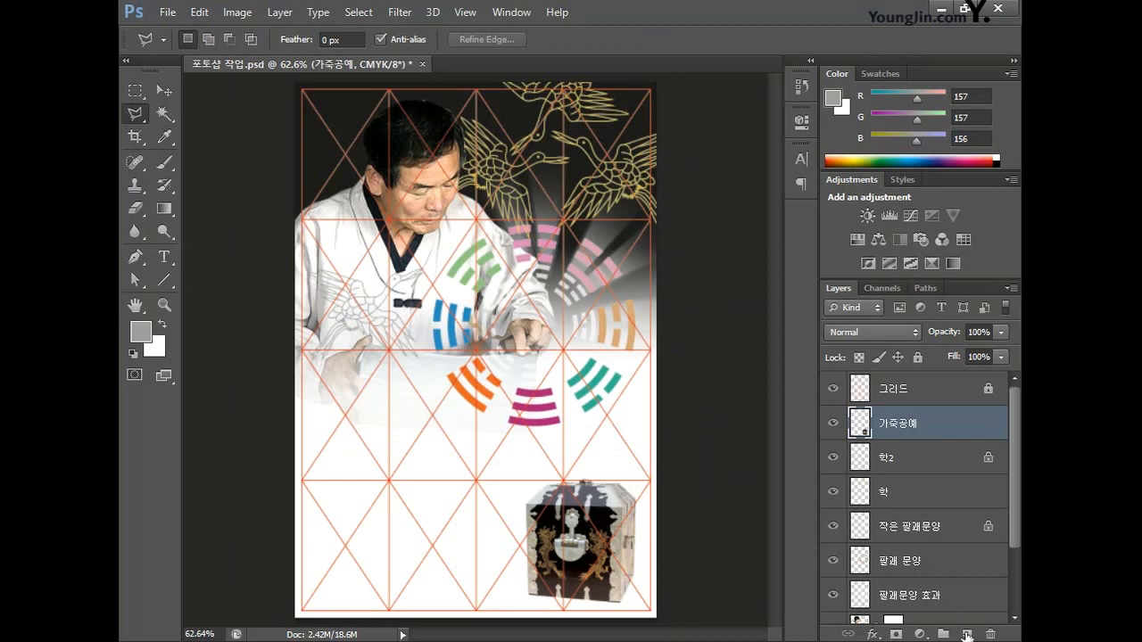
- Add a new layer directly beneath the 가죽공예 layer and name it 가죽공예 그림자
left_click(967, 634)
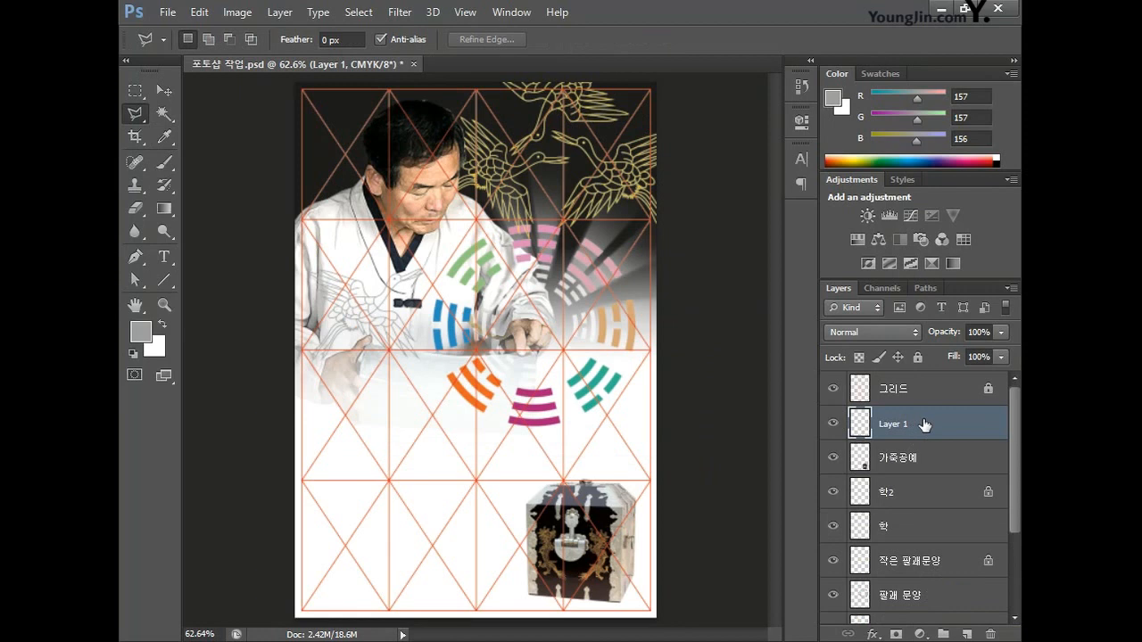
left_click_drag(928, 425, 929, 469)
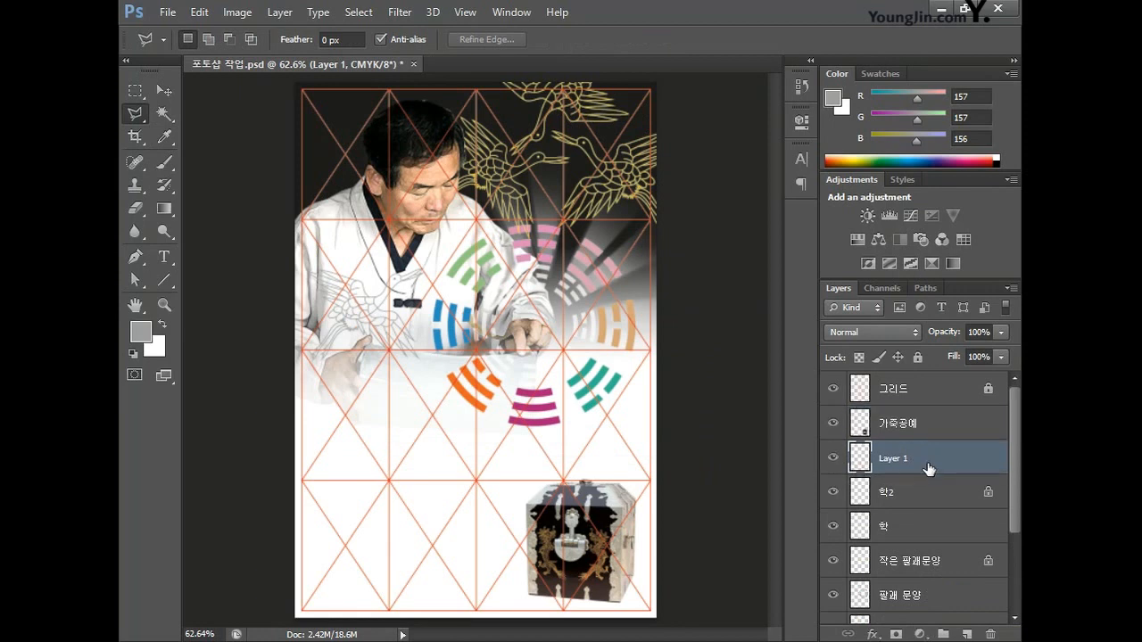
double_click(903, 458)
type("가죽공예 그림자")
key("Return")
- Outline a four-sided shadow area beside the chest's right side with the Polygonal Lasso, extending to the poster's right edge
scroll(673, 535, "up", 5)
scroll(673, 533, "down", 3)
scroll(673, 533, "up", 3)
left_click_drag(776, 375, 780, 431)
right_click(136, 114)
left_click(199, 130)
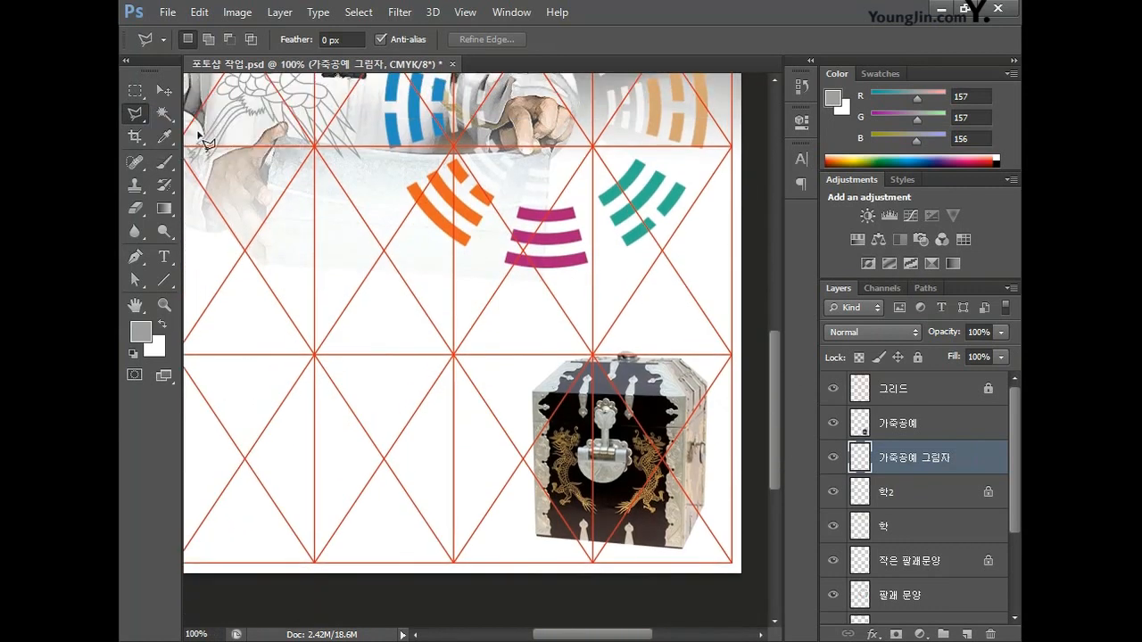
left_click(683, 428)
left_click(748, 428)
left_click(746, 503)
left_click(684, 549)
left_click(683, 429)
- Set the foreground colour to C 0, M 0, Y 0, K 100
key("i")
left_click(145, 339)
key("Tab")
type("100")
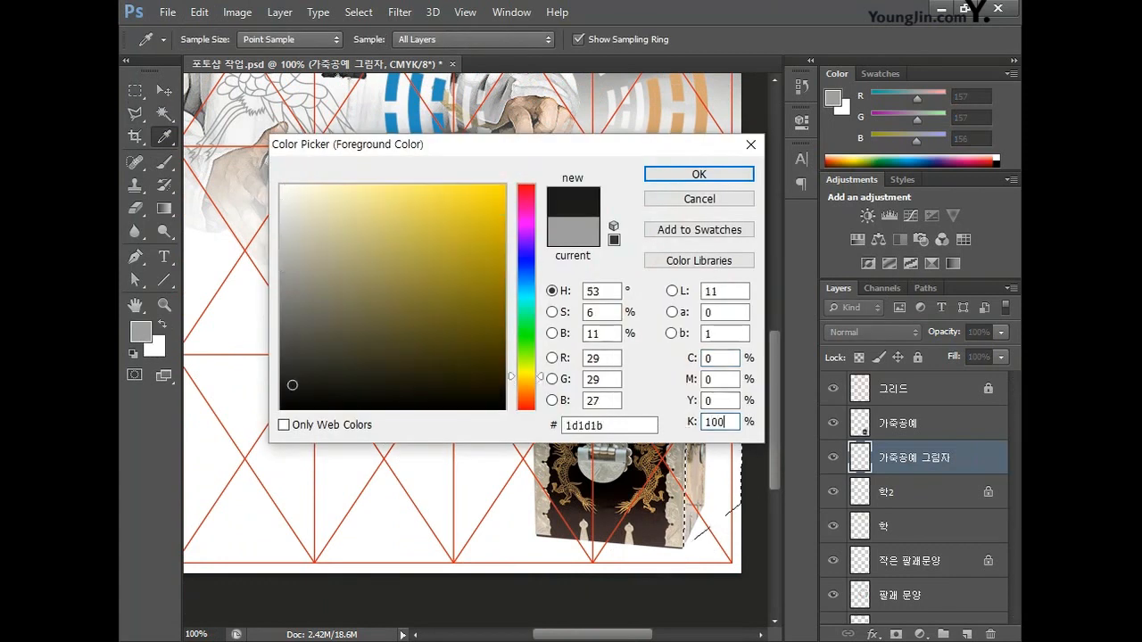
left_click(727, 177)
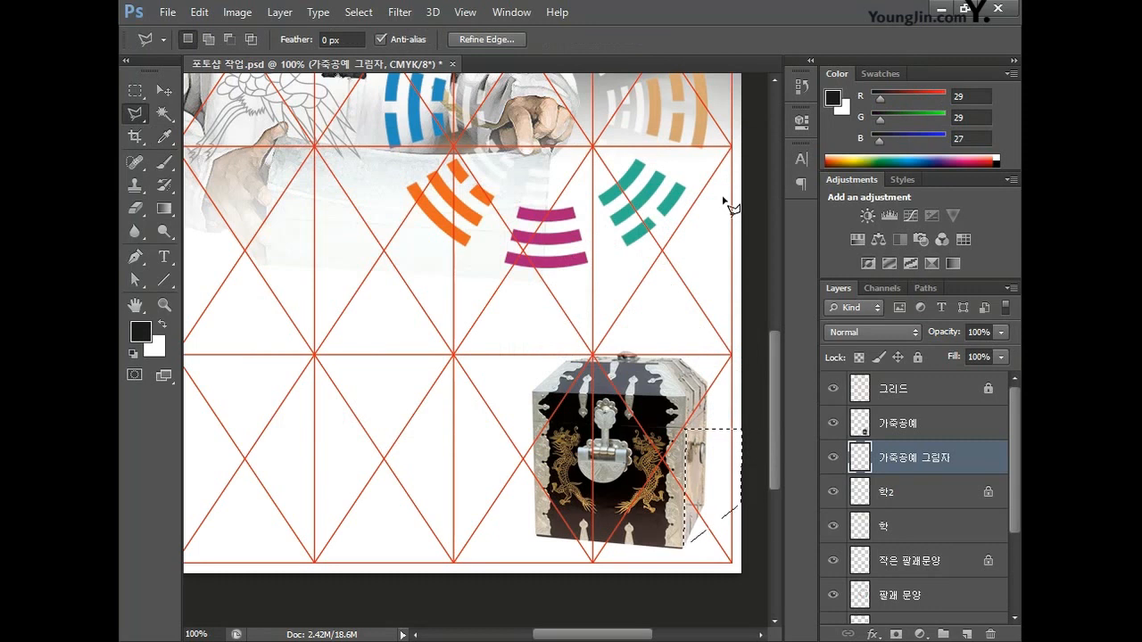
- Fill the shadow selection with a linear gradient fading from the chest's lower corner up towards the poster's right edge
left_click(170, 208)
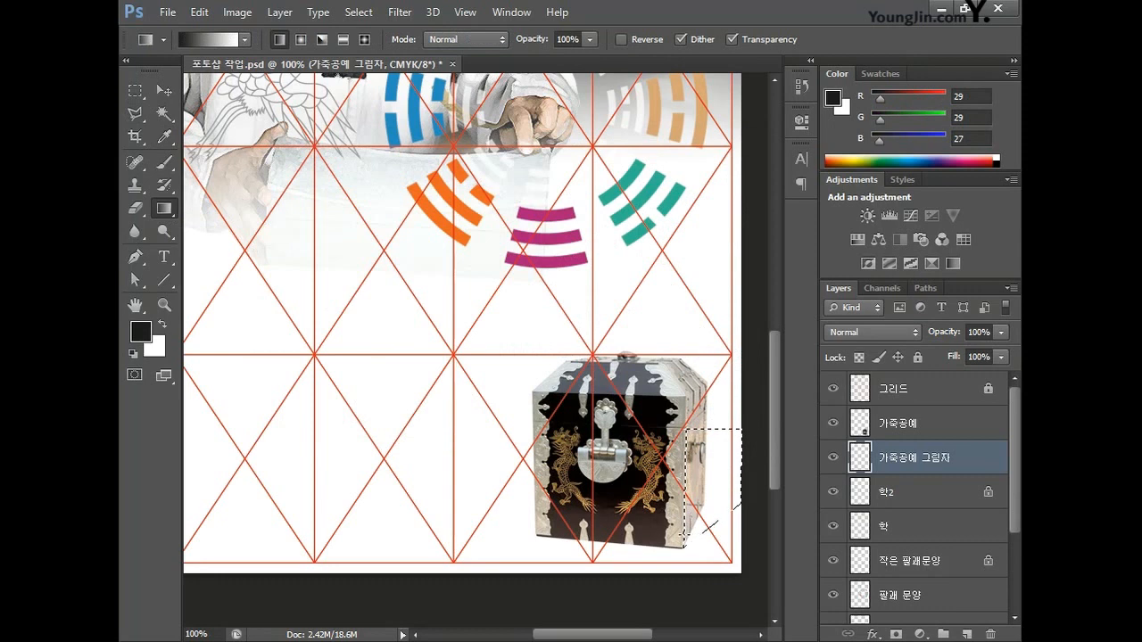
left_click_drag(685, 536, 710, 505)
left_click_drag(743, 463, 739, 457)
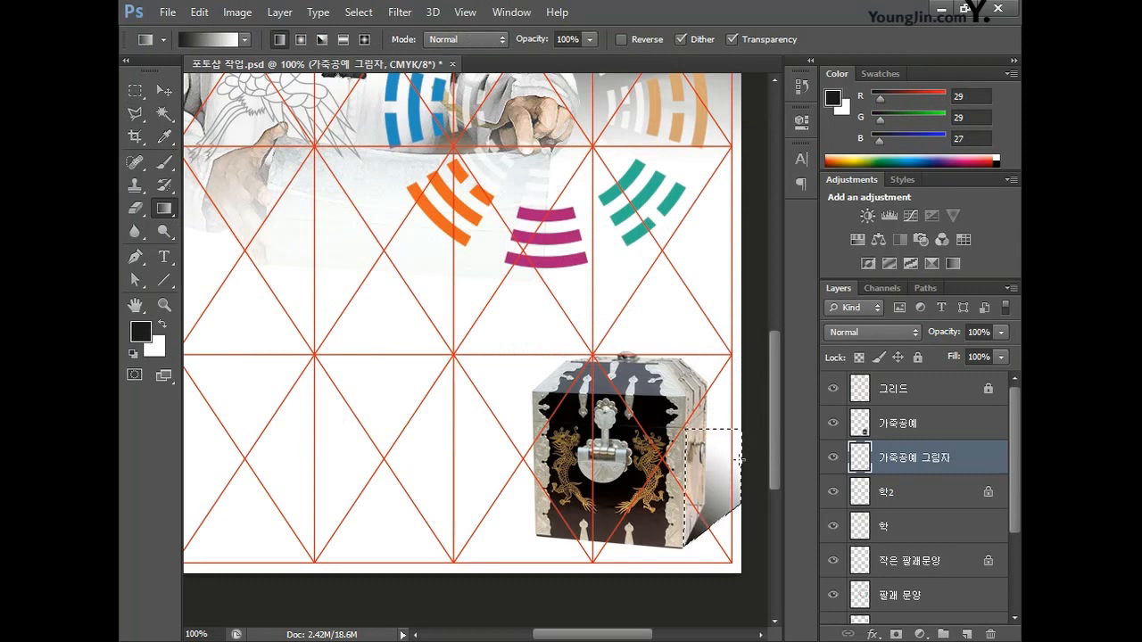
- Set the 가죽공예 그림자 layer's opacity to 65% and clear the selection
left_click(979, 332)
type("65")
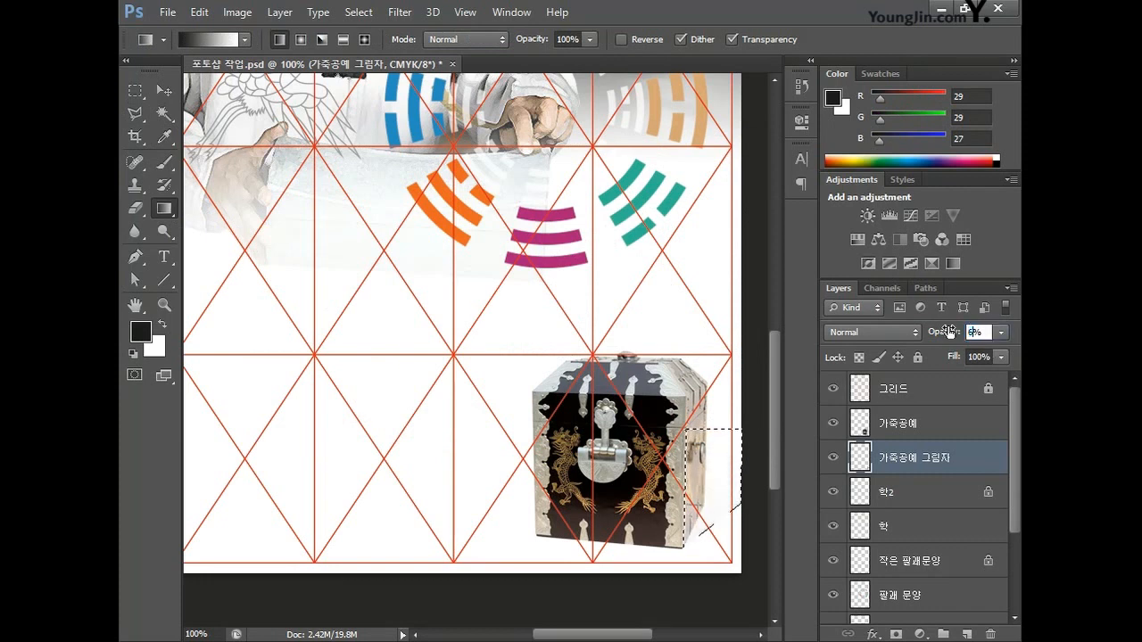
key("Return")
key("ctrl+d")
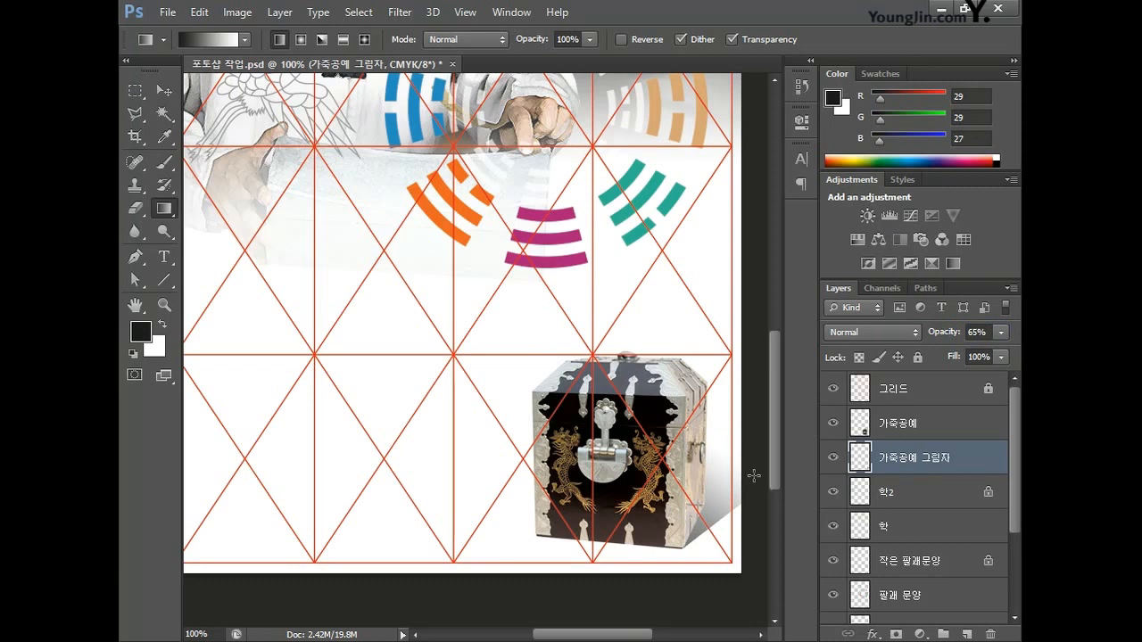
key("h")
key("ctrl+0")
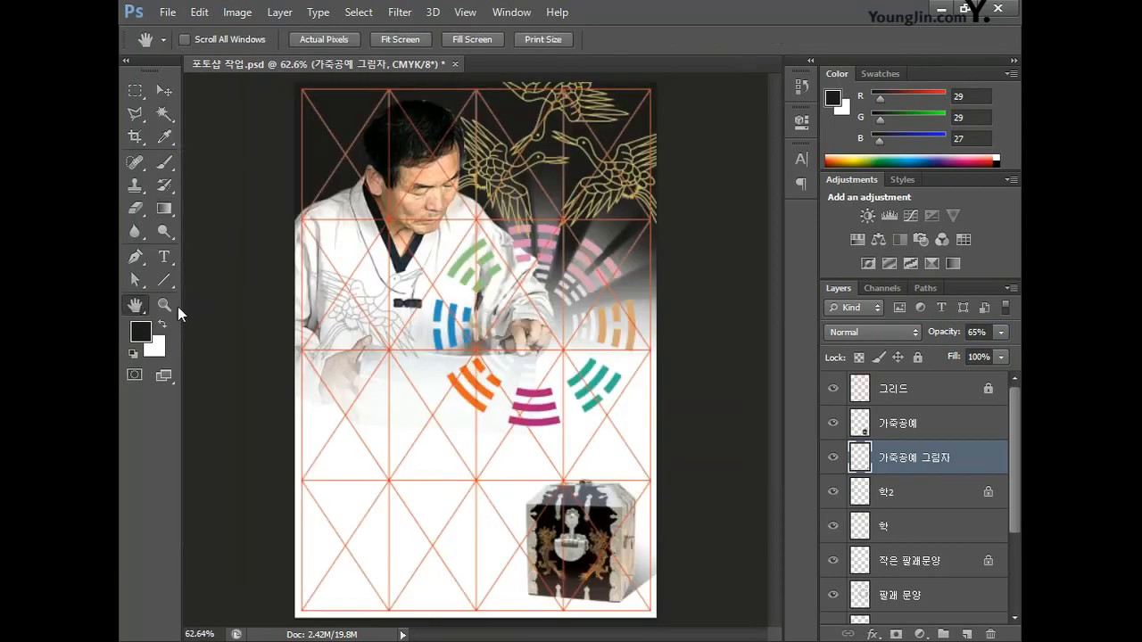
key("ctrl+s")
- Copy the plum blossom artwork from 일러스트작업.ai in Illustrator and paste it into the Photoshop poster as pixels
key("alt+Tab")
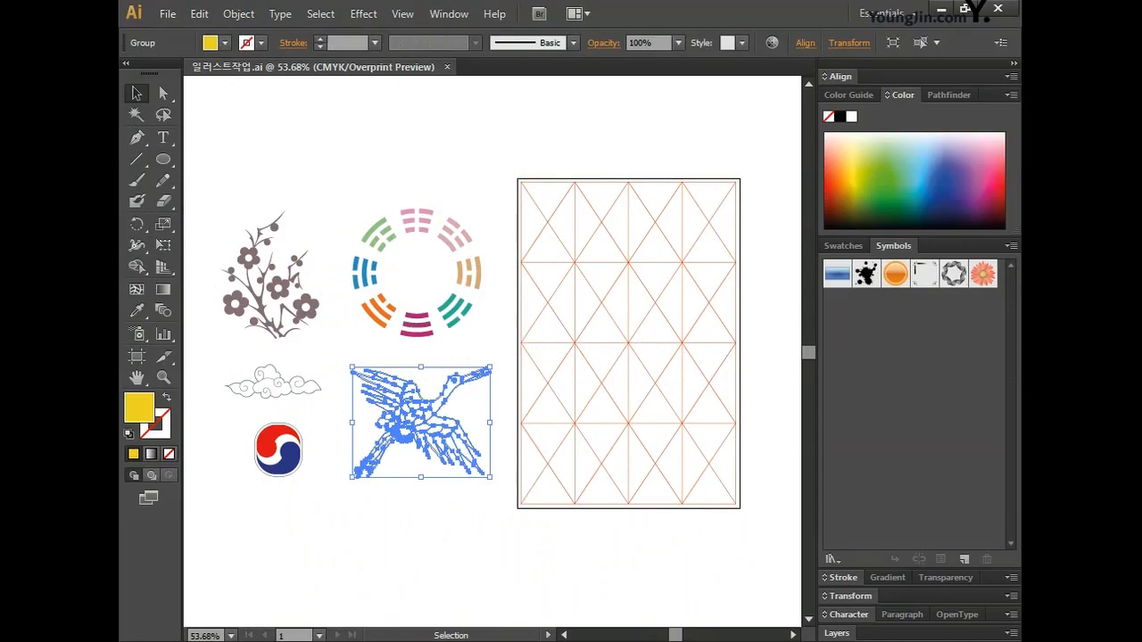
left_click(290, 279)
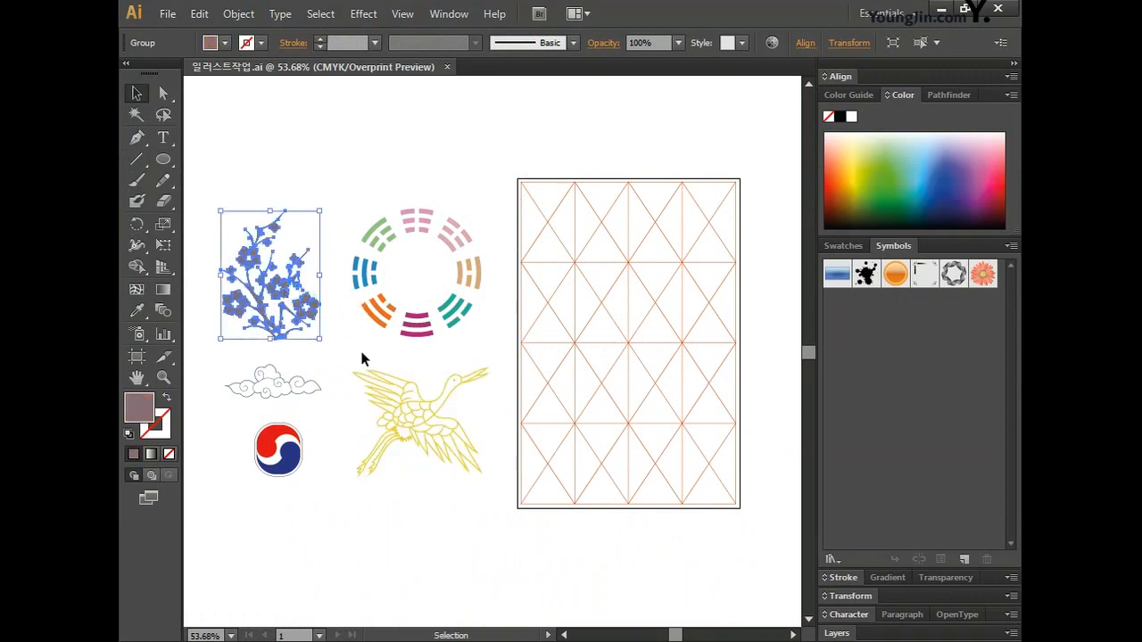
key("alt+Tab")
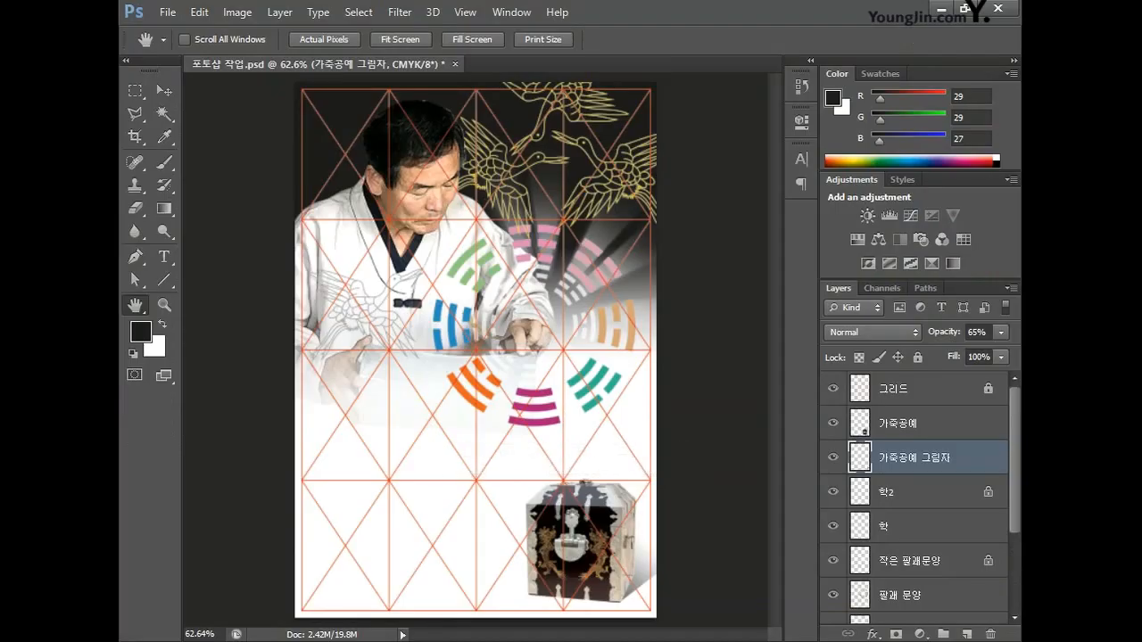
key("ctrl+v")
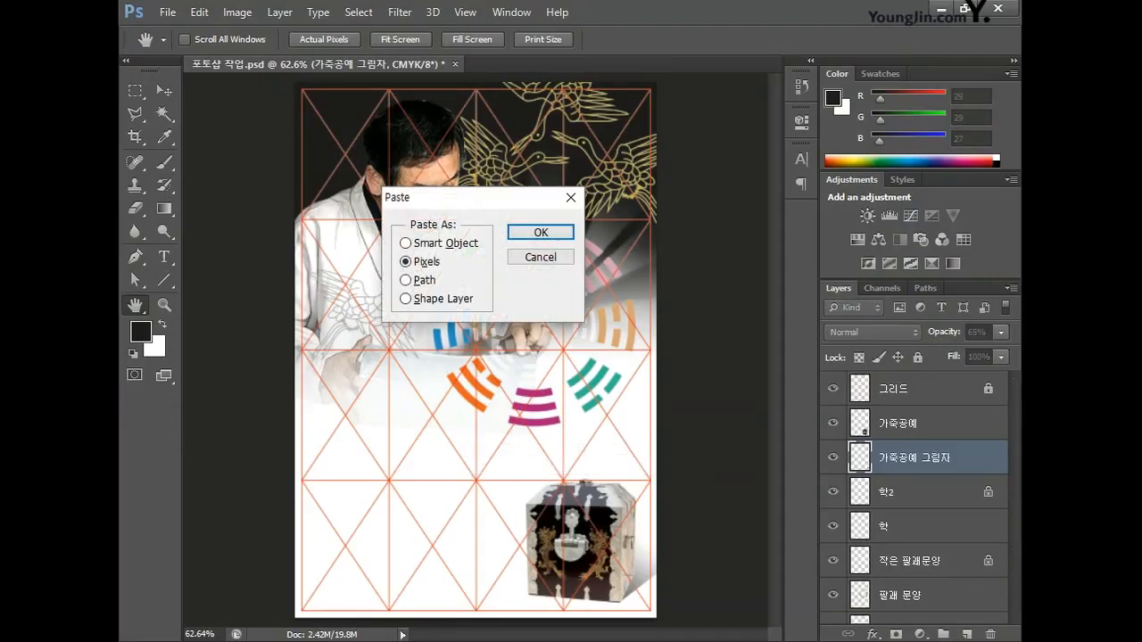
left_click(535, 230)
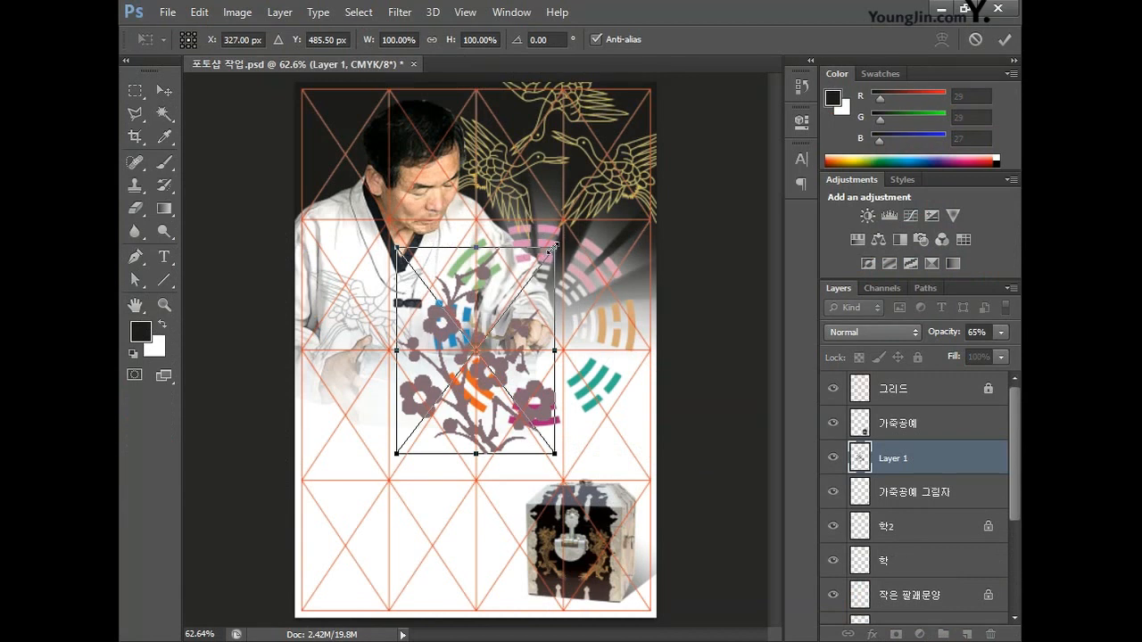
- Shrink the pasted plum blossom and position it rising from behind the chest's upper-left corner
left_click_drag(551, 250, 465, 364)
left_click_drag(452, 425, 556, 486)
left_click_drag(570, 425, 559, 438)
left_click_drag(541, 481, 575, 459)
key("Return")
key("ctrl+t")
left_click_drag(580, 427, 557, 463)
key("Return")
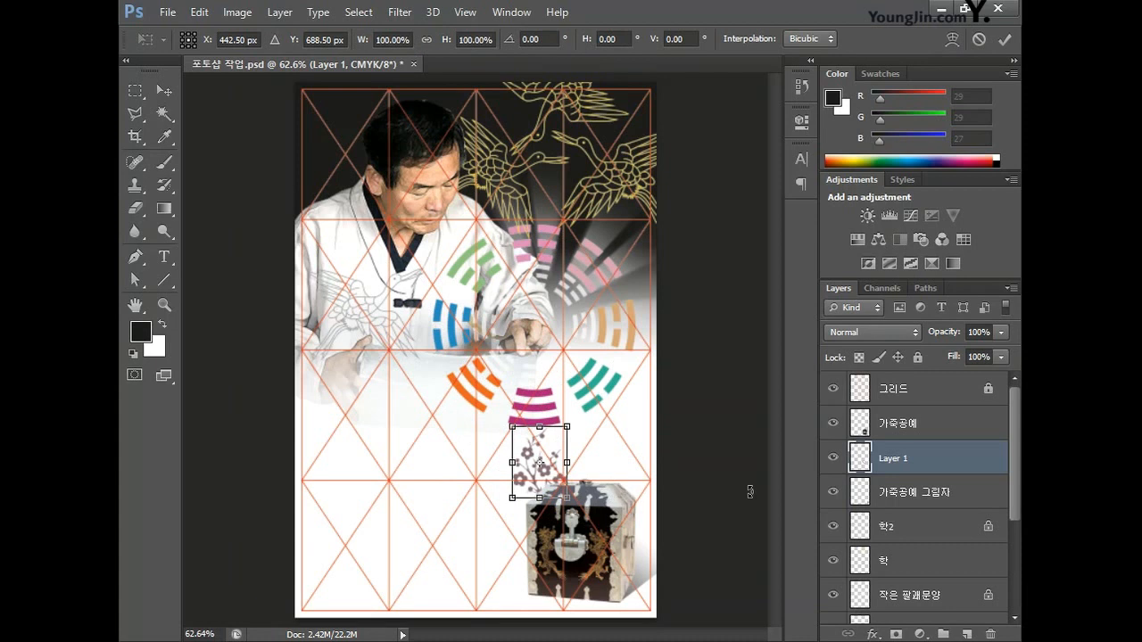
key("Return")
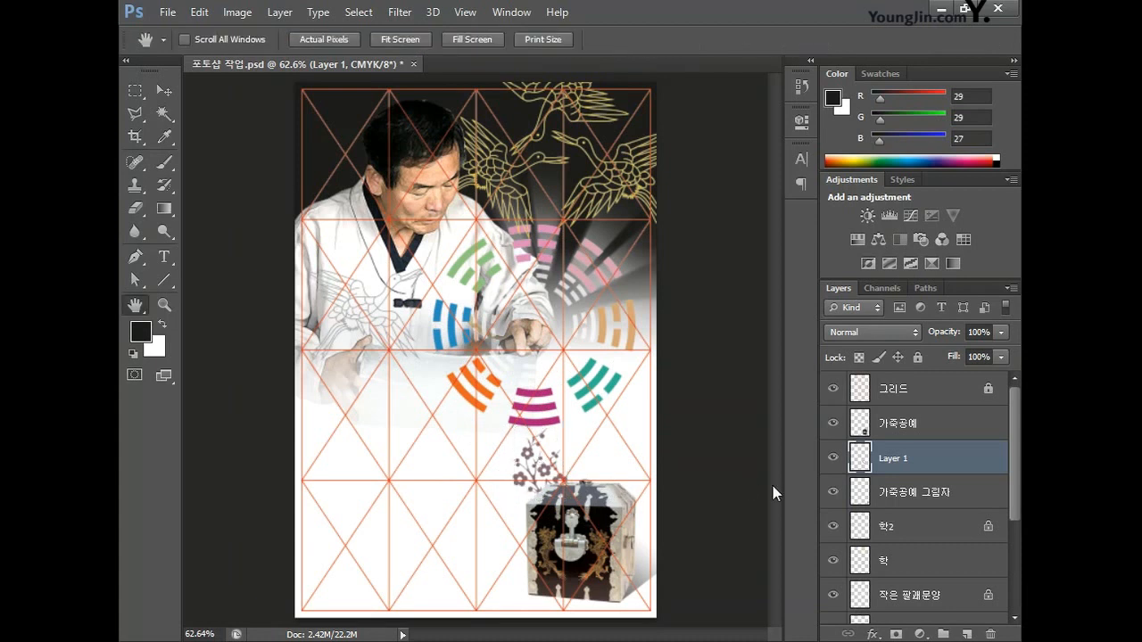
- Rename the plum blossom layer as 매화문양1 and set its opacity to 50%
double_click(893, 458)
type("매화문ㅇ")
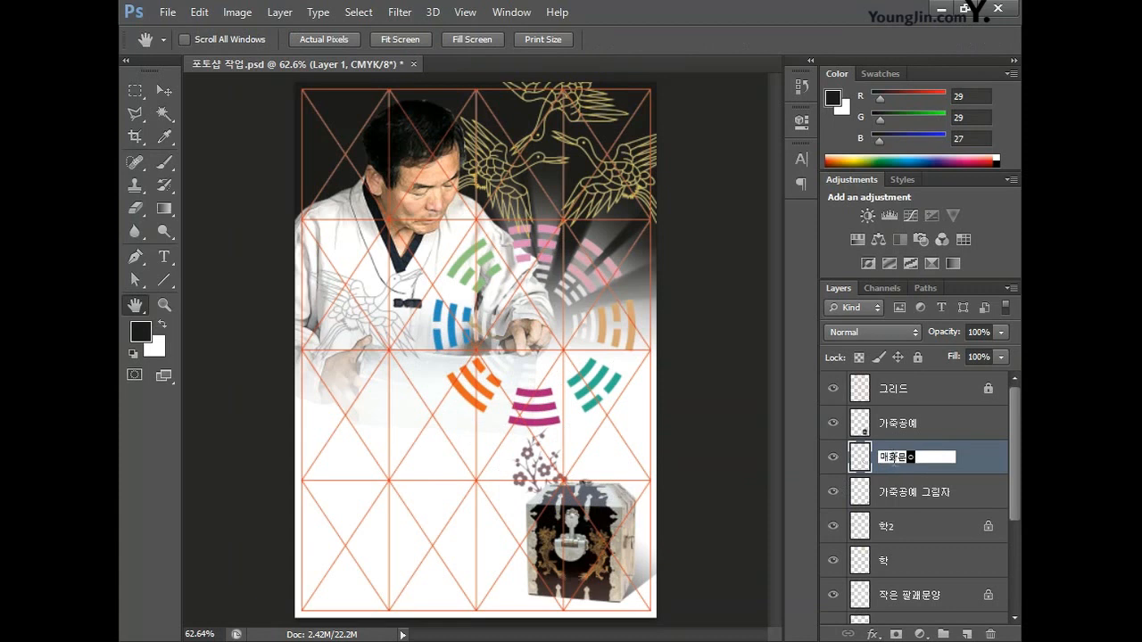
type("1")
key("Return")
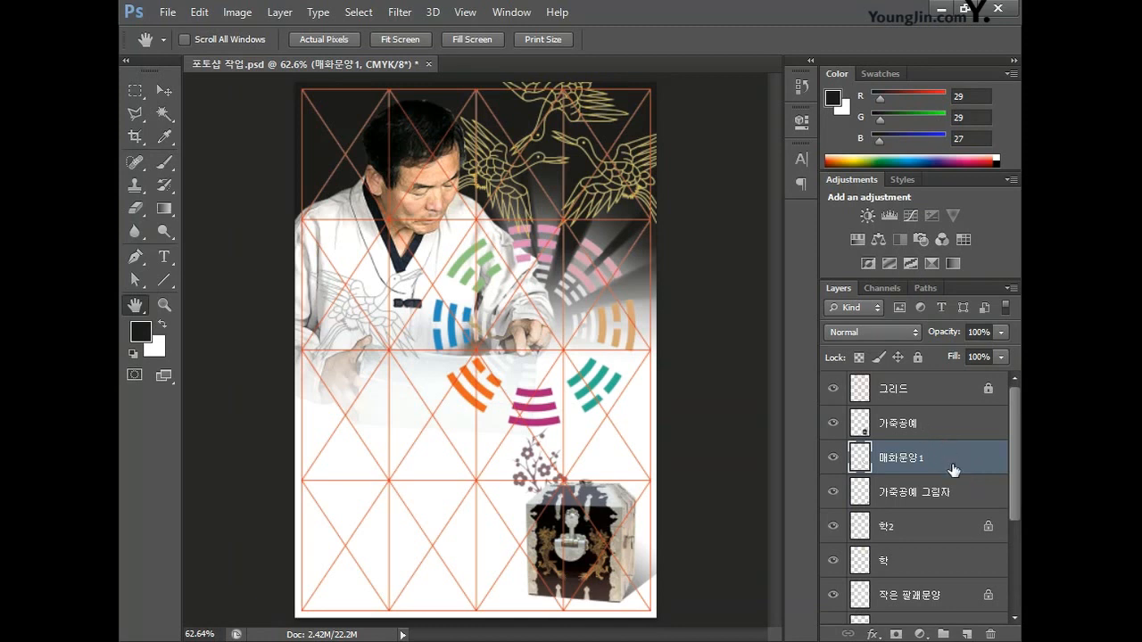
left_click(979, 332)
type("50")
key("Return")
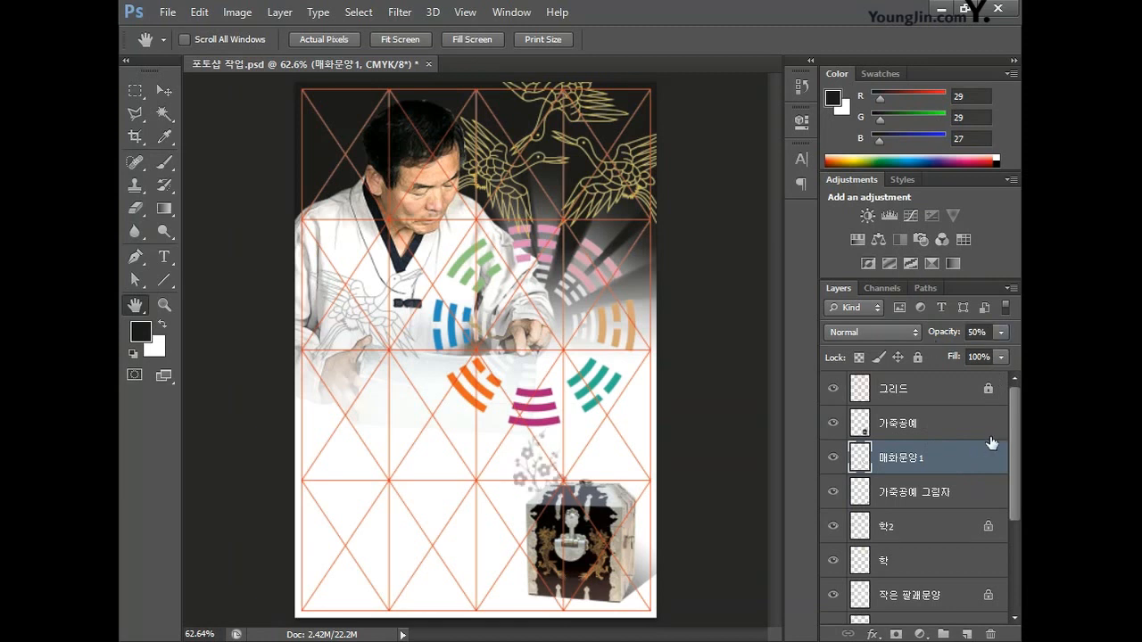
- Apply a Bevel & Emboss effect to the 매화문양1 layer with depth 20% and size 5 px
double_click(979, 460)
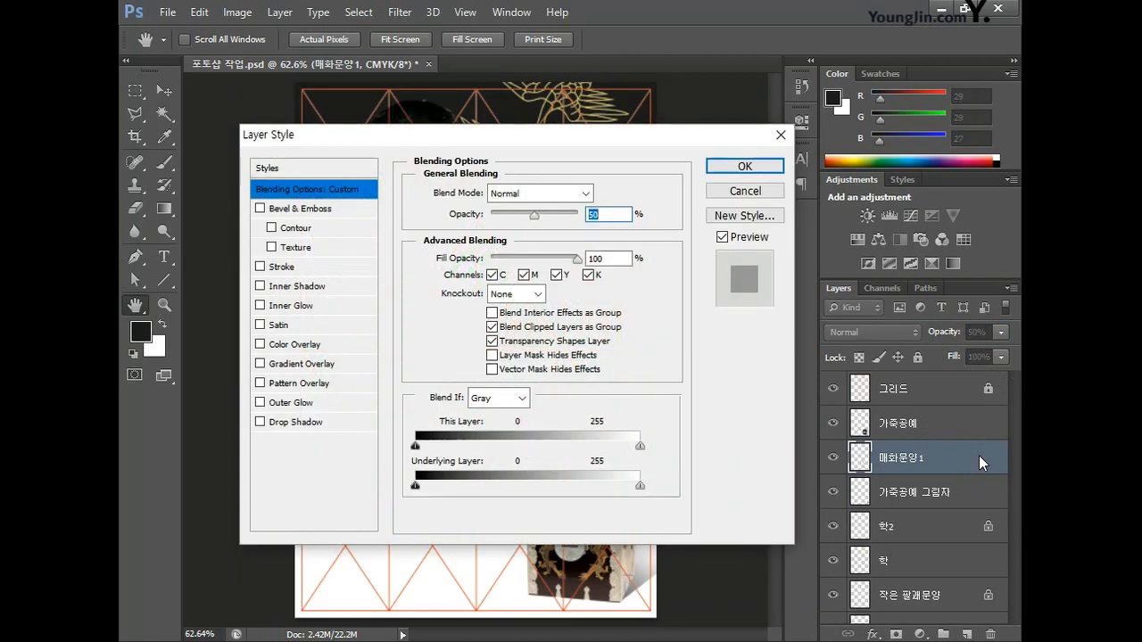
left_click(316, 209)
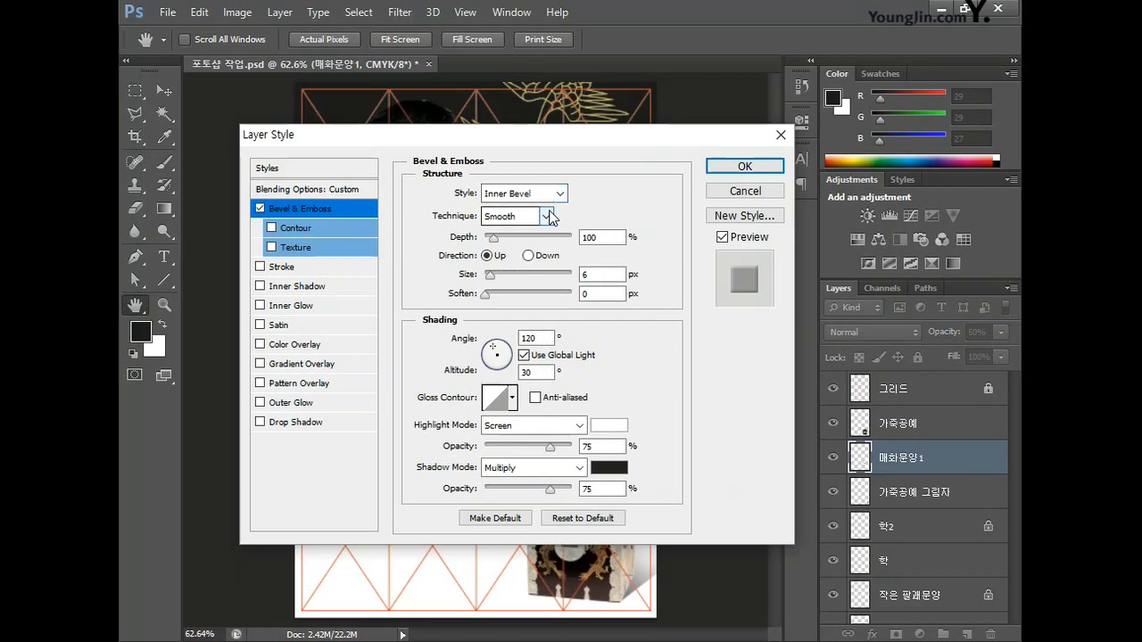
double_click(596, 237)
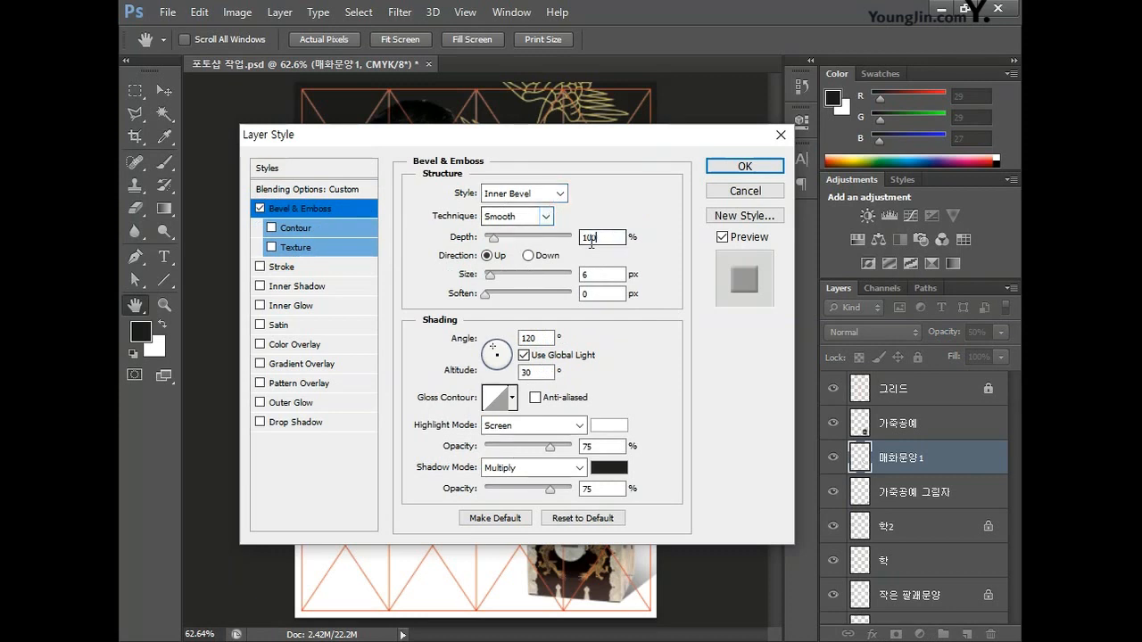
type("20")
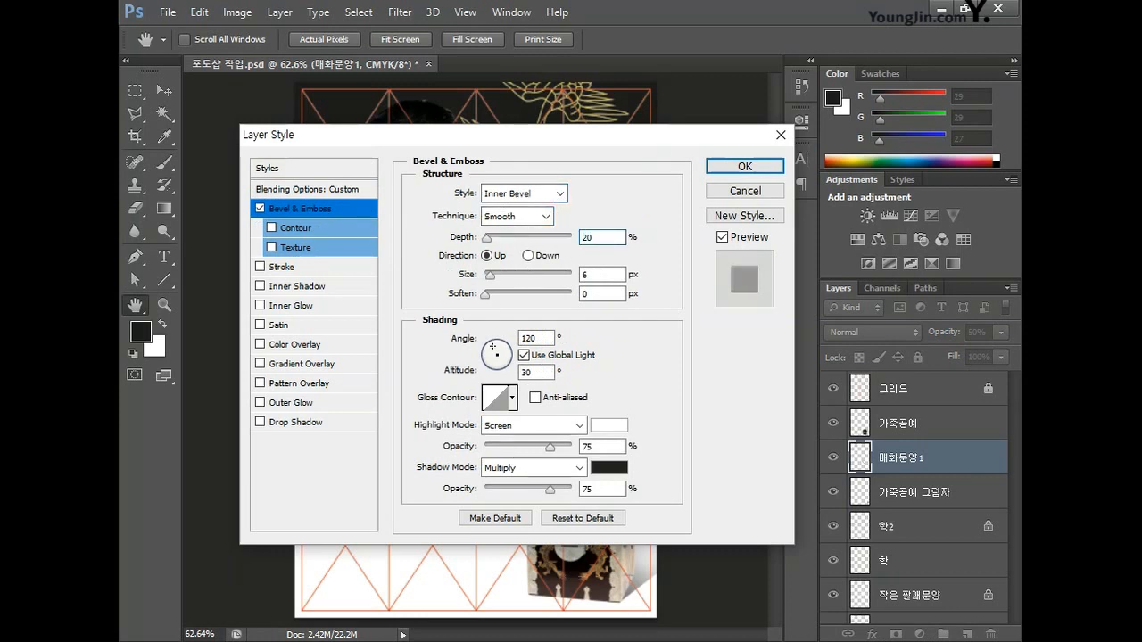
double_click(585, 275)
type("5")
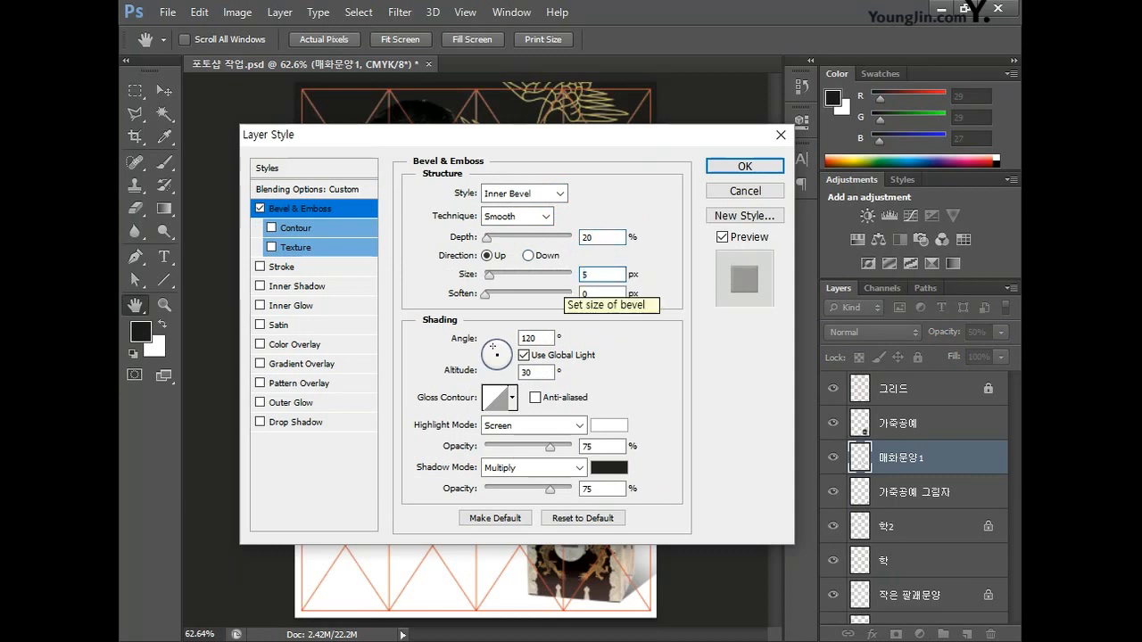
left_click(744, 166)
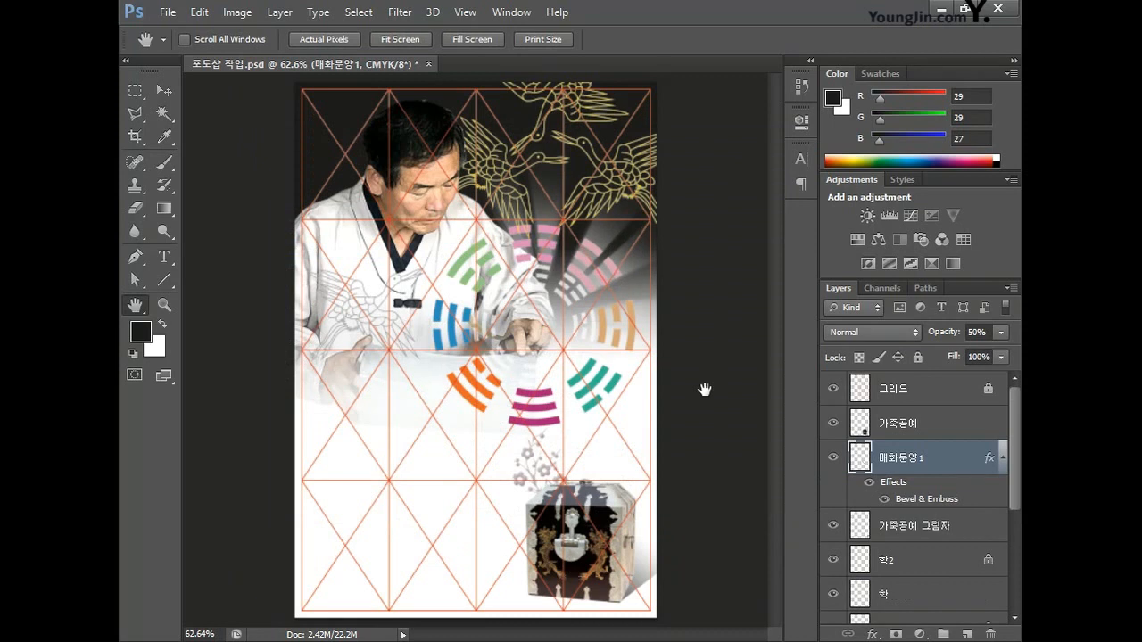
- Paste a second copy of the plum blossom into the poster as pixels and flip it horizontally
key("ctrl+v")
left_click(561, 231)
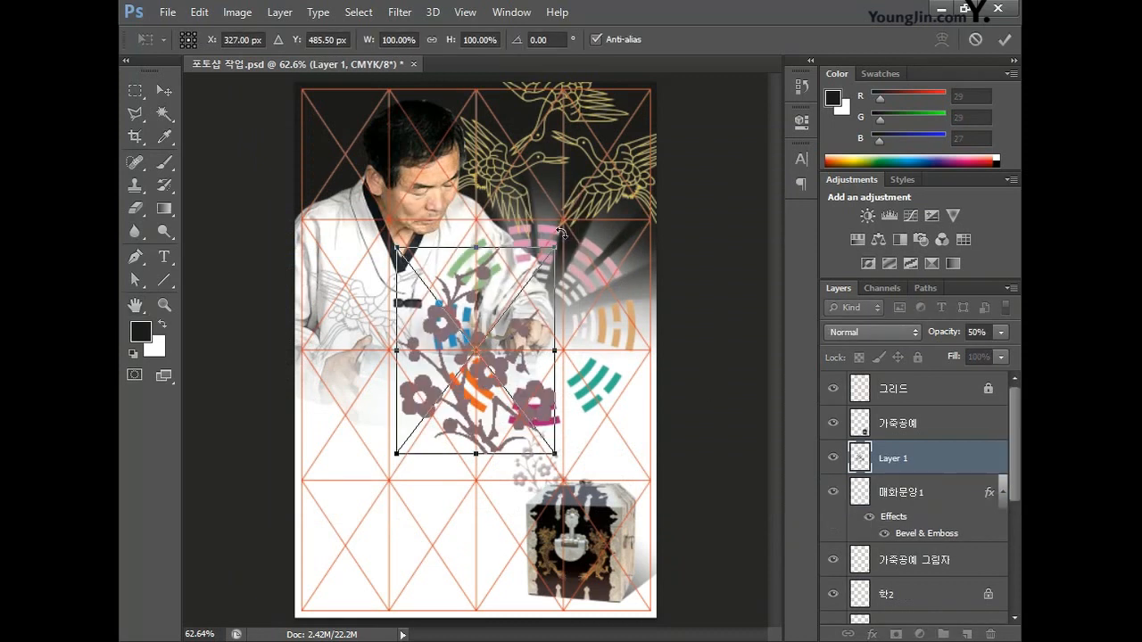
right_click(508, 356)
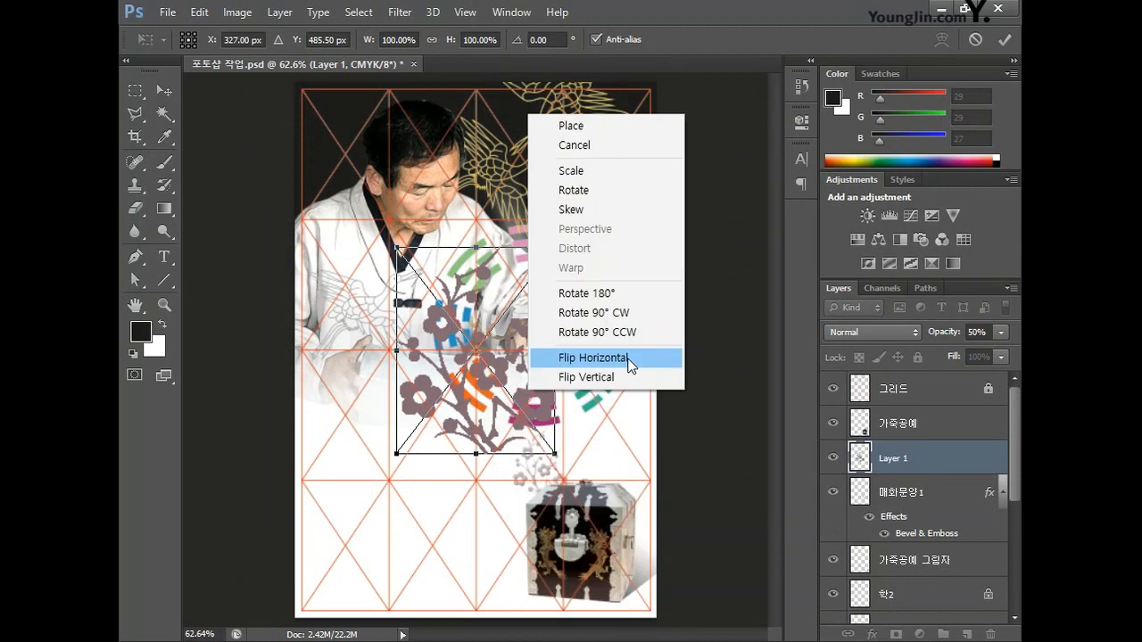
left_click(628, 358)
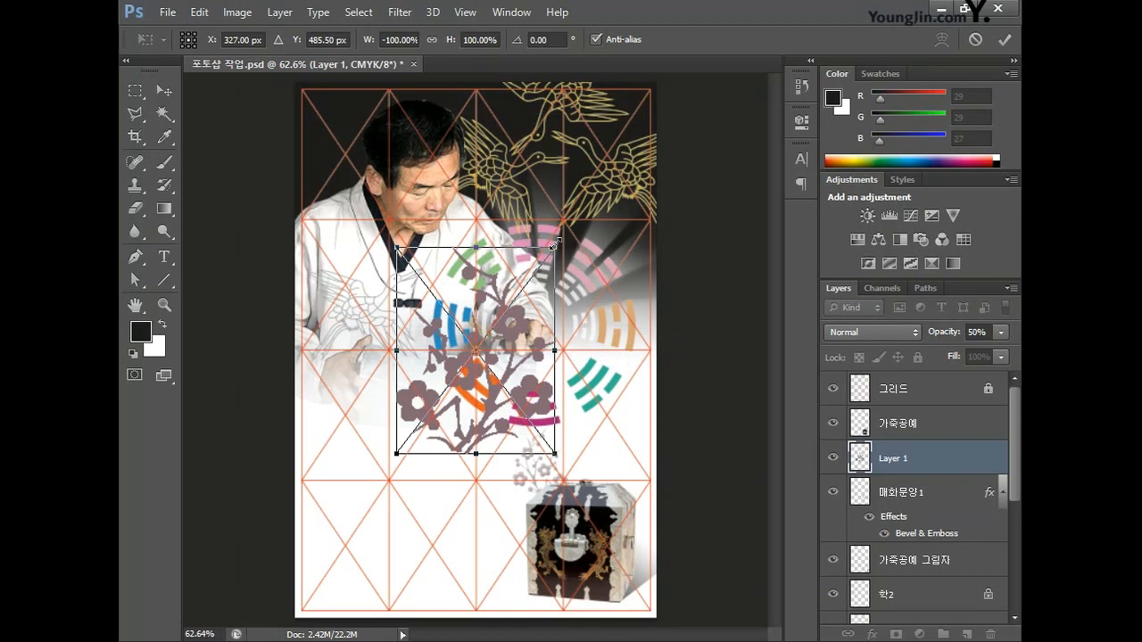
- Scale the flipped plum blossom to about 44% and position it rising from behind the chest's upper-right corner
left_click_drag(554, 241, 624, 443)
key("Left")
key("Left")
key("Left")
key("Left")
key("Left")
key("Left")
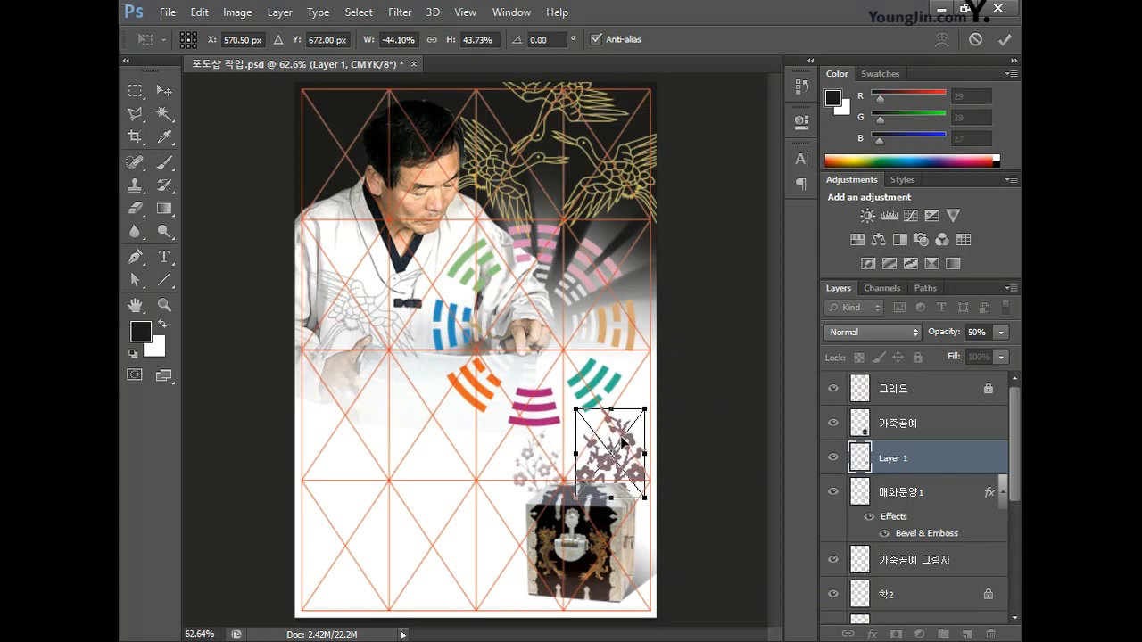
key("Return")
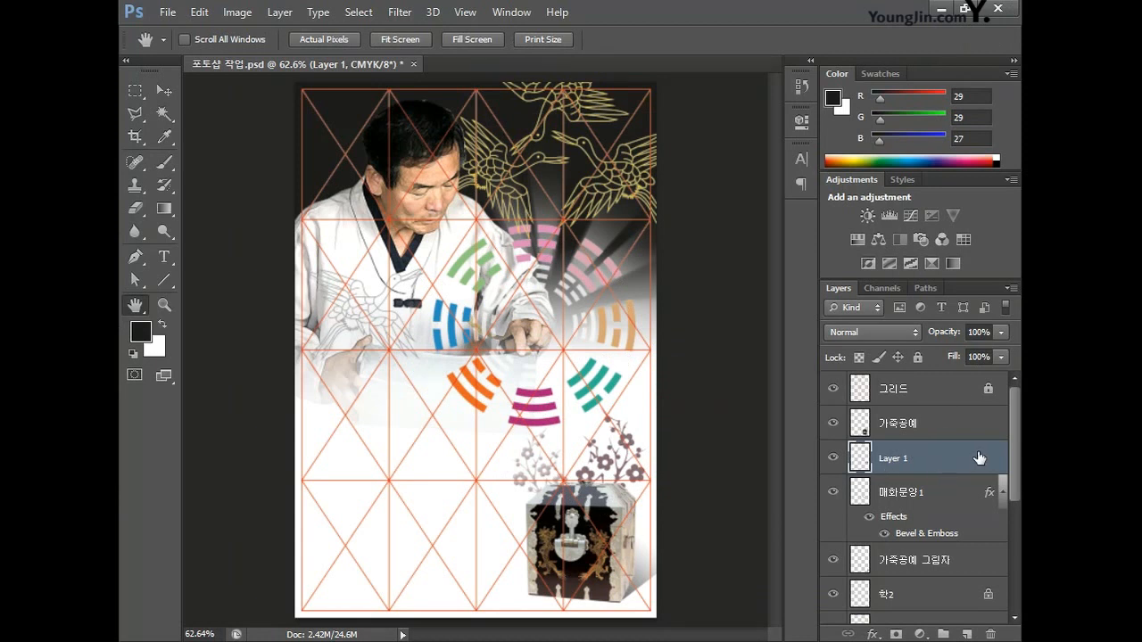
- Apply a Bevel & Emboss effect with depth 20% to the new plum blossom layer
double_click(979, 458)
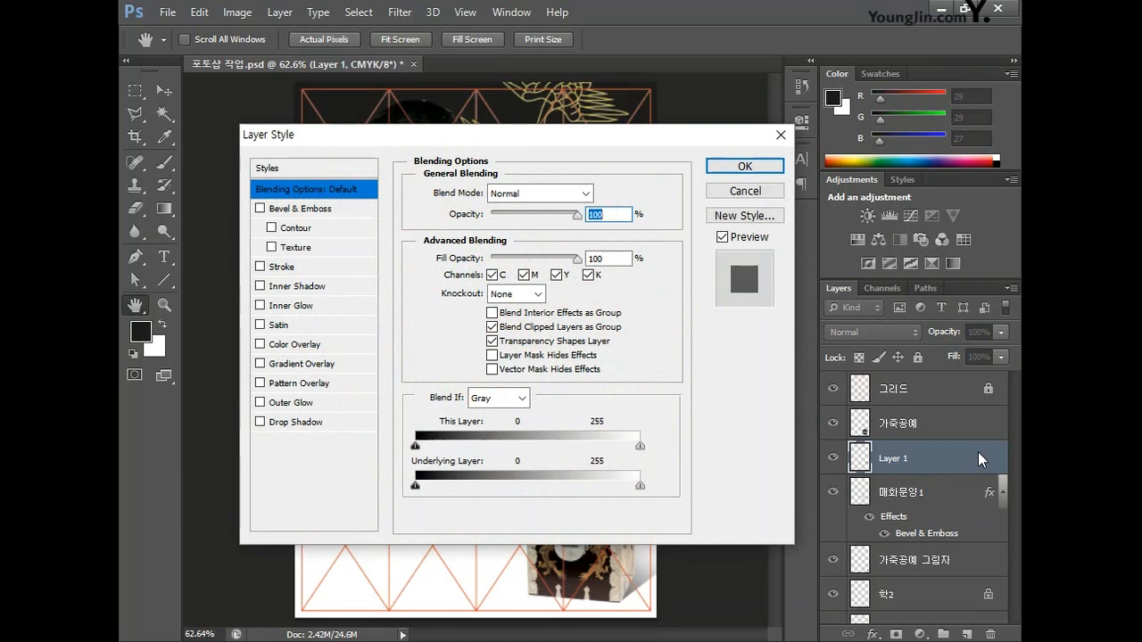
left_click(314, 210)
type("20")
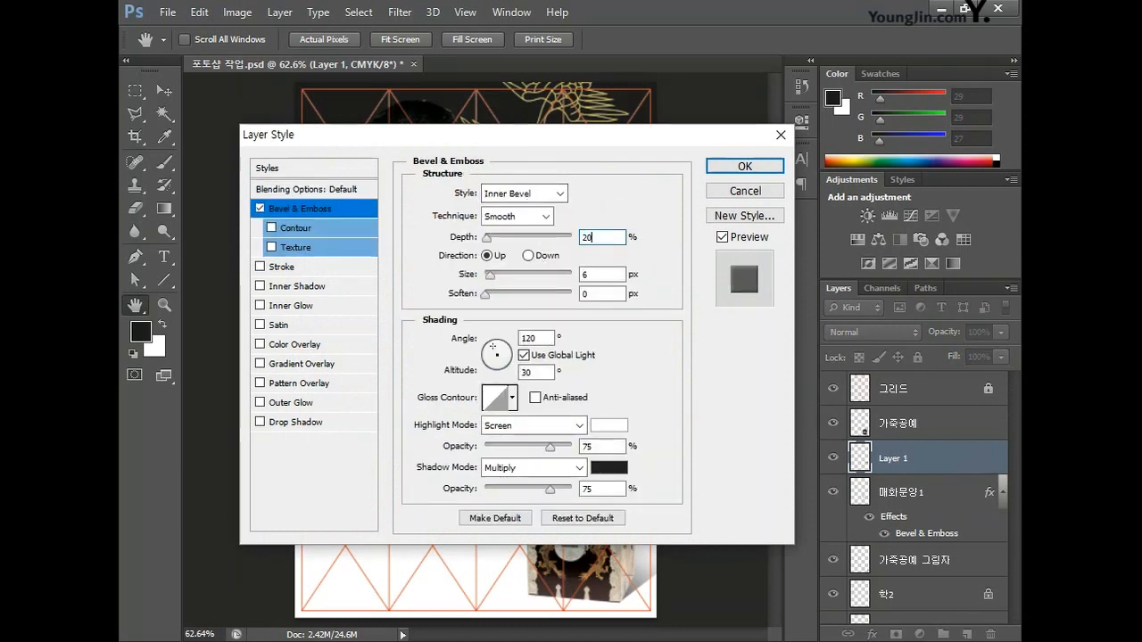
left_click(741, 164)
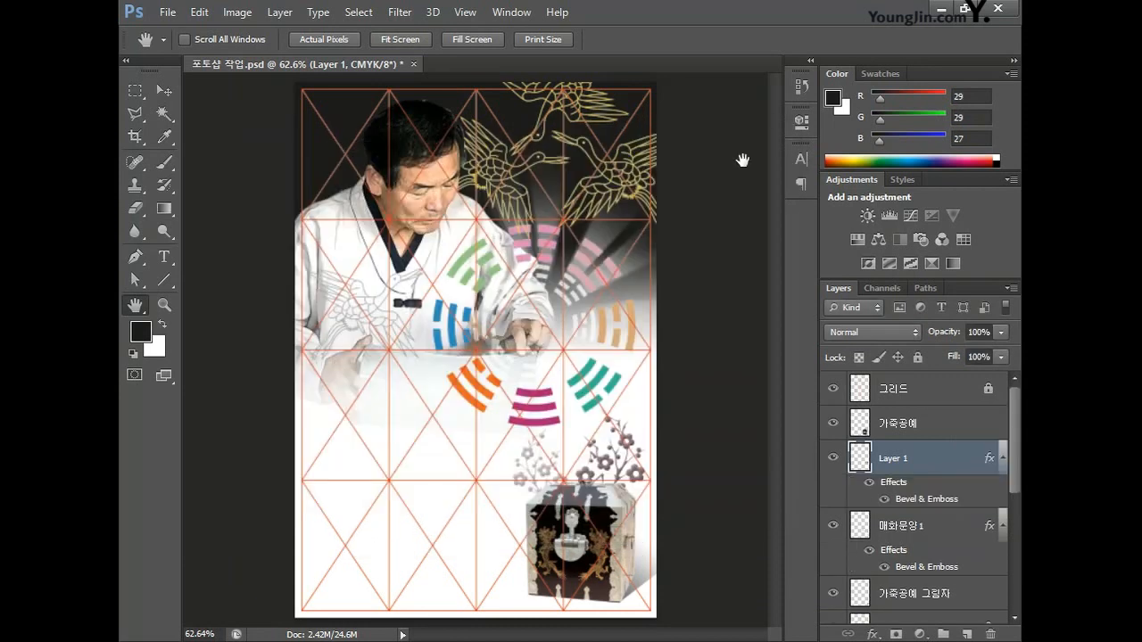
- Rename the flipped plum blossom layer as 매화문양2
double_click(897, 456)
type("매화문양")
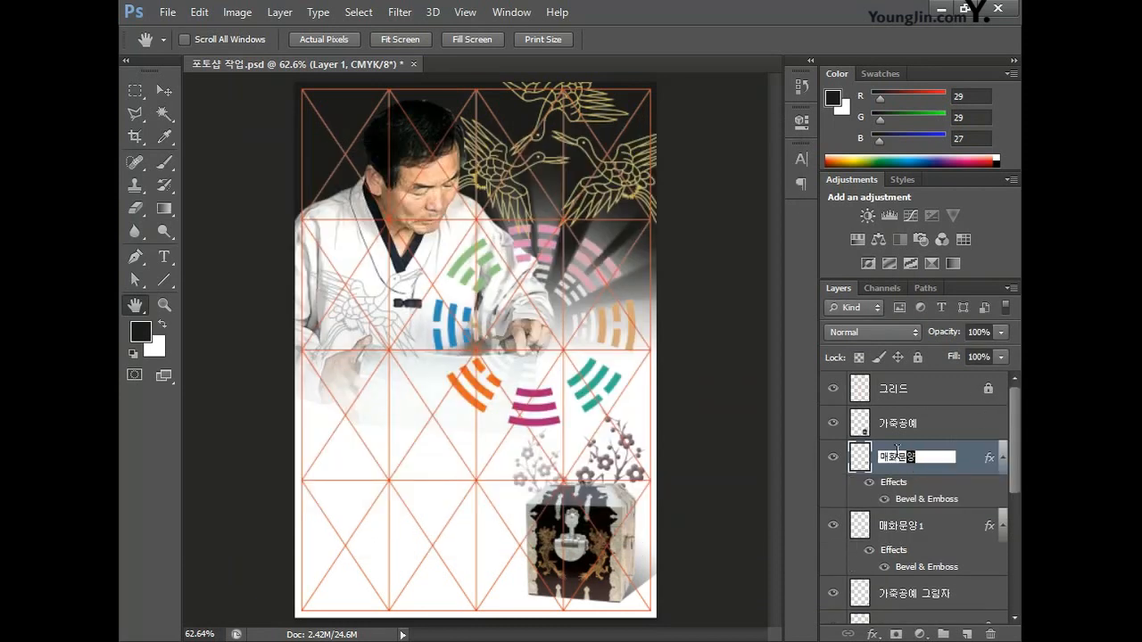
type("2")
key("Return")
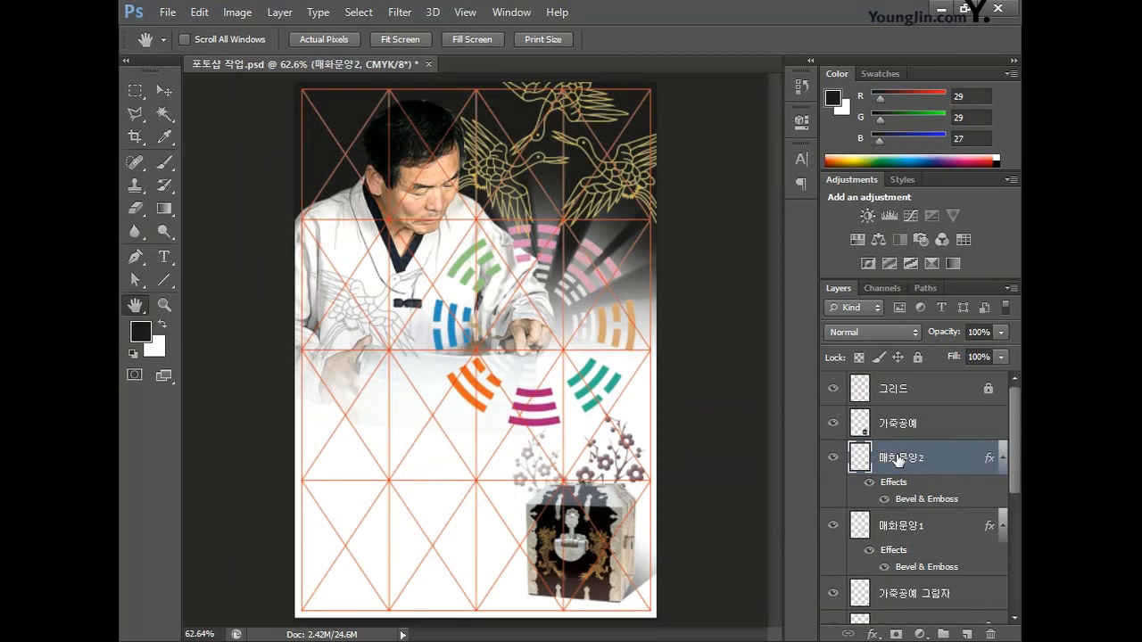
- Paste a third plum blossom as pixels, shrink it slightly and place it just left of the chest, near the poster's bottom
key("ctrl+v")
left_click(521, 231)
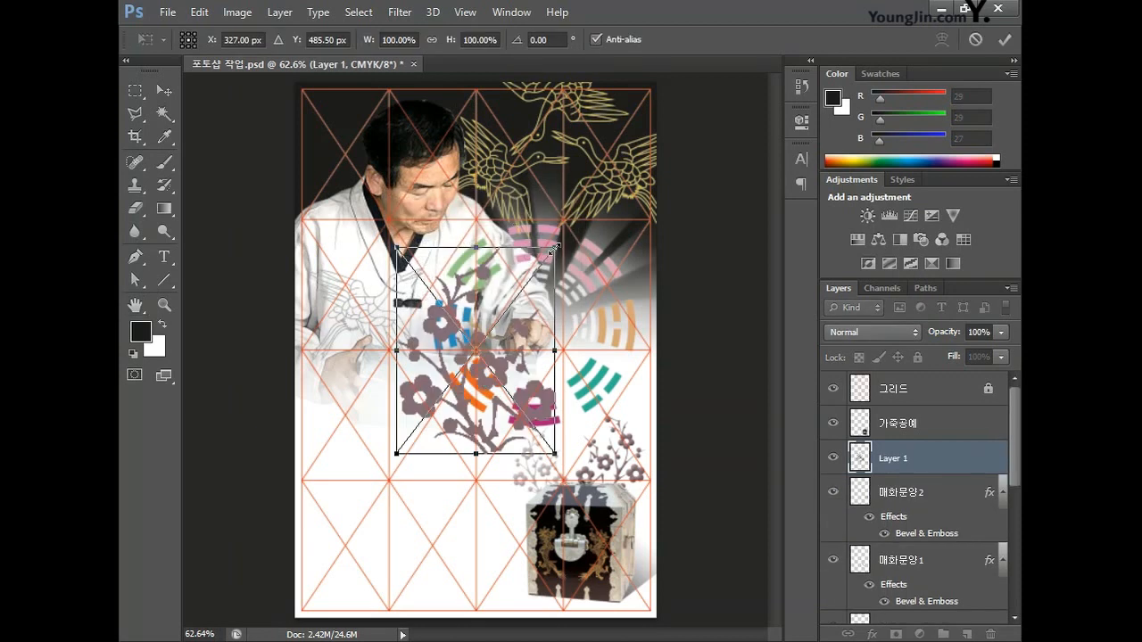
left_click_drag(554, 247, 500, 316)
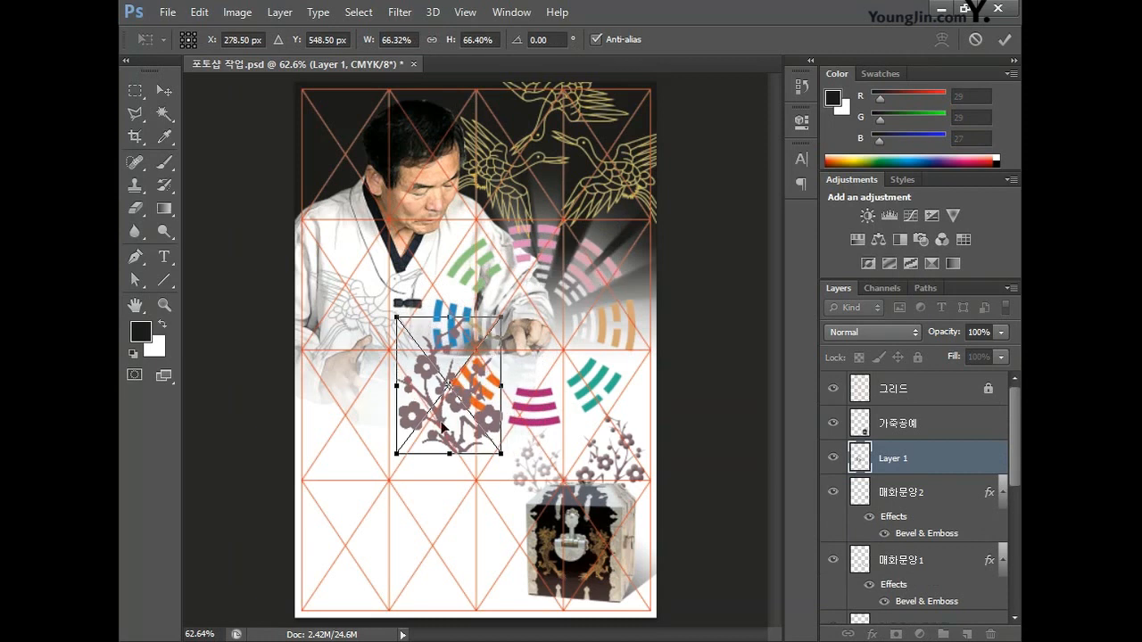
left_click_drag(467, 410, 522, 560)
left_click_drag(554, 465, 561, 457)
left_click_drag(497, 499, 473, 506)
key("Return")
- Set the third plum blossom layer's opacity to 10% and rename it 매화문양3
left_click(982, 332)
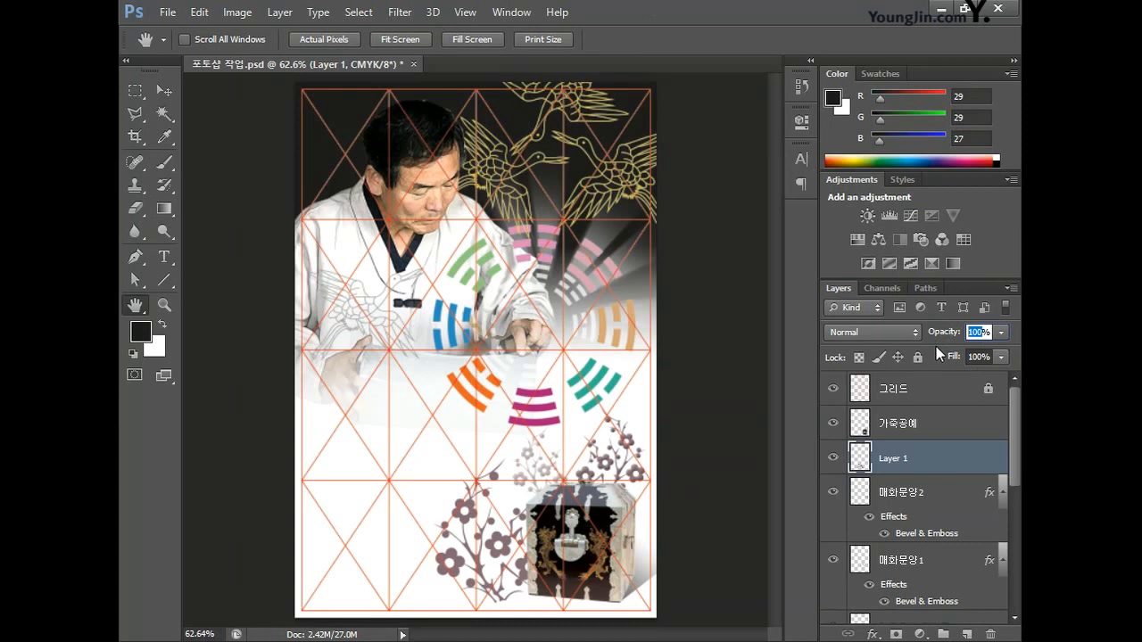
type("10")
double_click(895, 459)
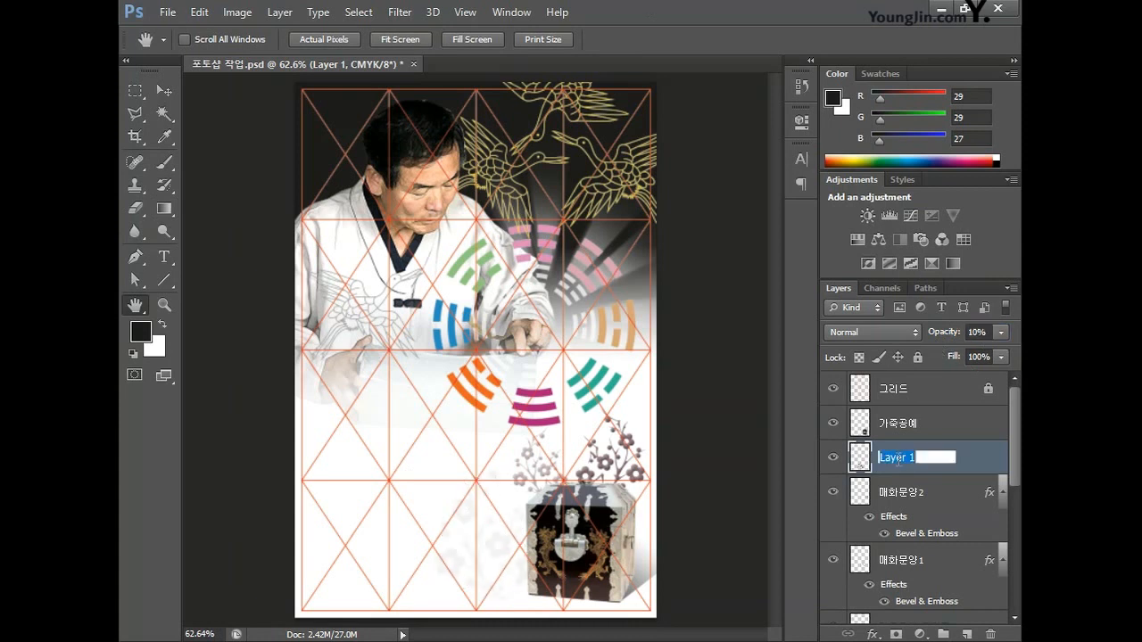
type("매화문양3")
key("Return")
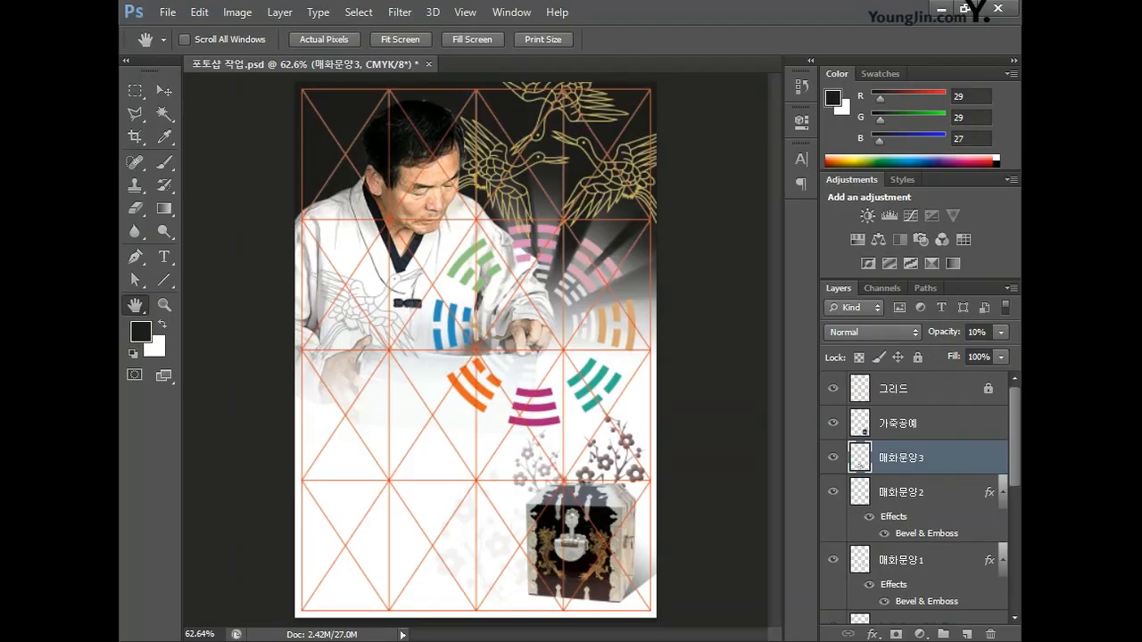
- Switch to 일러스트작업.ai in Illustrator and copy the cloud artwork
key("alt+Tab")
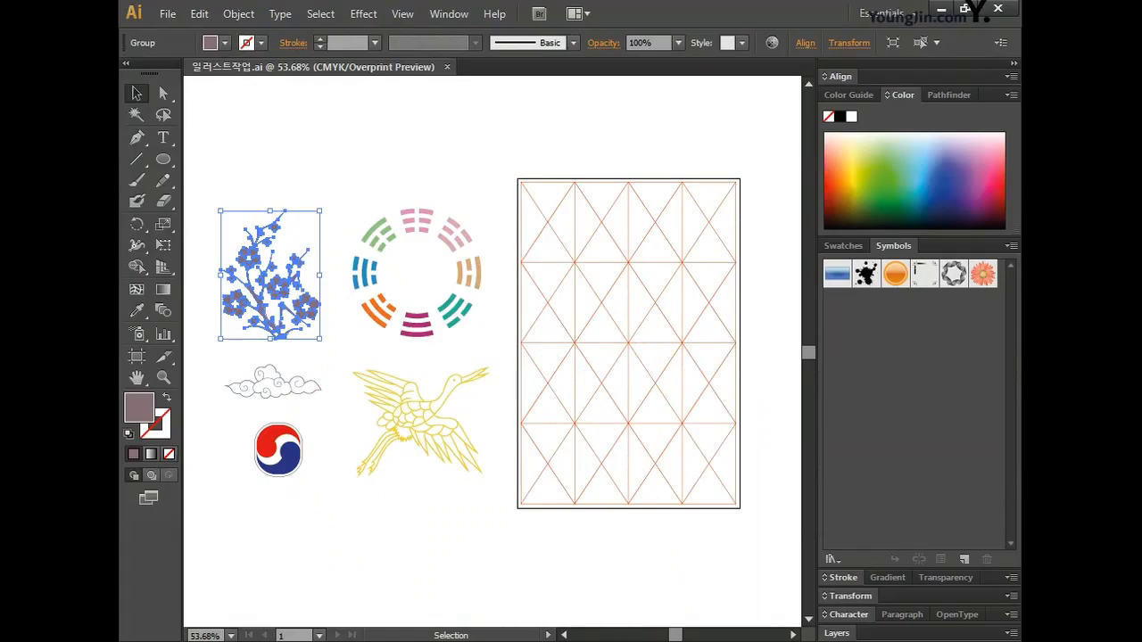
left_click(289, 383)
left_click_drag(289, 382, 365, 401)
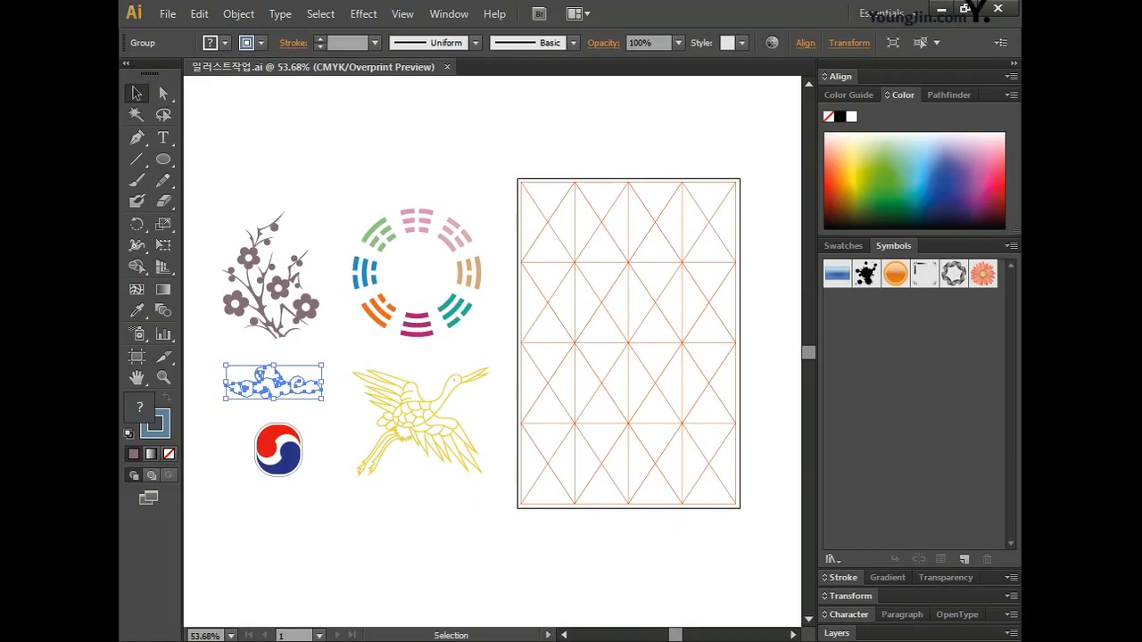
- Paste the cloud into the Photoshop poster as pixels, scaled to about 65% and placed below the orange trigram
key("alt+Tab")
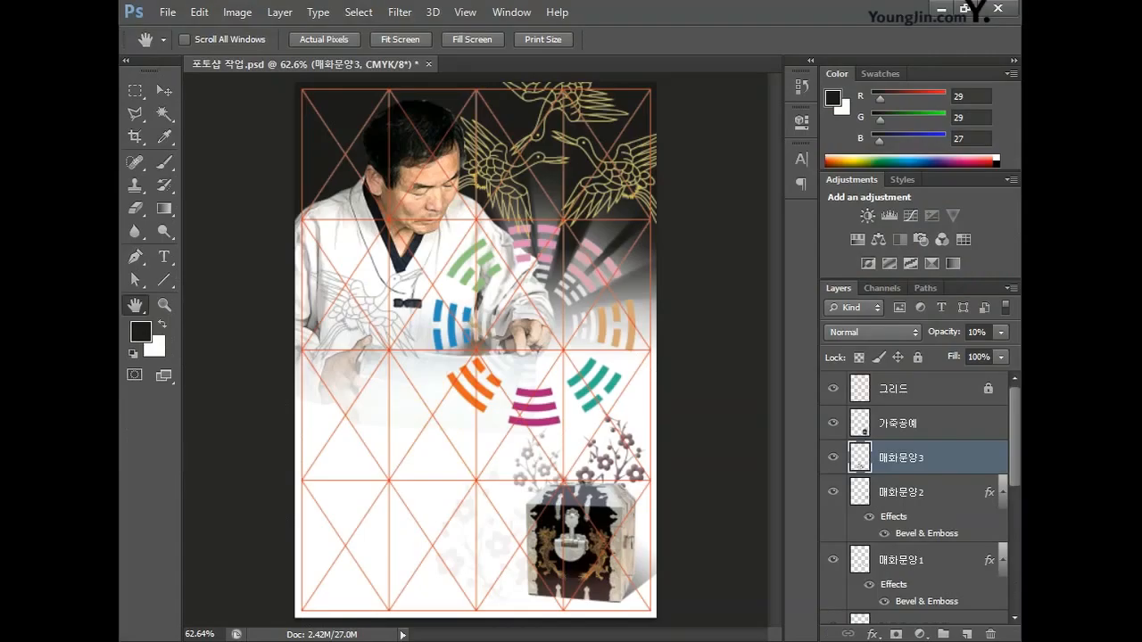
key("ctrl+v")
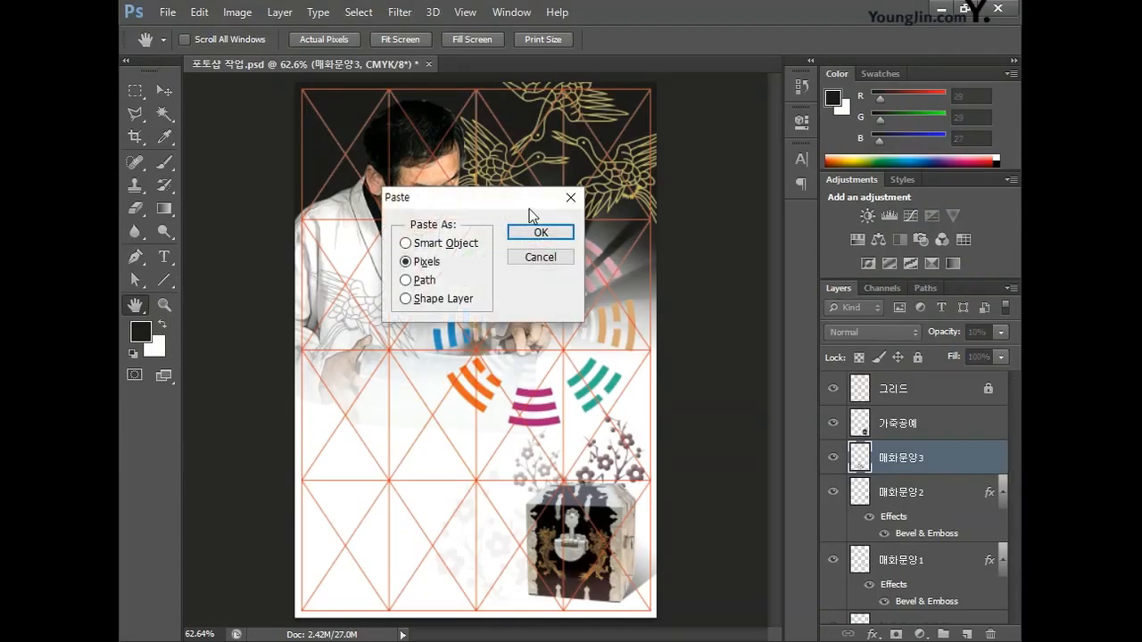
left_click(539, 234)
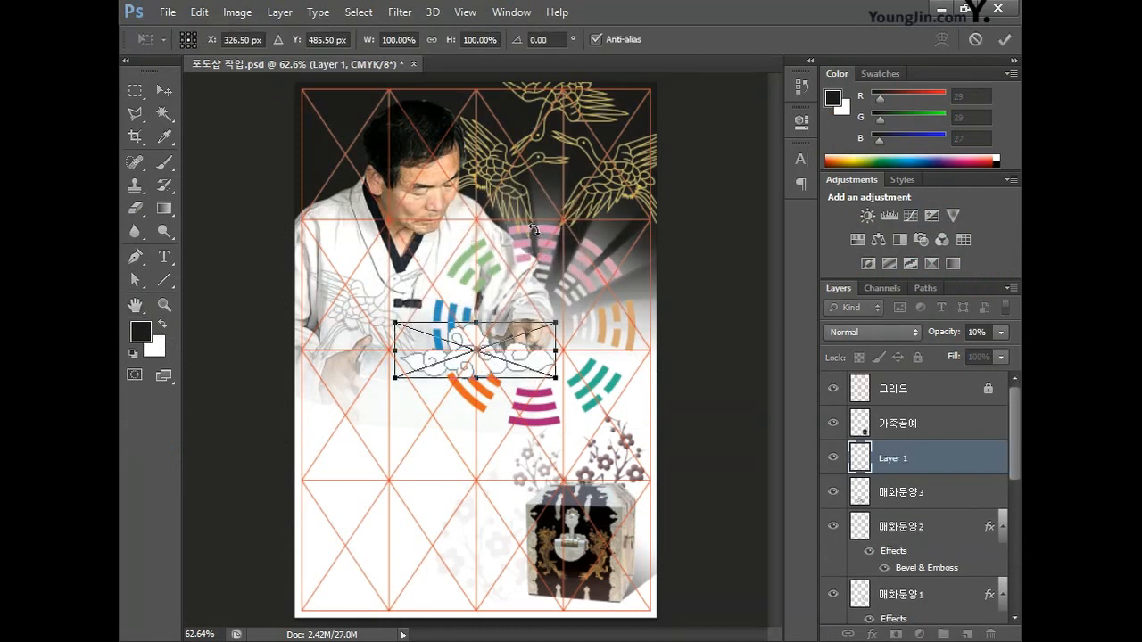
left_click_drag(559, 318, 457, 423)
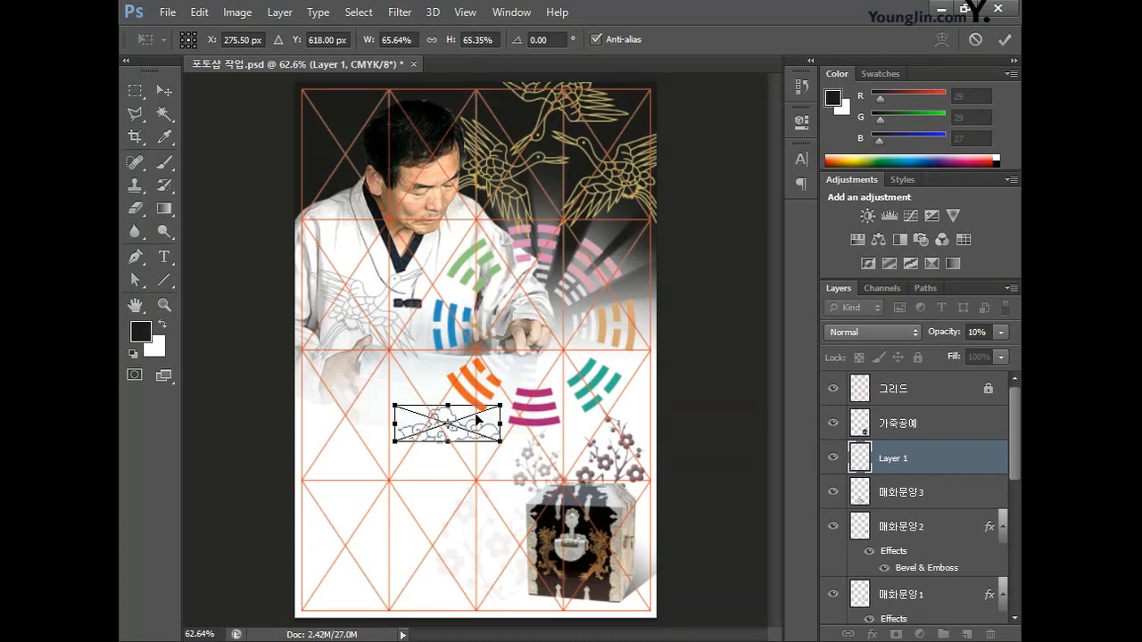
key("Return")
- Rename the cloud layer as 구름문양1 and move it above the 가죽공예 layer
double_click(908, 458)
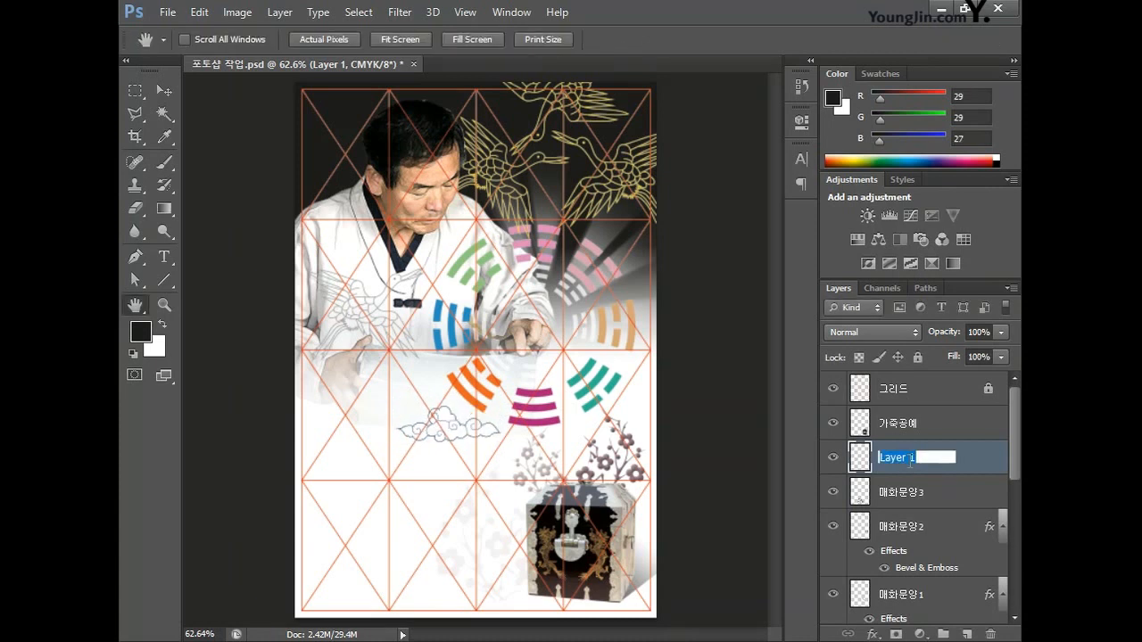
type("구름문양1")
key("Return")
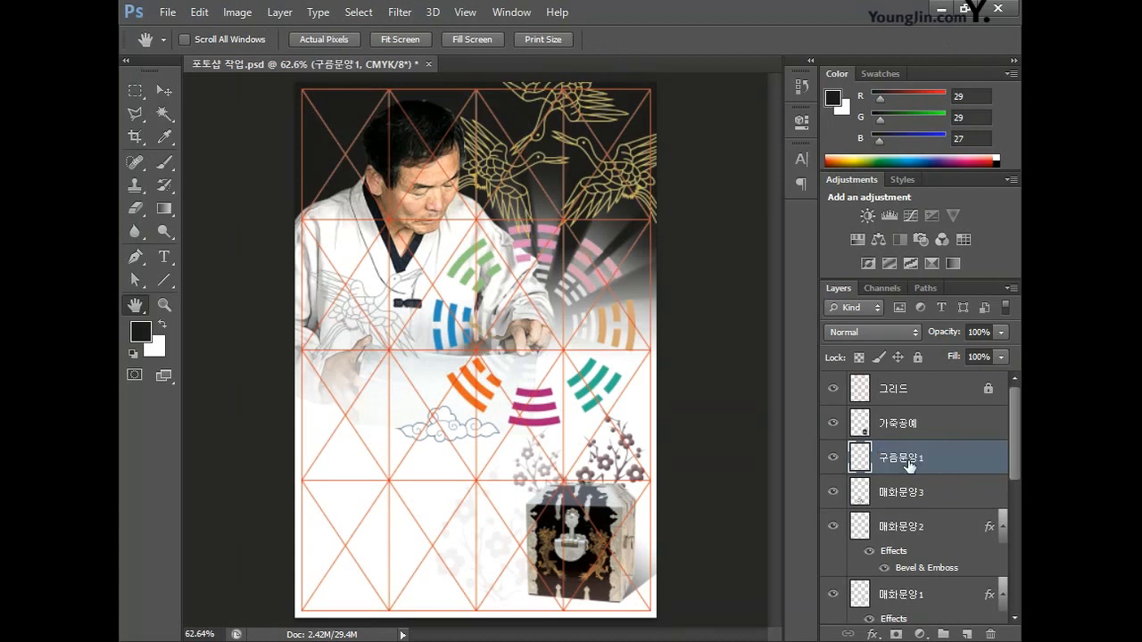
left_click_drag(943, 457, 962, 413)
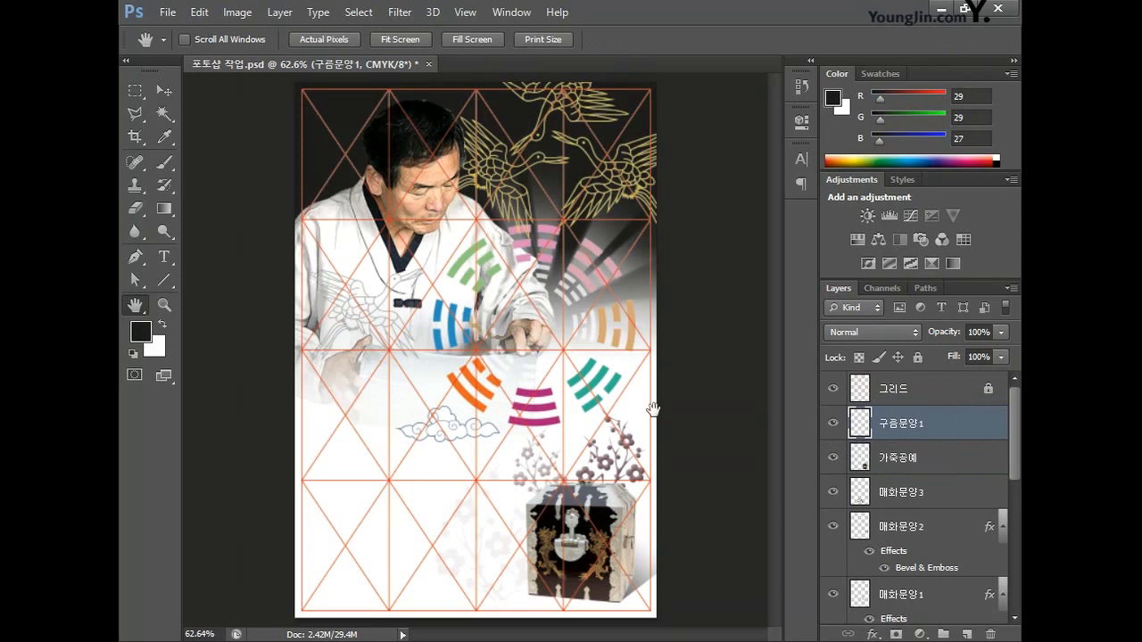
- Paste a second cloud as pixels, enlarge it and place it across the poster's bottom-left corner, running past the edges
key("ctrl+v")
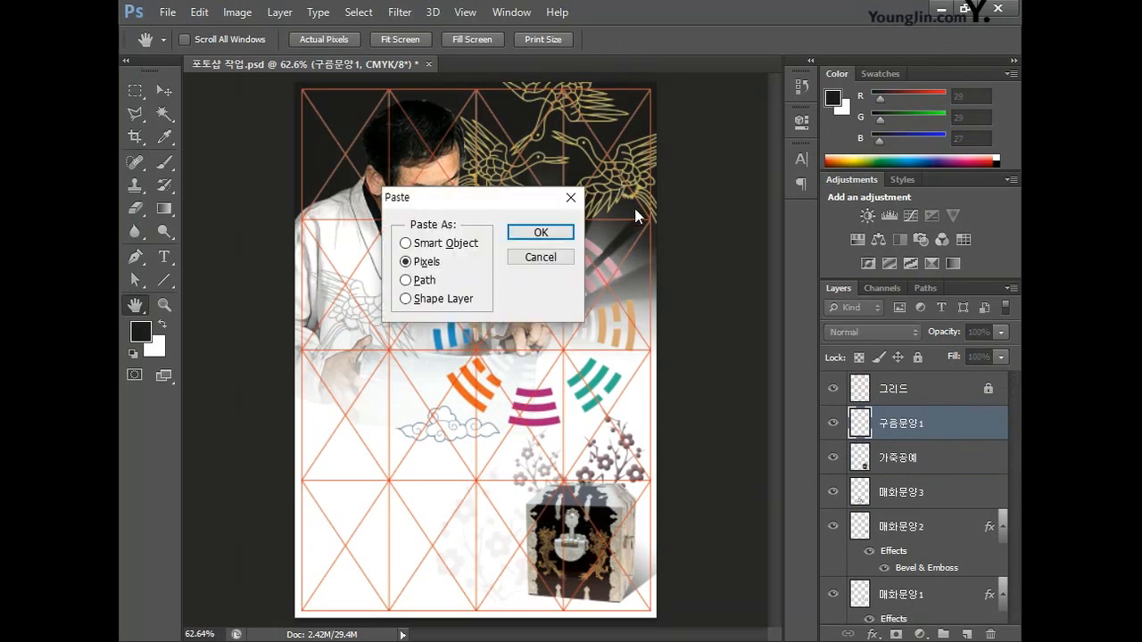
left_click(540, 233)
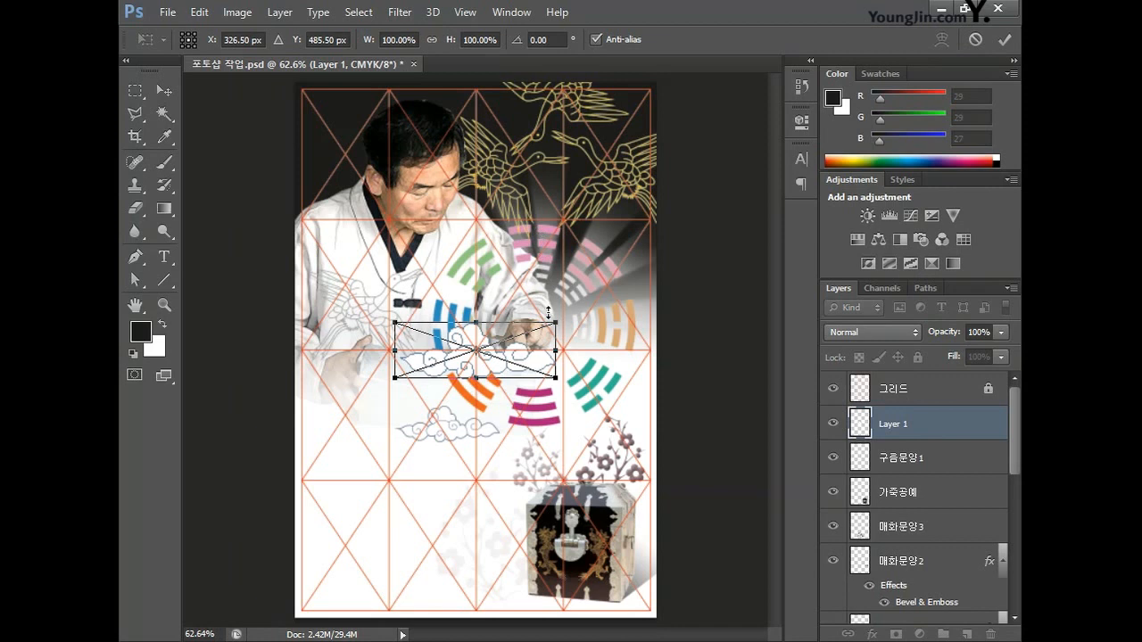
left_click_drag(551, 329, 659, 275)
left_click_drag(612, 351, 470, 602)
key("Return")
key("h")
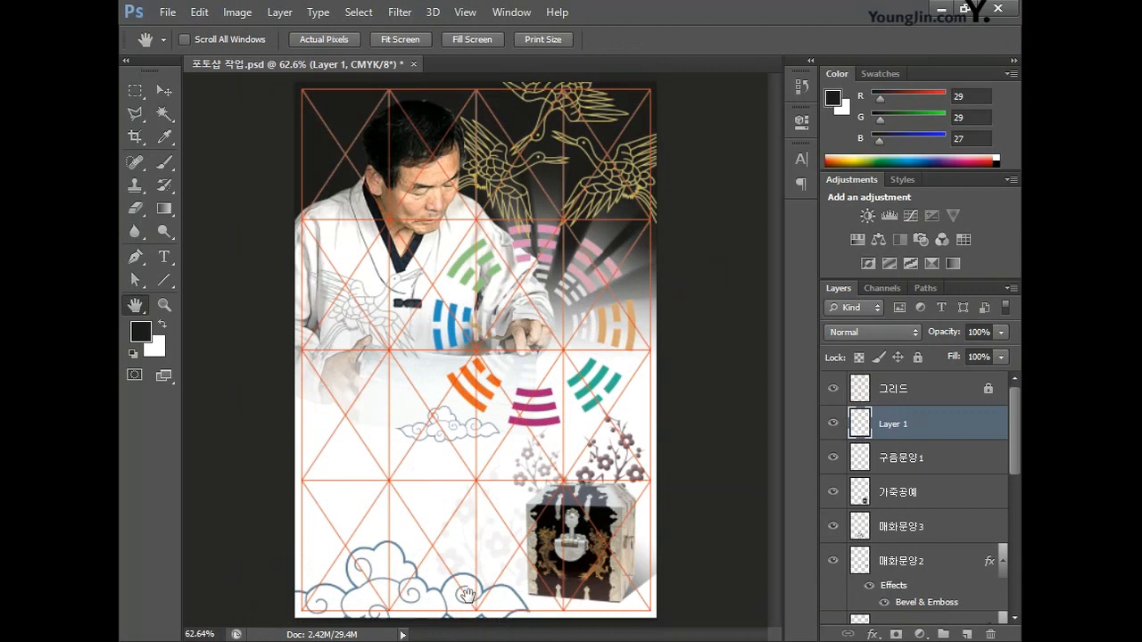
- Rename the large cloud layer as 구름문양2 and set its opacity to 40%
double_click(893, 424)
type("구름문양2")
key("Return")
left_click(981, 331)
type("40")
key("Return")
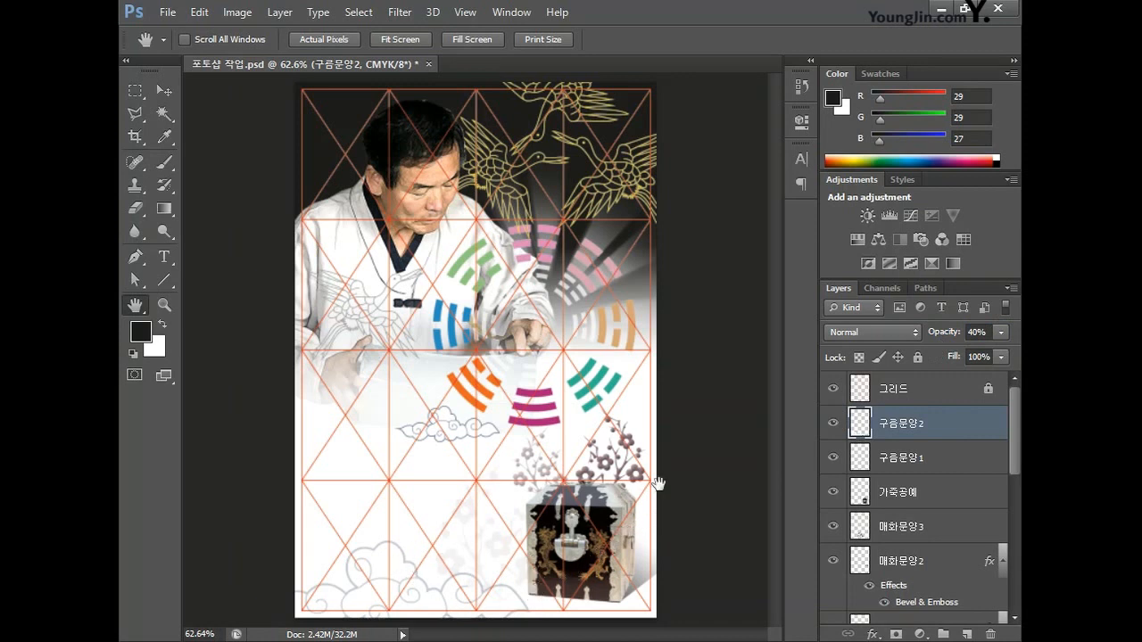
left_click(957, 529)
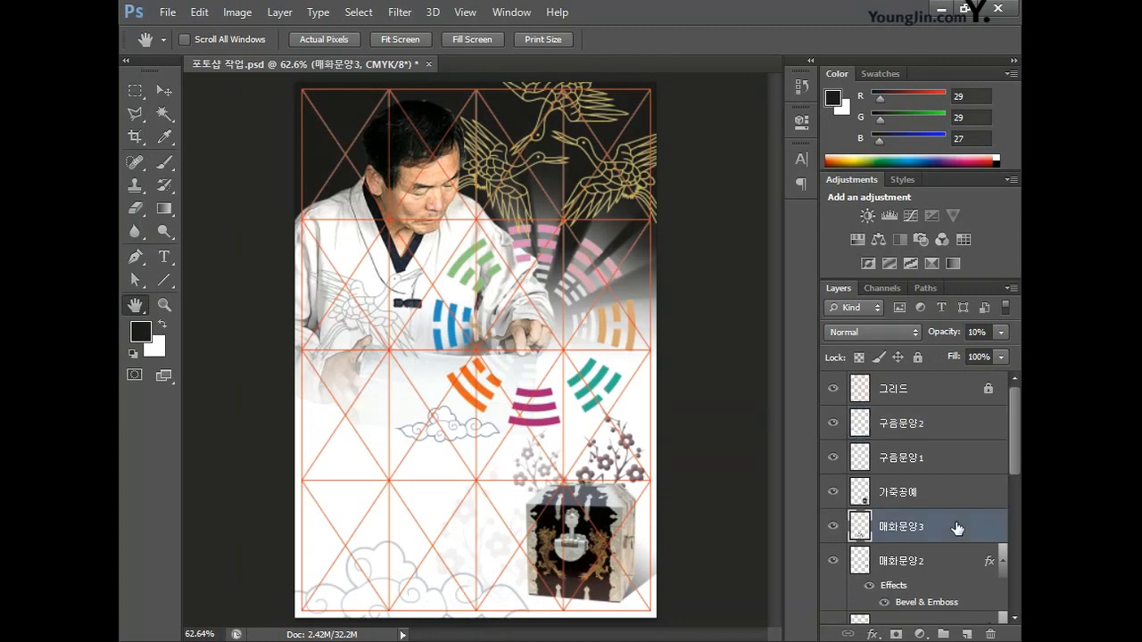
left_click_drag(958, 529, 863, 430)
left_click(861, 430, "ctrl")
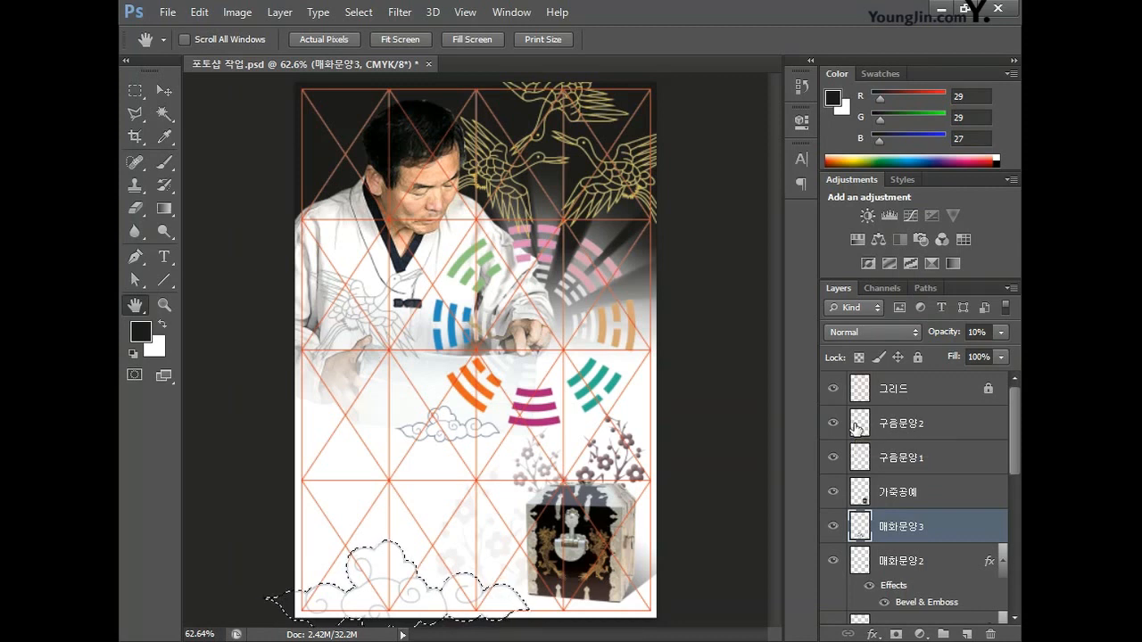
key("ctrl+d")
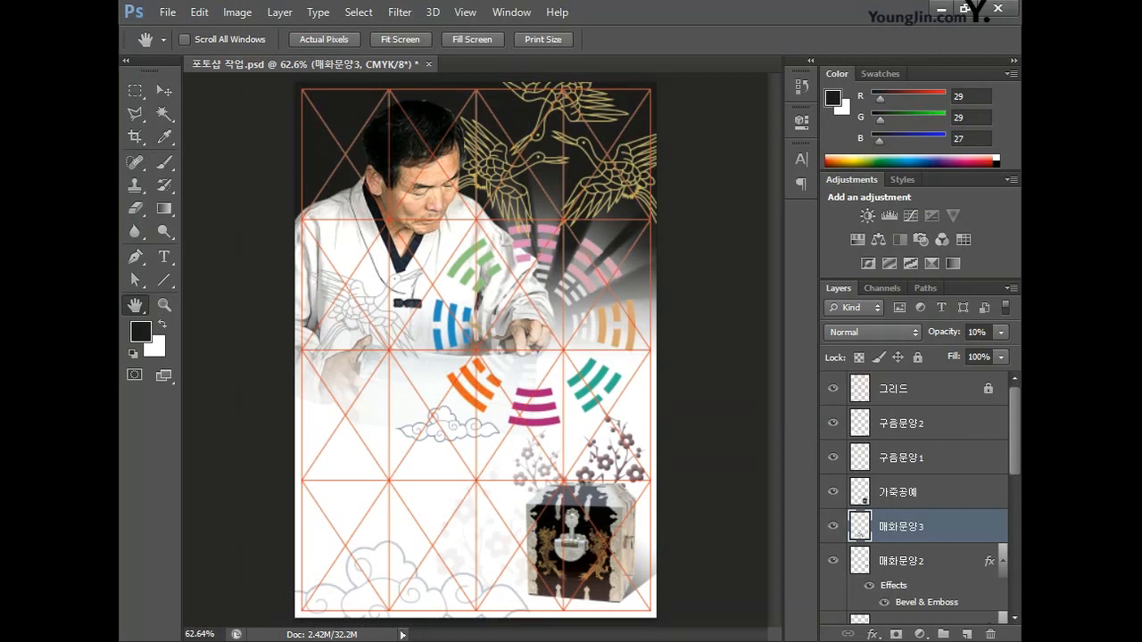
- Copy the red and blue taegeuk symbol from 일러스트작업.ai in Illustrator and paste it into the Photoshop poster as pixels
left_click(529, 641)
left_click(299, 458)
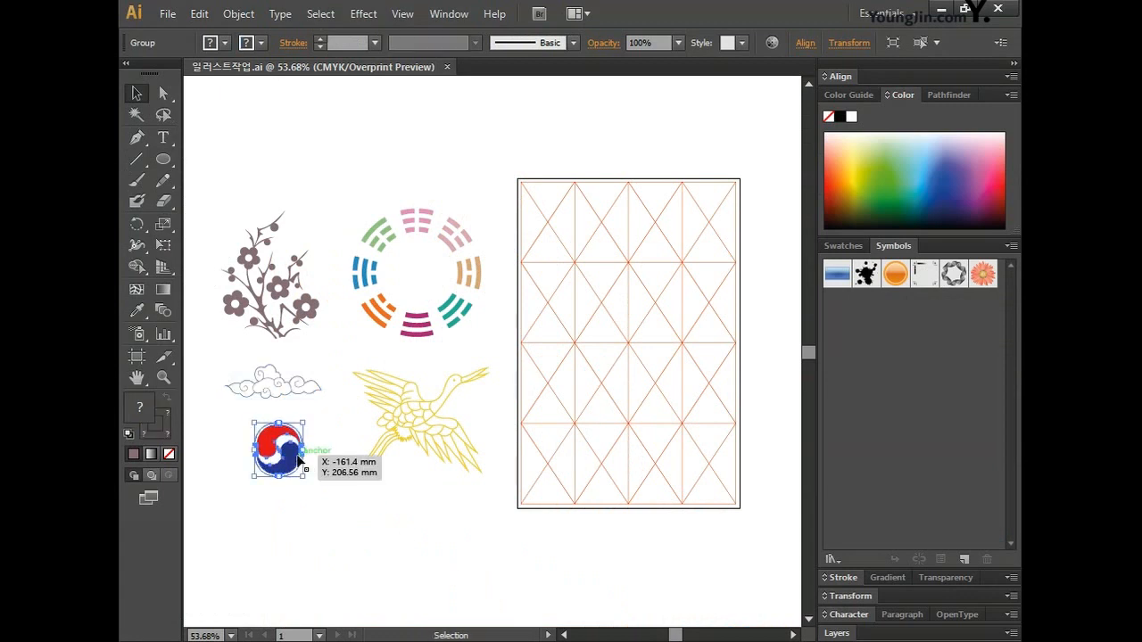
left_click(531, 641)
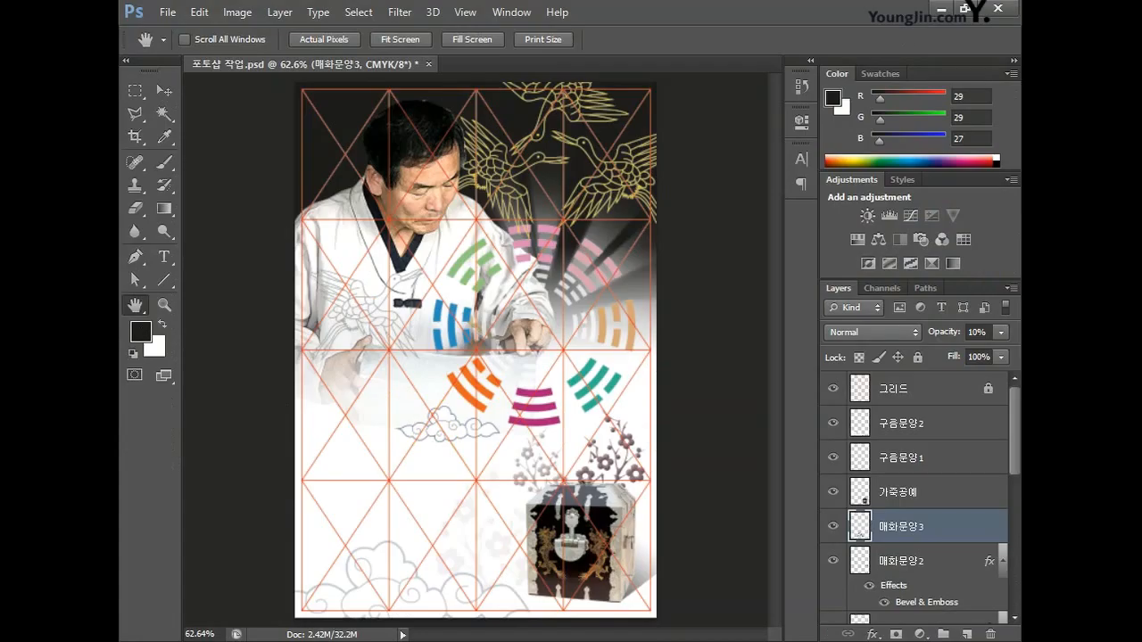
key("ctrl+v")
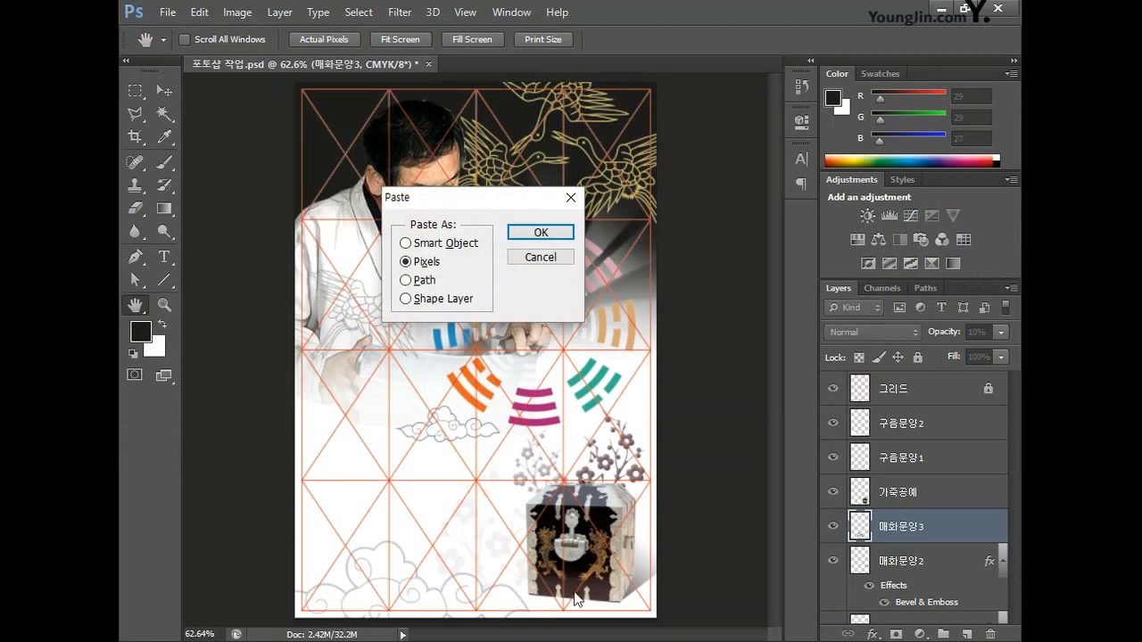
left_click(540, 232)
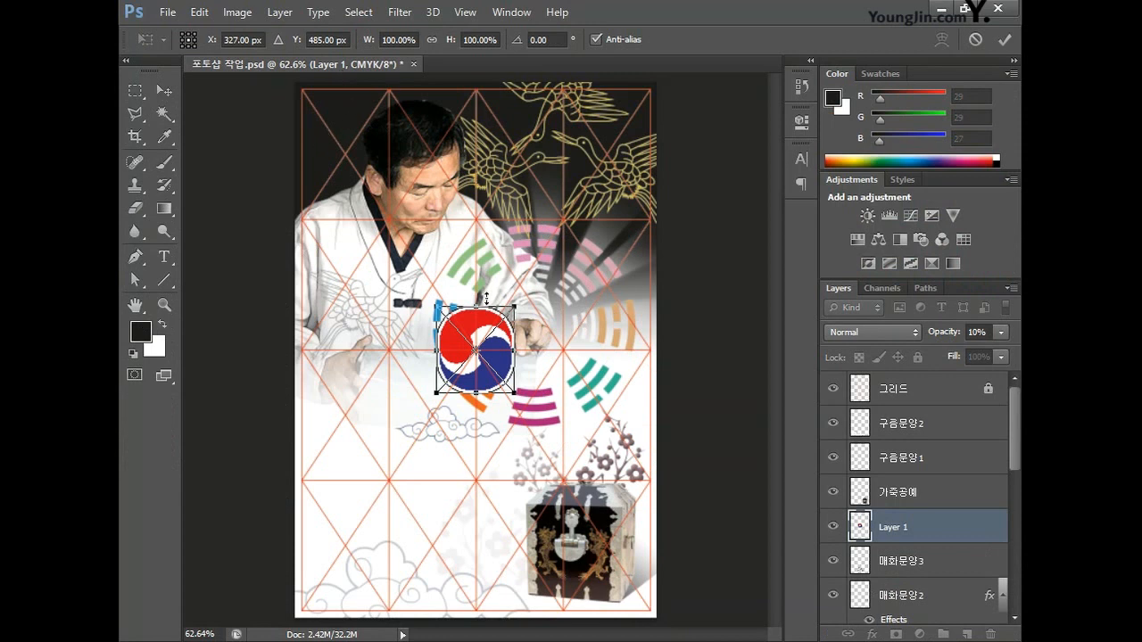
- Shrink the pasted taegeuk symbol to a small logo and place it inside the grid's upper-left corner on the poster
scroll(318, 181, "up", 5)
left_click_drag(617, 423, 449, 203)
scroll(472, 214, "up", 5)
left_click_drag(546, 262, 547, 324)
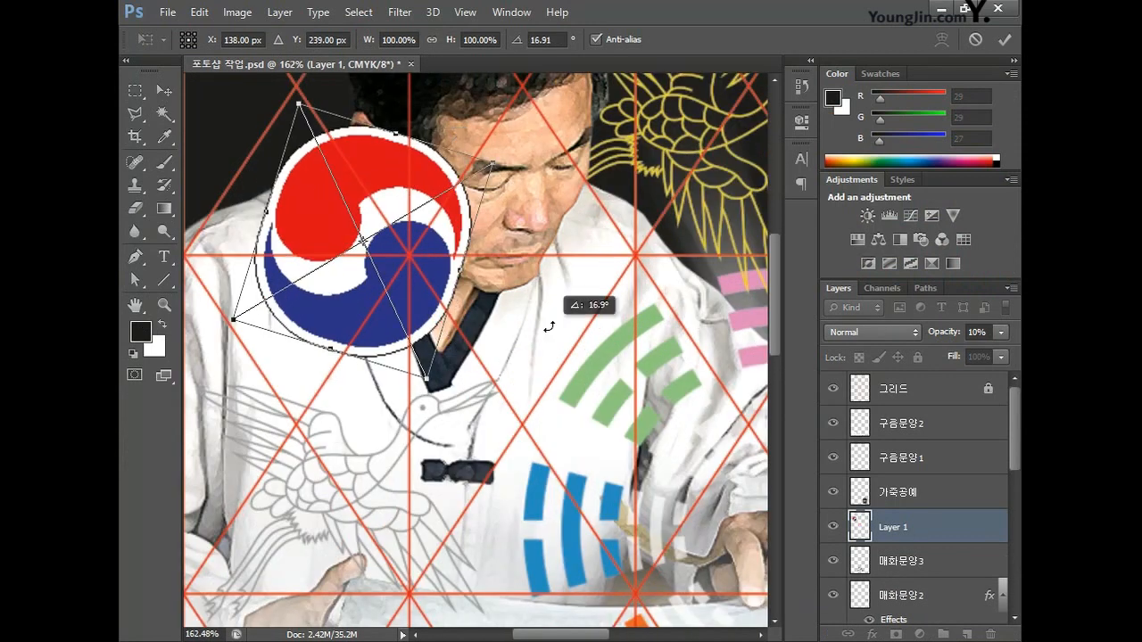
key("ctrl+z")
scroll(539, 299, "down", 3)
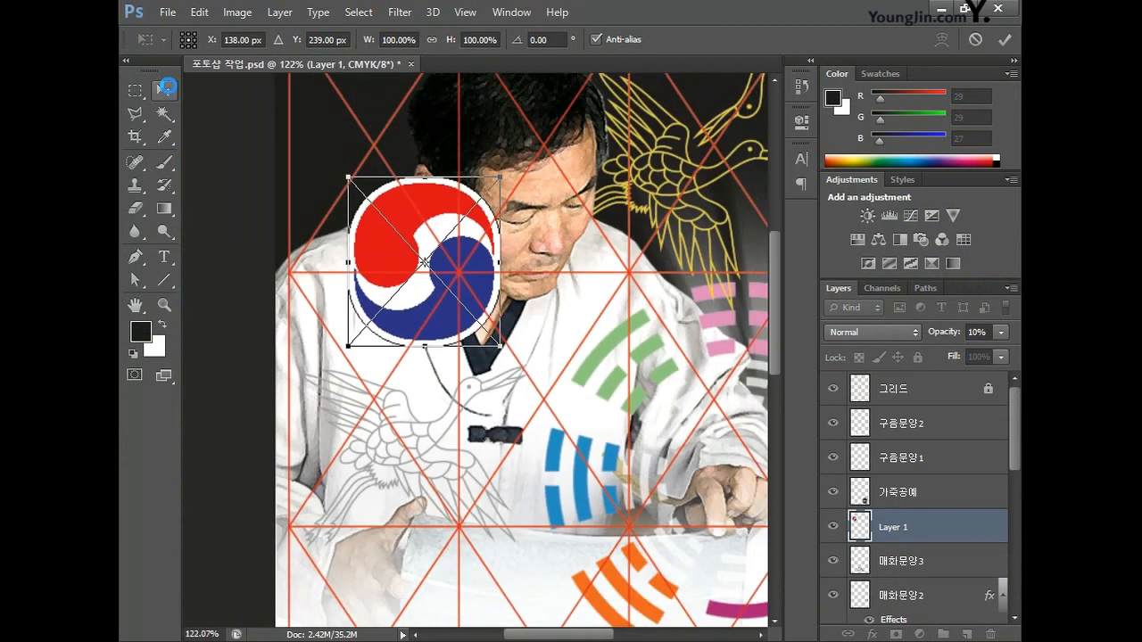
left_click_drag(468, 259, 437, 148)
left_click_drag(775, 322, 774, 281)
left_click_drag(471, 226, 340, 206)
key("Return")
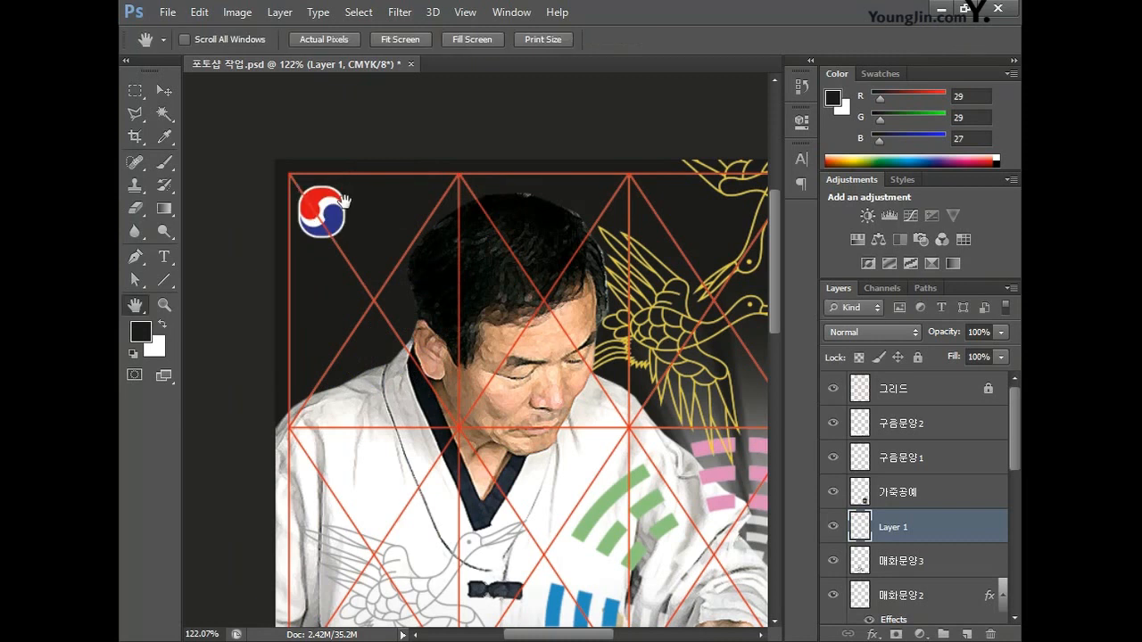
- Rename the taegeuk symbol's layer as 태극로고
double_click(896, 528)
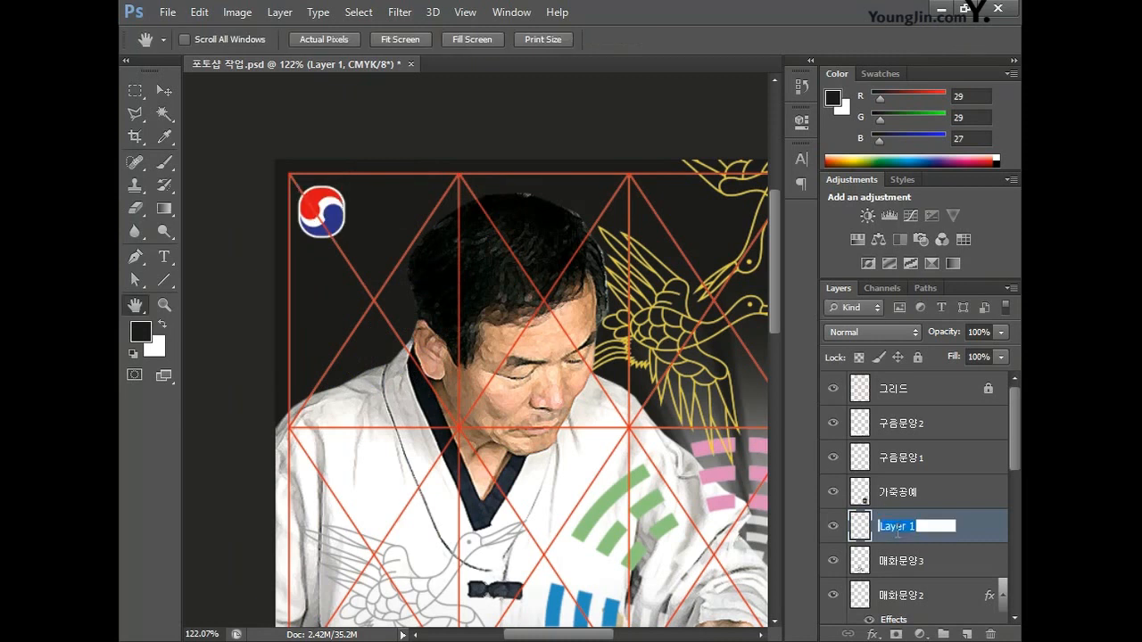
type("태극로고")
key("Return")
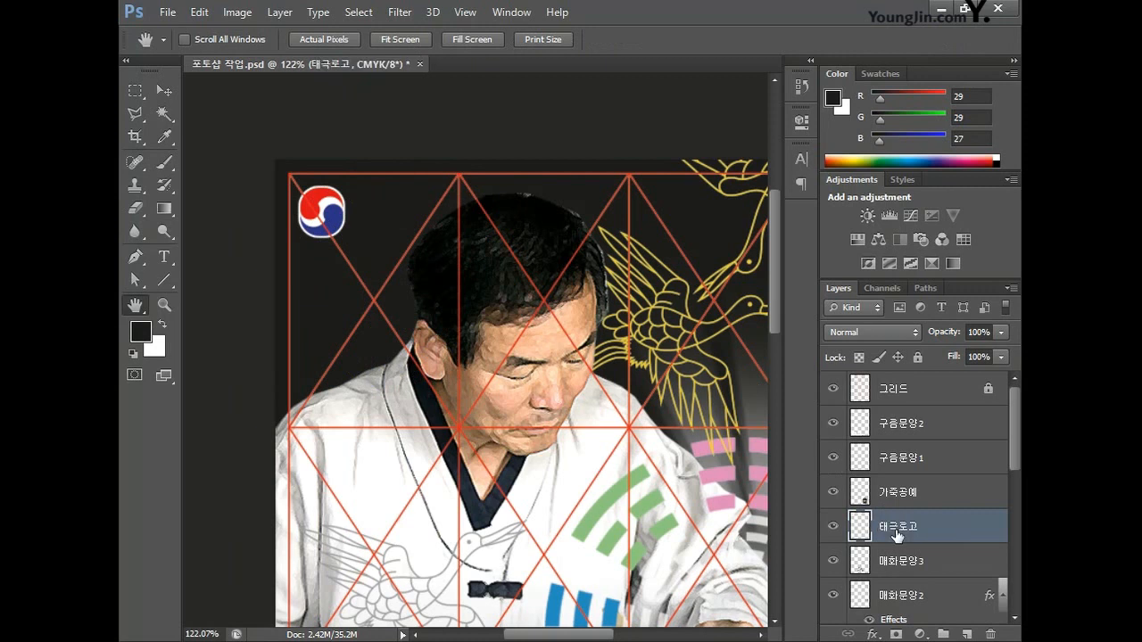
- Set up horizontal type in Adobe Gothic Std at 18 pt
left_click(165, 261)
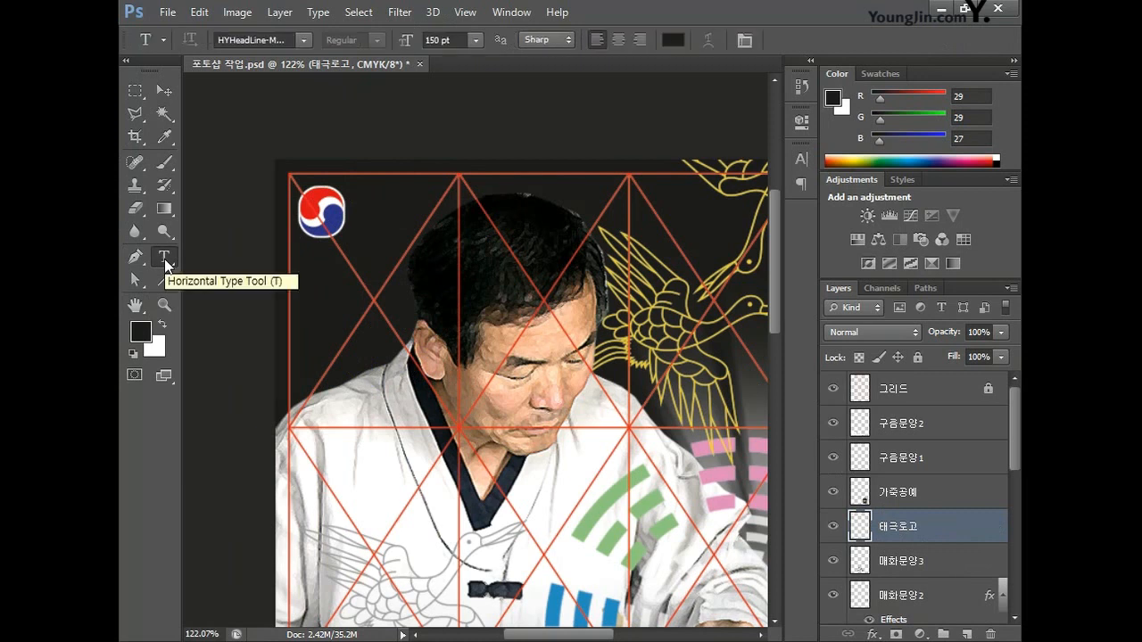
left_click(305, 39)
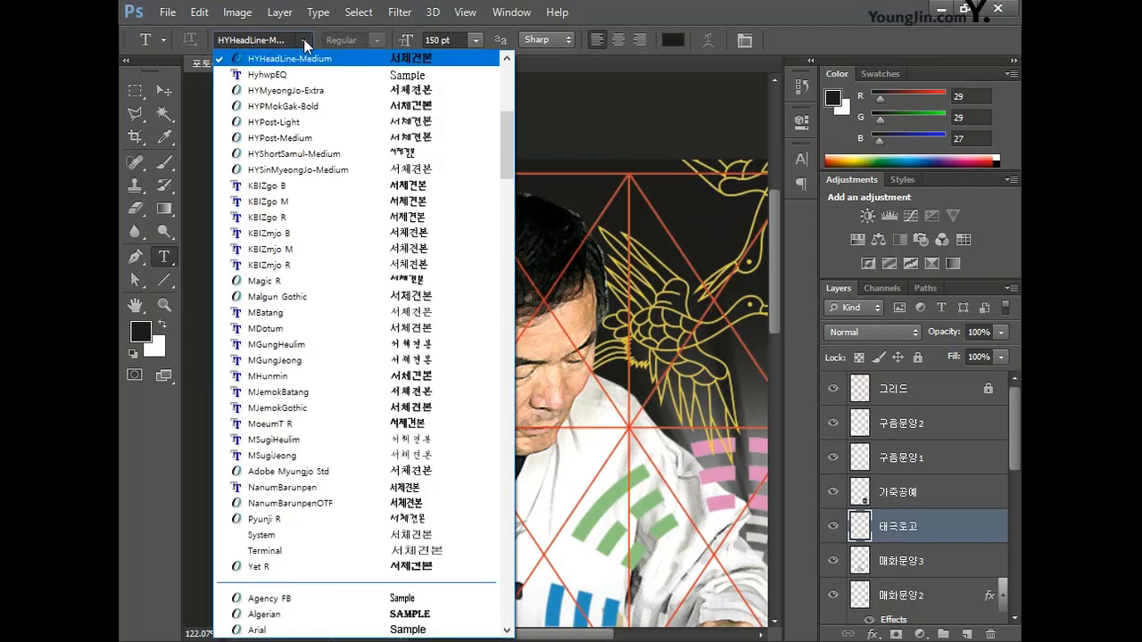
scroll(311, 125, "up", 4)
scroll(310, 125, "up", 3)
left_click(308, 189)
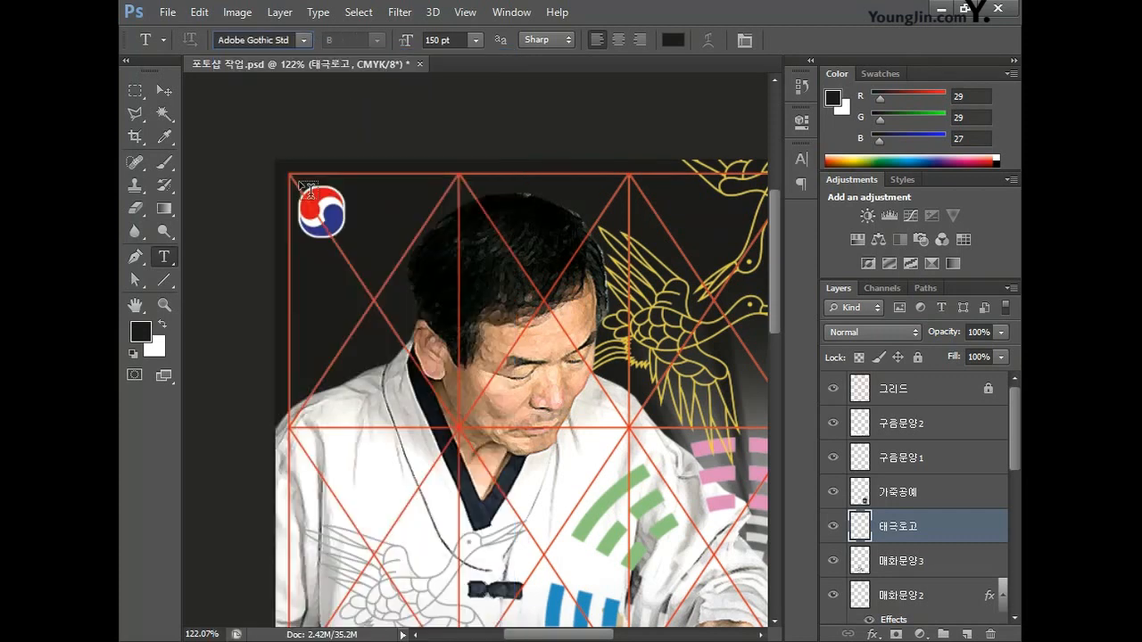
left_click(438, 40)
left_click(476, 39)
left_click(437, 220)
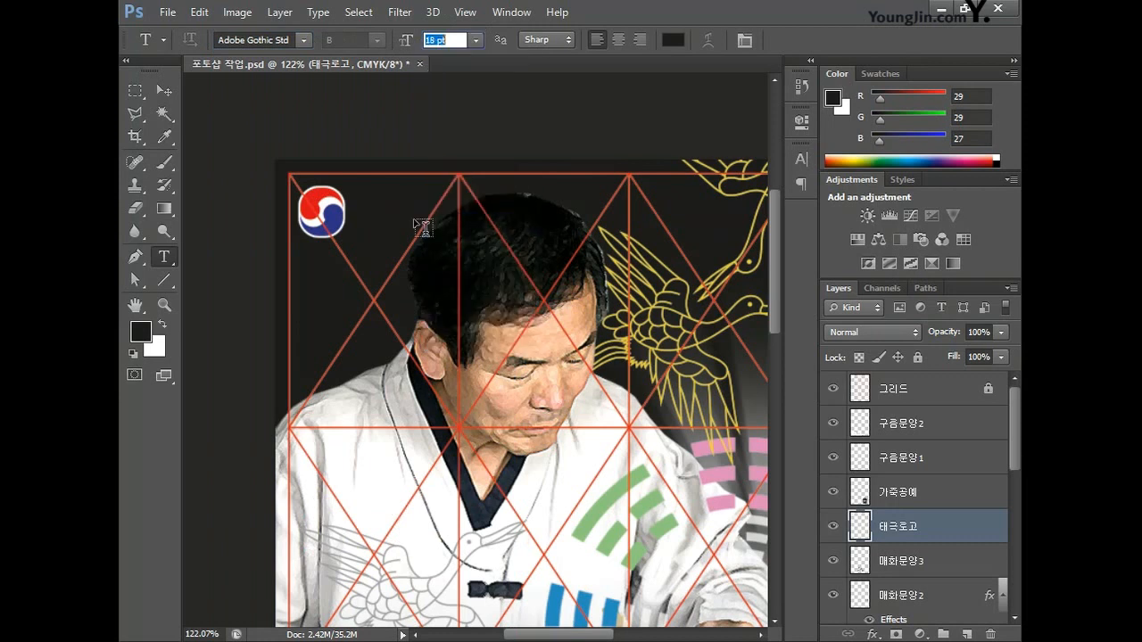
- Add the text 가죽칠가공연구소 beside the taegeuk logo, keeping its dark colour
left_click(372, 223)
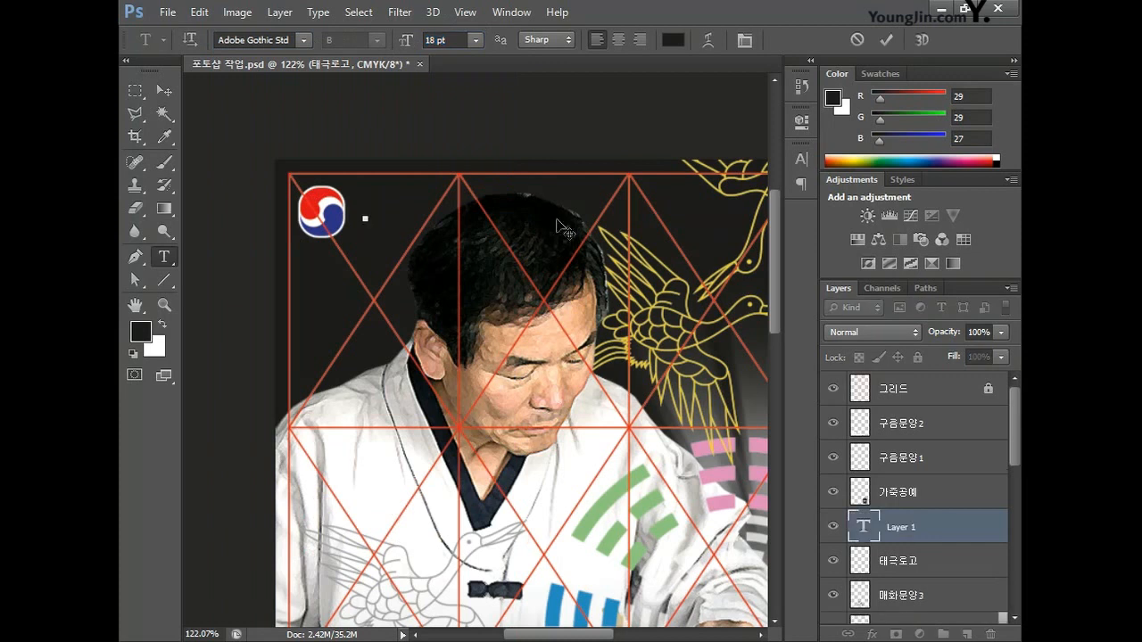
left_click_drag(420, 218, 448, 217)
type("태극권기공연구소")
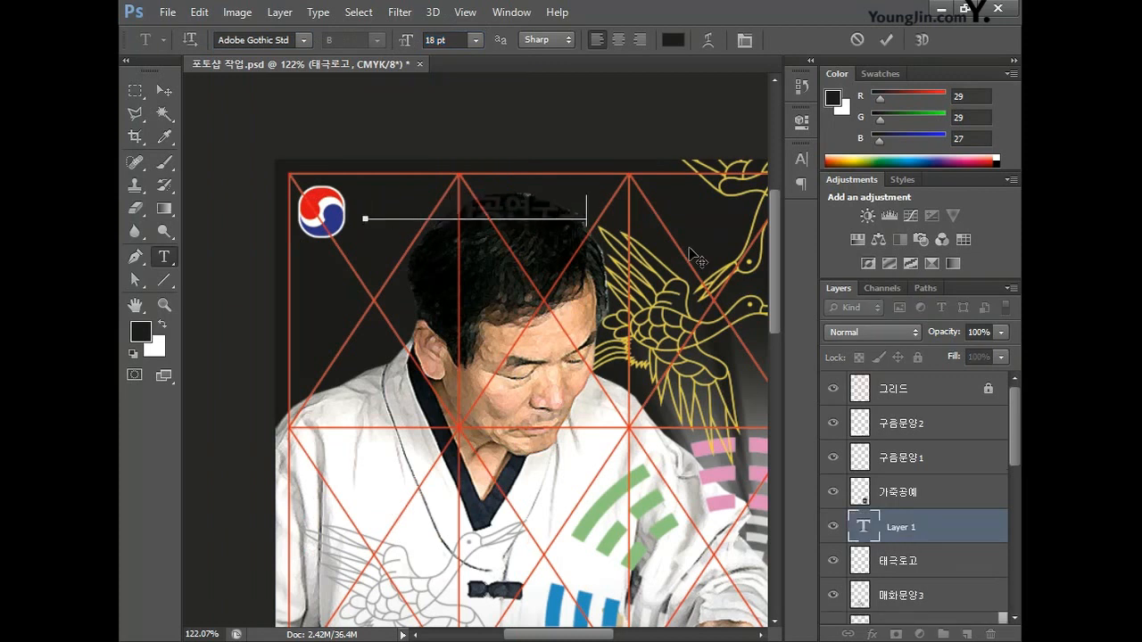
left_click_drag(585, 214, 364, 216)
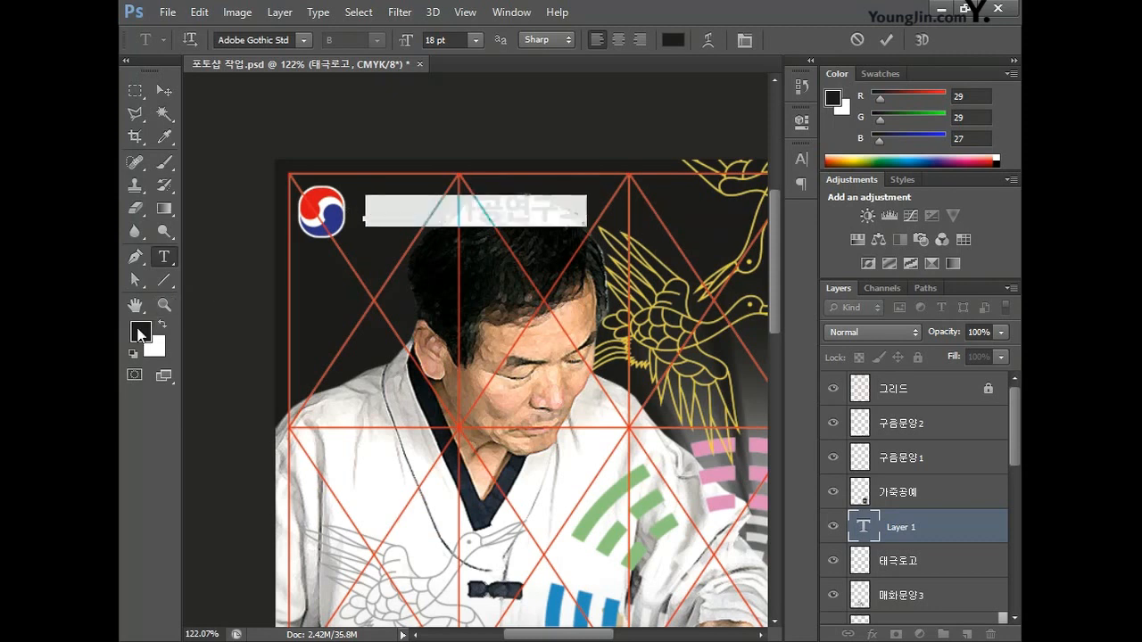
left_click(673, 40)
left_click(700, 174)
left_click(989, 530)
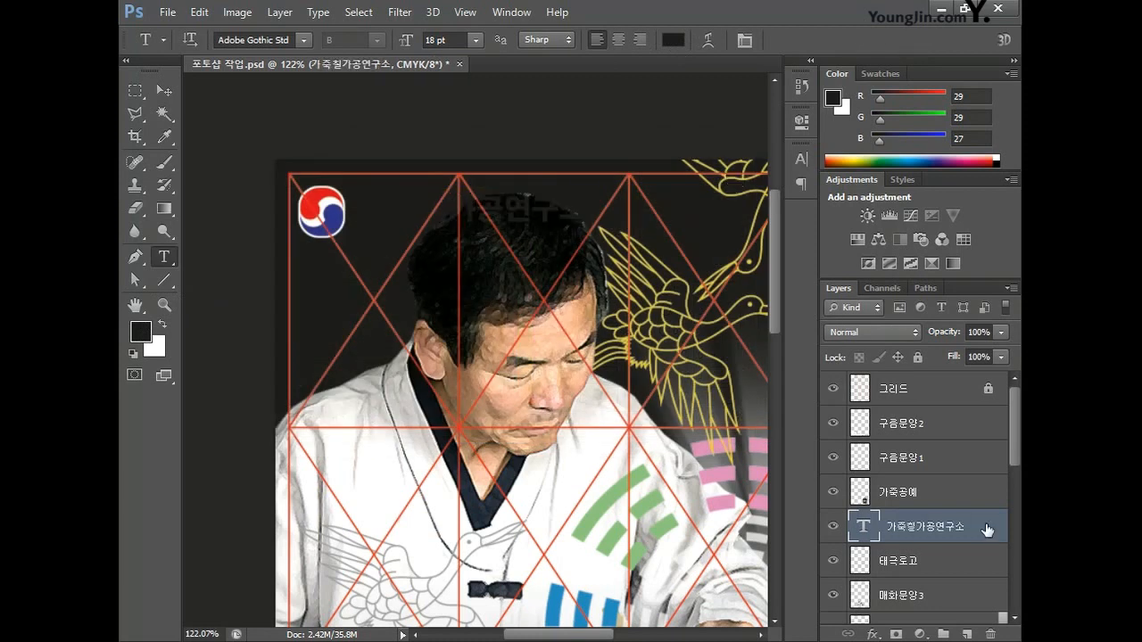
- Add a Stroke layer effect to the 가죽칠가공연구소 text, 2 px wide and positioned outside
double_click(982, 530)
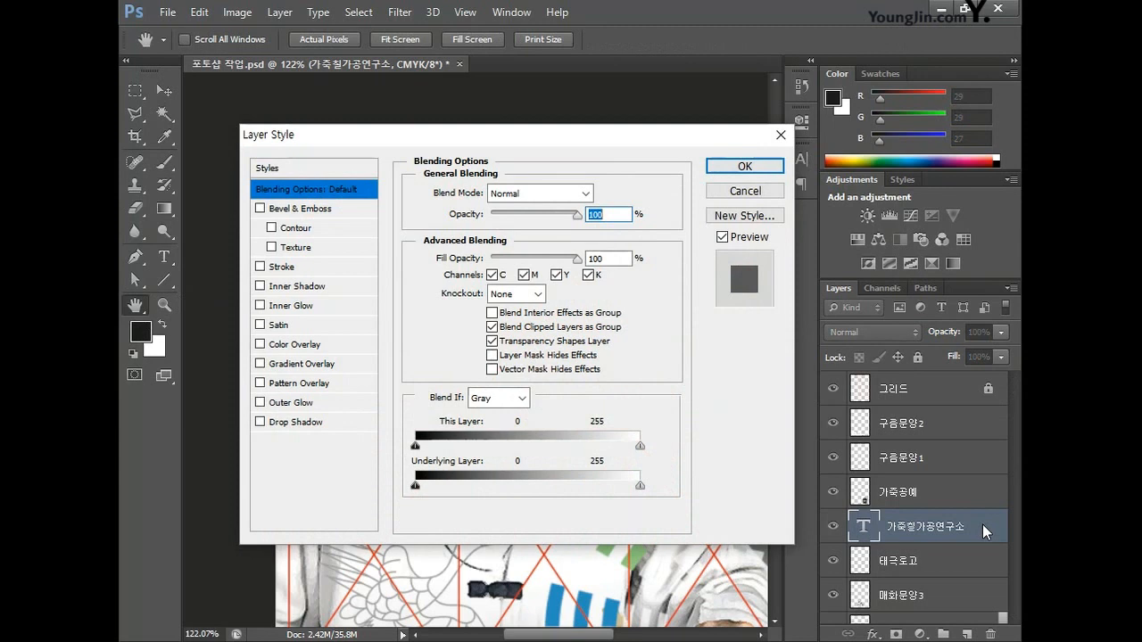
left_click(282, 267)
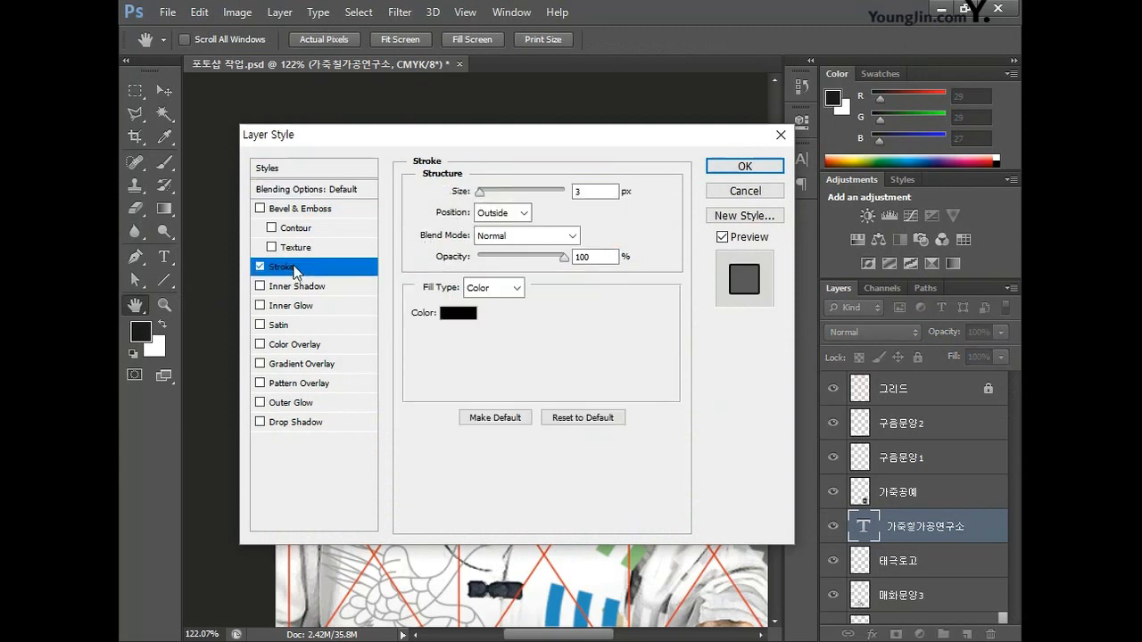
left_click(575, 191)
type("2")
left_click(524, 214)
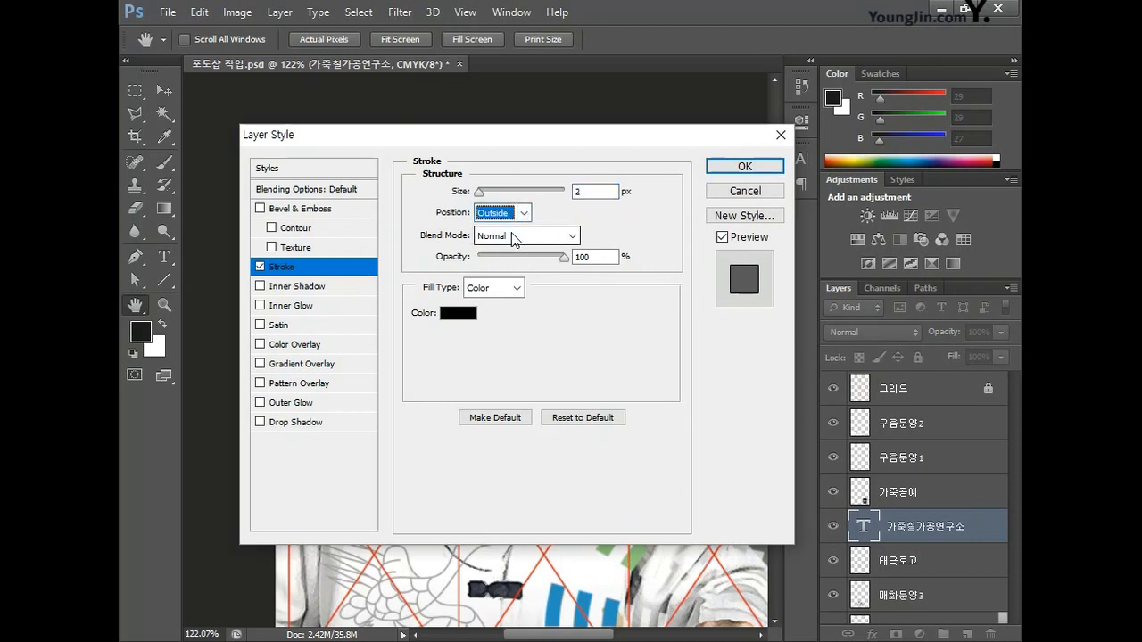
- Set the text stroke's colour to white with C, M, Y and K all at 0 and apply the layer style
left_click(470, 315)
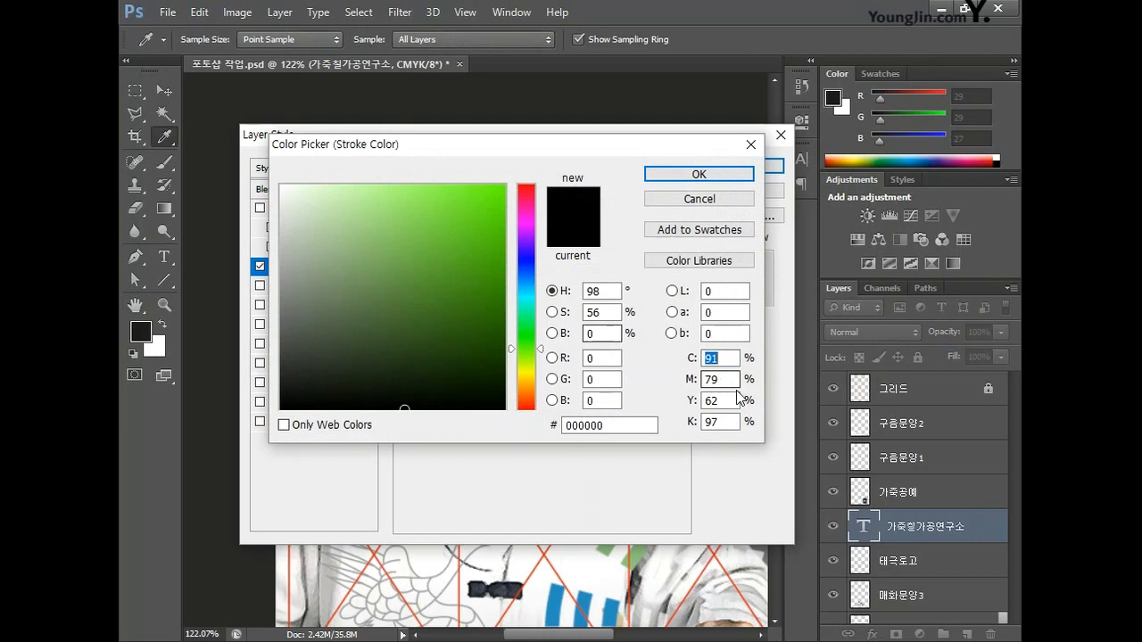
type("0")
key("Tab")
type("0")
key("Tab")
type("0")
key("Tab")
type("0")
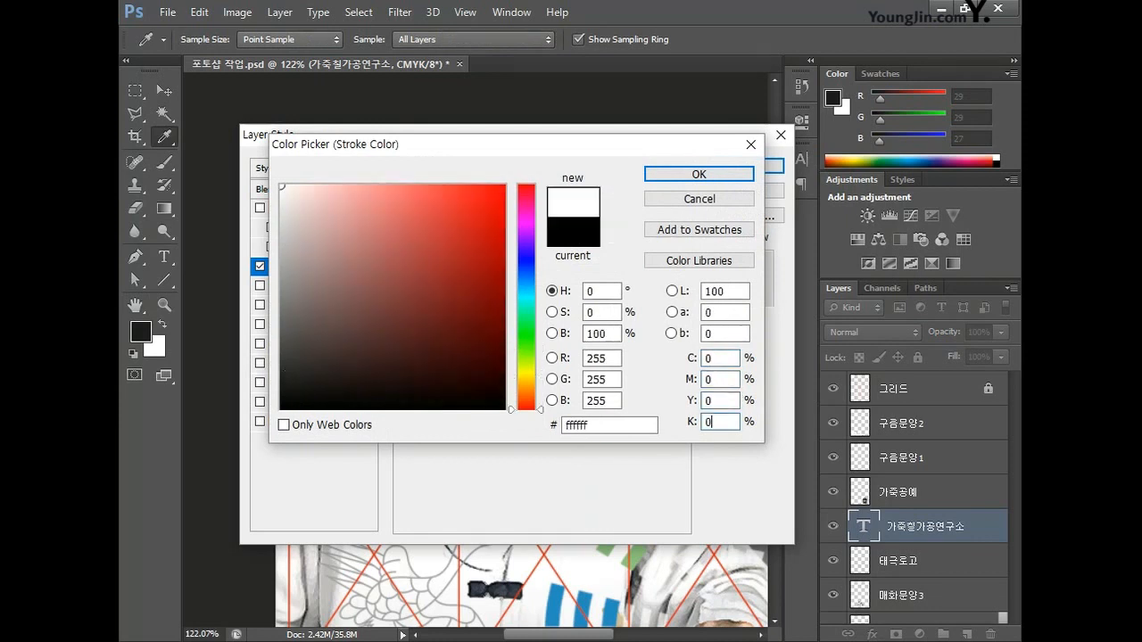
key("Return")
left_click(737, 167)
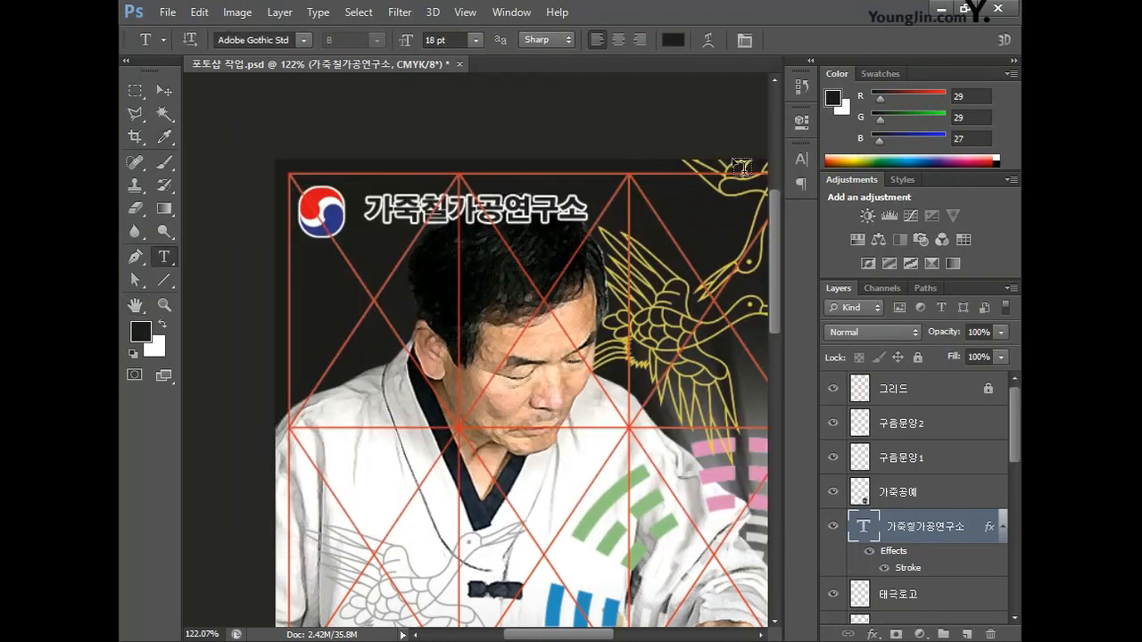
- Hide the 그리드 layer and stamp all visible layers into a new layer above 구름문양2
left_click(164, 90)
key("h")
key("ctrl+0")
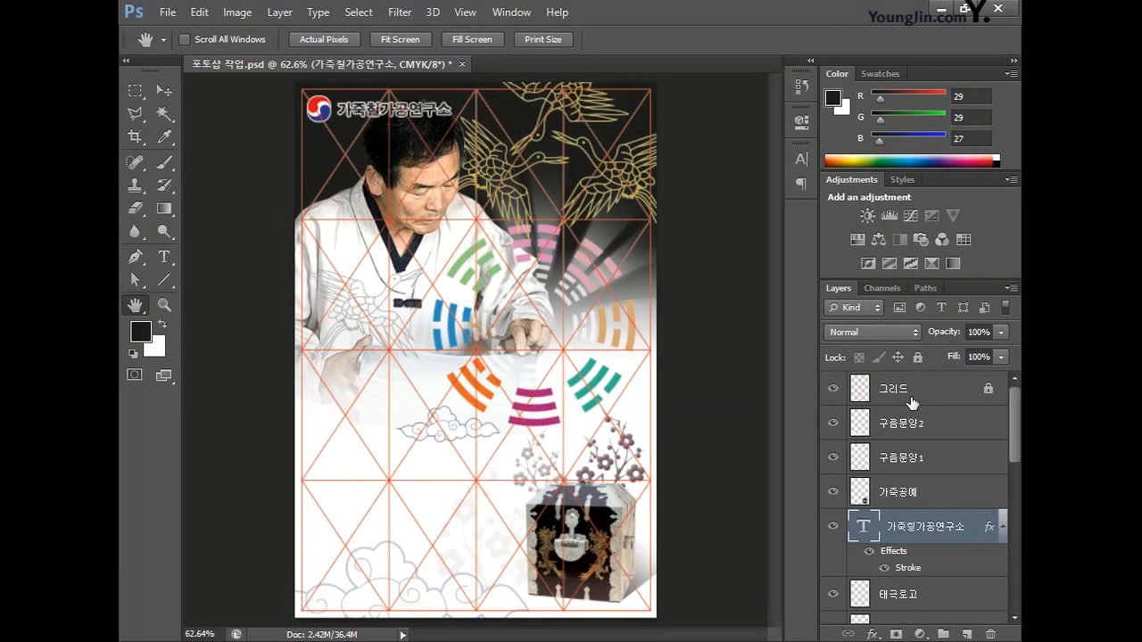
left_click(833, 389)
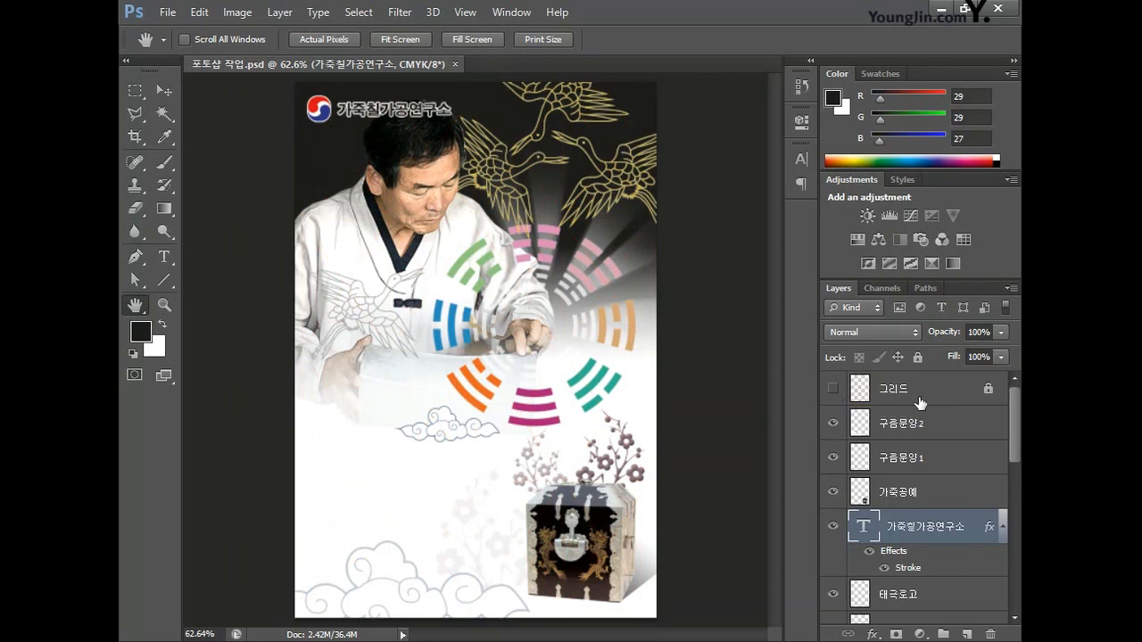
left_click(939, 431)
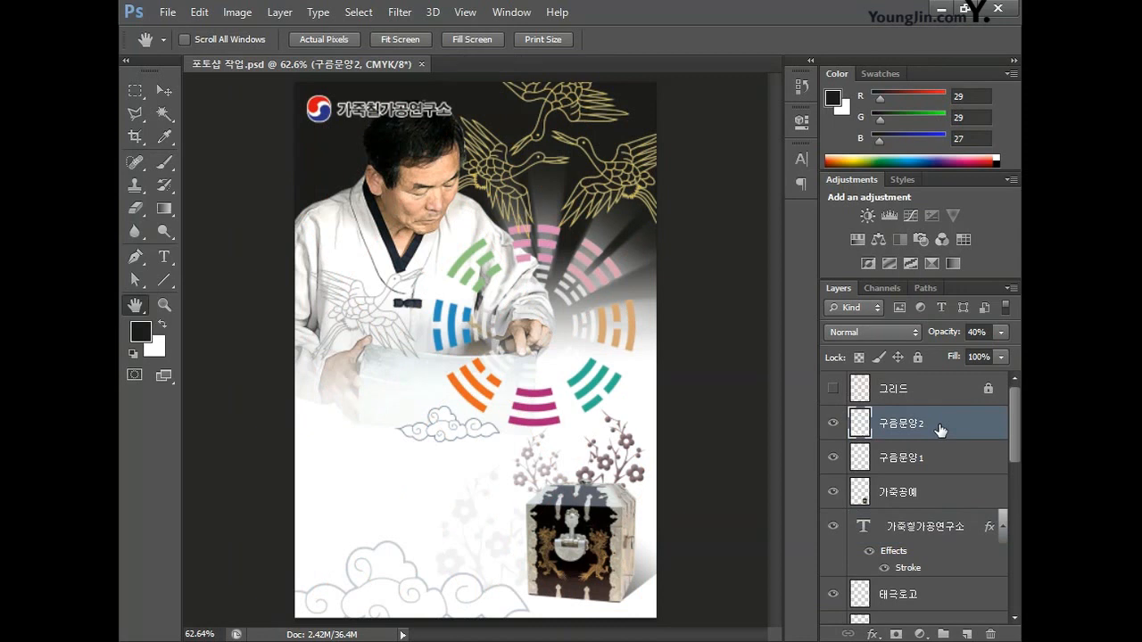
key("ctrl+shift+alt+e")
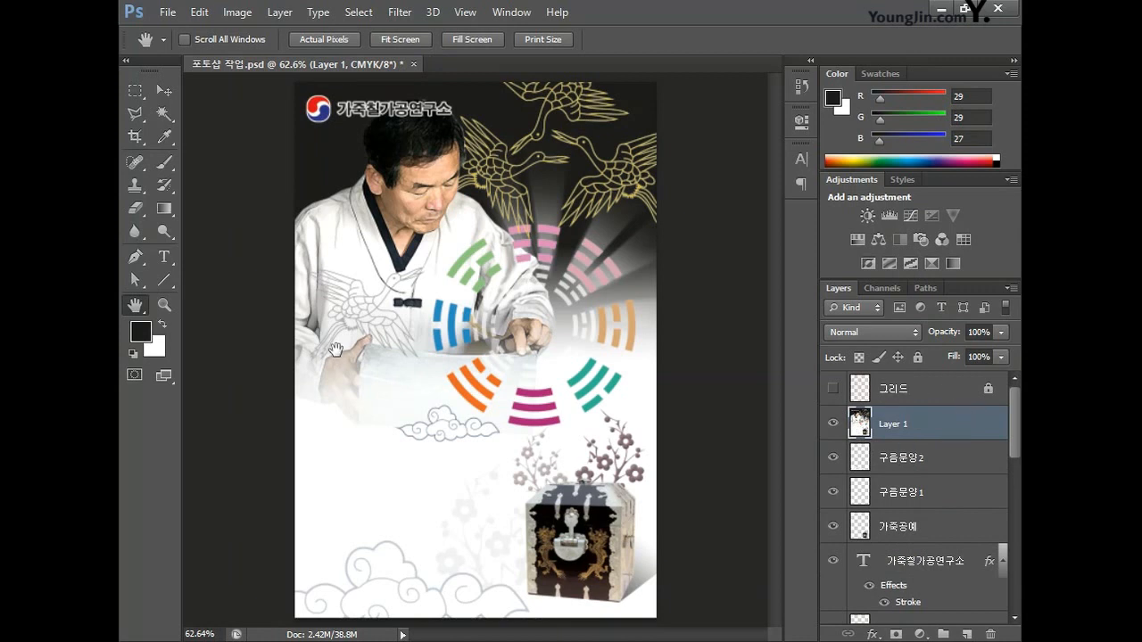
- Convert the poster from CMYK to RGB Color mode without flattening its layers
left_click(237, 12)
mouse_move(268, 35)
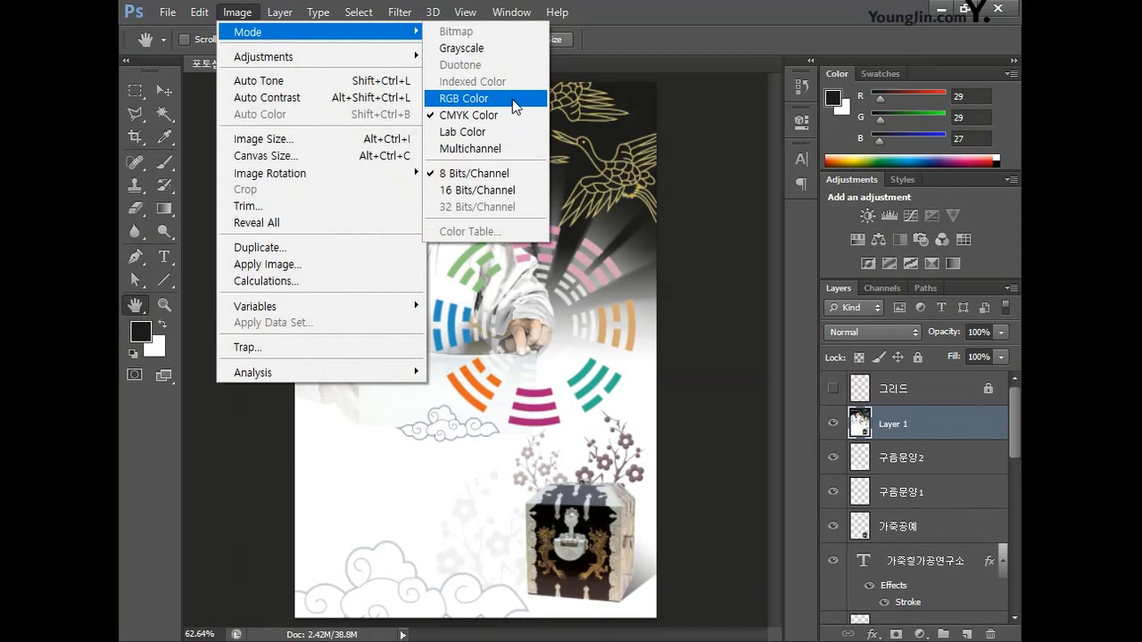
left_click(513, 101)
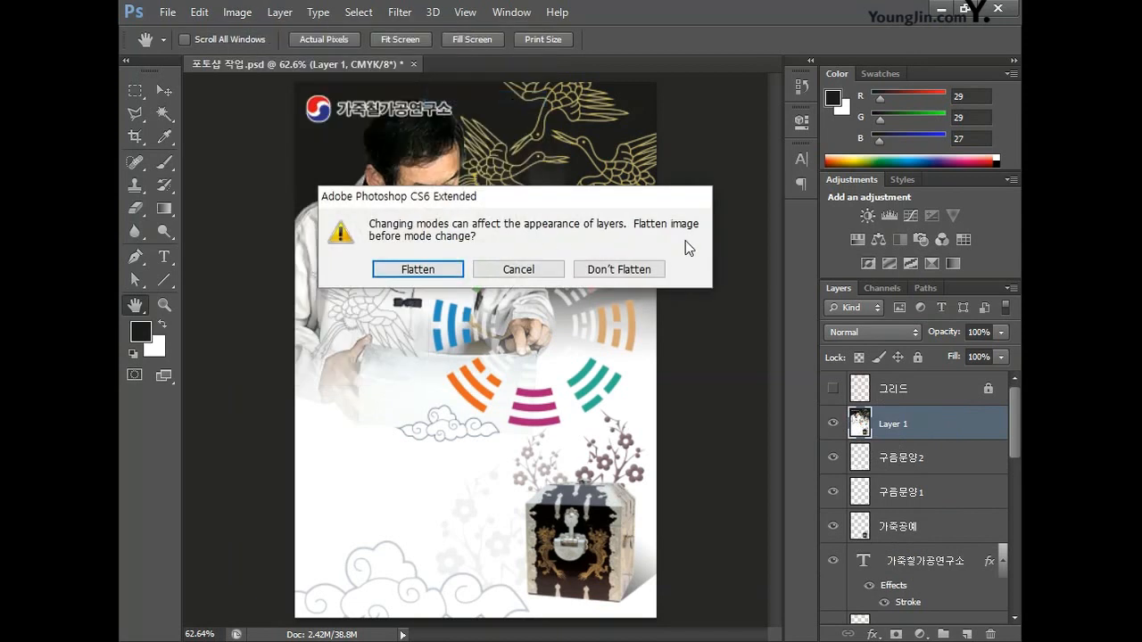
left_click(636, 269)
- Save a JPEG copy of the poster as 01.jpg in the 작업 folder at Maximum quality 12, Baseline ("Standard")
left_click(166, 12)
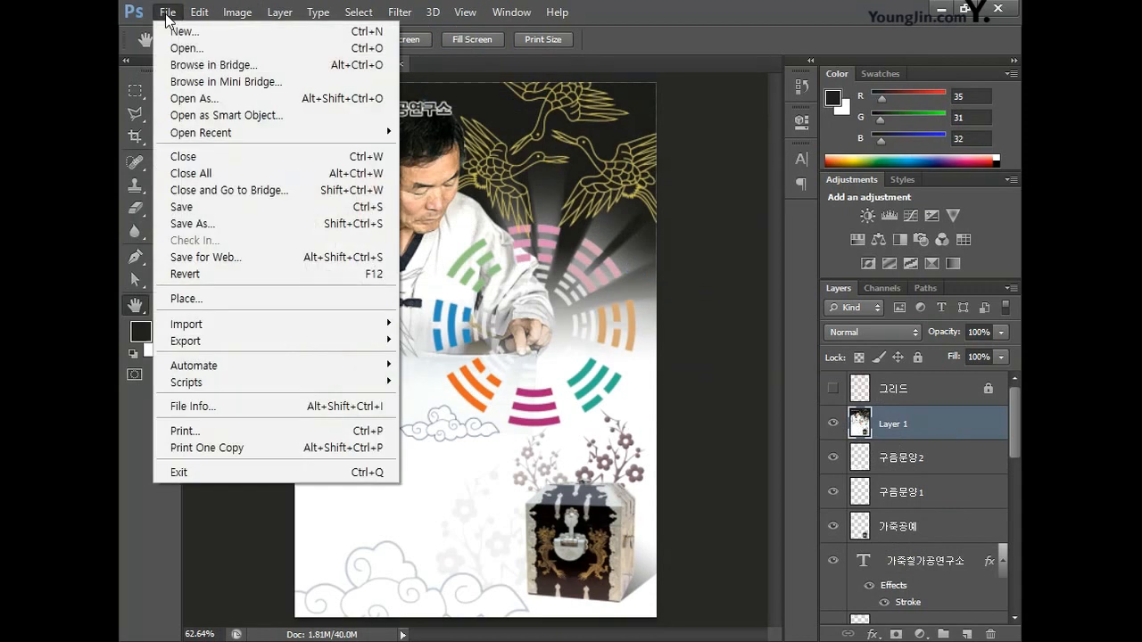
left_click(209, 222)
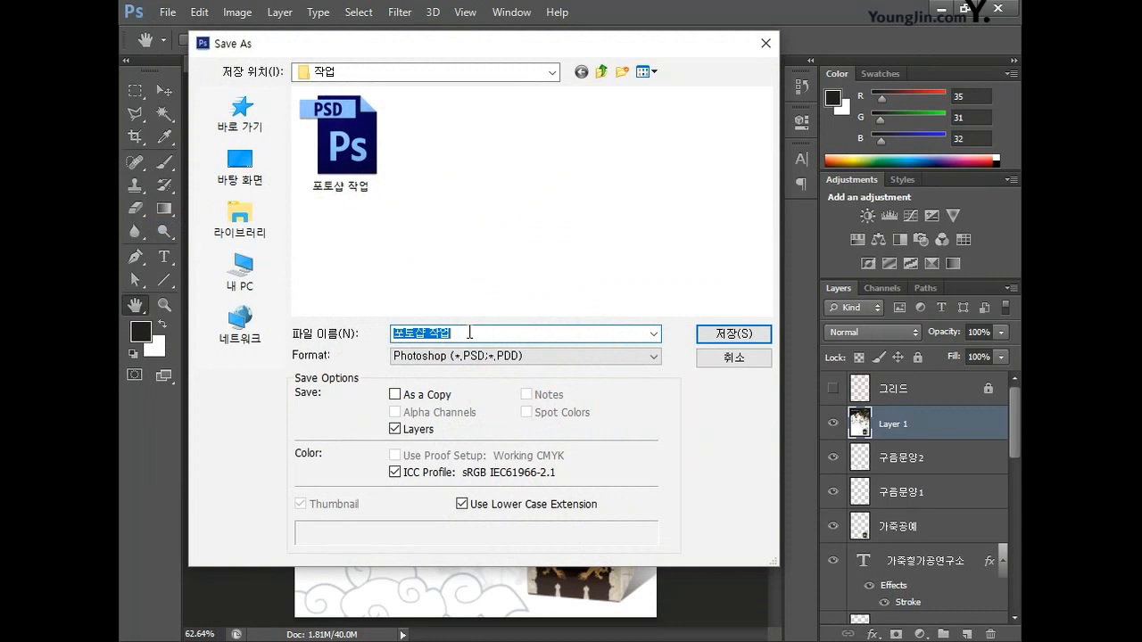
type("이")
left_click(654, 356)
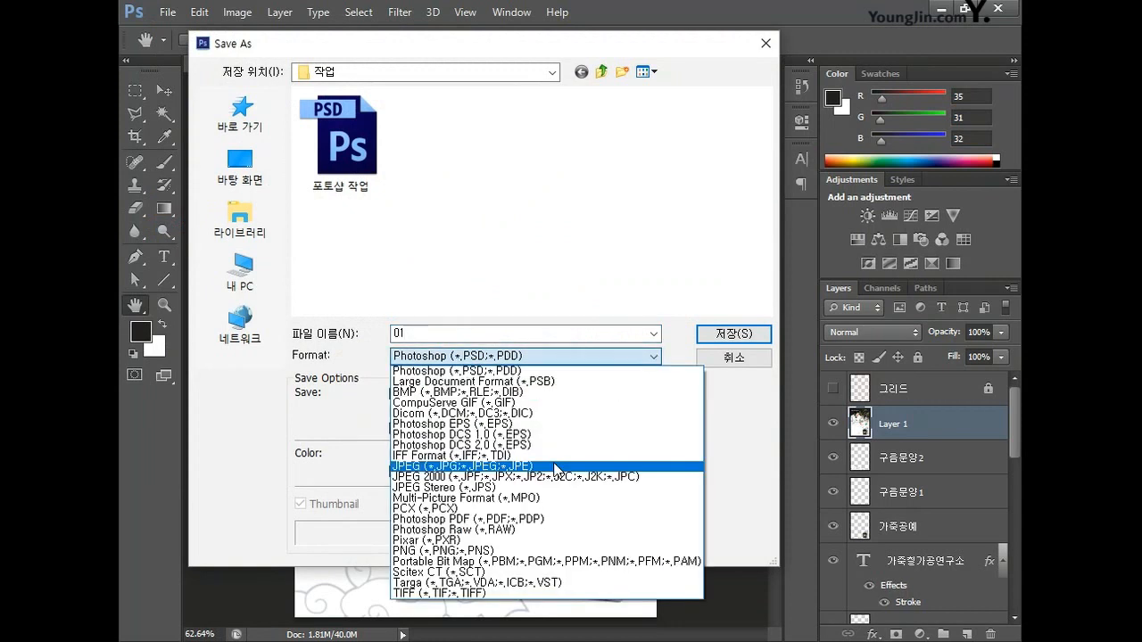
left_click(555, 467)
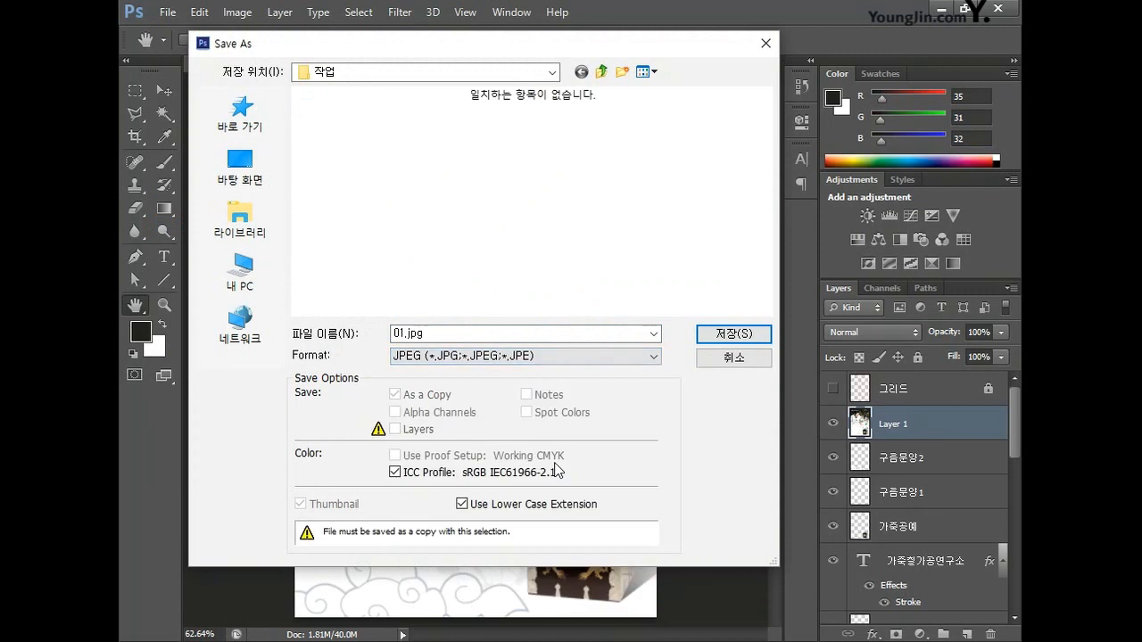
left_click(732, 335)
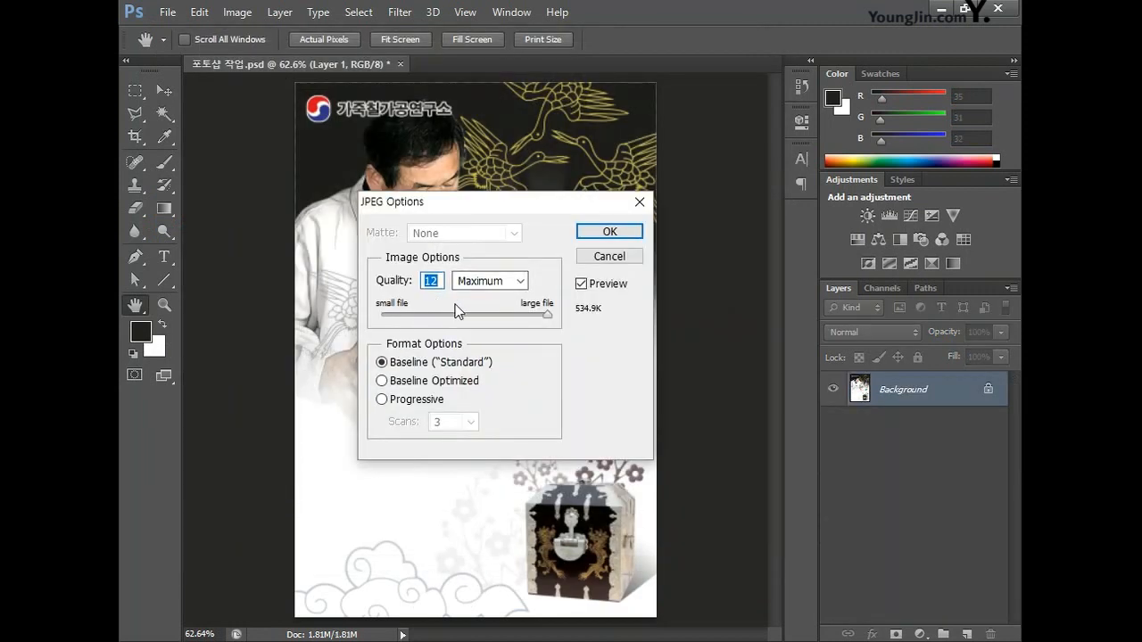
left_click(627, 235)
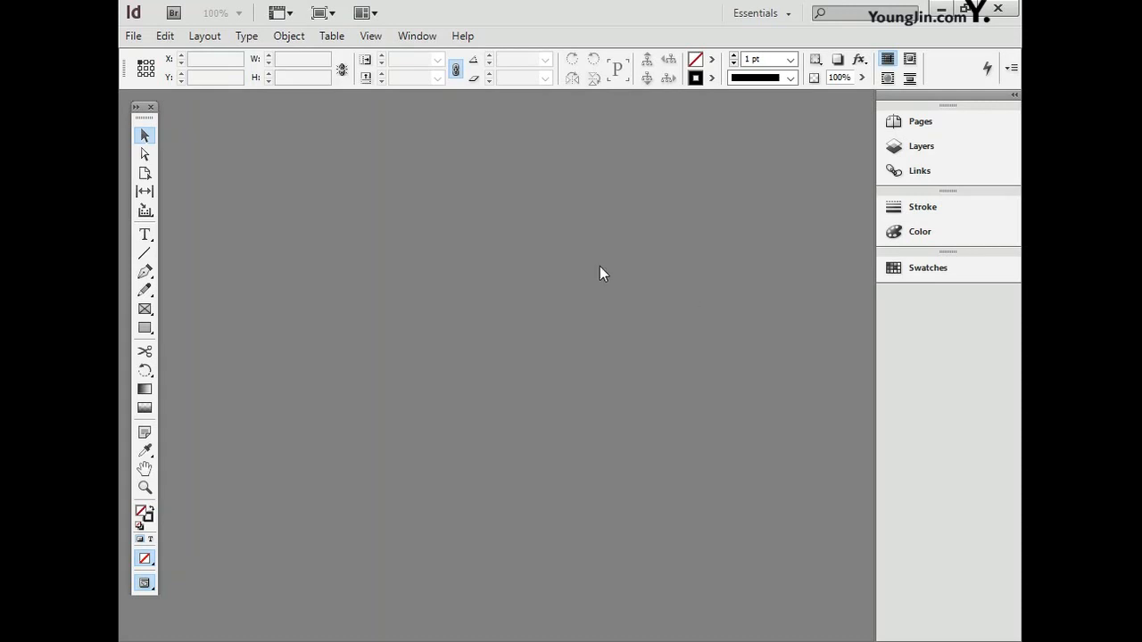
- Start a new document with Facing Pages turned off and the page size set to A4
left_click(133, 35)
mouse_move(161, 59)
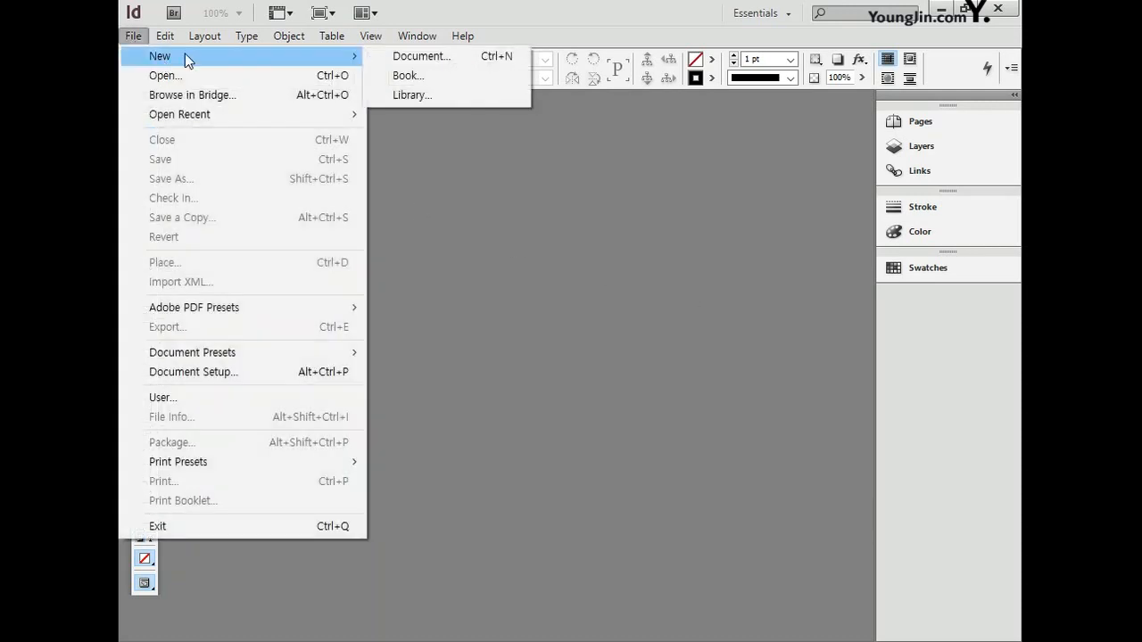
left_click(400, 56)
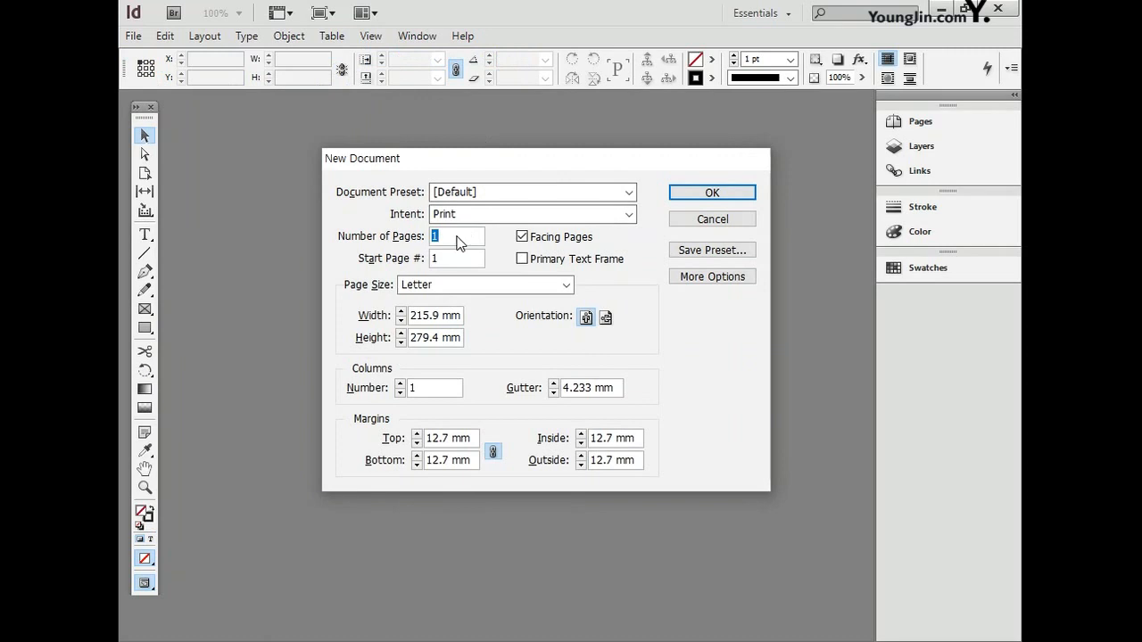
left_click(523, 238)
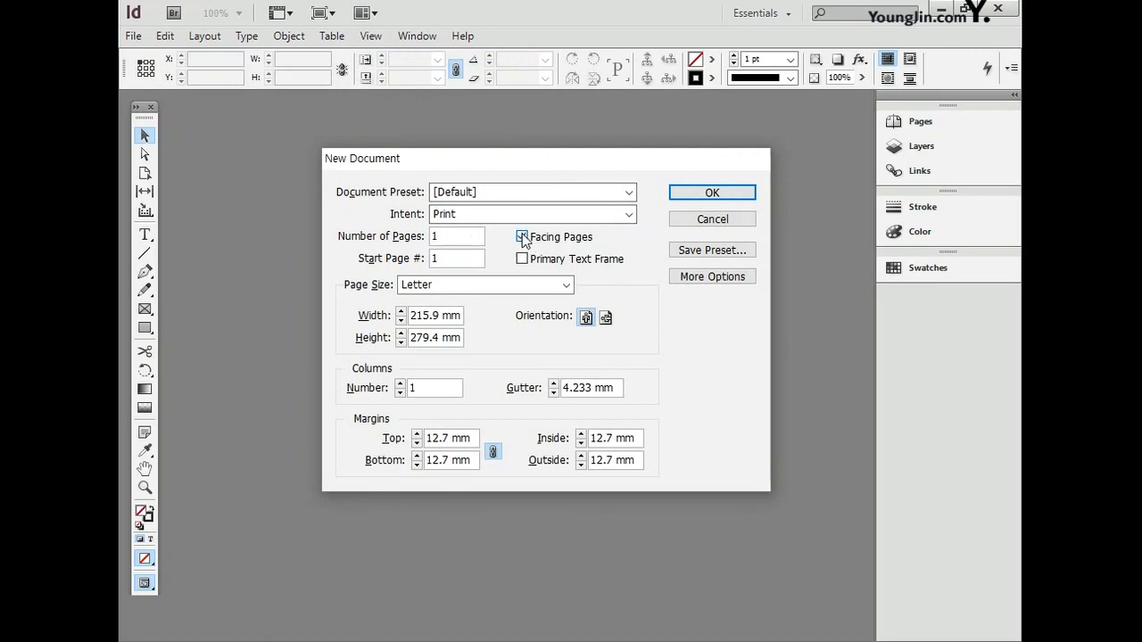
left_click(566, 285)
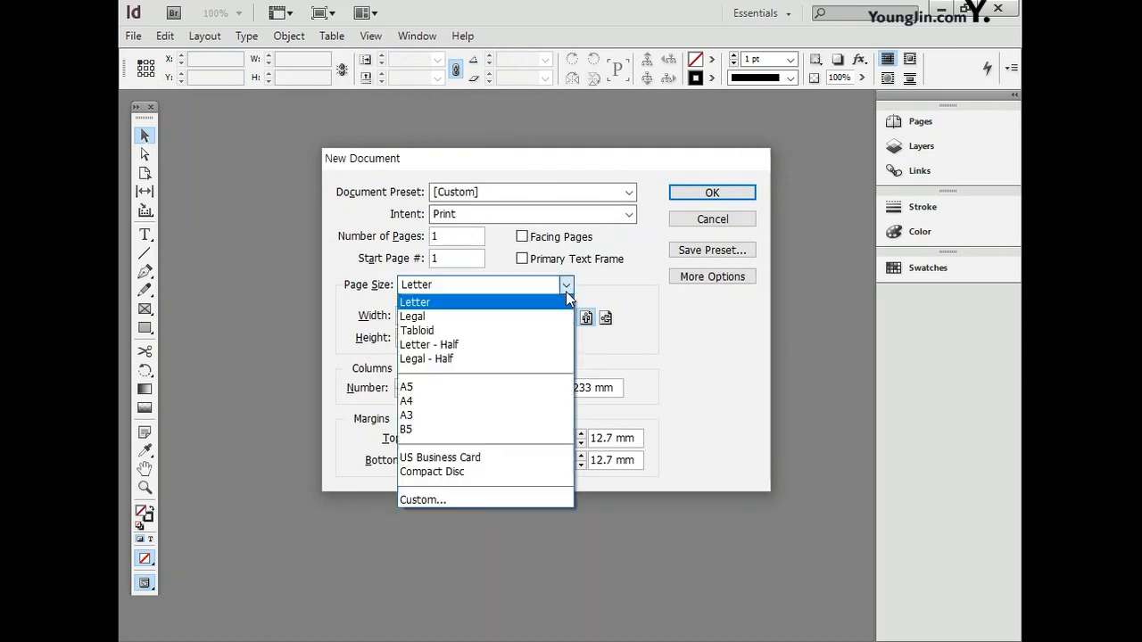
left_click(454, 400)
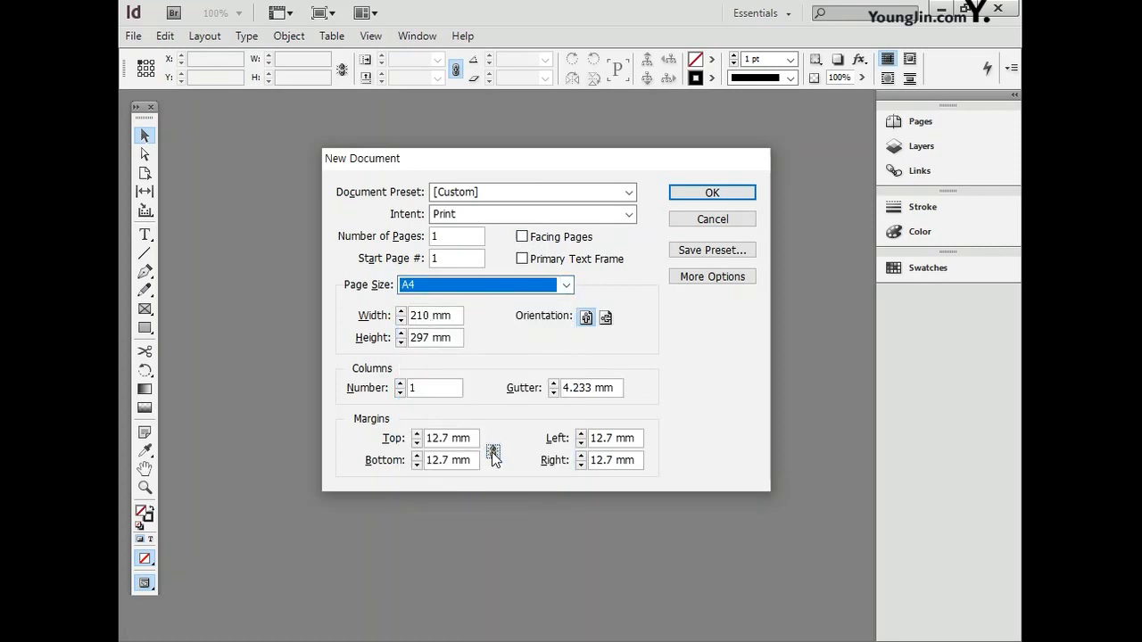
- Set unlinked margins of 25.5 mm at top and bottom and 22 mm at left and right, and create the document
left_click_drag(450, 439, 399, 446)
type("25.5")
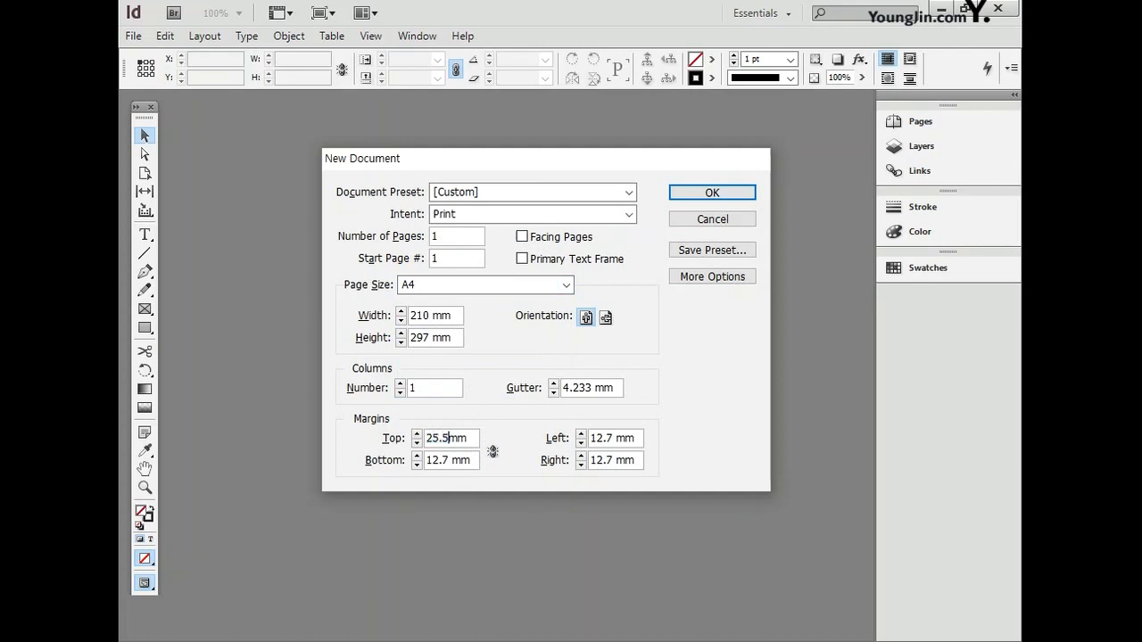
left_click_drag(451, 463, 409, 469)
type("25.5")
left_click_drag(614, 438, 567, 451)
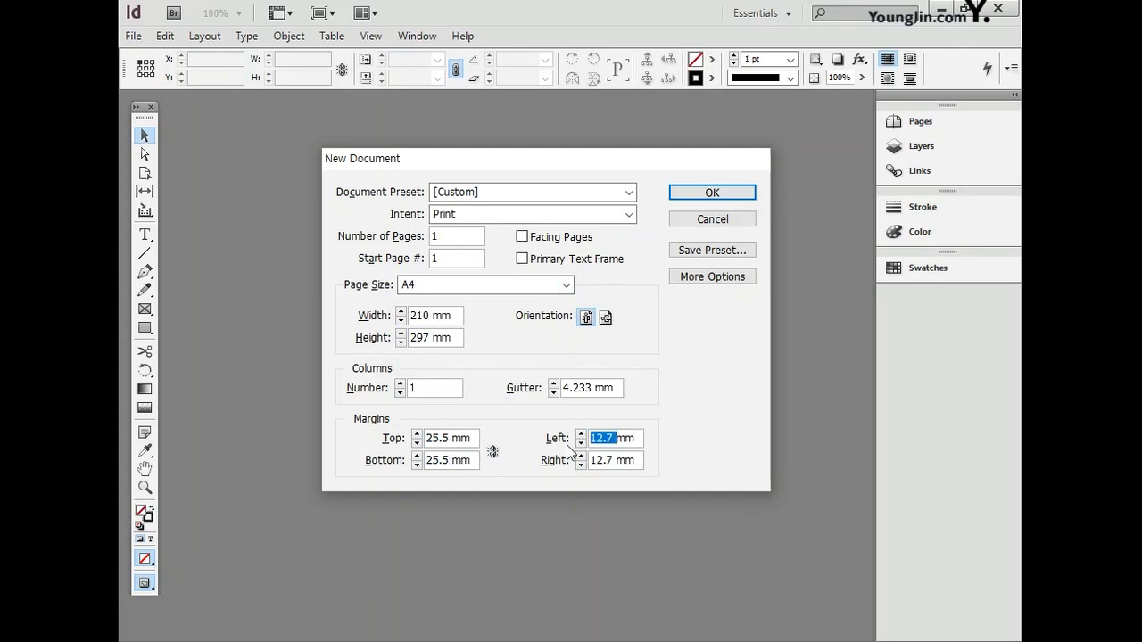
type("22")
left_click_drag(625, 464, 571, 476)
type("22")
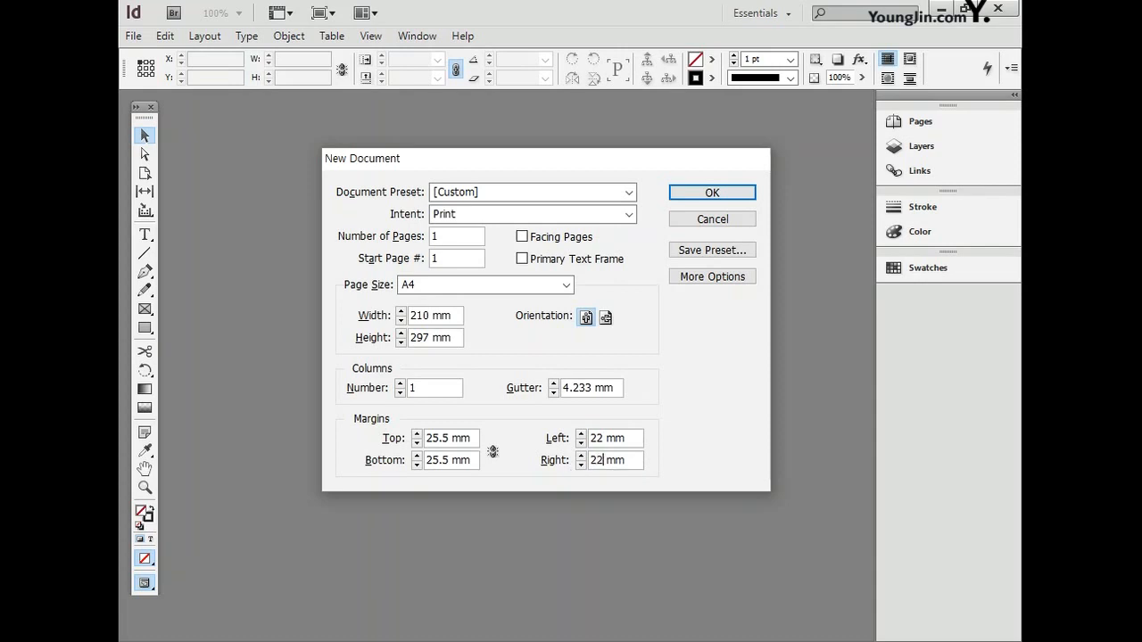
left_click(712, 193)
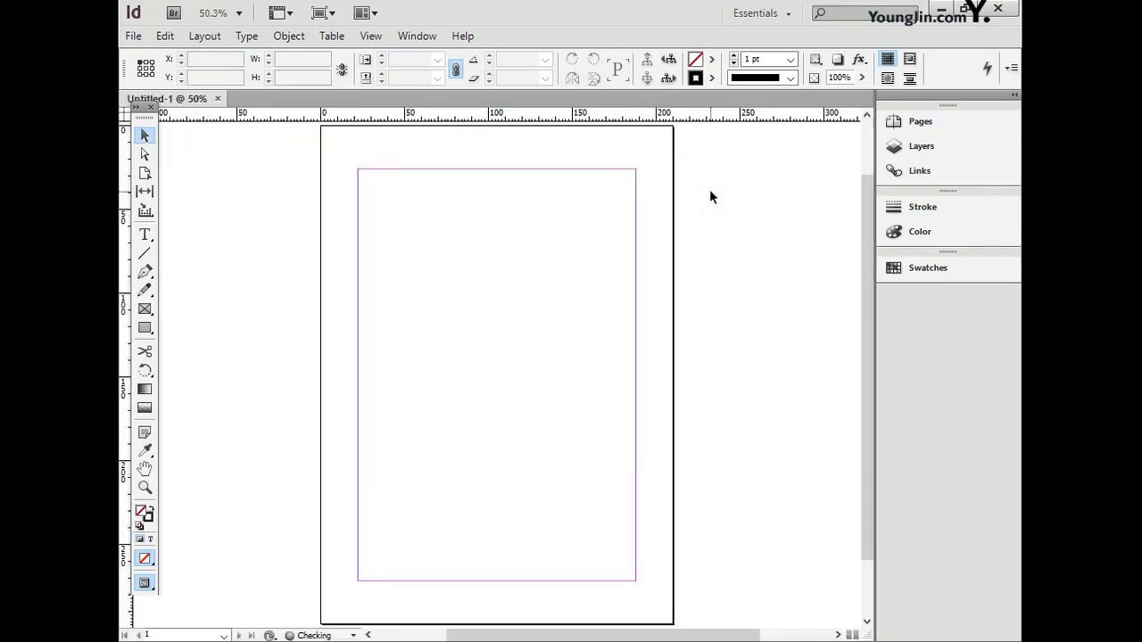
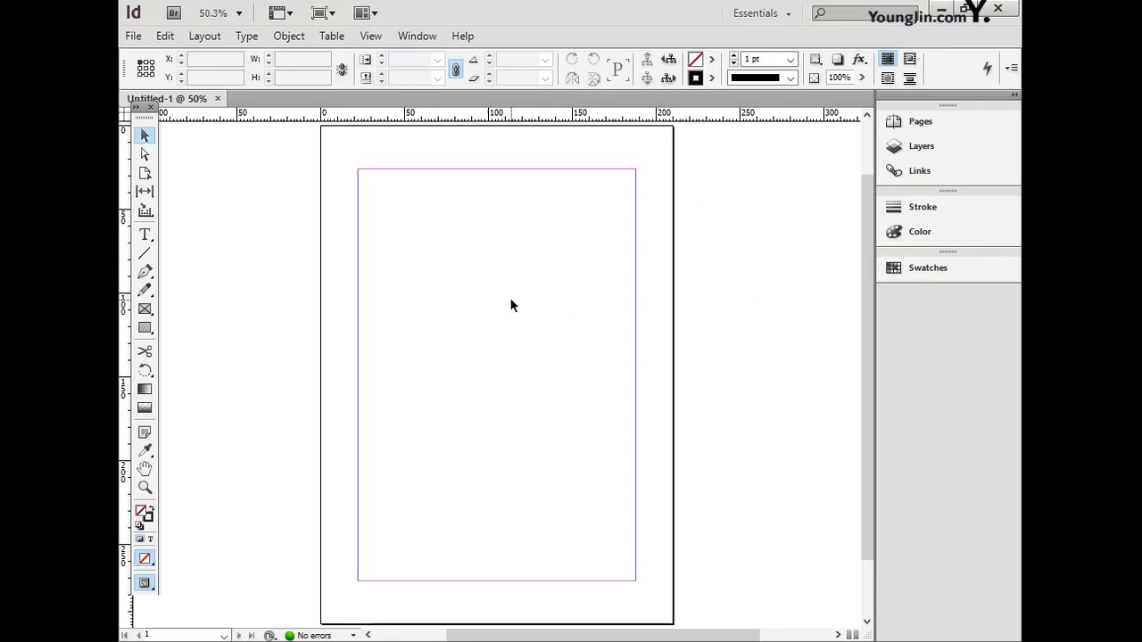
- Move the ruler zero point to the top-left margin corner and place a vertical guide at X 3 mm
left_click_drag(125, 114, 356, 168)
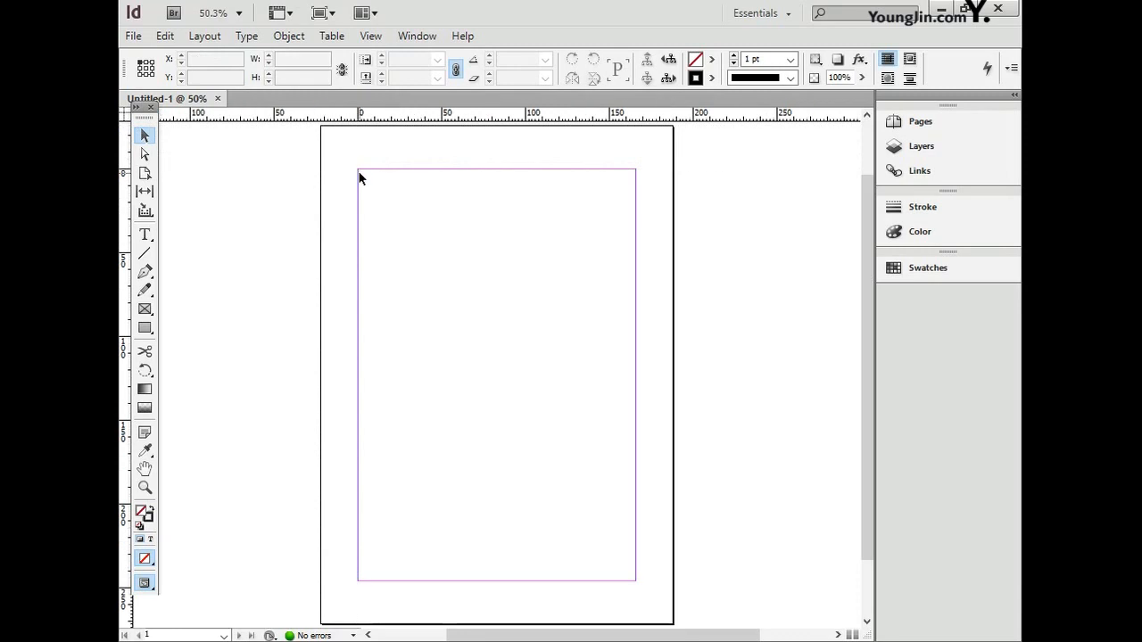
left_click(145, 488)
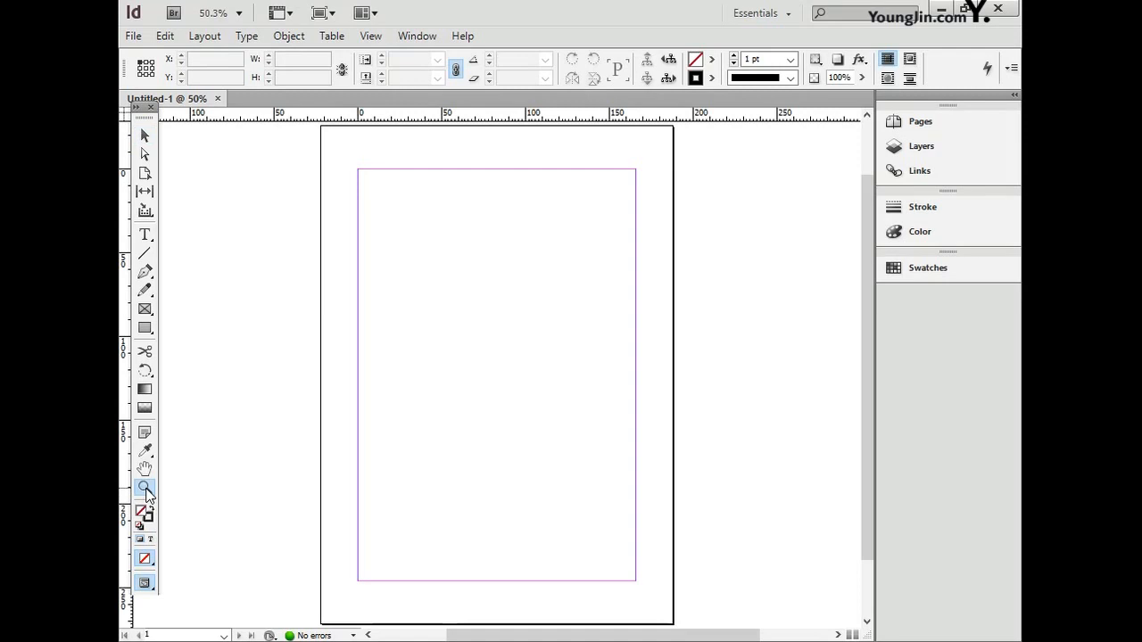
left_click_drag(307, 125, 401, 210)
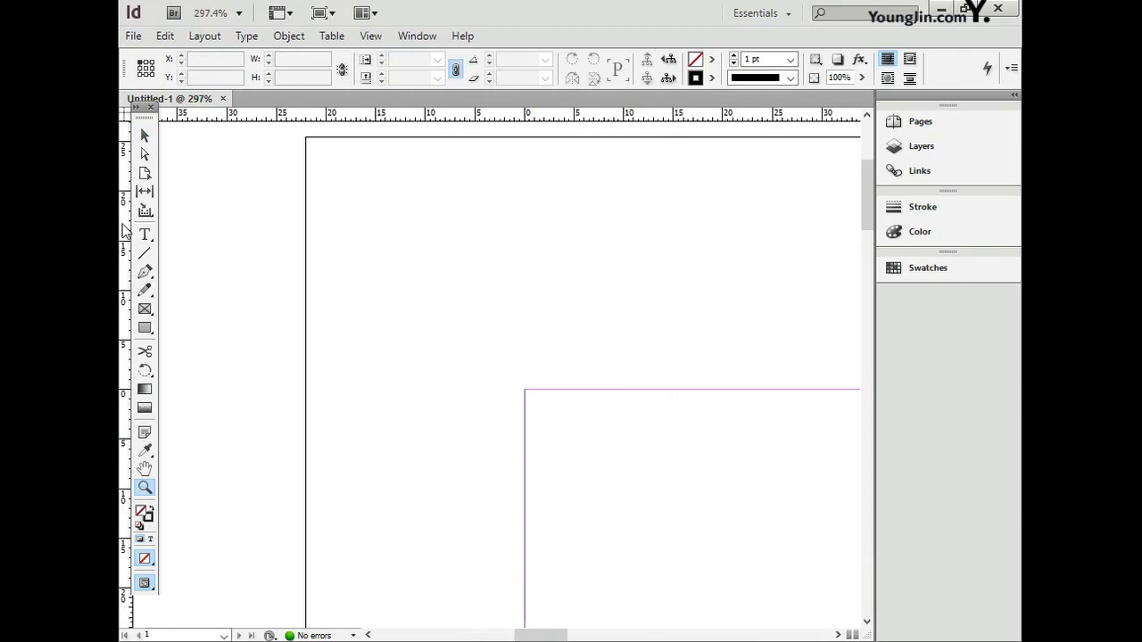
left_click_drag(122, 224, 588, 309)
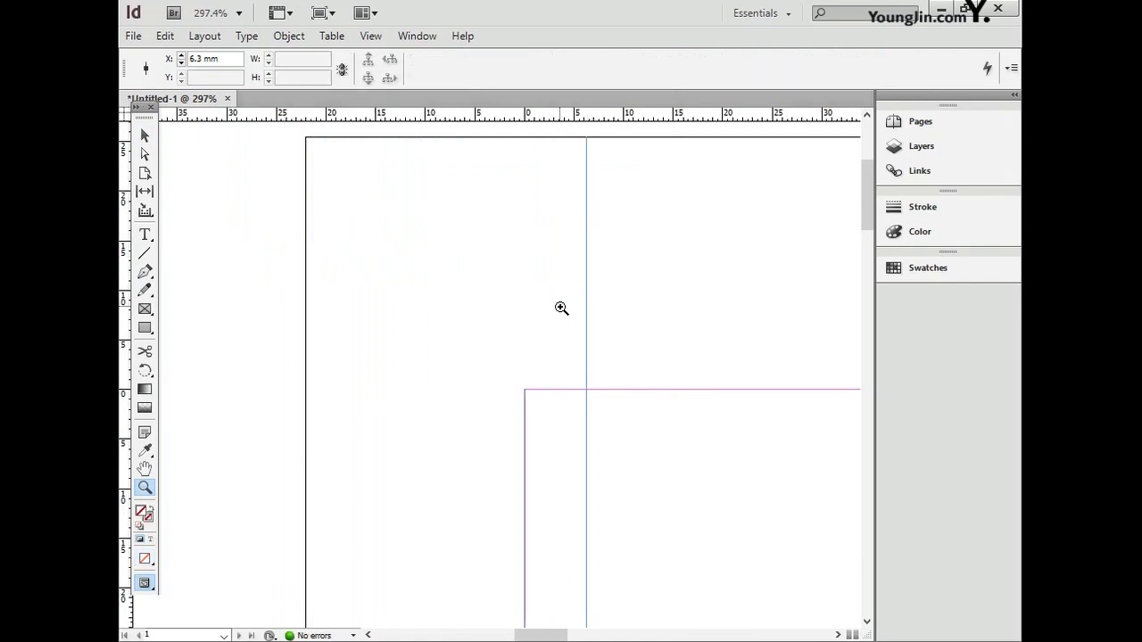
left_click_drag(207, 59, 168, 61)
type("3")
key("Return")
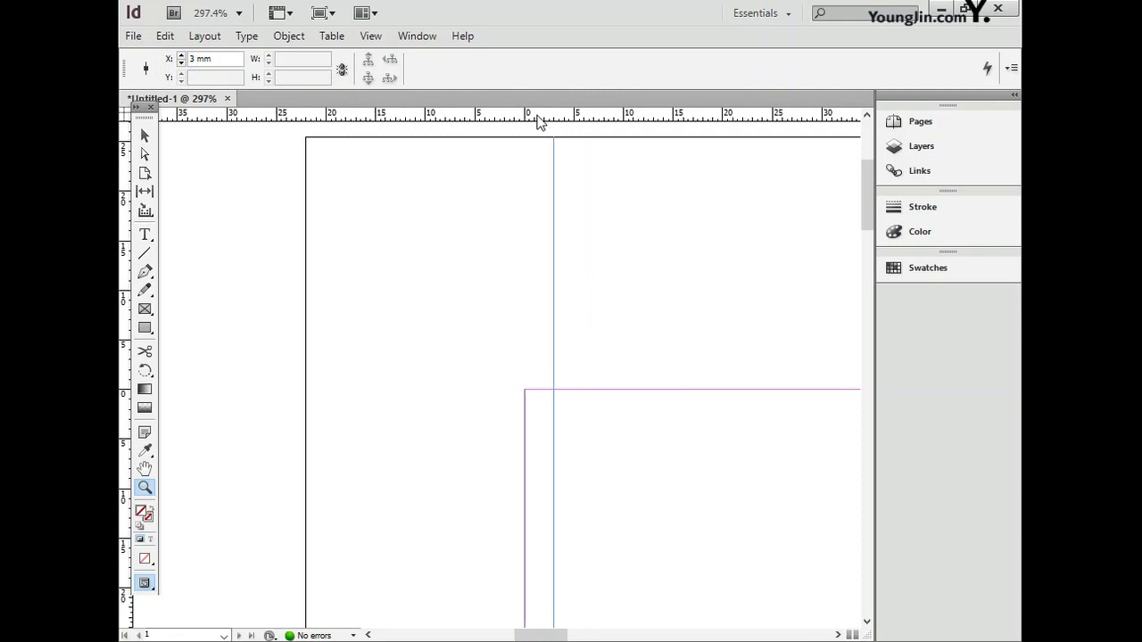
- Place a horizontal guide at Y 3 mm, just inside the top margin
left_click_drag(537, 113, 593, 424)
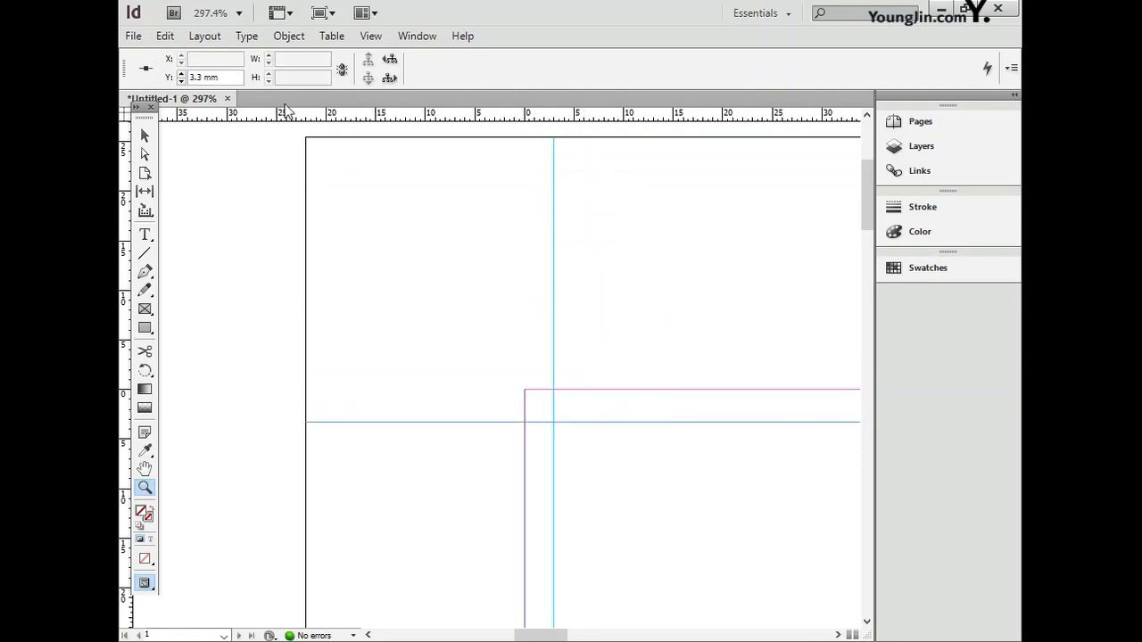
double_click(203, 77)
type("3")
key("Return")
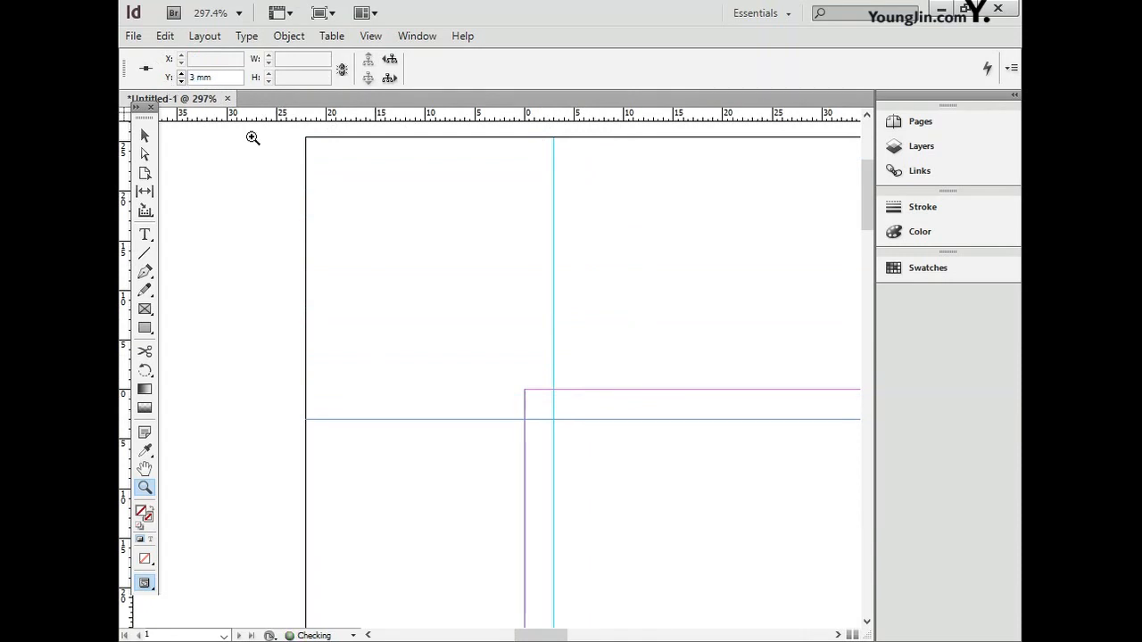
double_click(145, 470)
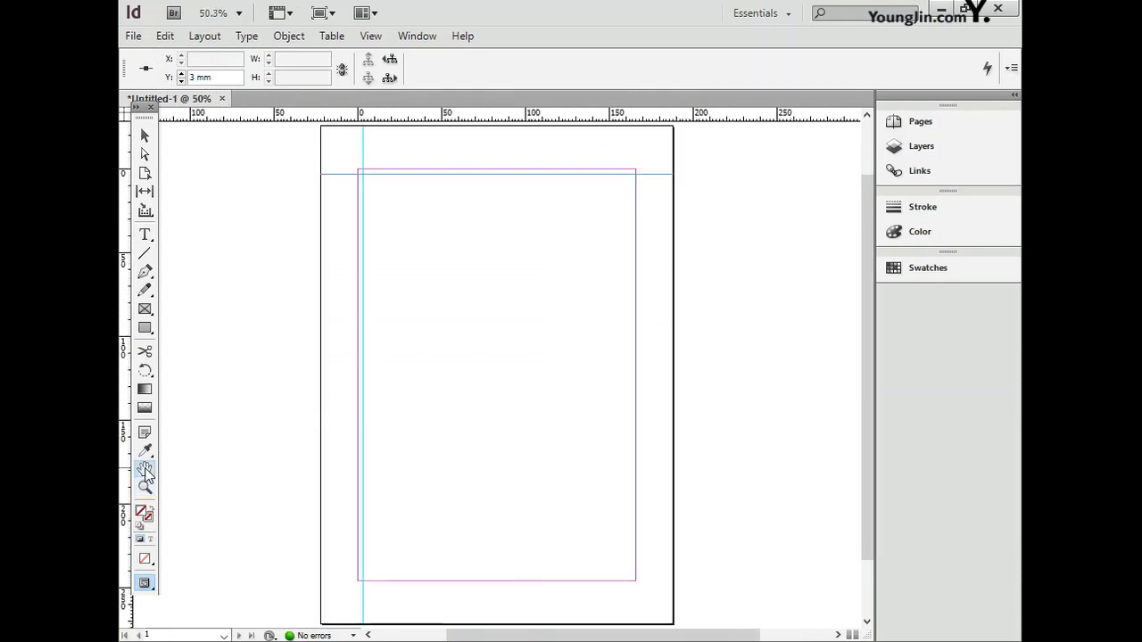
- Place a vertical guide at X 163 mm, just inside the right margin
left_click(144, 489)
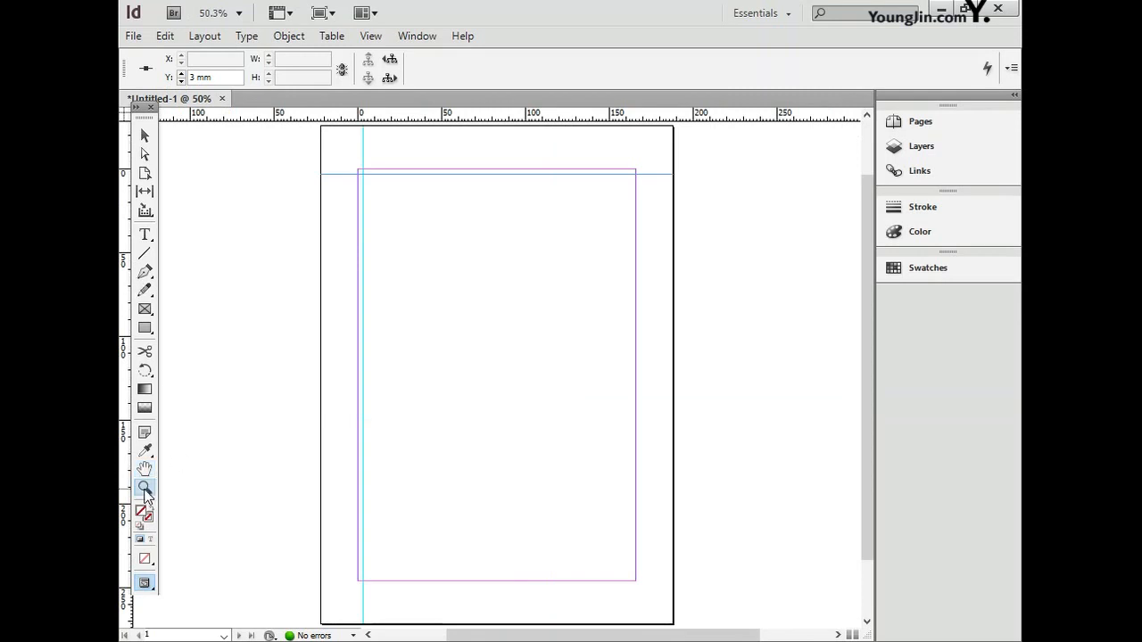
left_click_drag(600, 546, 671, 618)
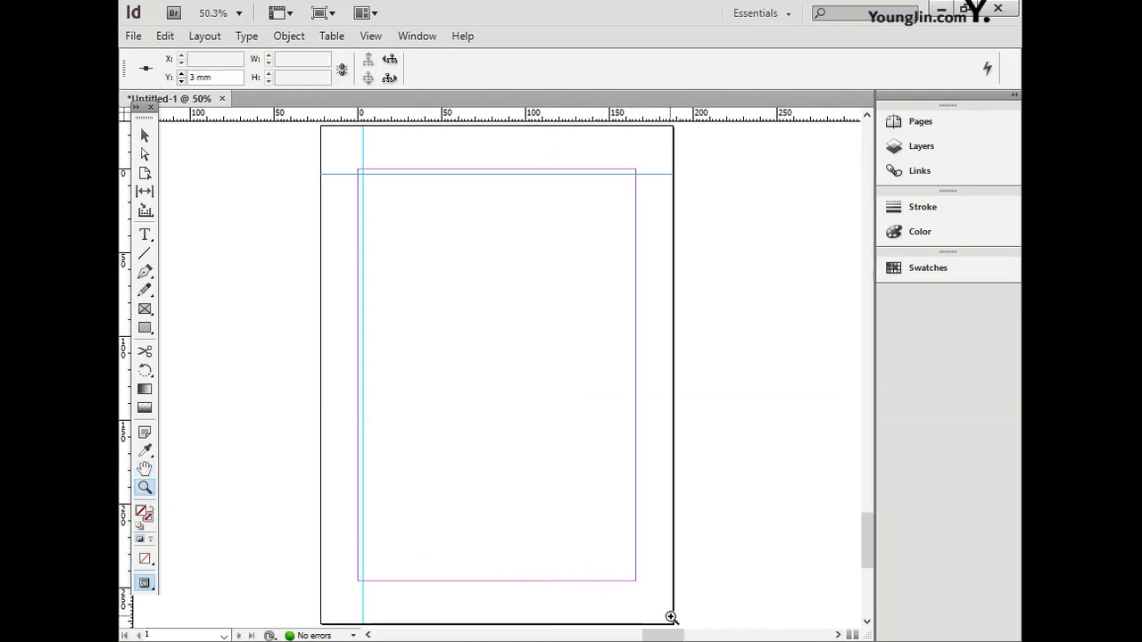
left_click_drag(125, 194, 462, 222)
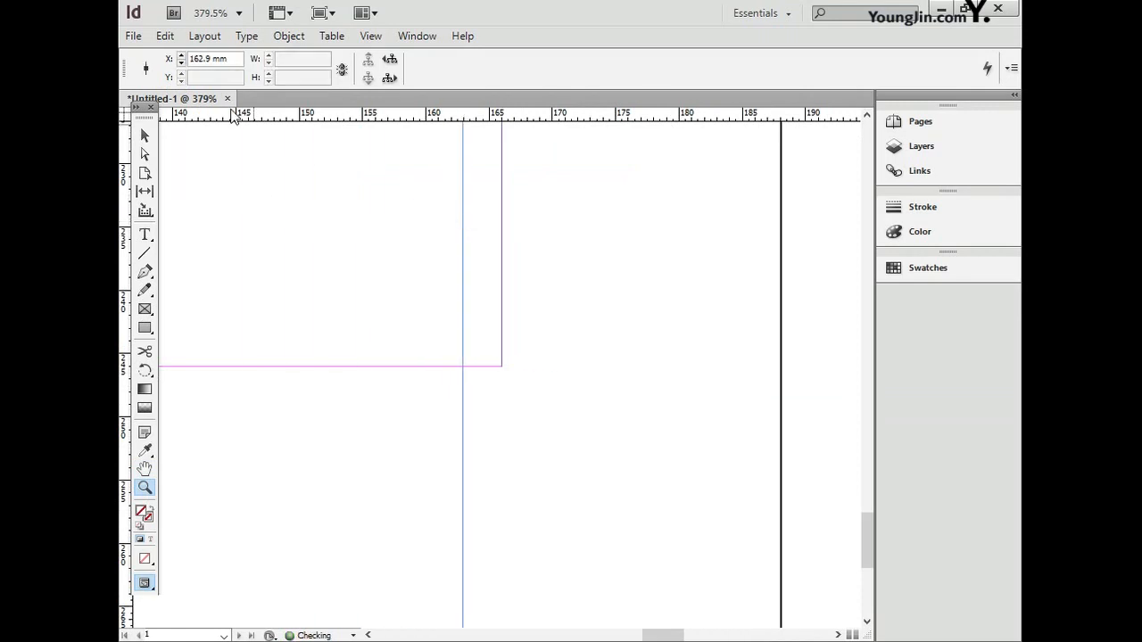
triple_click(207, 59)
type("163")
key("Return")
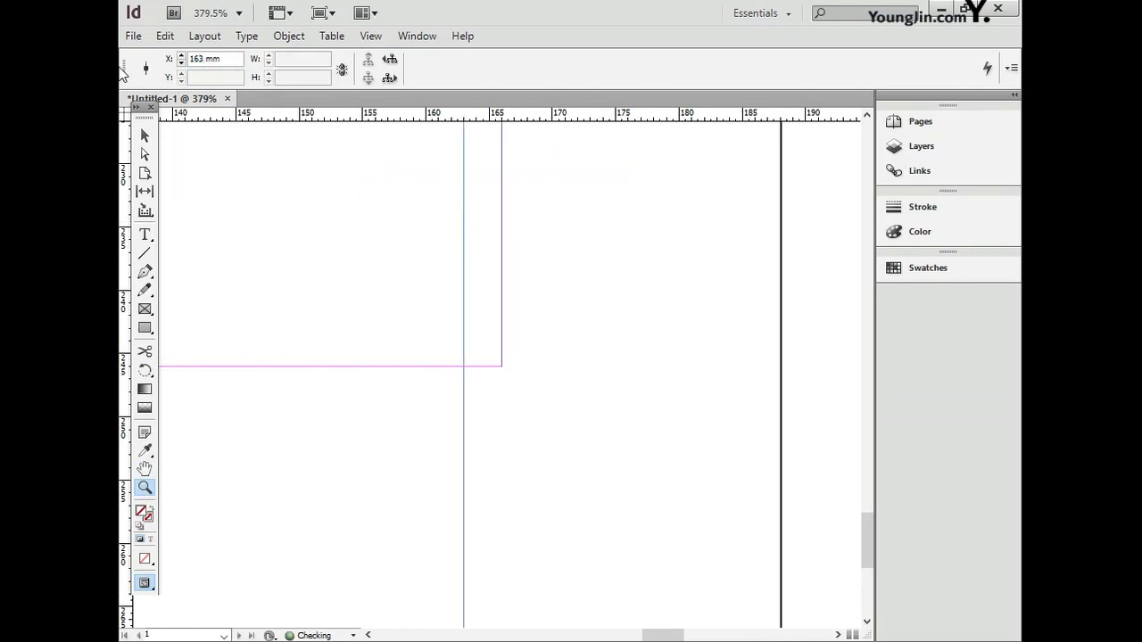
- Place a horizontal guide at Y 243 mm, just above the bottom margin
left_click_drag(355, 113, 416, 337)
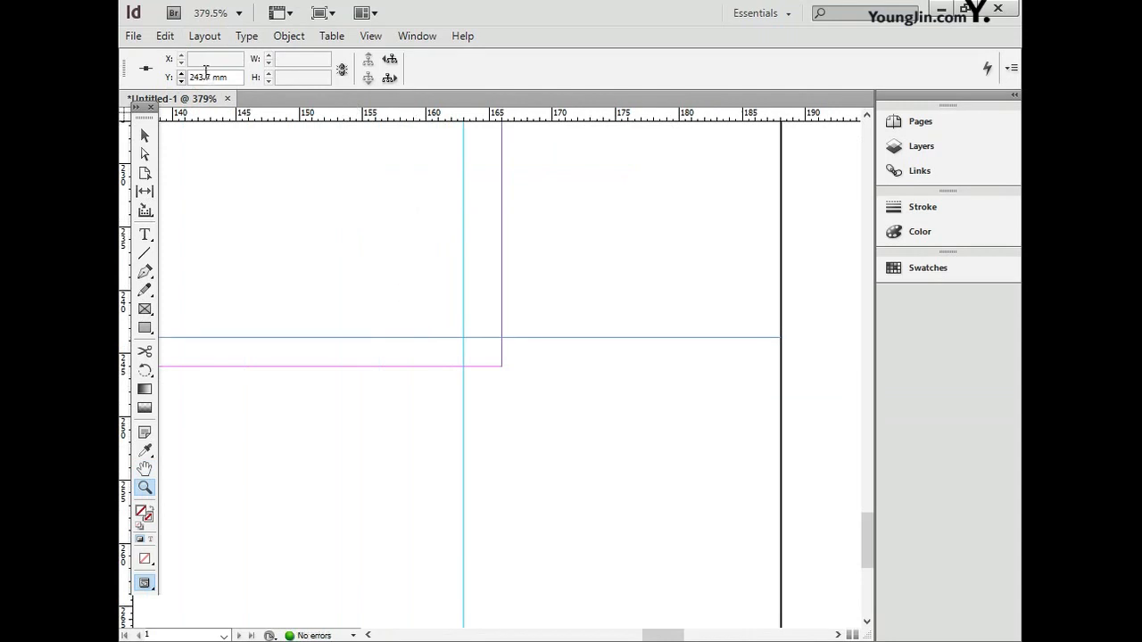
left_click_drag(212, 78, 171, 81)
type("243")
key("Return")
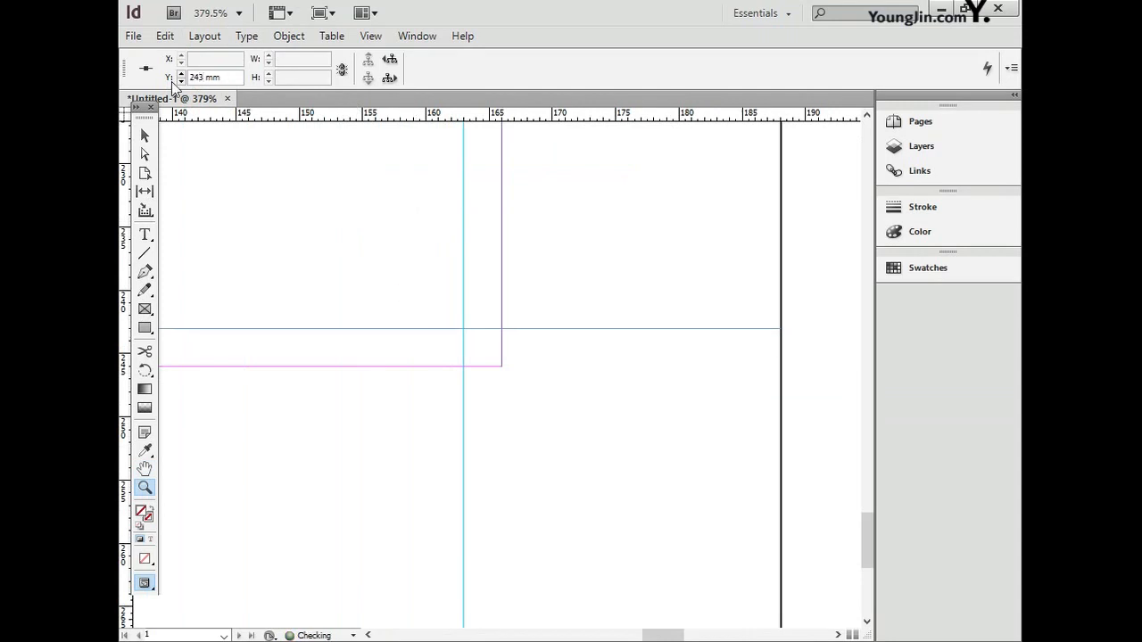
double_click(144, 468)
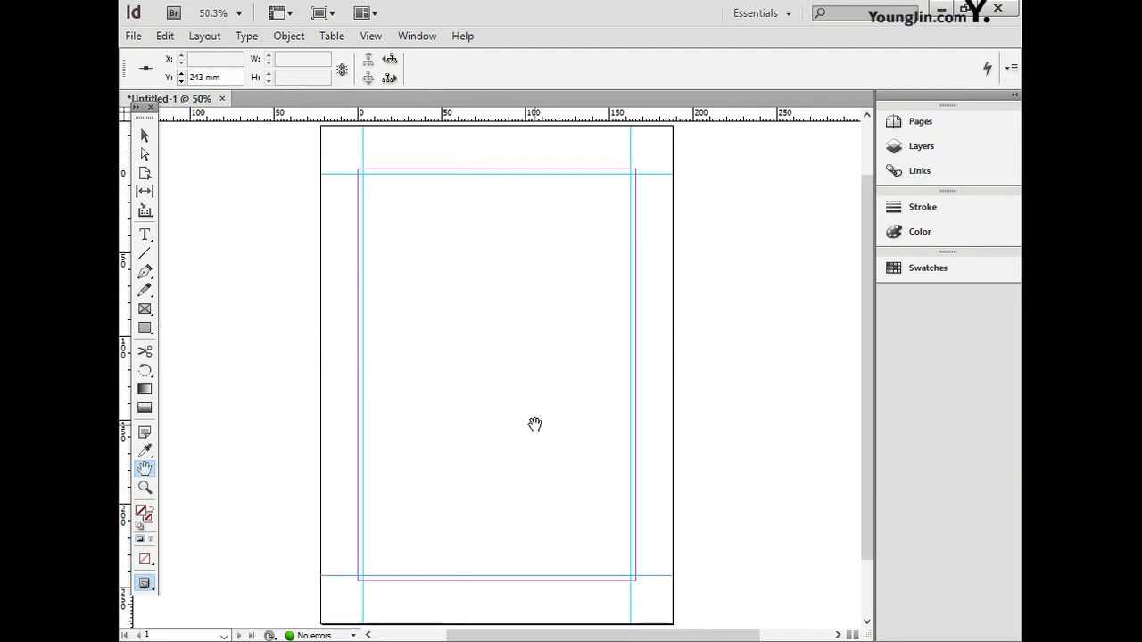
- Draw 5 mm vertical and horizontal crop mark lines along the 3 mm guides, extending outward from the margins at the top-left corner
left_click(144, 488)
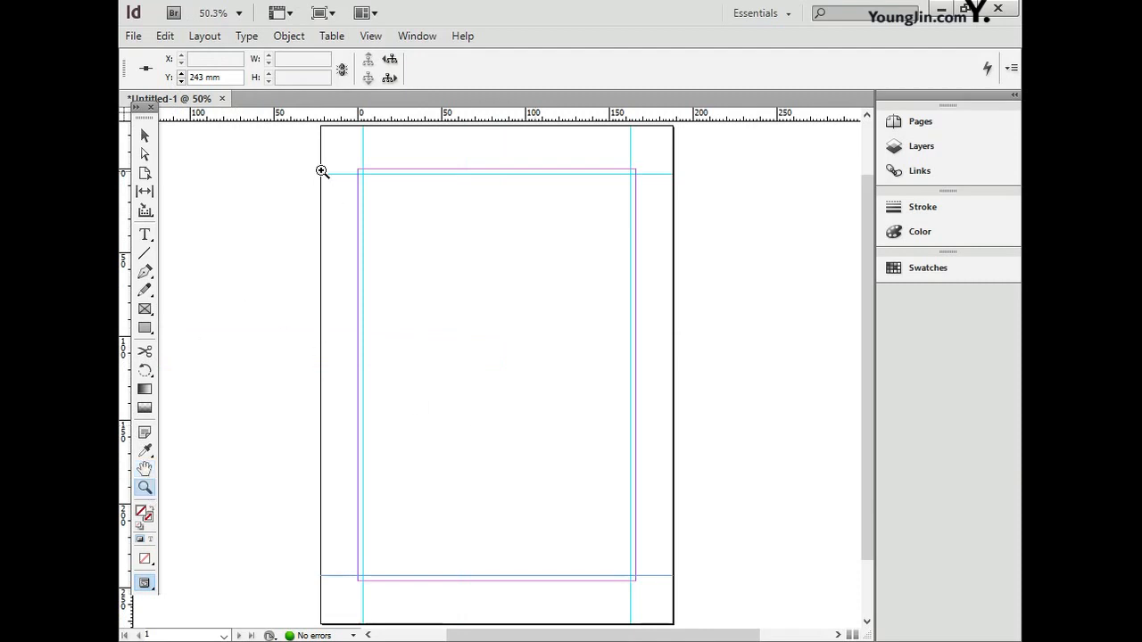
left_click_drag(321, 145, 383, 209)
scroll(559, 325, "up", 3)
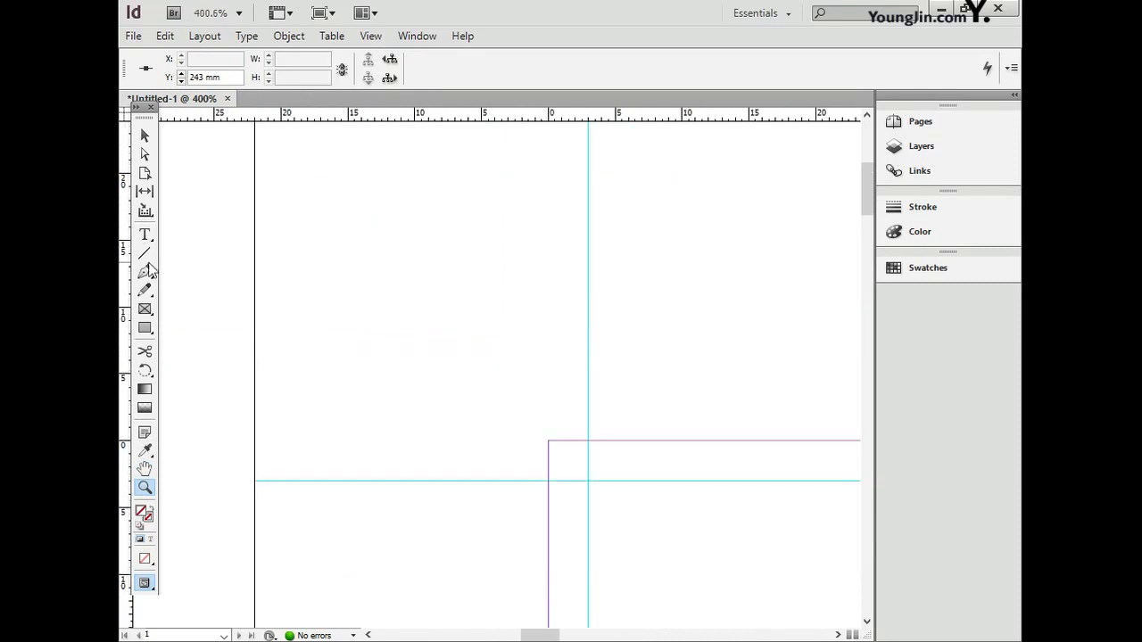
left_click(145, 255)
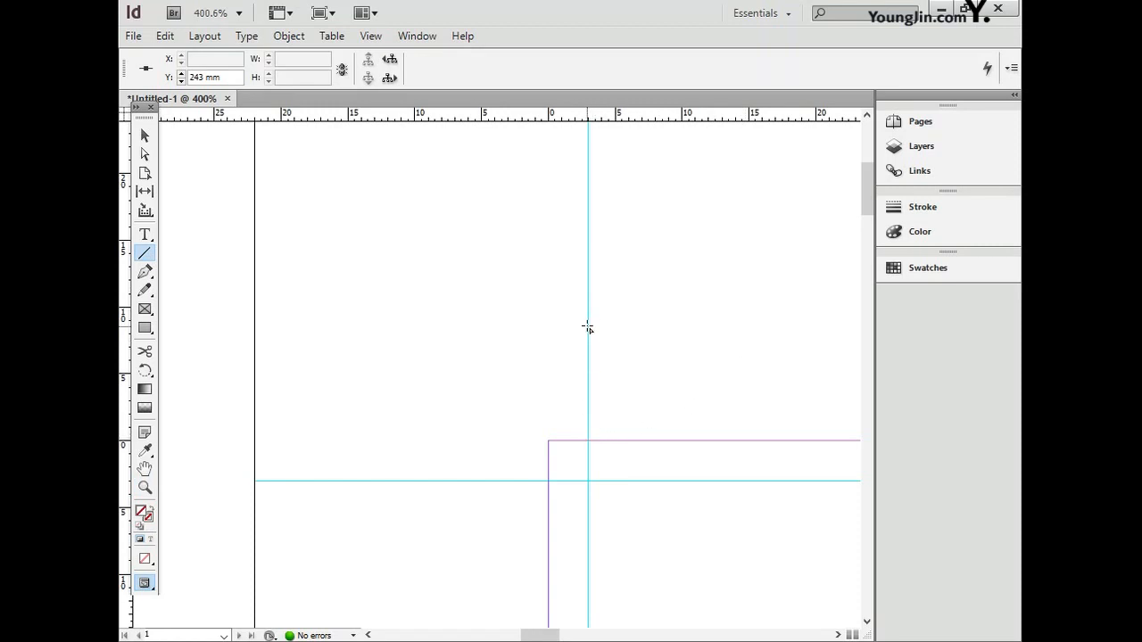
key("z")
left_click_drag(503, 384, 641, 518)
left_click(144, 254)
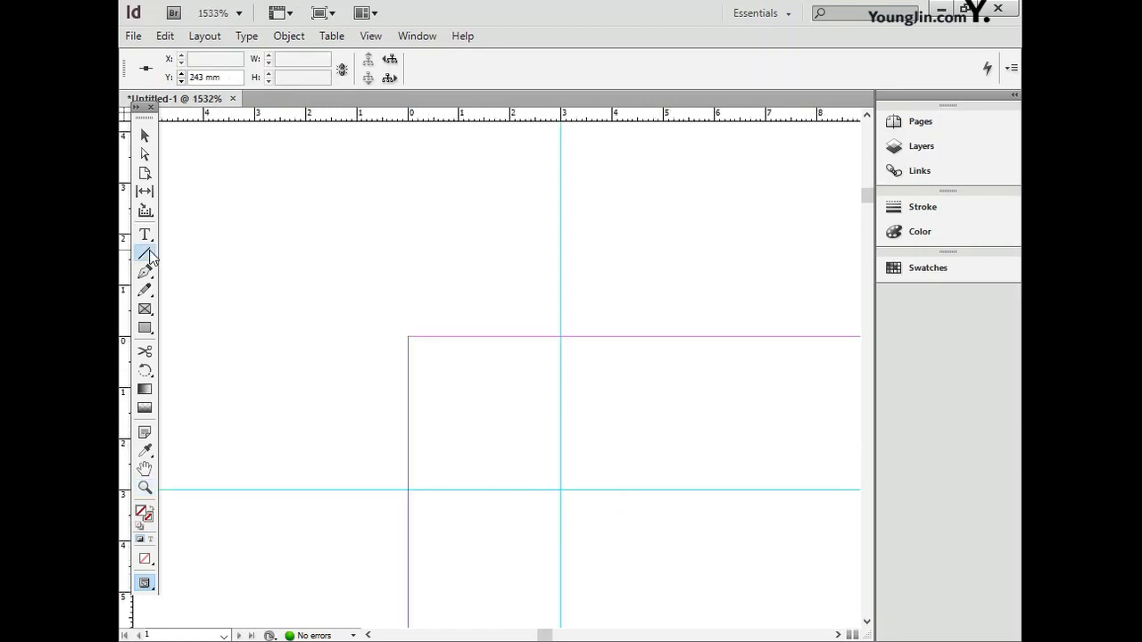
scroll(660, 270, "up", 2)
left_click_drag(562, 164, 554, 420)
key("ctrl+minus")
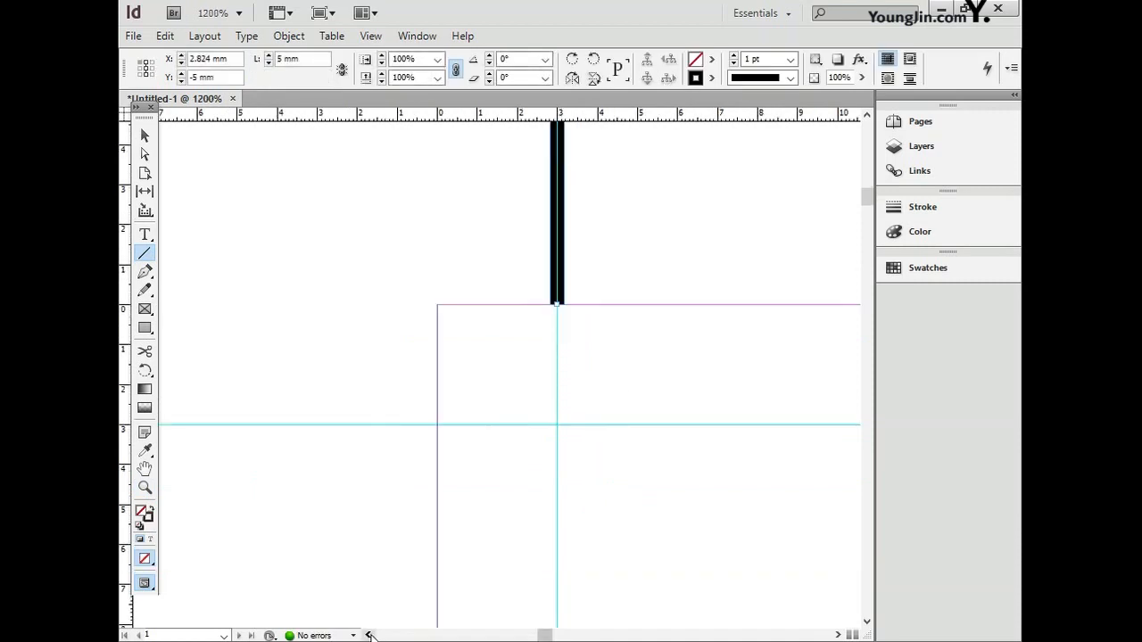
scroll(635, 402, "up", 2)
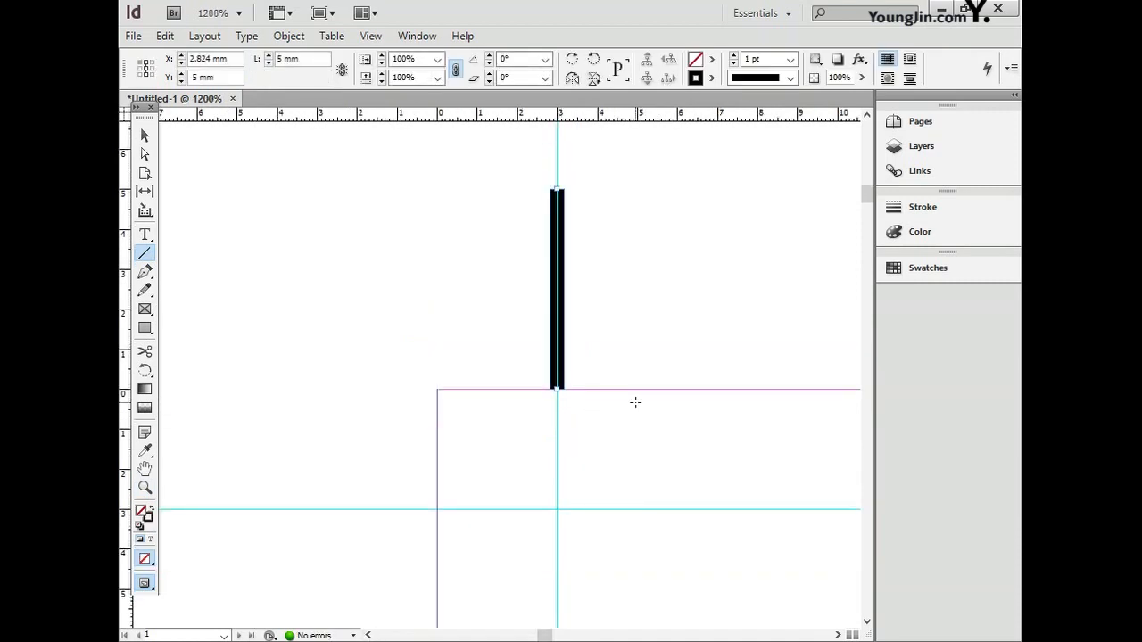
left_click_drag(437, 510, 238, 510)
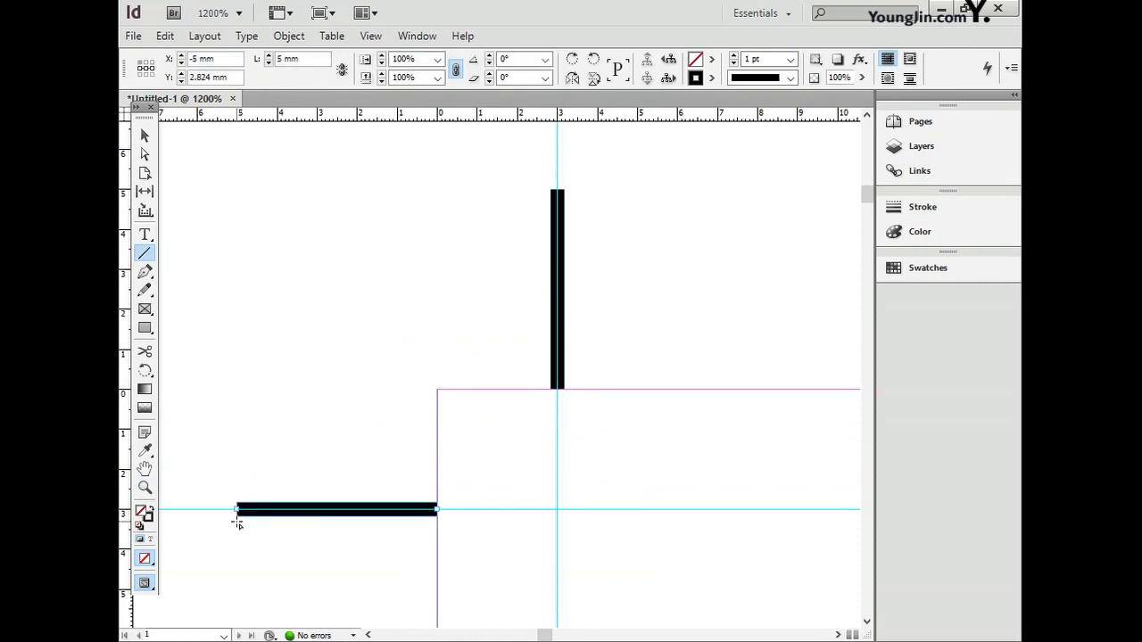
- Copy both crop mark lines at the top-left corner and paste them near the top-right corner of the margins
left_click(147, 135)
left_click(565, 223, "shift")
left_click(412, 513, "shift")
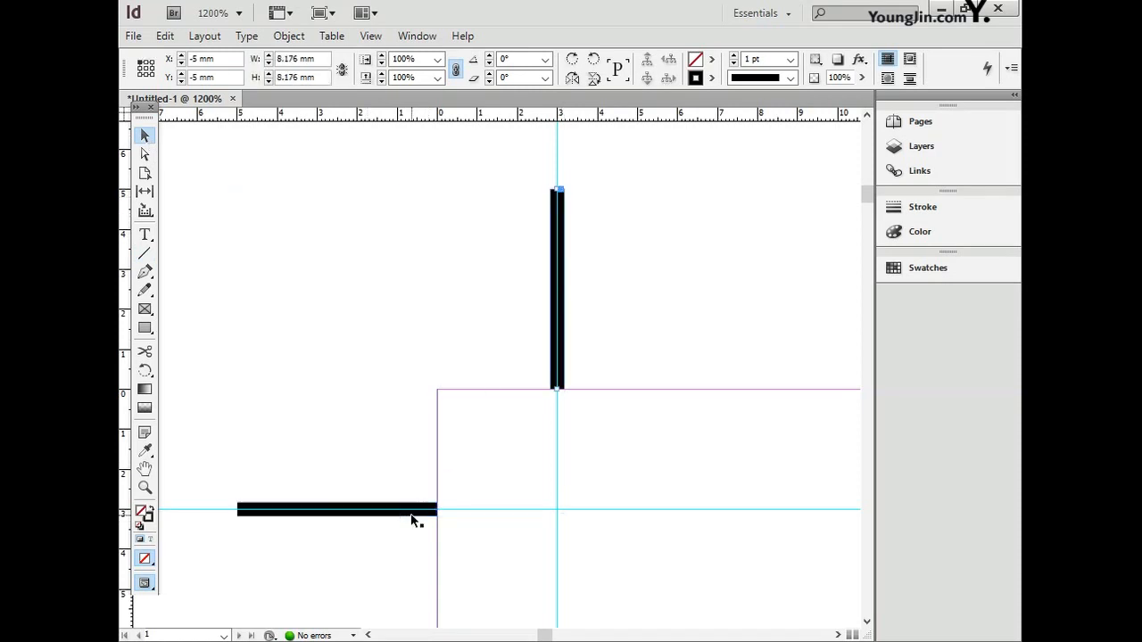
left_click(414, 516, "shift")
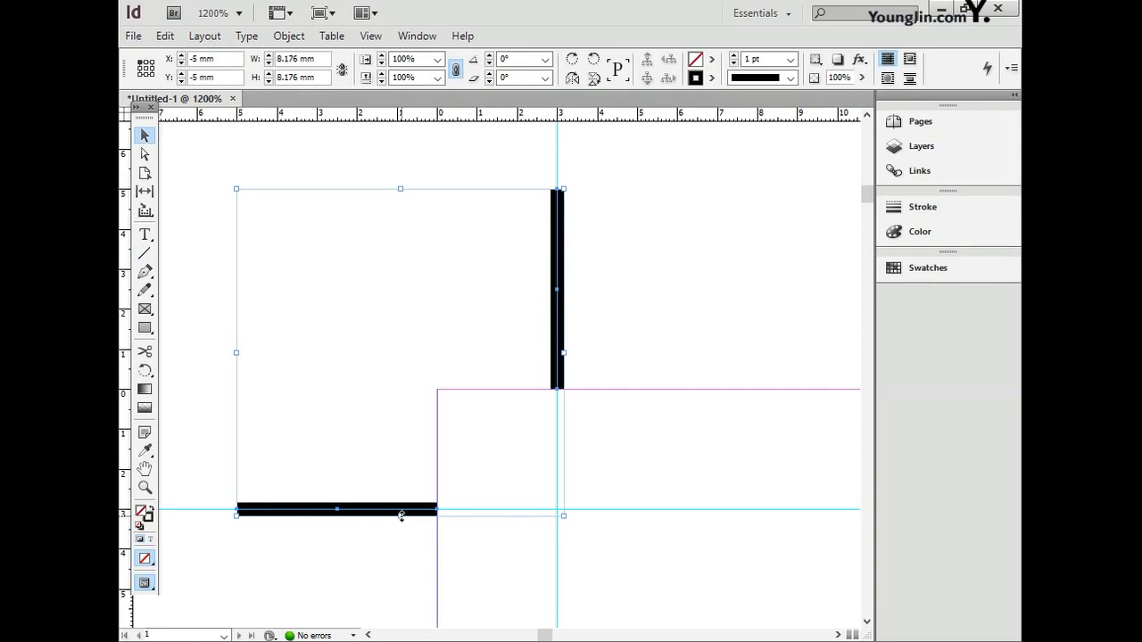
double_click(145, 468)
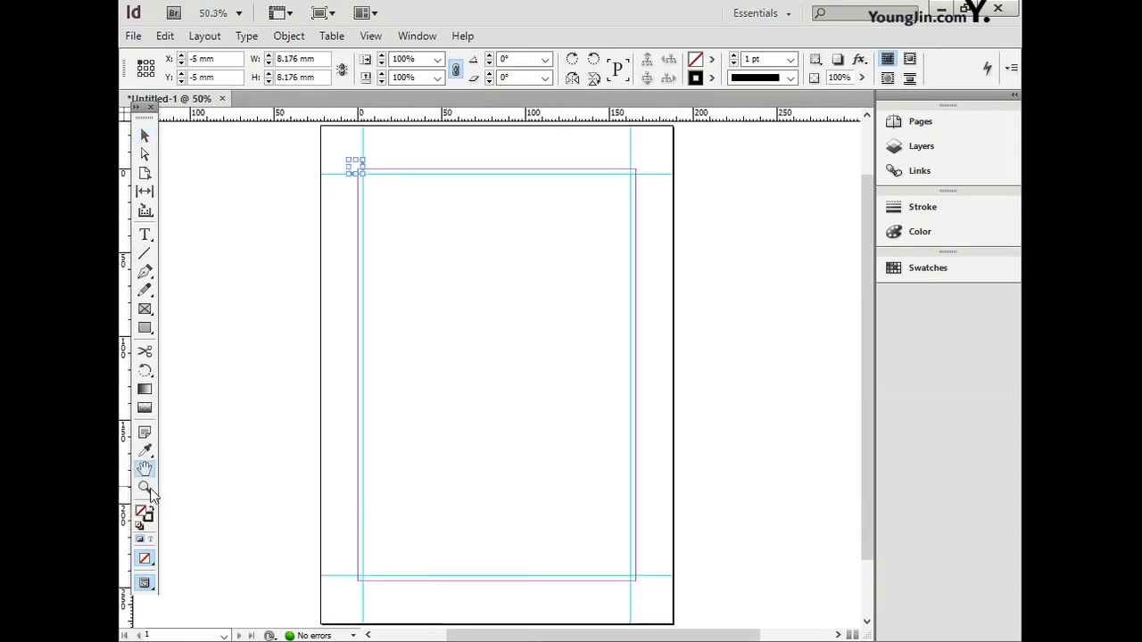
left_click(144, 488)
left_click_drag(620, 161, 649, 188)
scroll(561, 406, "up", 1)
key("ctrl+v")
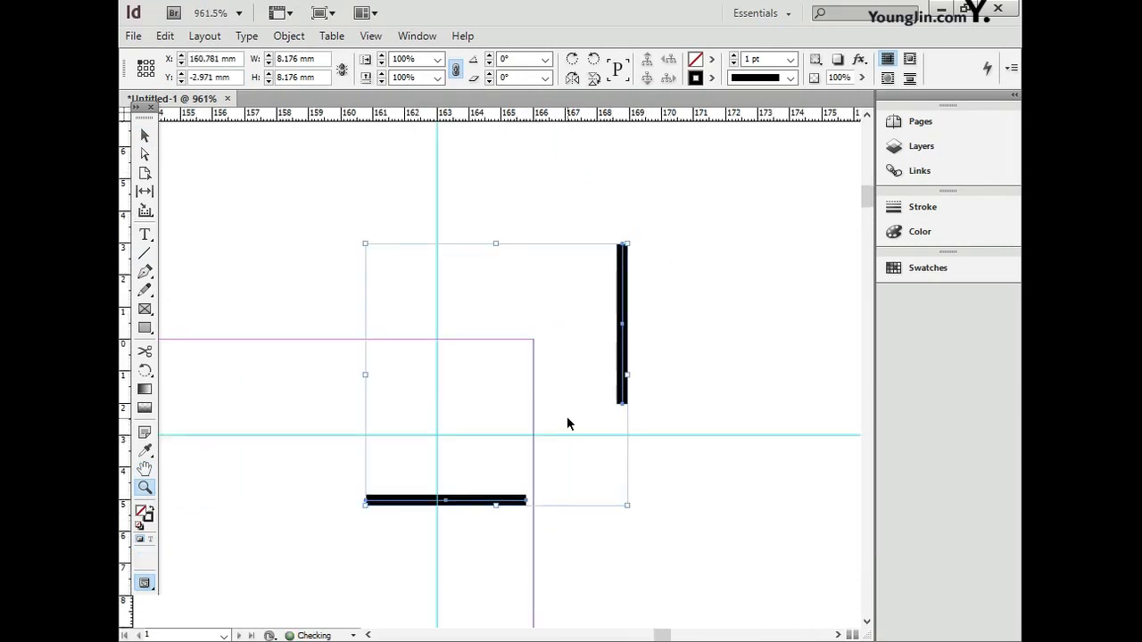
- Rotate the pasted crop marks 90° clockwise and align them with the guides outside the top-right margin corner
left_click(572, 77)
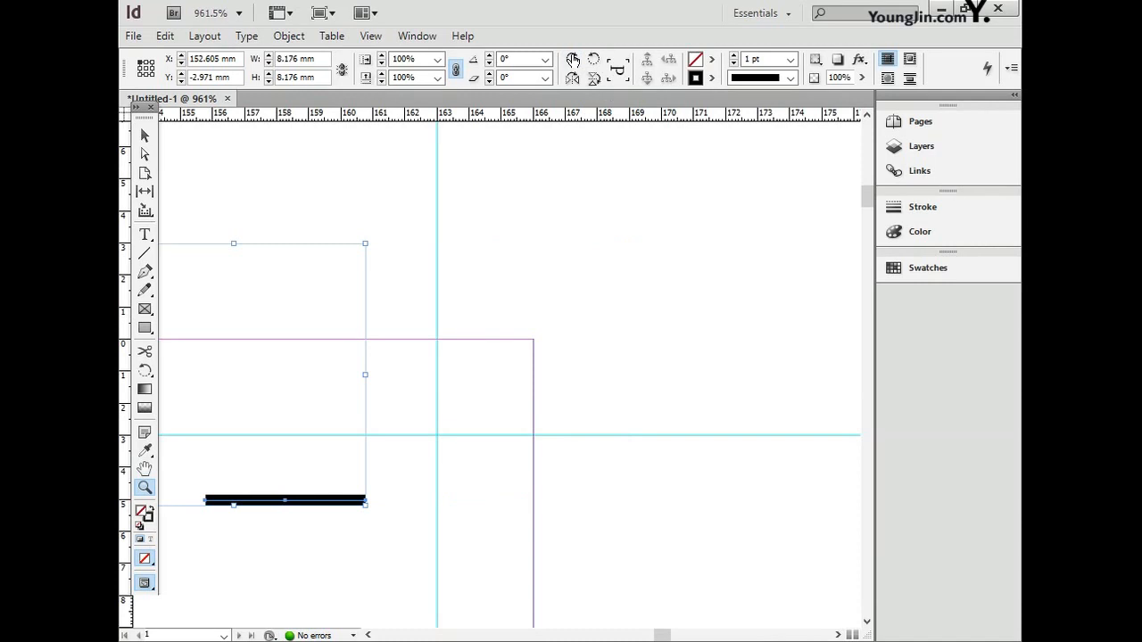
key("v")
left_click_drag(241, 499, 576, 436)
left_click(616, 485)
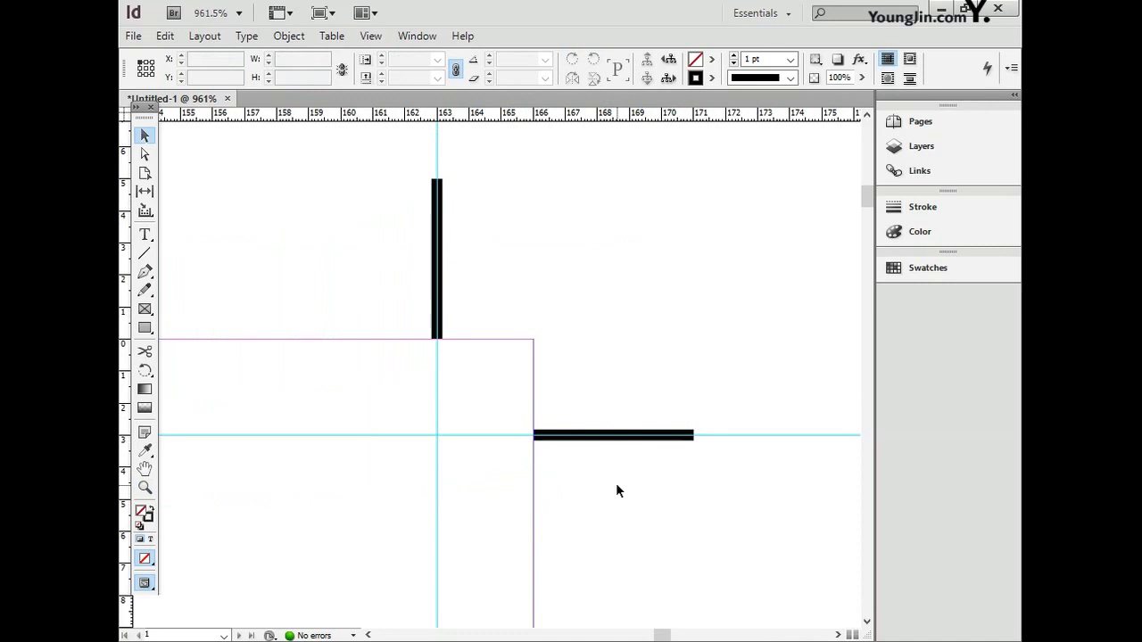
- Paste another pair of crop marks, rotate it 180° and align it with the guides outside the bottom-right margin corner
double_click(145, 469)
left_click(145, 487)
left_click_drag(619, 567, 649, 596)
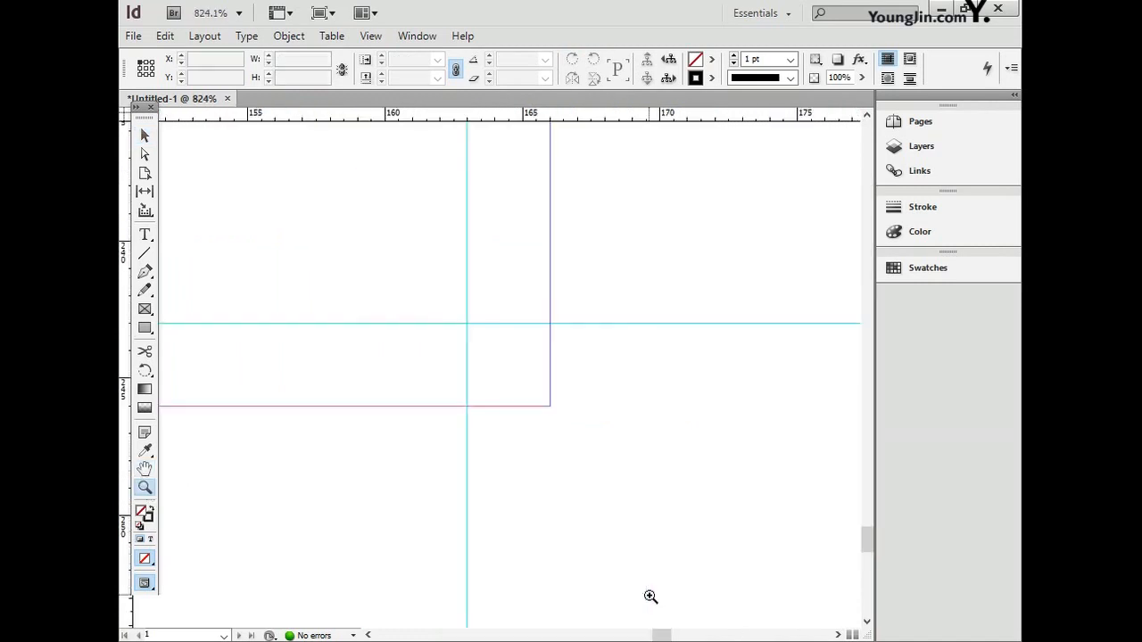
key("ctrl+v")
double_click(573, 59)
left_click(144, 136)
left_click_drag(163, 310, 747, 324)
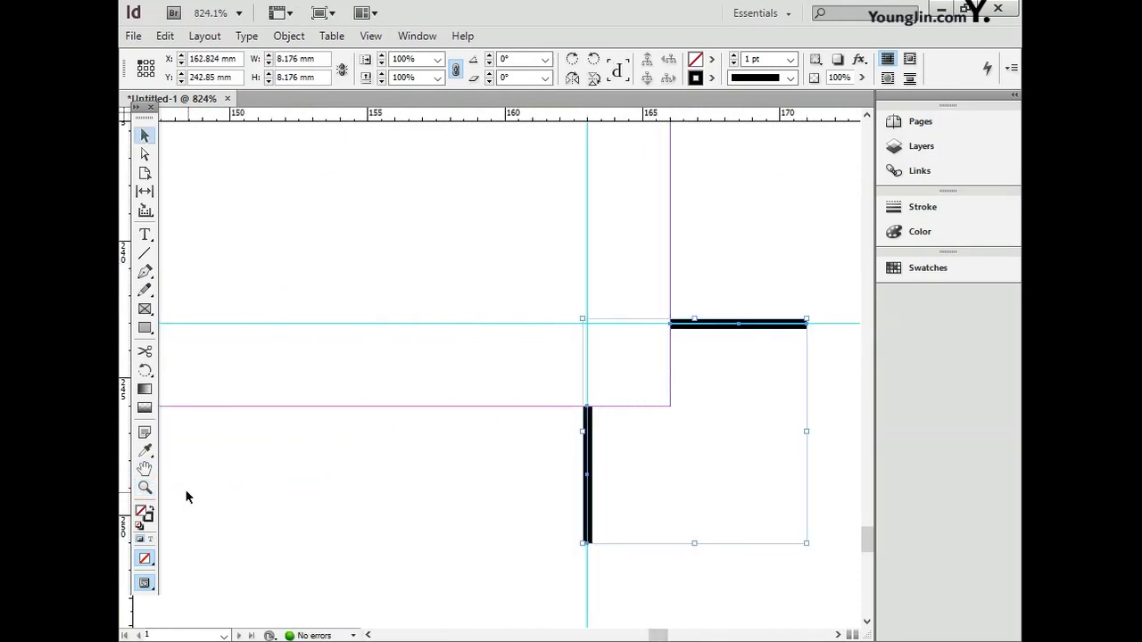
- Paste a further pair of crop marks, rotate it 90° counterclockwise and align it with the guides outside the bottom-left margin corner
double_click(144, 469)
left_click(145, 487)
left_click_drag(346, 564, 377, 603)
key("ctrl+v")
left_click(593, 78)
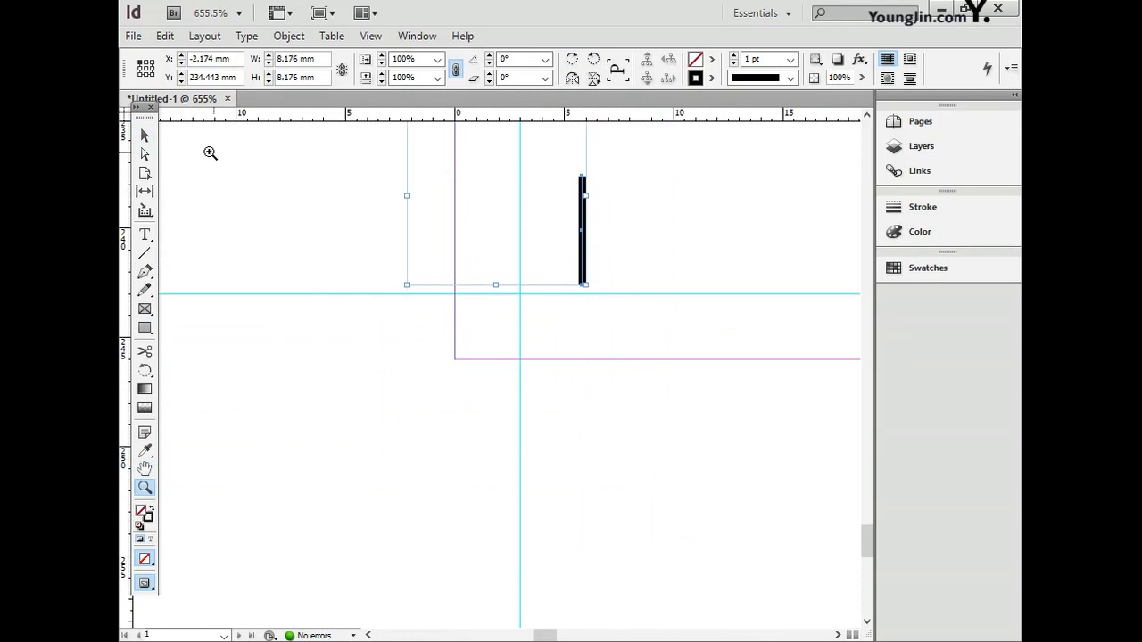
key("v")
left_click_drag(584, 223, 522, 408)
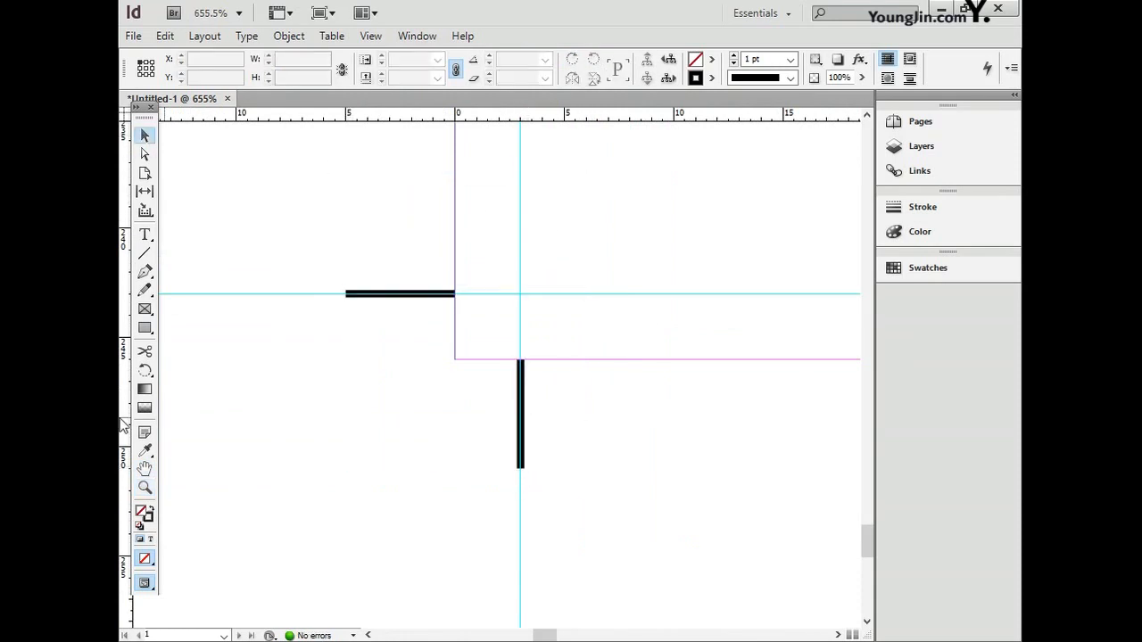
- Place the poster image 01 on the page with its top-left corner at X 0 mm, Y 0 mm
double_click(145, 469)
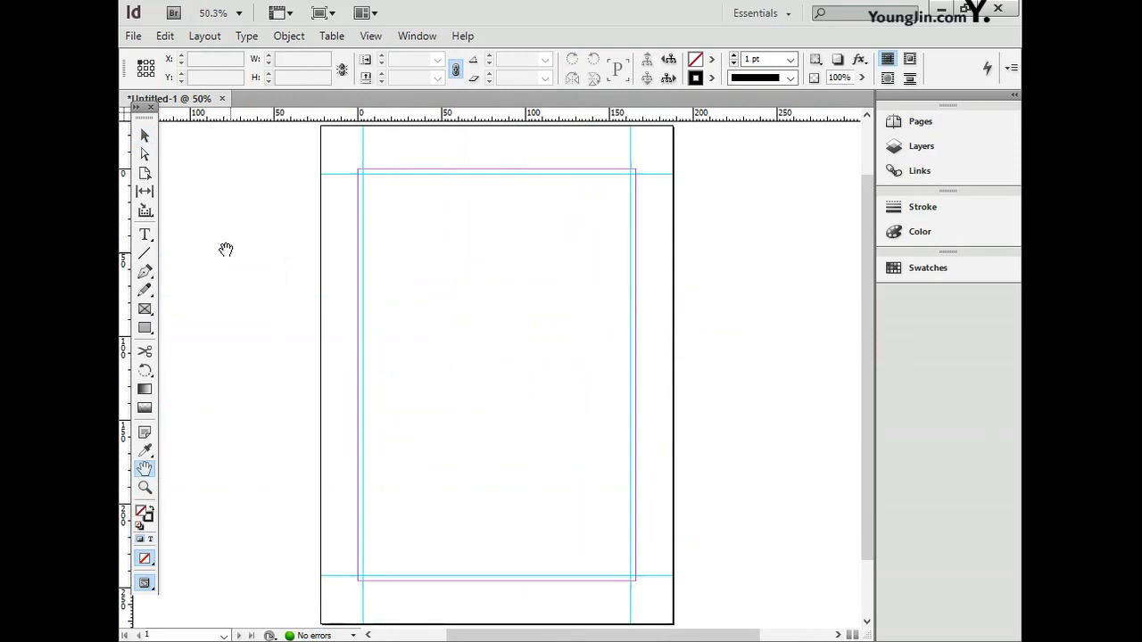
left_click(133, 36)
left_click(134, 35)
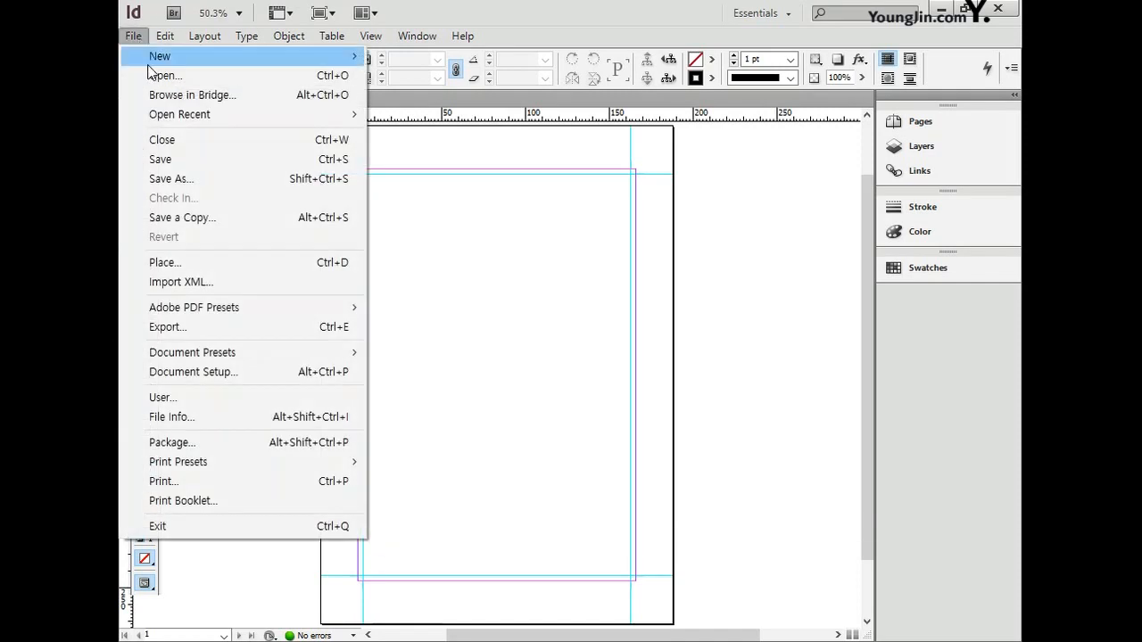
left_click(181, 264)
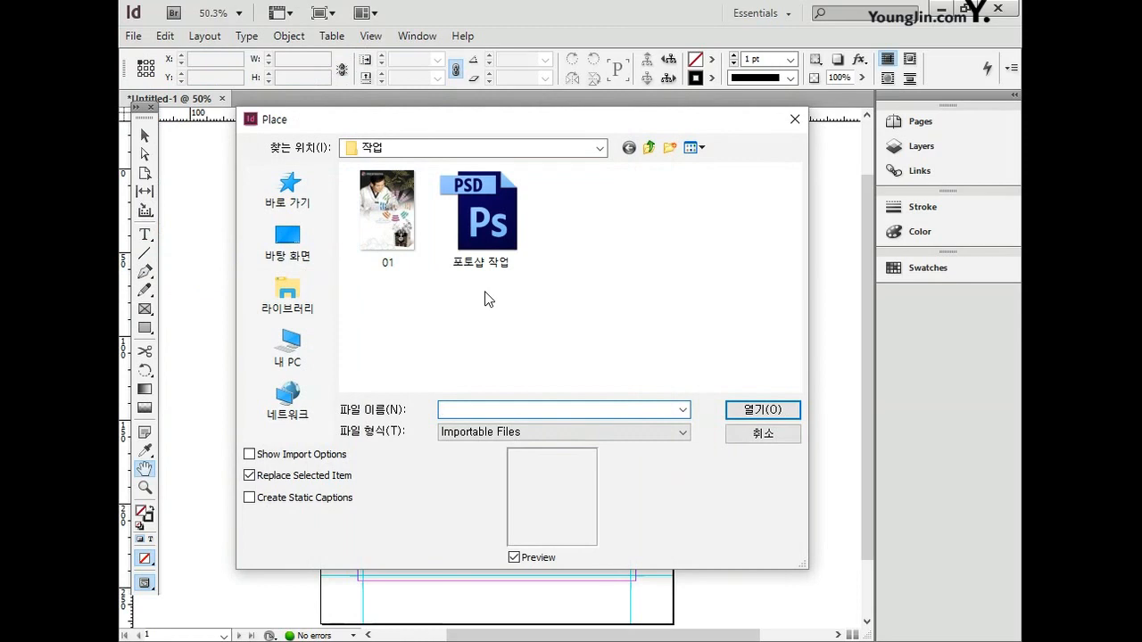
left_click(402, 219)
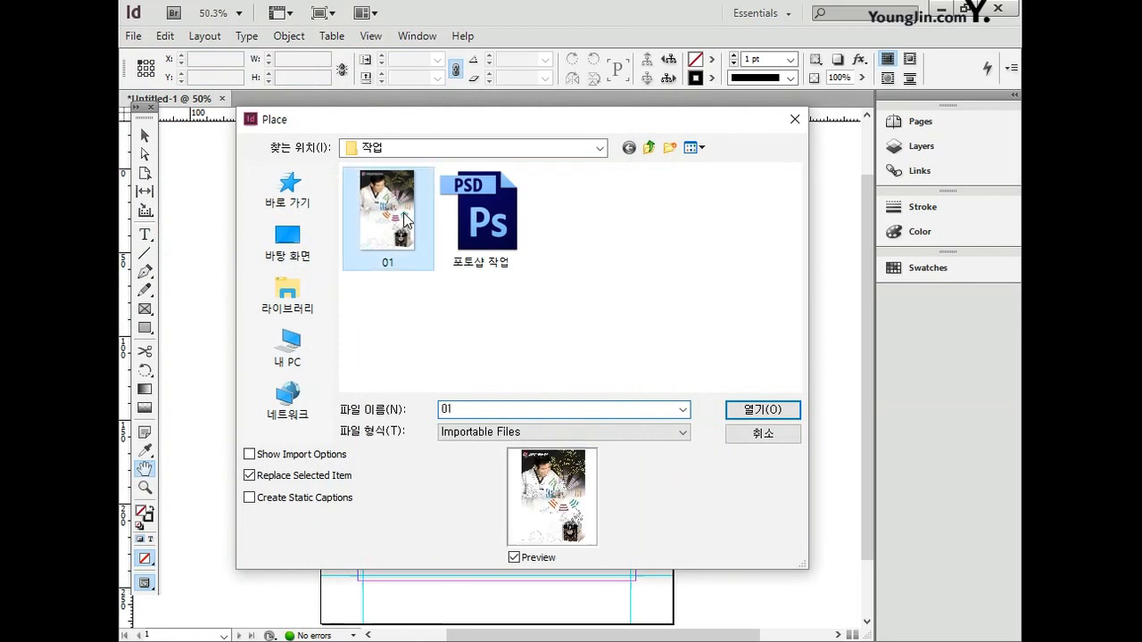
left_click(762, 412)
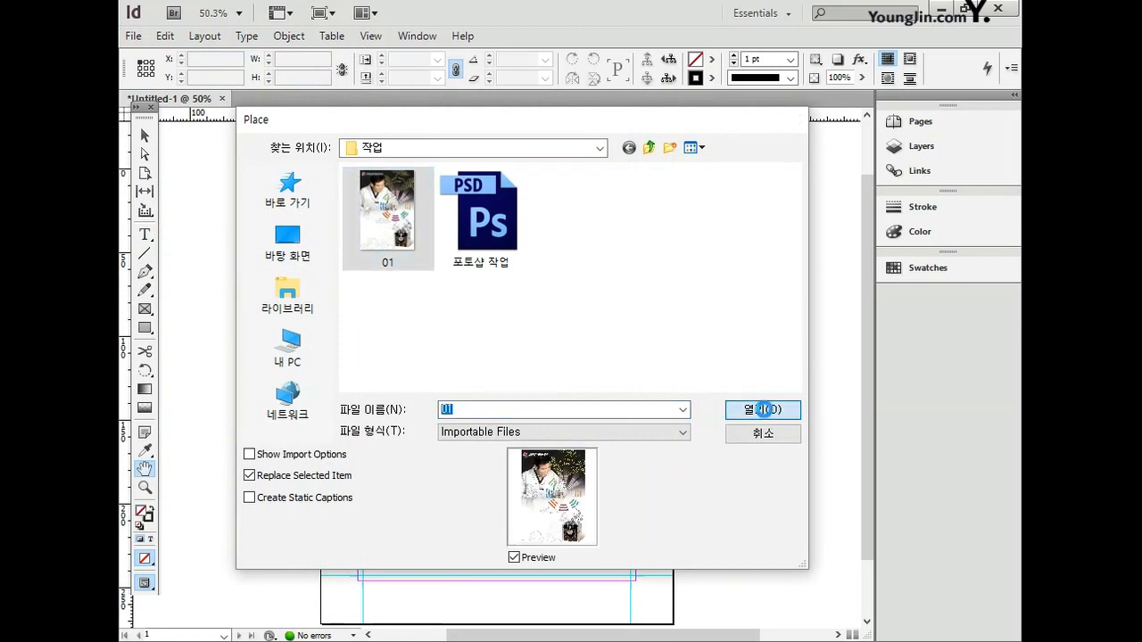
left_click(368, 284)
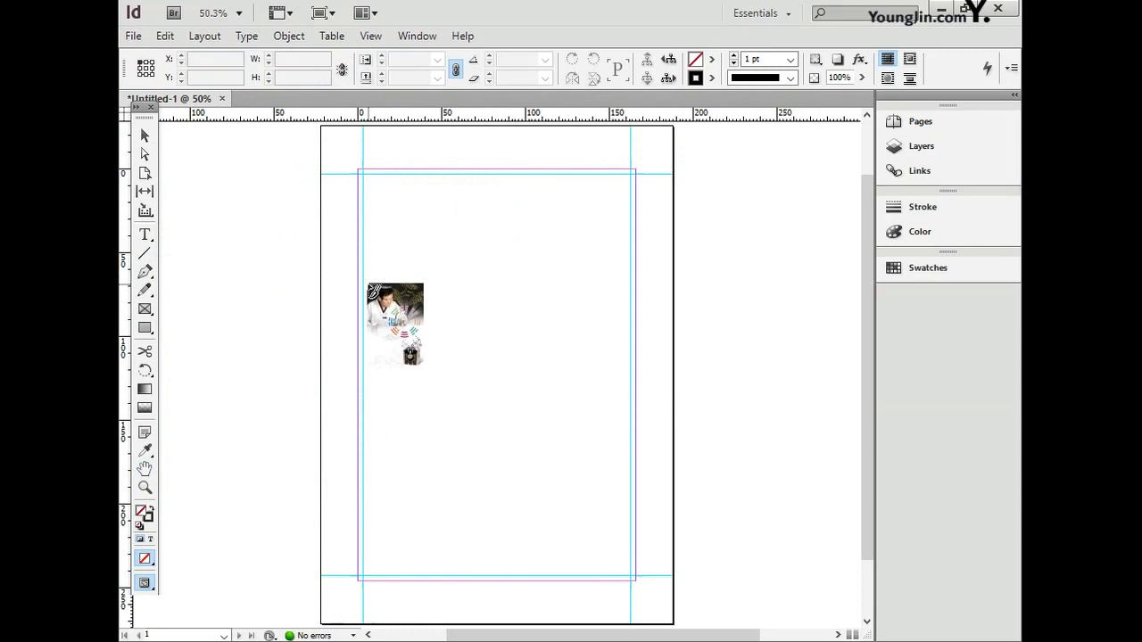
left_click_drag(393, 322, 382, 207)
left_click(358, 170)
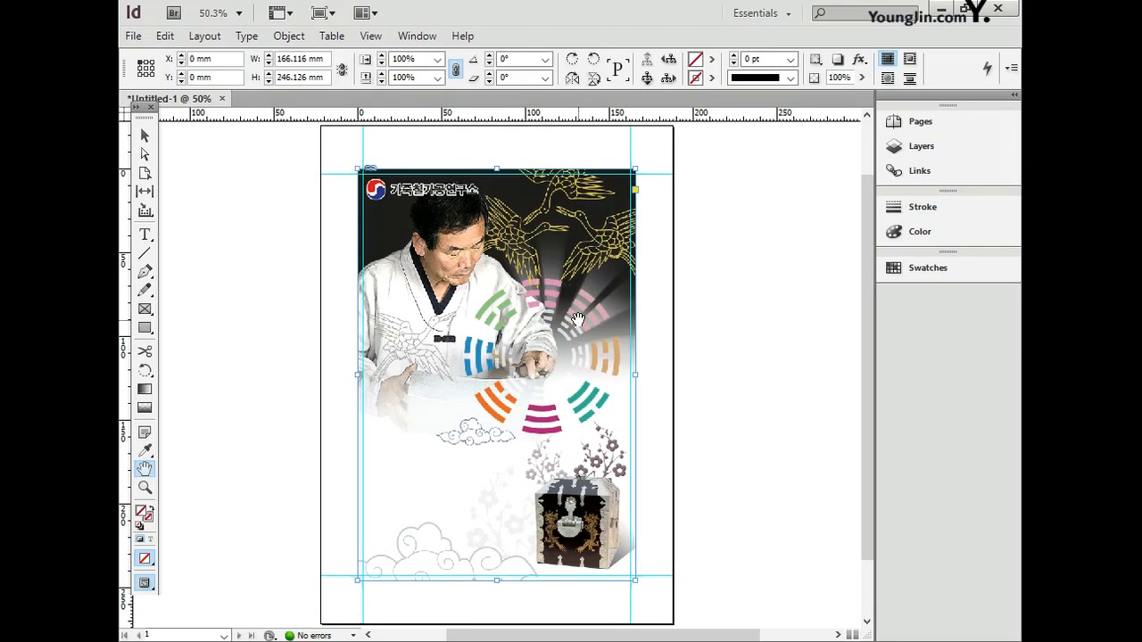
- Set the placed poster image's display performance to High Quality Display
right_click(522, 280)
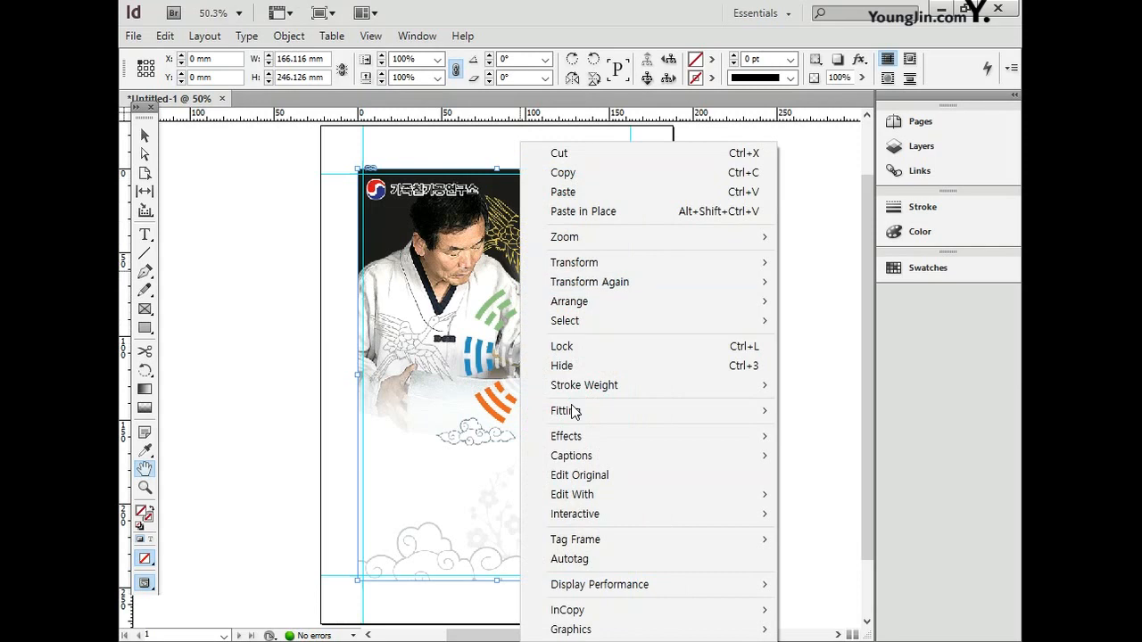
mouse_move(687, 589)
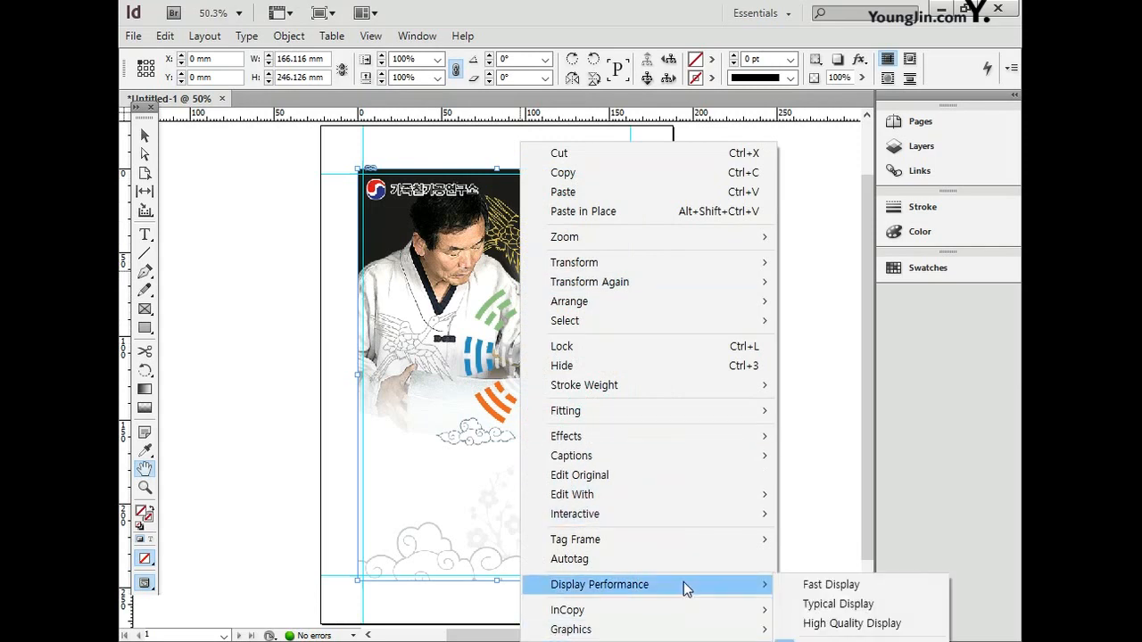
left_click(892, 626)
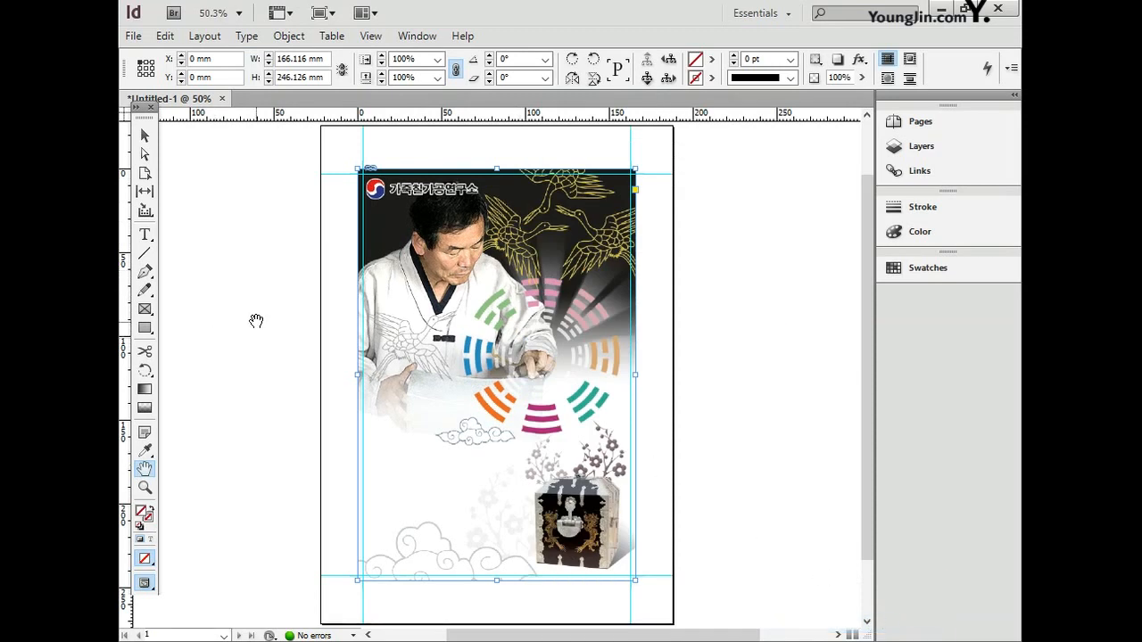
- Draw an unfilled 166 × 246 mm rectangle with a 1 pt black stroke over the poster image, snapped to the margins
left_click(148, 330)
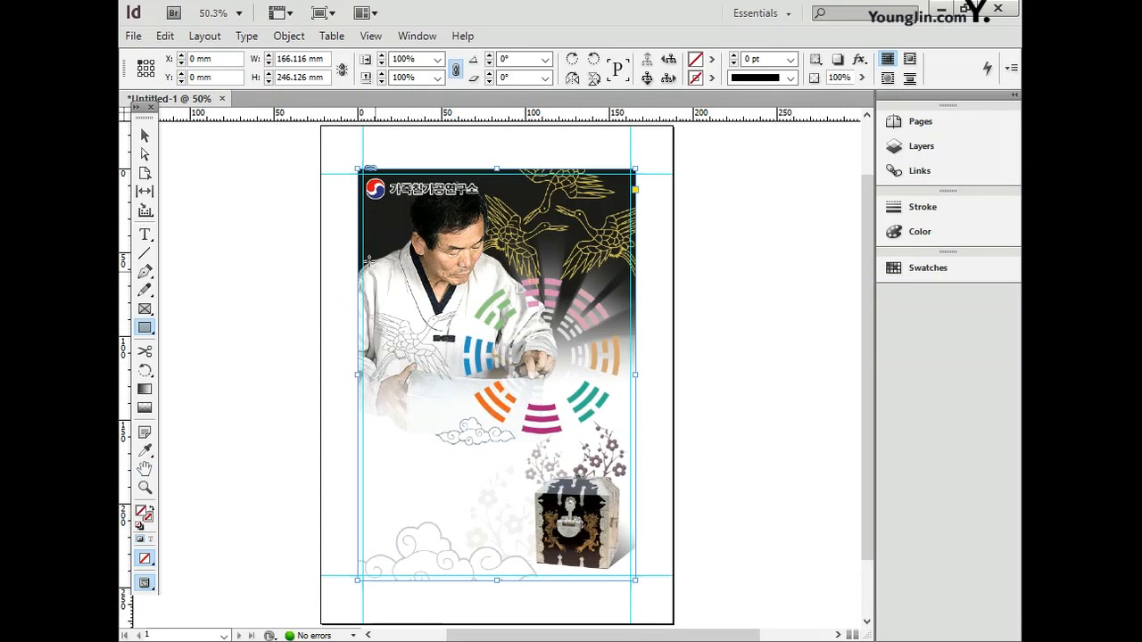
left_click_drag(359, 169, 635, 582)
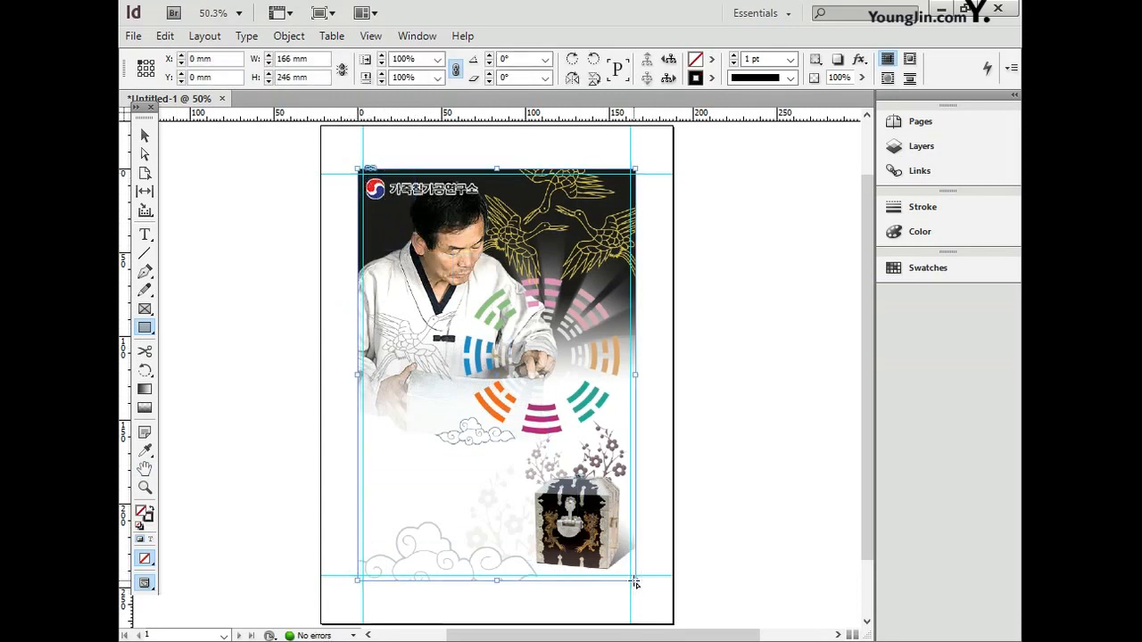
left_click(947, 208)
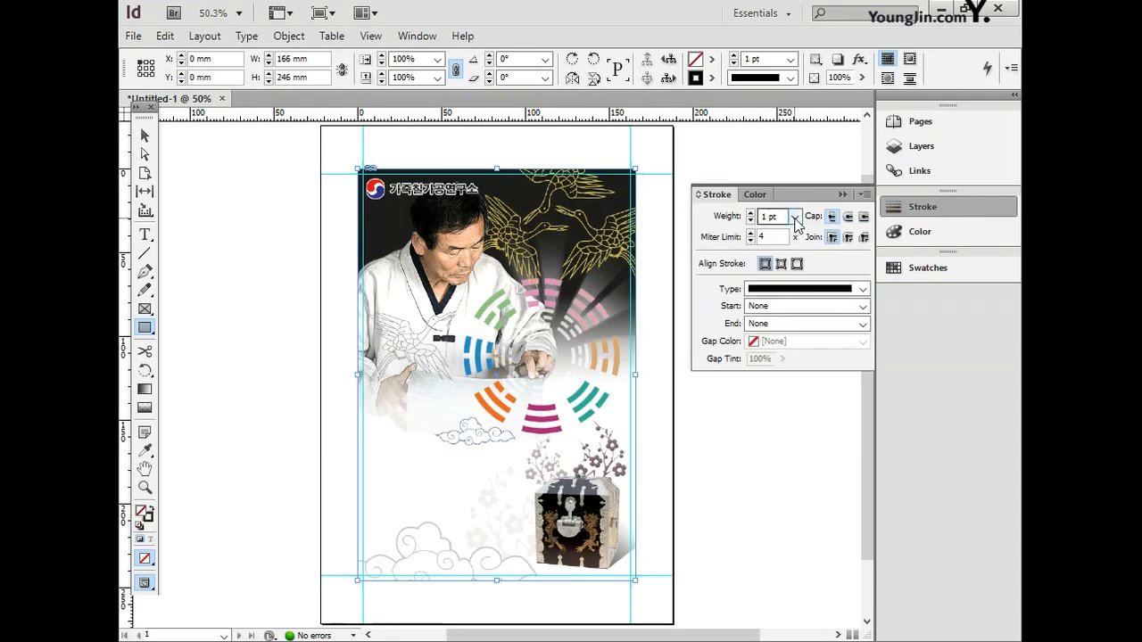
left_click(926, 210)
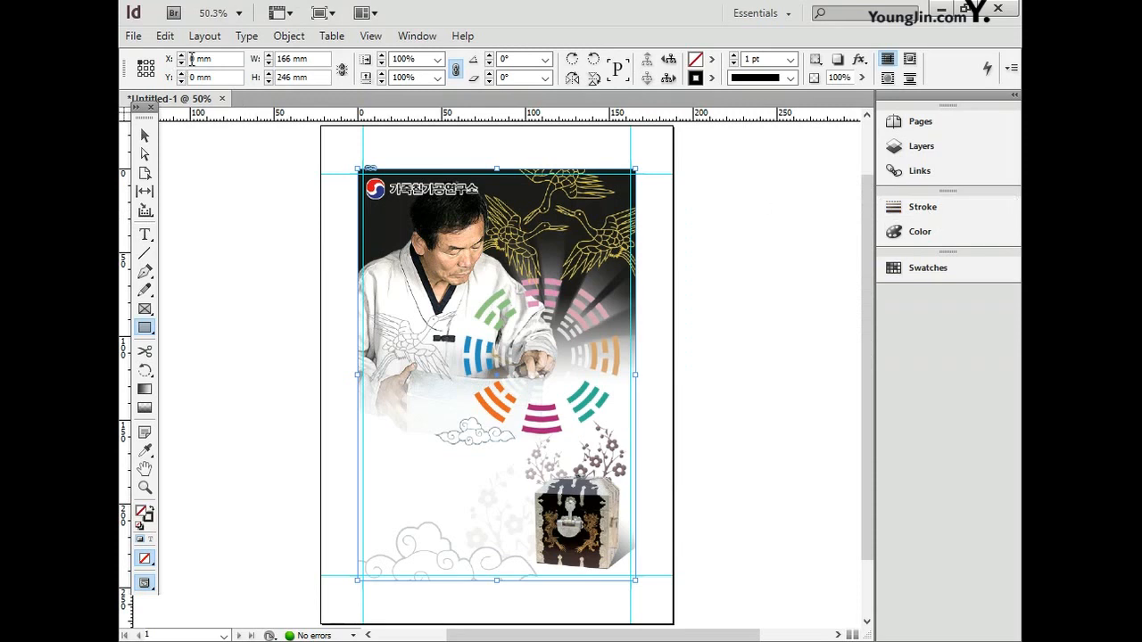
- Move the rectangle to X 3 mm, Y 3 mm and resize it to 160 × 240 mm
left_click_drag(195, 58, 187, 80)
type("3")
type("3")
left_click(299, 58)
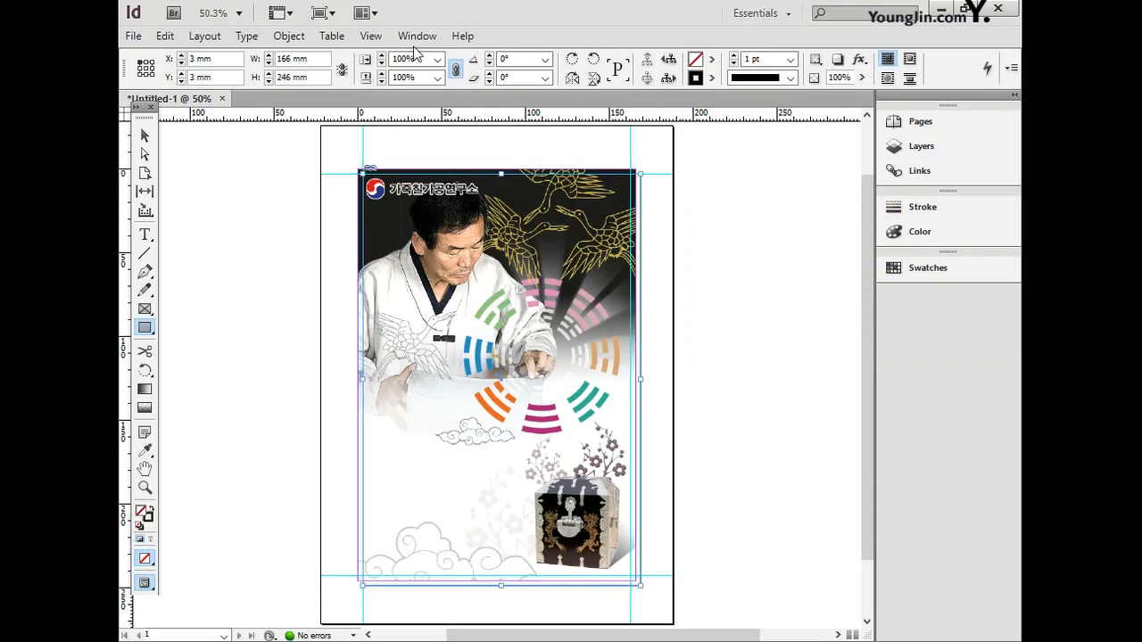
type("0")
left_click(292, 78)
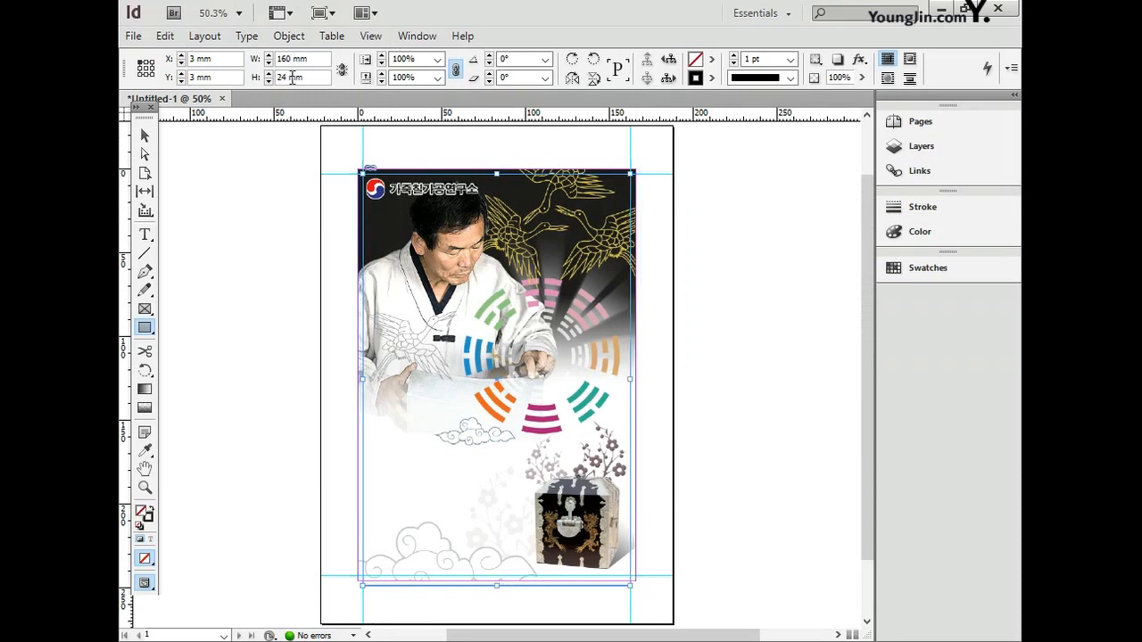
type("0")
key("Return")
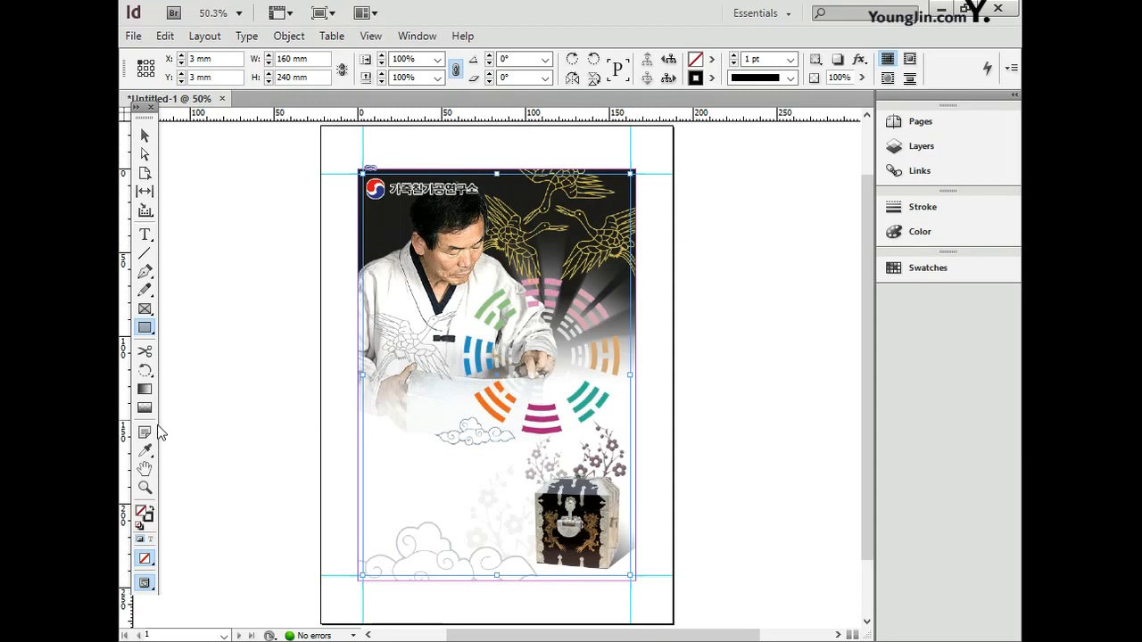
- Create a text frame below the craftsman's hand, beside the cloud drawing, and enter the craftsman's full name
left_click(145, 488)
left_click_drag(336, 363, 496, 449)
left_click(606, 434, "alt")
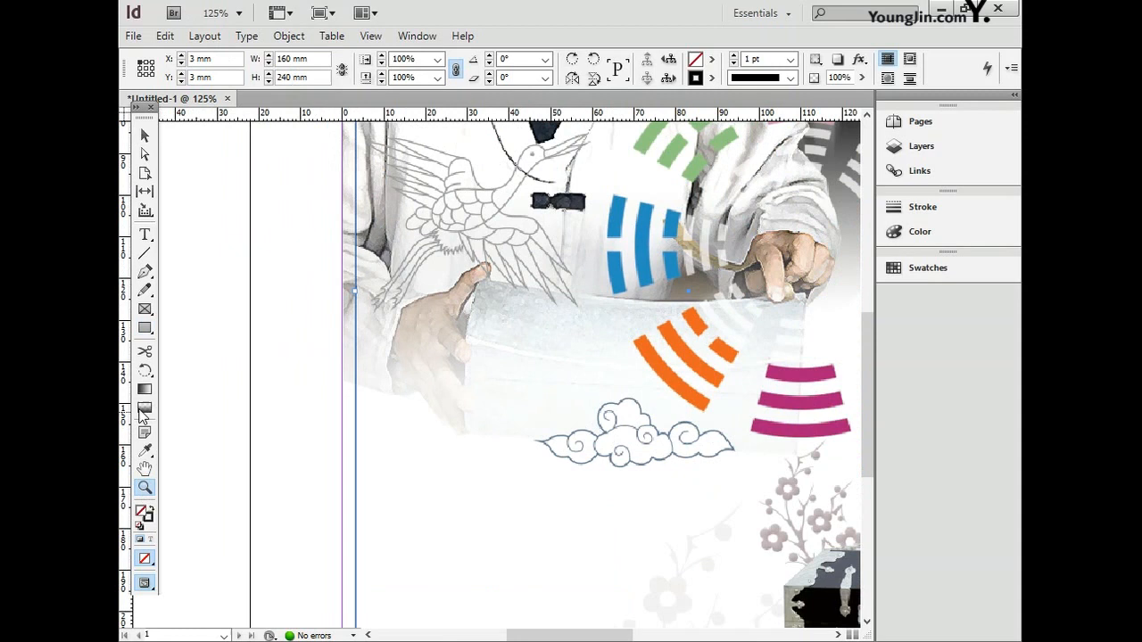
left_click(145, 235)
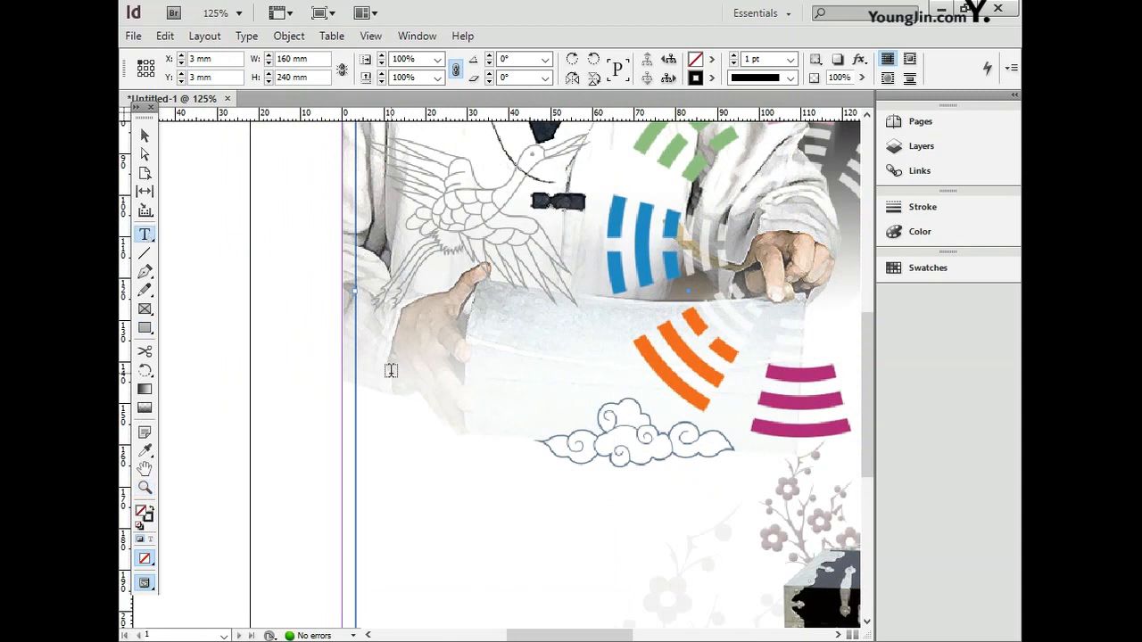
left_click_drag(373, 373, 571, 431)
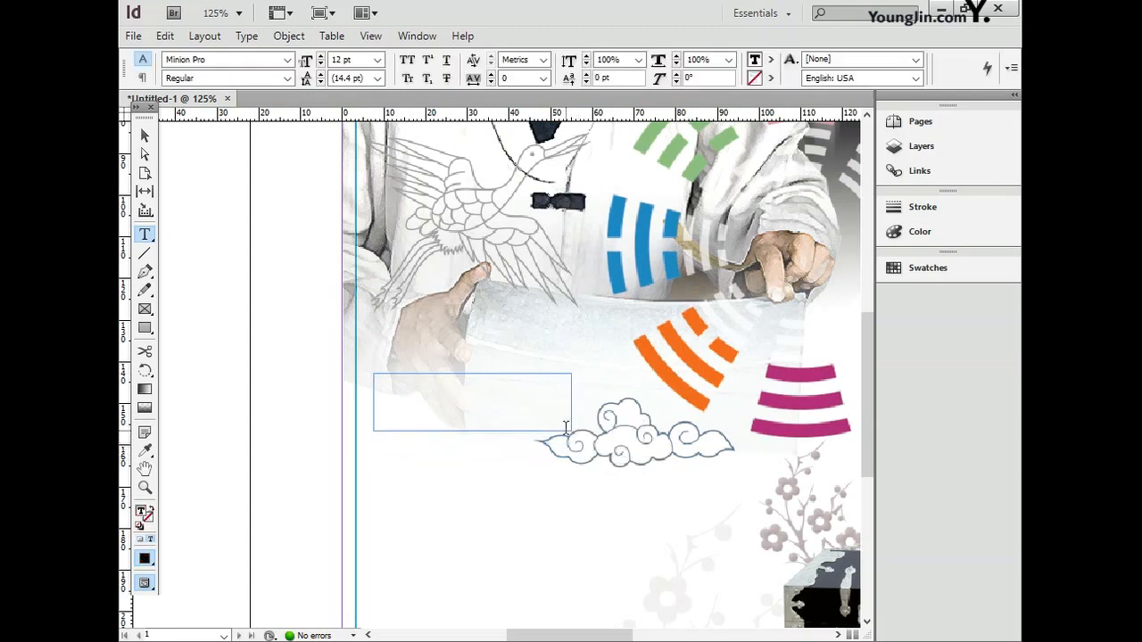
type("☒☒☒")
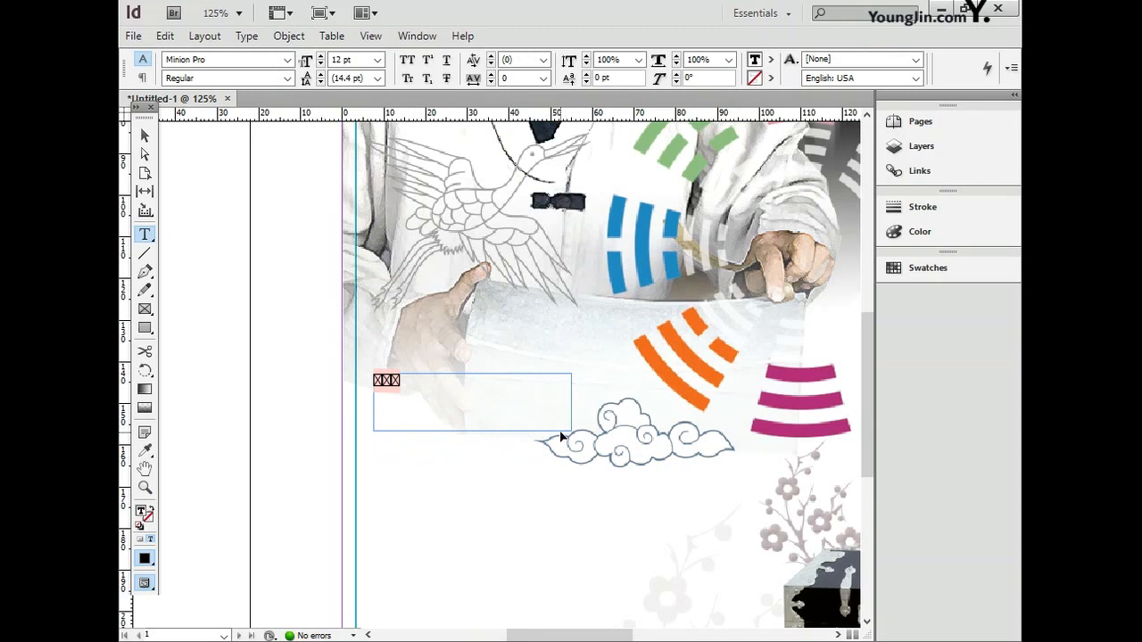
- Format the craftsman's name in Adobe Gothic Std B at 42 pt
key("ctrl+a")
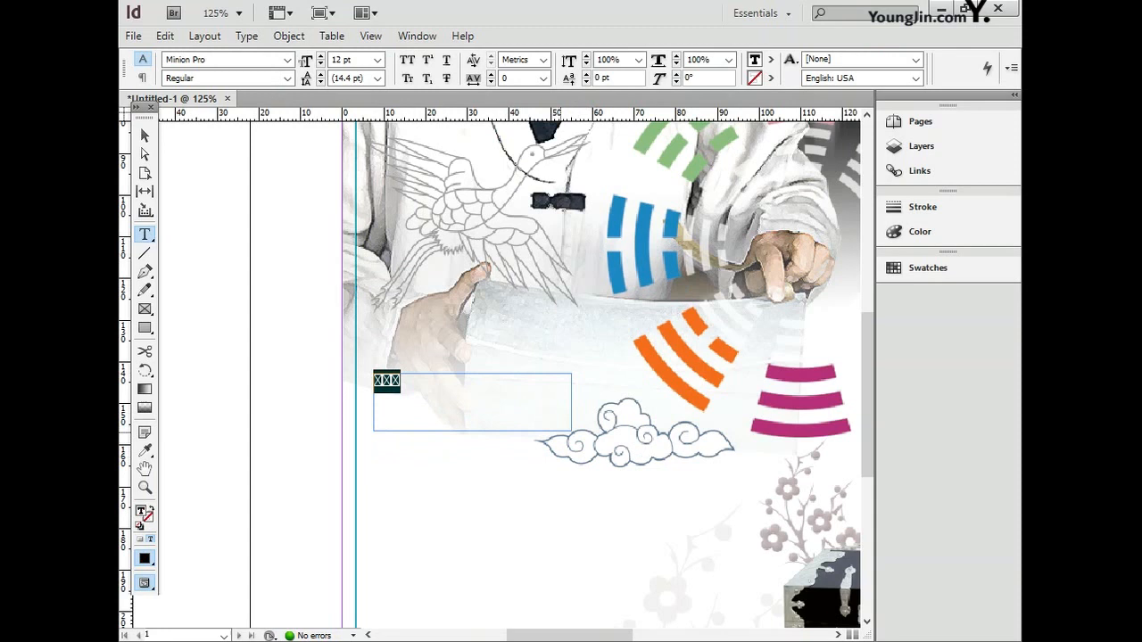
left_click(287, 59)
left_click(306, 77)
left_click(377, 59)
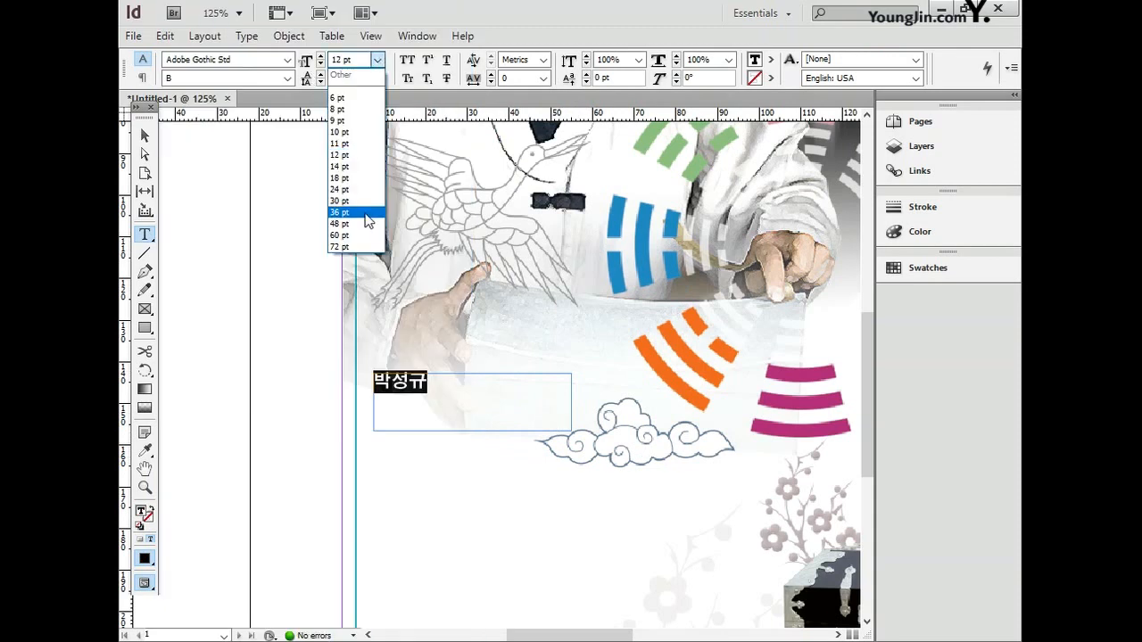
left_click(368, 215)
key("Escape")
- Select the craftsman's name text and apply black as its fill colour with the Color Picker
left_click(144, 235)
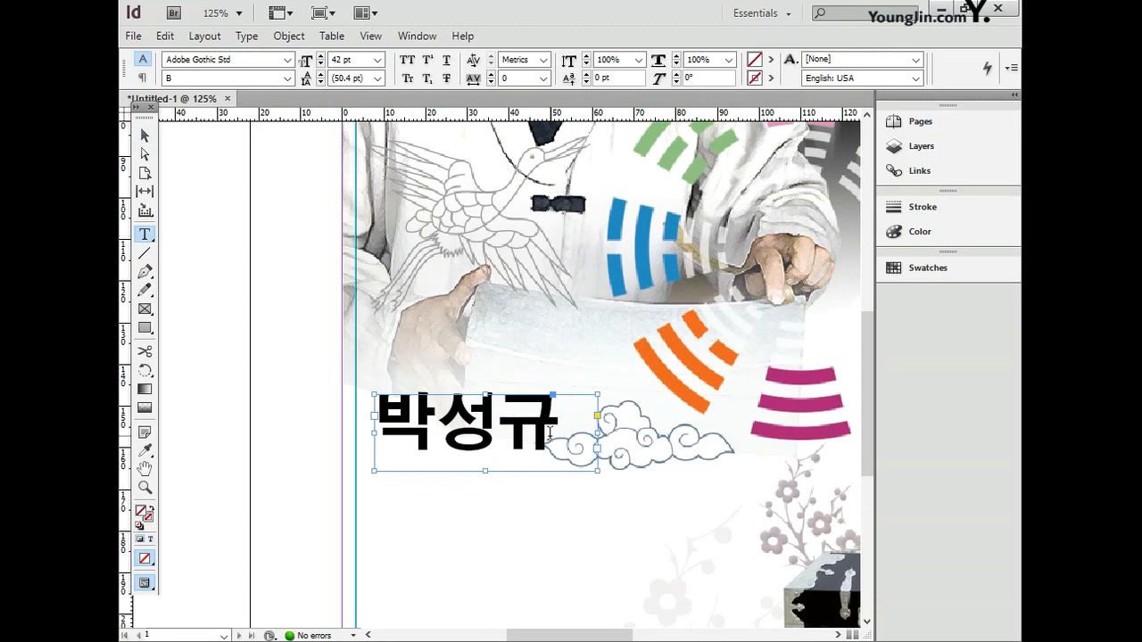
left_click_drag(551, 434, 374, 415)
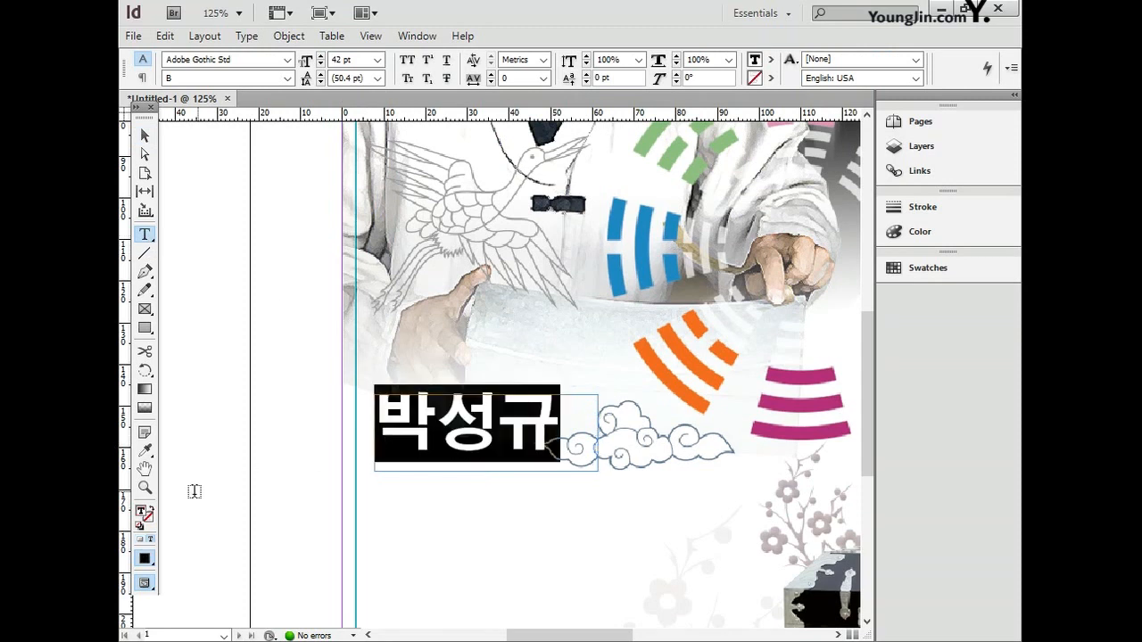
double_click(140, 514)
left_click(741, 212)
- Create a text frame about 59 × 12 mm directly above the craftsman's name and enter "가죽칠가공 기능전승자"
left_click_drag(374, 336, 618, 380)
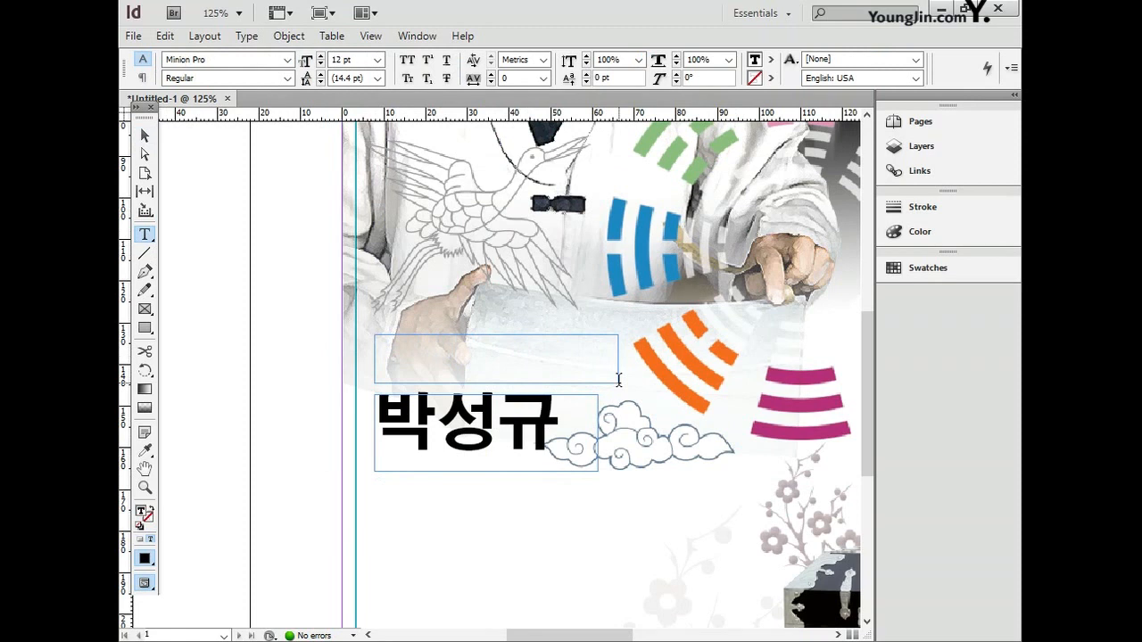
type("□□□□□ □")
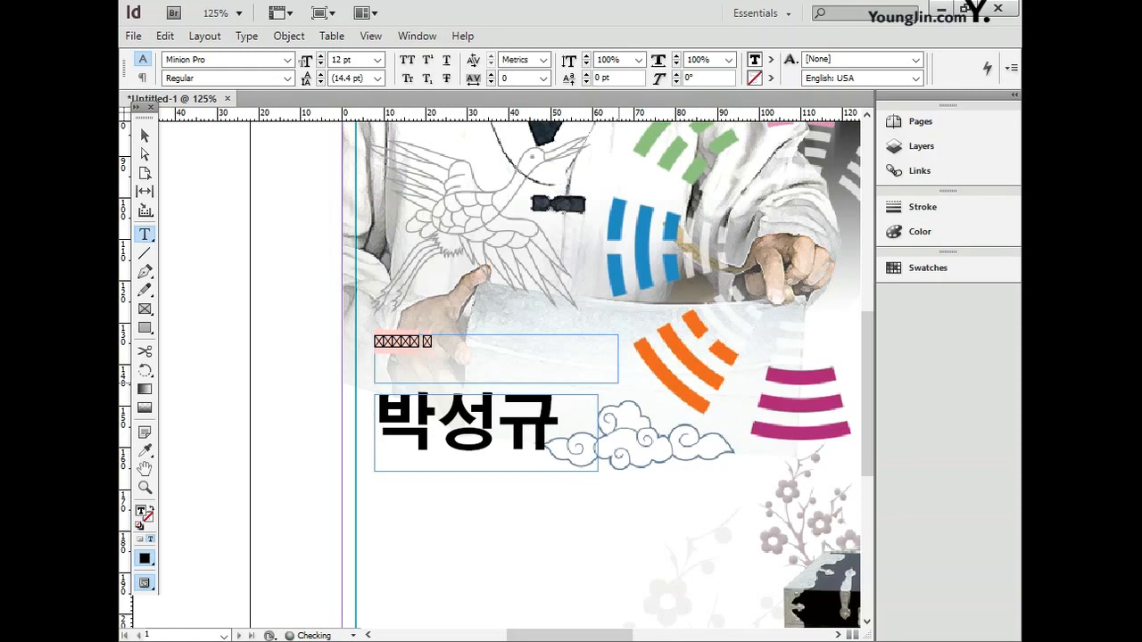
type("□□□□")
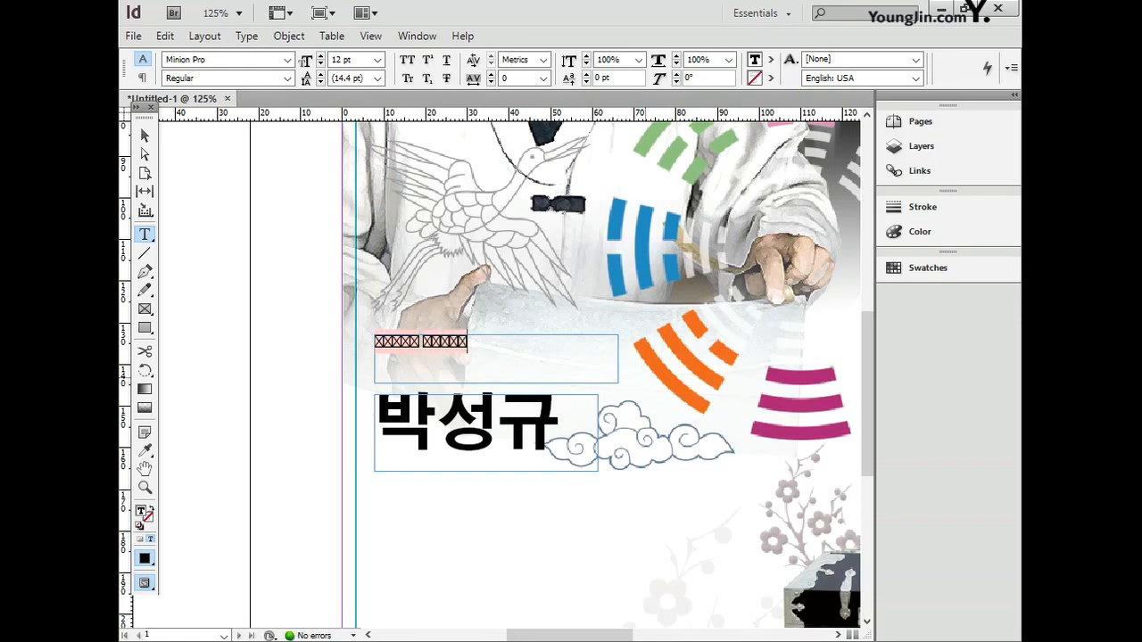
- Format the title line above the name in Adobe Gothic Std B at 15 pt
key("ctrl+a")
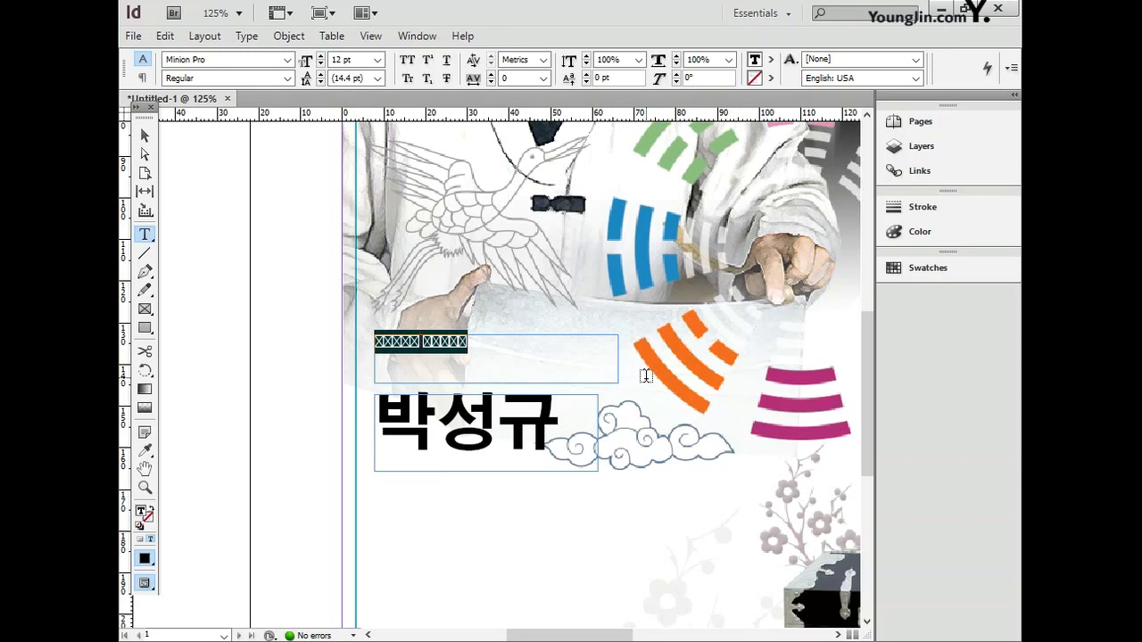
left_click(288, 59)
scroll(287, 63, "up", 3)
left_click(279, 10)
left_click(378, 62)
left_click(374, 179)
left_click_drag(343, 60, 282, 84)
type("15")
key("Return")
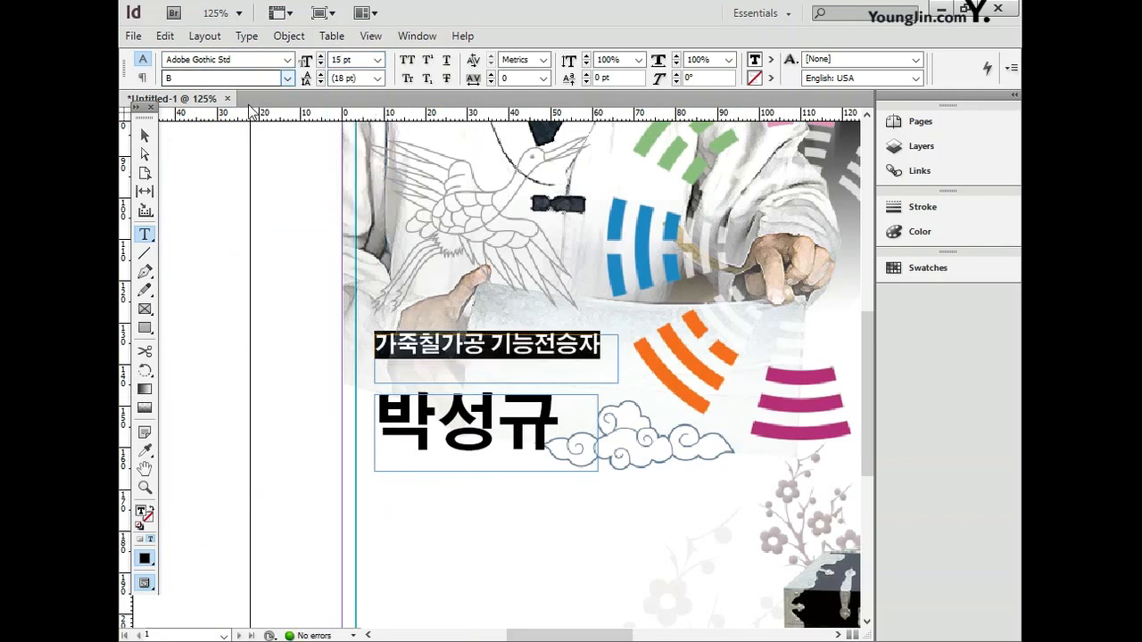
- Move the title line down to Y 139.25 mm, close above the name, and apply black (K 100) as its text fill
key("Escape")
left_click_drag(573, 350, 568, 371)
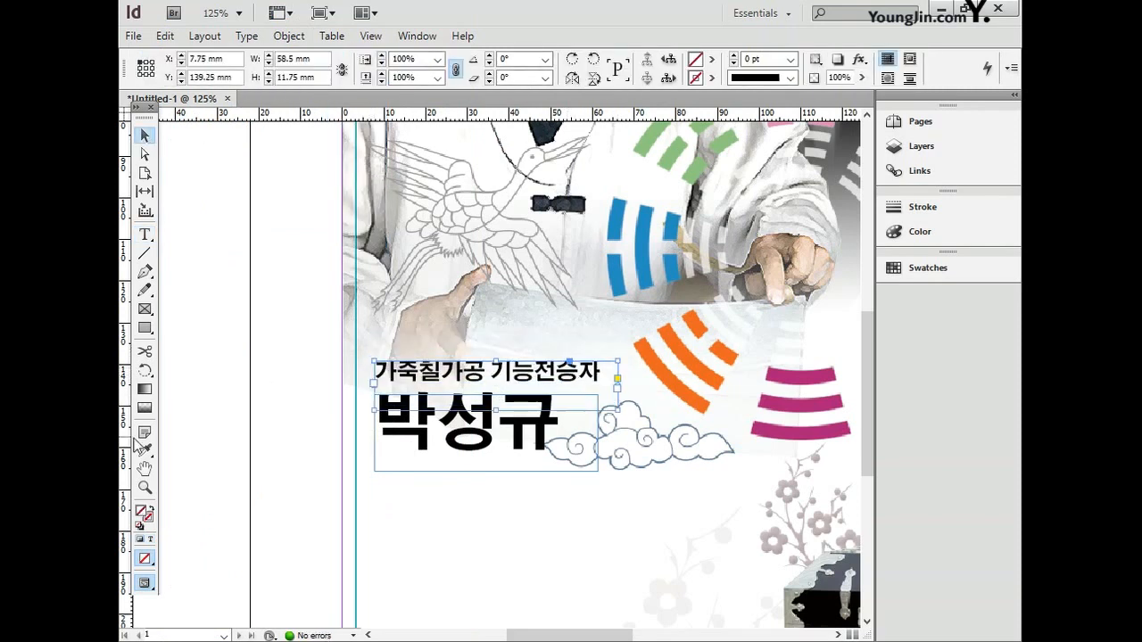
left_click(145, 234)
left_click_drag(619, 371, 374, 371)
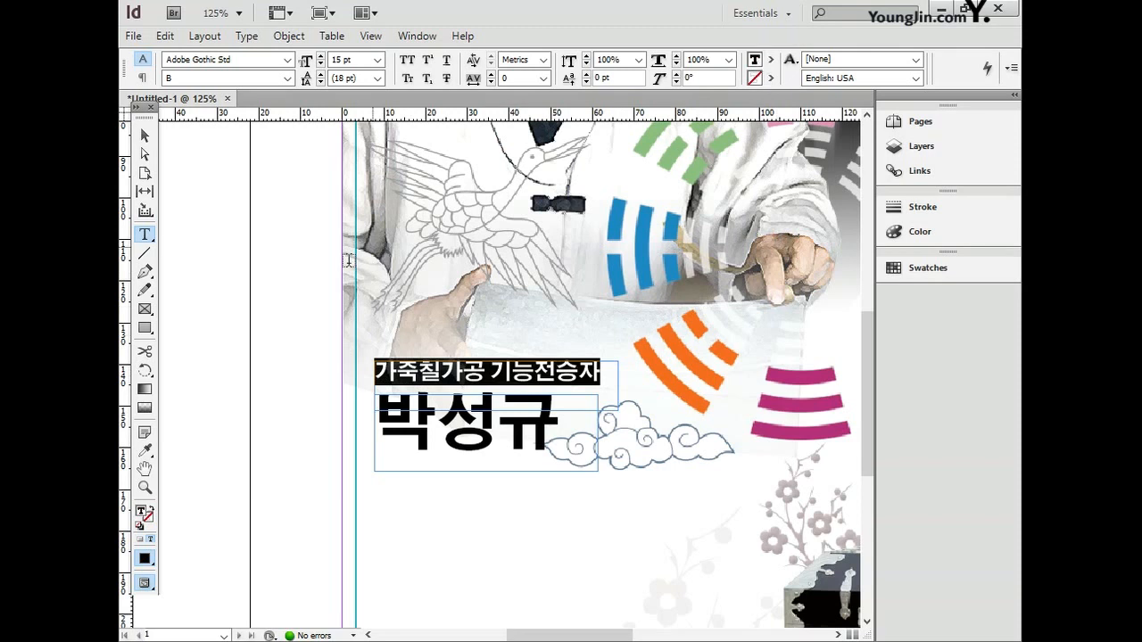
double_click(141, 513)
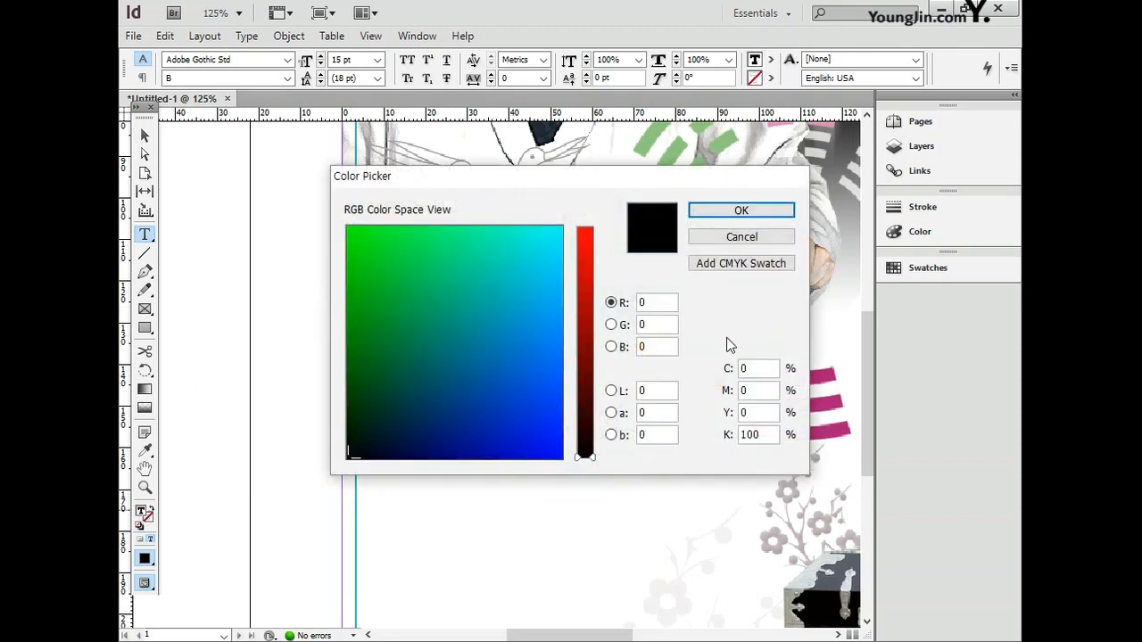
left_click(748, 211)
- Draw a text frame about 68 mm high below the craftsman's name and paste in the 칠피공예 description copied from the source text
scroll(686, 459, "down", 3)
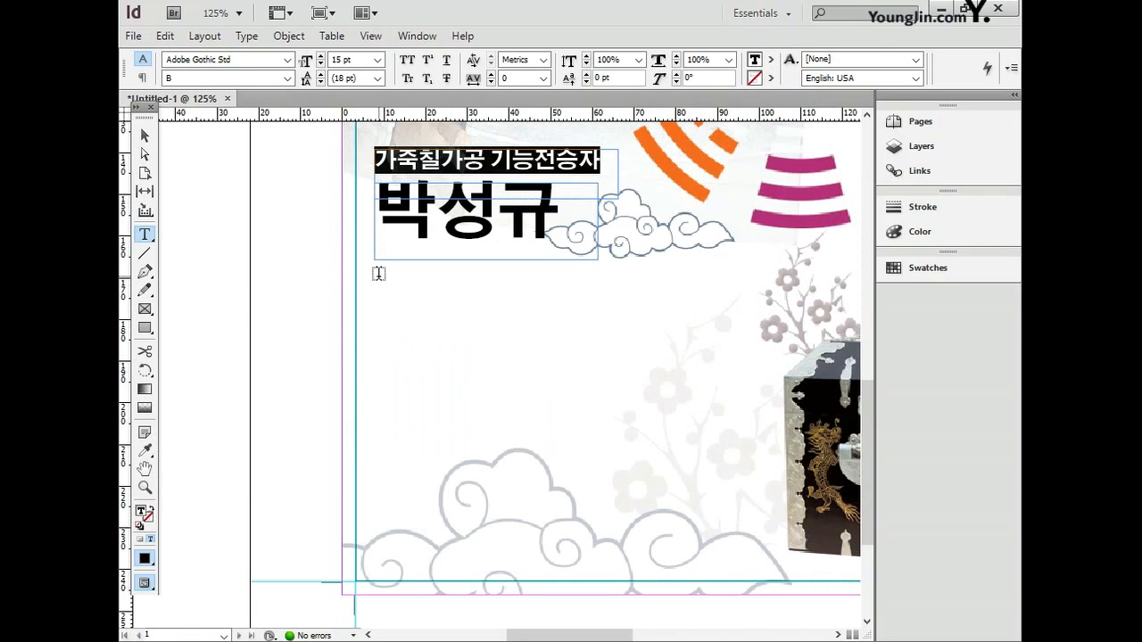
left_click_drag(379, 274, 746, 556)
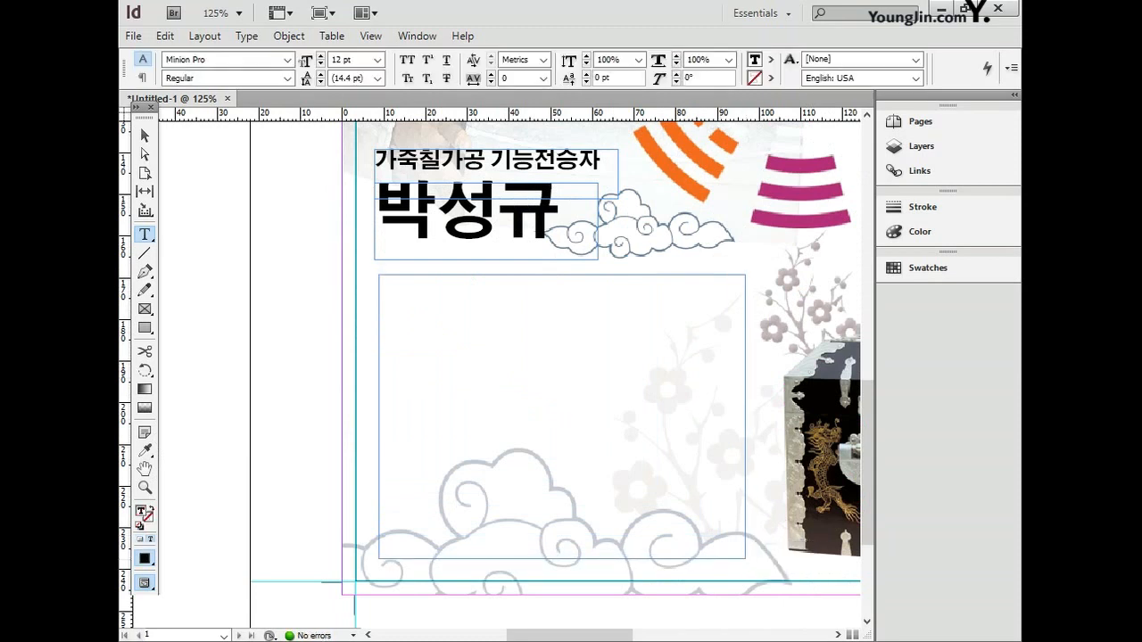
key("alt+Tab")
left_click_drag(859, 193, 381, 122)
key("ctrl+c")
left_click(947, 105)
key("ctrl+v")
- Set the description text in Adobe Myungjo Std and widen its frame to 92.75 mm
key("ctrl+a")
left_click(288, 60)
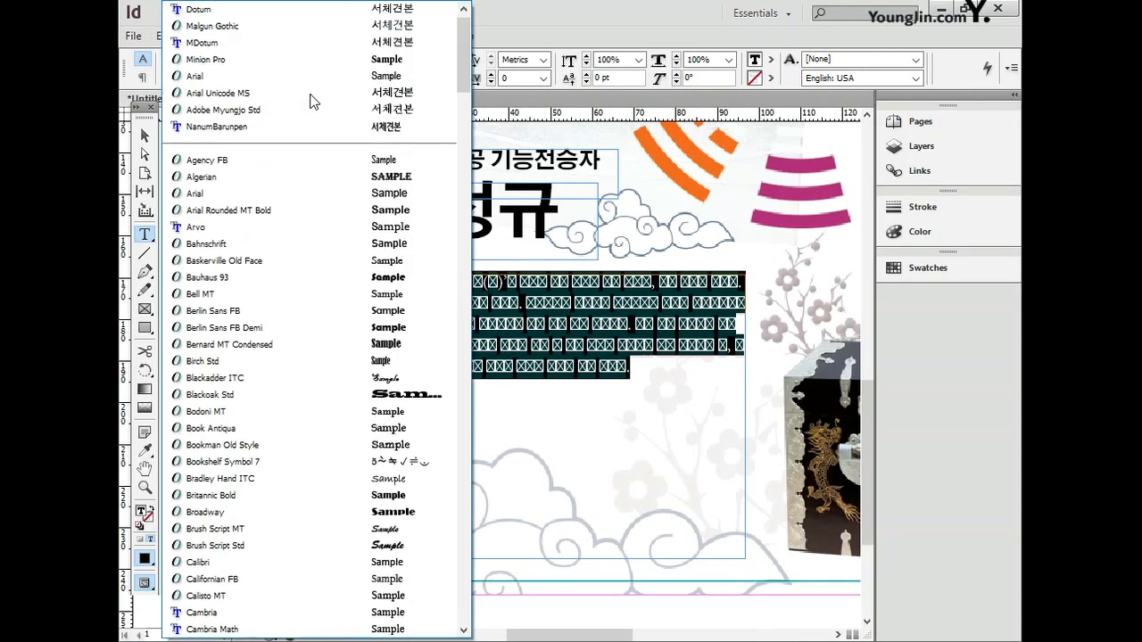
left_click(312, 101)
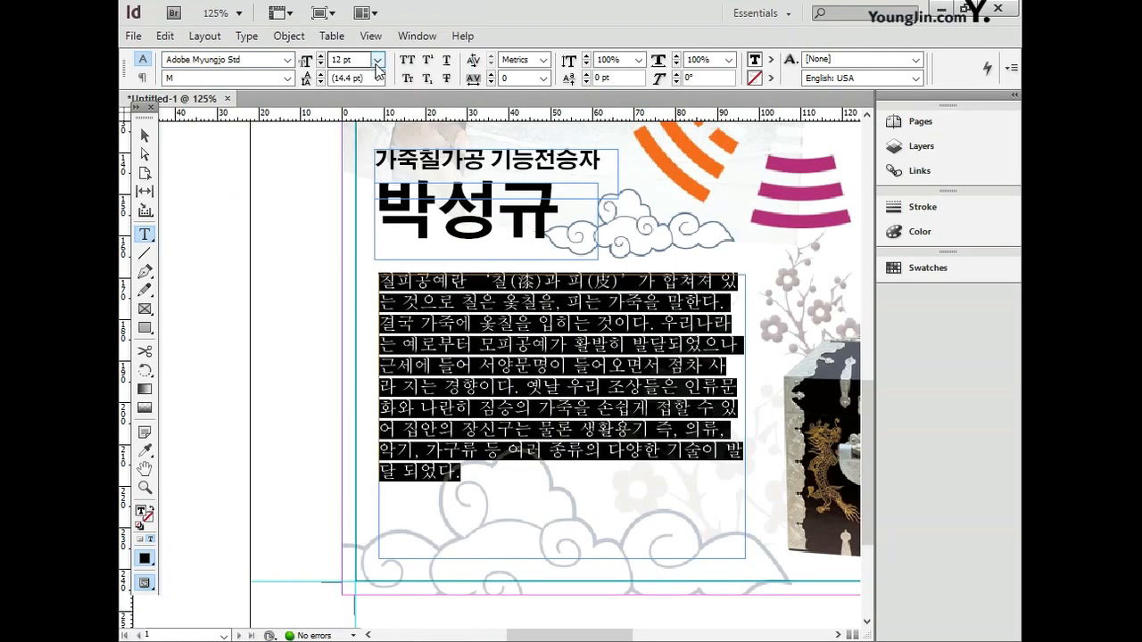
key("Escape")
mouse_move(745, 414)
left_mouse_down()
mouse_move(780, 415)
mouse_move(766, 415)
left_mouse_up()
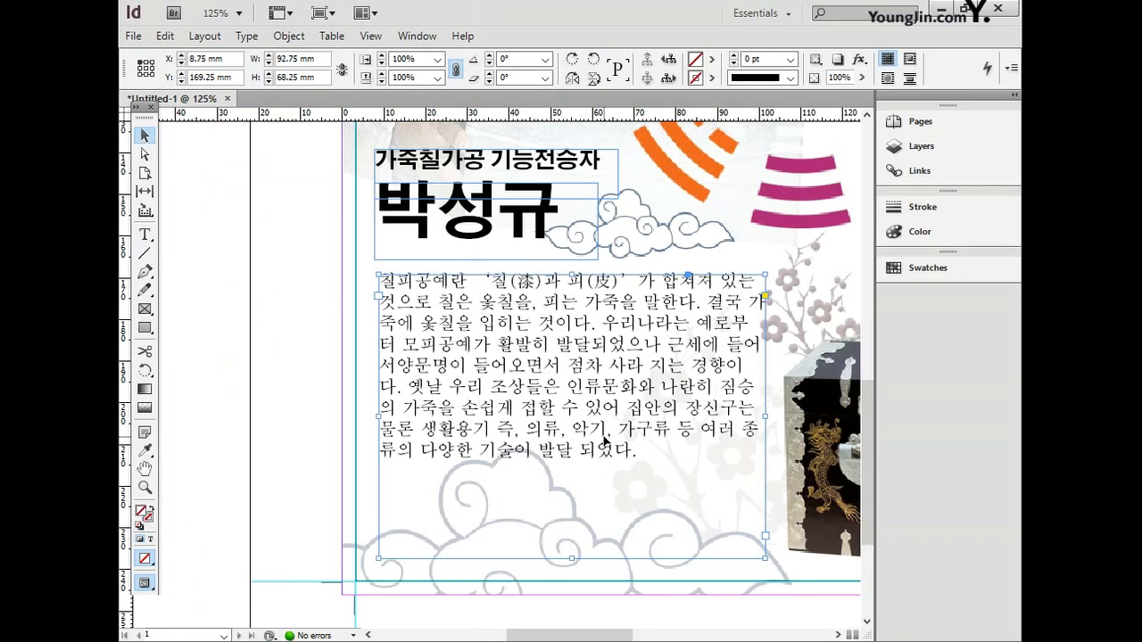
- Justify the description with its last line aligned left and shift its frame slightly left, in line with the name
left_click(246, 36)
left_click(321, 119)
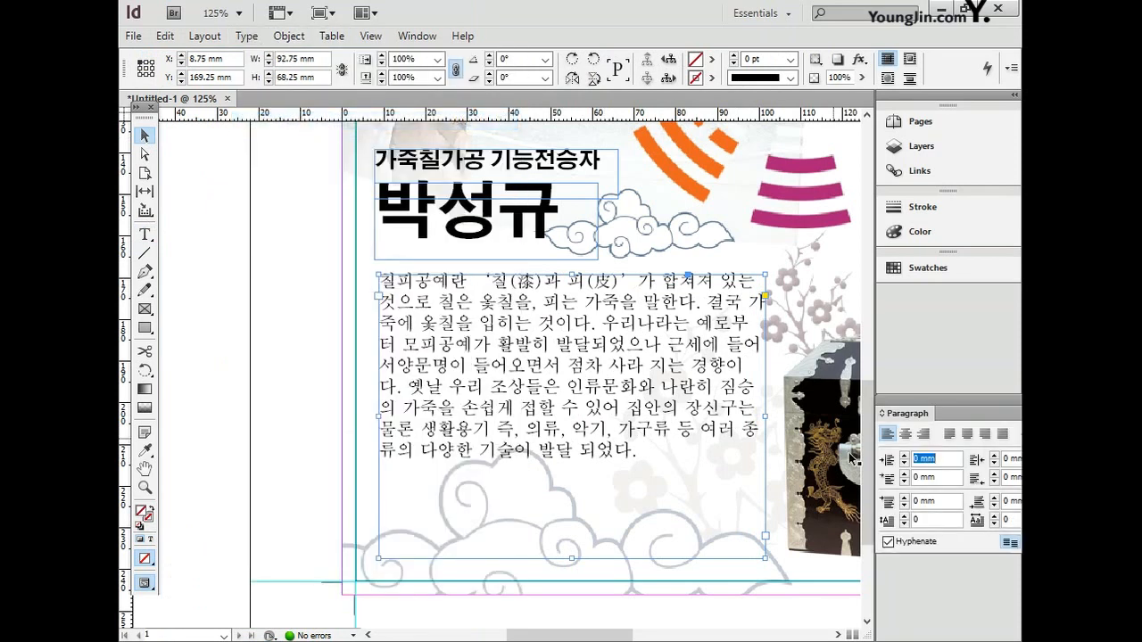
left_click_drag(956, 415, 731, 185)
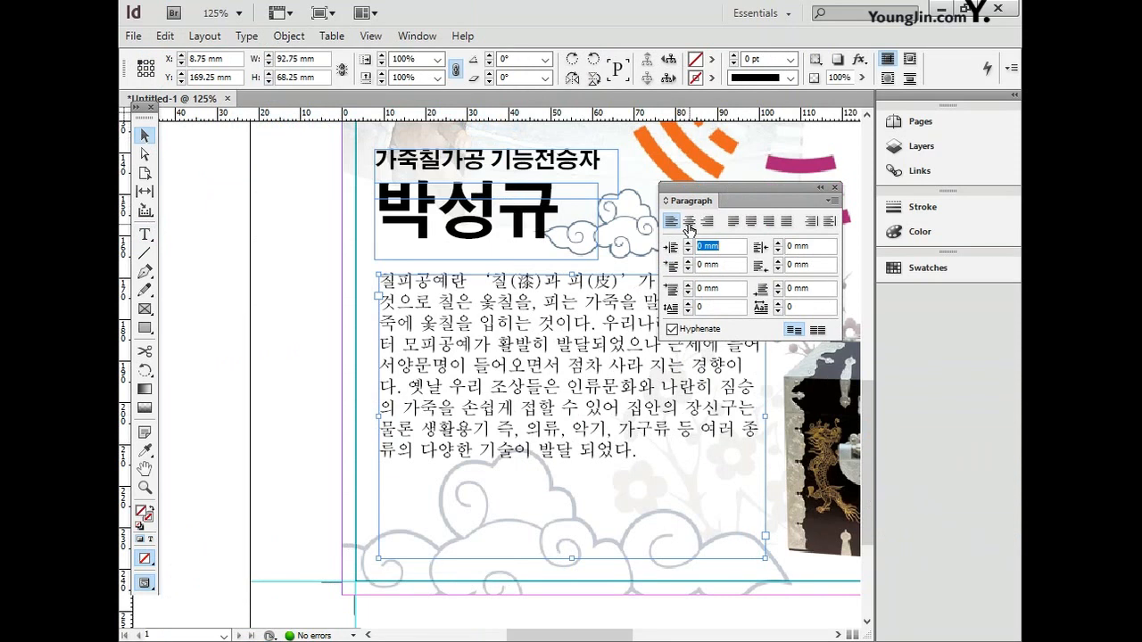
left_click(735, 223)
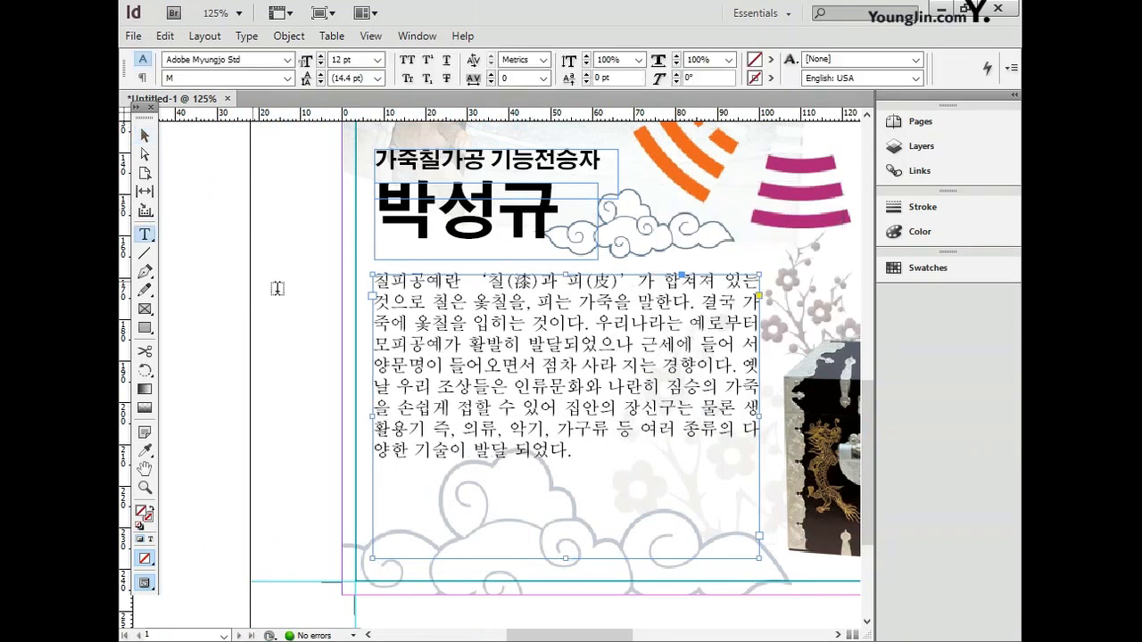
- Select the whole description paragraph and apply black (K 100) as its text fill
left_click(582, 449)
left_click_drag(582, 449, 357, 285)
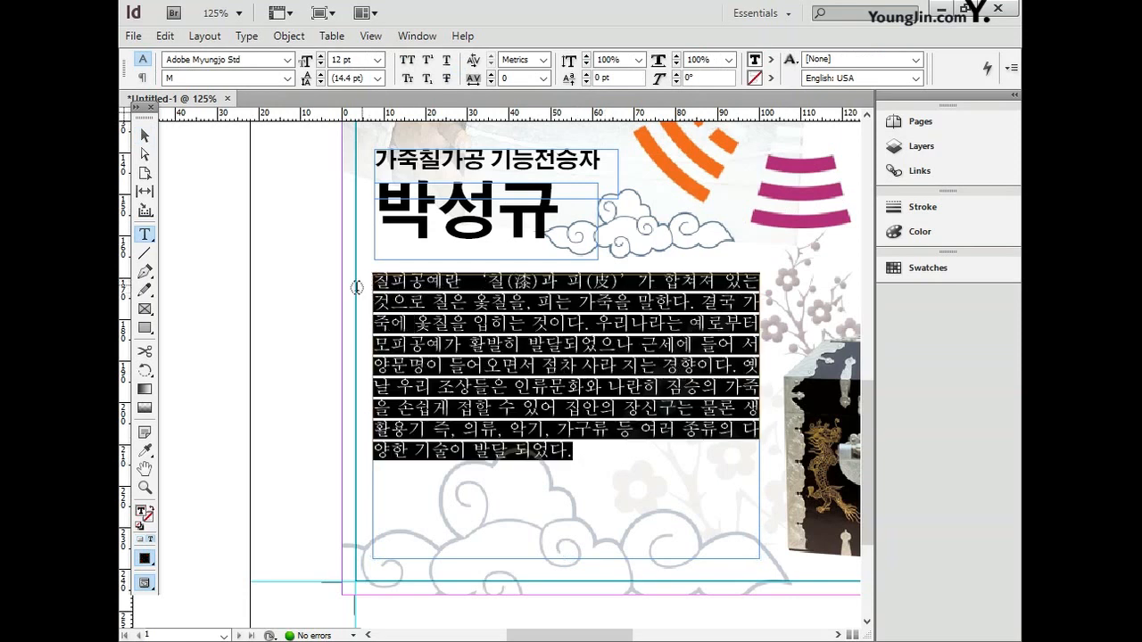
double_click(143, 514)
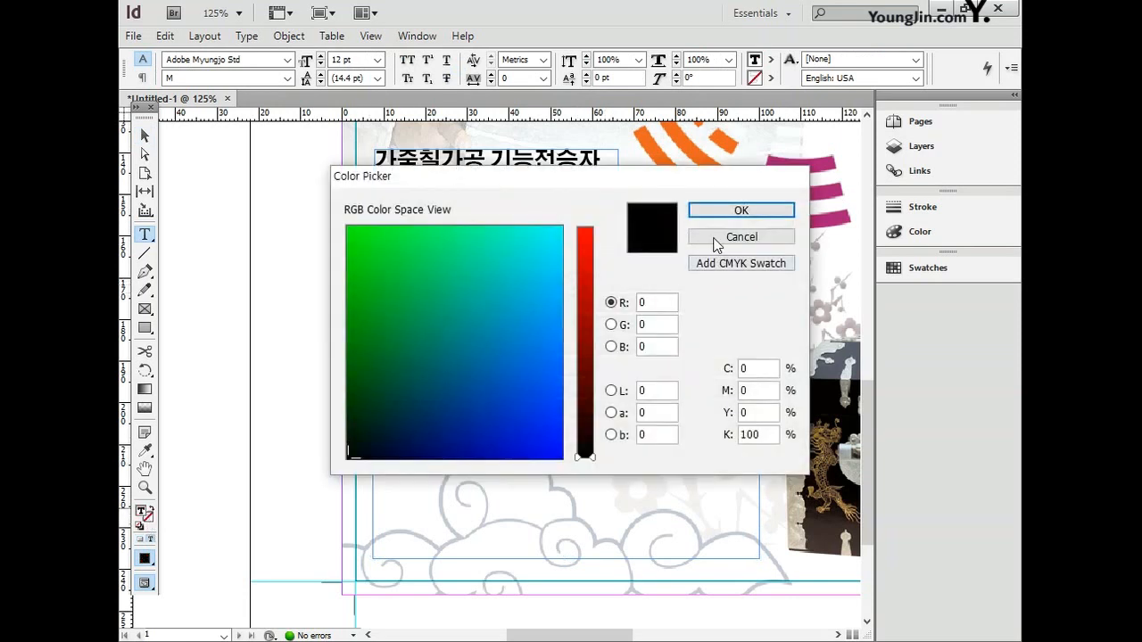
left_click(711, 206)
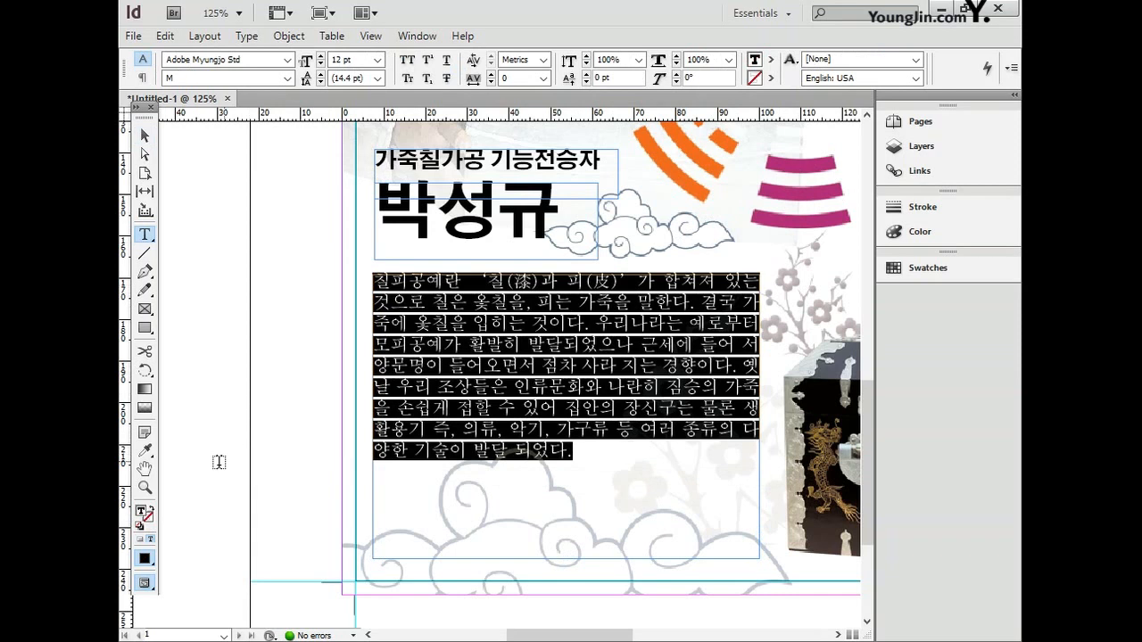
- Create a 5 × 5 mm text frame beside the vertical crop mark at the poster's lower-left corner and enter "01"
double_click(145, 470)
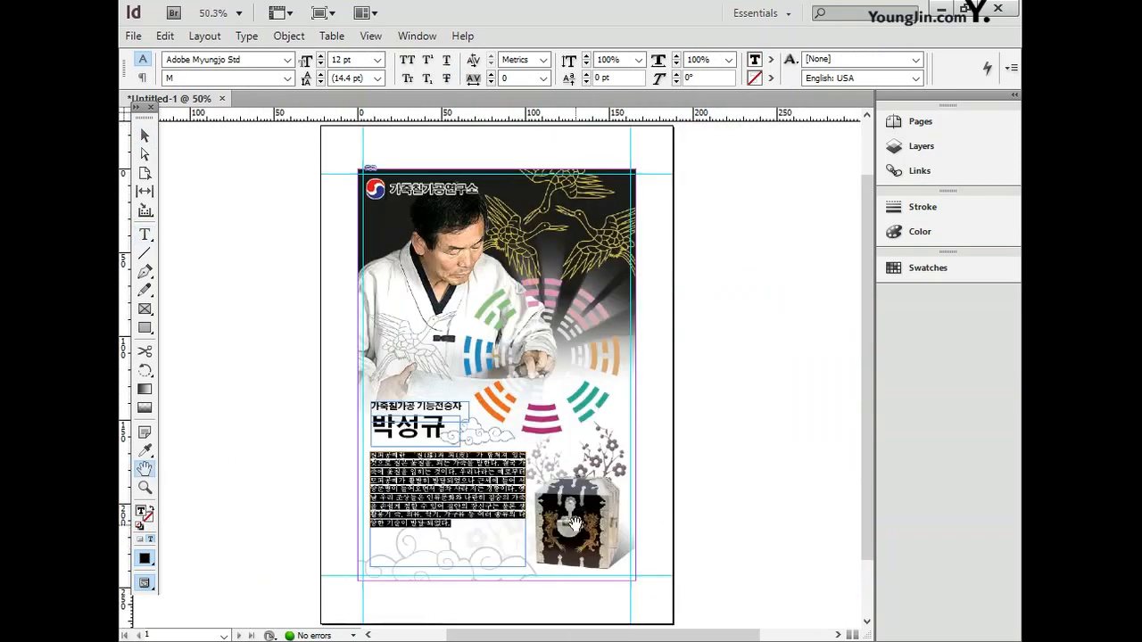
key("z")
left_click_drag(339, 566, 386, 605)
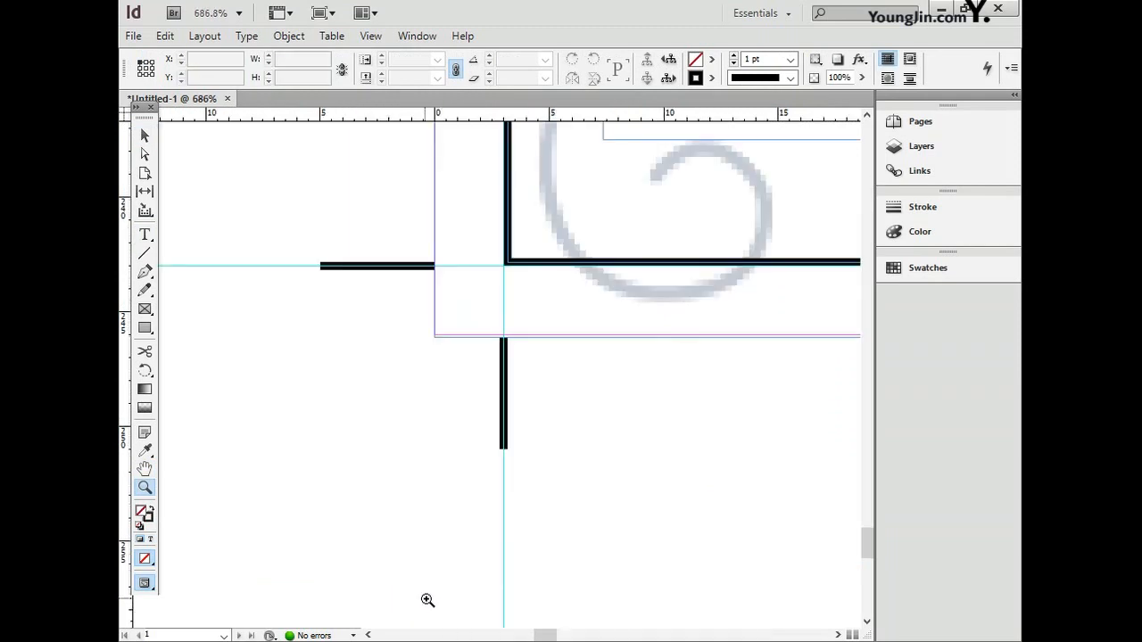
left_click(145, 233)
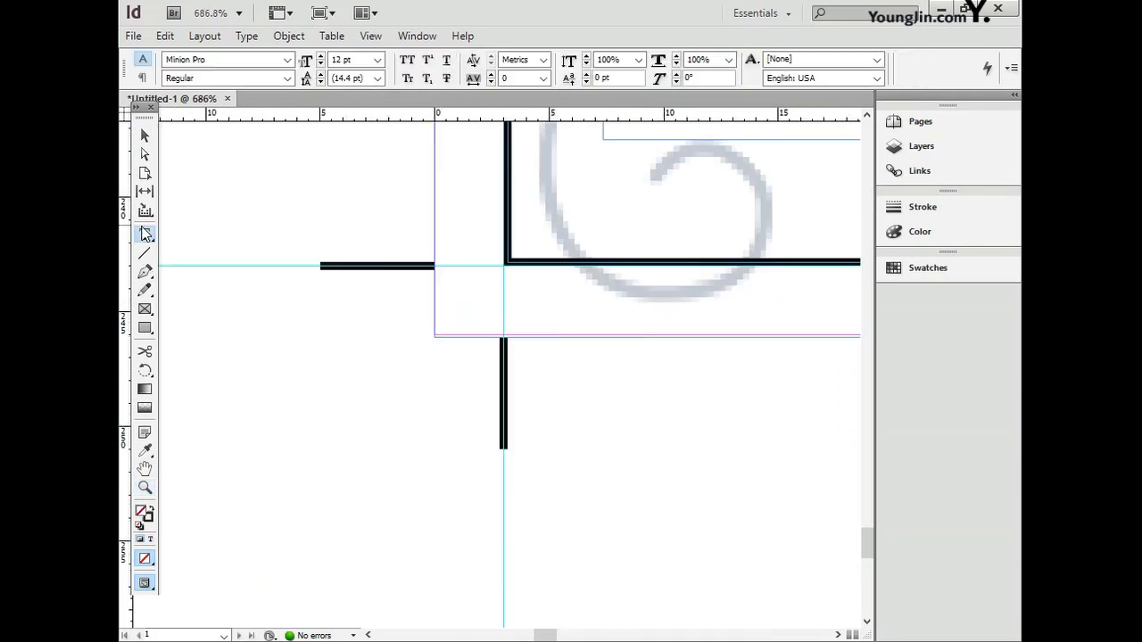
left_click_drag(526, 365, 640, 479)
type("01")
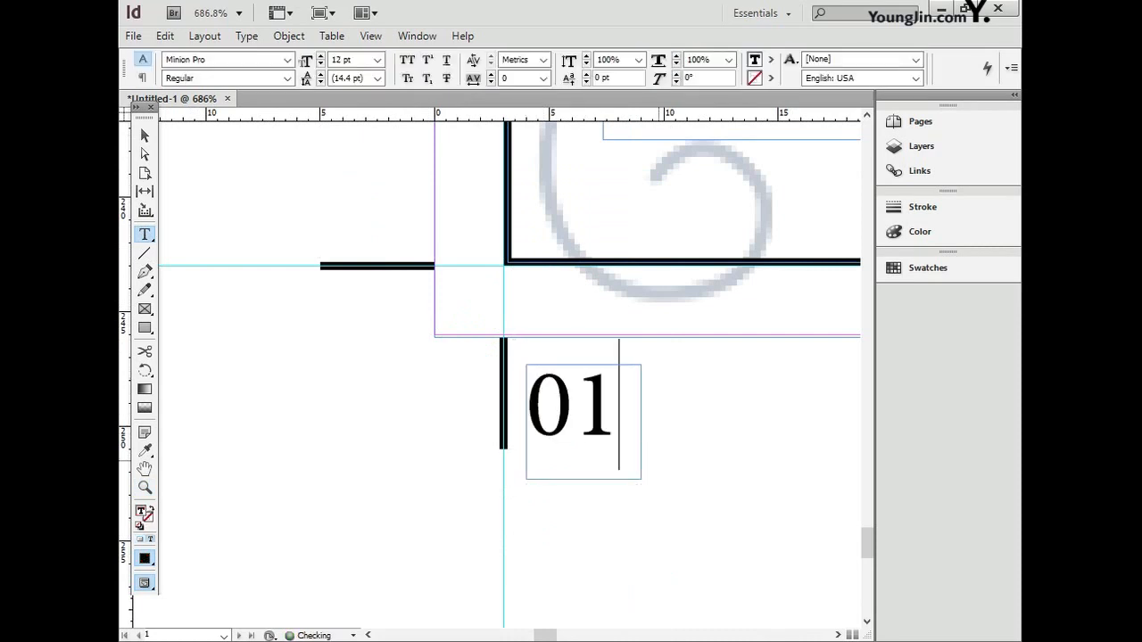
- Format the "01" page number in Dotum at 10 pt
key("ctrl+a")
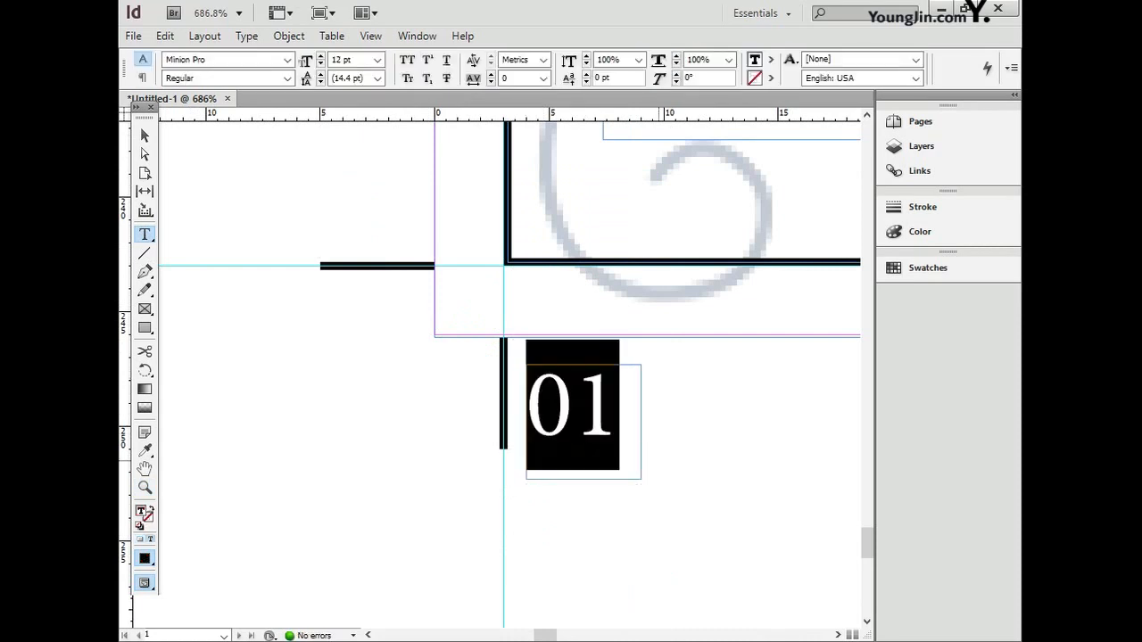
left_click(288, 59)
scroll(287, 106, "up", 2)
scroll(287, 106, "up", 1)
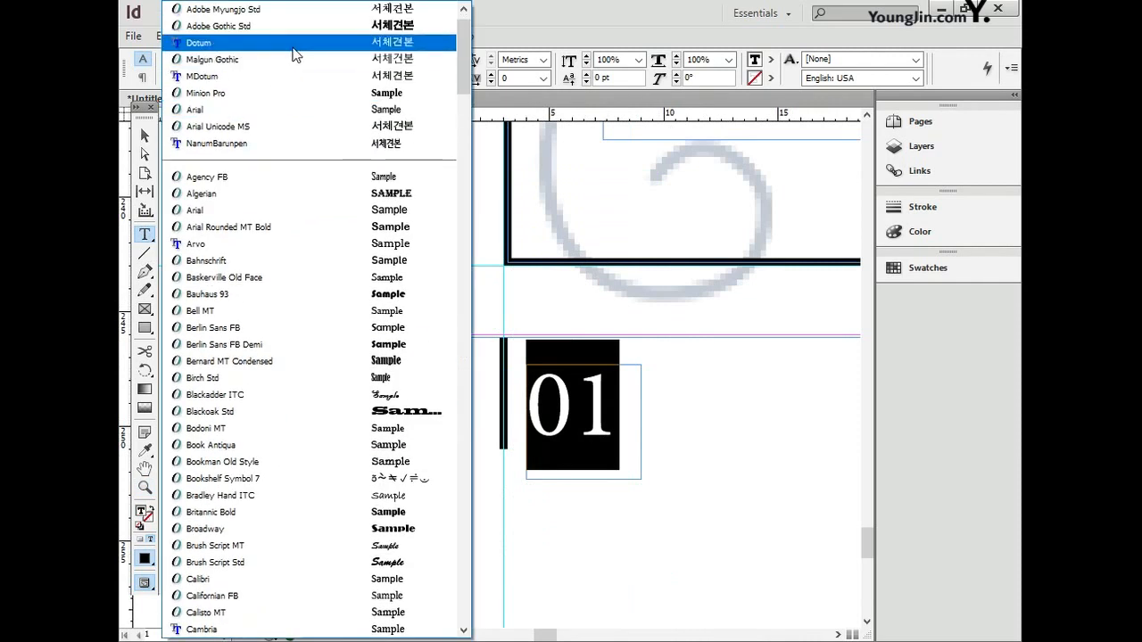
left_click(295, 39)
double_click(341, 59)
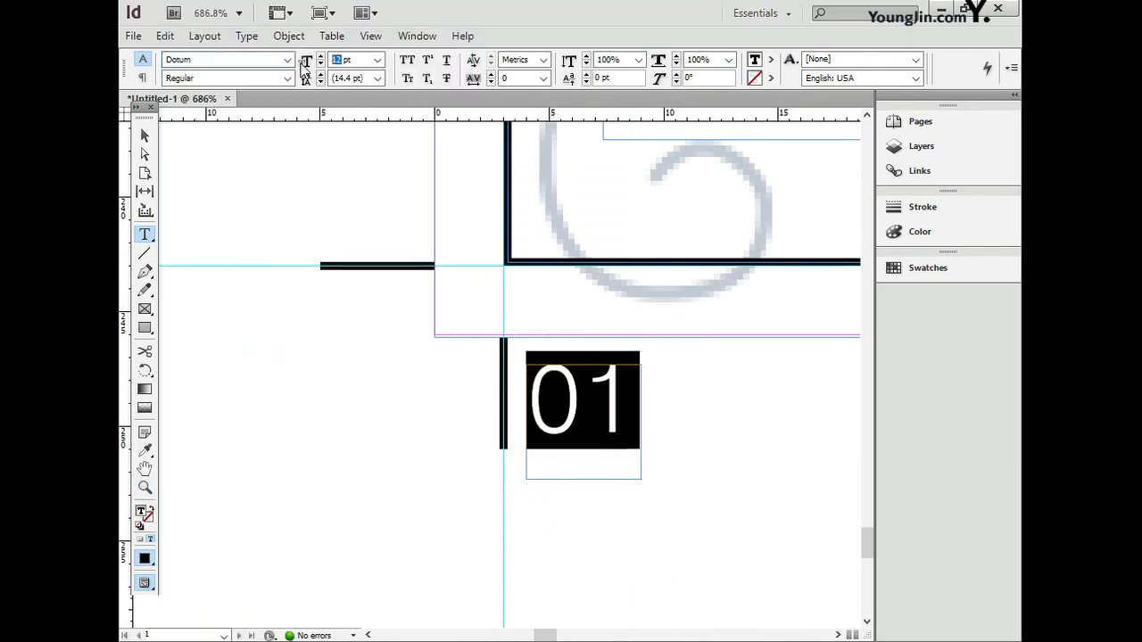
type("10")
key("Return")
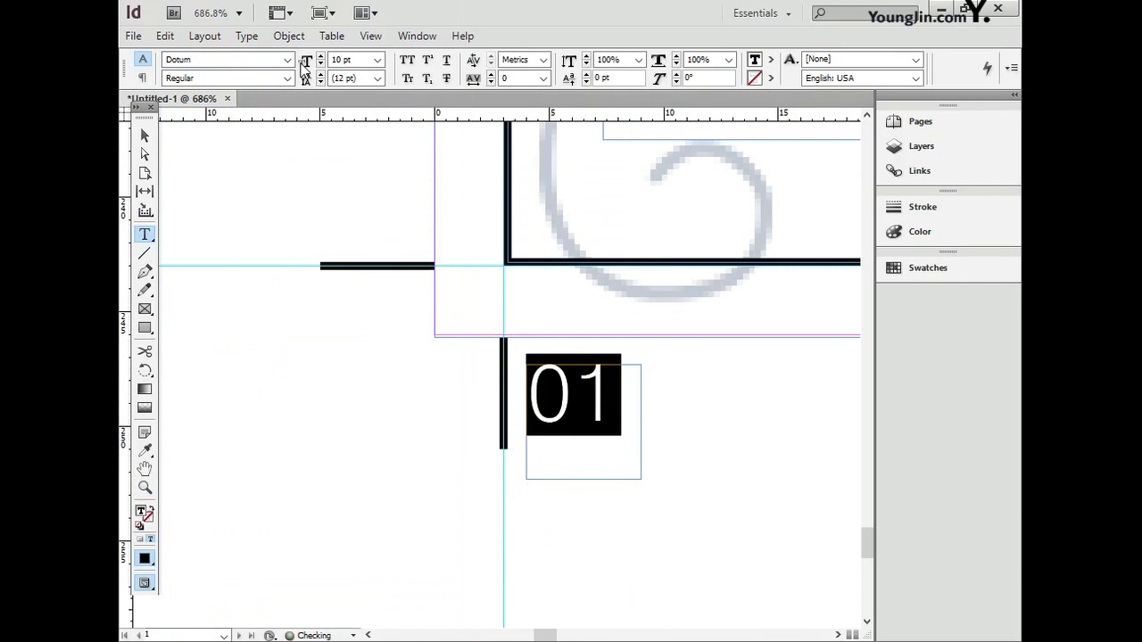
- Nudge the "01" text frame down to Y 248.358 mm and fit the whole page in the window
key("Escape")
key("Down")
key("Down")
key("Down")
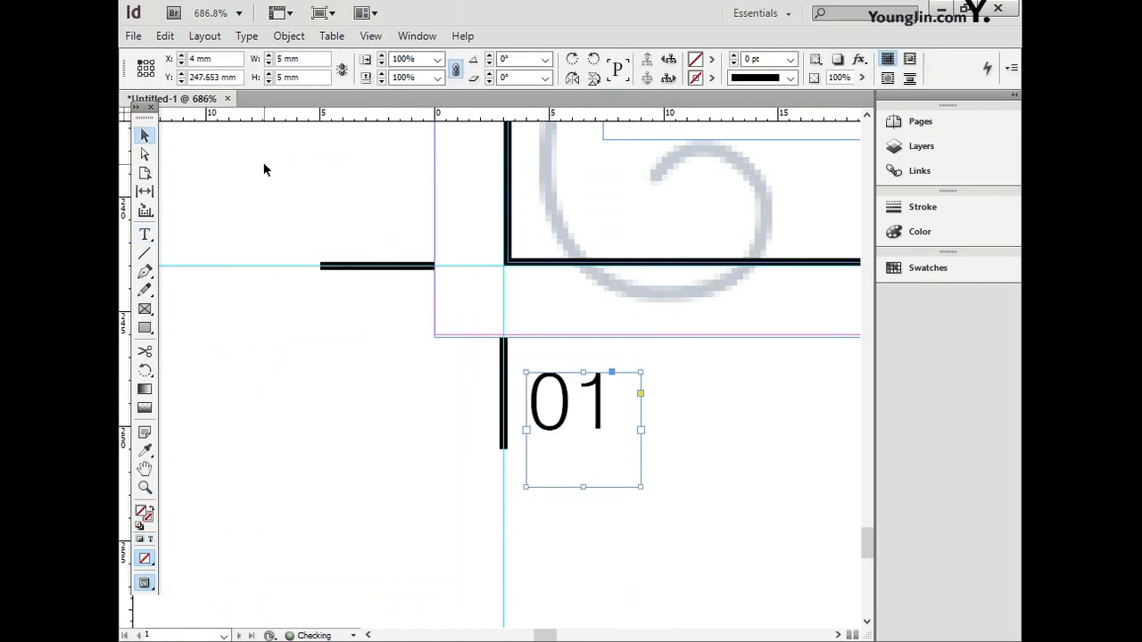
double_click(144, 470)
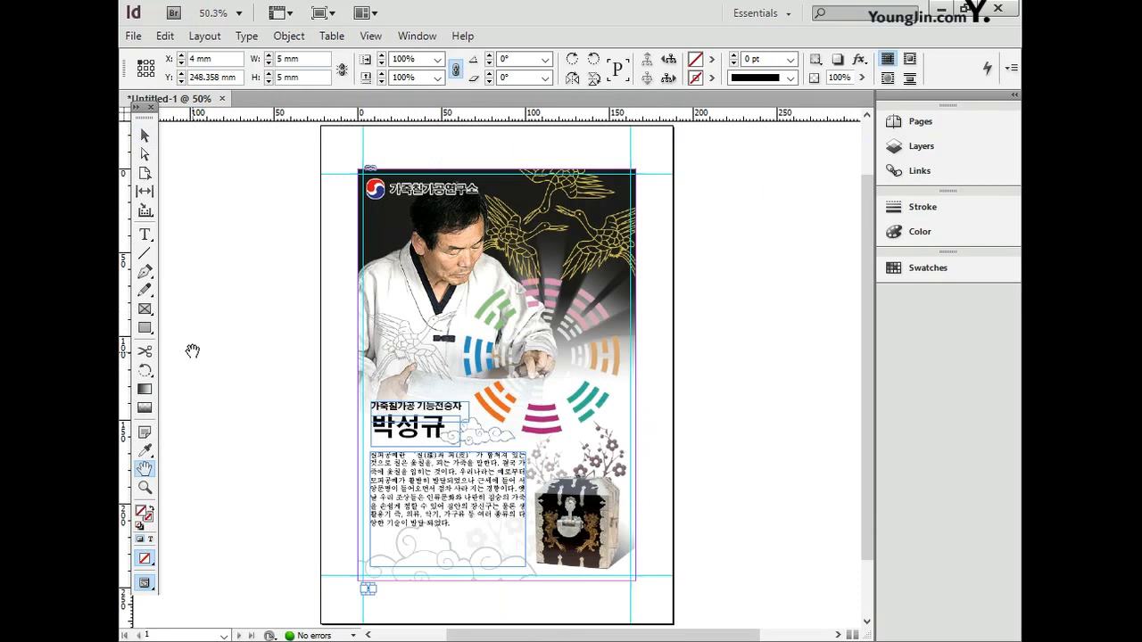
- Save the document as 01 in the 작업 folder in InDesign CS6 document format
left_click(133, 36)
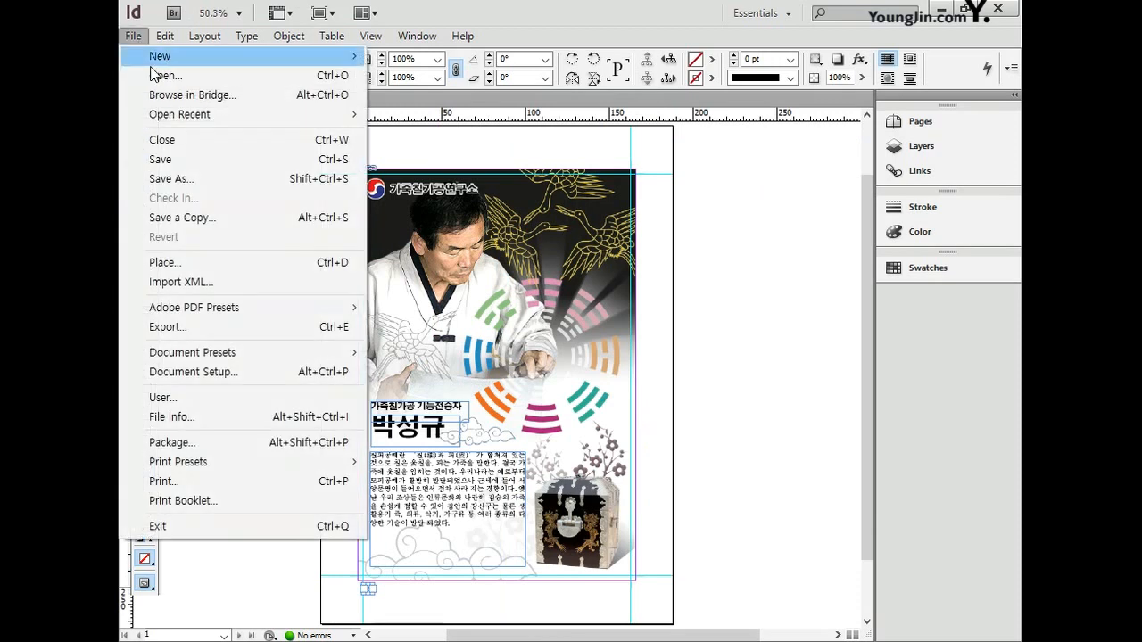
left_click(171, 179)
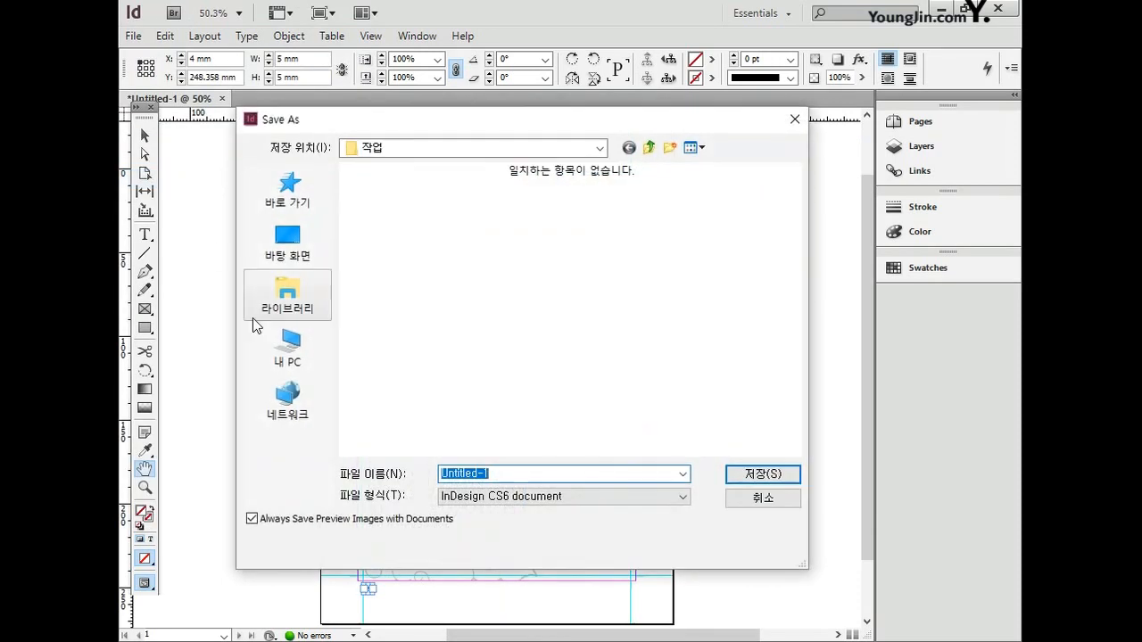
type("01")
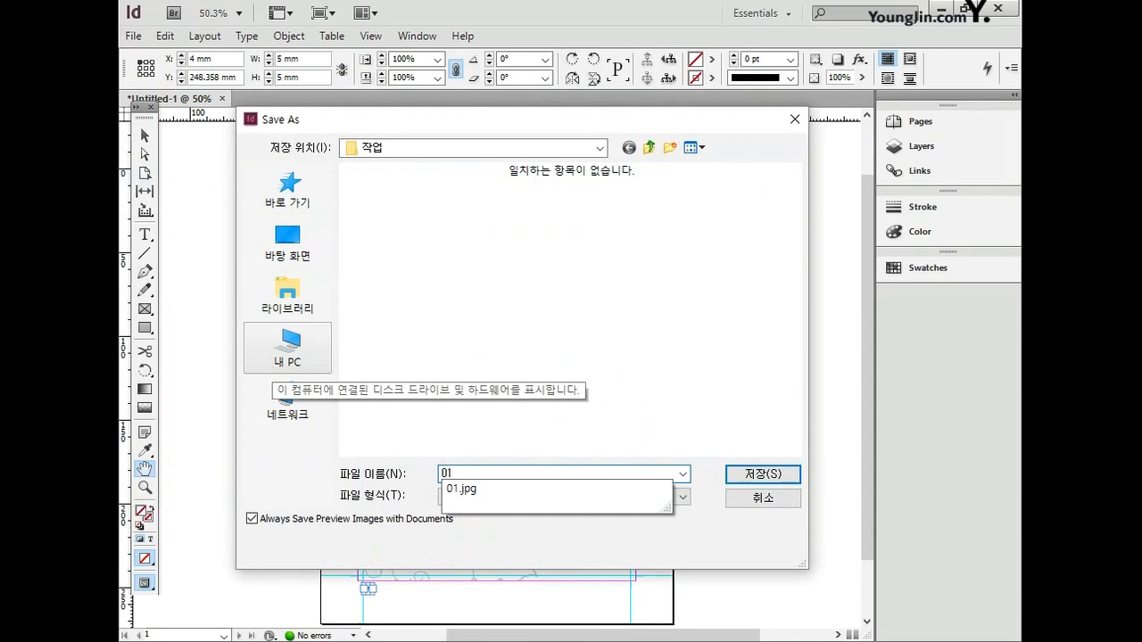
left_click(776, 473)
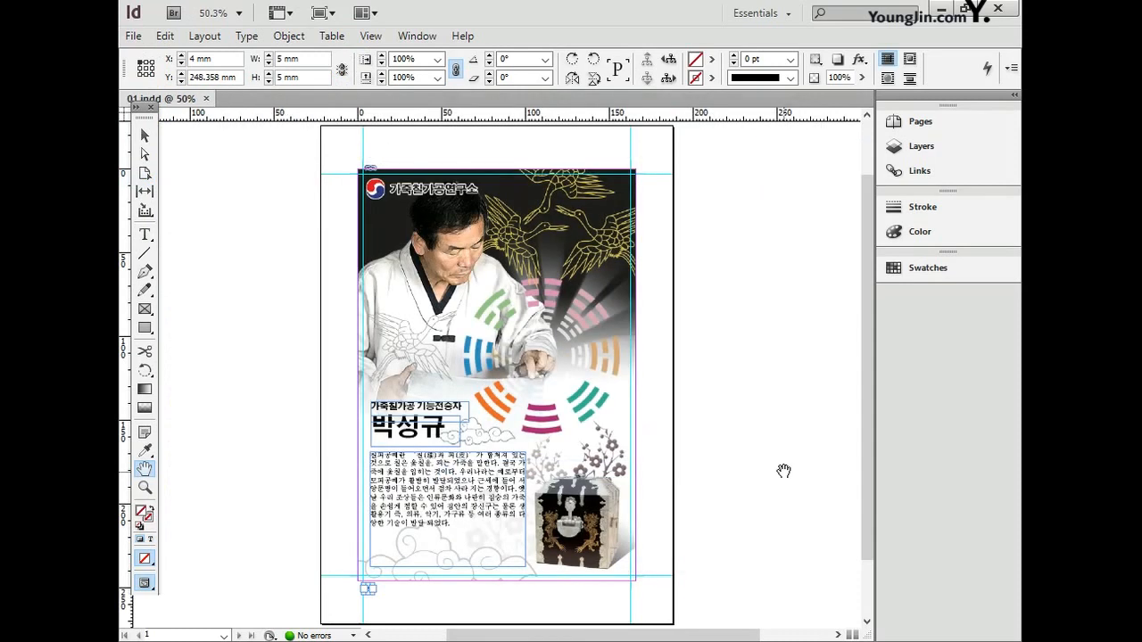